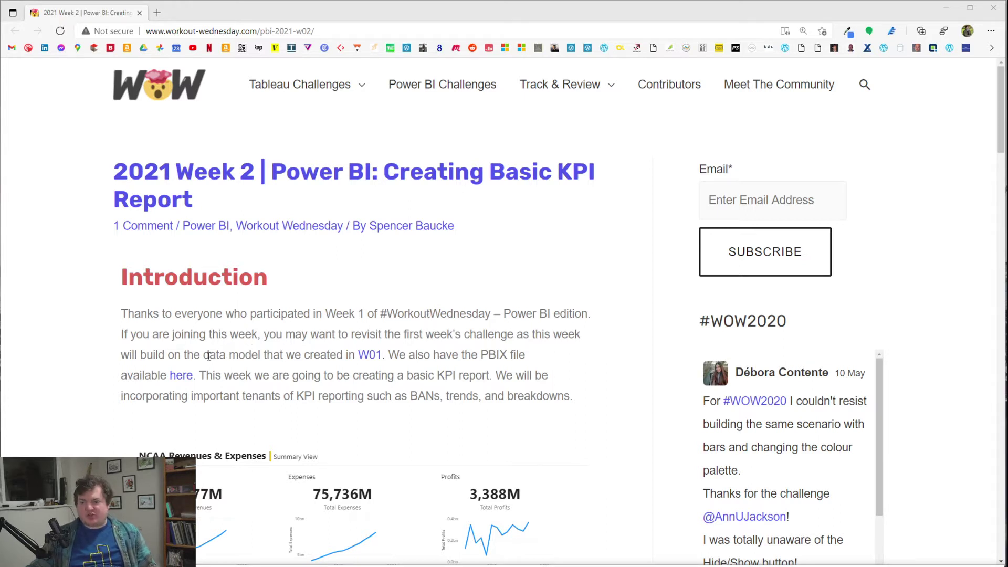
Step: Read the 2021 Week 2 challenge page, examining the introduction, the sample KPI dashboard and the requirements for the Total Profits field
left_click_drag(208, 355, 386, 355)
left_click(475, 336)
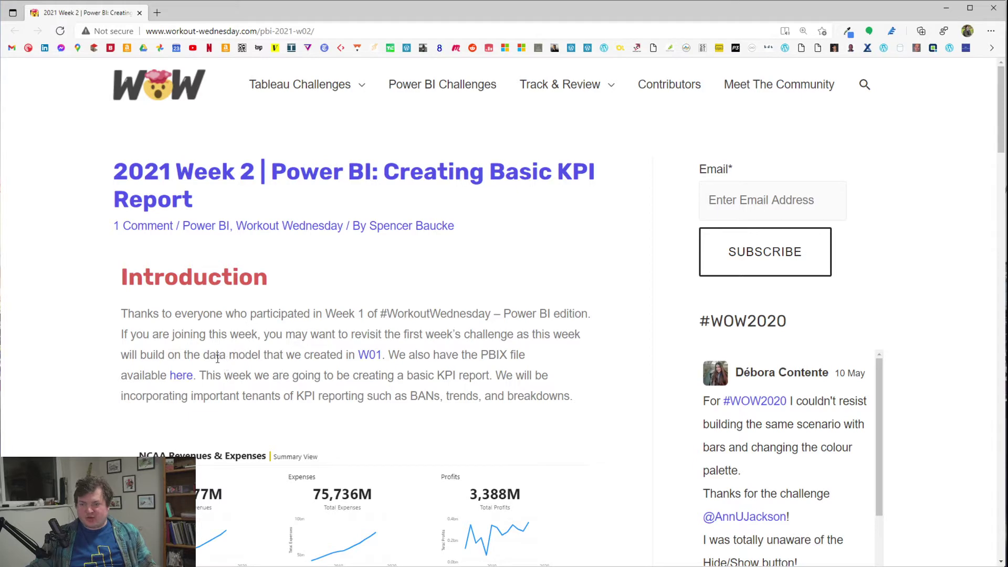
scroll(217, 358, "down", 6)
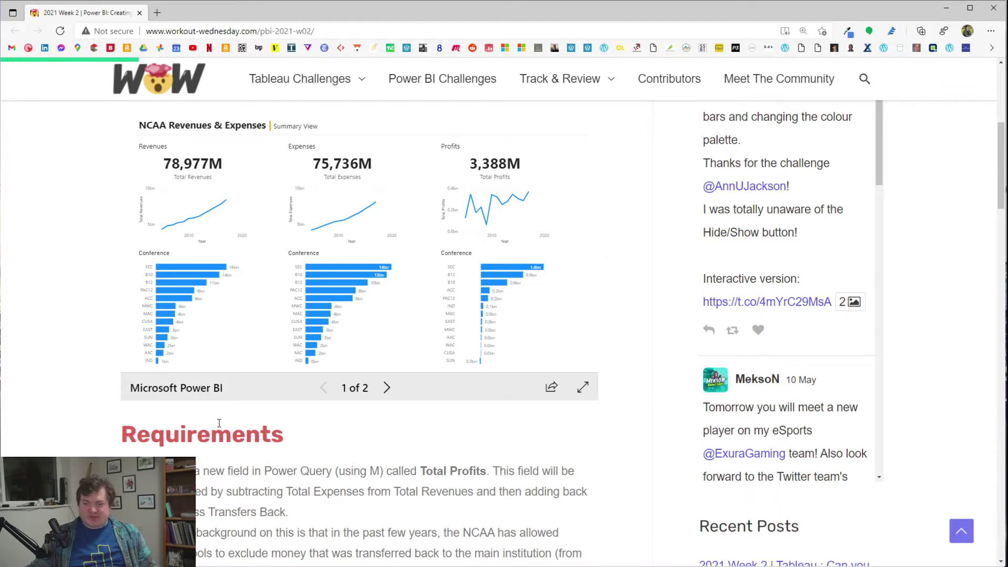
scroll(459, 427, "down", 6)
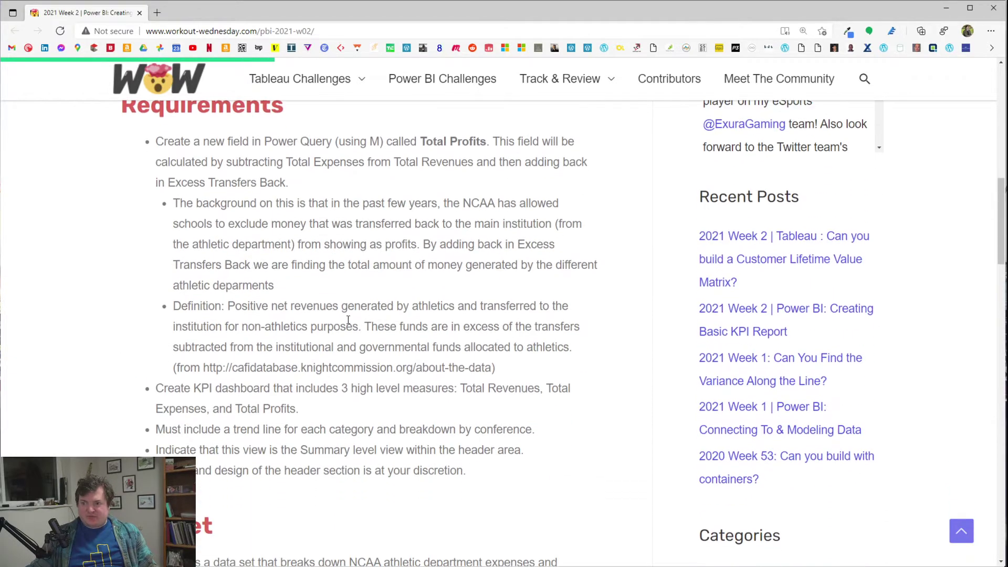
left_click_drag(156, 139, 483, 486)
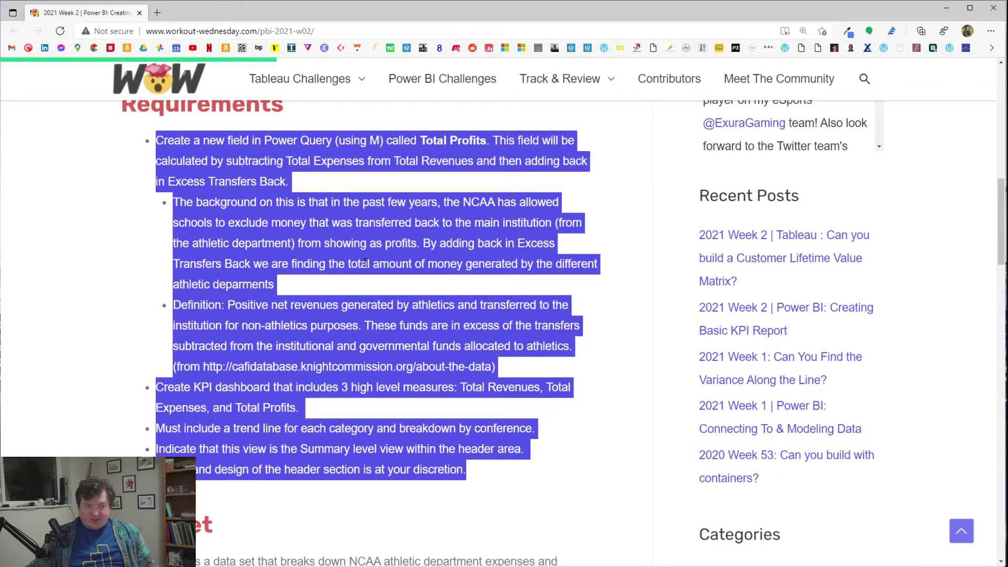
left_click(371, 198)
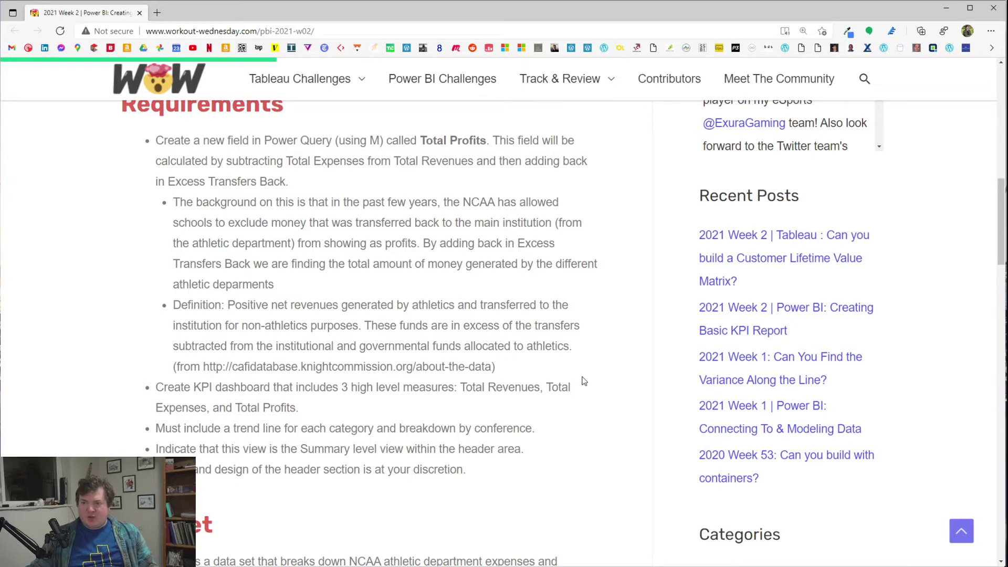
scroll(545, 370, "up", 6)
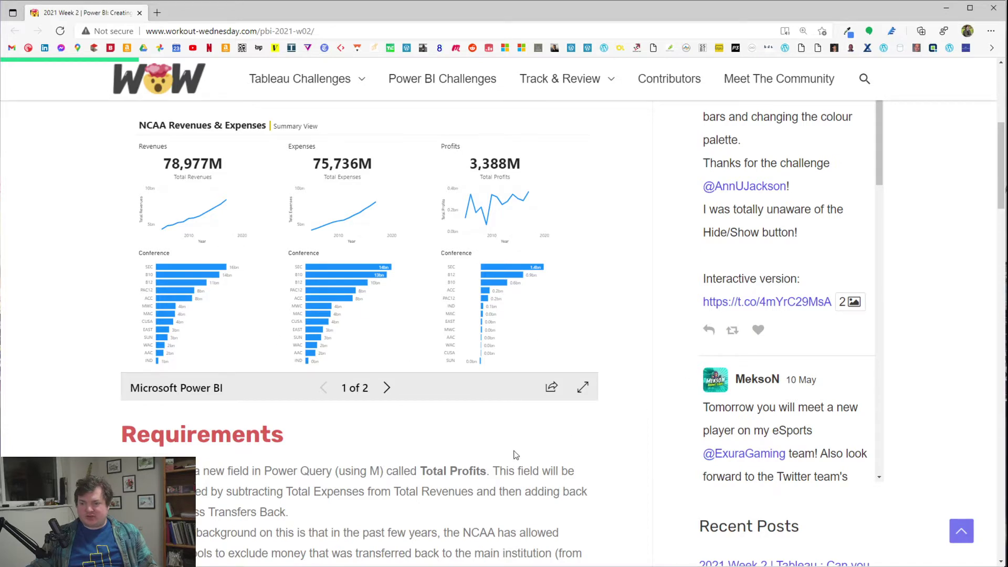
scroll(322, 304, "down", 6)
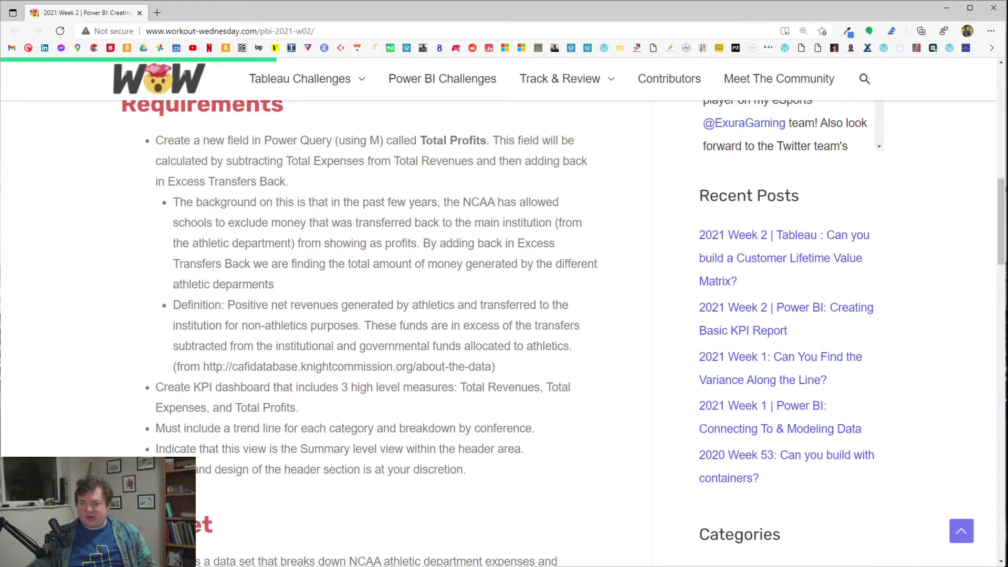
Step: Switch to File Explorer and open the PBI WoW Week 1 file from the WoW Week 1 folder in Power BI Desktop
key("alt+Tab")
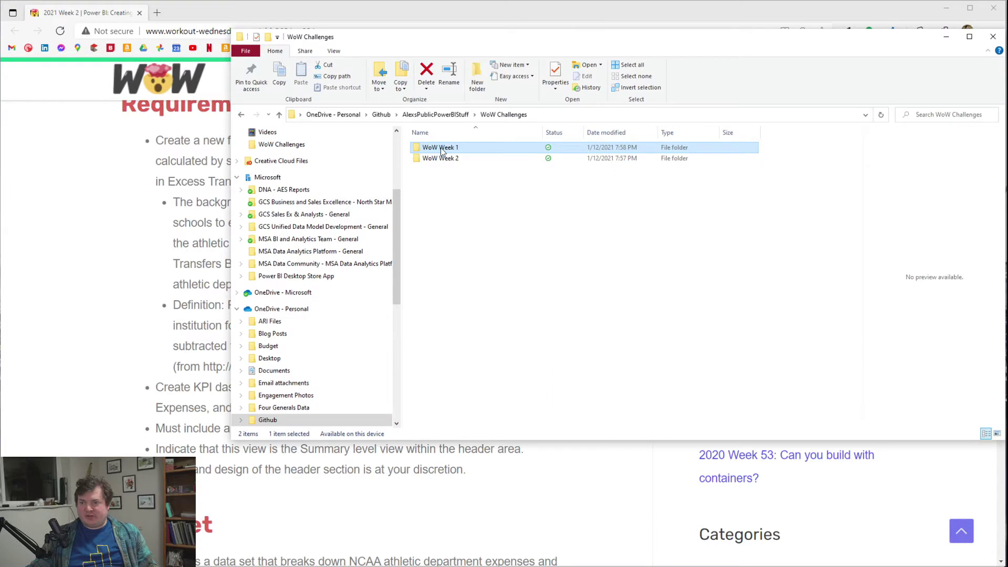
double_click(458, 150)
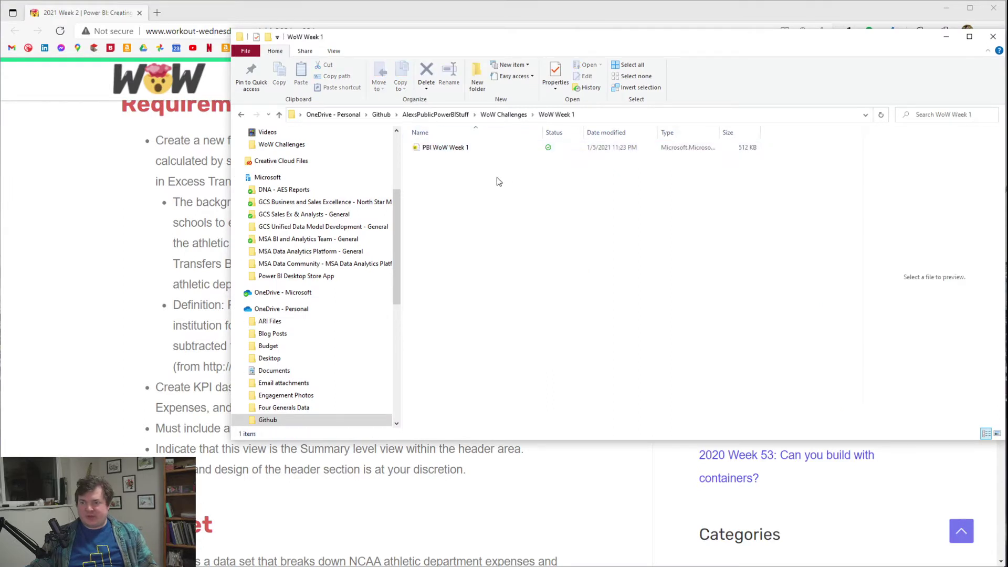
double_click(476, 149)
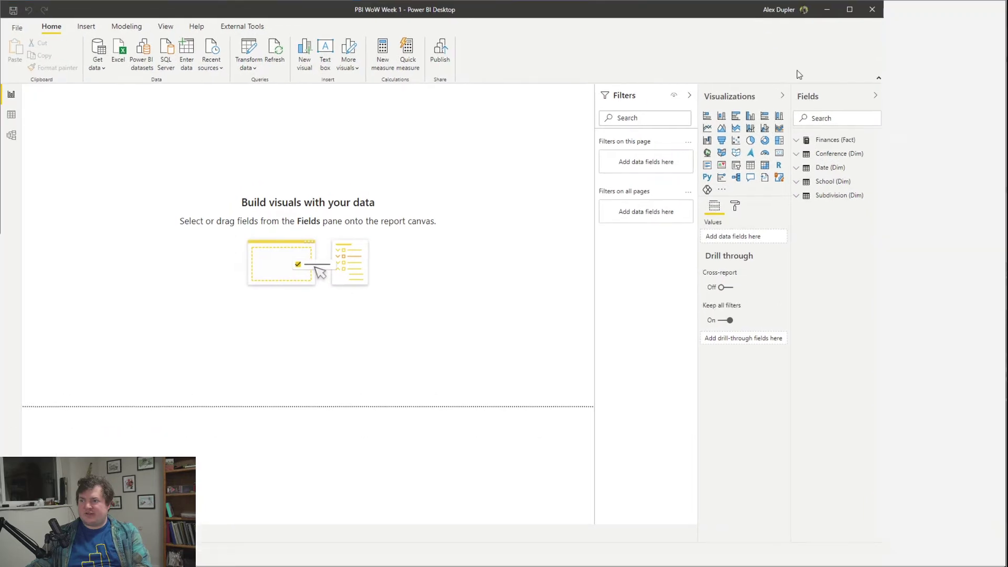
Step: Open the Power Query Editor, select the Finances (Fact) output table and bring up the commands for adding columns
left_click(19, 138)
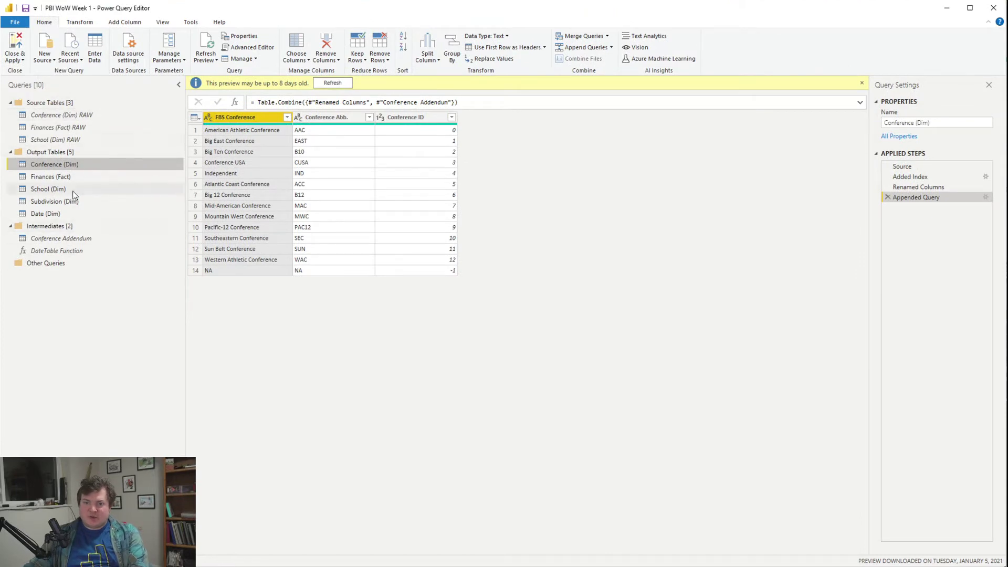
left_click(84, 177)
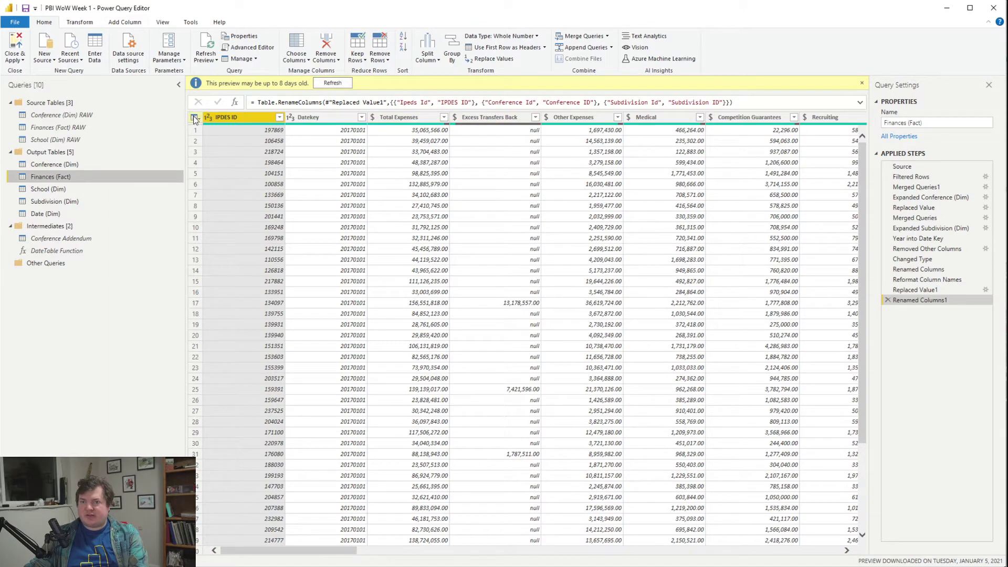
left_click(94, 24)
left_click(124, 24)
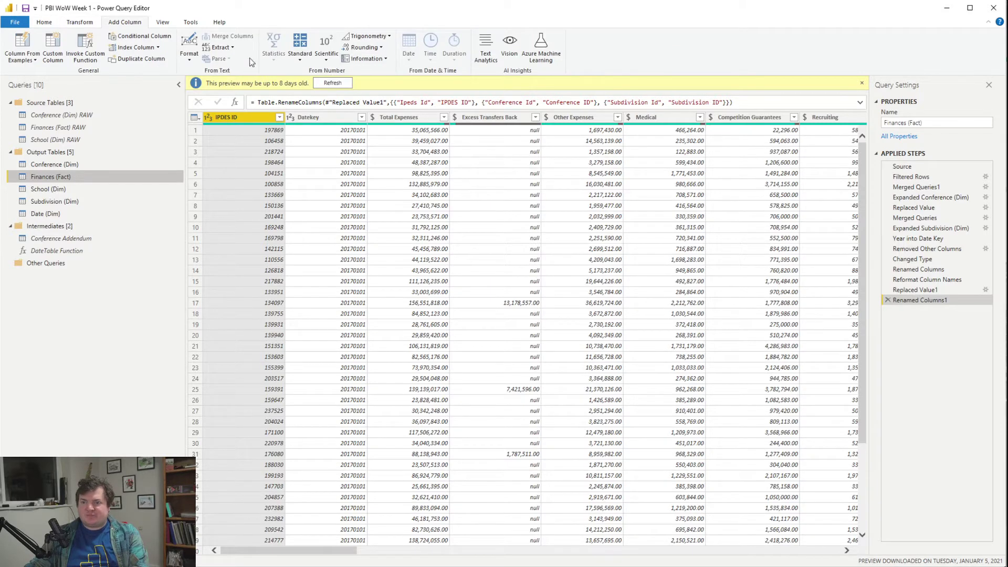
left_click(300, 62)
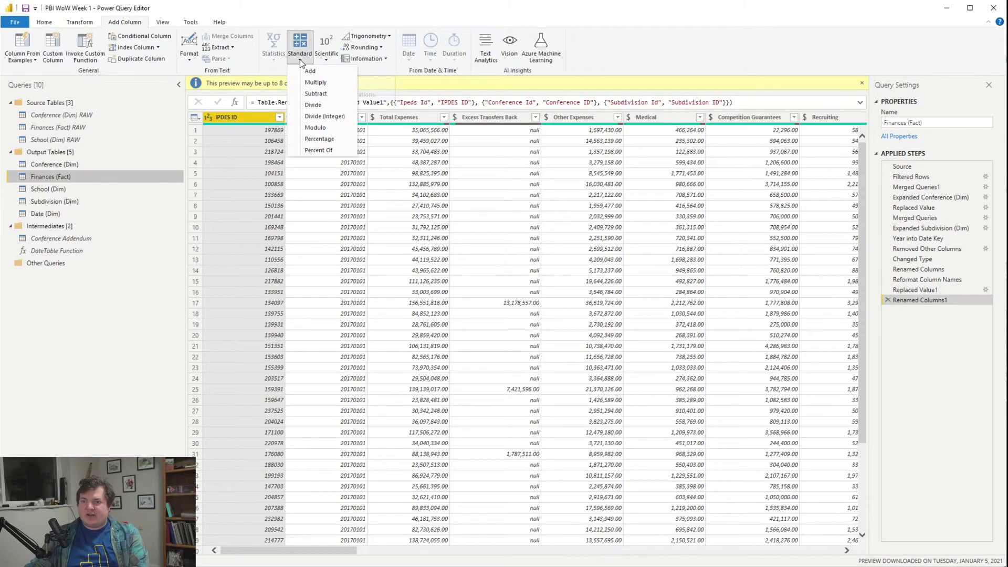
left_click(292, 19)
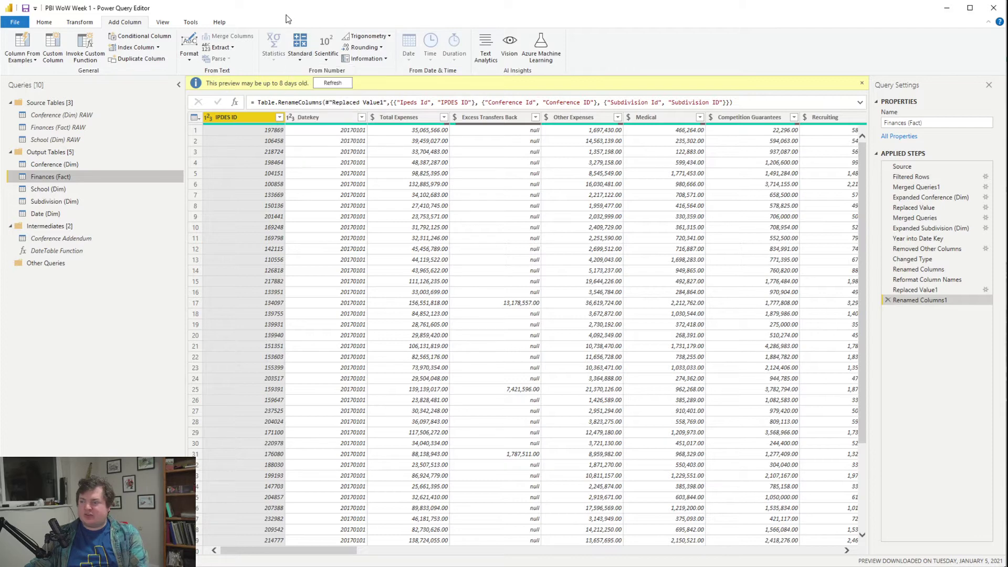
Step: Start a custom column in the Finances (Fact) query and name it Total Profits
left_click(49, 50)
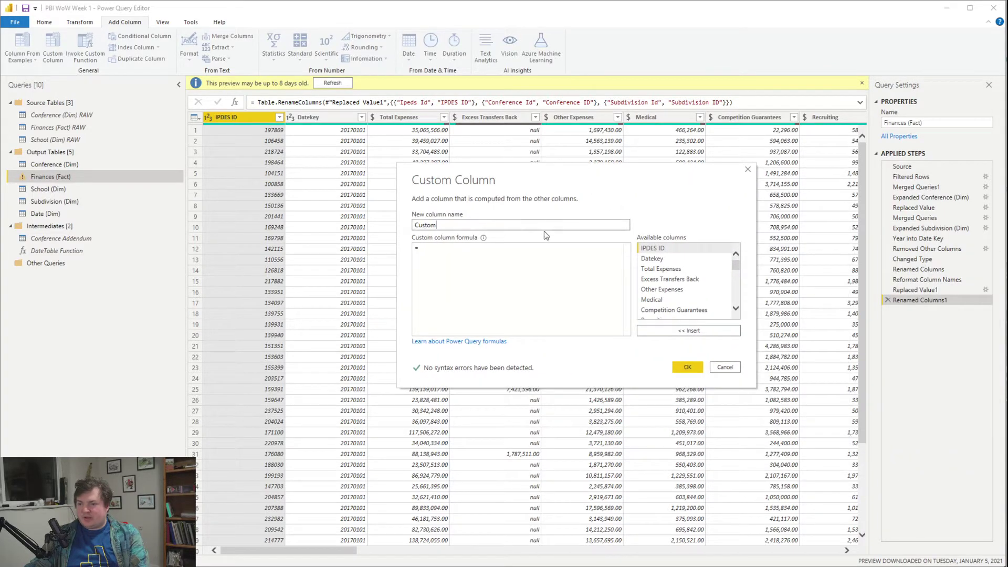
type("Totyal")
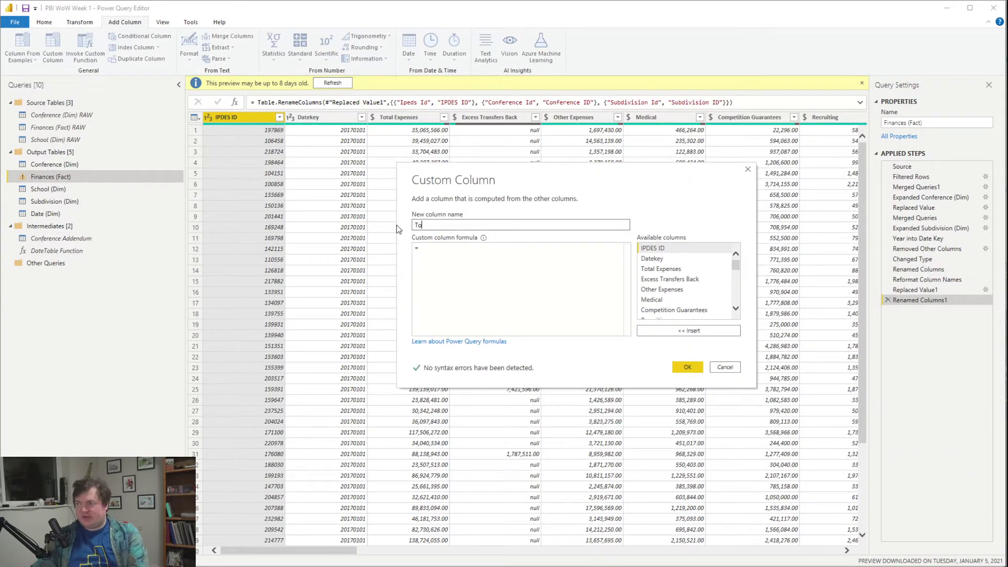
key("BackSpace")
key("BackSpace")
key("BackSpace")
type("al P")
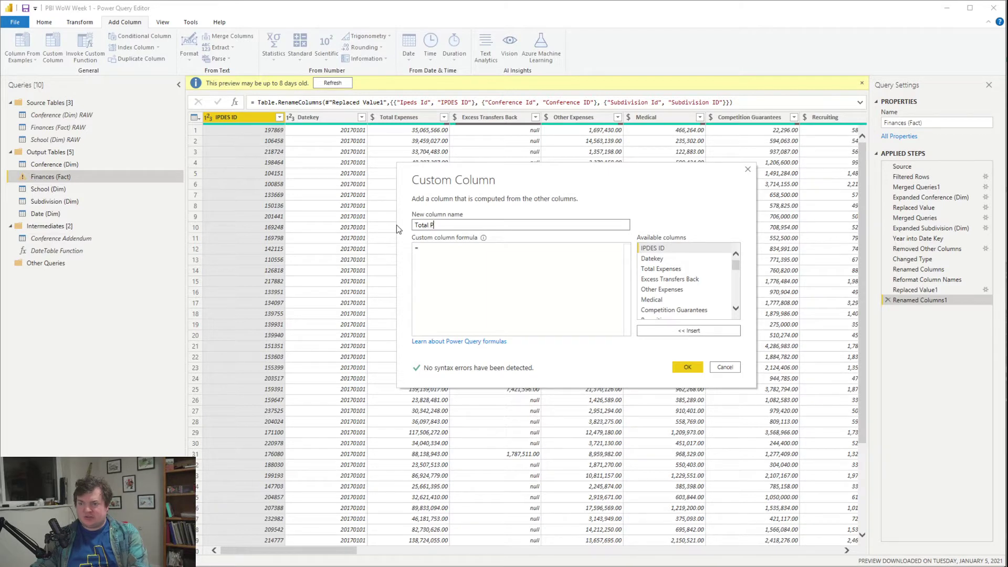
type("rofits")
Step: Enter the custom column formula [Total Revenues]-[Total Expenses]
left_click(441, 251)
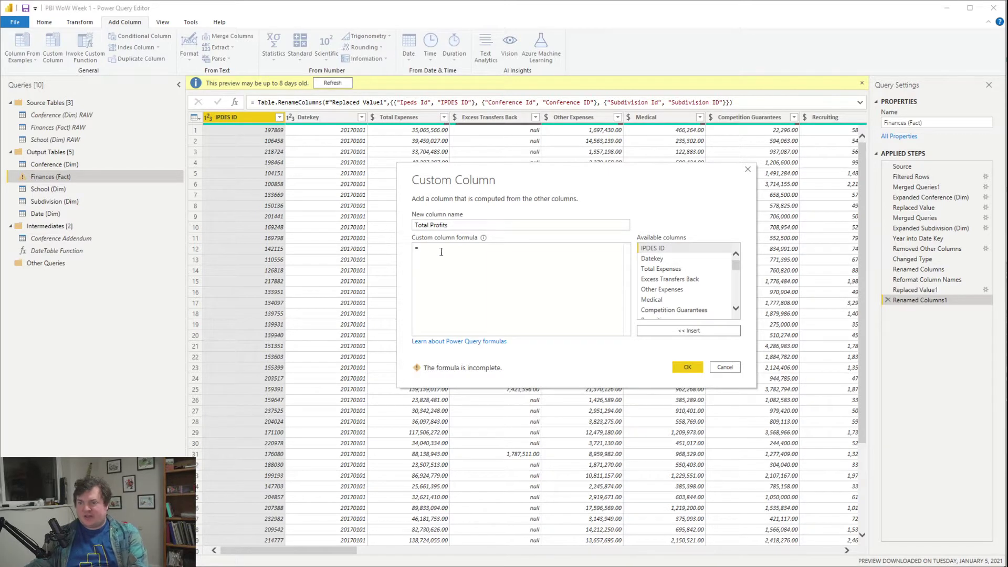
type("[")
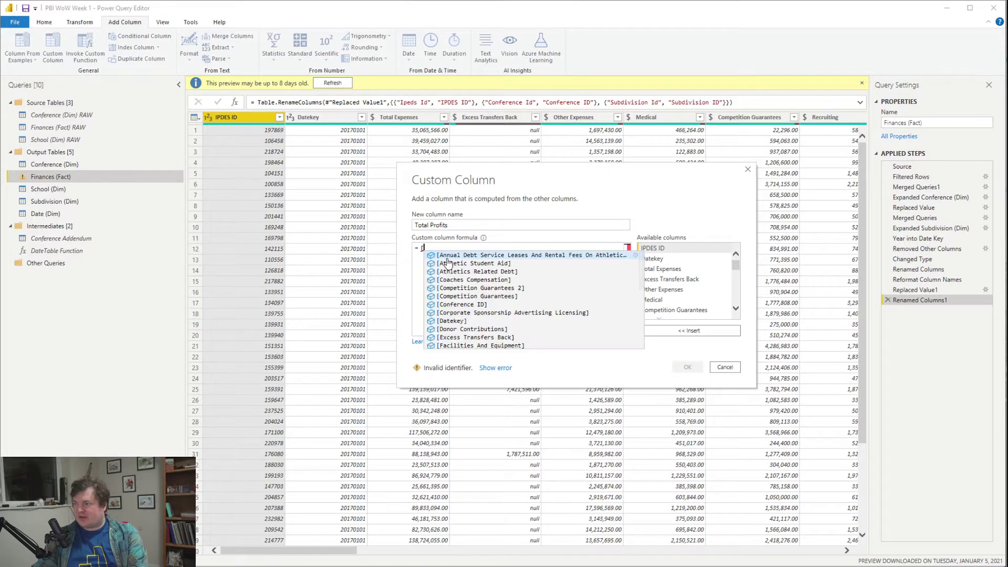
type("to")
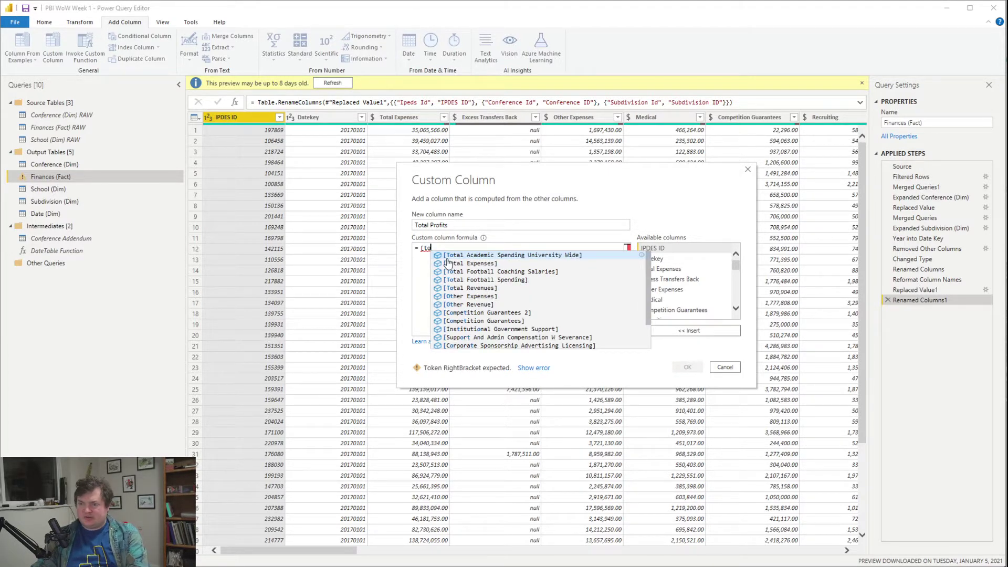
type("tal re")
key("Tab")
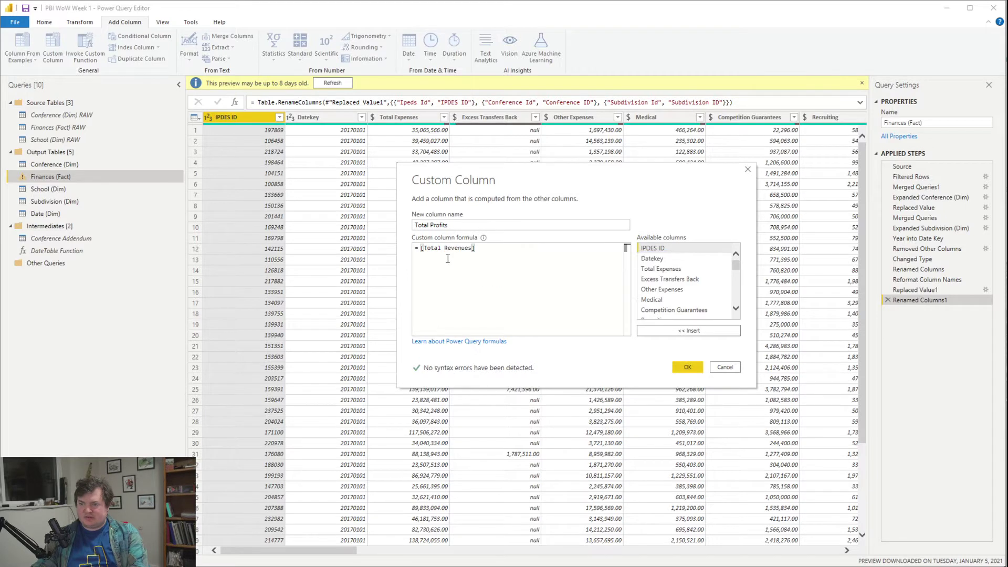
type("-[tota")
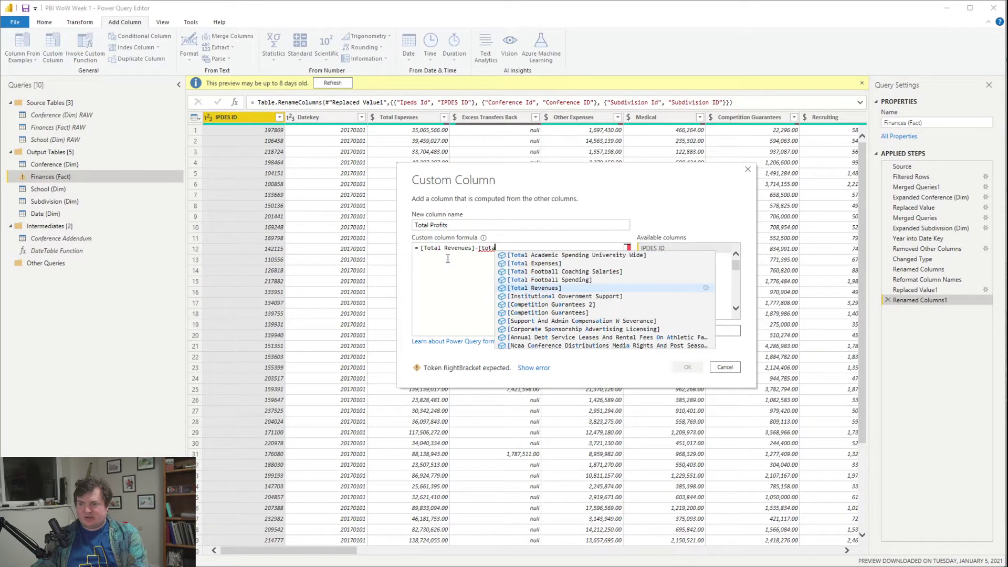
type("l e")
key("Tab")
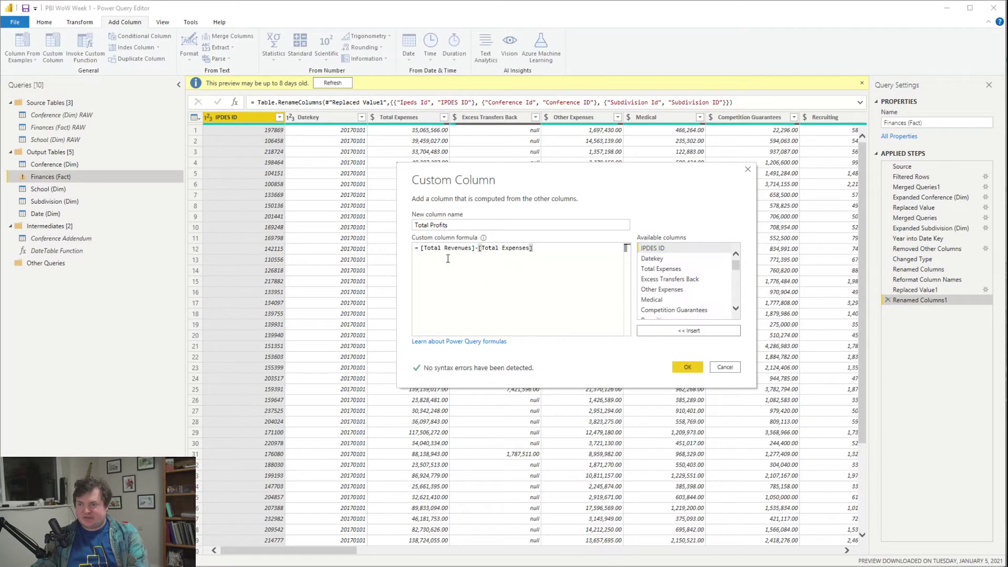
Step: Insert + [Excess Transfers Back] after [Total Revenues] in the formula and create the custom column
left_click(475, 248)
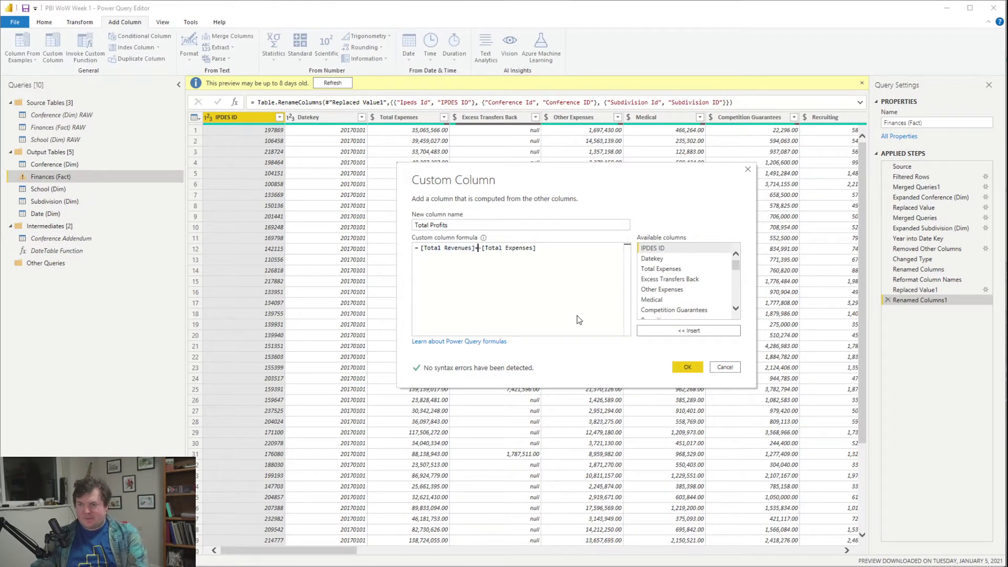
type("+ ")
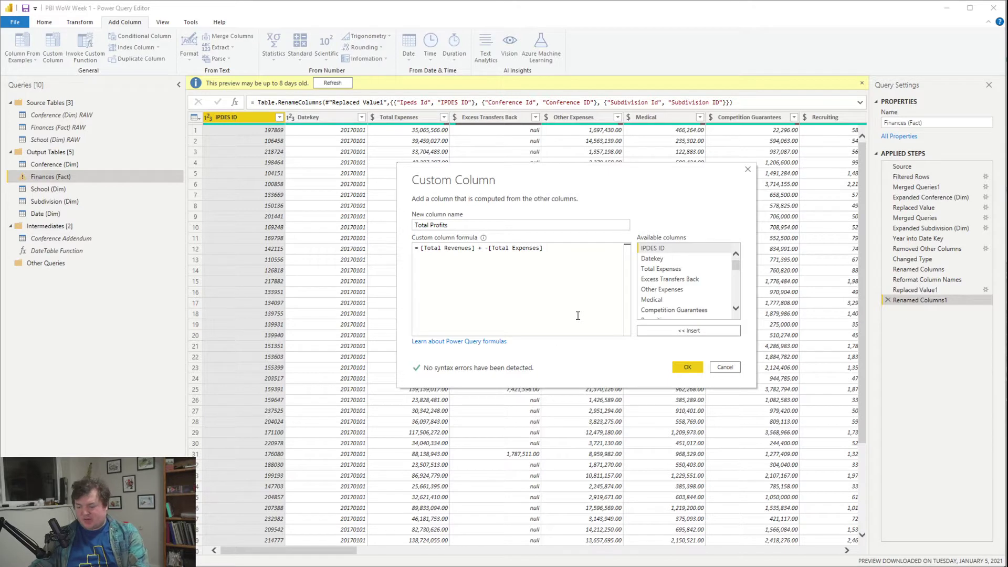
type("[ ")
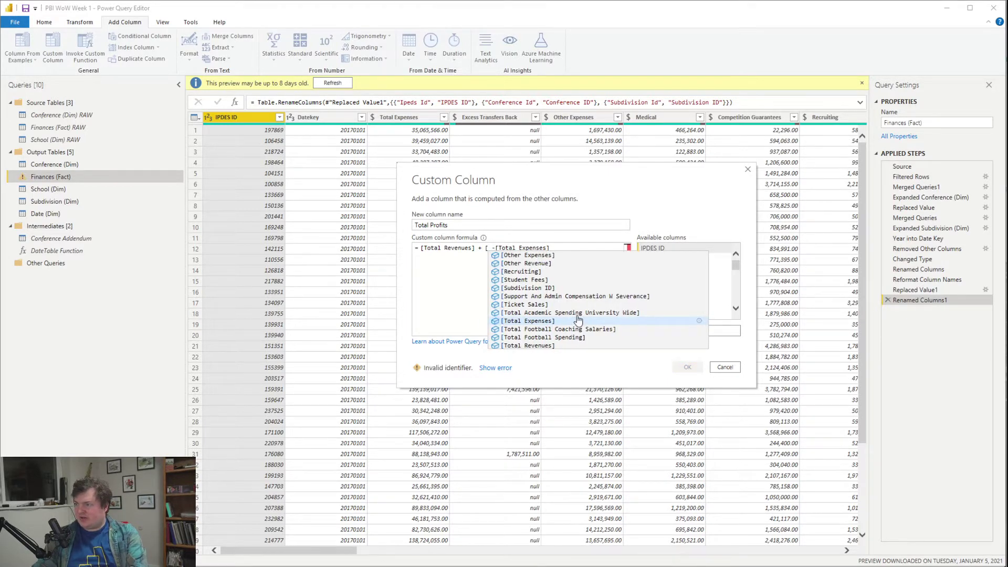
type("Ex")
key("Tab")
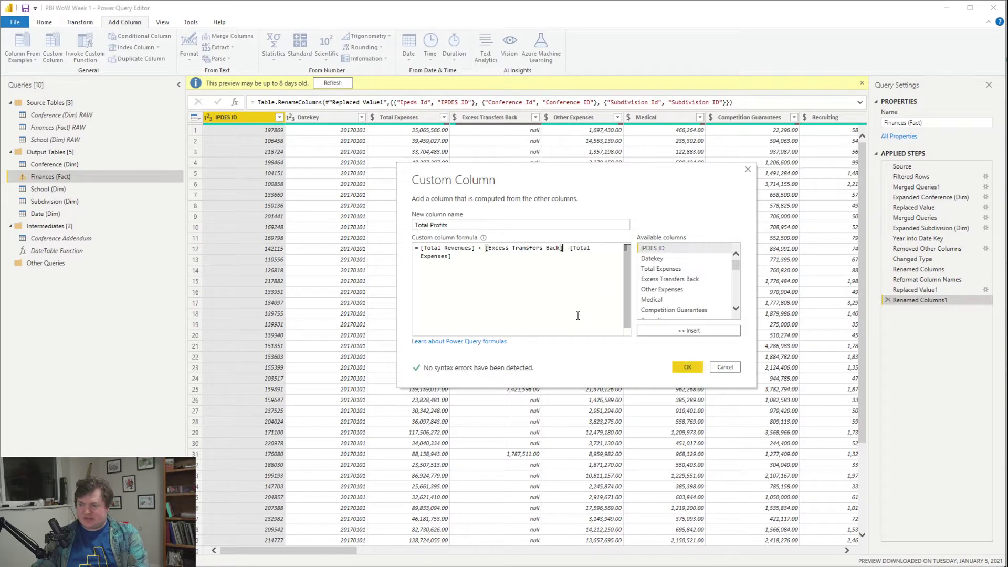
left_click(687, 367)
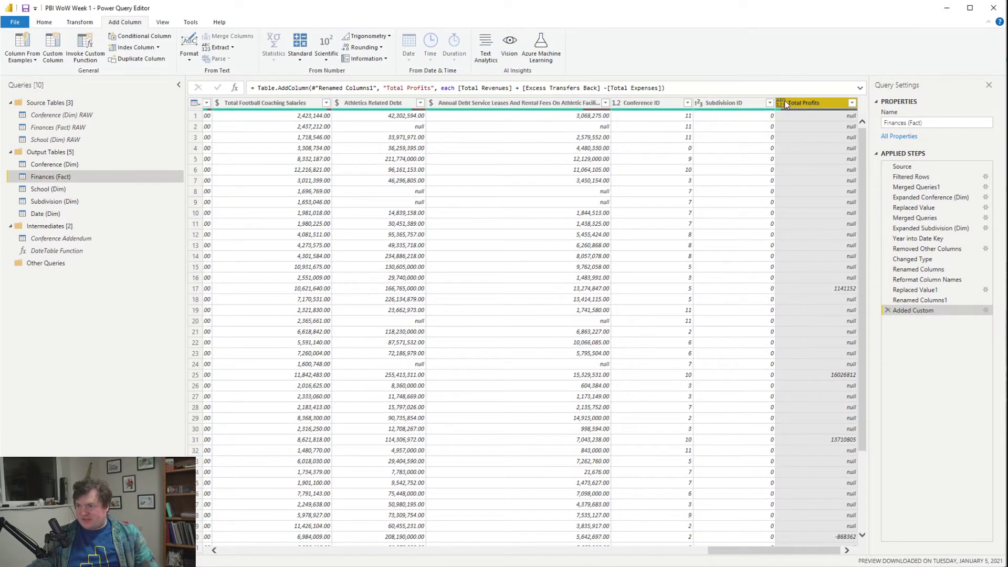
Step: Set the data type of the Total Profits column to Fixed decimal number
left_click(782, 102)
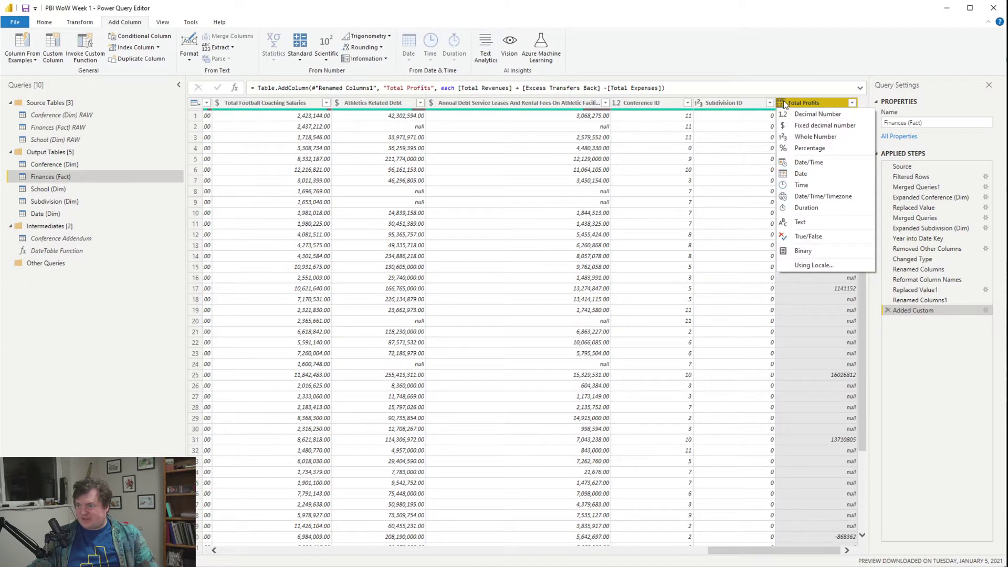
left_click(824, 125)
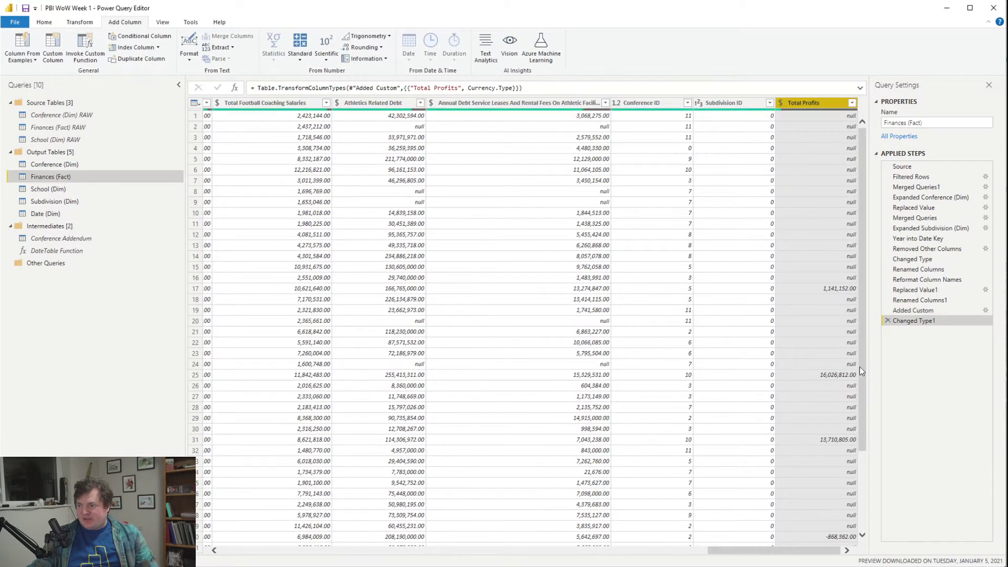
Step: Examine the nulls in the Total Profits column and trace row 16 back to its Excess Transfers Back value
scroll(799, 333, "down", 10)
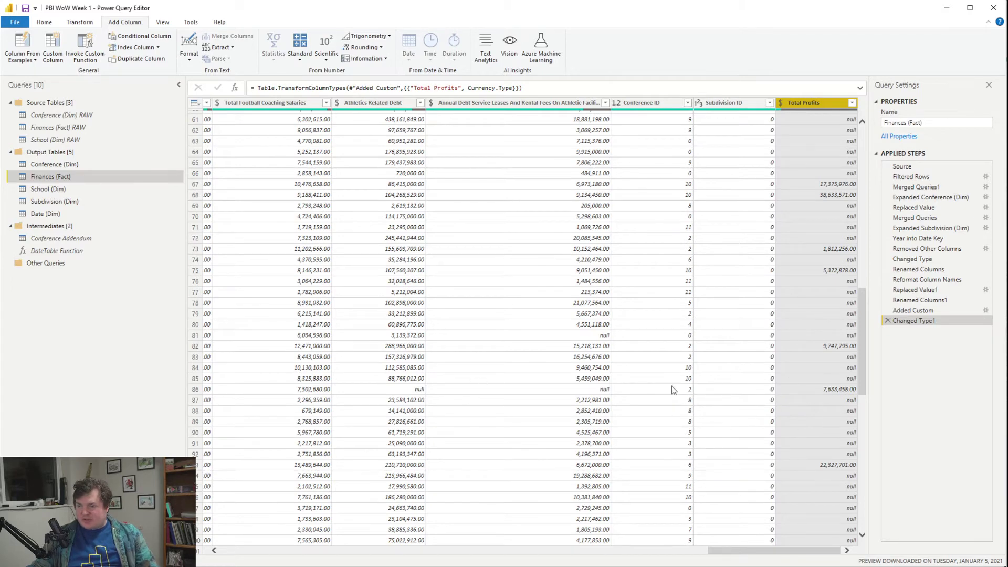
scroll(784, 329, "up", 10)
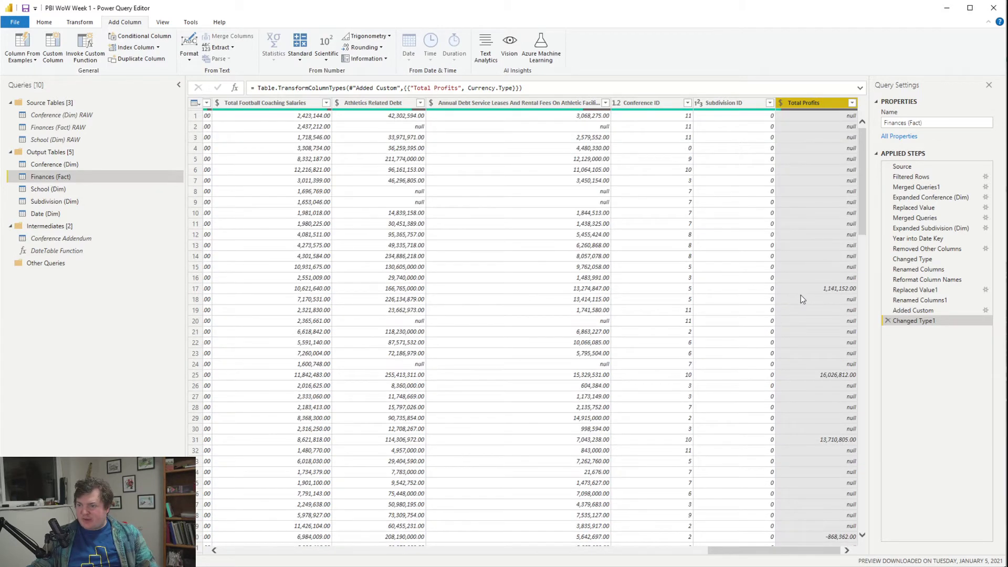
left_click(821, 292)
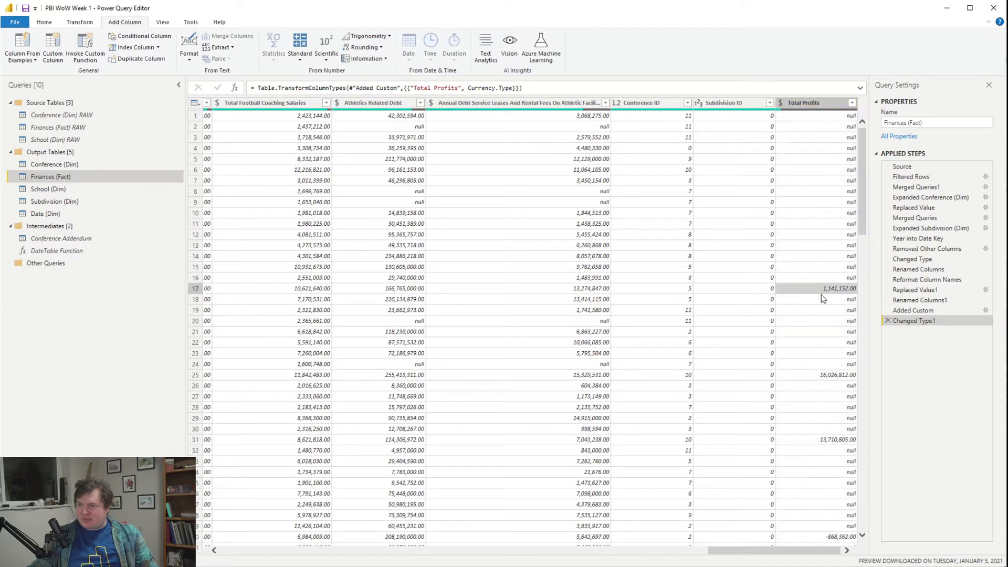
key("Up")
key("Left")
key("Left")
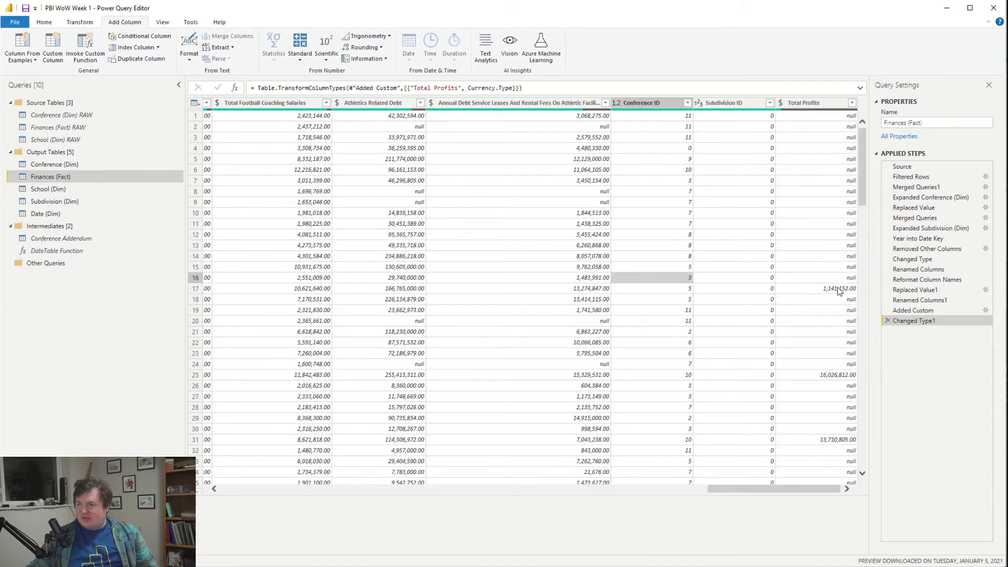
key("Left")
key("Left")
key("Left")
key("Left")
key("Left")
key("Left")
key("Left")
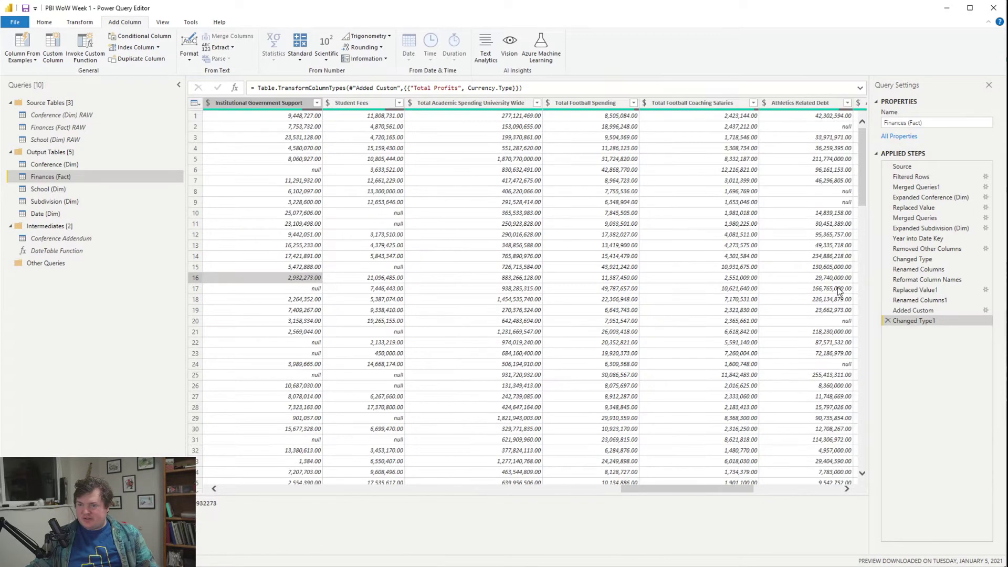
key("Left")
key("Left")
key("Left")
key("Left")
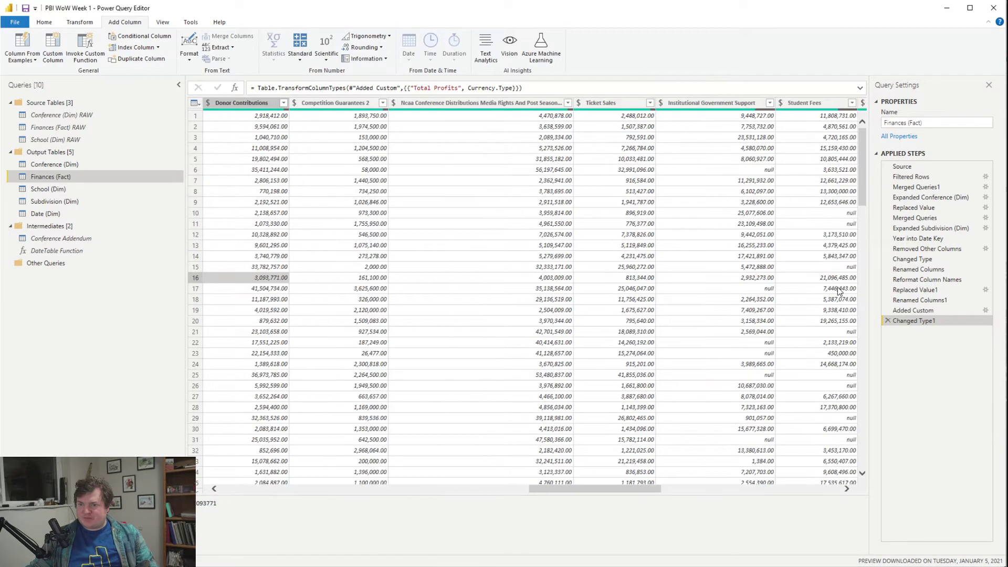
key("Left")
key("Left")
key("Left")
key("Left")
key("Left")
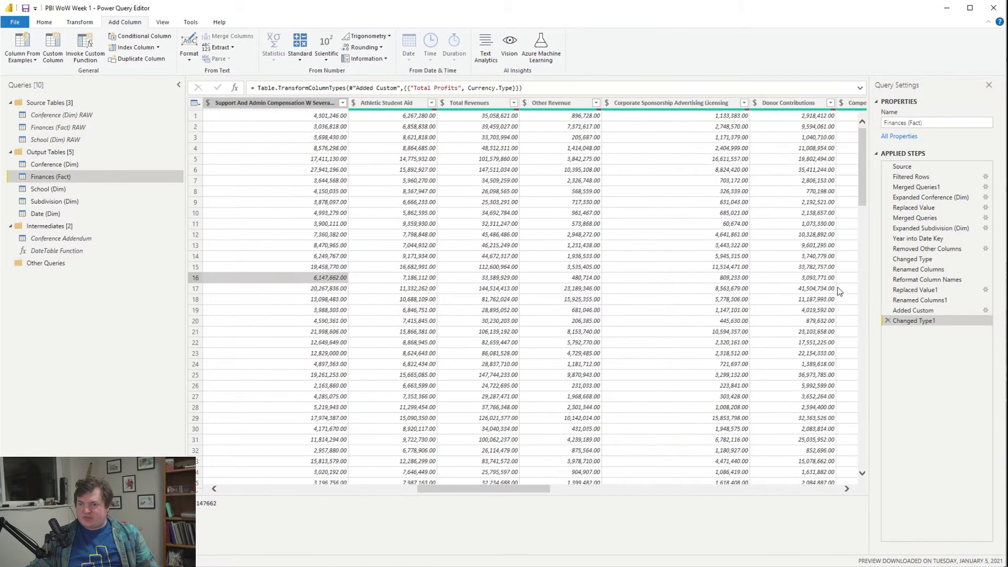
key("Left")
key("Left")
key("Left")
key("Left")
key("Left")
key("Left")
key("Left")
key("Left")
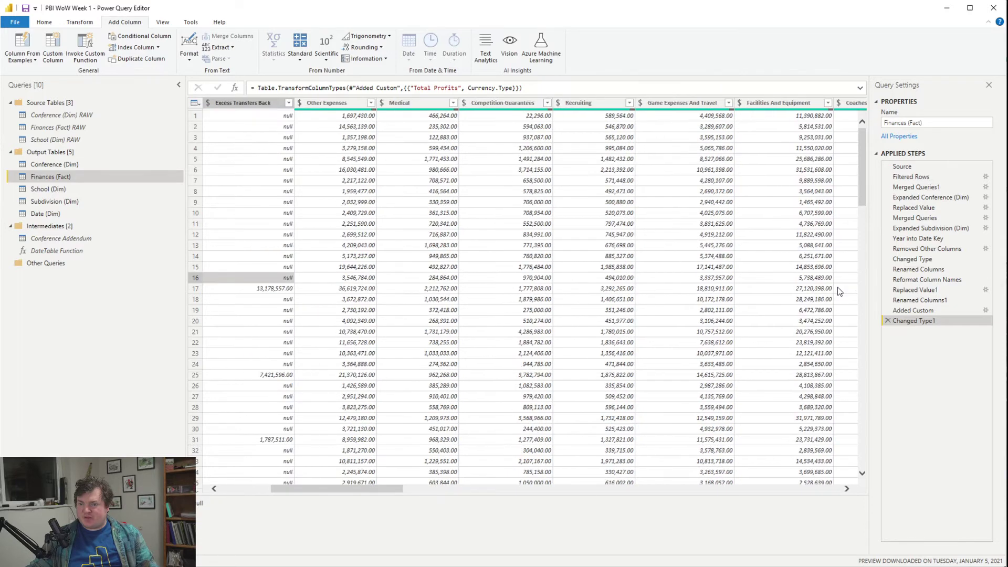
key("Left")
key("Right")
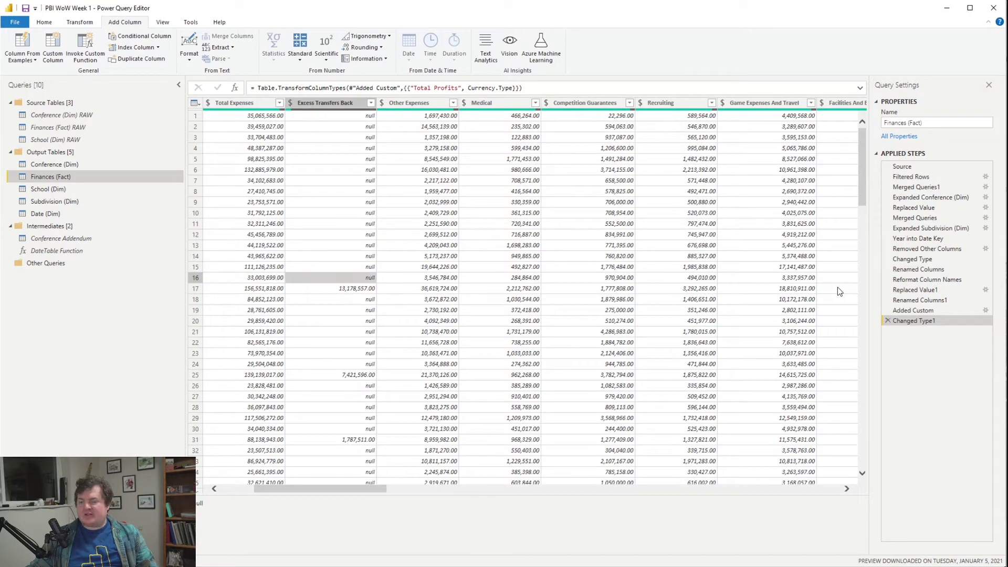
Step: Check row 16's Total Expenses and key columns next to Excess Transfers Back
key("Left")
key("Left")
key("Left")
key("Left")
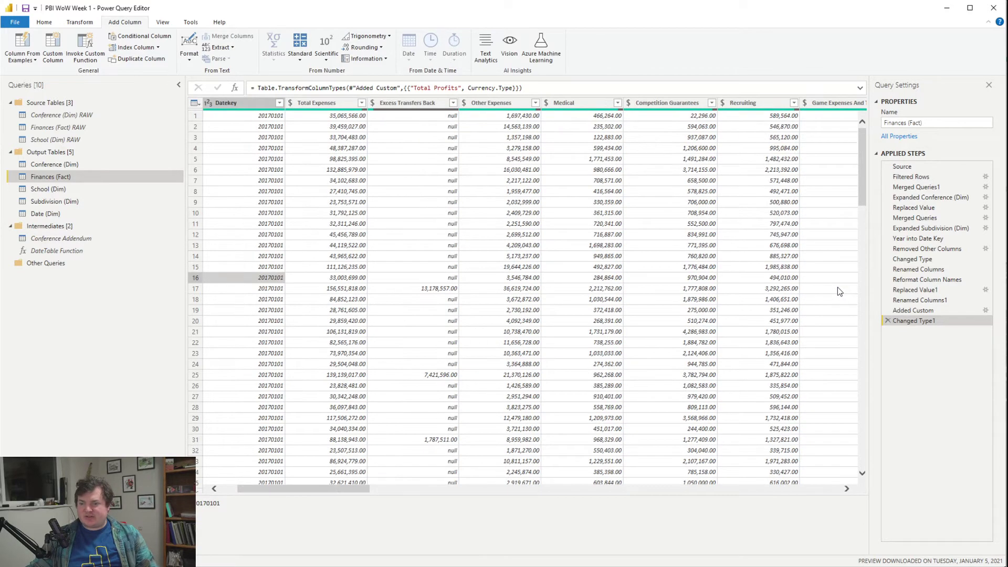
key("Right")
key("Right")
key("Right")
key("Right")
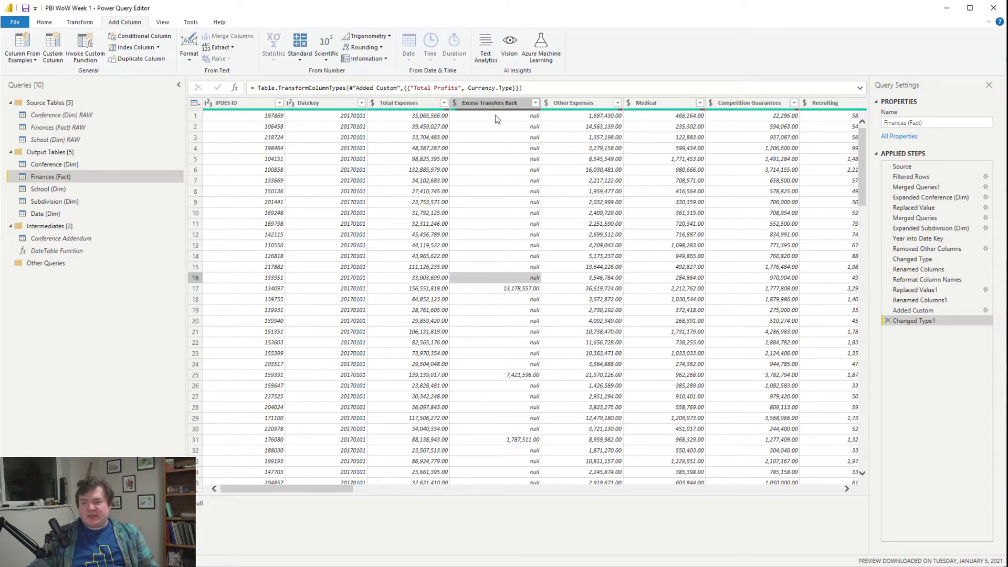
Step: Review row 16's expense and revenue columns from Other Expenses through Subdivision ID
key("Right")
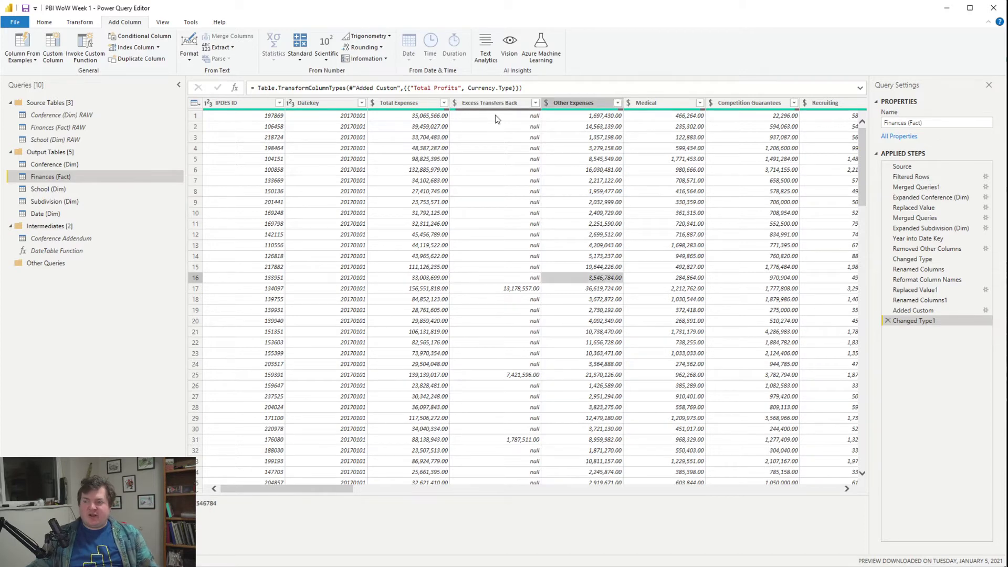
key("Right")
key("Right")
key("Right")
key("Right")
key("Right")
key("Right")
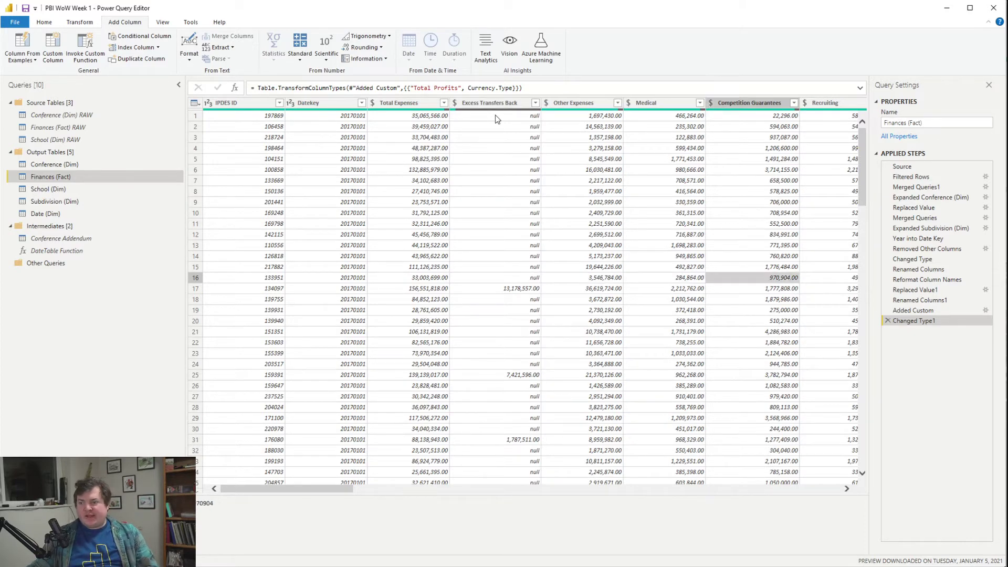
key("Right")
key("Right")
key("Right")
key("Right")
key("Right")
key("Right")
key("Right")
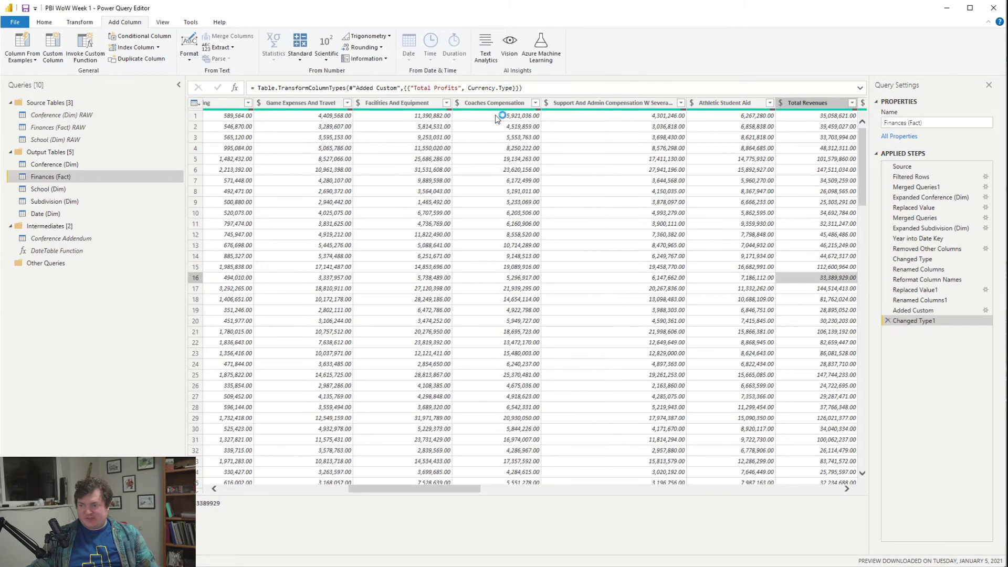
key("Right")
key("Right")
key("Right")
key("Right")
key("Right")
key("Right")
key("Right")
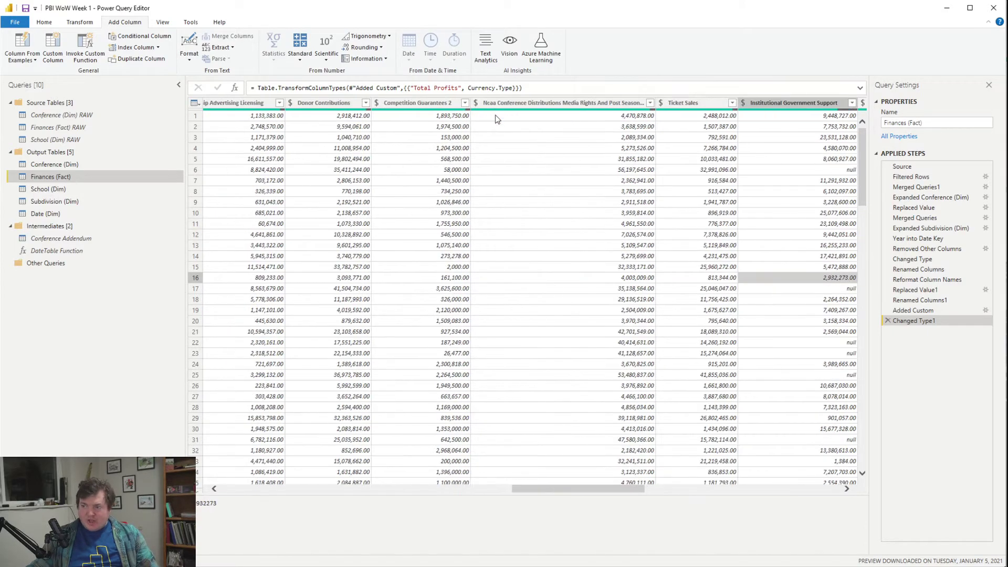
key("Right")
key("Right")
key("Right")
key("Right")
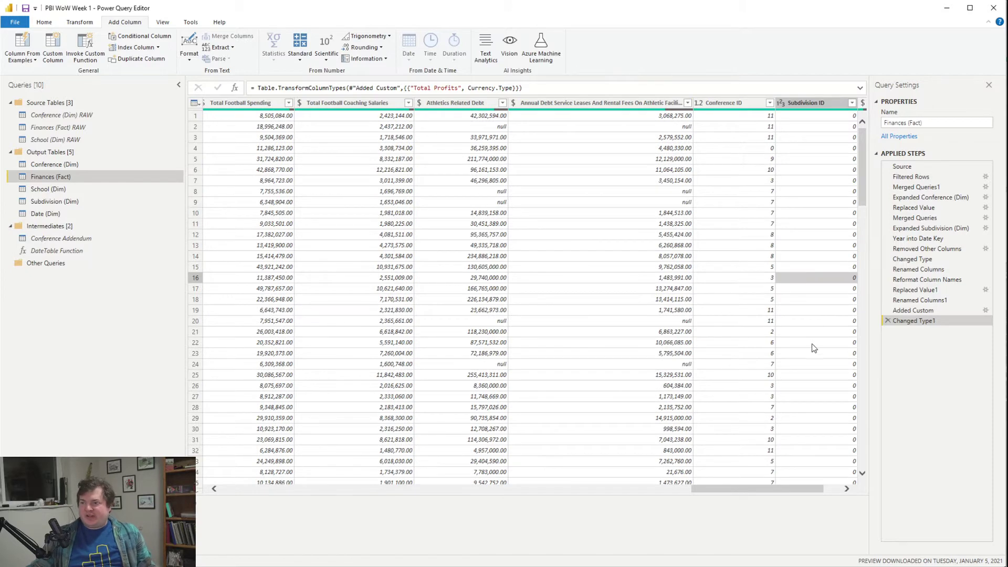
Step: View the query at the Added Custom step and inspect row 17's Total Profits value
left_click(913, 310)
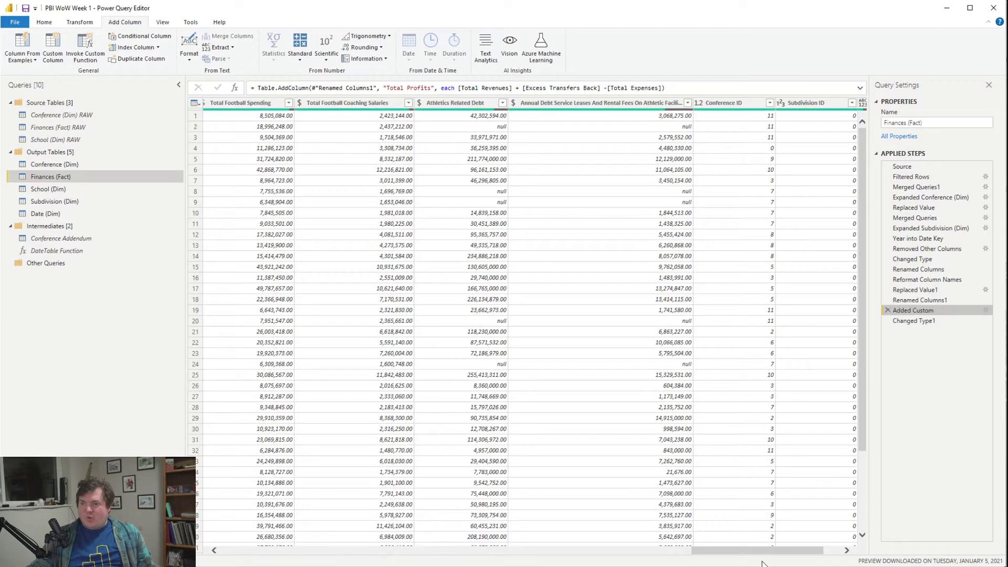
left_click_drag(771, 550, 788, 550)
left_click(795, 257)
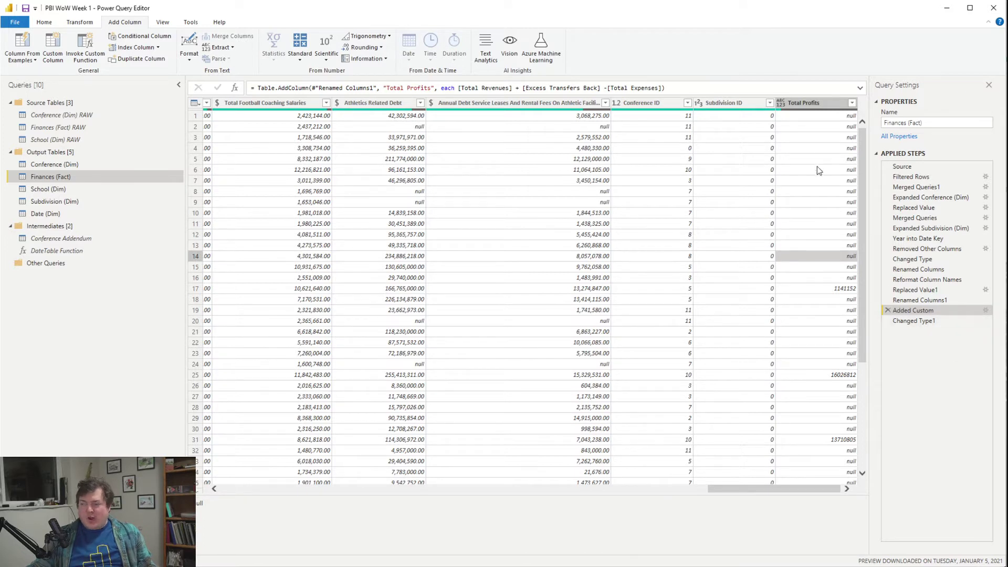
left_click(834, 288)
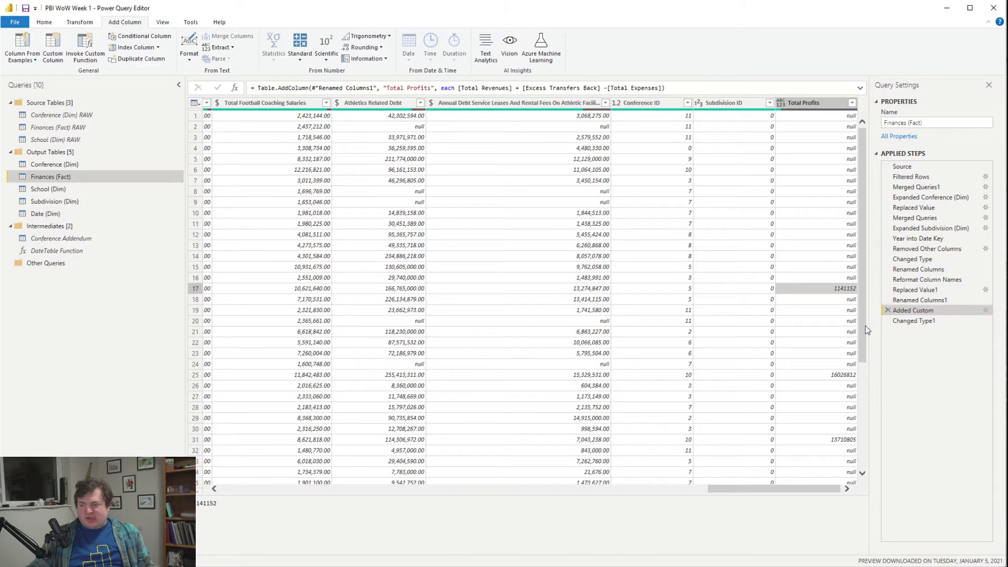
key("Left")
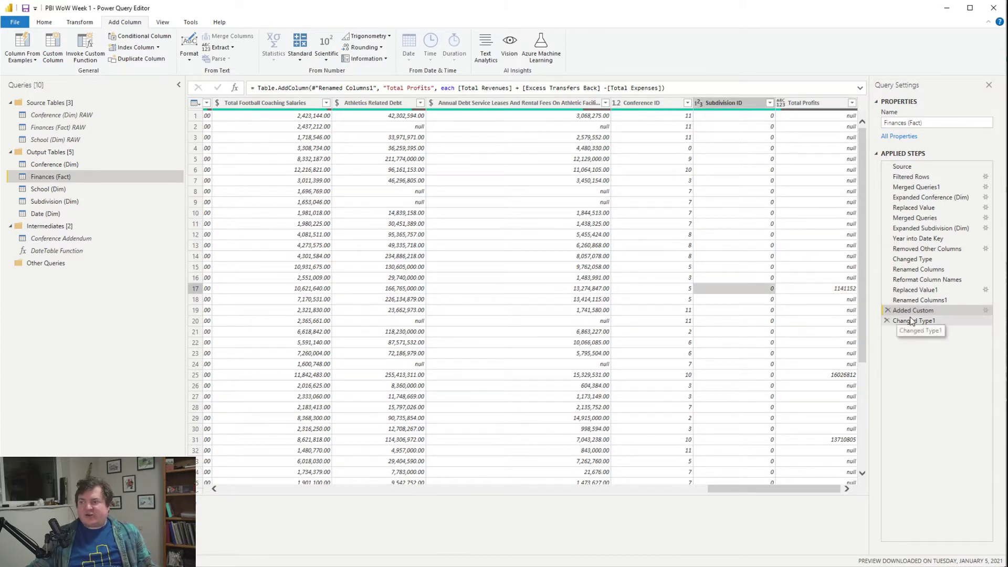
key("Left")
key("Left")
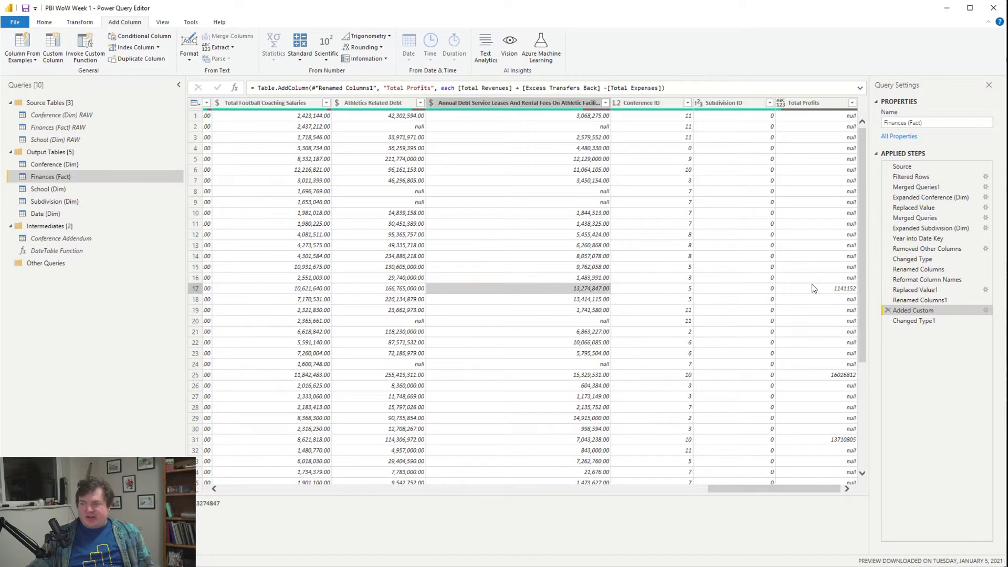
left_click(813, 288)
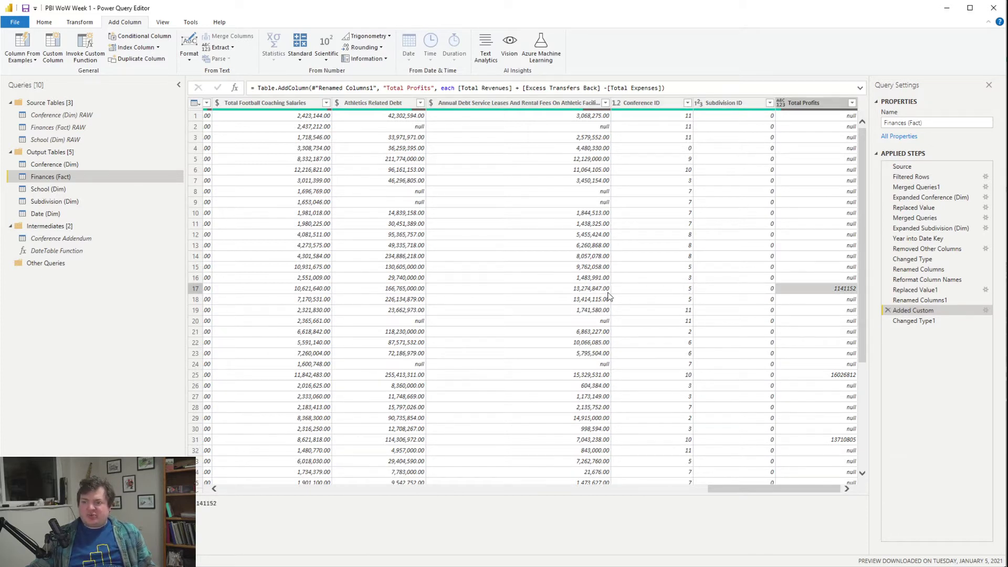
Step: Trace row 16 from the debt service column back through Total Revenues to Excess Transfers Back
left_click(580, 281)
key("Left")
key("Left")
key("Left")
key("Left")
key("Left")
key("Left")
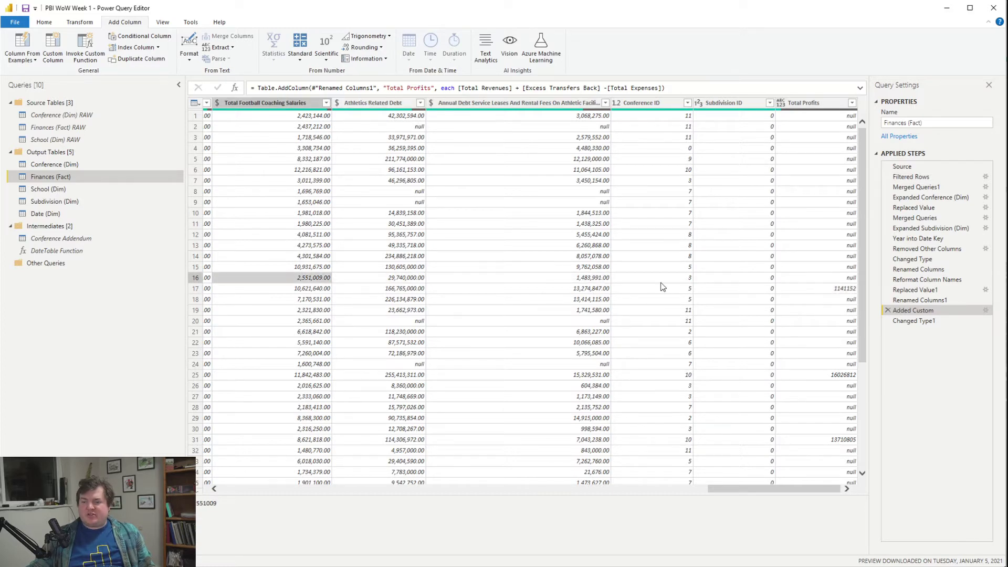
key("Left")
key("Left")
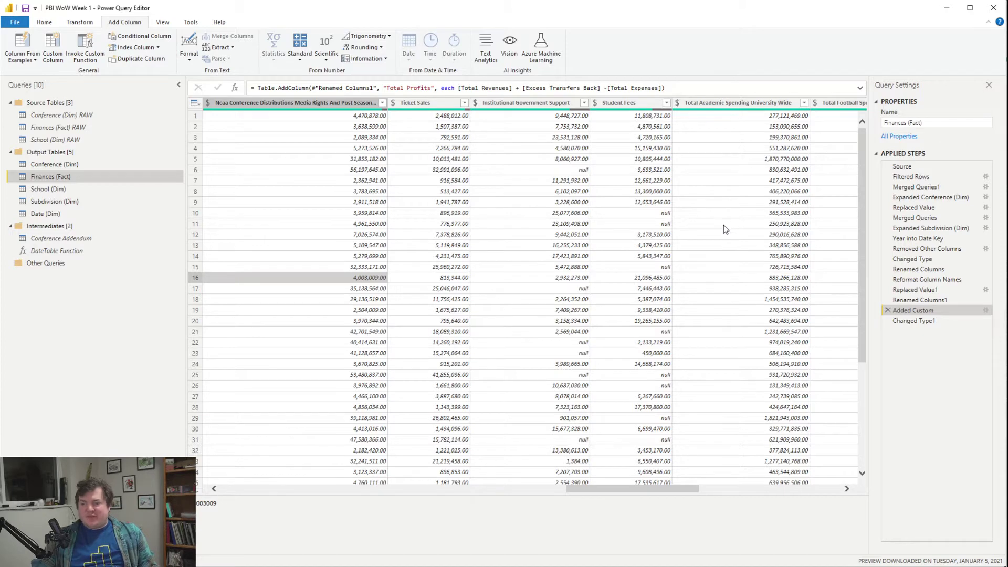
scroll(723, 224, "left", 3)
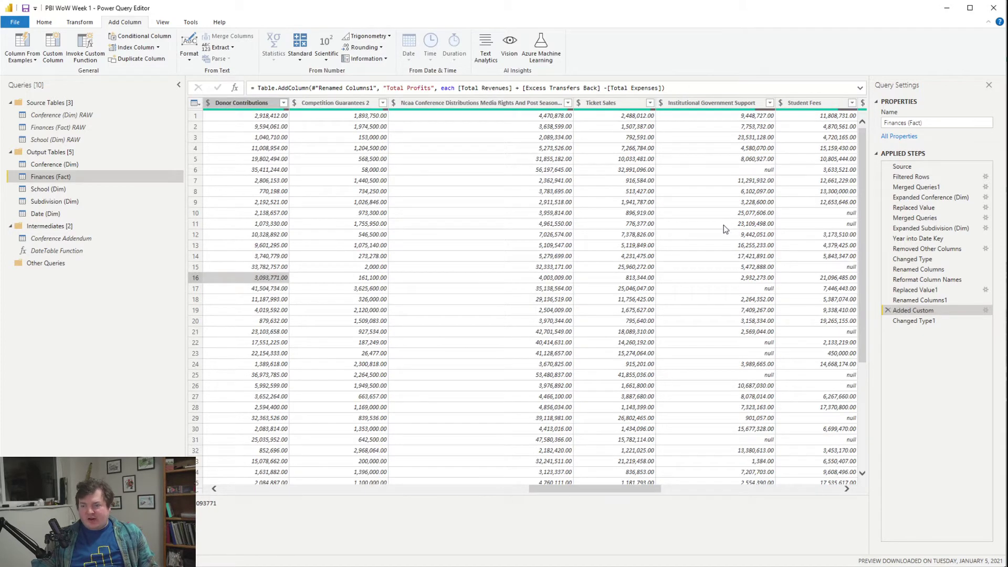
scroll(724, 225, "left", 5)
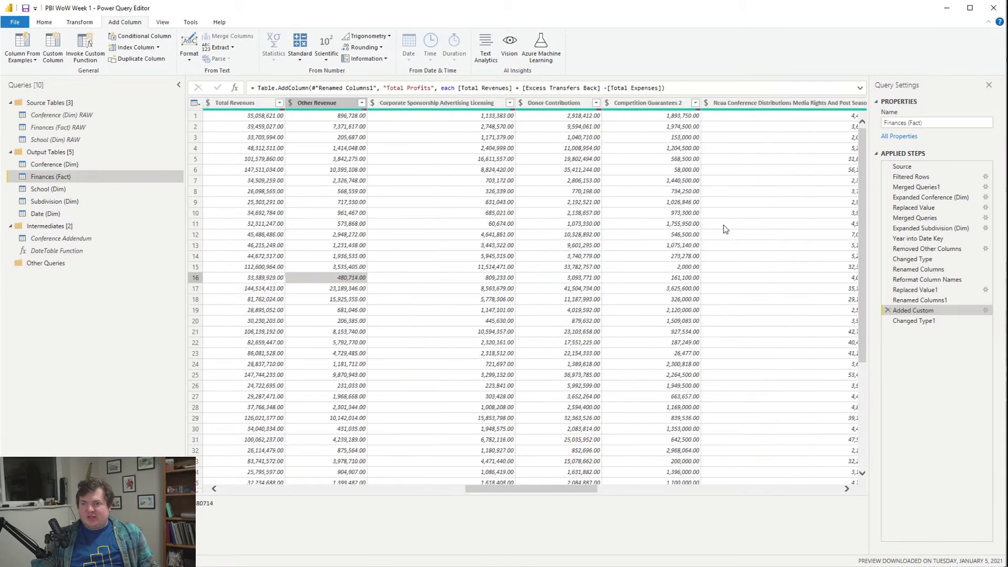
scroll(724, 229, "left", 10)
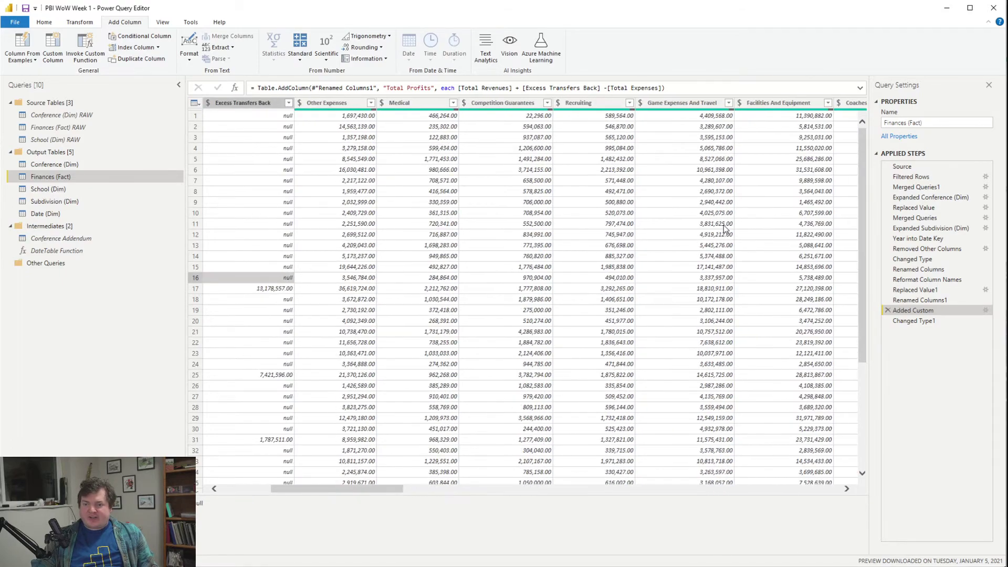
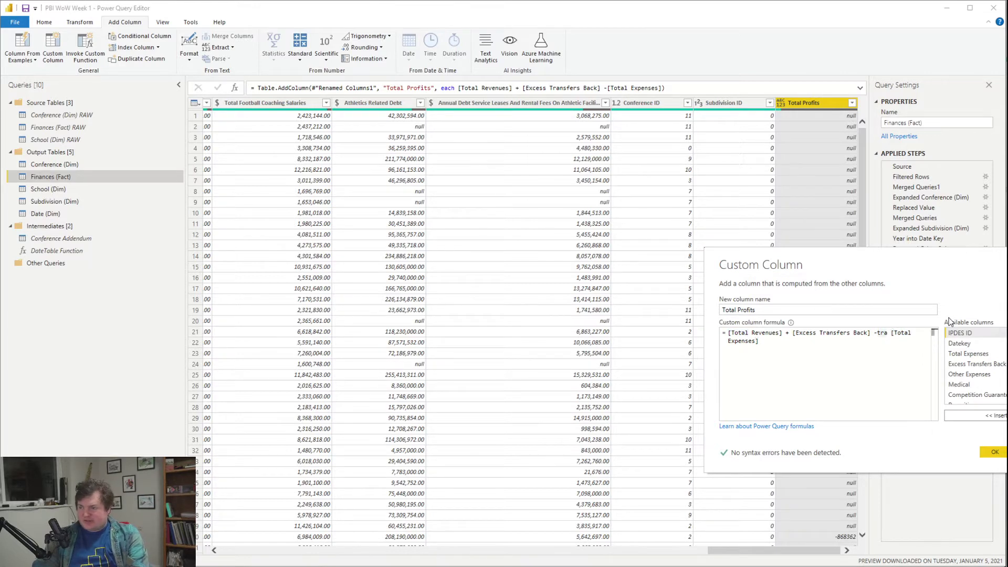
type("ns")
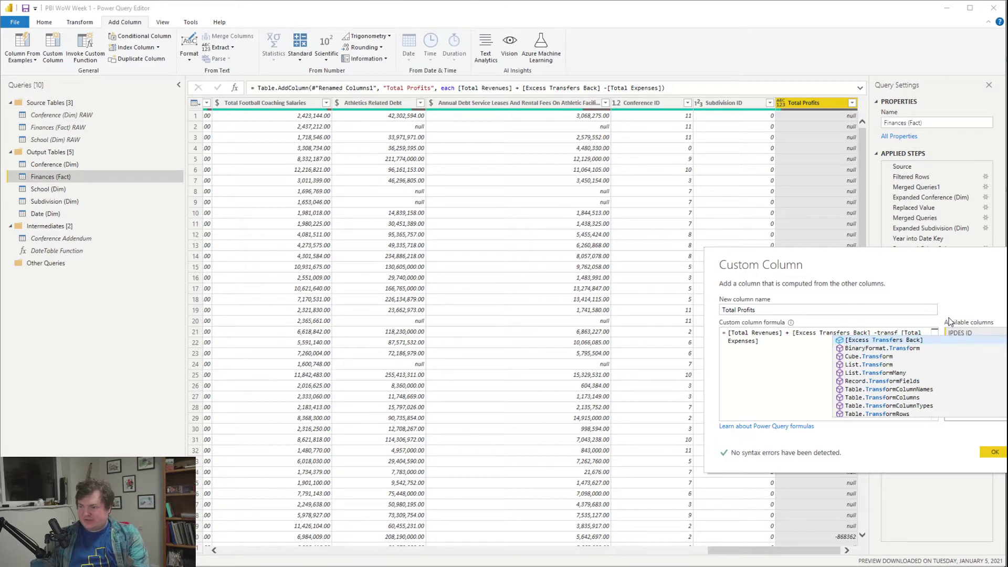
type("f")
key("Down")
key("Down")
key("BackSpace")
key("BackSpace")
key("BackSpace")
key("BackSpace")
key("BackSpace")
key("BackSpace")
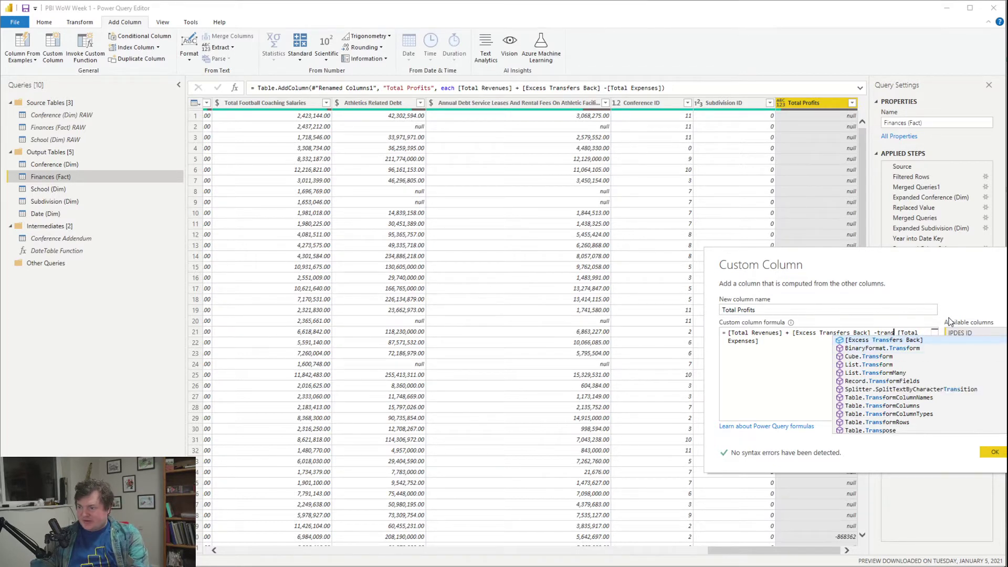
Step: Insert the Replacer.ReplaceValue function before [Total Expenses] in the Total Profits formula
type("re")
type("place")
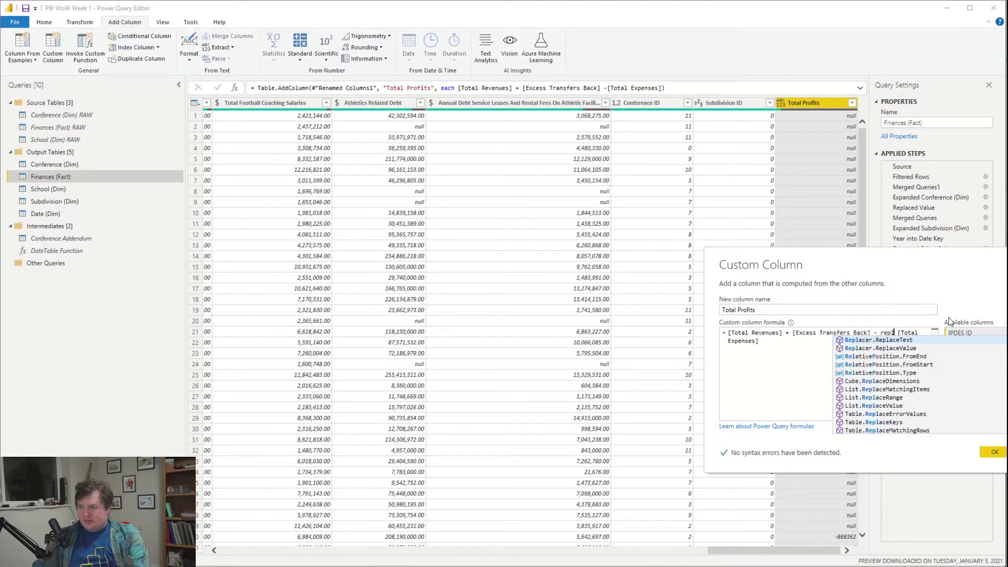
key("Down")
key("Tab")
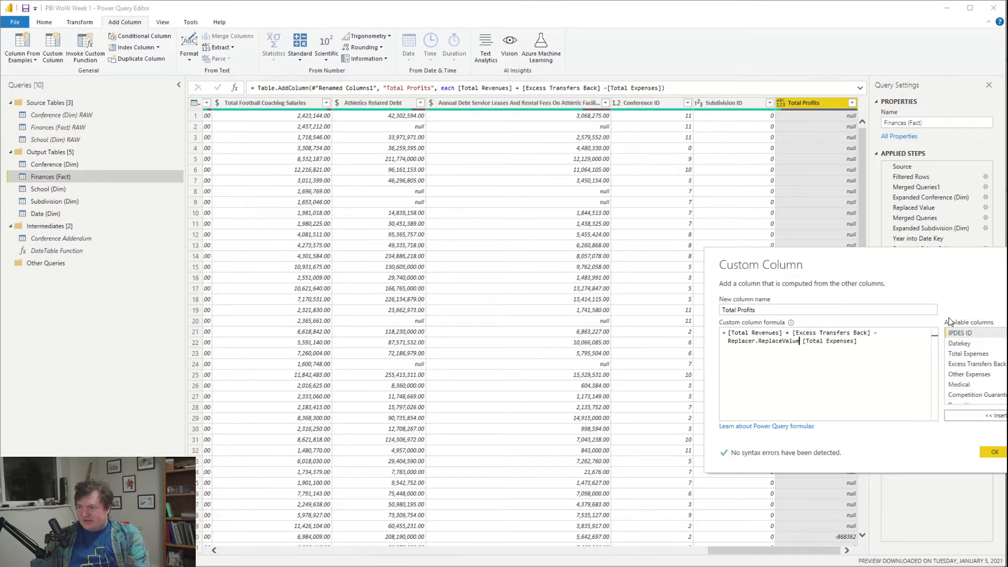
Step: Complete the Total Profits formula with Replacer.ReplaceValue([Total Expenses], null, 0) and apply it
type("(")
key("Delete")
key("Delete")
type("[")
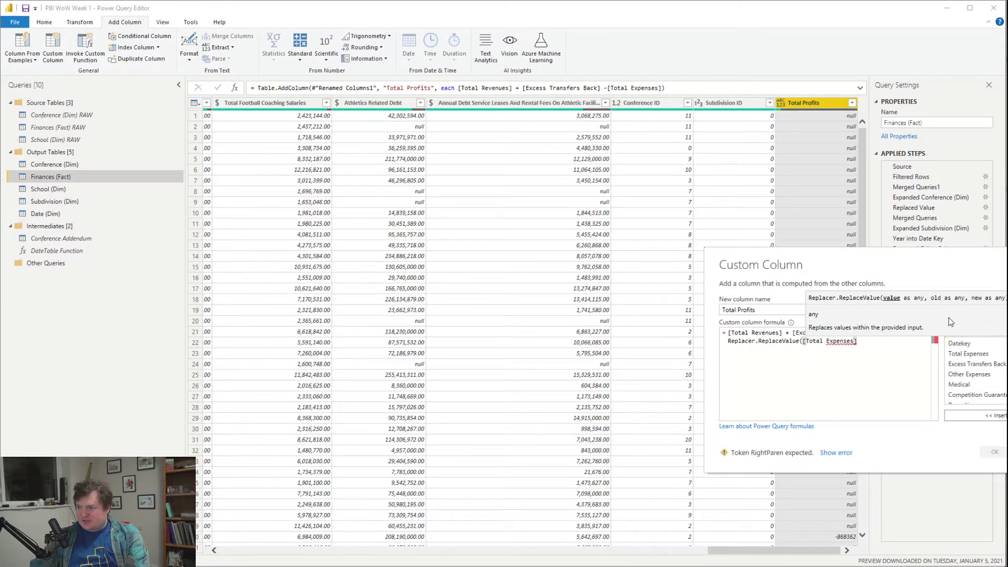
key("End")
type(", Null.T")
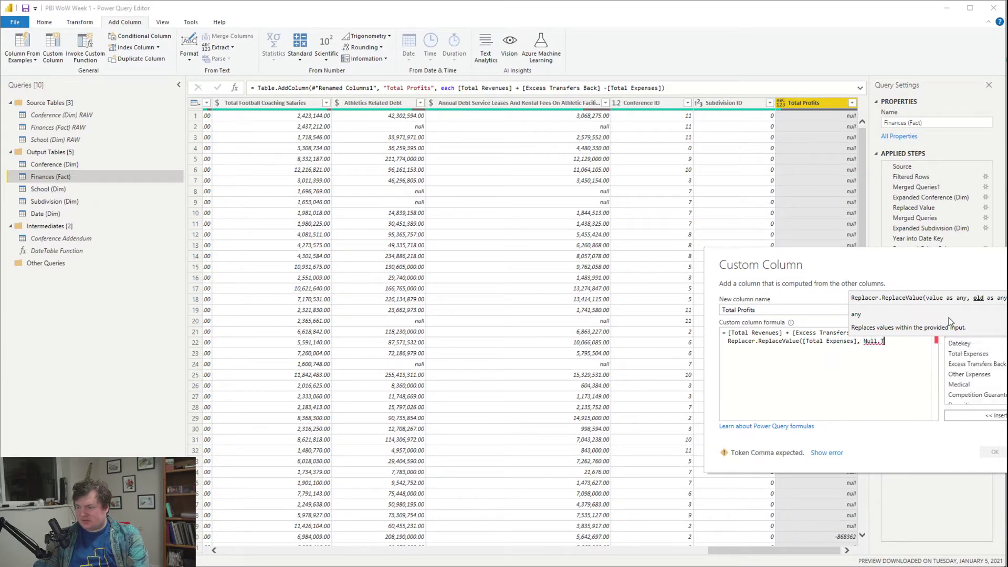
type("ypenull a")
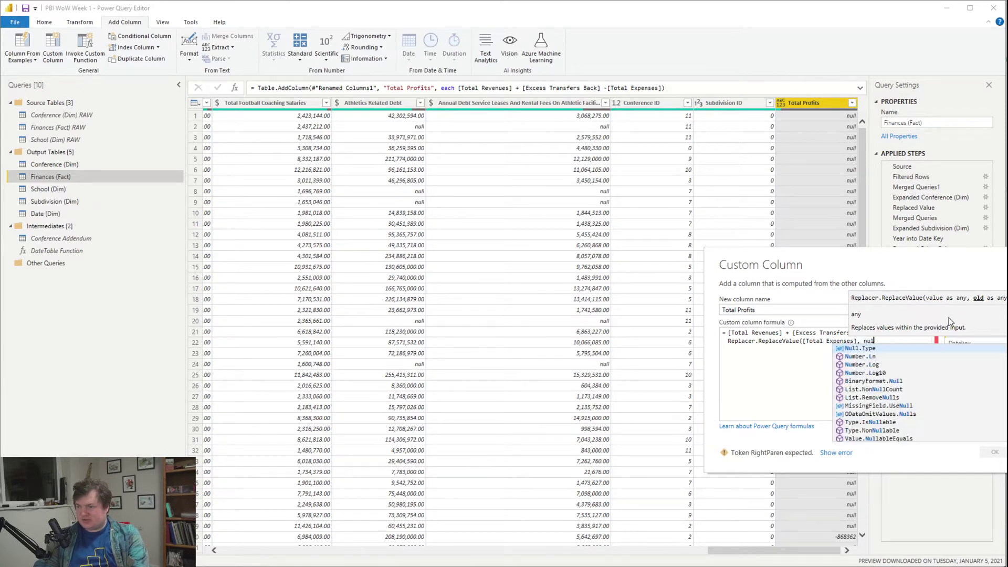
key("BackSpace")
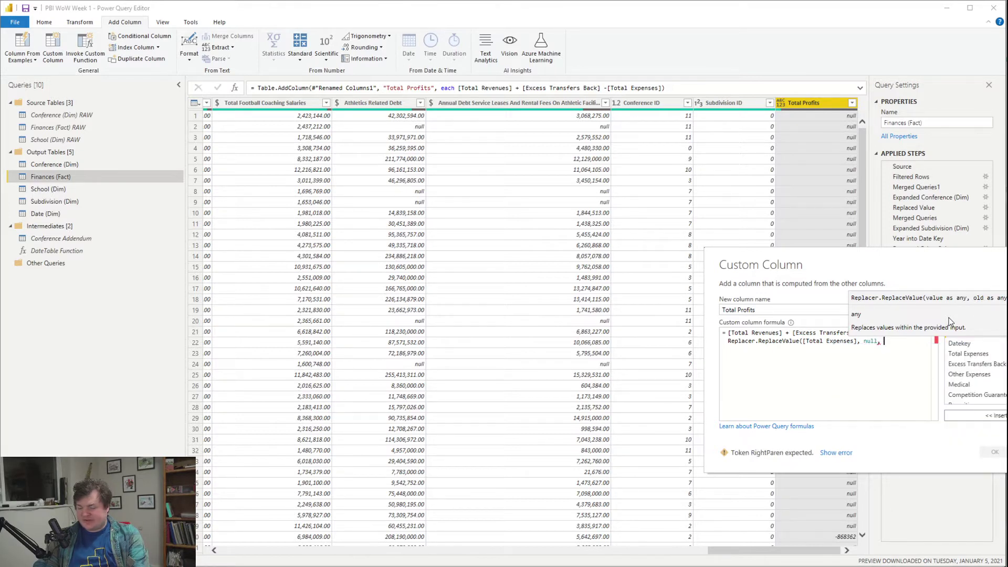
type("0)")
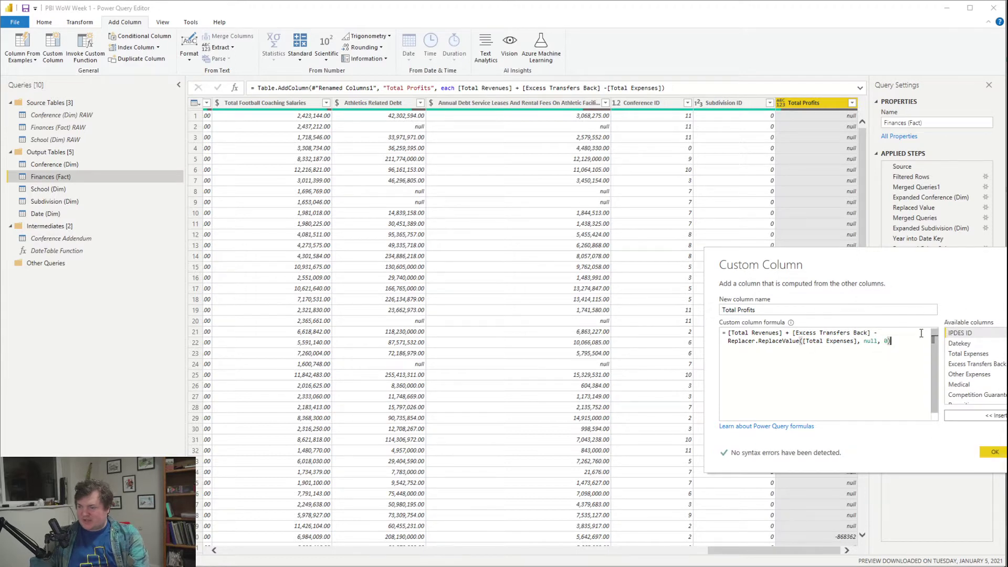
left_click(994, 452)
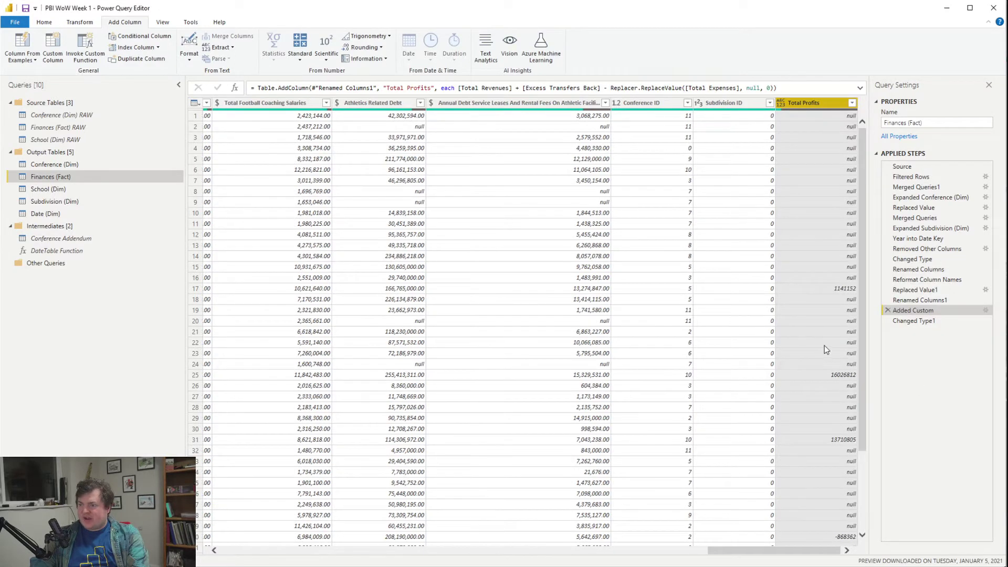
Step: Reopen the Total Profits formula and move [Excess Transfers Back] into Replacer.ReplaceValue in place of [Total Expenses]
left_click(985, 311)
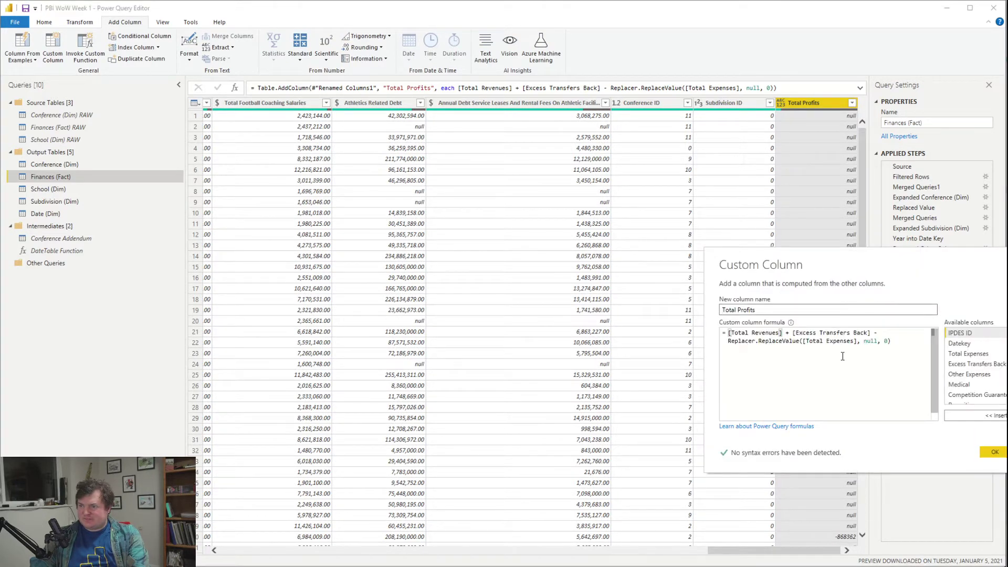
left_click(868, 342)
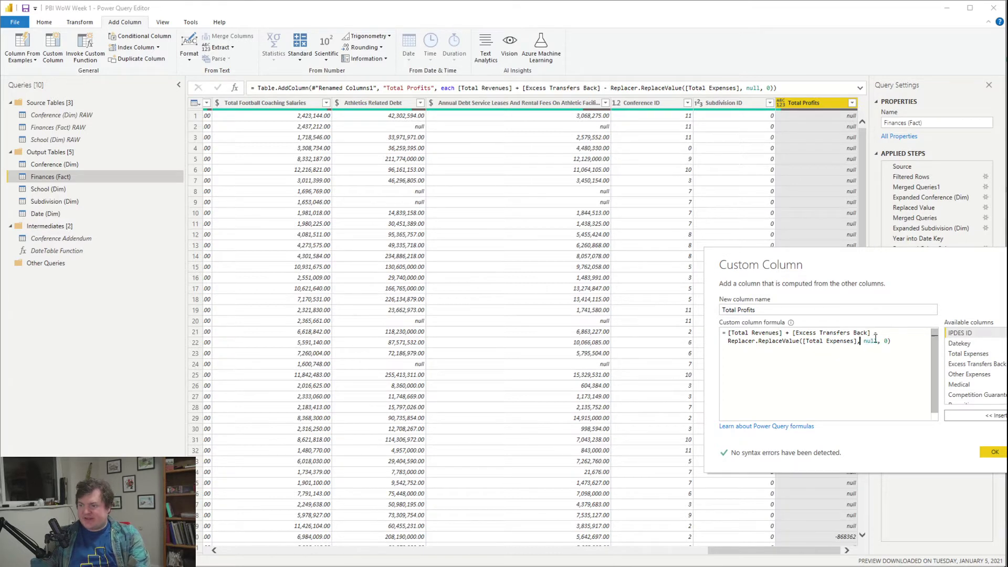
left_click_drag(791, 332, 873, 332)
key("ctrl+c")
key("Delete")
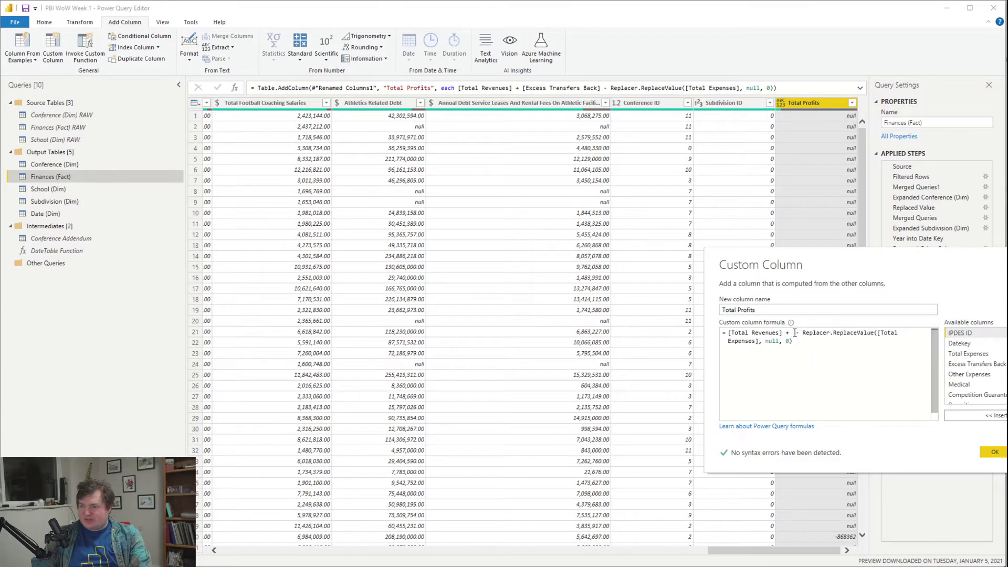
left_click(879, 335)
key("ctrl+v")
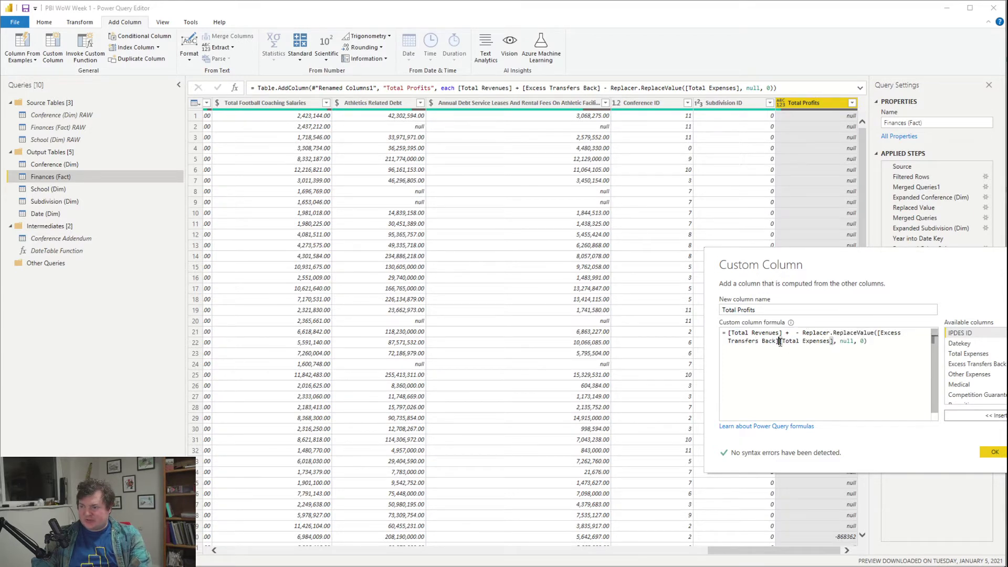
left_click(834, 341, "shift")
key("Delete")
Step: Remove the stray minus before Replacer.ReplaceValue, append - [Total Expenses] to the Total Profits formula and apply it
left_click(803, 332)
key("BackSpace")
key("BackSpace")
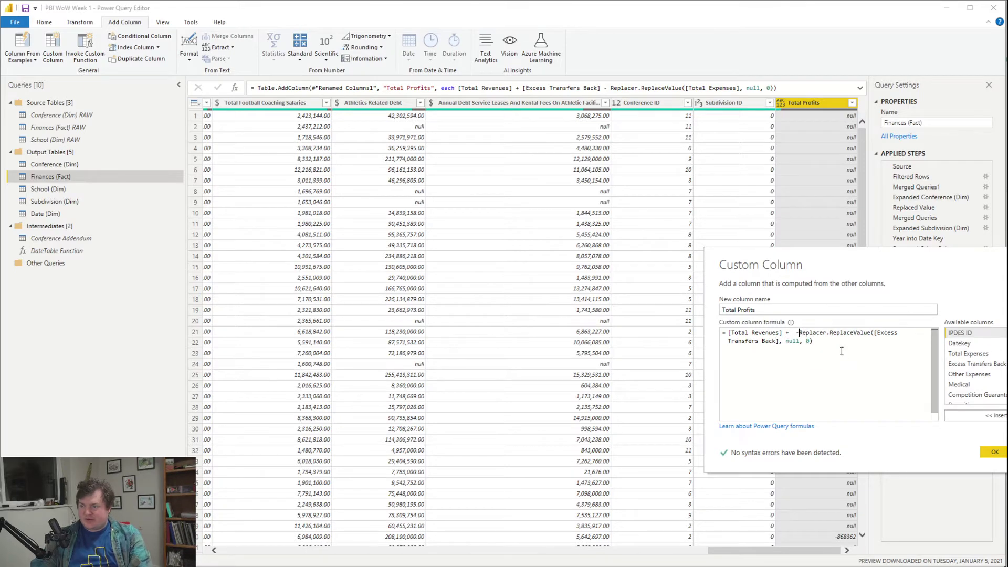
left_click(842, 354)
type("- [Total Expenses]")
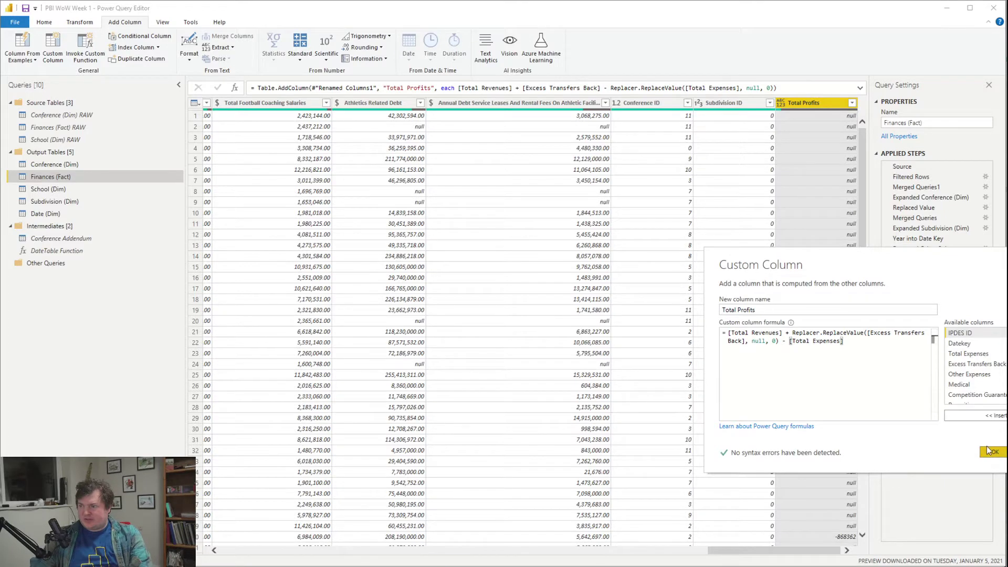
left_click(993, 453)
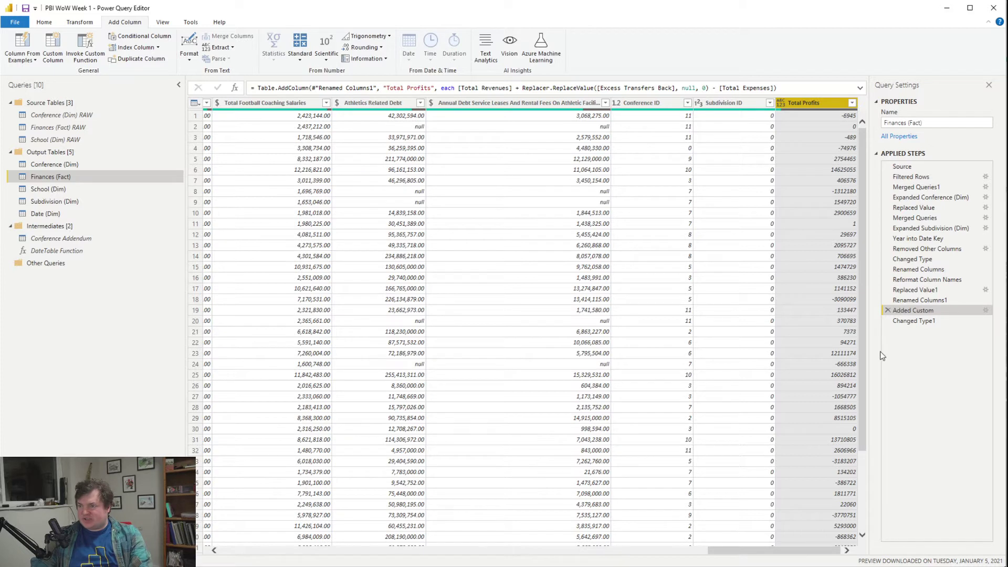
Step: Check the Total Profits column at the Changed Type1 step and load the query changes into the Power BI model
left_click(931, 323)
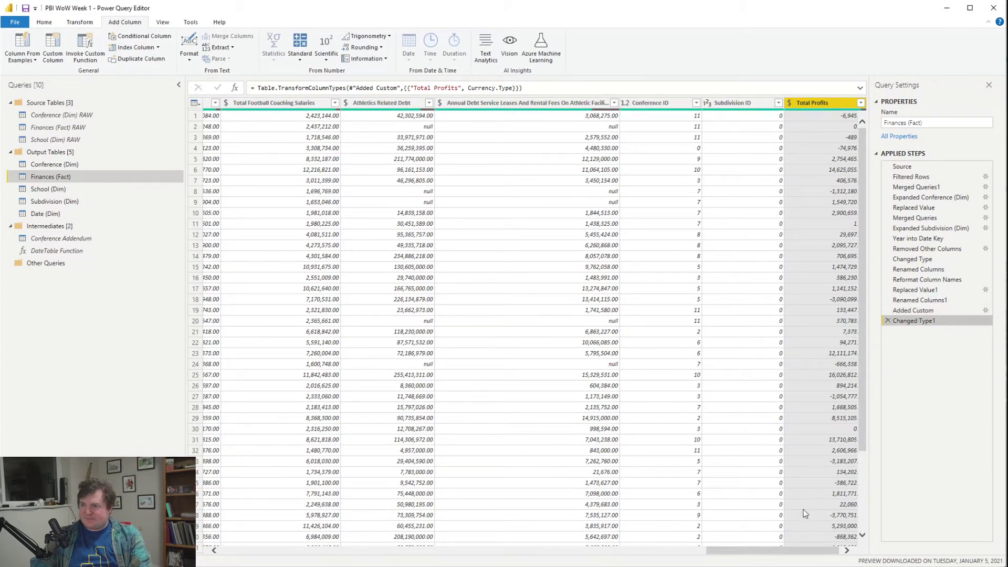
left_click_drag(813, 553, 856, 532)
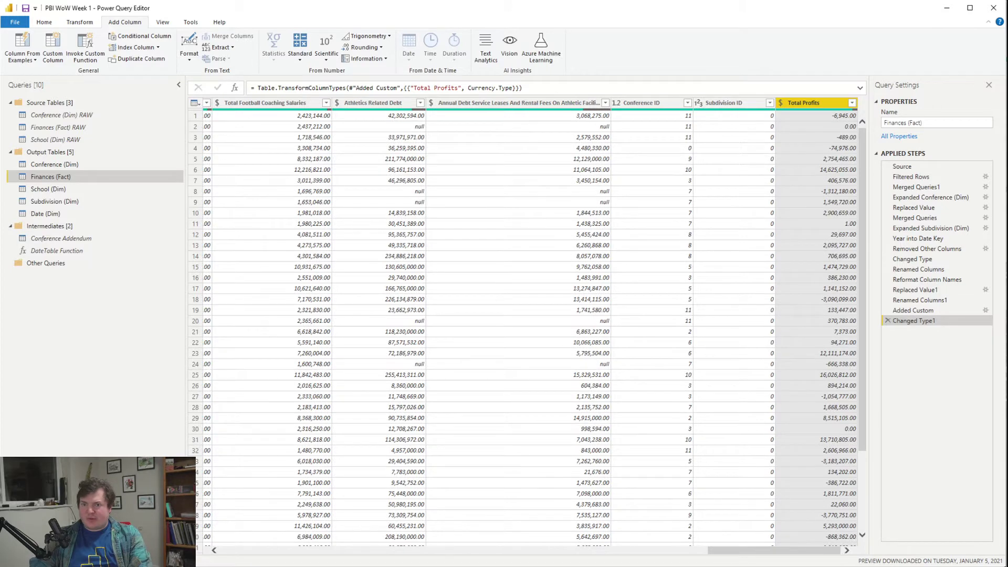
left_click(44, 22)
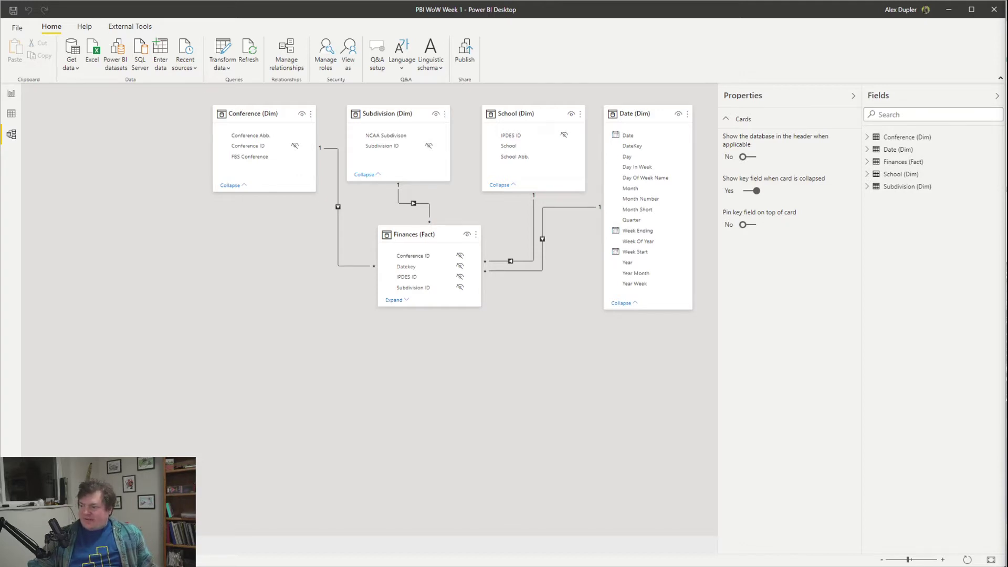
Step: Hide the Total Profits column of the Finances (Fact) table and assign it to the Fact Columns display folder
left_click(874, 174)
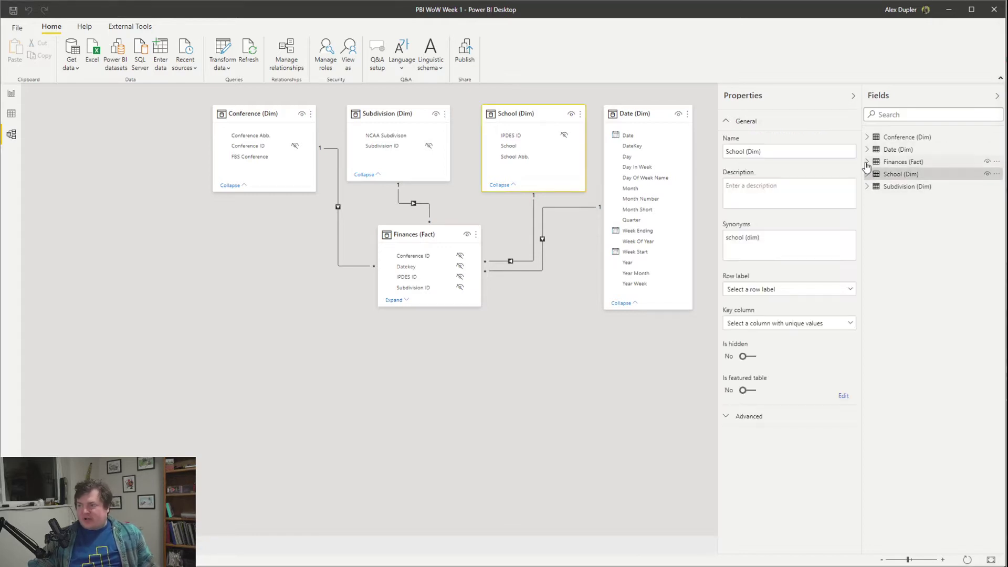
left_click(867, 162)
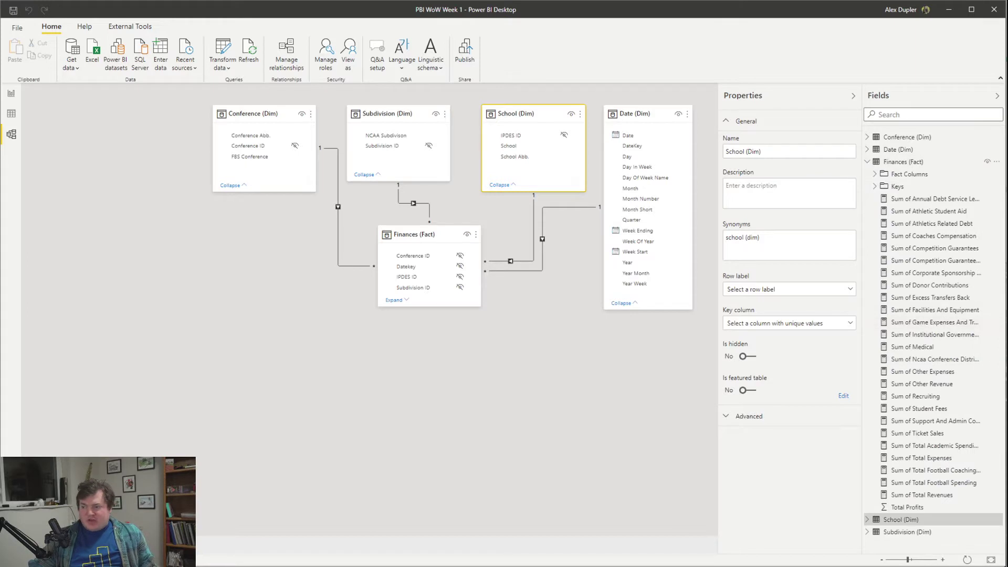
left_click(935, 483)
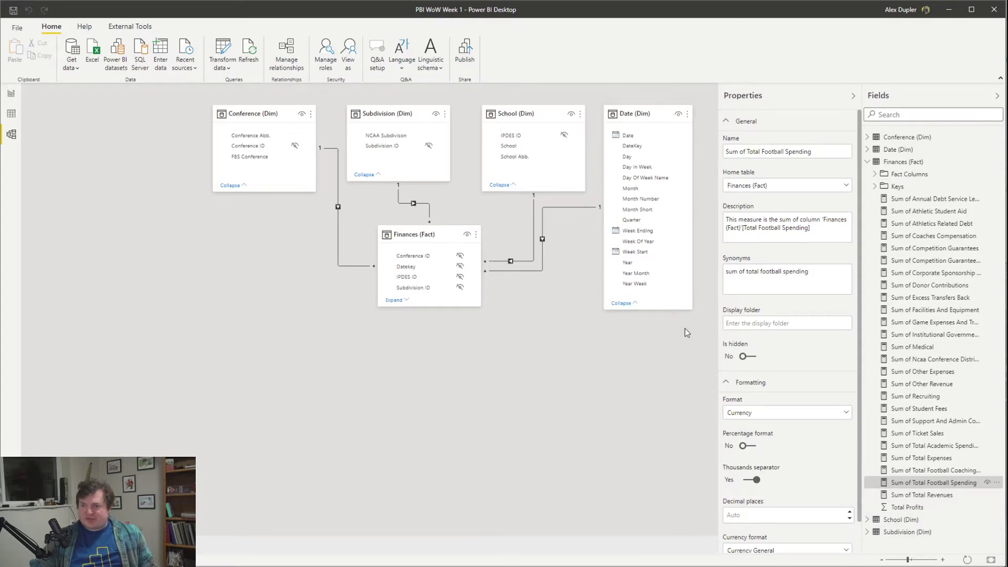
left_click(896, 507)
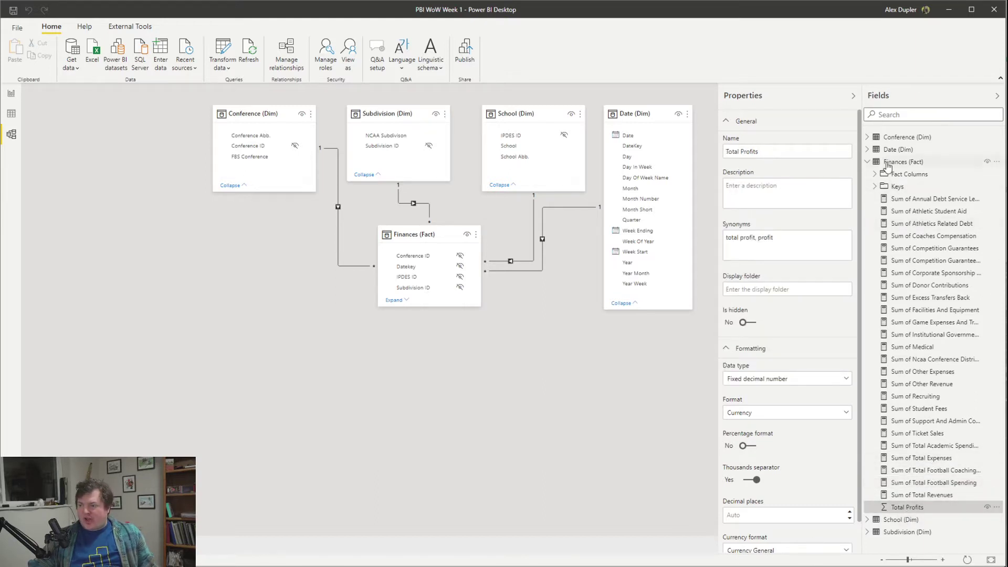
left_click(986, 507)
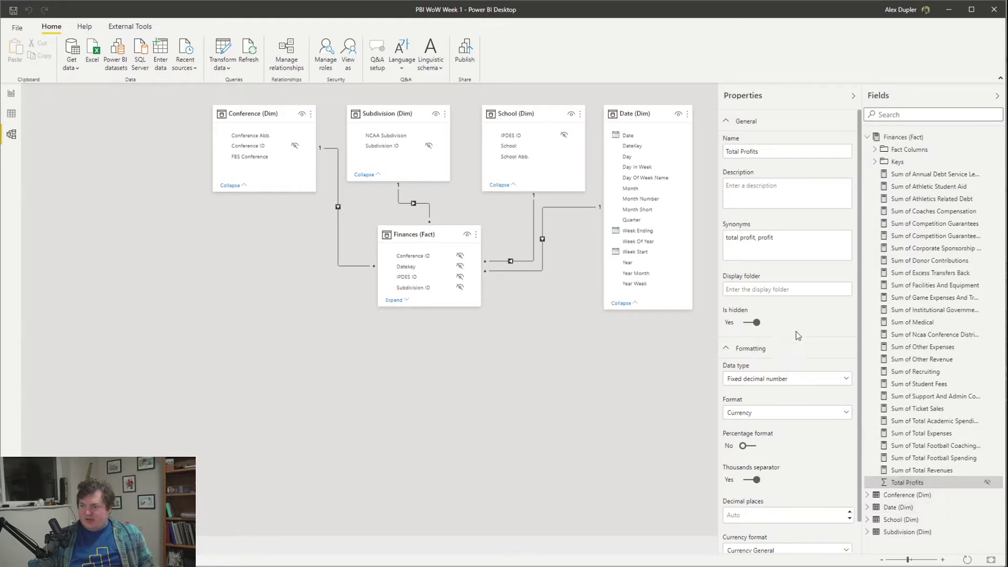
left_click(789, 293)
type("Fact Columns")
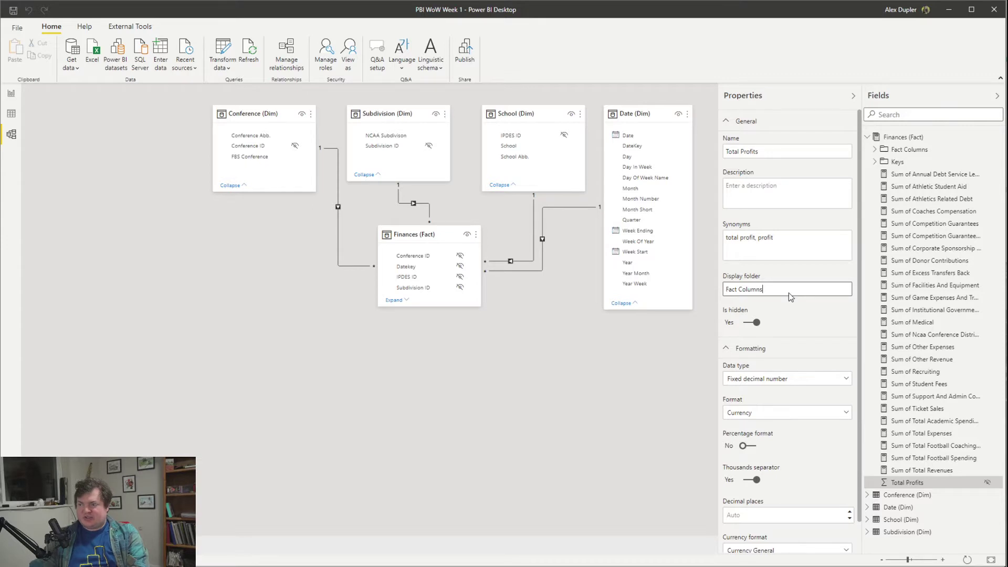
key("Return")
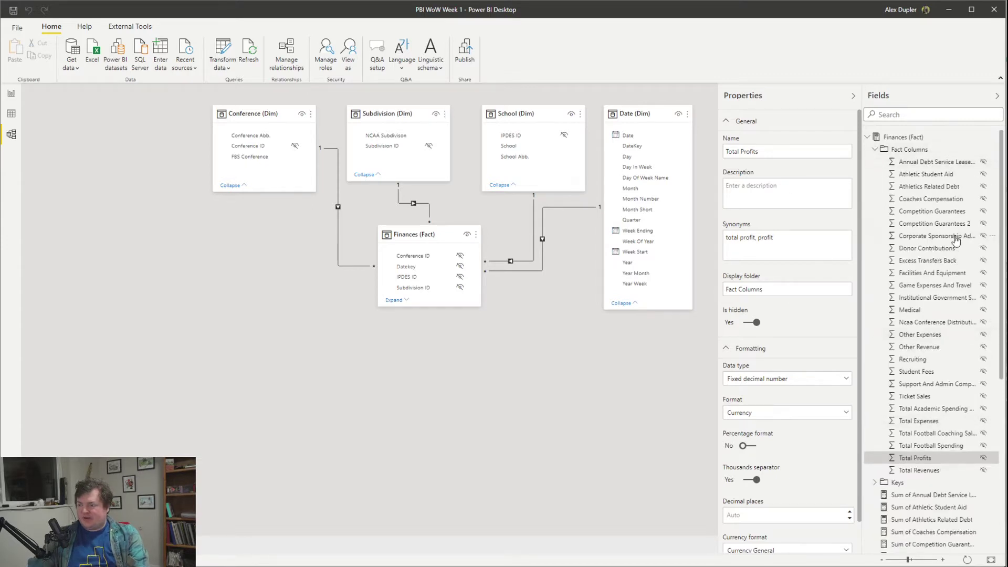
Step: Format the Total Profits column with 0 decimal places and the $ English (United States) currency format
scroll(960, 244, "down", 6)
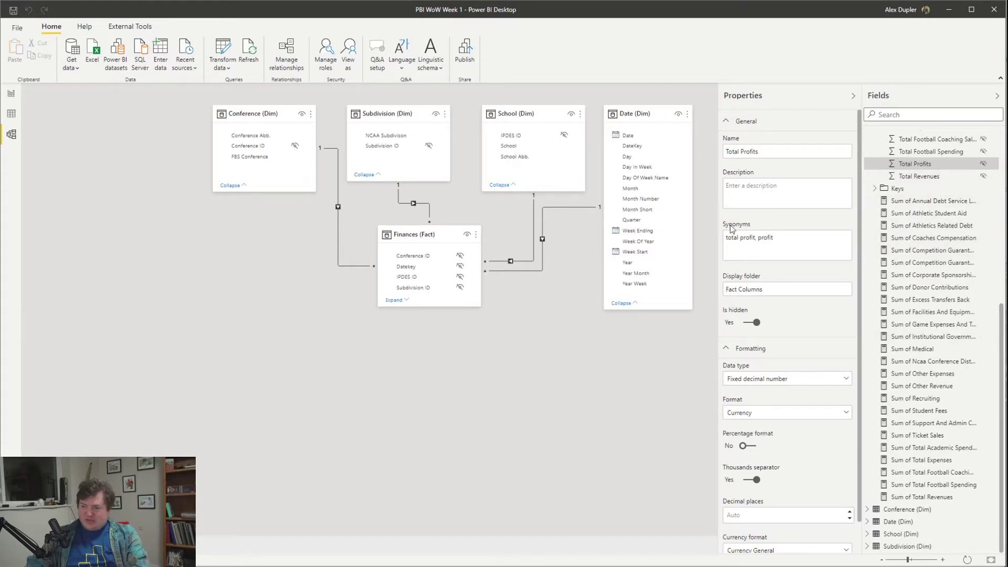
scroll(852, 342, "down", 1)
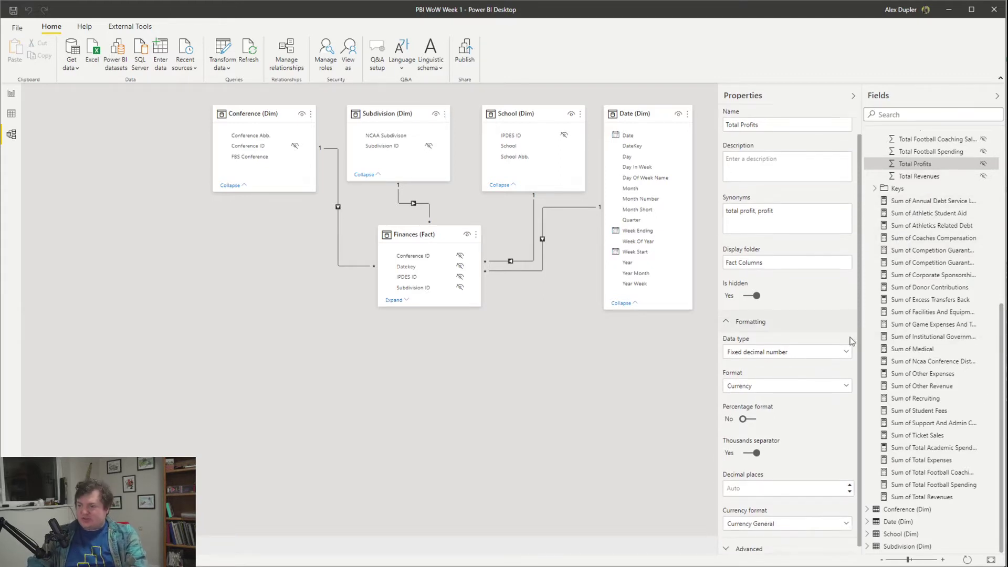
left_click(801, 479)
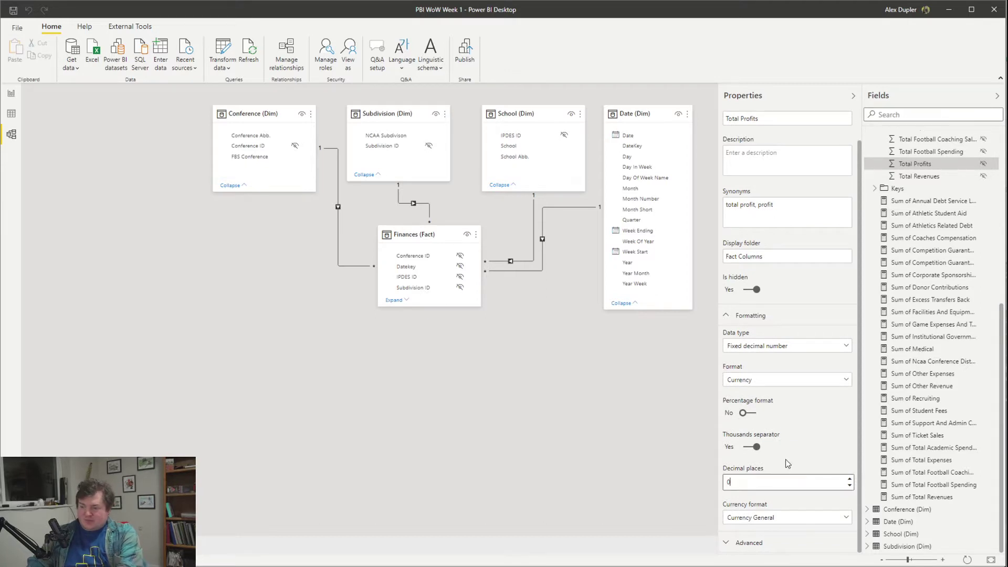
key("Return")
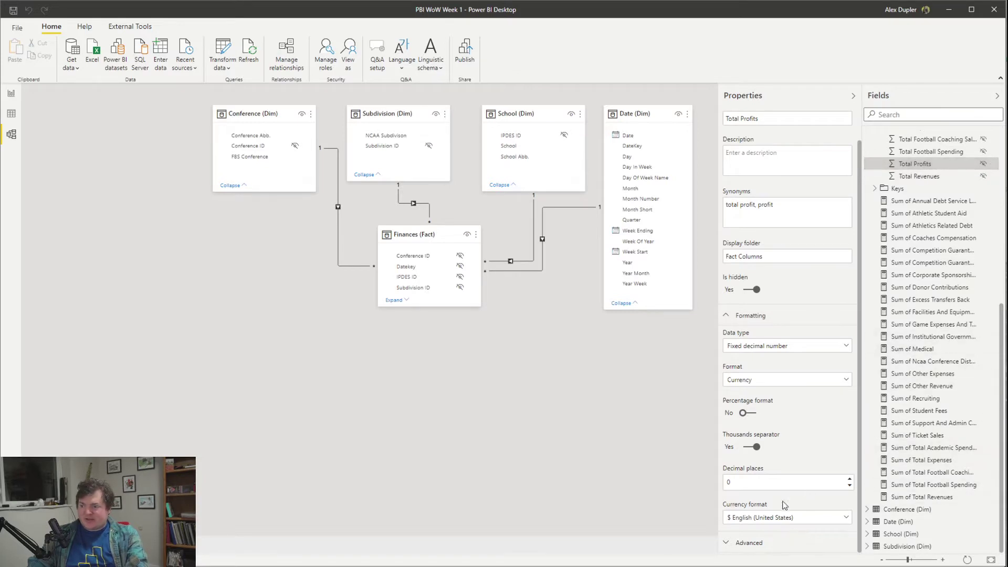
Step: Set the Total Profits column's Summarize by property to None
left_click(743, 541)
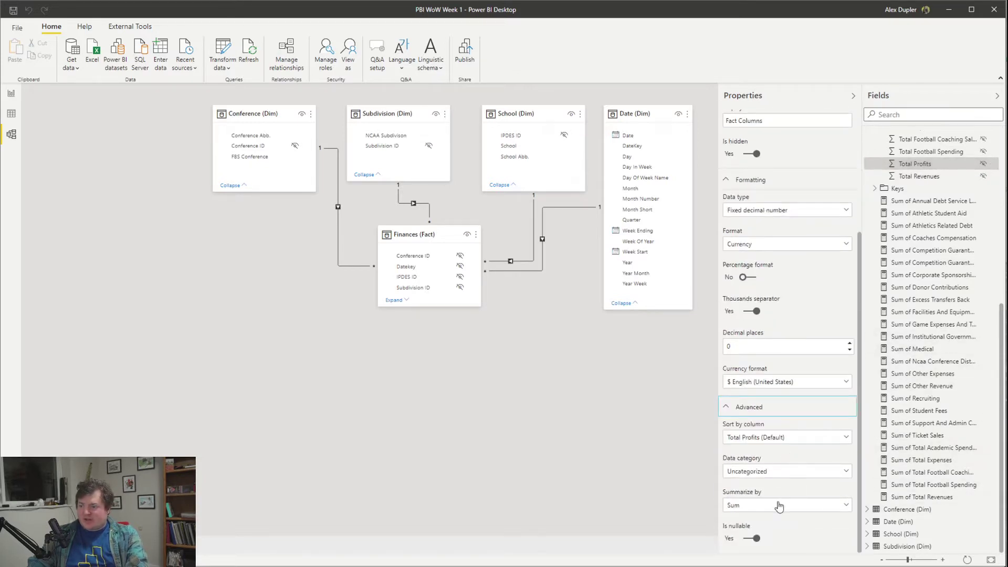
left_click(778, 505)
left_click(772, 413)
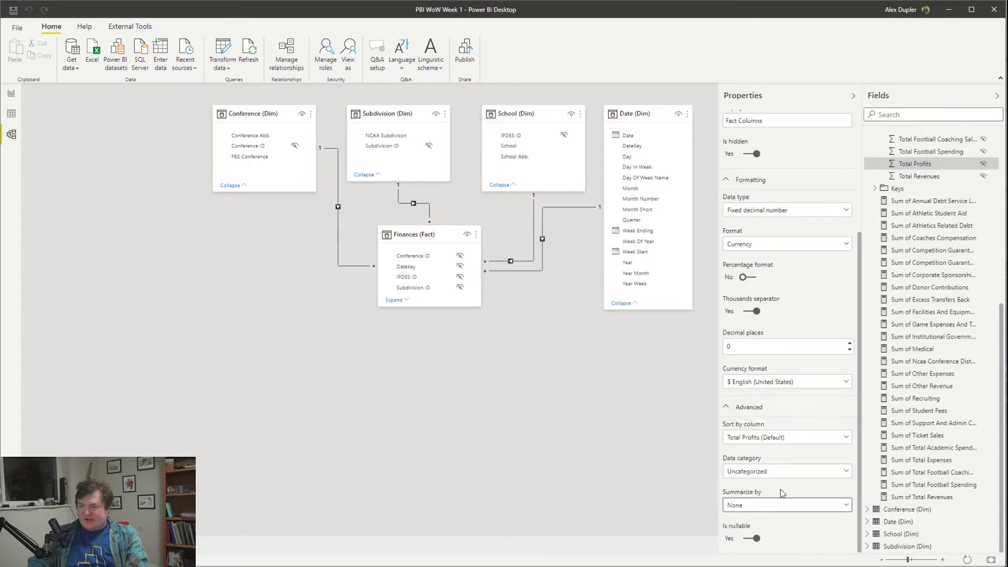
Step: Try to turn off summarization for all fact columns from Annual Debt Service Leases through Total Football Spending together
scroll(945, 455, "up", 5)
left_click(944, 373)
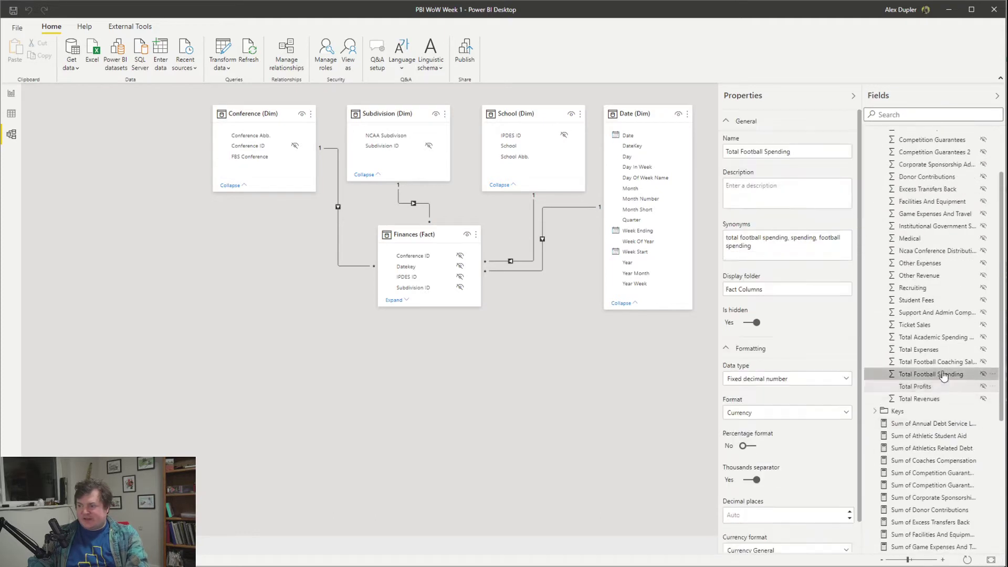
scroll(945, 373, "up", 3)
left_click(923, 162, "shift")
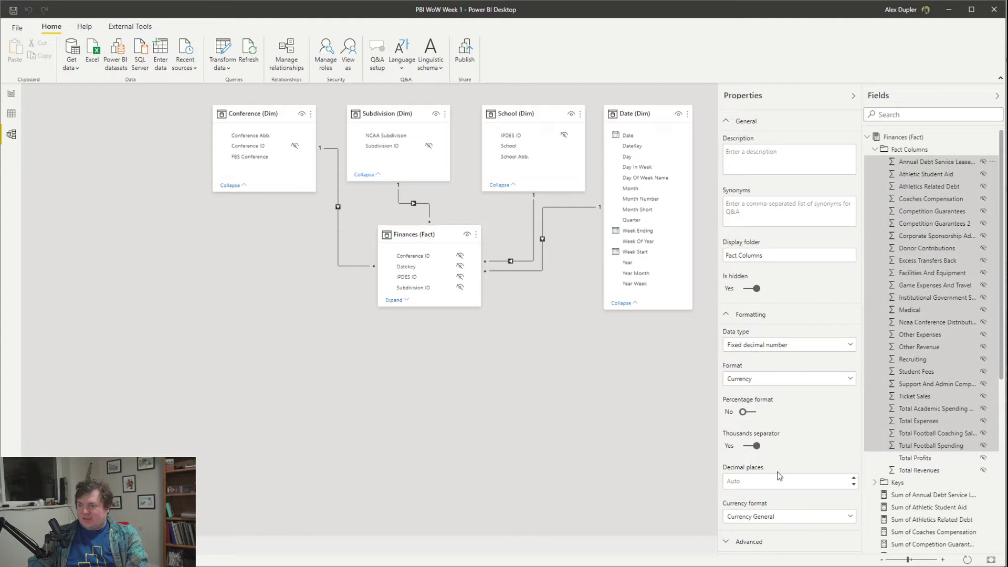
scroll(782, 528, "down", 3)
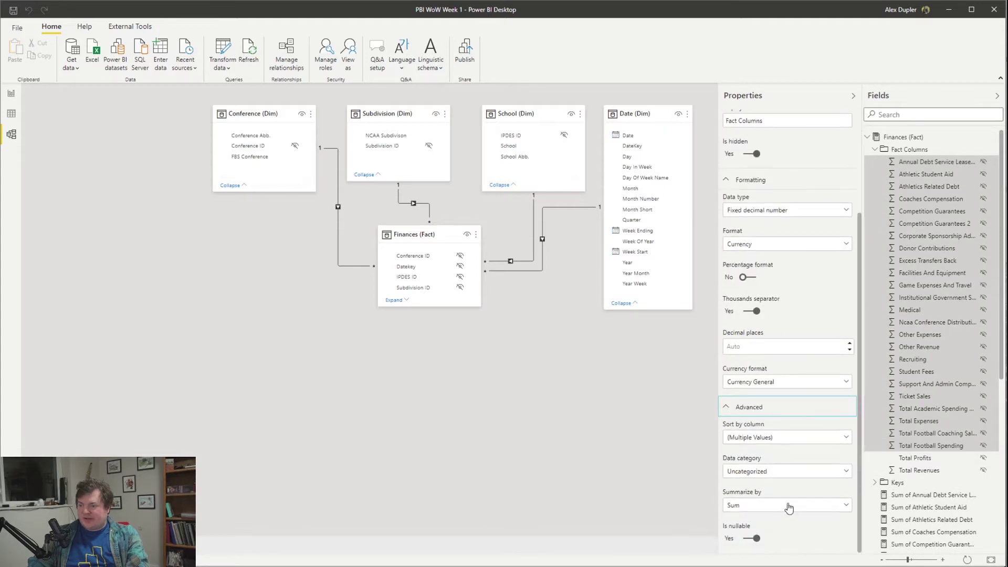
left_click(790, 505)
left_click(761, 404)
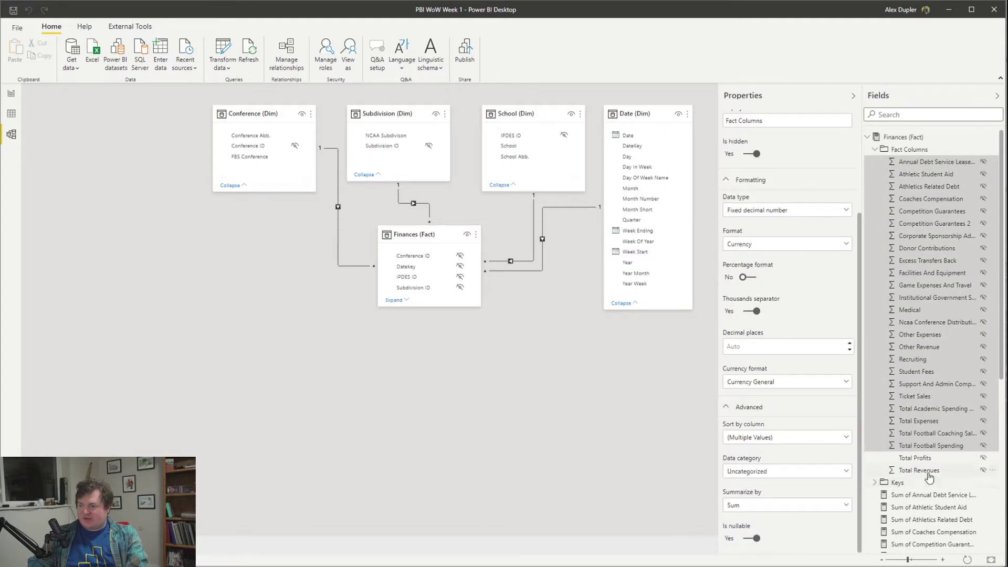
Step: Set the Total Revenues column's Summarize by property to None
left_click(919, 471)
scroll(803, 511, "down", 3)
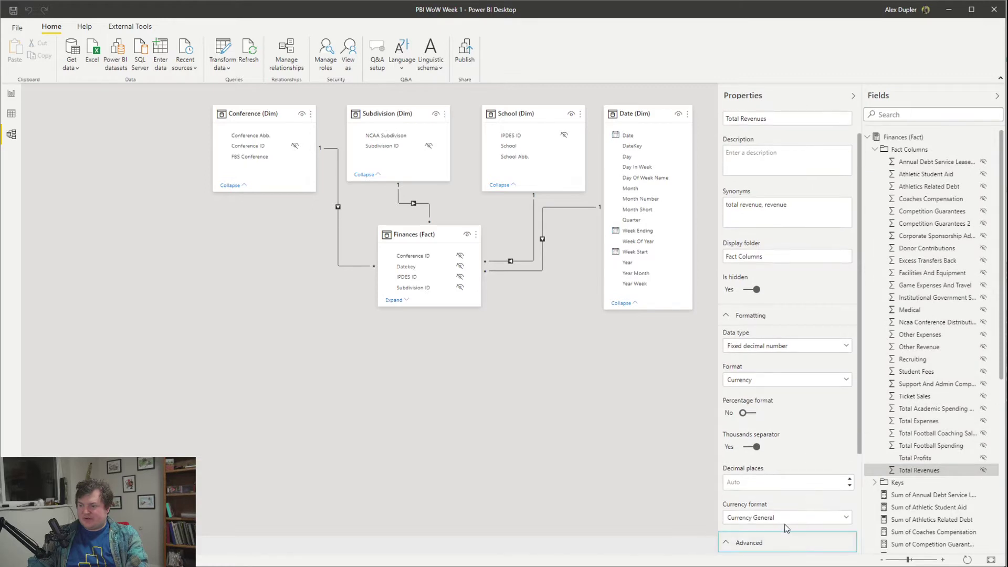
left_click(746, 510)
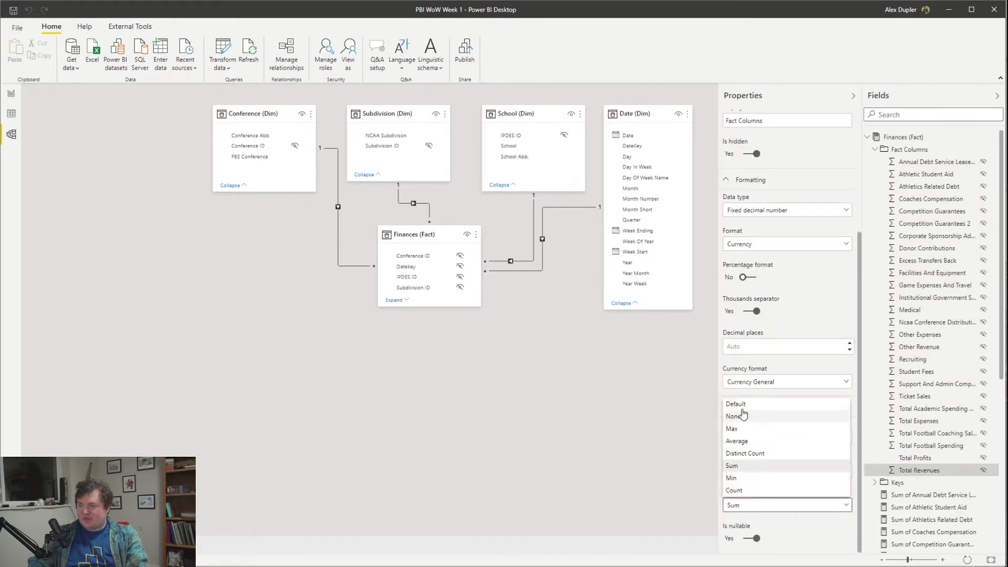
left_click(735, 416)
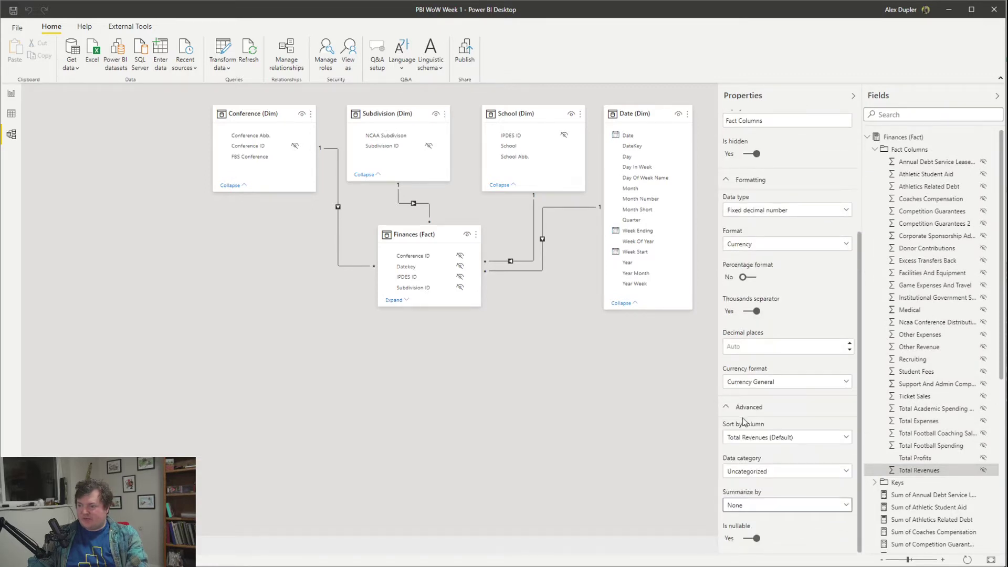
Step: Set Summarize by to None for all fact columns from Annual Debt Service Leases through Total Football Spending together
left_click(920, 446)
left_click(921, 162, "shift")
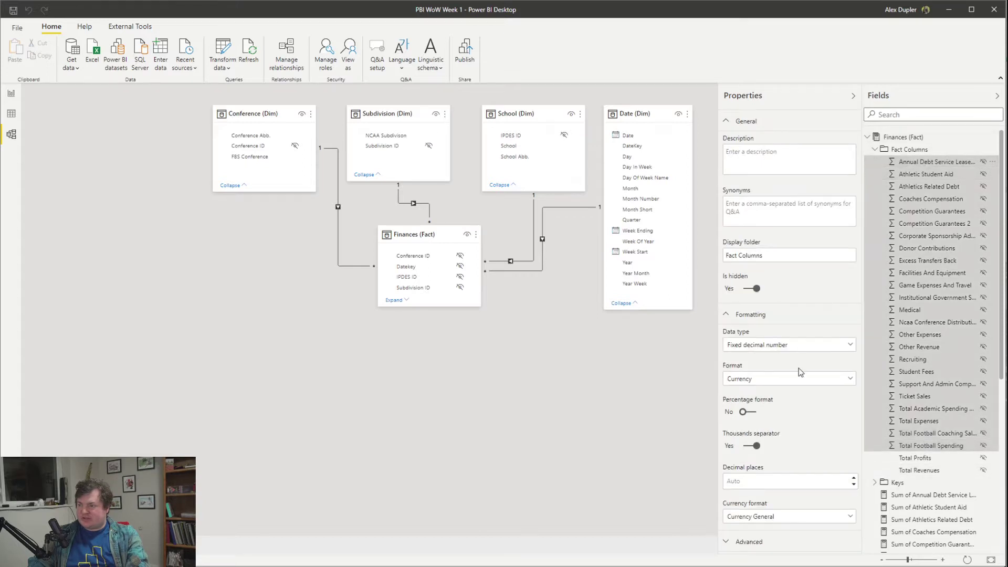
left_click(751, 541)
scroll(773, 535, "down", 3)
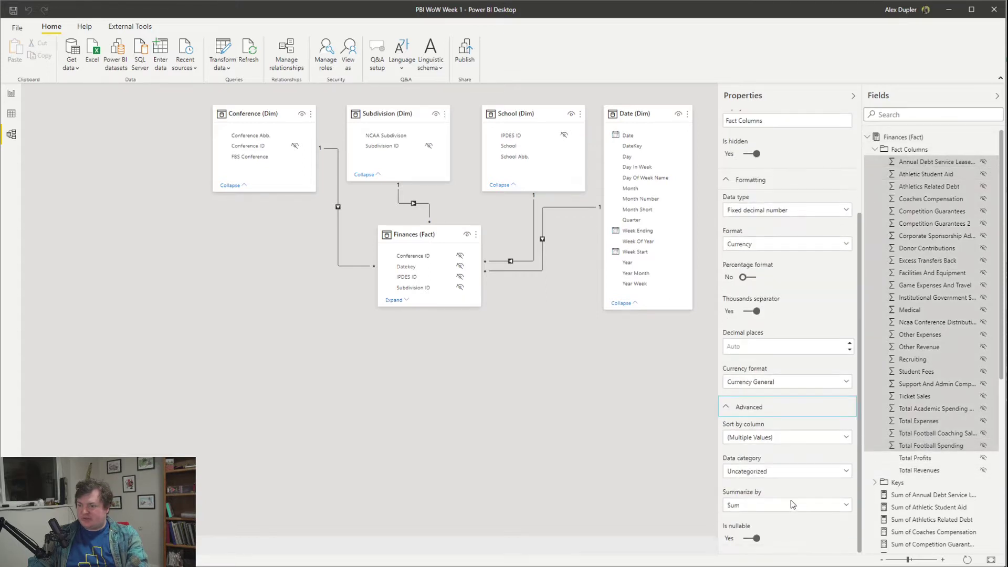
left_click(787, 505)
left_click(756, 417)
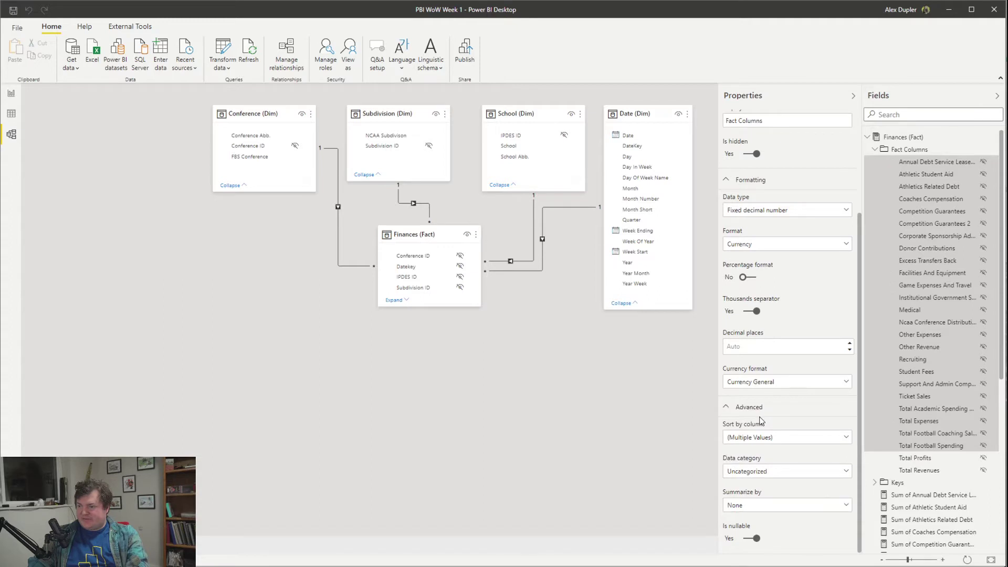
Step: Collapse the Fact Columns folder and view the properties of the Sum of Annual Debt Service Leases measure
left_click(936, 473)
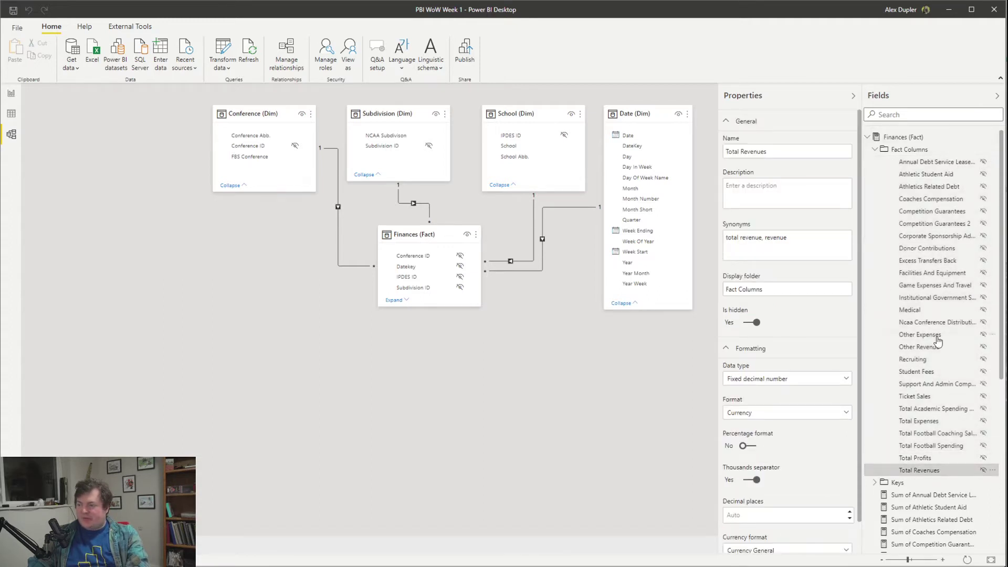
left_click(883, 151)
left_click(874, 149)
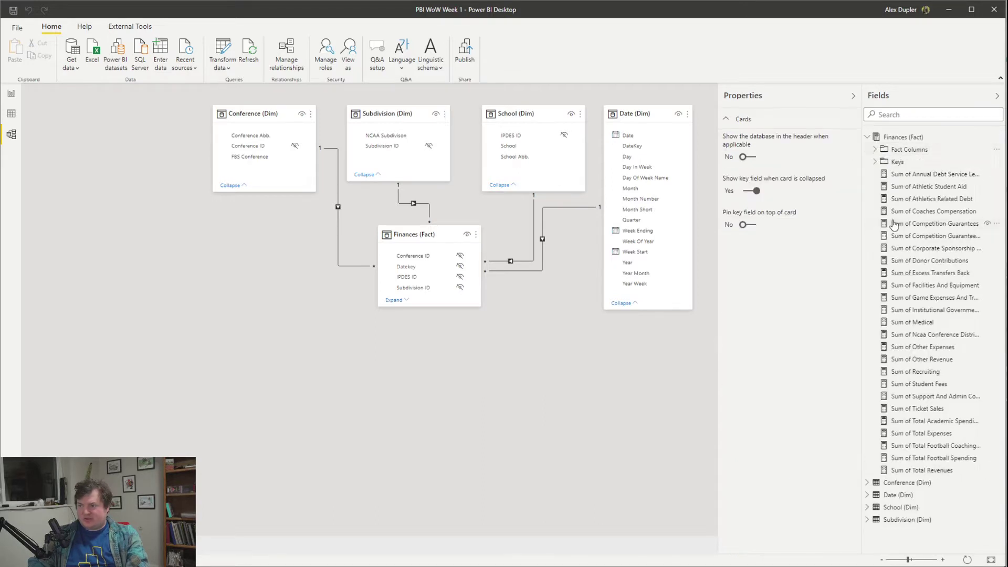
left_click(895, 173)
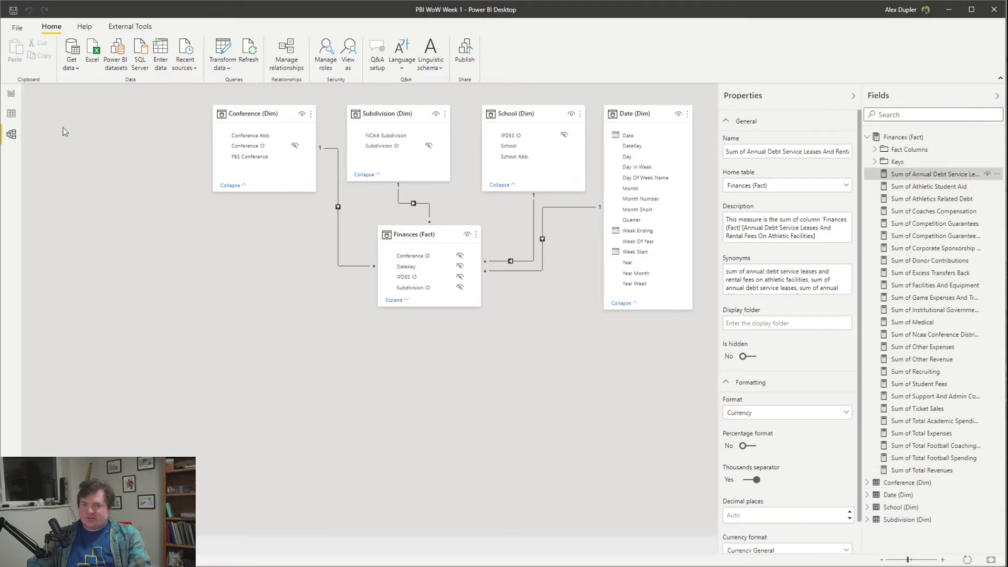
Step: In the Data view, rename the Sum of Total Revenues measure of Finances (Fact) as Total Revenue
left_click(11, 113)
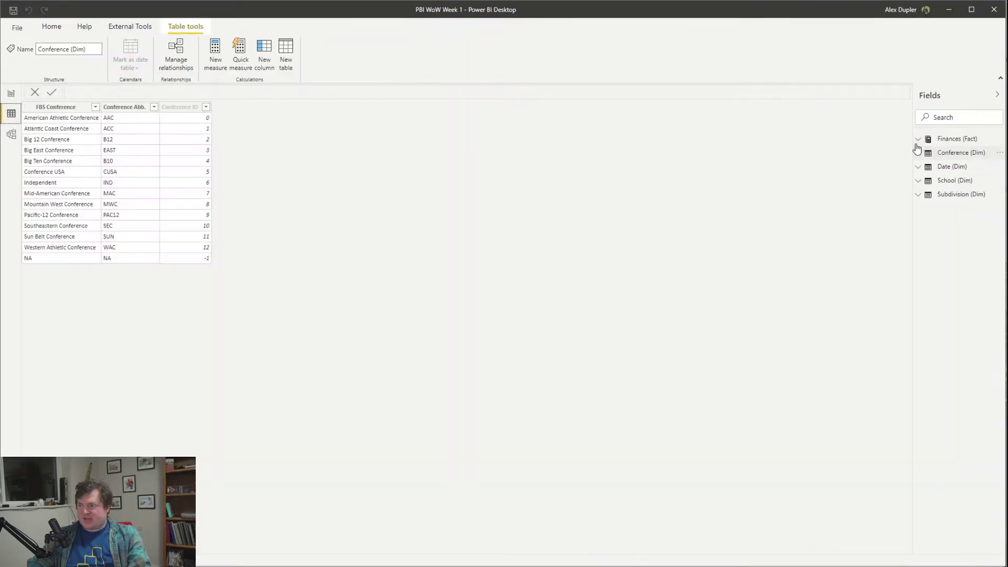
left_click(916, 141)
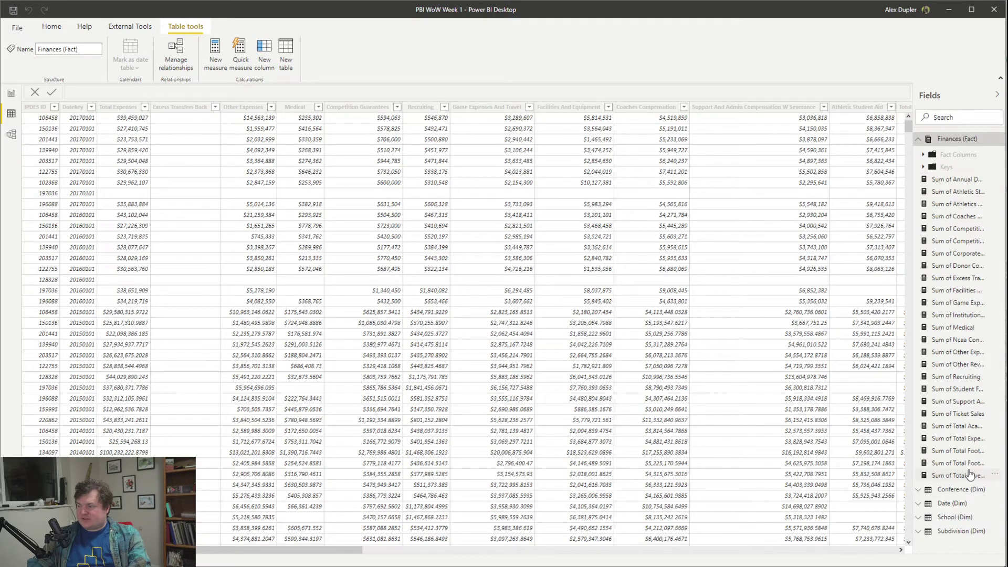
left_click(969, 475)
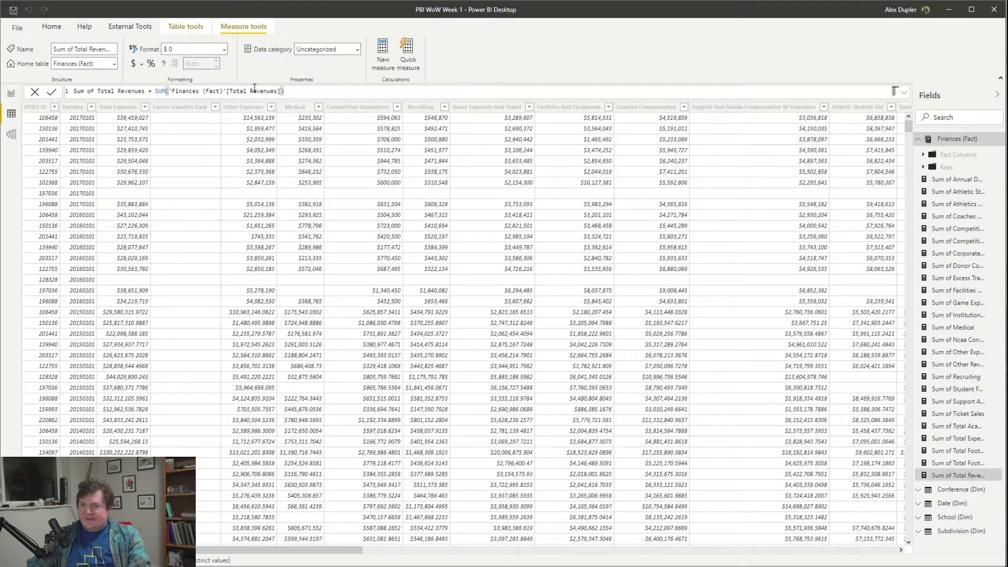
key("BackSpace")
key("BackSpace")
key("BackSpace")
key("BackSpace")
key("BackSpace")
key("BackSpace")
key("BackSpace")
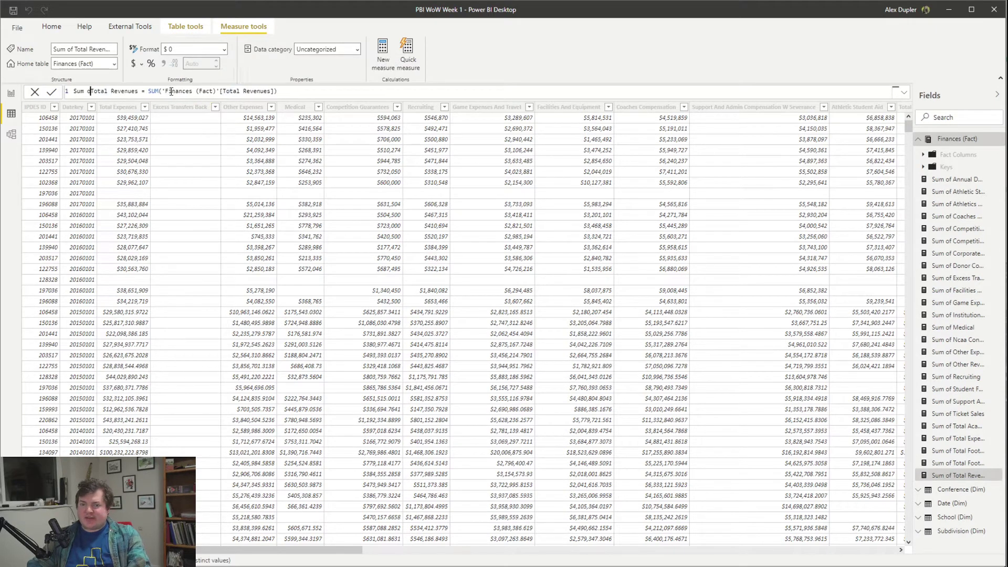
key("ctrl+Right")
key("ctrl+Right")
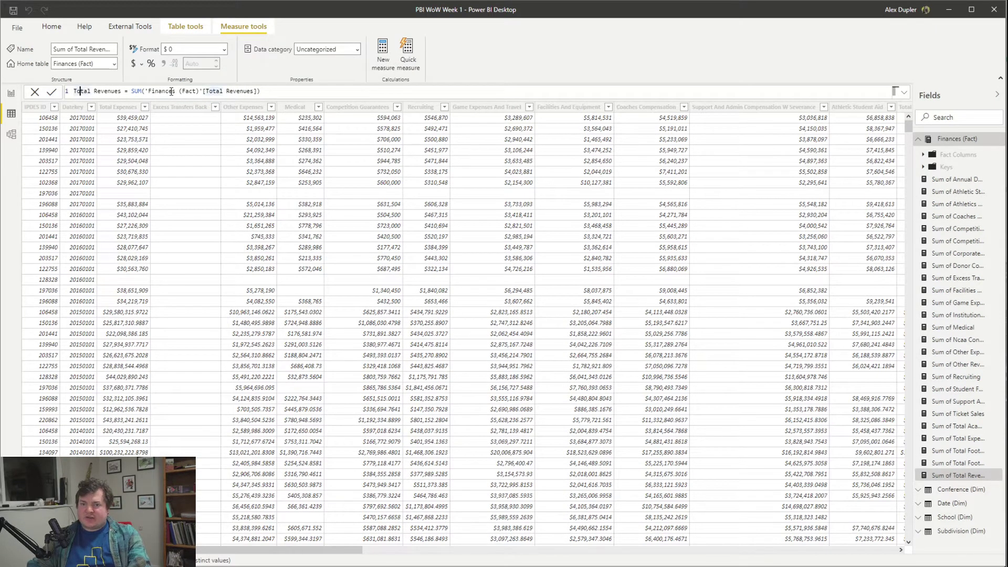
key("BackSpace")
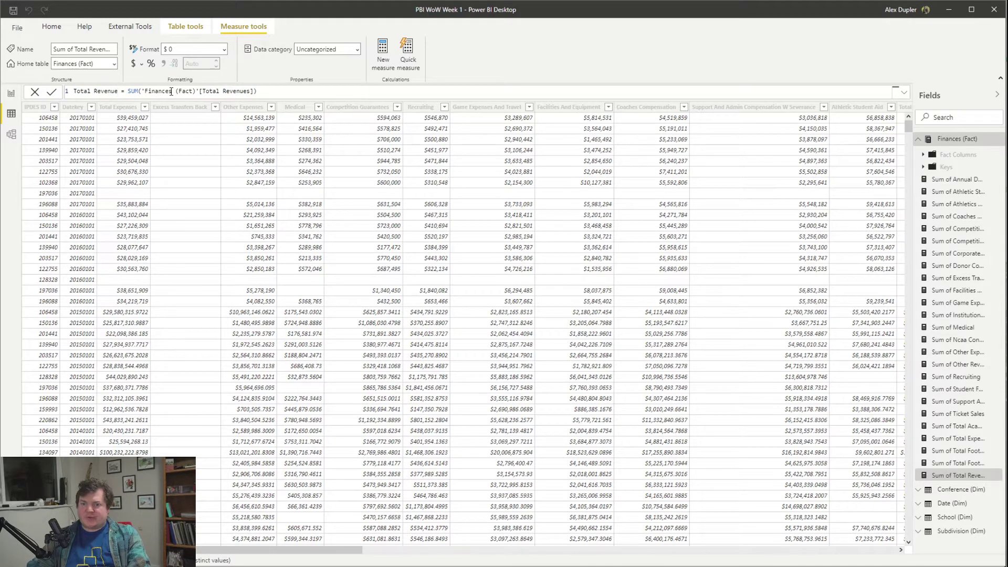
key("Return")
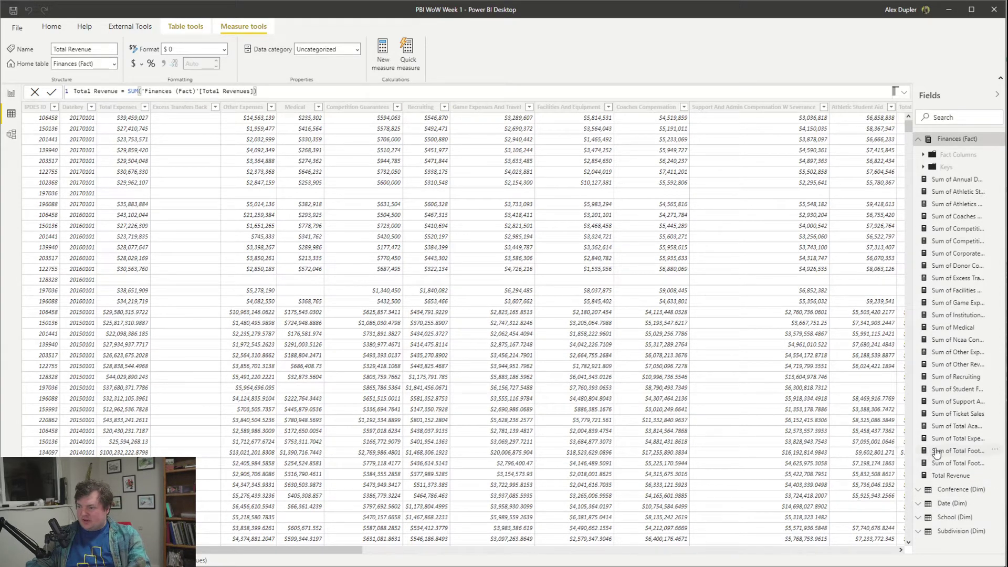
Step: Rename the Sum of Total Expenses measure of Finances (Fact) as Total Expense
left_click(960, 437)
left_click(147, 92)
key("BackSpace")
key("BackSpace")
key("Delete")
key("Delete")
key("Delete")
key("Delete")
key("Delete")
key("Delete")
key("Delete")
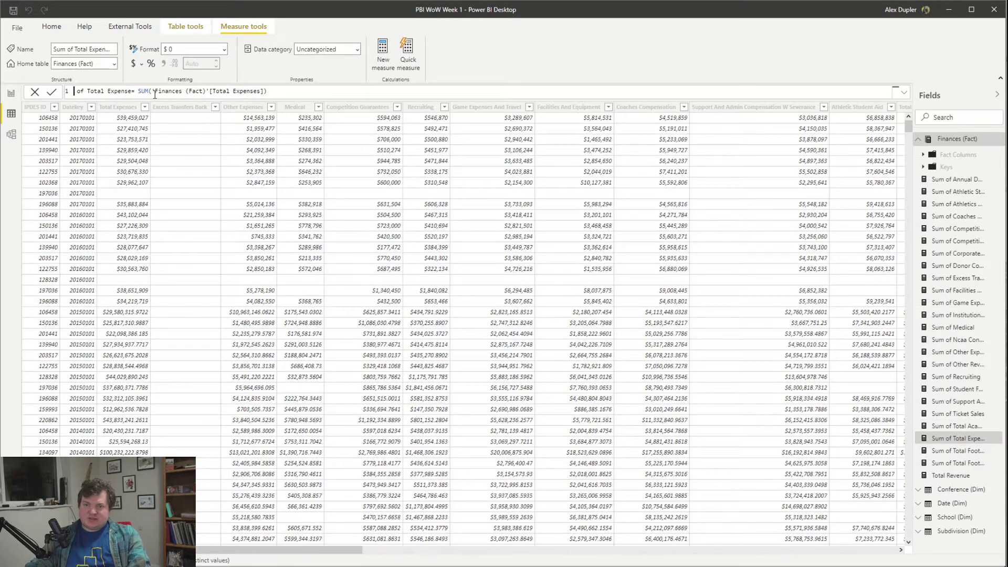
key("Right")
key("Right")
key("Right")
key("ctrl+Right")
key("ctrl+Right")
type("s")
key("Return")
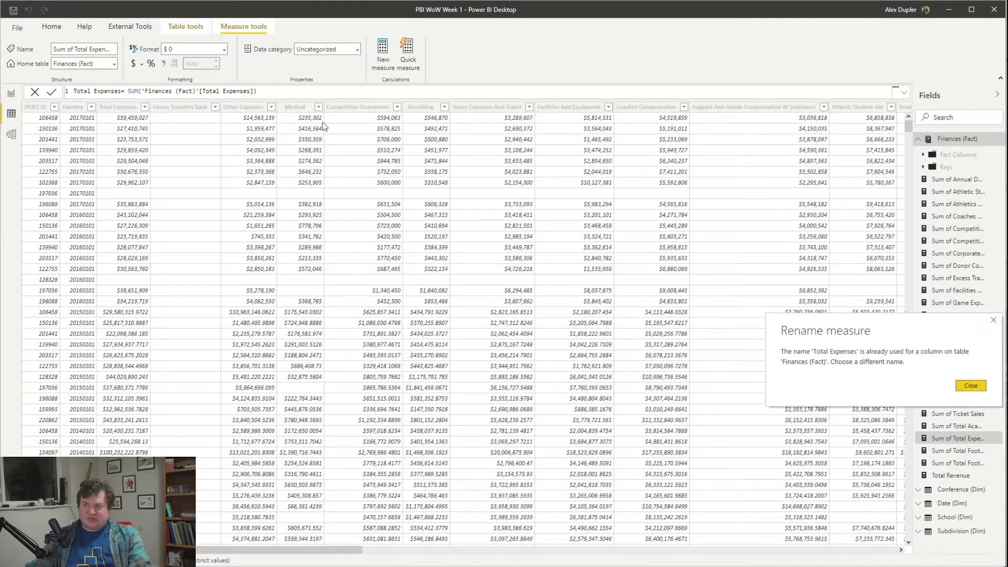
left_click(970, 386)
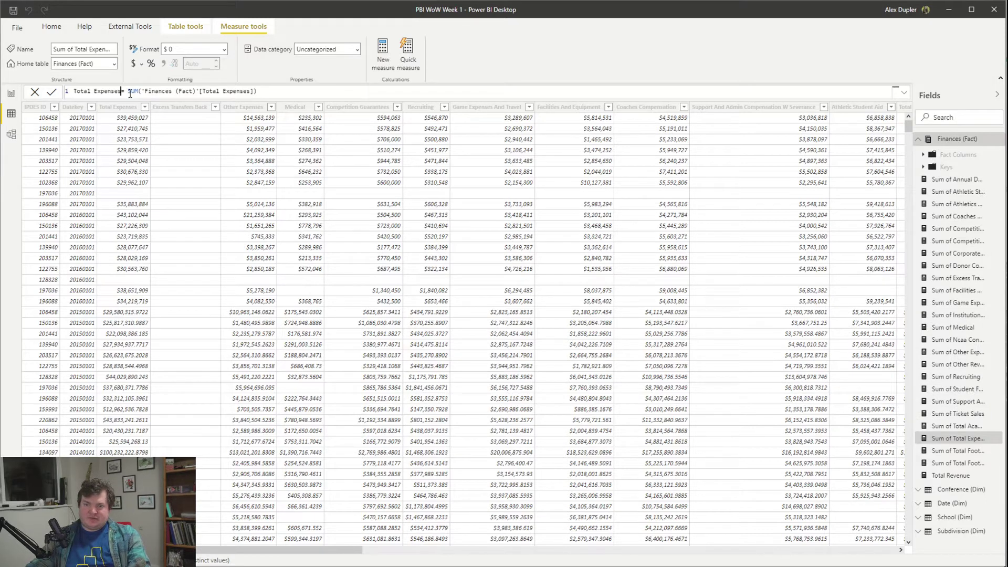
key("BackSpace")
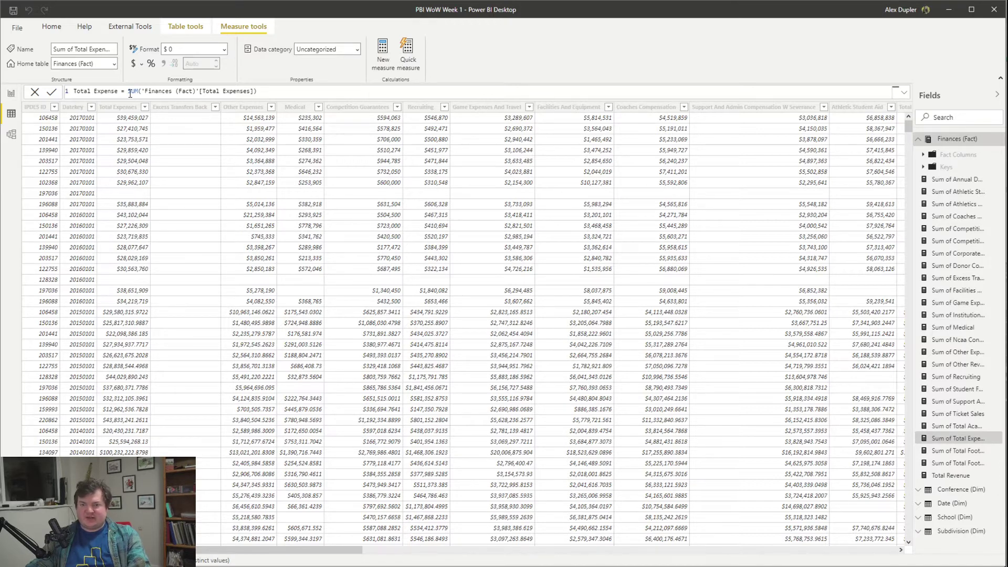
key("Return")
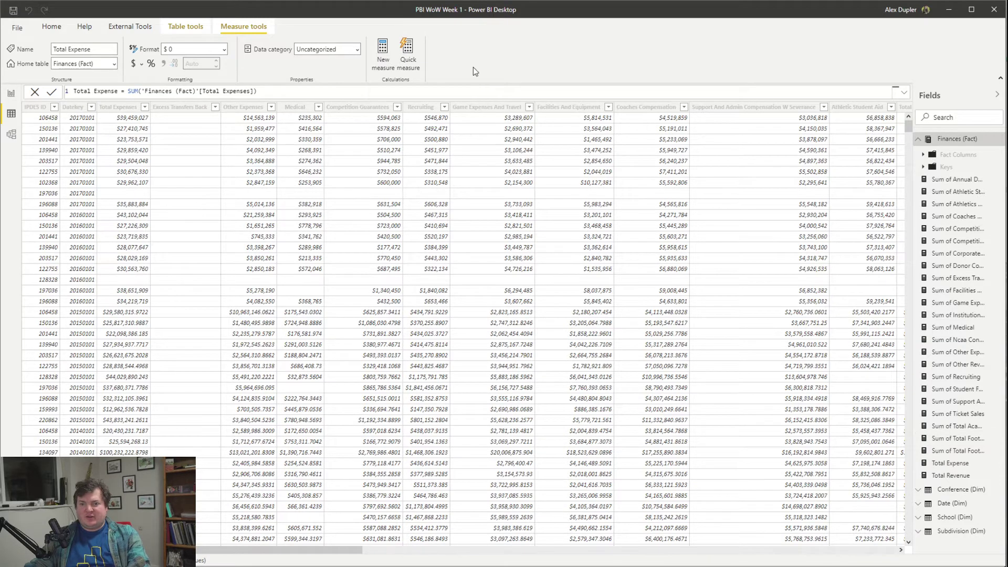
Step: Negate the Total Expense measure so its formula reads -SUM('Finances (Fact)'[Total Expenses])
left_click(965, 466)
left_click(126, 91)
type("-")
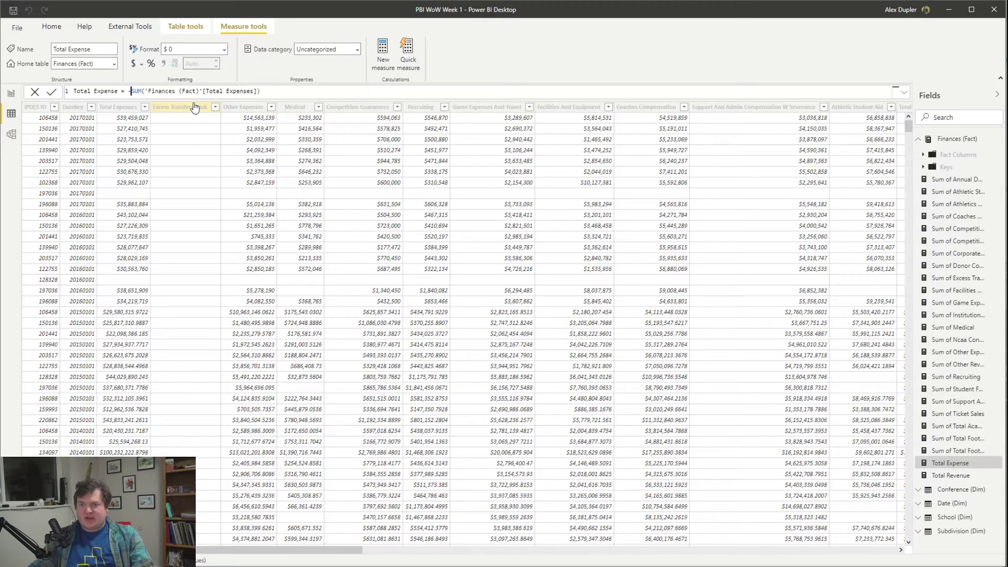
key("Return")
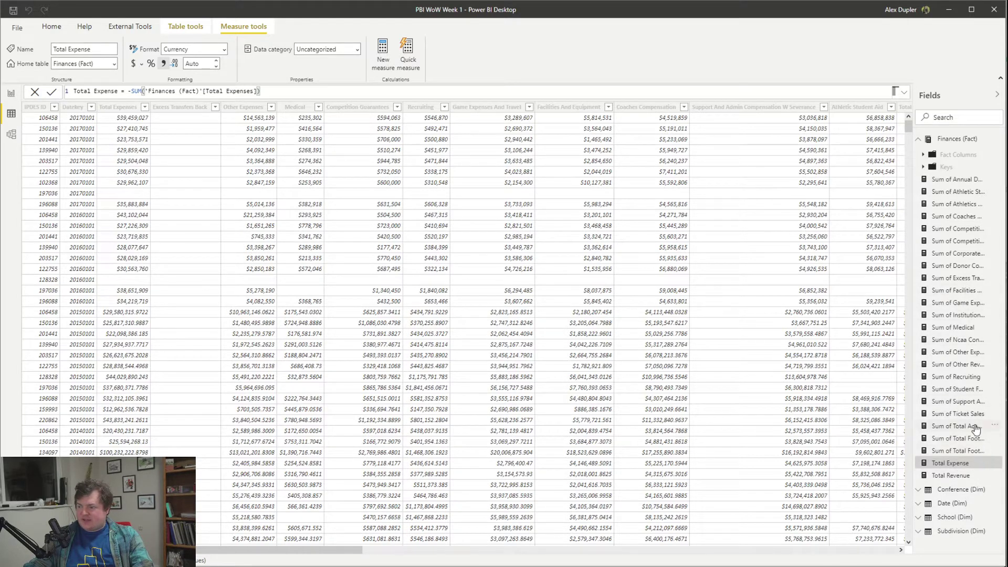
Step: Remove the "Sum of" prefix from the Sum of Excess Transfers Back measure's name in its formula
left_click(951, 278)
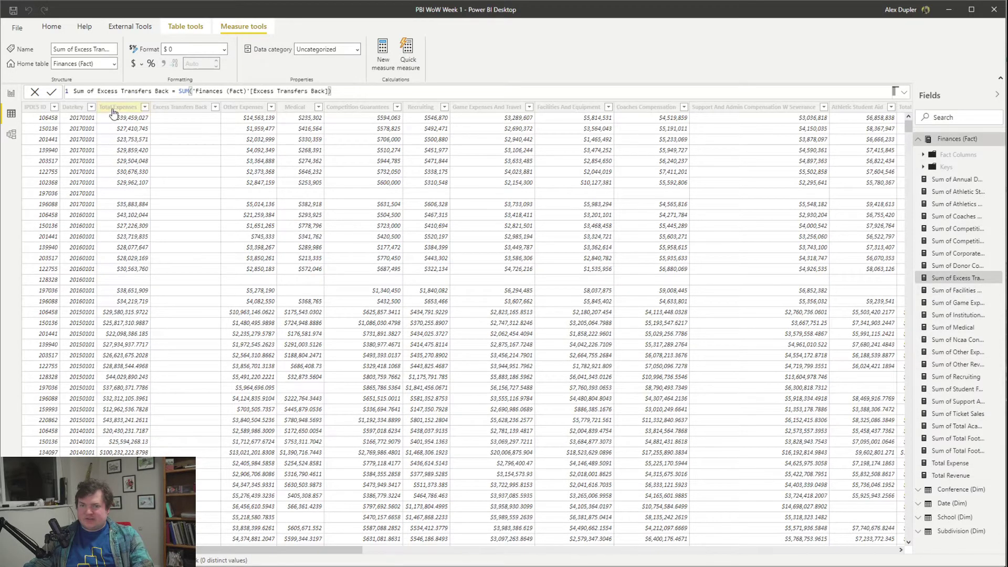
left_click(106, 90)
key("BackSpace")
key("BackSpace")
key("BackSpace")
key("BackSpace")
key("BackSpace")
key("BackSpace")
key("BackSpace")
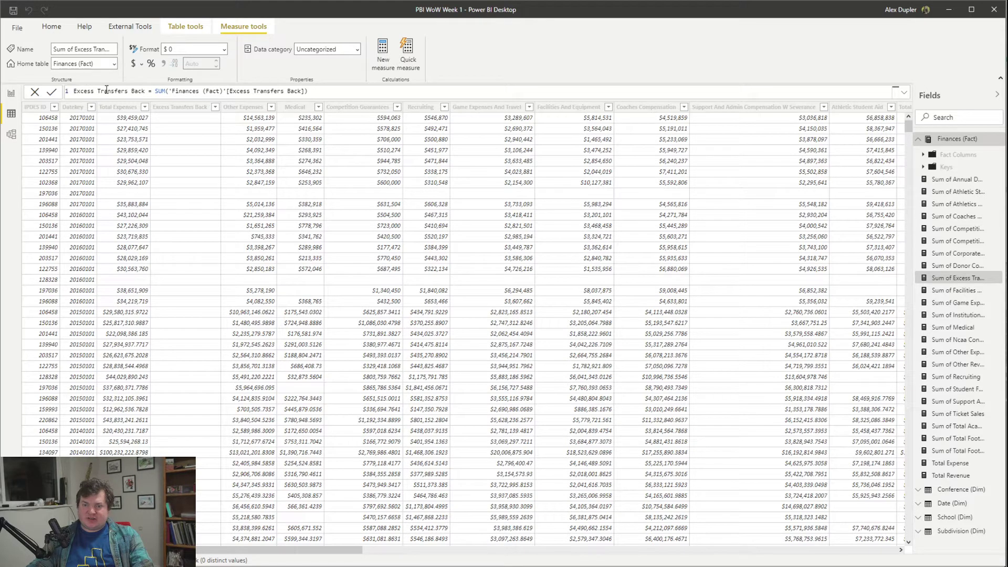
Step: Try the suffix "(sum)" after Excess Transfers Back in the measure's name, and remove it again
left_click(145, 91)
type("(sdu")
key("BackSpace")
key("BackSpace")
type("um)")
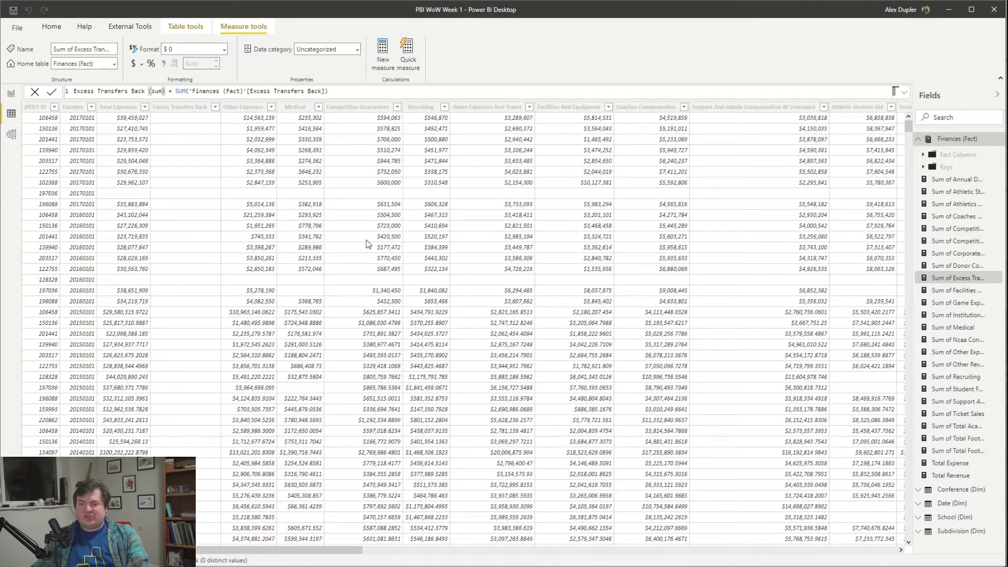
key("BackSpace")
key("BackSpace")
key("BackSpace")
key("BackSpace")
key("BackSpace")
key("BackSpace")
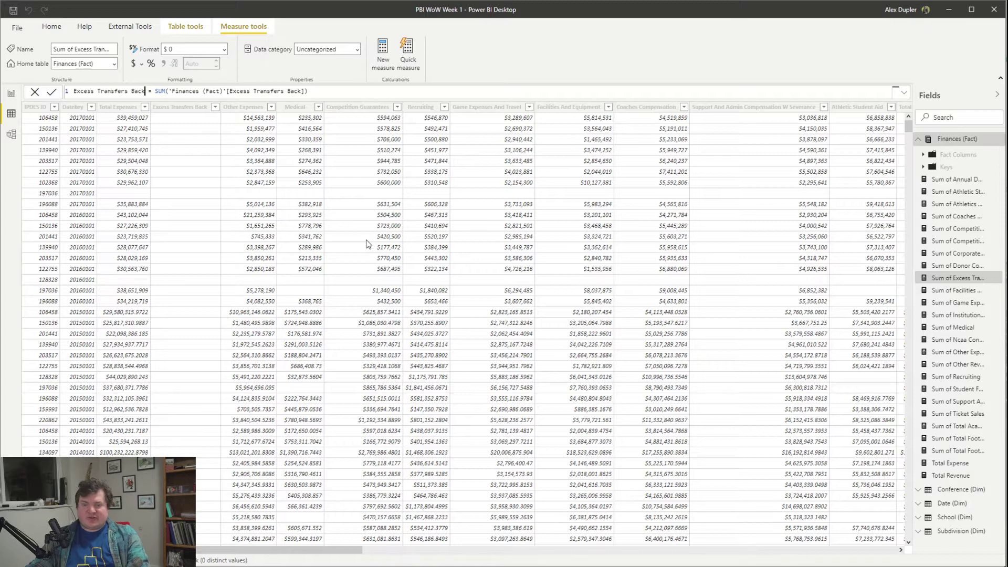
Step: Try to apply the name Excess Transfers Back to the Sum of Excess Transfers Back measure
key("End")
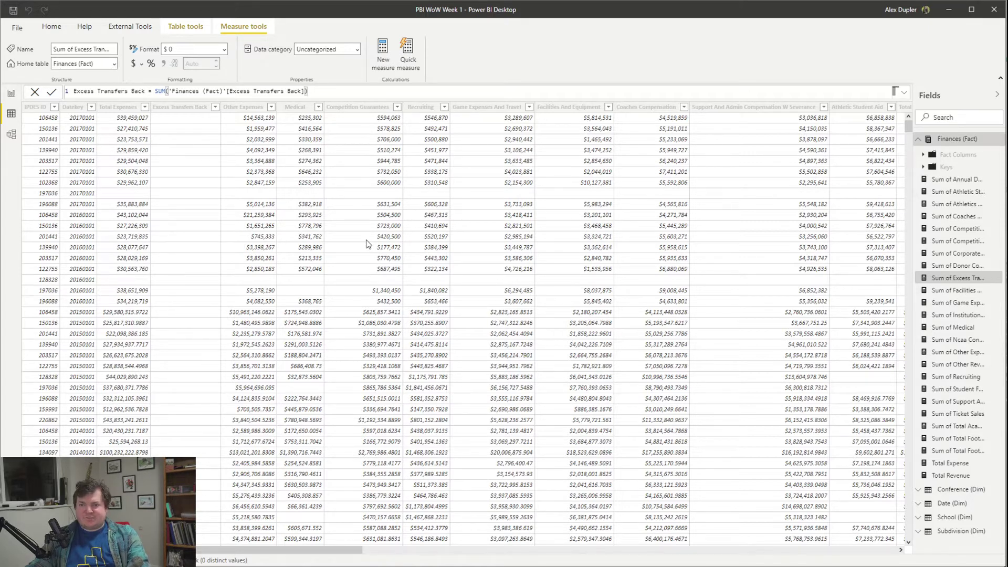
key("Return")
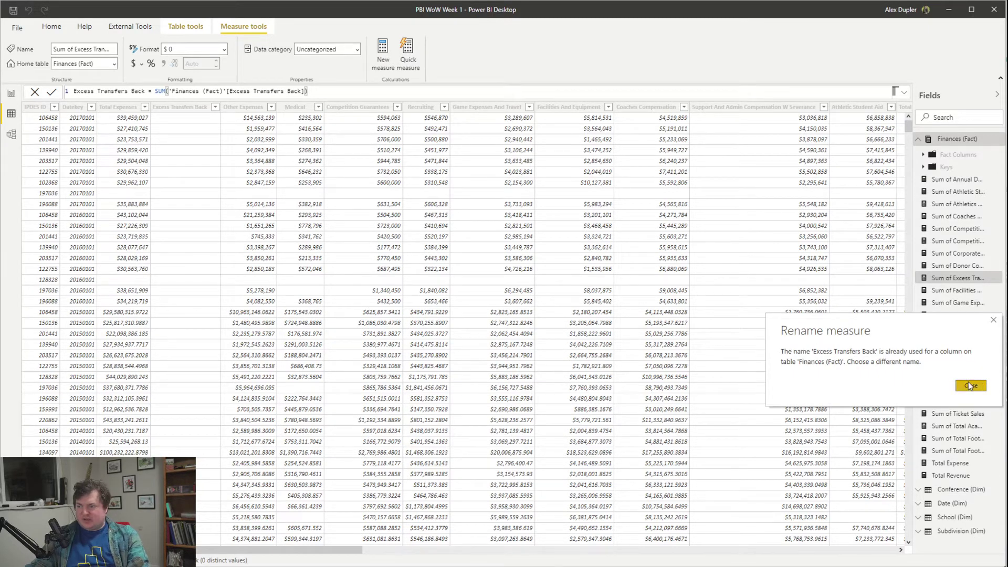
left_click(969, 386)
left_click(148, 90)
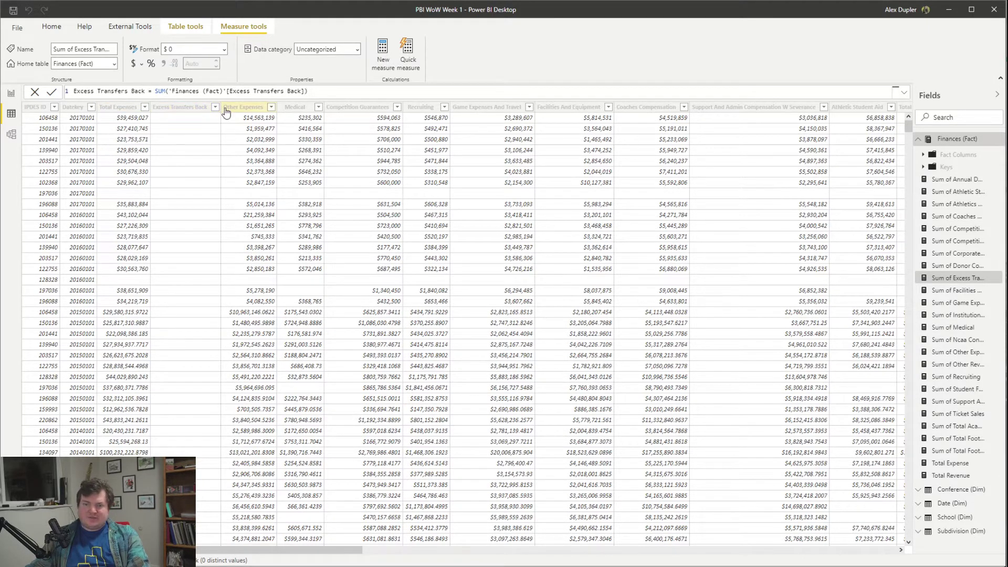
key("Left")
key("Left")
left_click(124, 90)
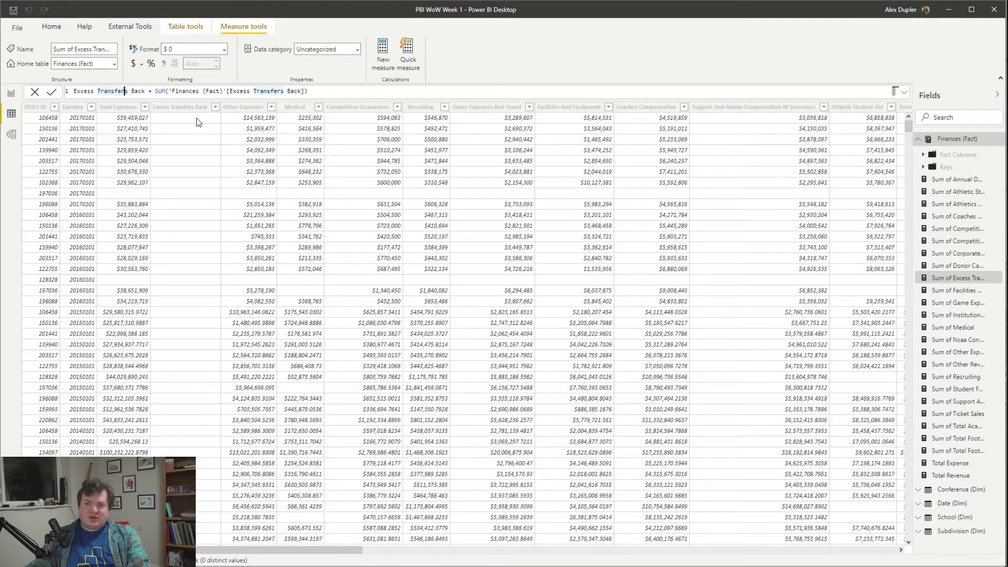
key("End")
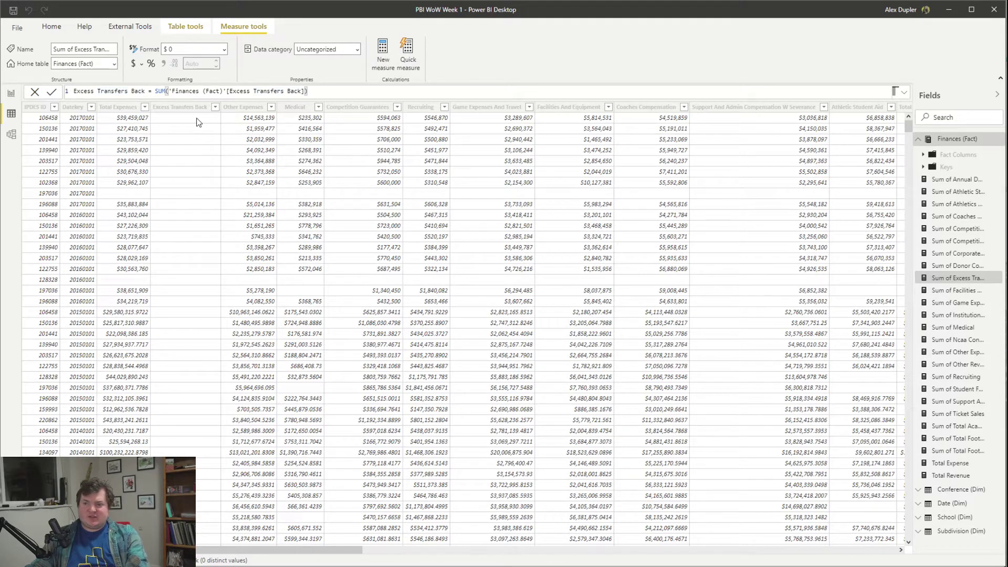
Step: Expand the Fact Columns folder, widen the field list, and rename the Total Expenses column to Total Expenses C
left_click(922, 155)
left_click_drag(913, 392, 845, 370)
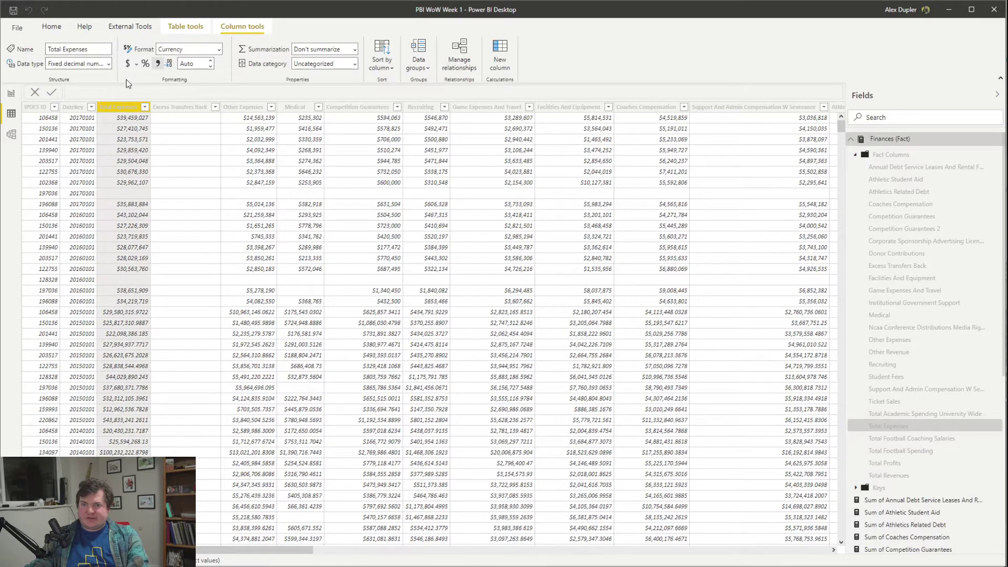
right_click(861, 428)
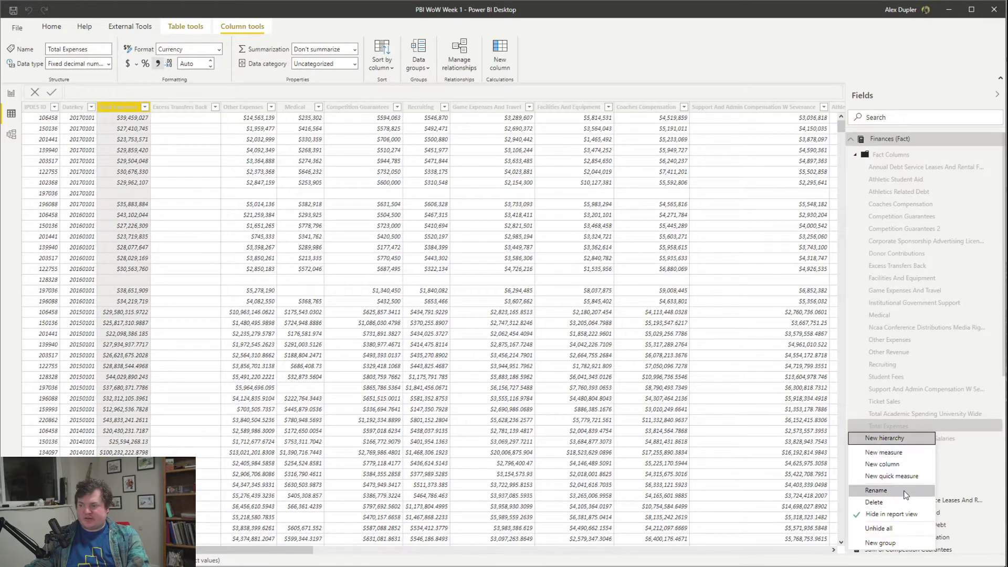
left_click(909, 493)
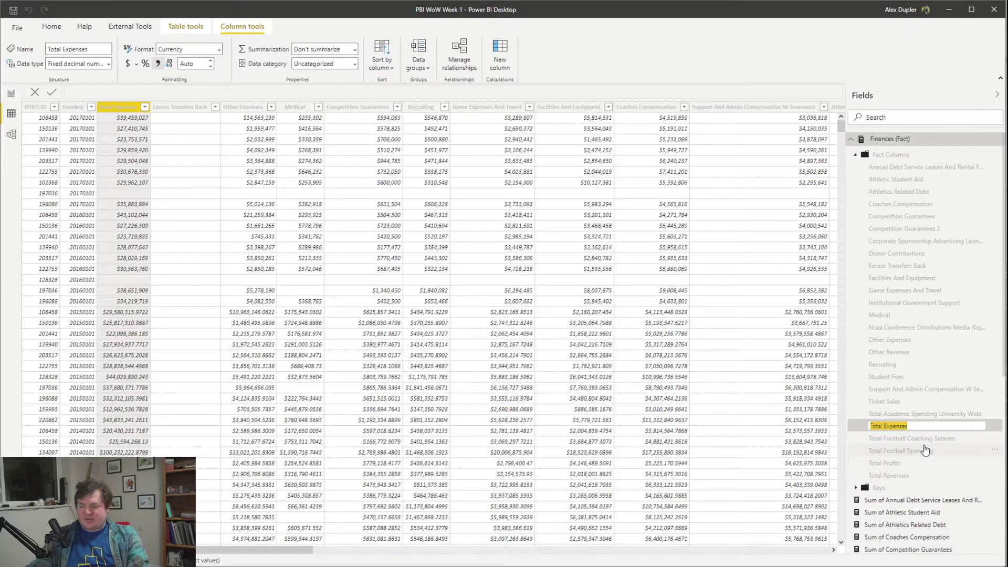
key("End")
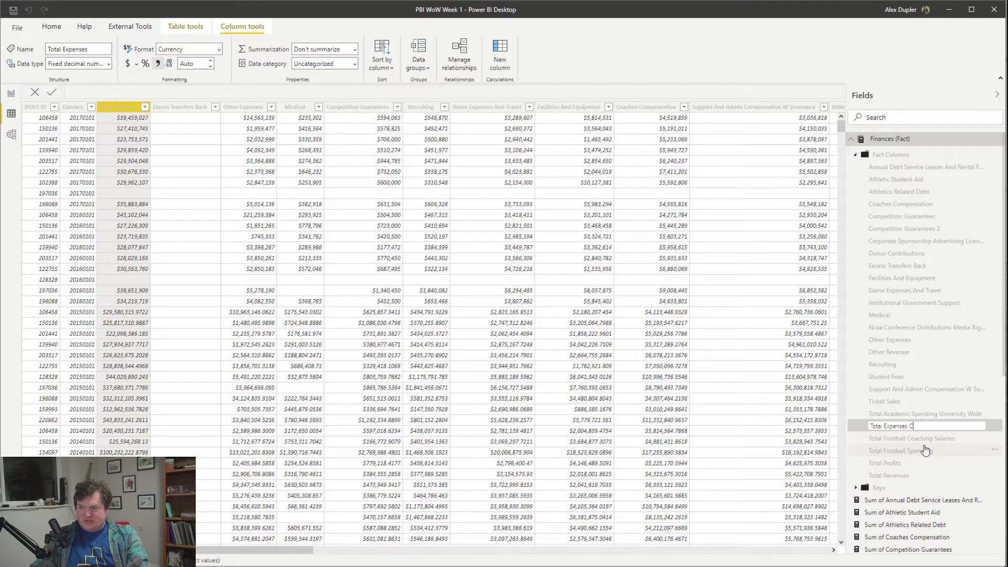
type("C")
key("Return")
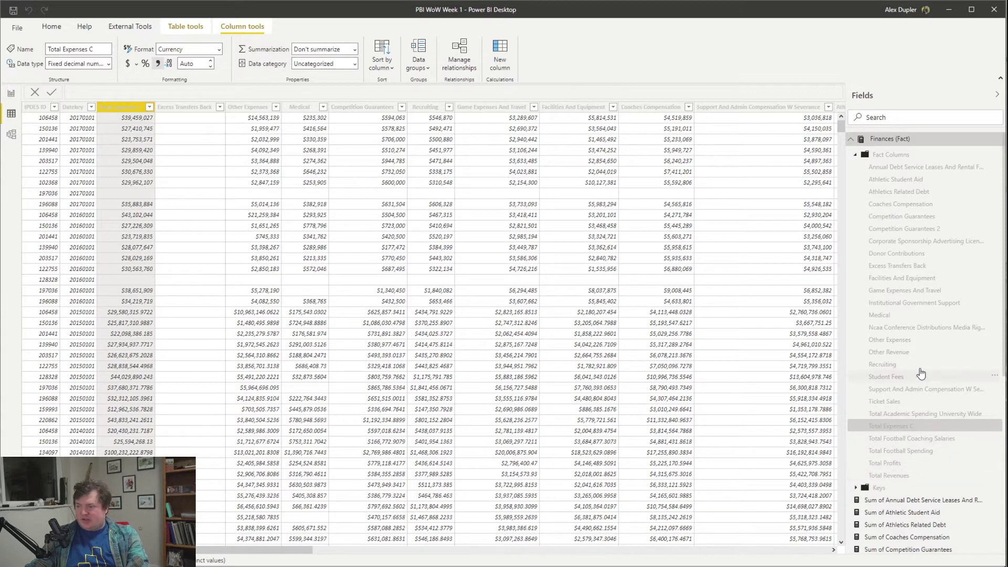
Step: Rename the Excess Transfers Back column in the Fact Columns folder to Excess Transfers Back C
right_click(912, 268)
left_click(911, 332)
key("End")
type("C")
key("BackSpace")
type("C")
key("Return")
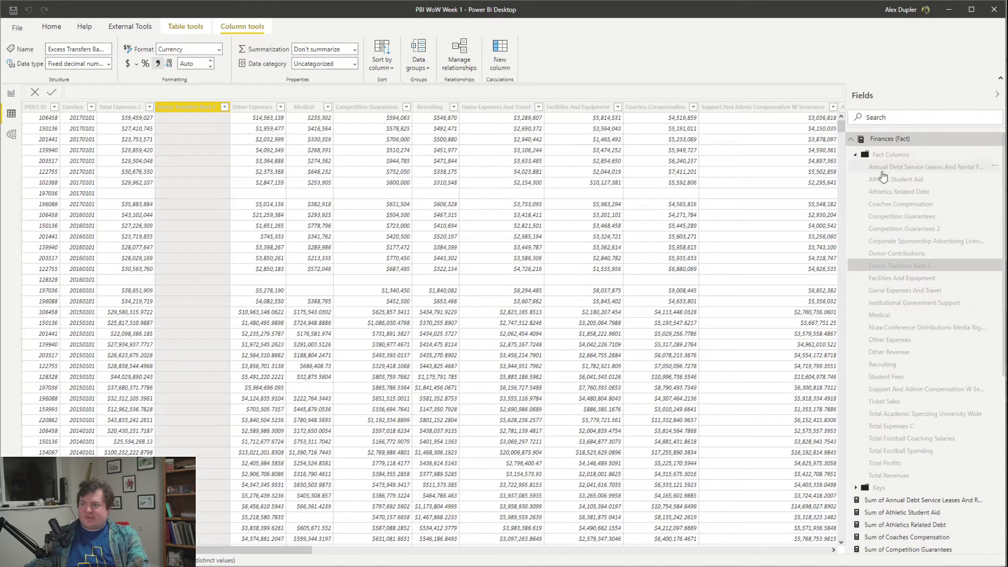
Step: Rename the Total Expense measure to Total Expenses in its formula
scroll(926, 462, "down", 6)
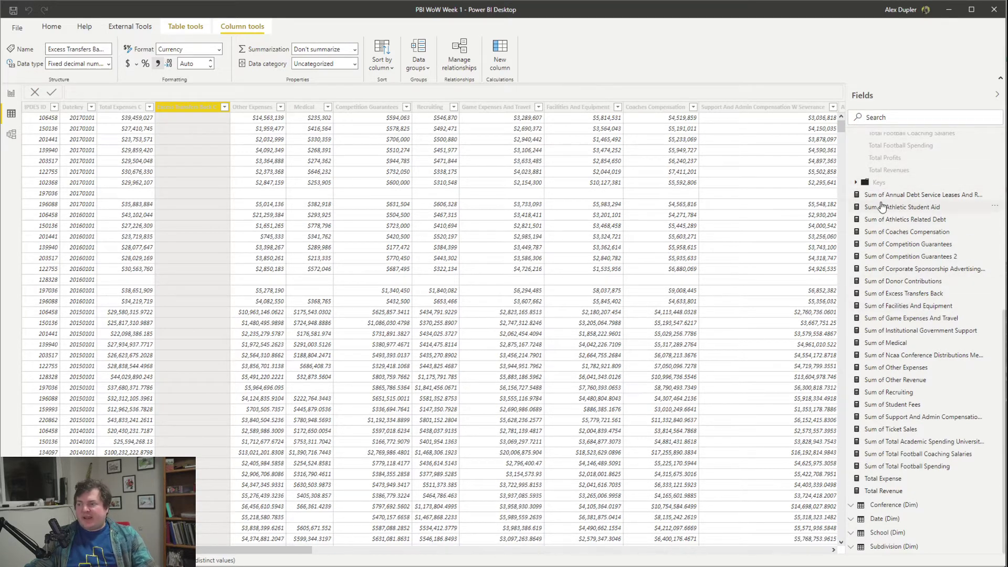
scroll(903, 349, "up", 5)
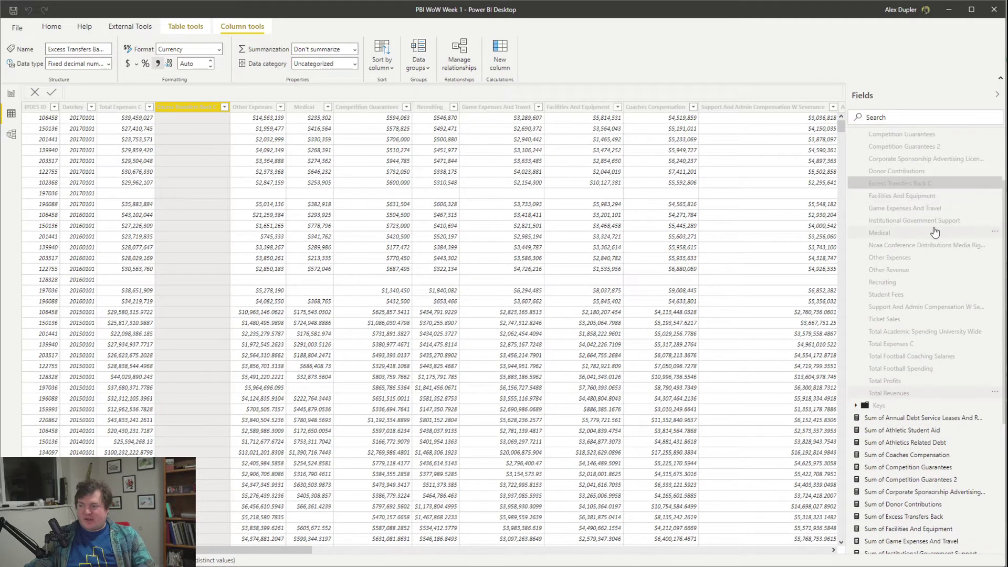
scroll(931, 228, "down", 5)
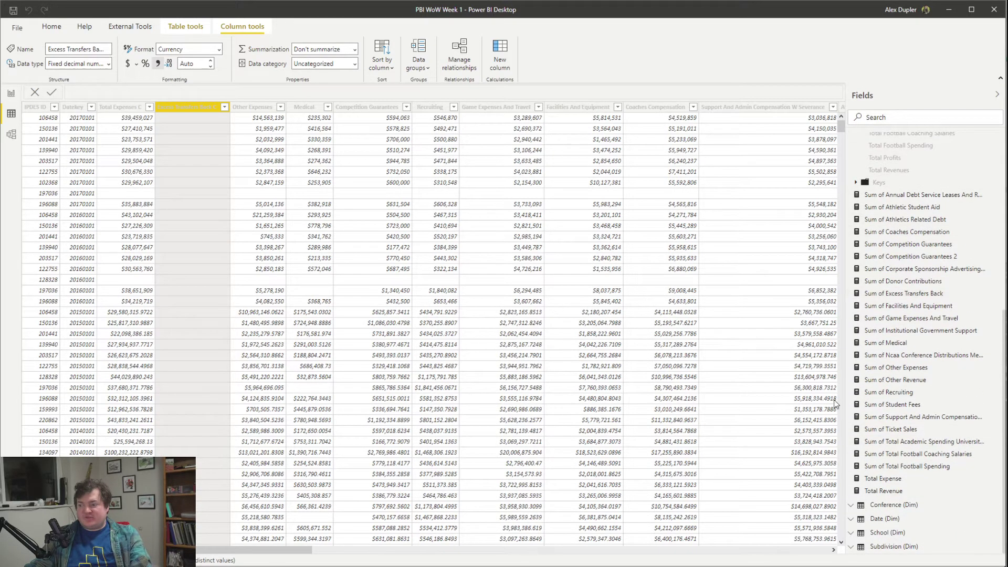
left_click(904, 491)
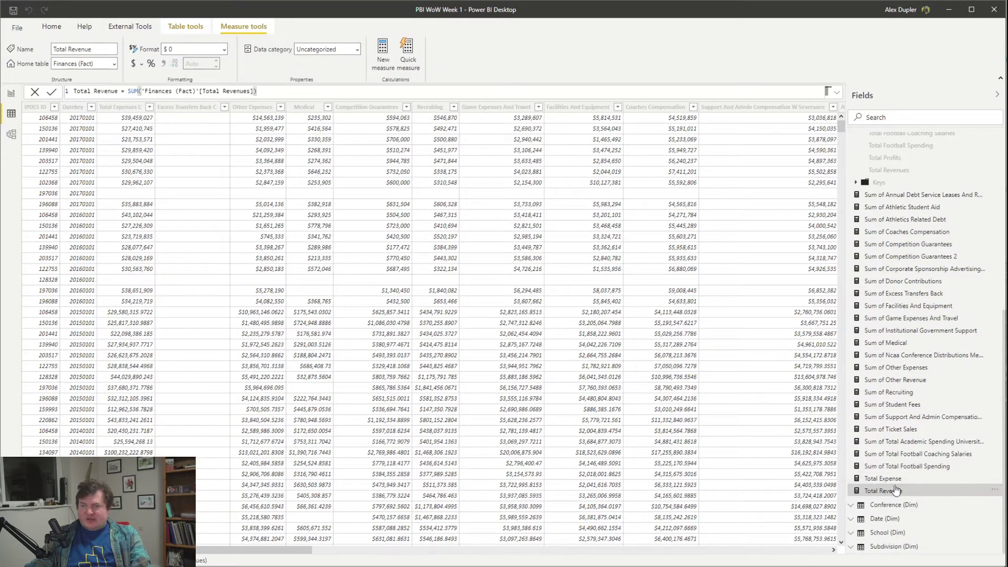
left_click(898, 480)
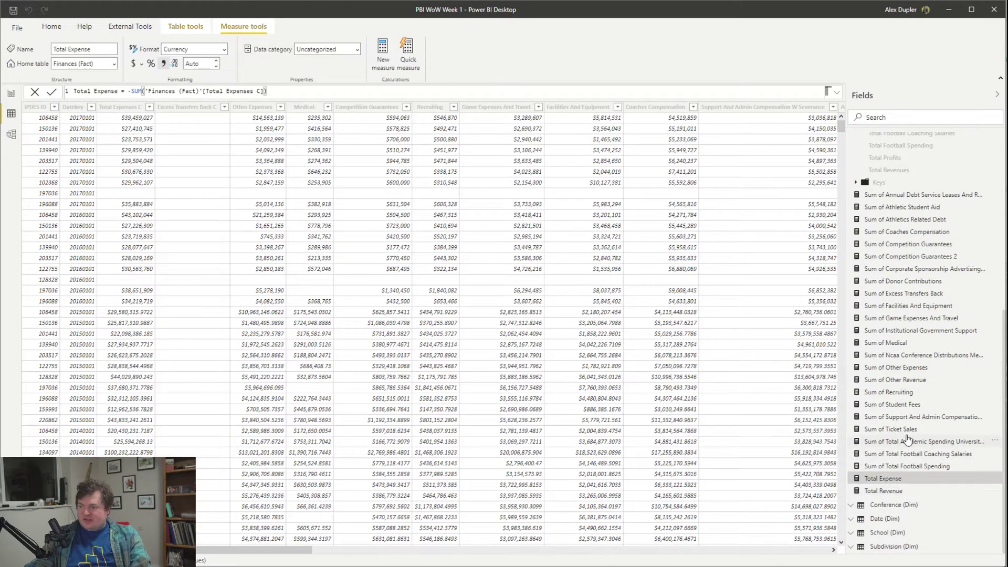
left_click(116, 92)
type("s")
key("Return")
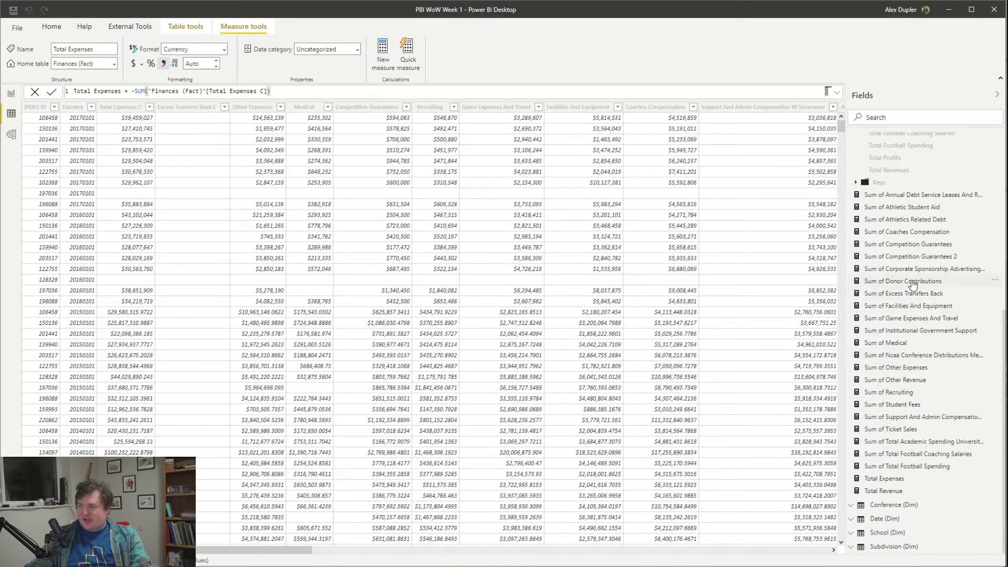
Step: Rename the Sum of Excess Transfers Back measure to Excess Transfers Back in its formula, and collapse the Fact Columns folder
left_click(927, 297)
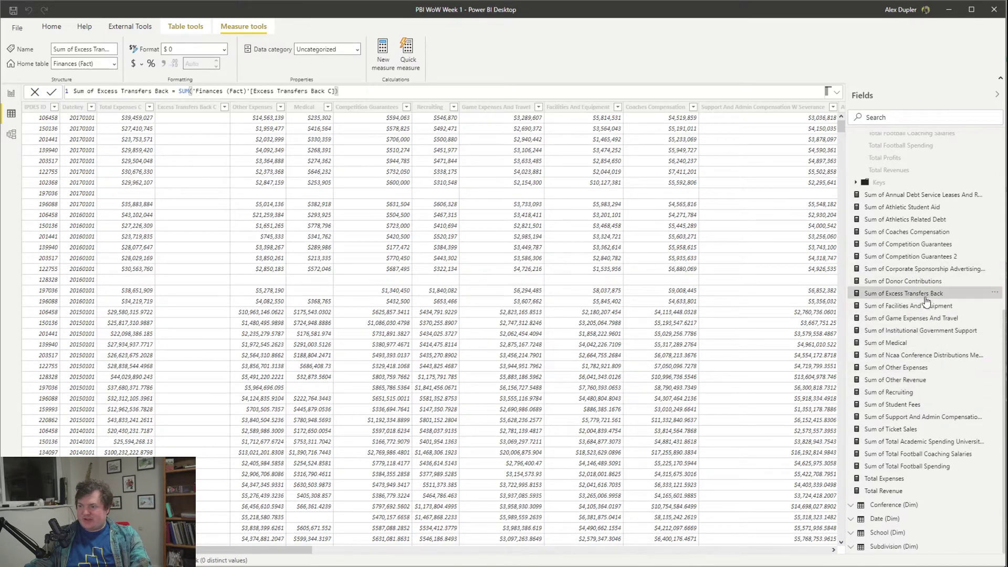
left_click_drag(92, 91, 67, 92)
key("BackSpace")
key("Return")
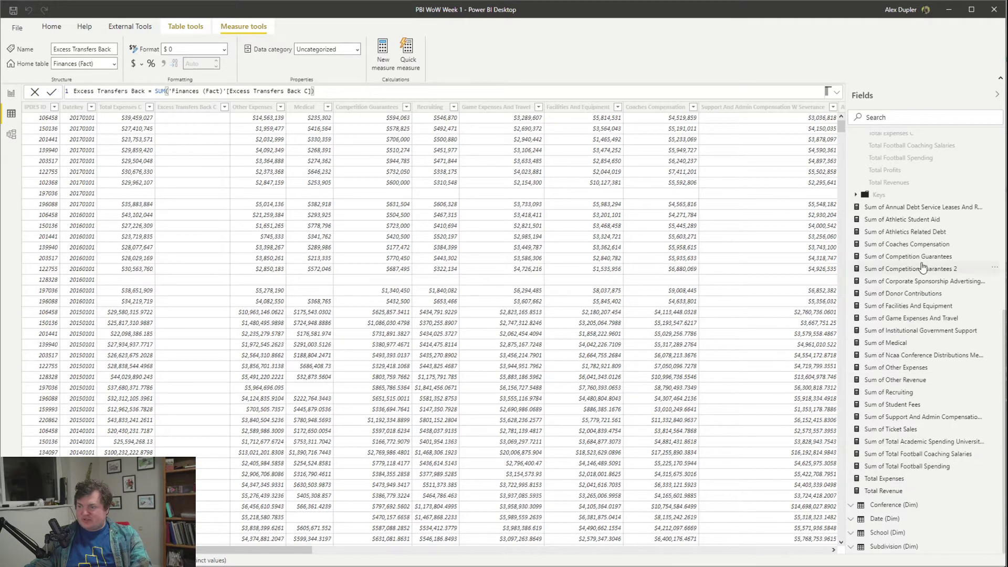
scroll(916, 261, "up", 6)
left_click(857, 173)
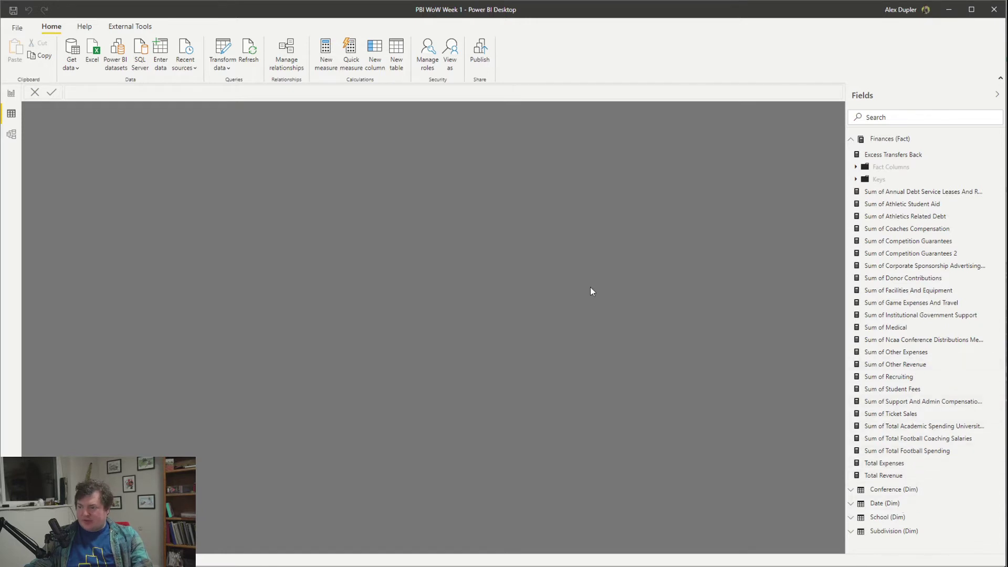
Step: Create a new measure with the formula Total Profit = sum('Finances (Fact)'[Total Profits])
left_click(326, 51)
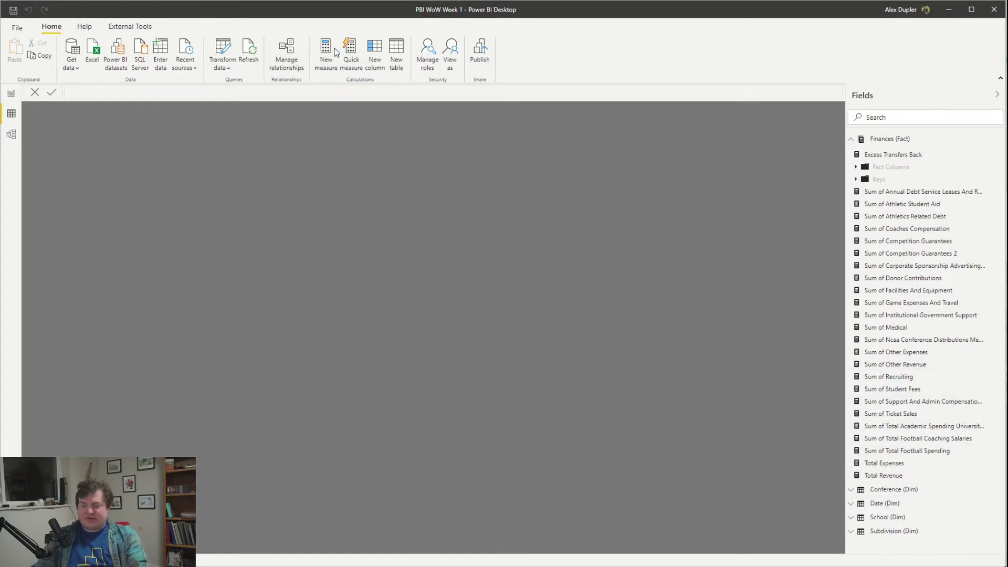
type("Total Prof")
type("its")
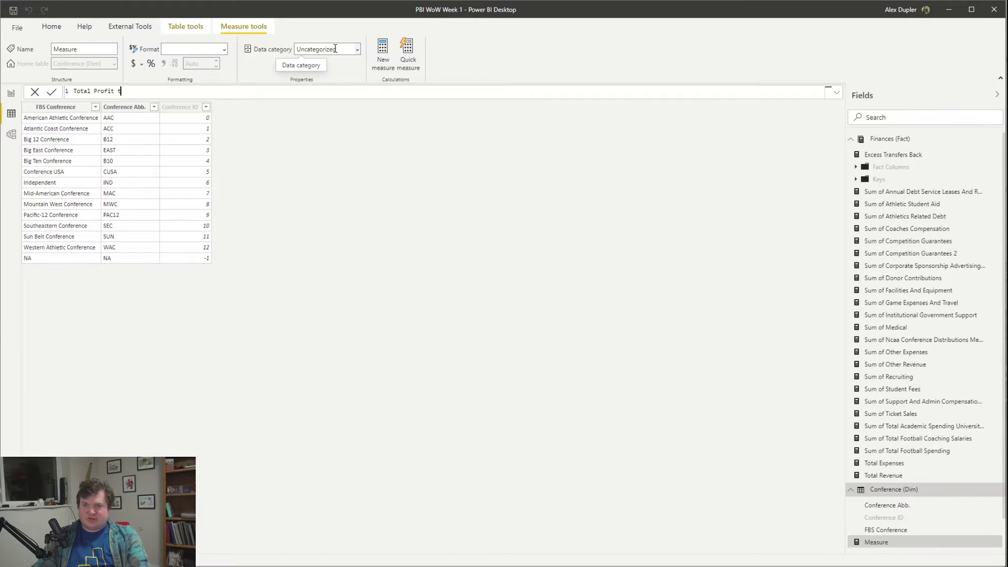
type("= [S")
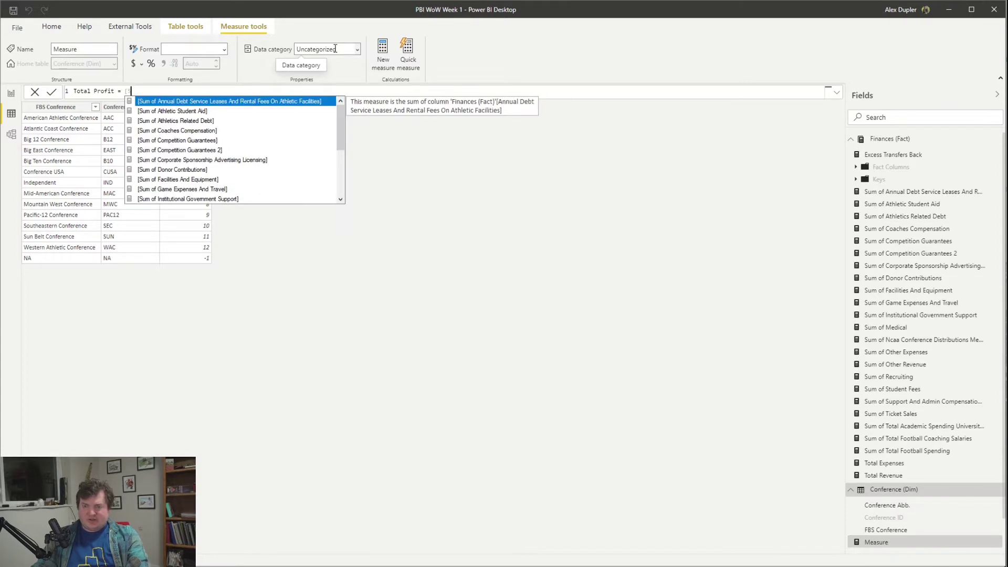
key("BackSpace")
key("BackSpace")
type("sum(")
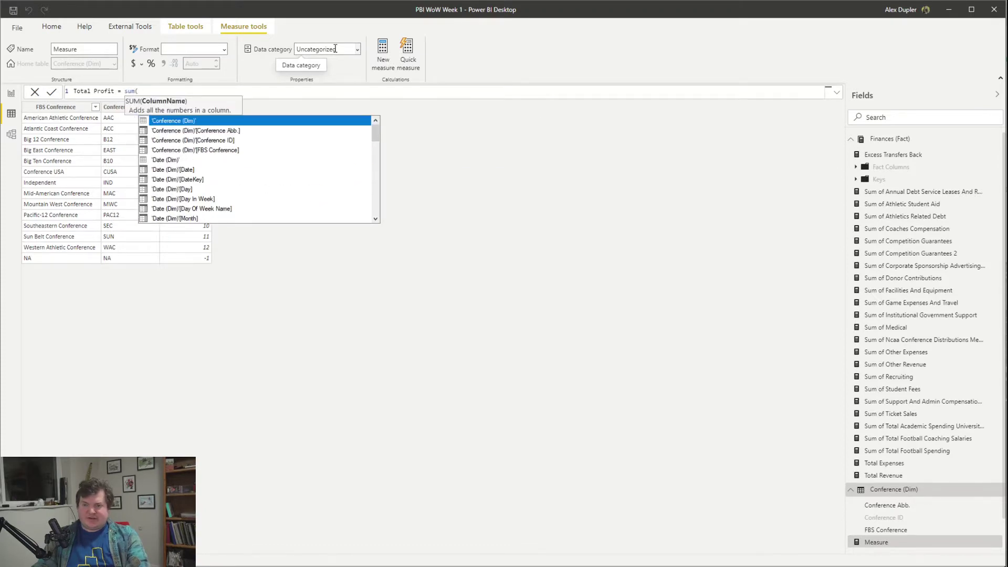
type("'f")
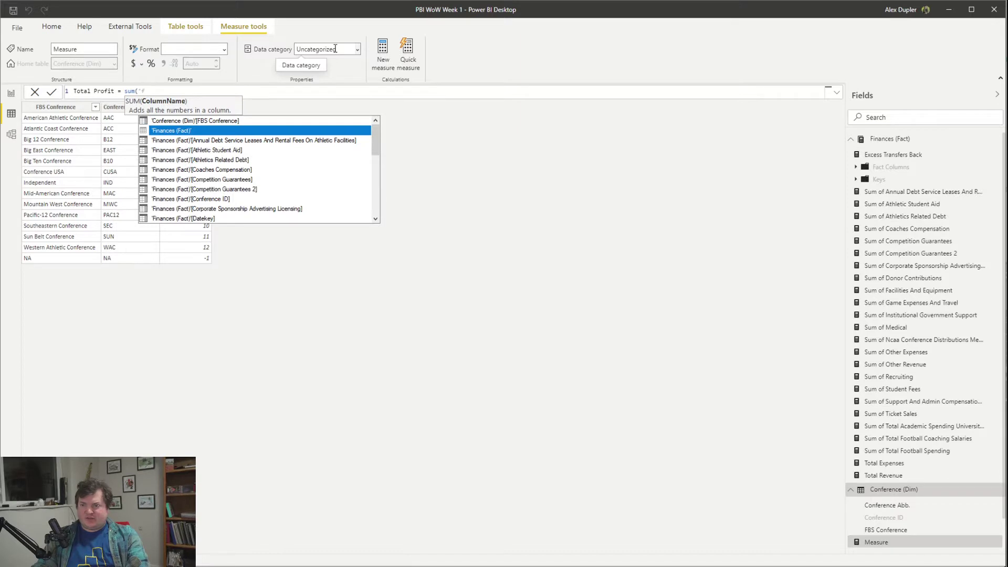
key("Tab")
type("[")
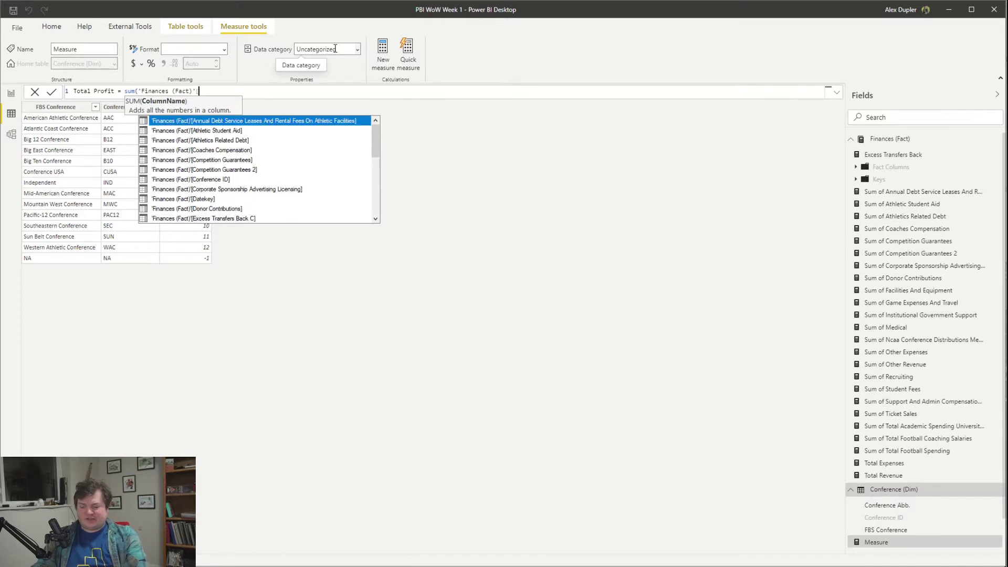
type("total s")
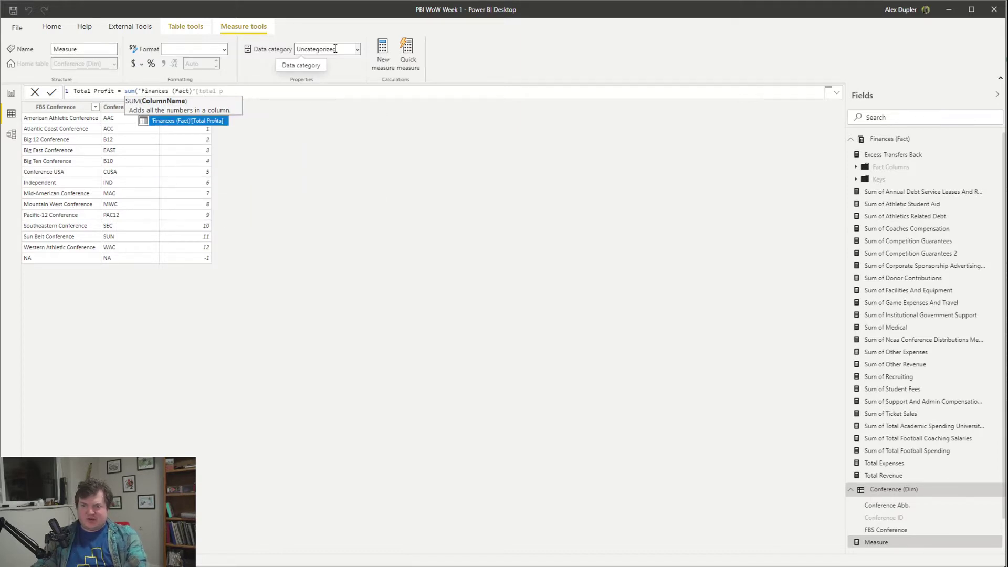
key("Tab")
type(")")
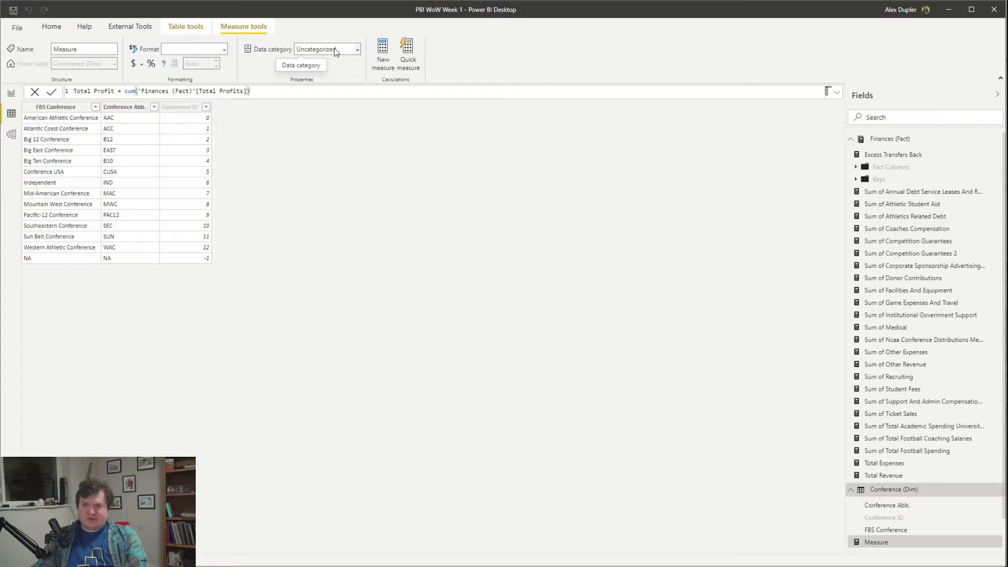
key("Return")
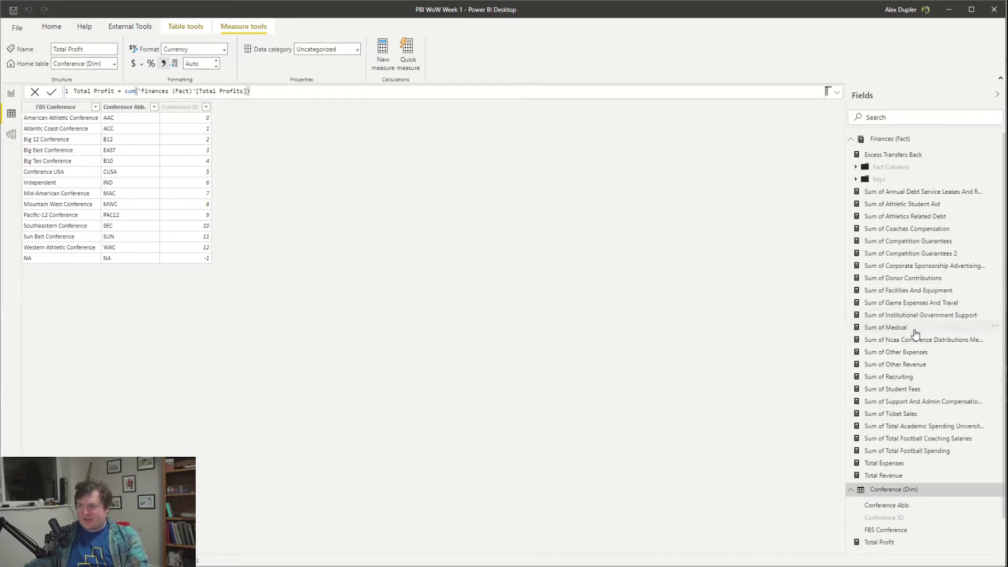
Step: Change the Total Profit measure's home table to Finances (Fact)
scroll(914, 333, "down", 1)
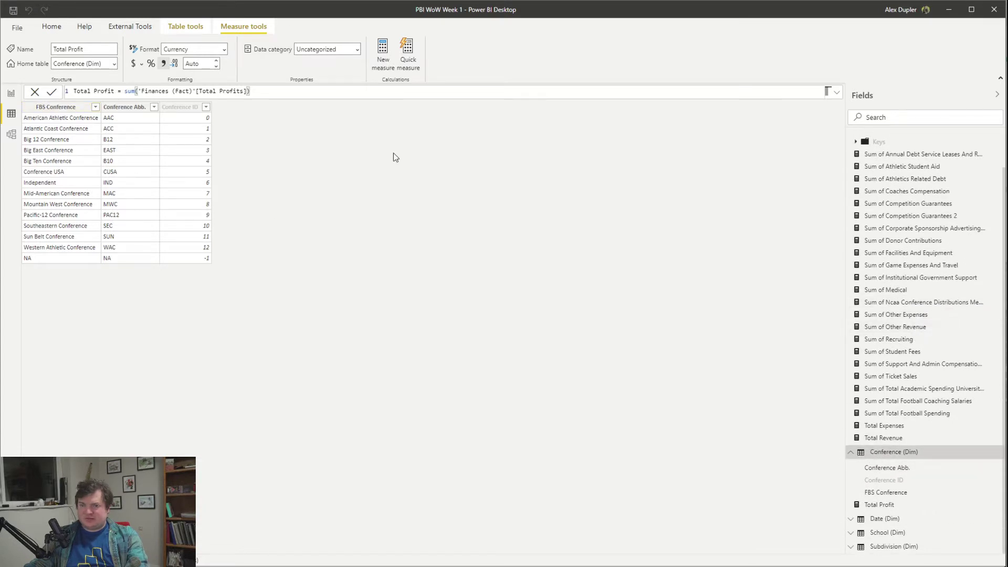
scroll(893, 398, "up", 1)
scroll(929, 398, "down", 1)
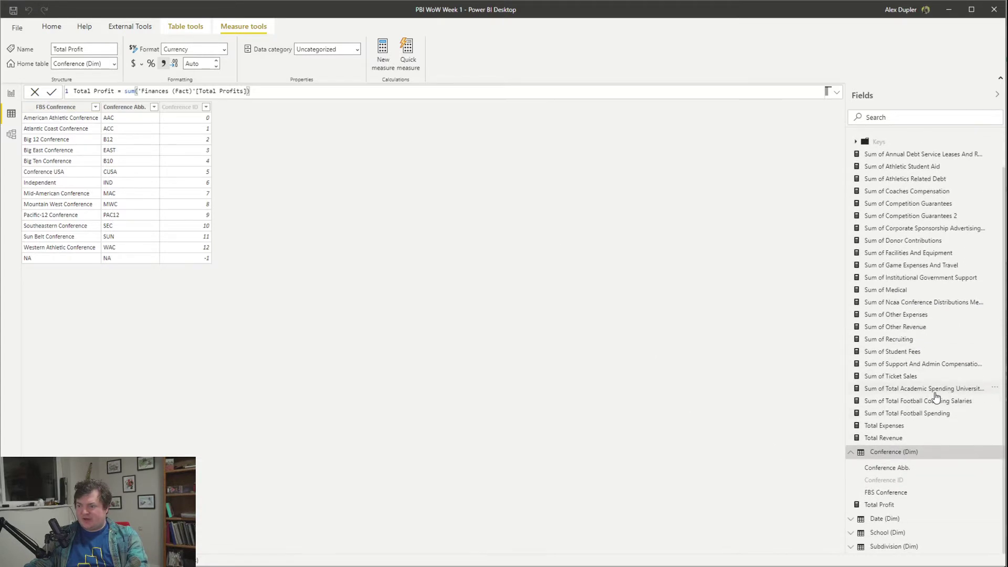
left_click(105, 63)
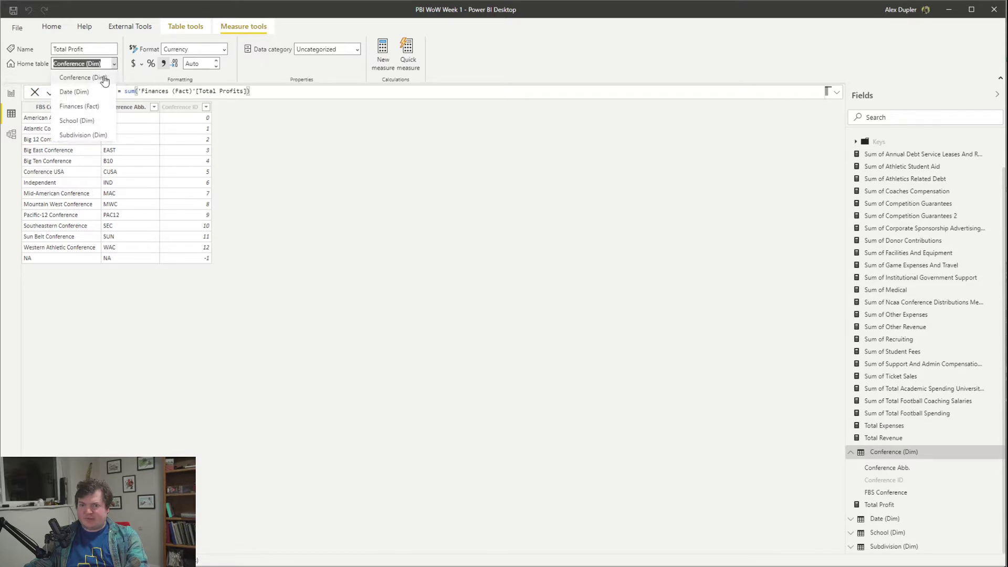
left_click(94, 107)
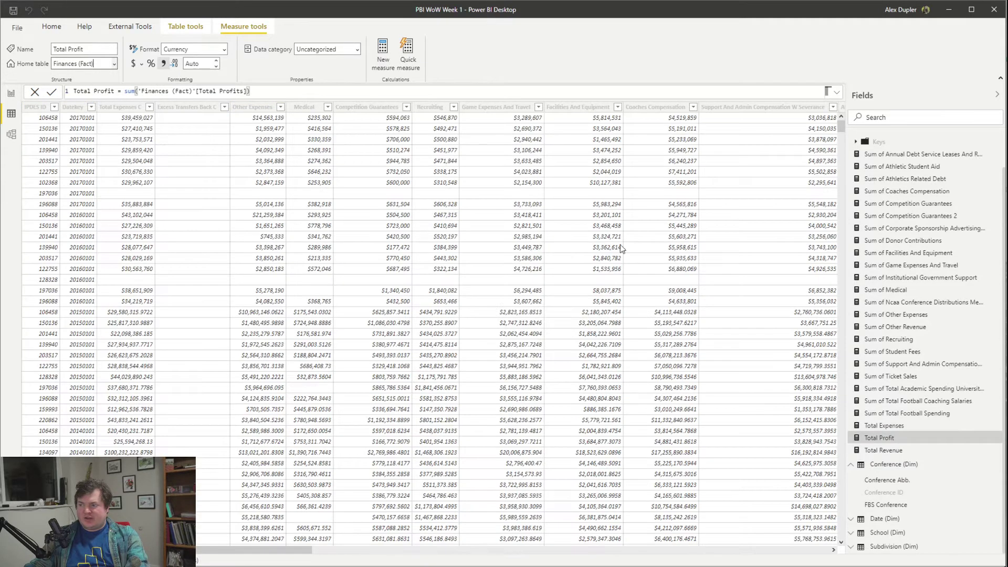
Step: Set the Total Profit and Total Expenses measures to 0 decimal places
left_click(215, 60)
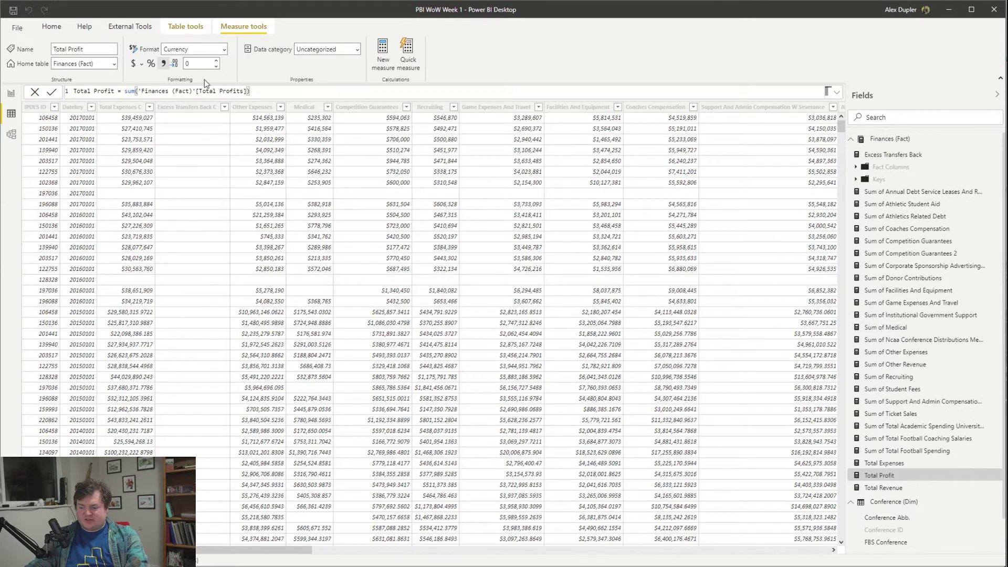
left_click(901, 464)
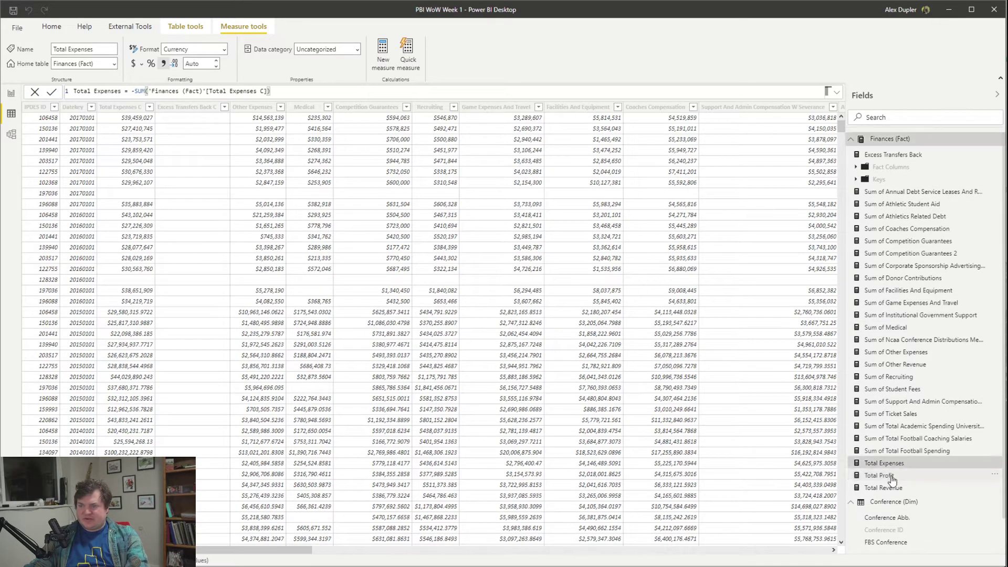
left_click(215, 61)
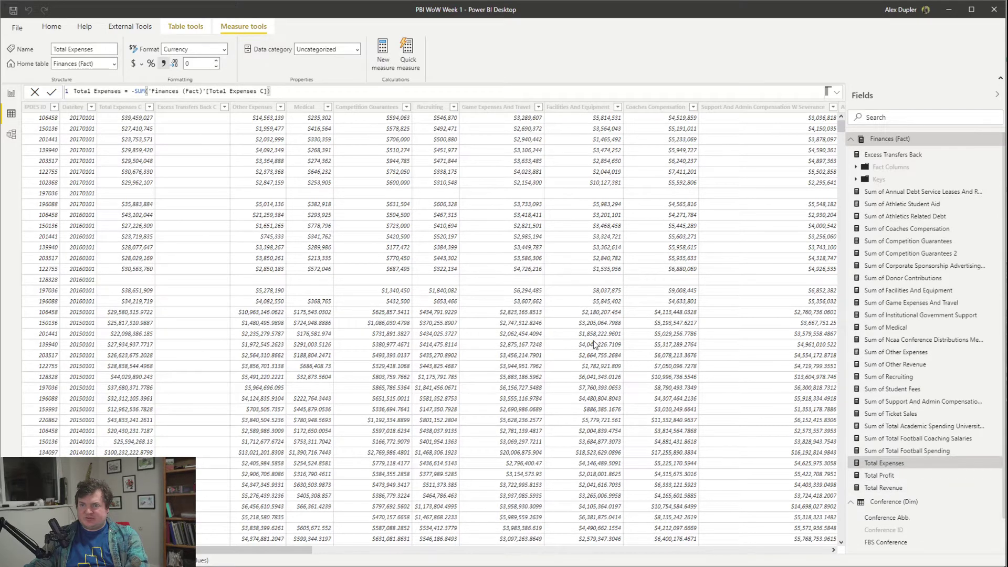
Step: Format the Total Revenue measure as currency with 0 decimal places, and reselect the Total Expenses measure
left_click(857, 488)
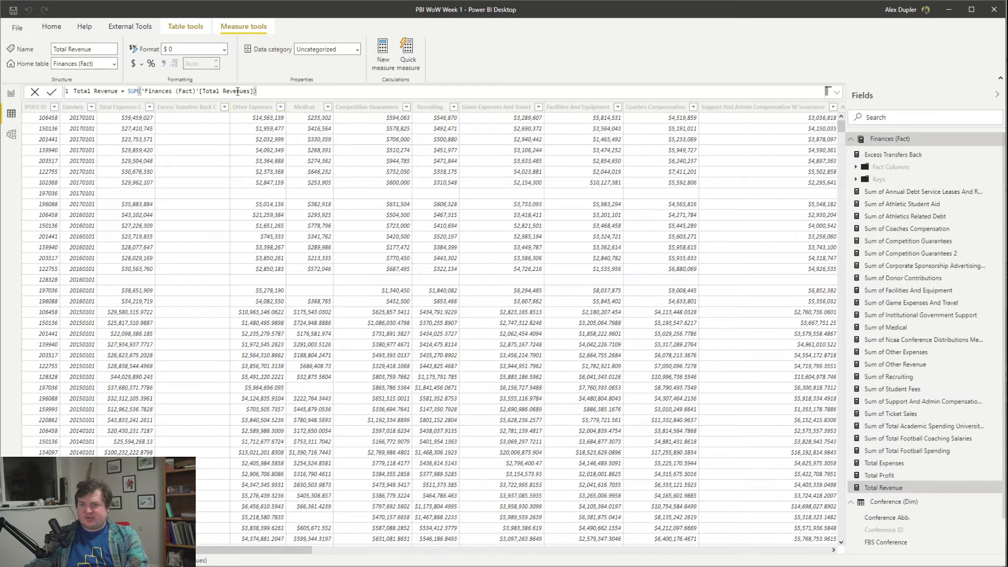
left_click(142, 64)
left_click(173, 113)
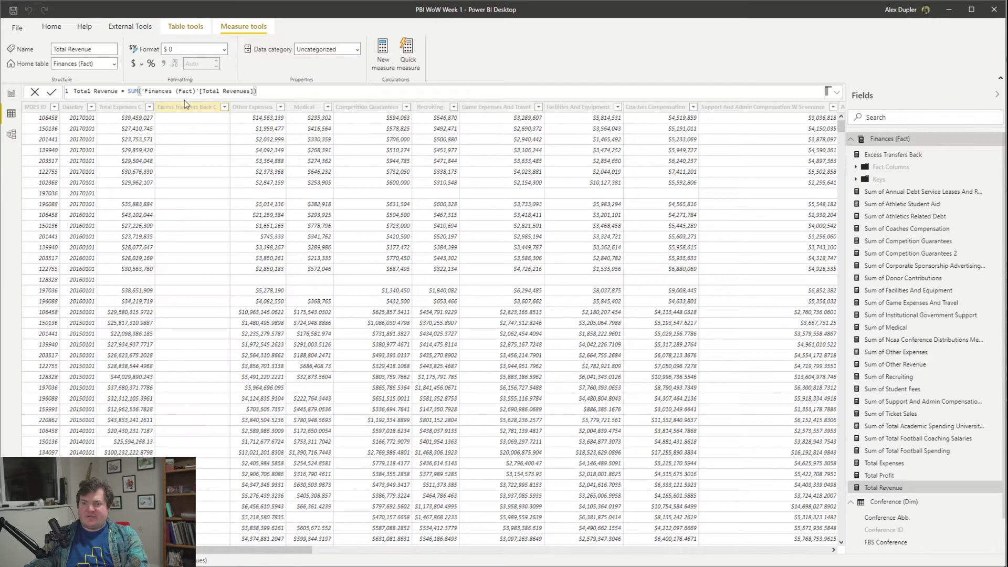
left_click(217, 61)
double_click(198, 63)
type("0")
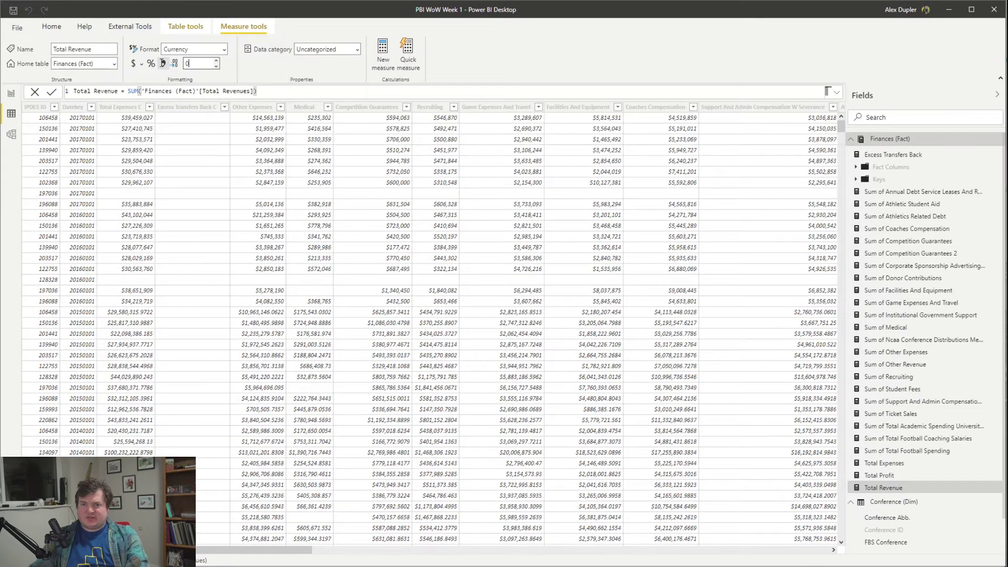
left_click(893, 463)
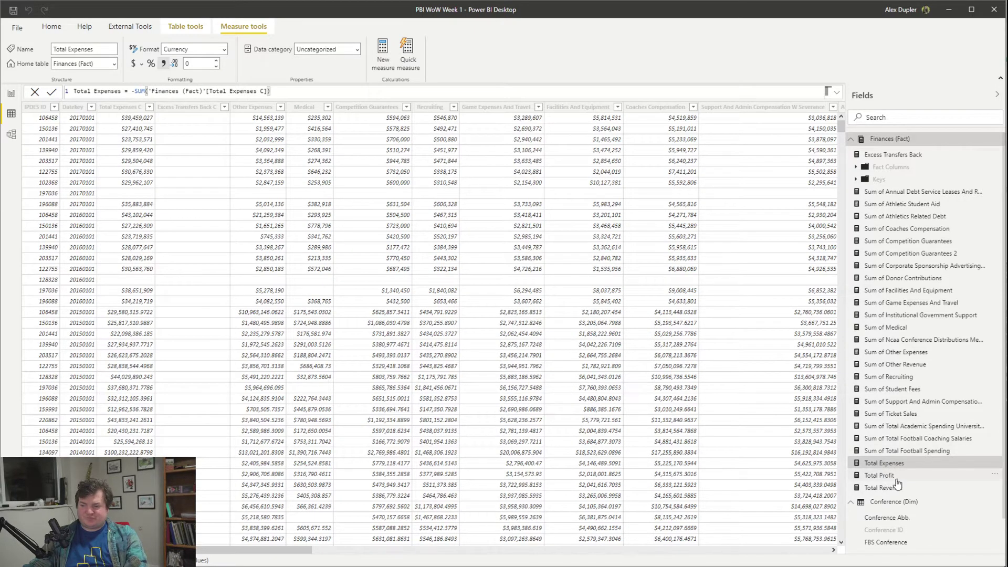
Step: Switch to the Report view and widen the Fields pane to show the full measure names
right_click(921, 501)
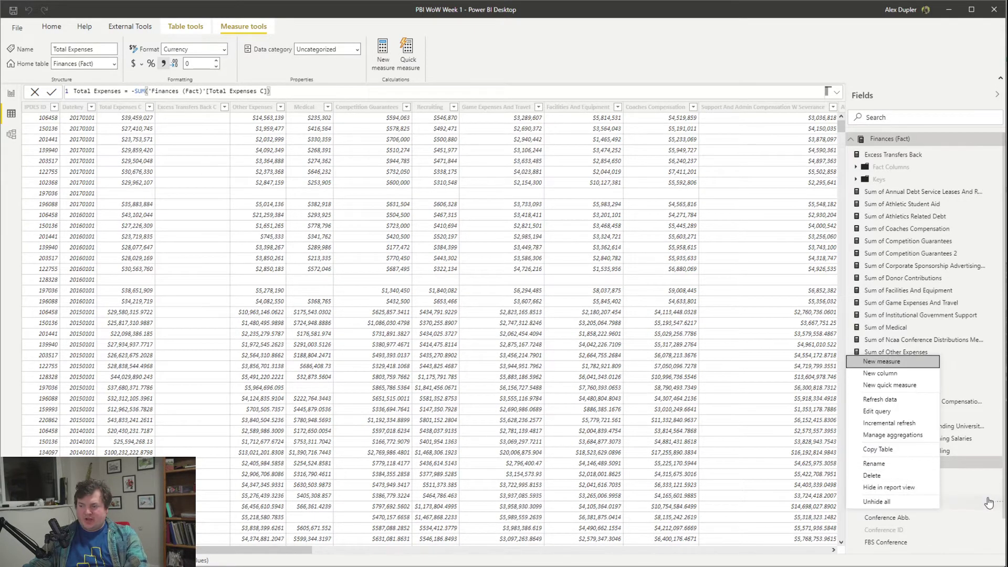
key("Escape")
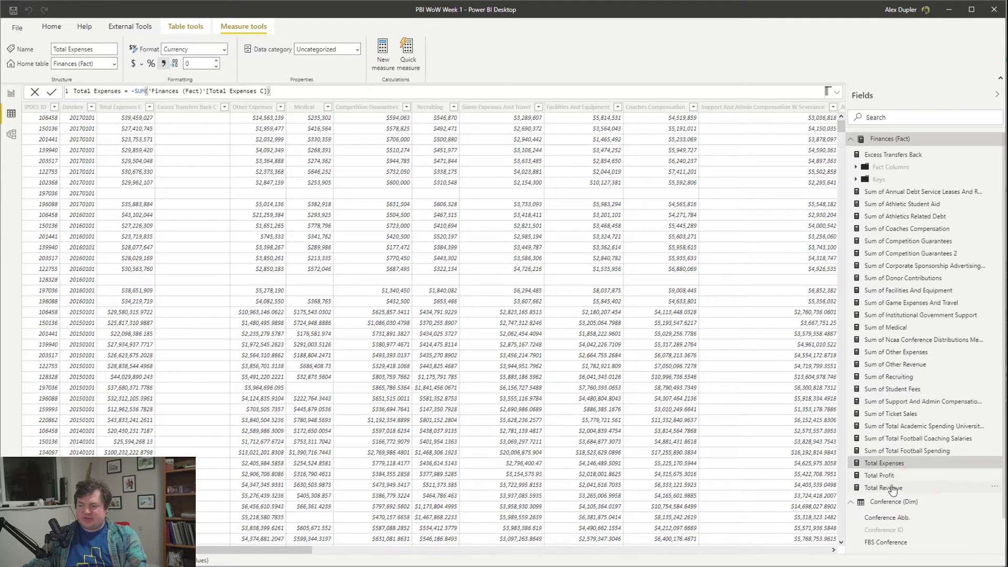
left_click(11, 94)
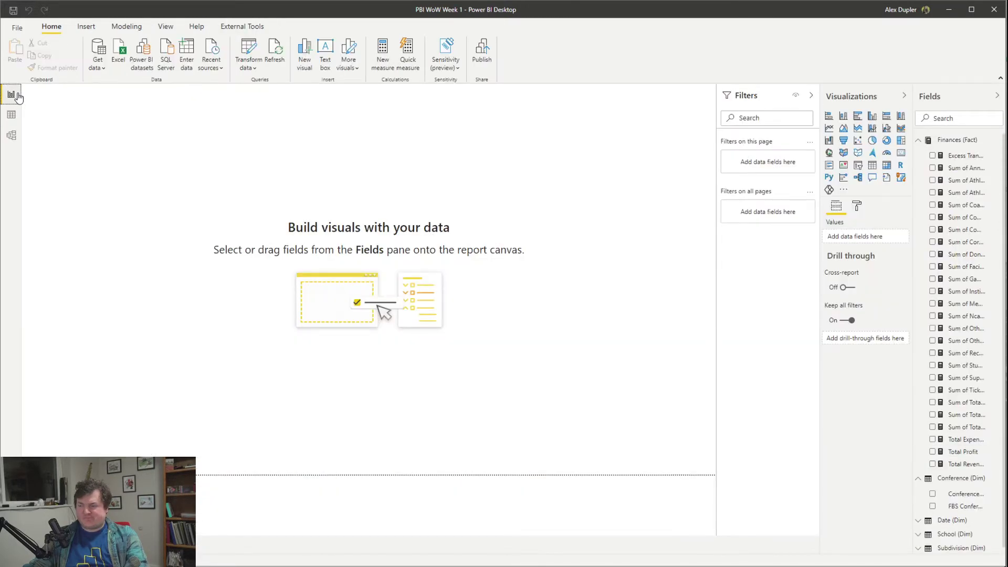
left_click(965, 452)
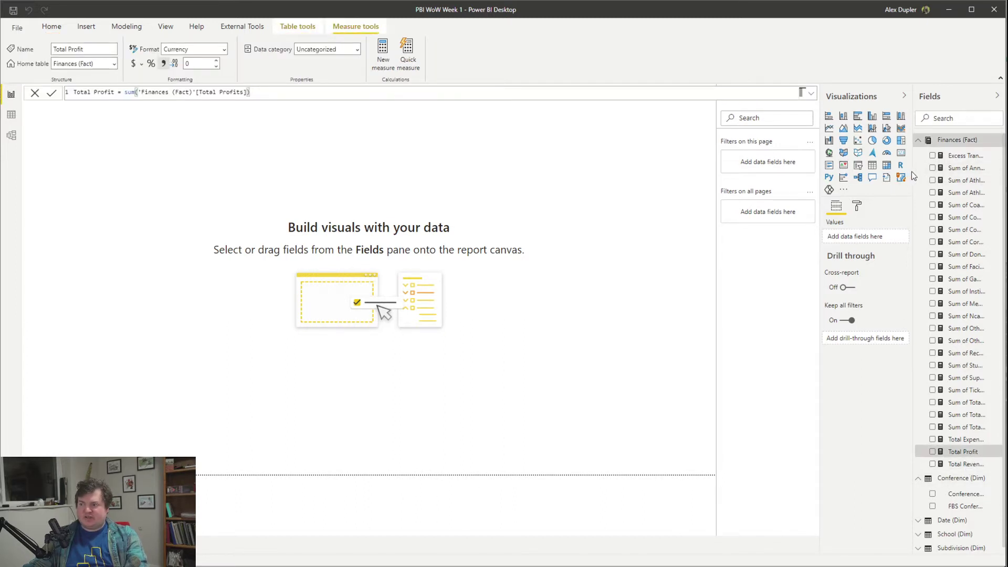
left_click_drag(913, 170, 803, 169)
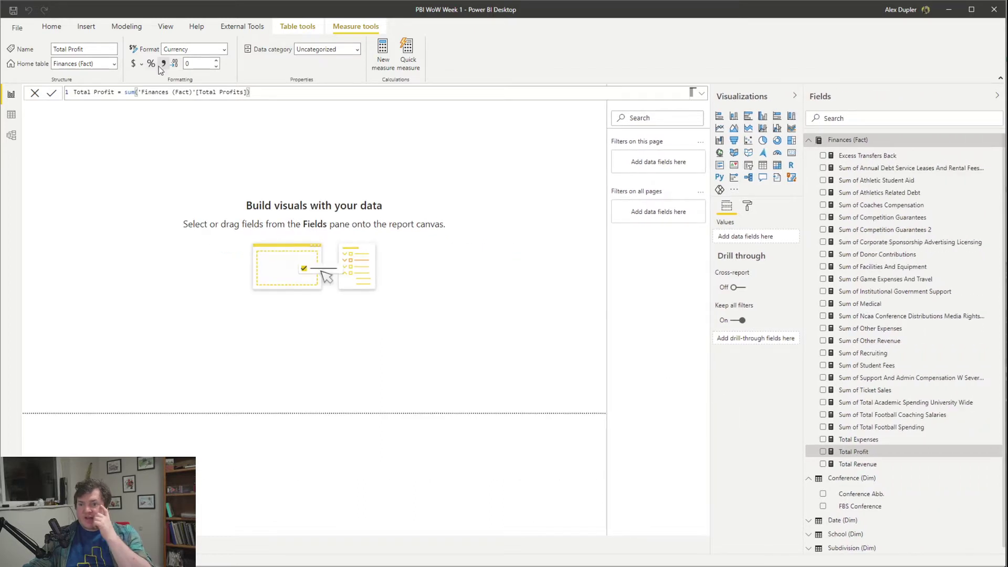
Step: Create a new measure named Total Profit v2 and begin its formula with [Total Revenue] +
left_click(384, 59)
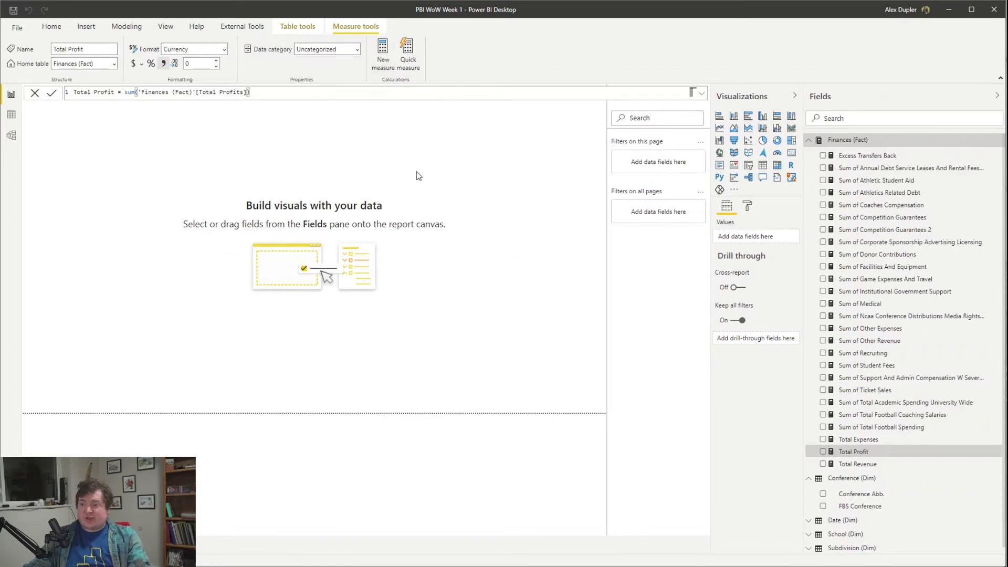
type("Toat")
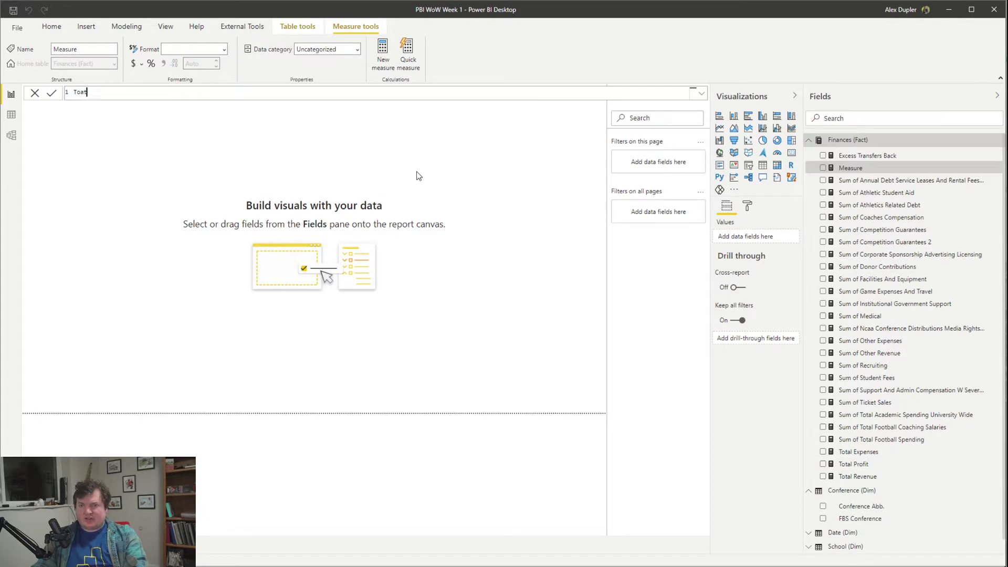
type("l Profit v12")
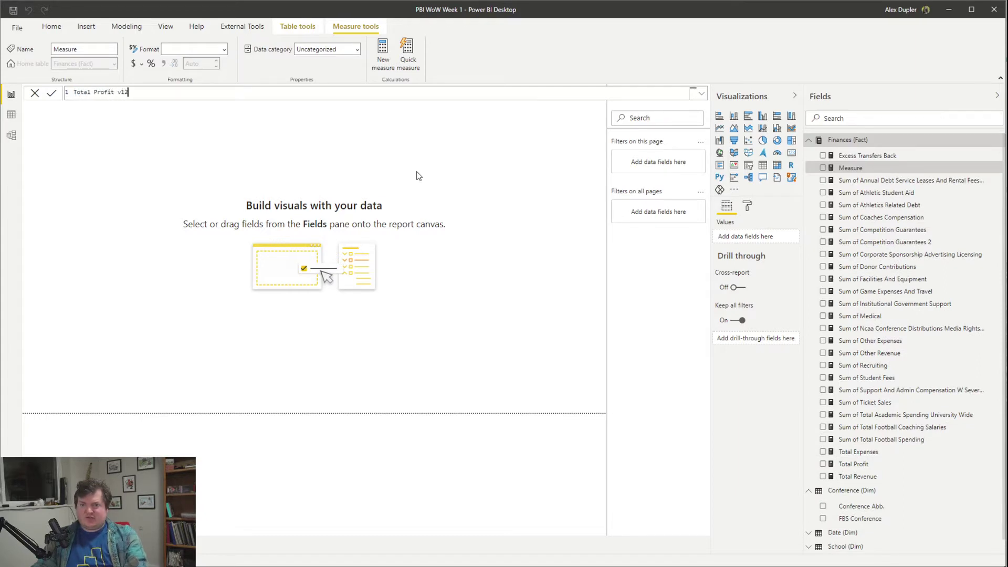
key("BackSpace")
key("BackSpace")
type("2= ")
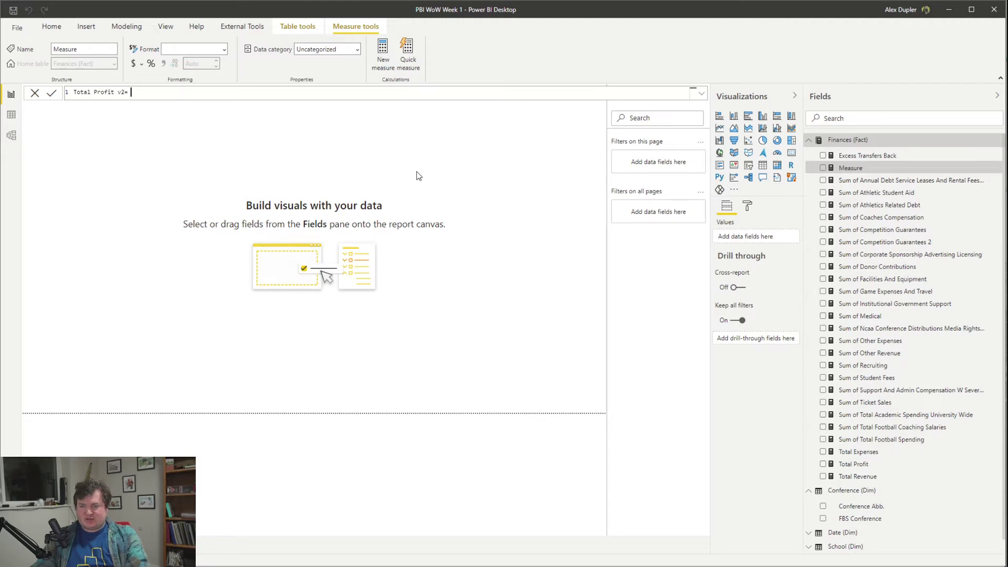
type("[")
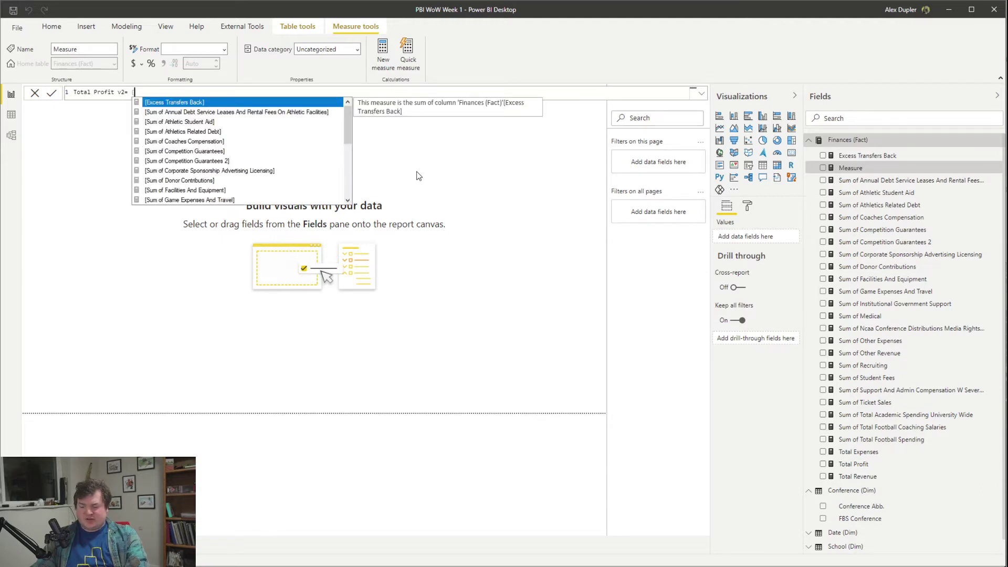
type("to")
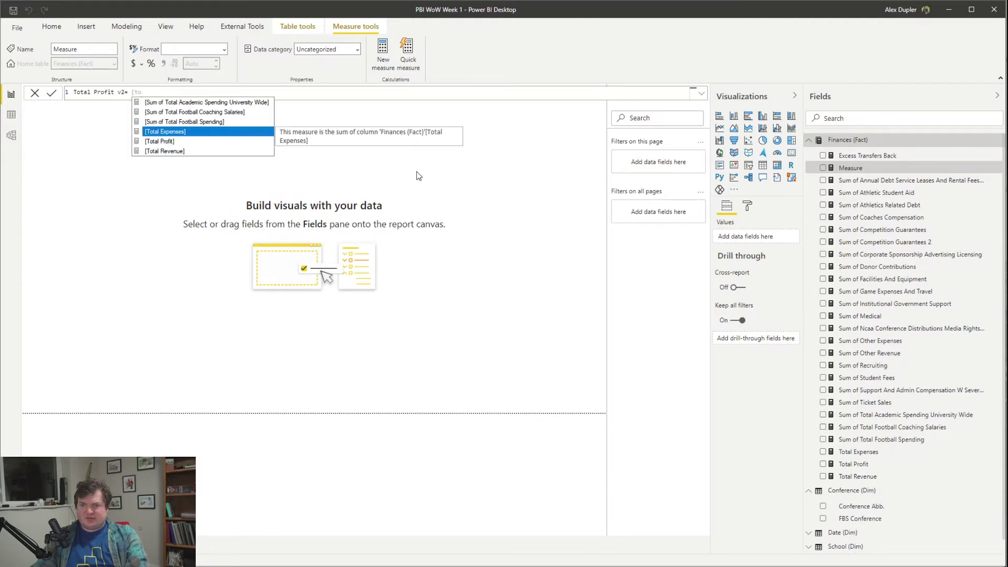
key("Down")
key("Down")
key("Tab")
type("+")
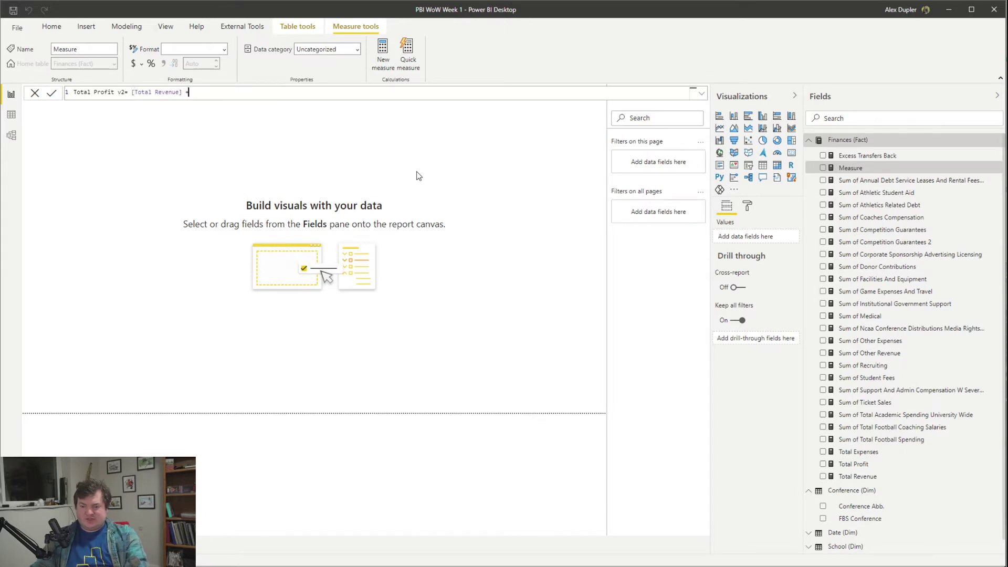
Step: Complete the Total Profit v2 formula by adding [Excess Transfers Back] + [Total Expenses], and commit the measure
type(" [Tot")
key("Down")
key("Down")
key("Up")
key("Up")
key("BackSpace")
key("BackSpace")
key("BackSpace")
type("Ex")
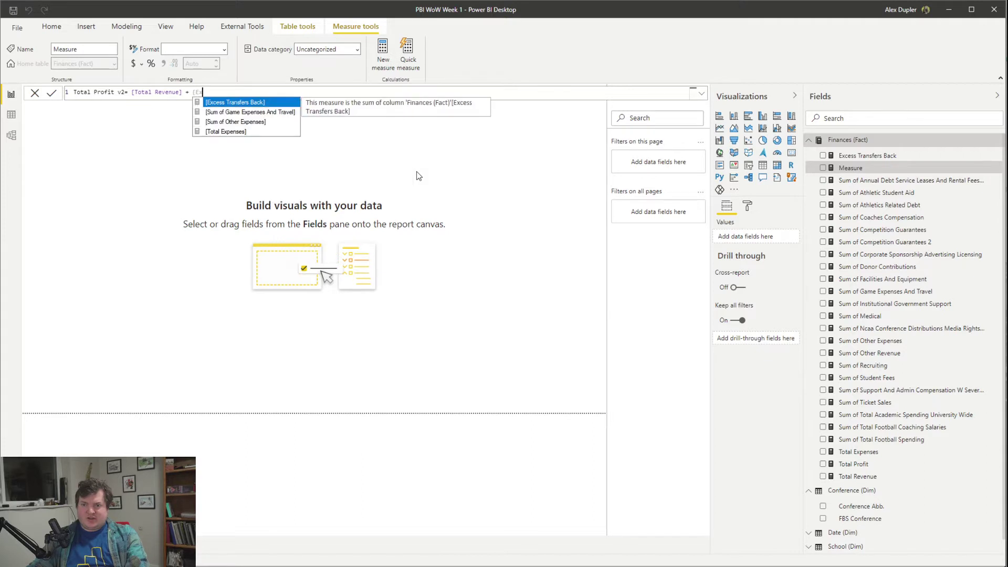
key("Tab")
type("+ [To")
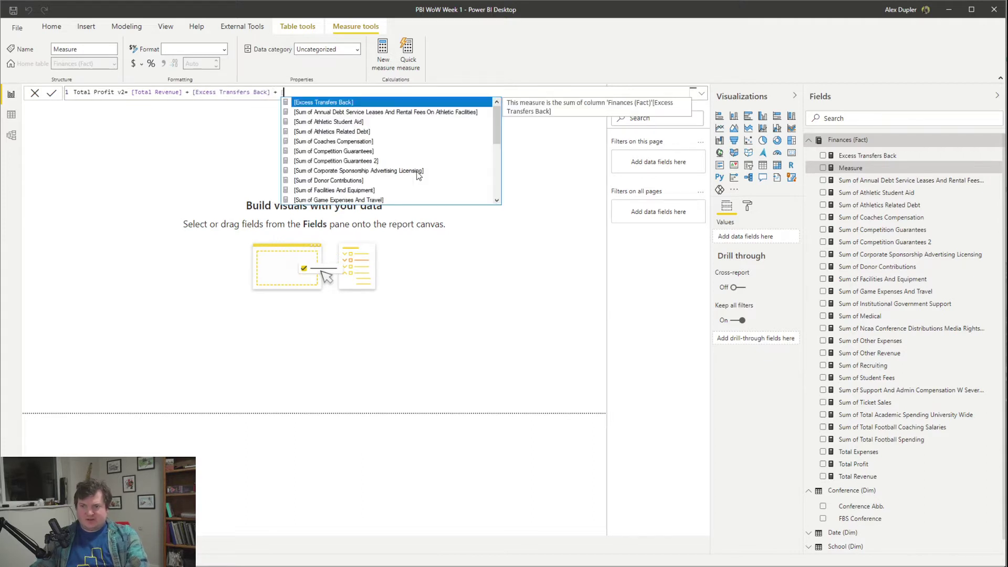
type("t")
key("Tab")
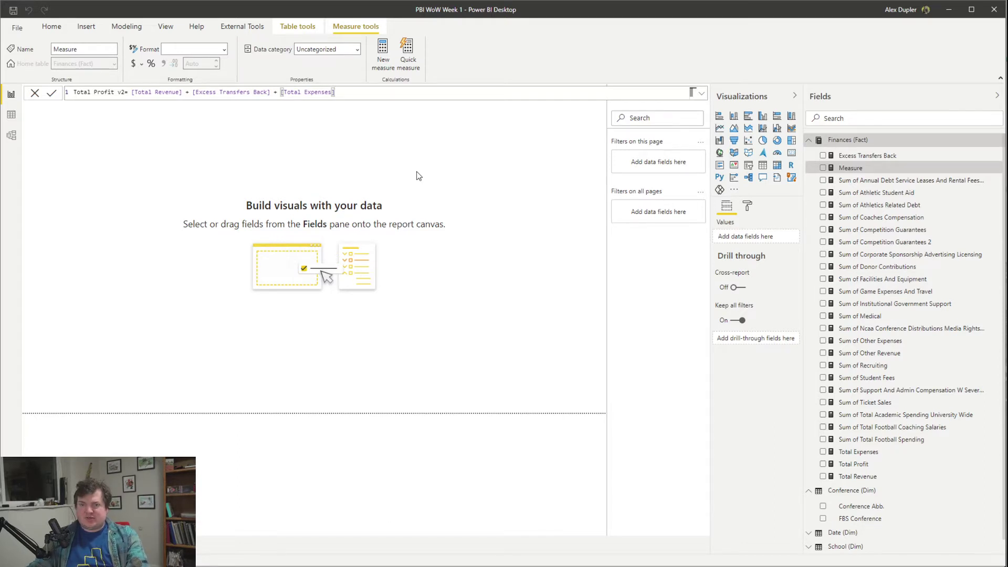
key("Return")
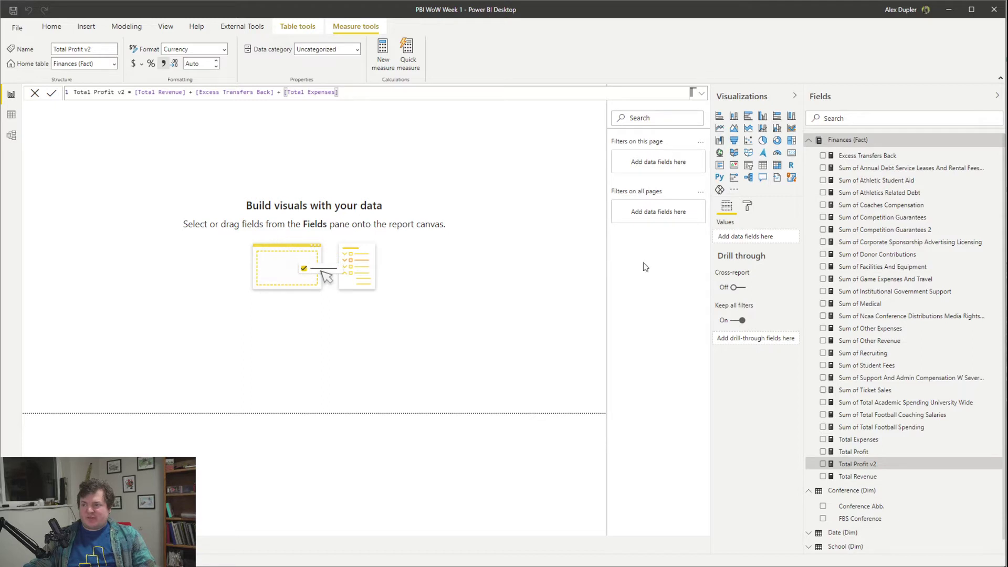
Step: Review the definitions of the Total Profit, Total Revenue and Total Profit v2 measures
left_click(866, 453)
left_click(872, 477)
left_click(866, 464)
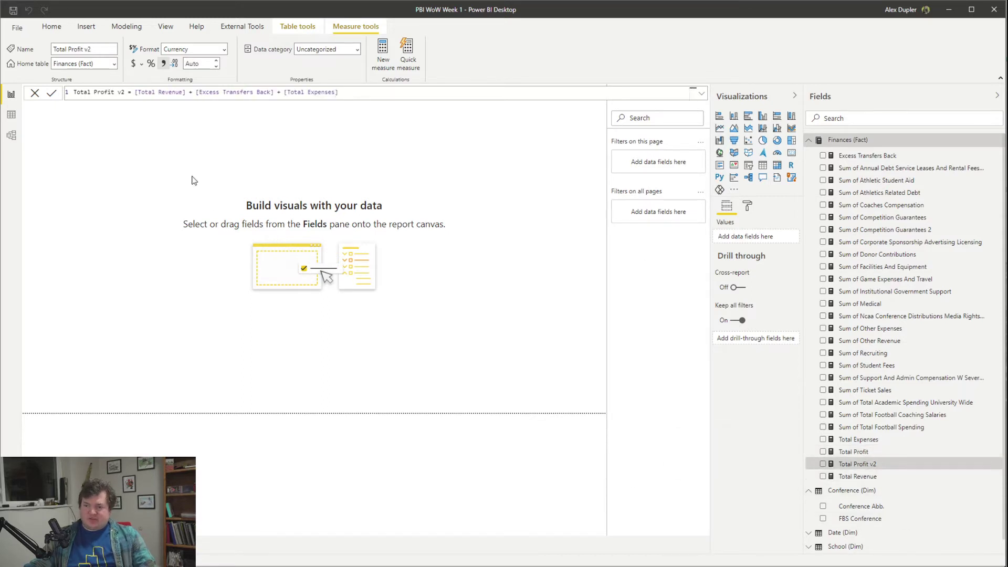
Step: Return to the Report view and collapse the Visualizations and Fields panes to enlarge the canvas
left_click(11, 114)
left_click(11, 94)
left_click(132, 375)
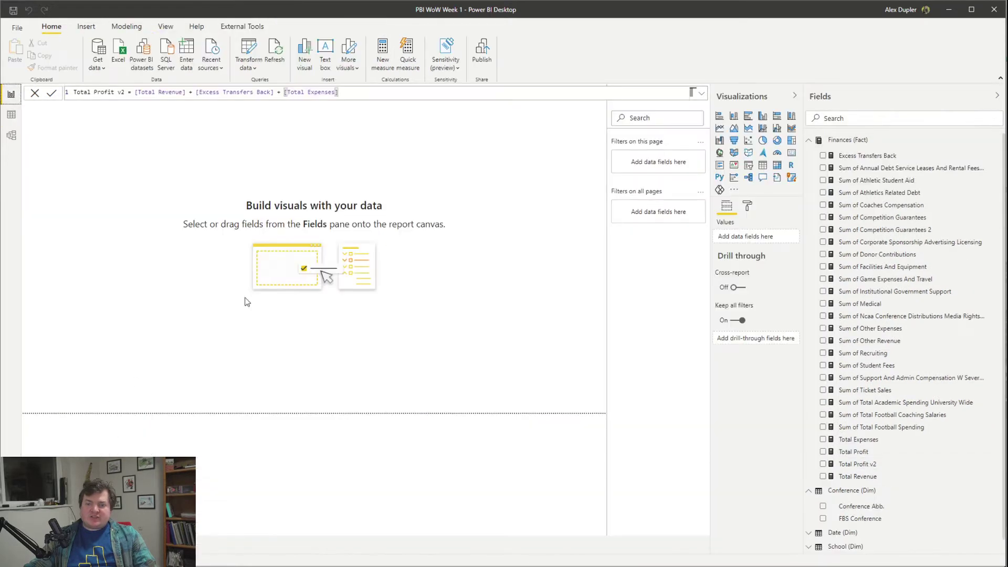
left_click(794, 95)
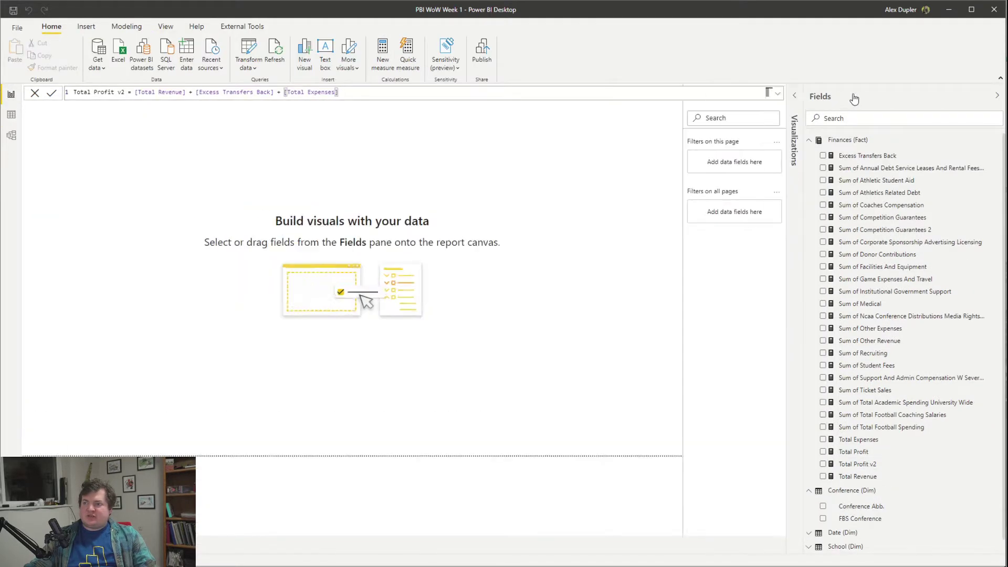
left_click(997, 95)
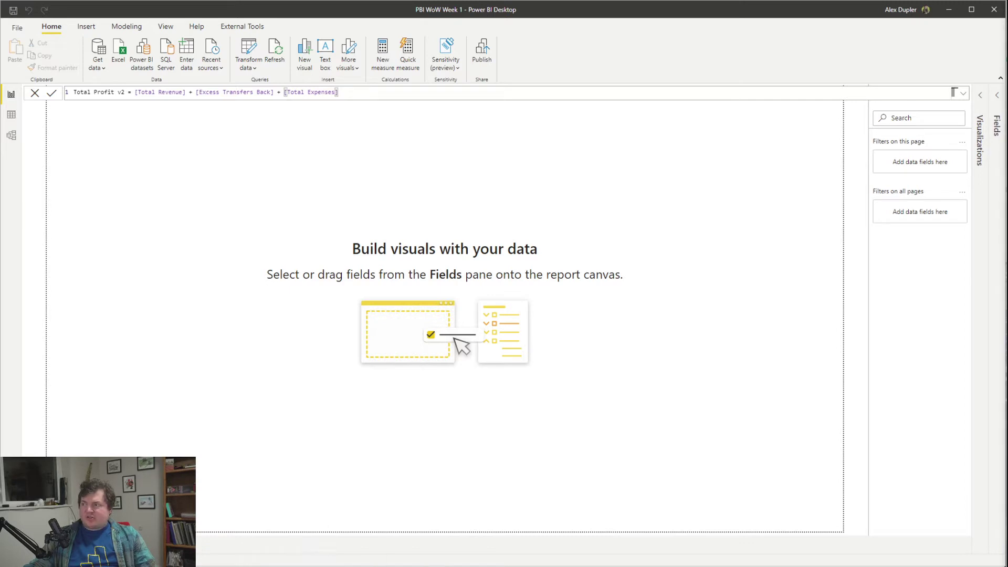
Step: Switch to the web browser, search for "aluring bi" and open the Background Gallery of the Alluring Analytics site
left_click_drag(1007, 84, 608, 87)
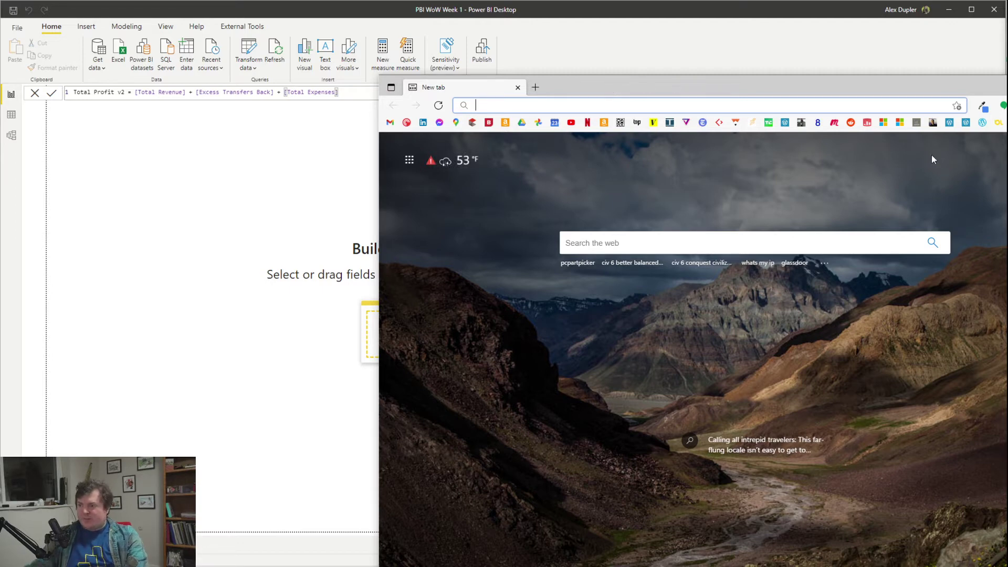
type("aluring bi")
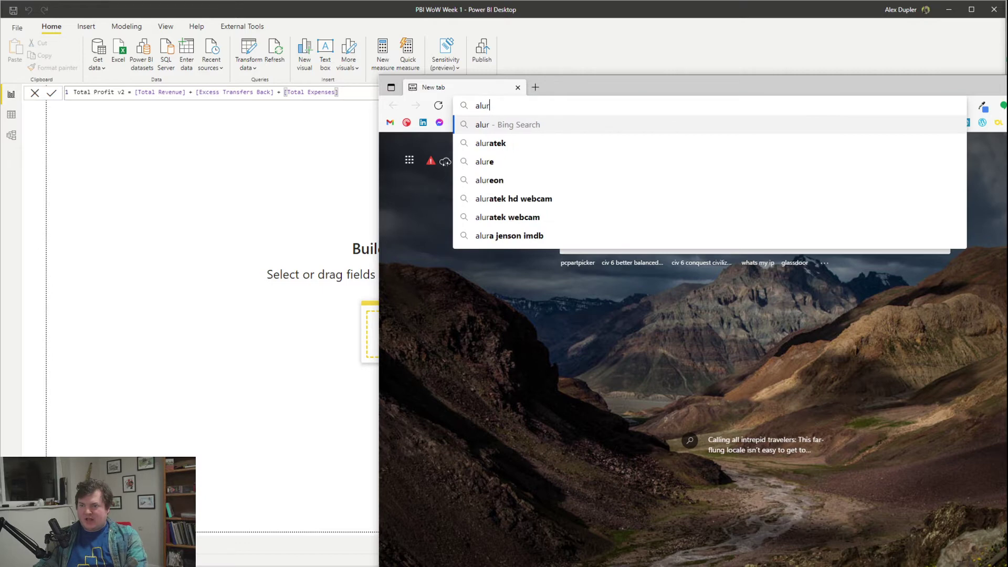
key("Return")
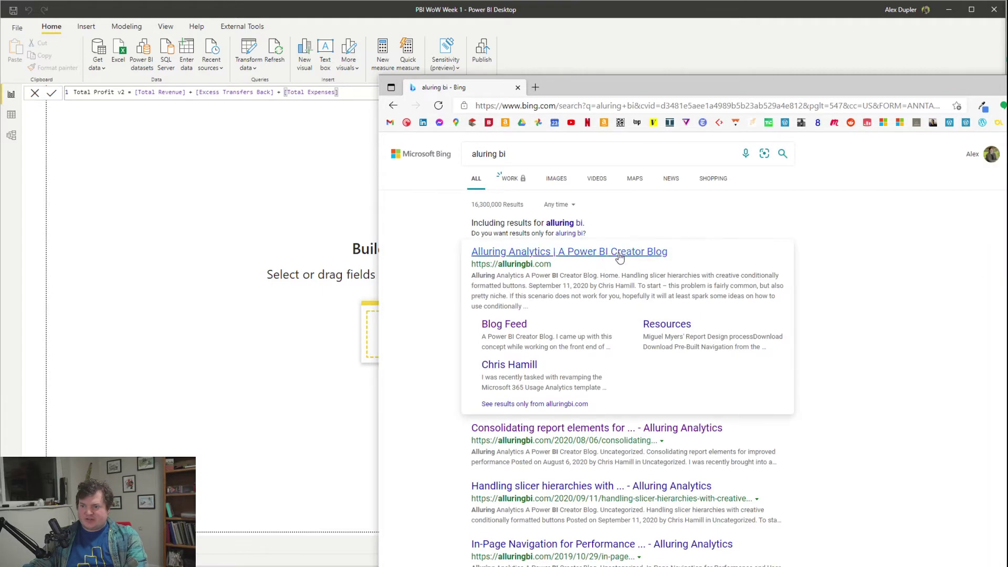
left_click(601, 254)
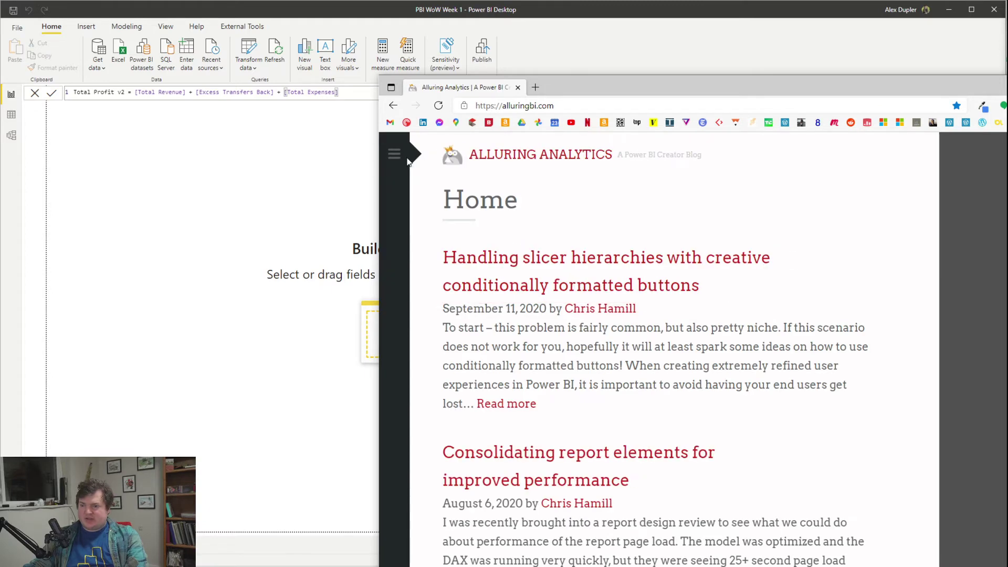
left_click(395, 154)
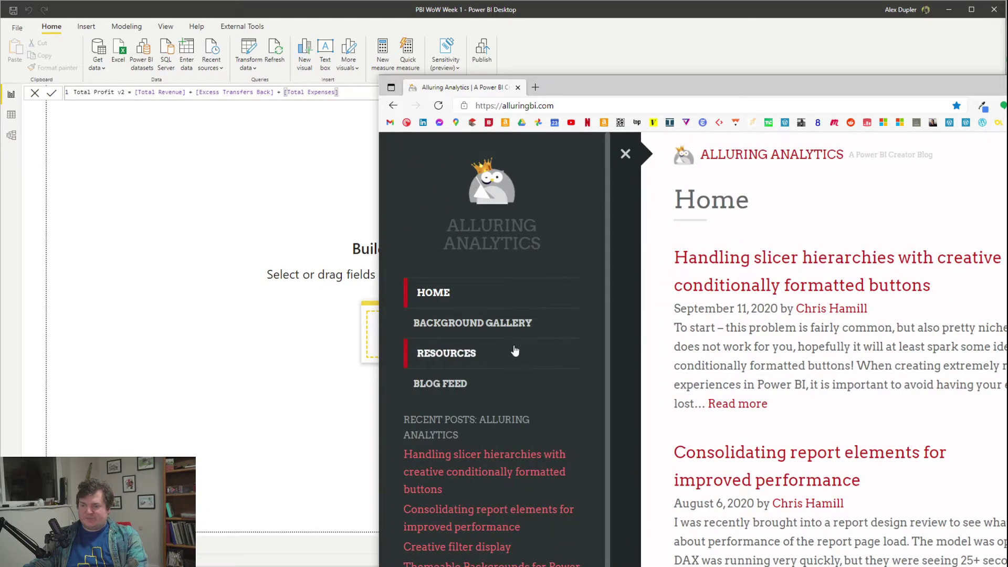
left_click(511, 323)
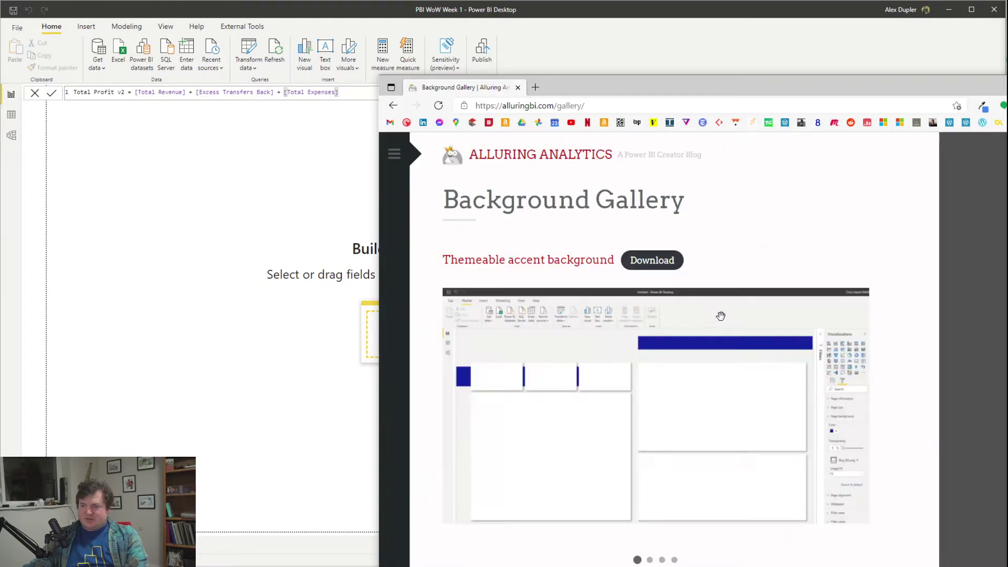
Step: Examine the report backgrounds and themes offered in the Background Gallery, comparing their page layouts
scroll(704, 325, "down", 15)
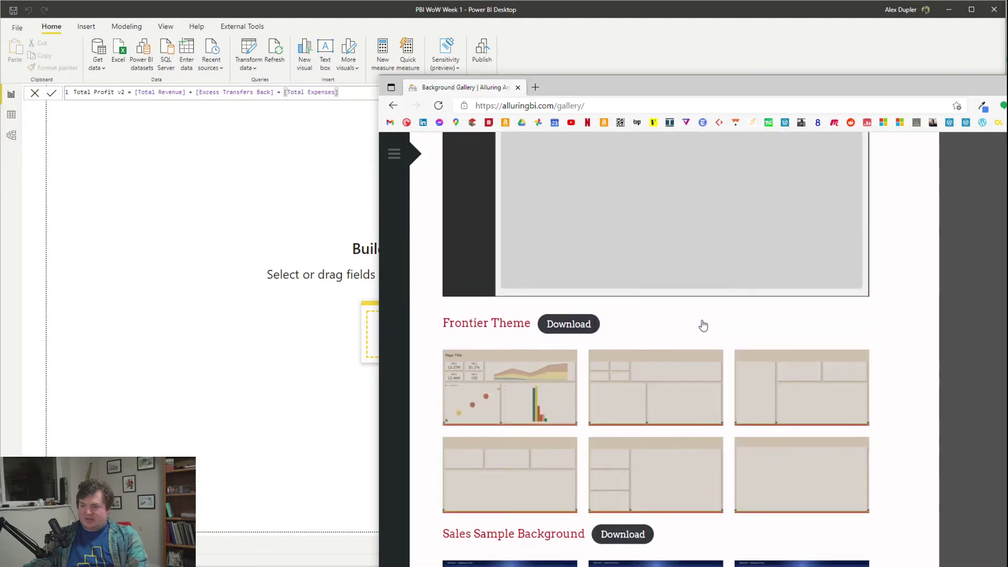
scroll(904, 360, "up", 5)
scroll(843, 499, "down", 5)
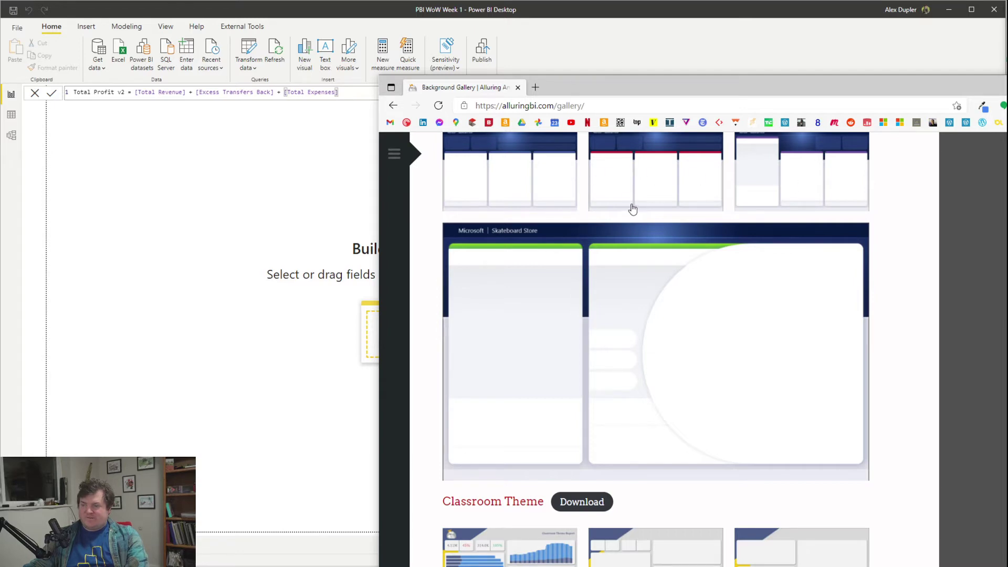
scroll(723, 306, "down", 8)
scroll(747, 382, "up", 7)
scroll(745, 377, "down", 14)
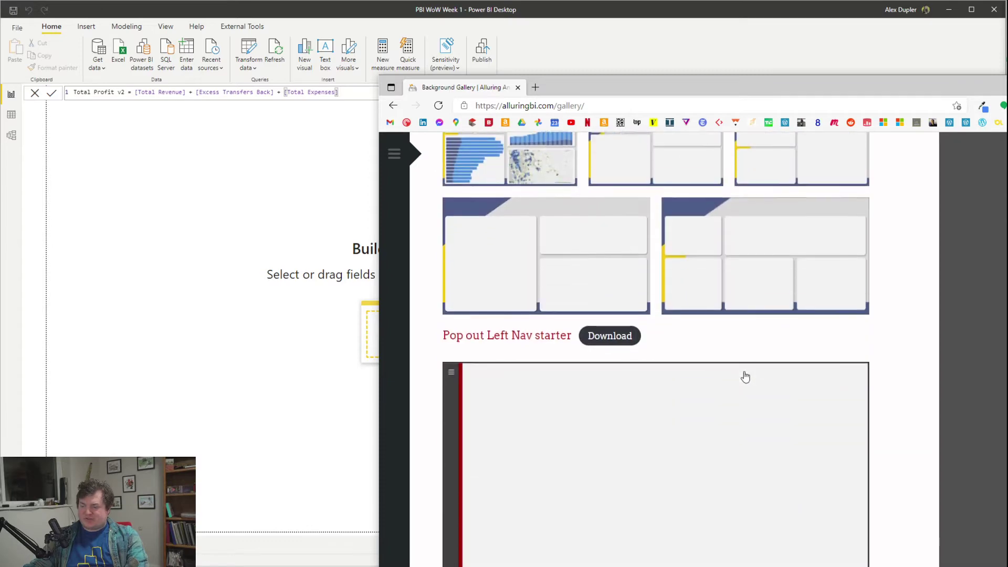
scroll(744, 374, "down", 1)
scroll(771, 454, "down", 10)
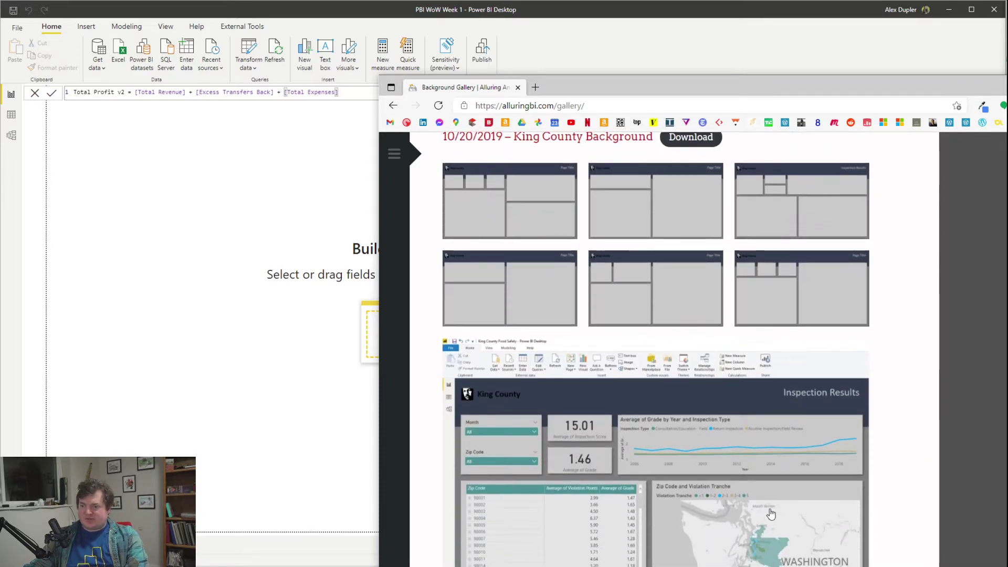
scroll(770, 511, "up", 7)
scroll(769, 511, "up", 15)
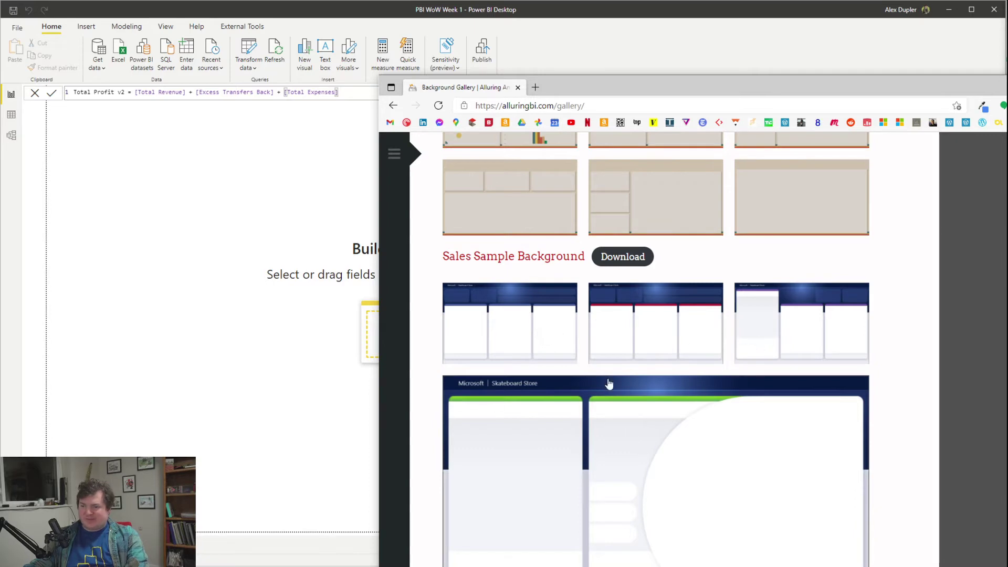
scroll(642, 360, "up", 10)
scroll(673, 512, "down", 5)
scroll(672, 499, "up", 10)
scroll(671, 496, "down", 8)
scroll(672, 494, "down", 10)
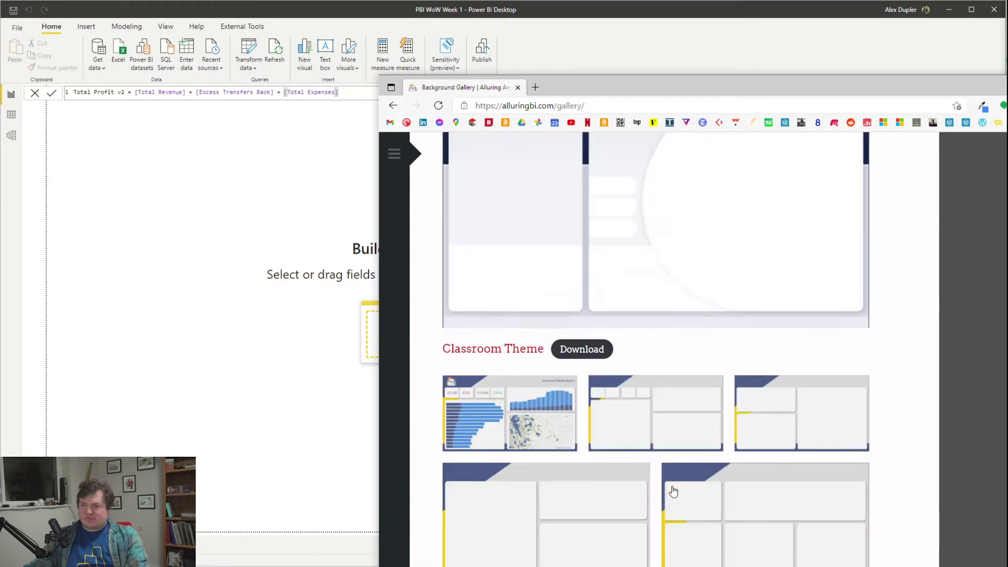
Step: Preview the Frontier Theme sample page at full size, and return to the gallery at the Classroom Theme
left_click(649, 495)
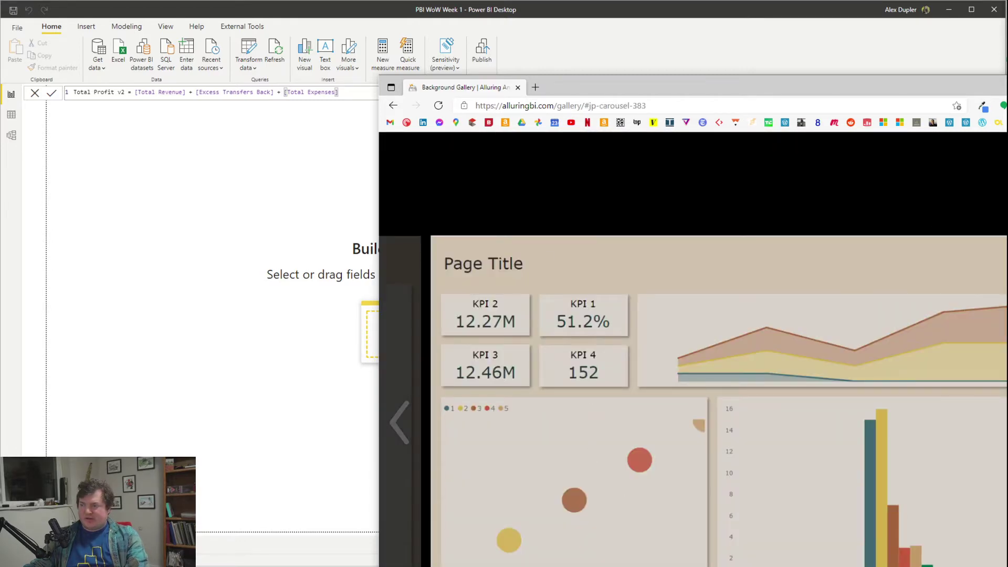
key("Escape")
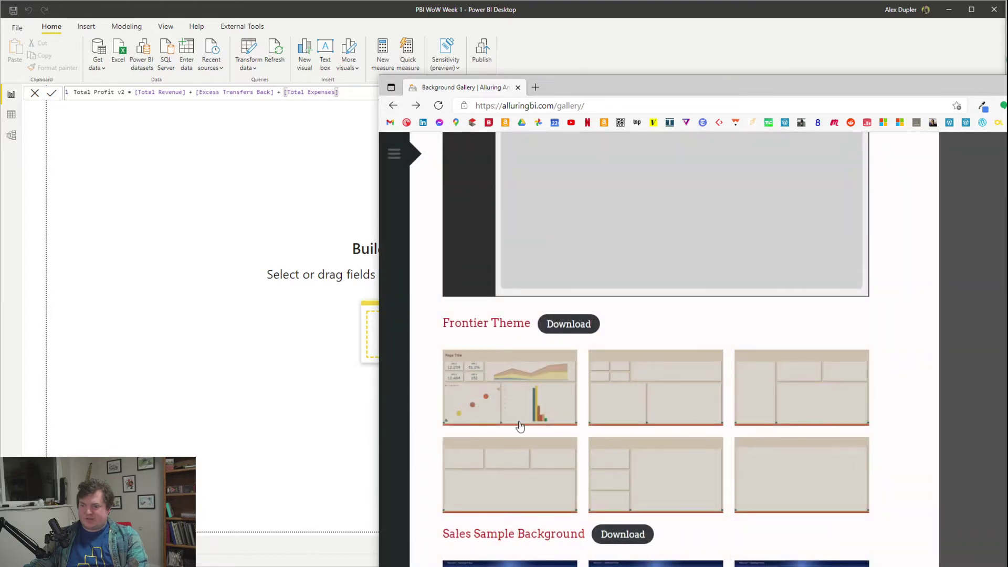
scroll(518, 432, "down", 8)
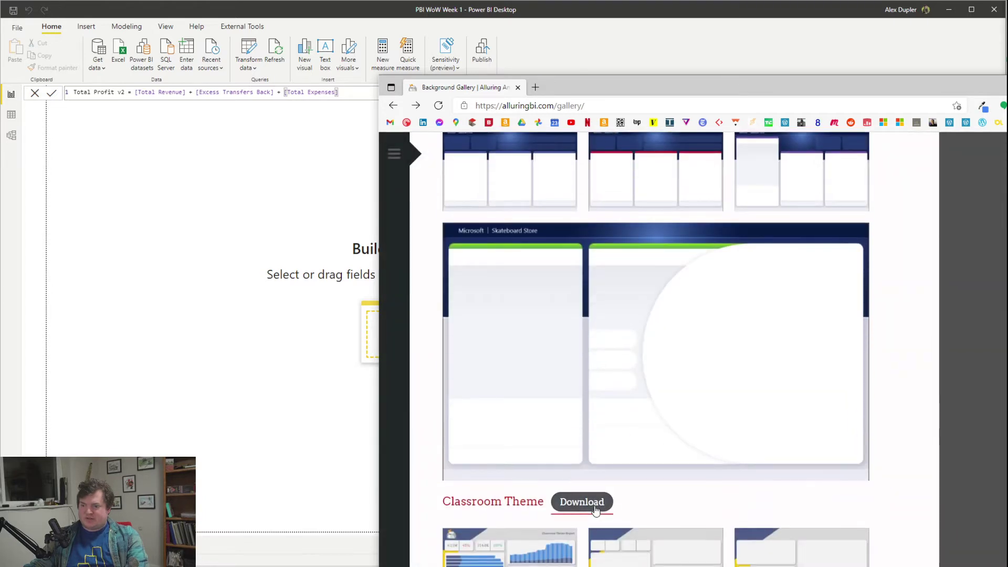
Step: Preview the Classroom Theme page at full size, and return to the Sales Sample Background in the gallery
left_click(530, 548)
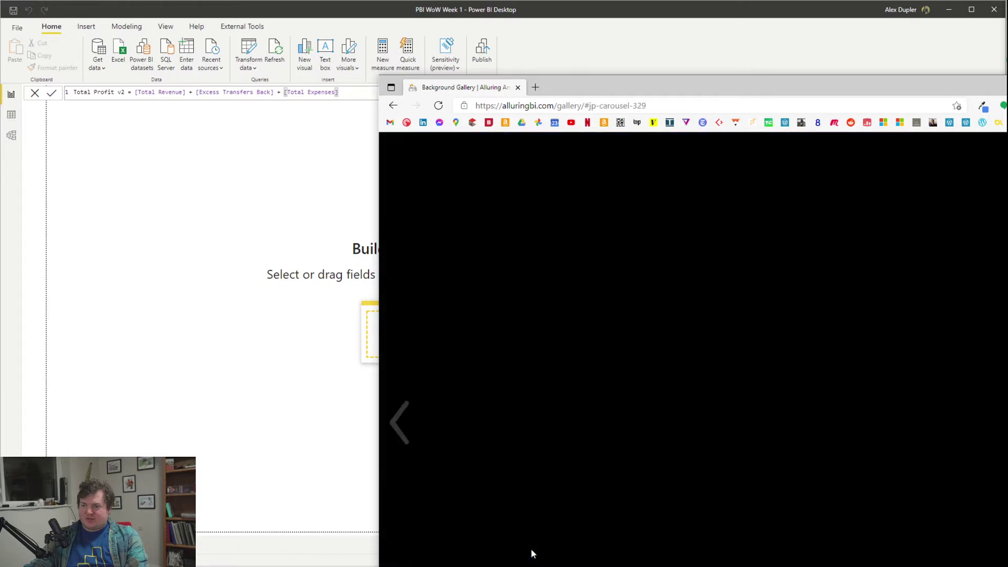
key("Escape")
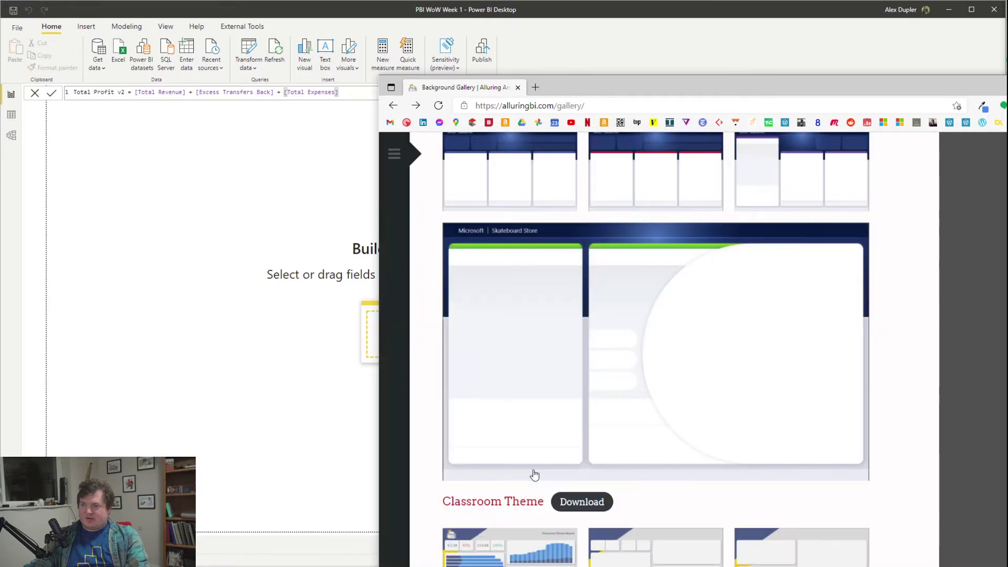
scroll(533, 466, "up", 10)
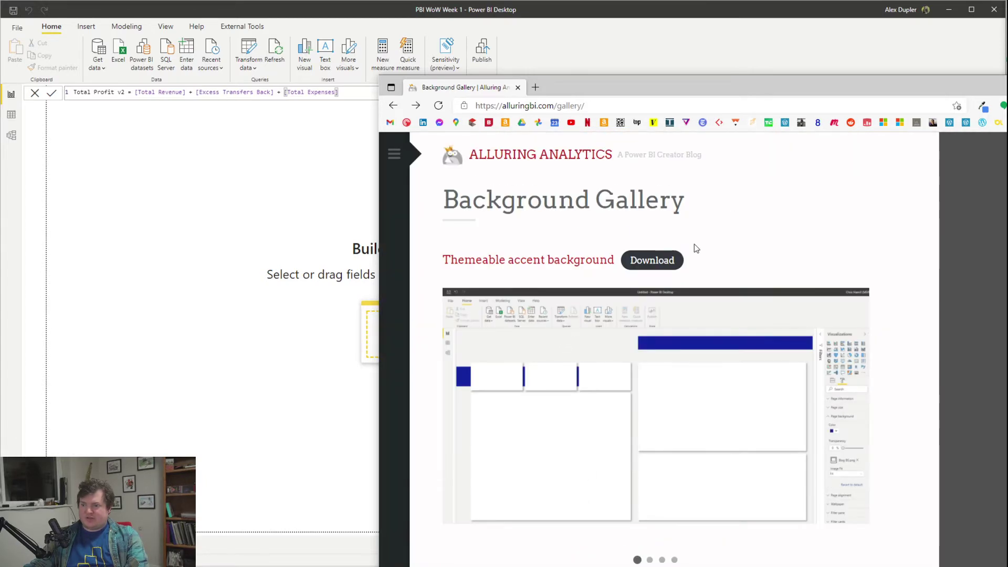
scroll(704, 248, "down", 10)
scroll(618, 396, "up", 2)
scroll(608, 482, "down", 6)
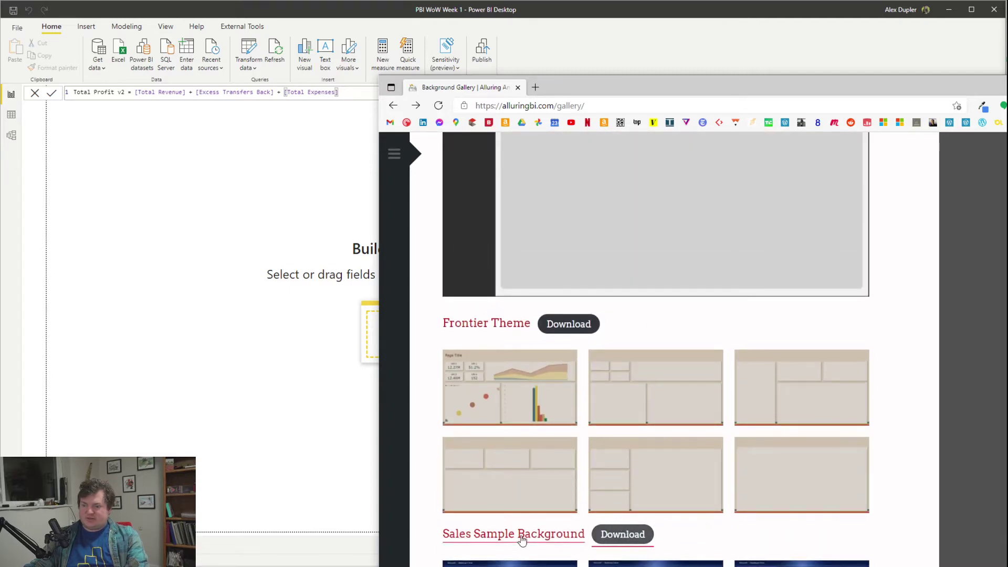
Step: Bring the downloaded sales-sample-bg presentation into view in PowerPoint and maximize its window
left_click_drag(712, 97, 624, 58)
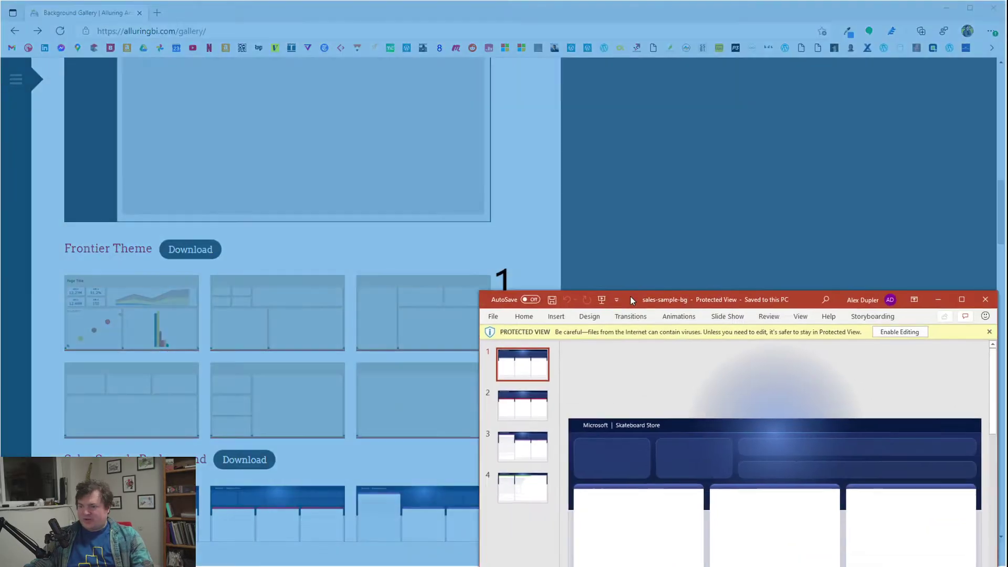
double_click(630, 295)
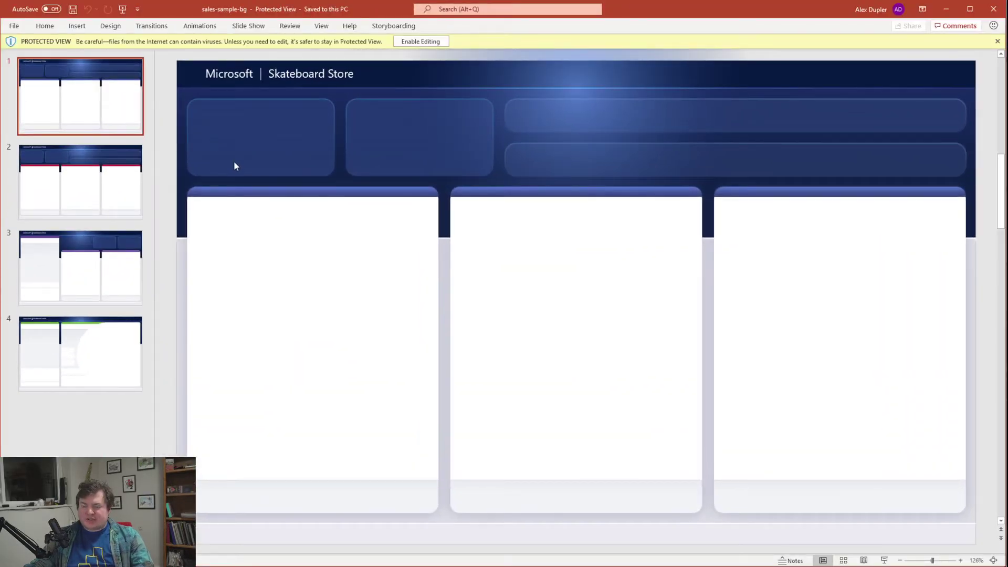
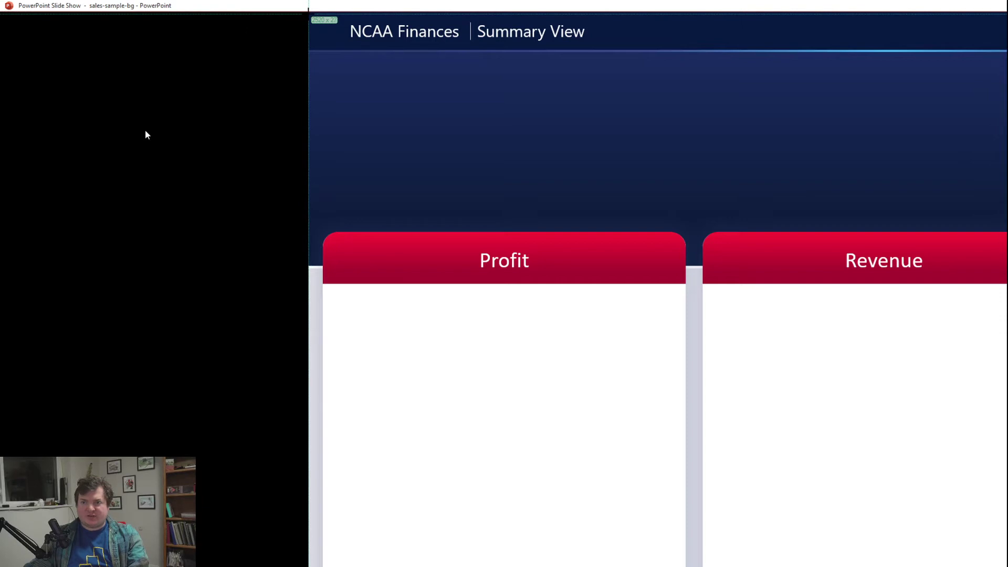
Step: Capture the NCAA Finances Summary View slide from the slide show and save the capture to the Desktop as a PNG
left_click_drag(308, 12, 1007, 566)
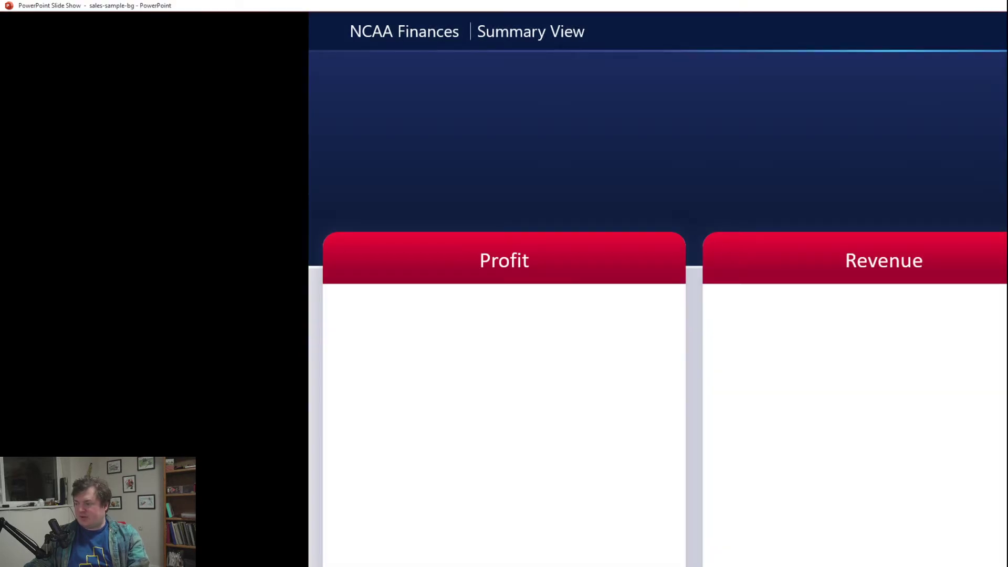
scroll(55, 87, "up", 10)
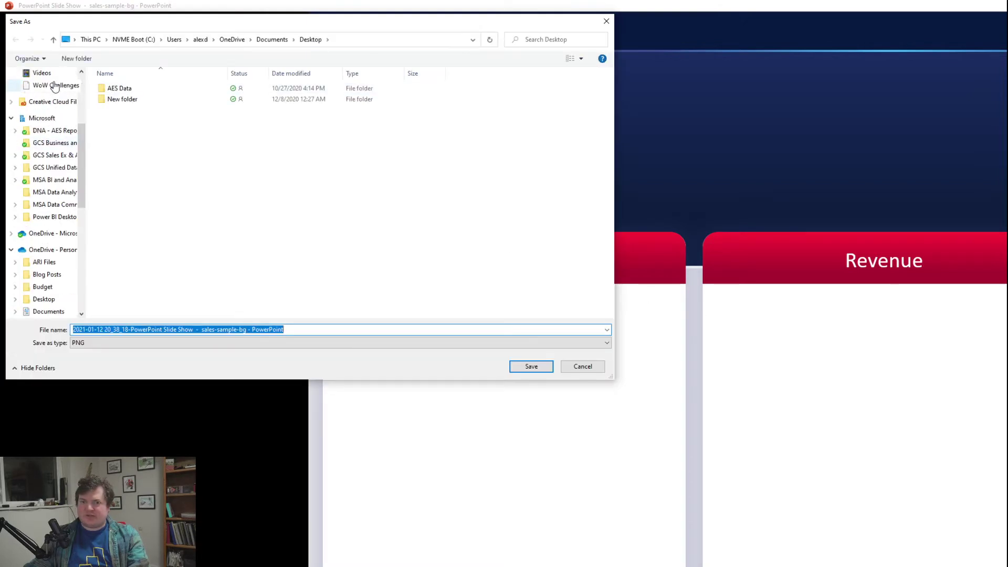
left_click(46, 93)
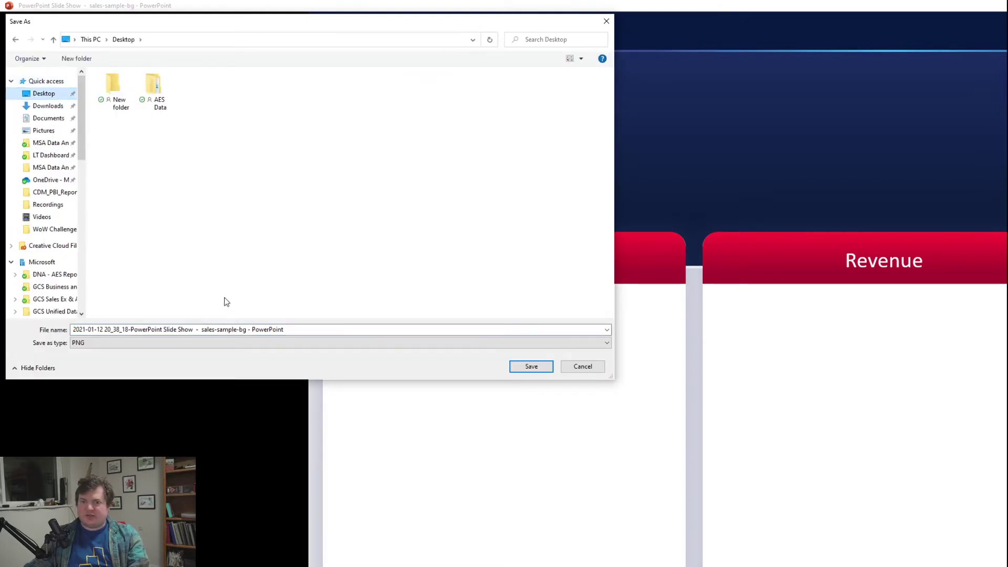
left_click(549, 368)
Step: Open File Explorer, check the saved slide capture in the Photos viewer, and close the image
key("Right")
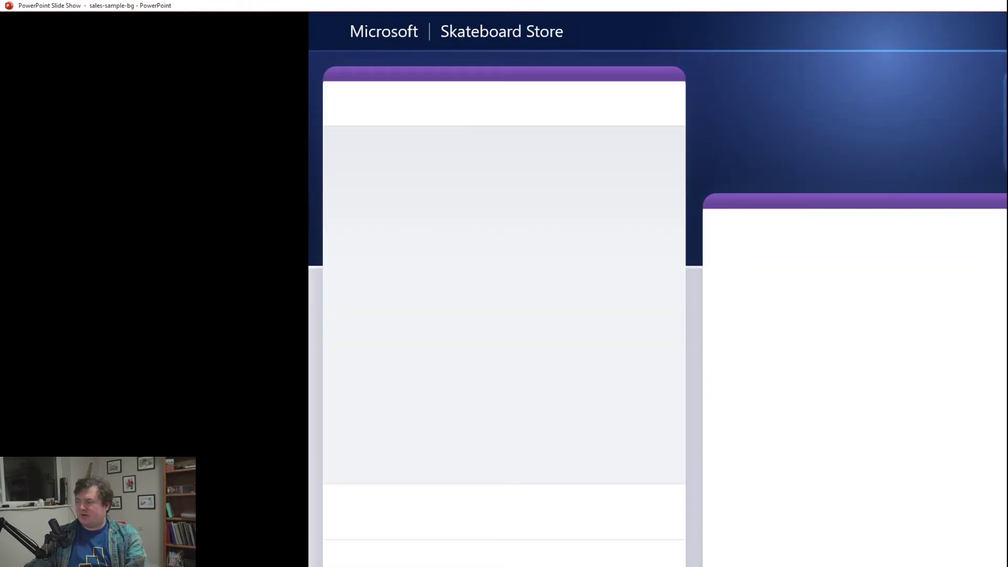
key("alt+Tab")
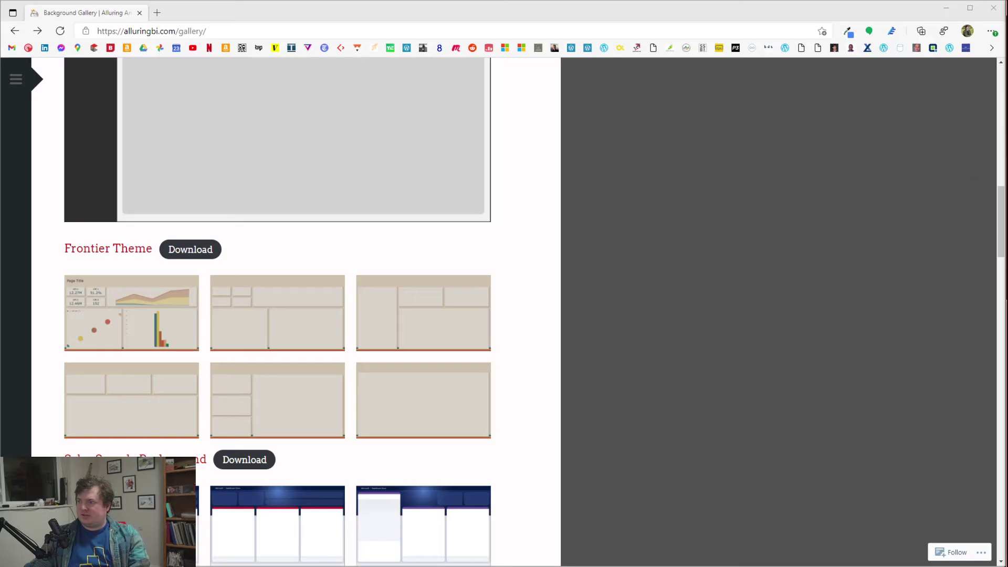
key("alt+Tab")
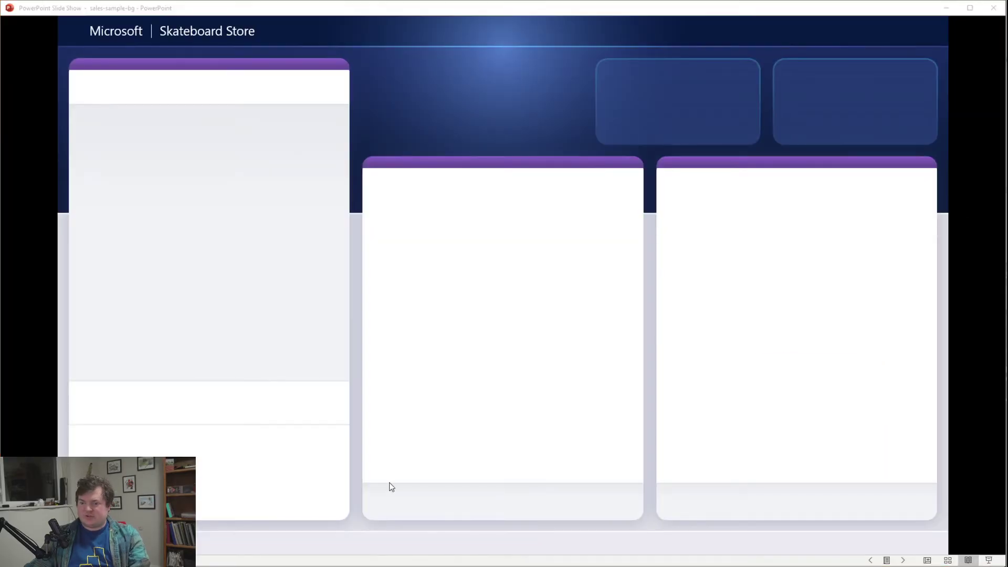
key("super+e")
left_click_drag(446, 47, 0, 23)
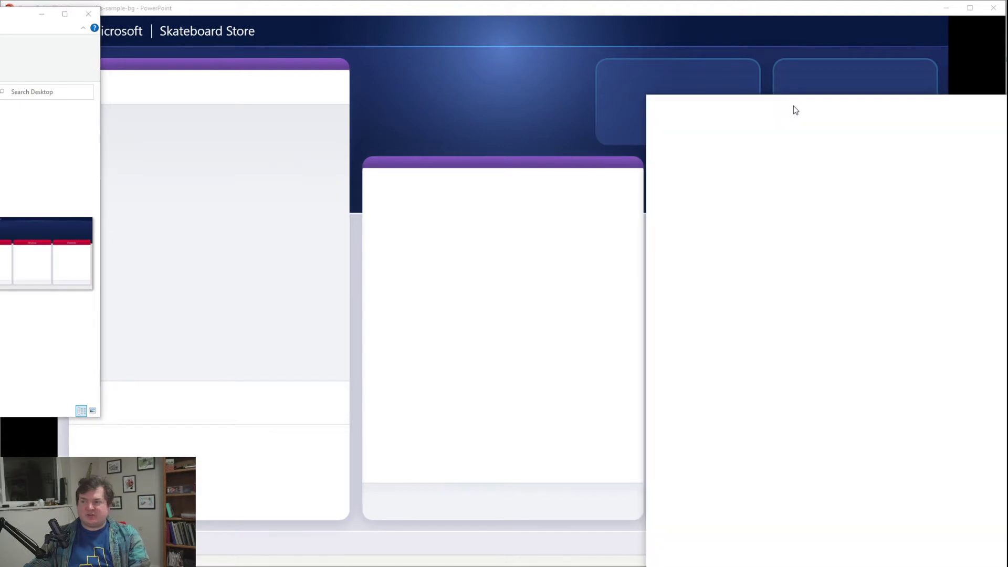
left_click_drag(794, 106, 350, 65)
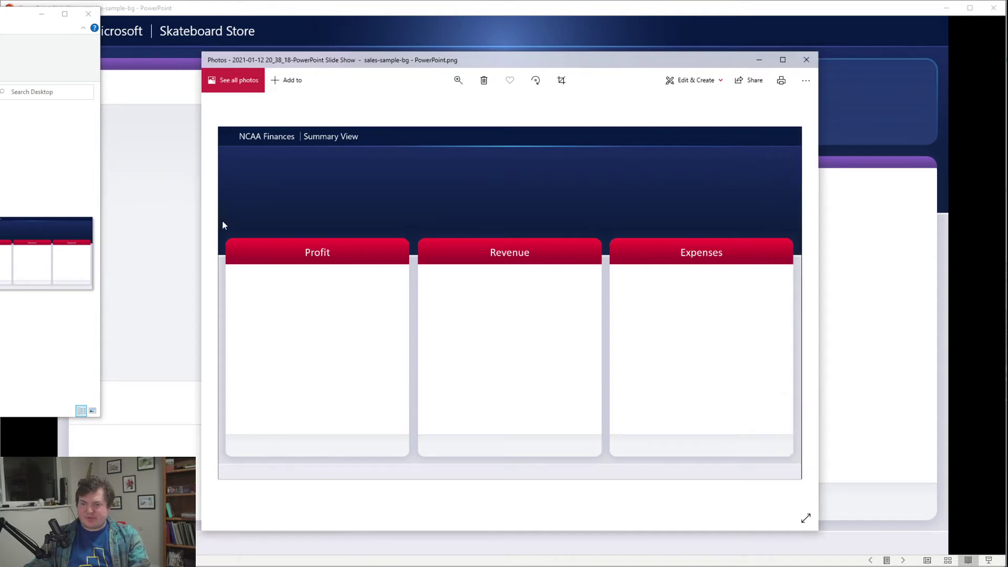
left_click(805, 60)
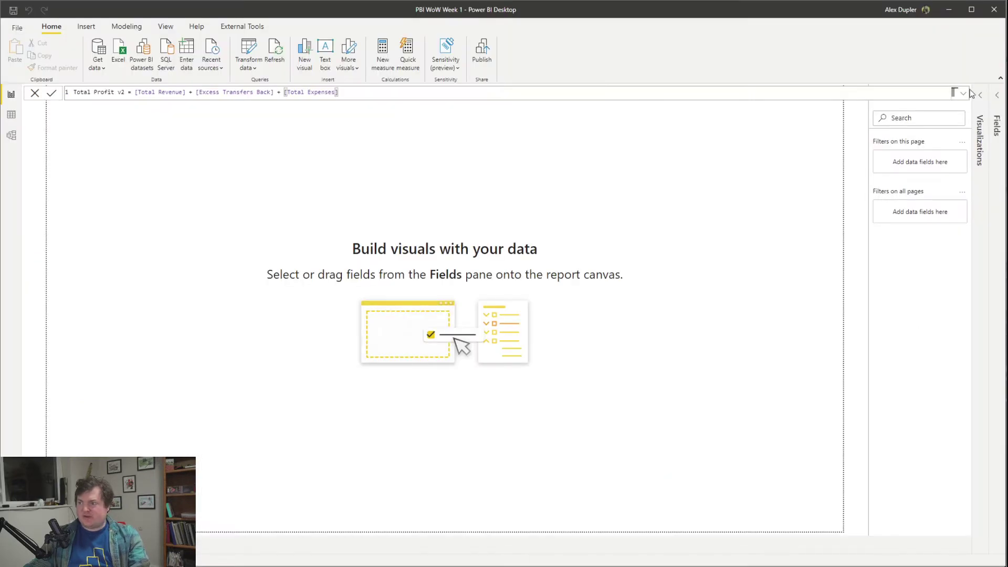
Step: In Power BI, add the saved sales-sample-bg slide capture as the report page's background image
left_click(989, 181)
left_click(934, 205)
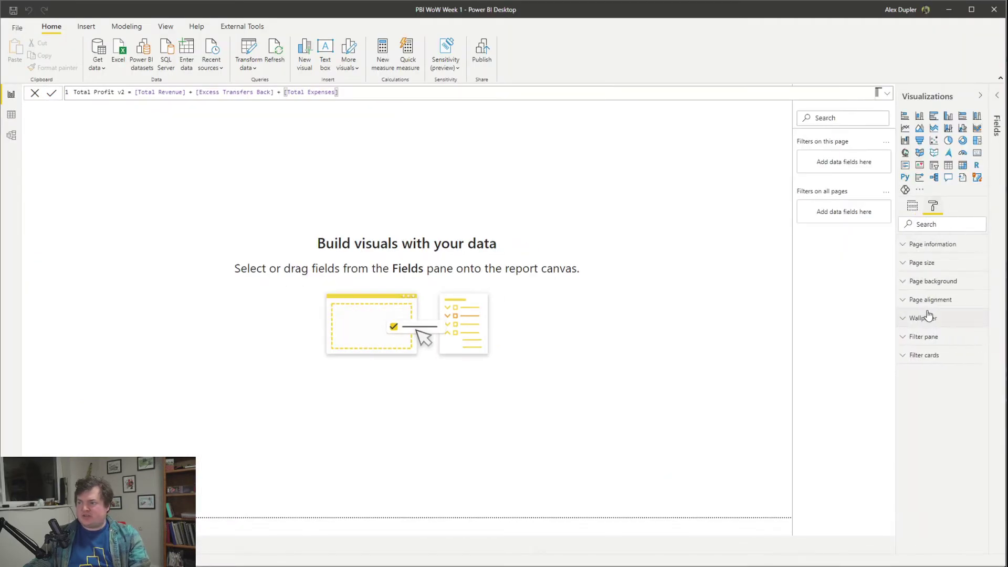
left_click(957, 263)
left_click(956, 284)
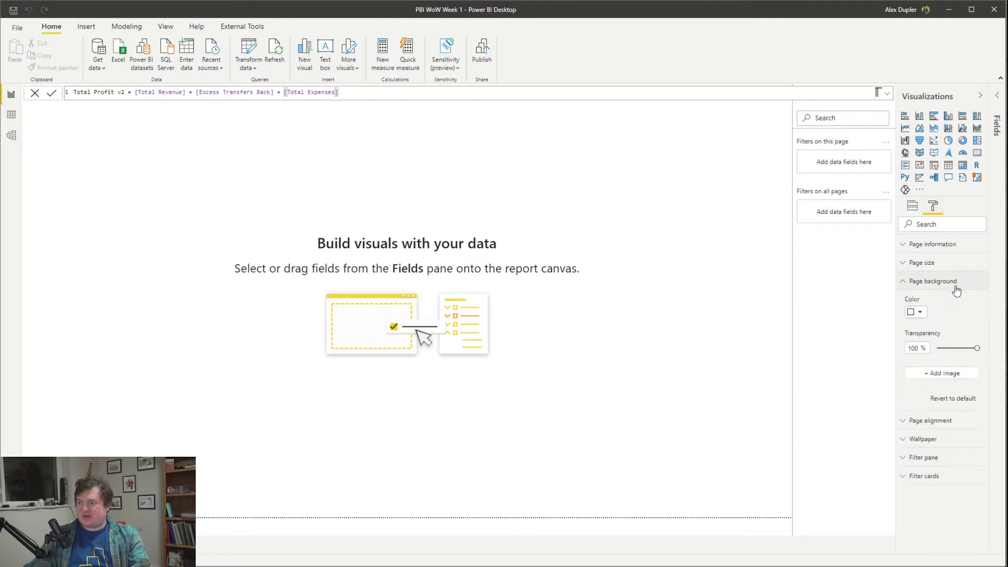
left_click(965, 373)
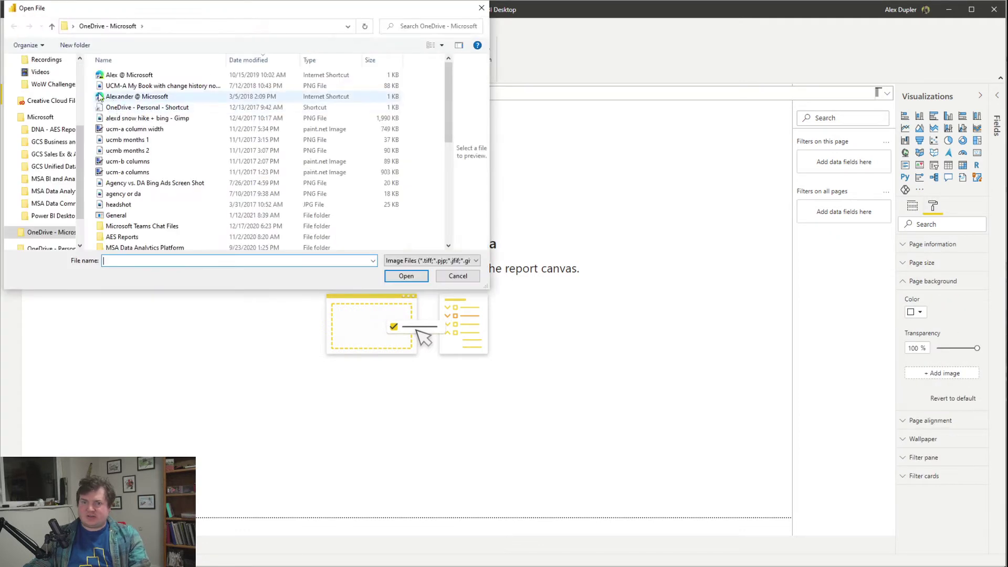
scroll(51, 71, "up", 4)
left_click(46, 69)
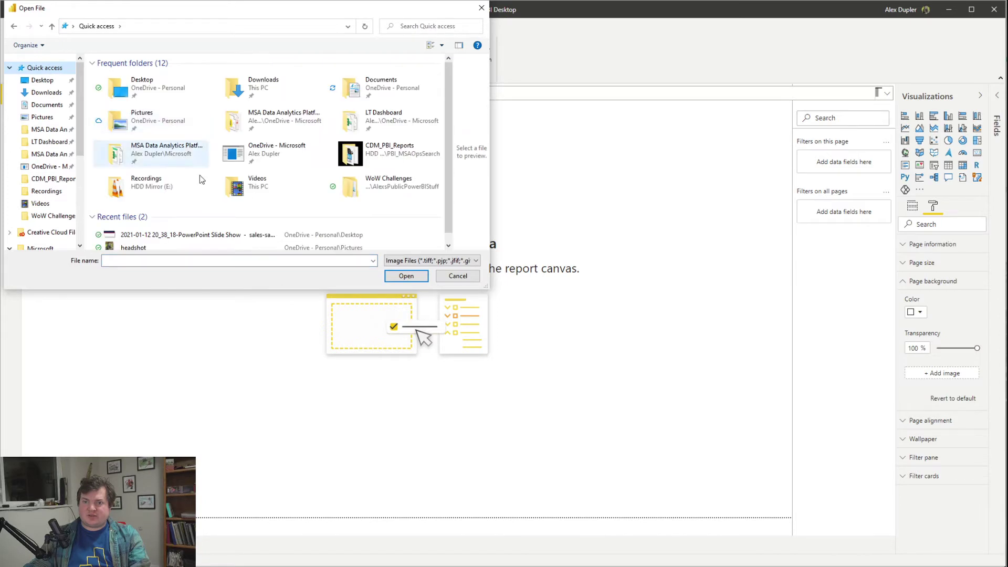
left_click(184, 235)
double_click(184, 235)
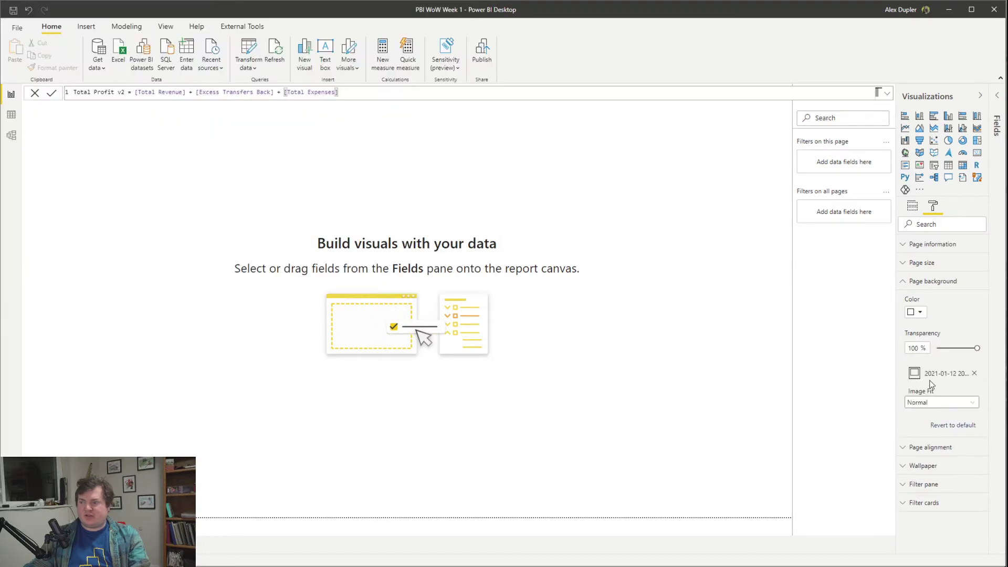
Step: Set the page background's transparency to 0% and its image fit to Fit
left_click(940, 402)
left_click(942, 427)
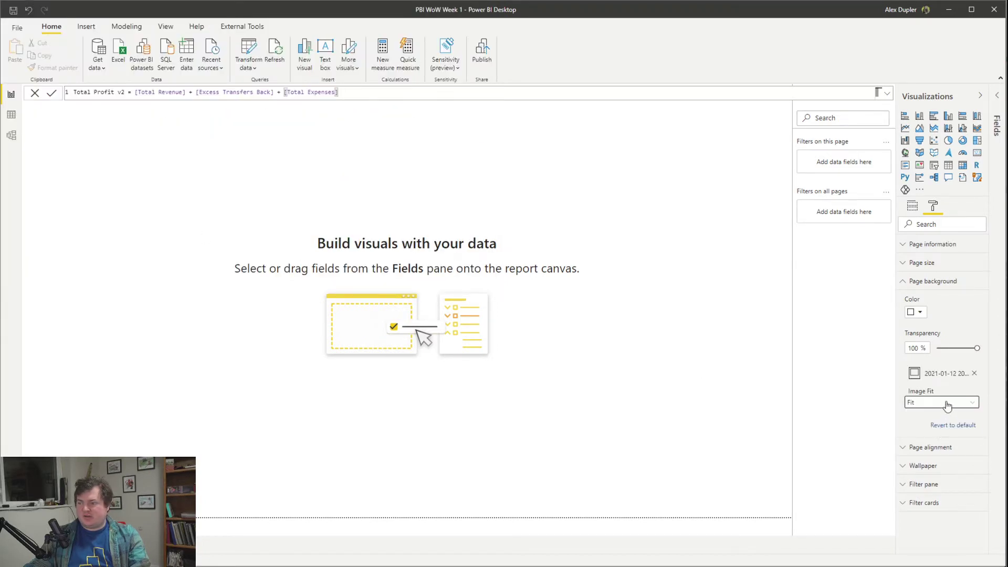
left_click(947, 405)
left_click(933, 441)
left_click_drag(962, 346, 936, 348)
left_click(932, 402)
left_click(938, 427)
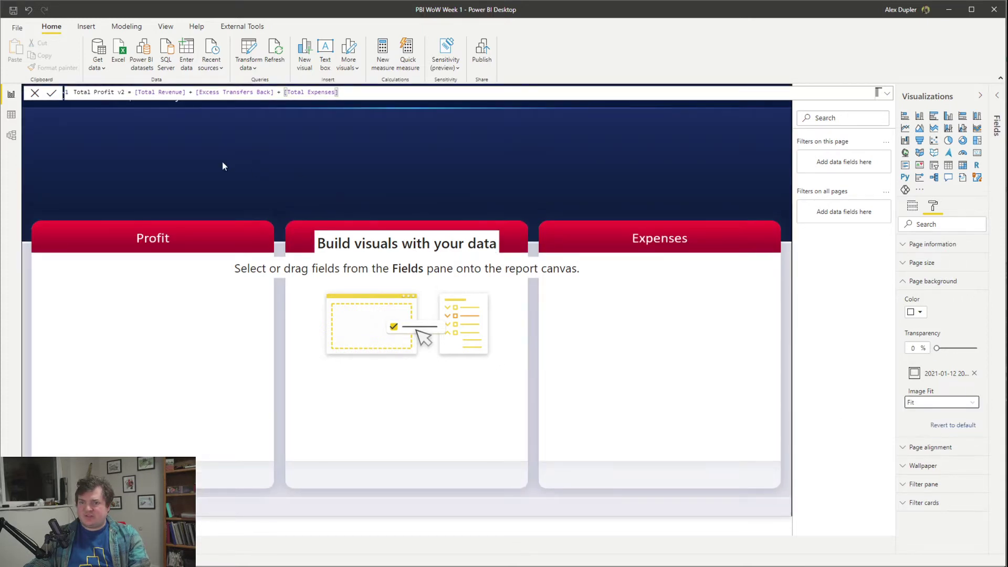
Step: Try the Normal and Fill image fits on the page background, and set it back to Fit
left_click(961, 403)
left_click(934, 418)
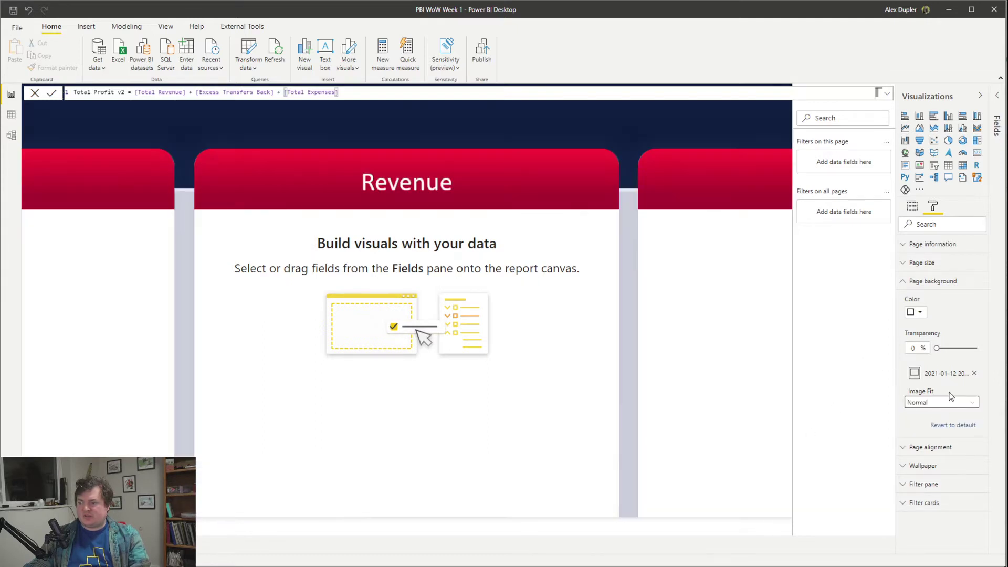
left_click(948, 402)
left_click(924, 441)
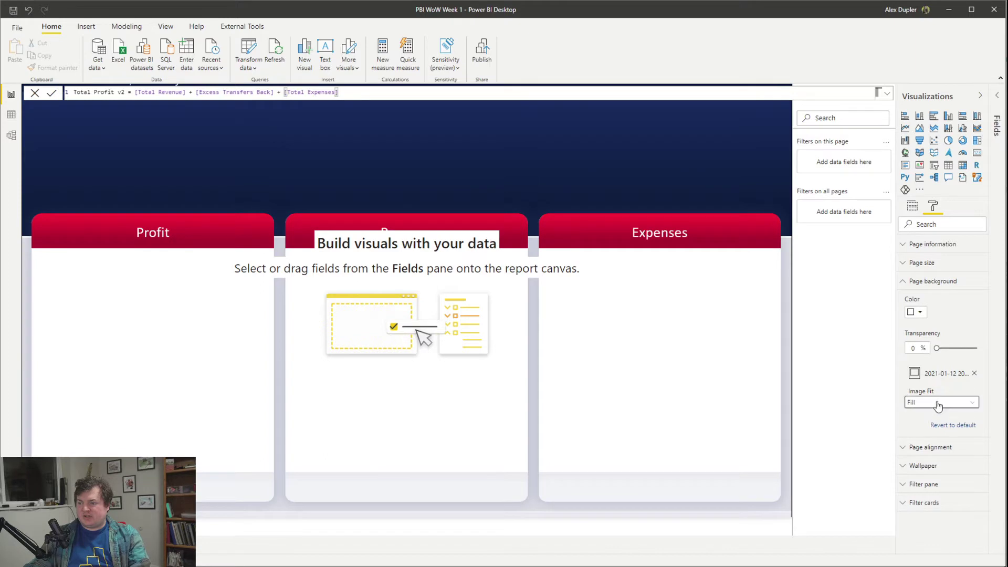
left_click(938, 403)
left_click(928, 426)
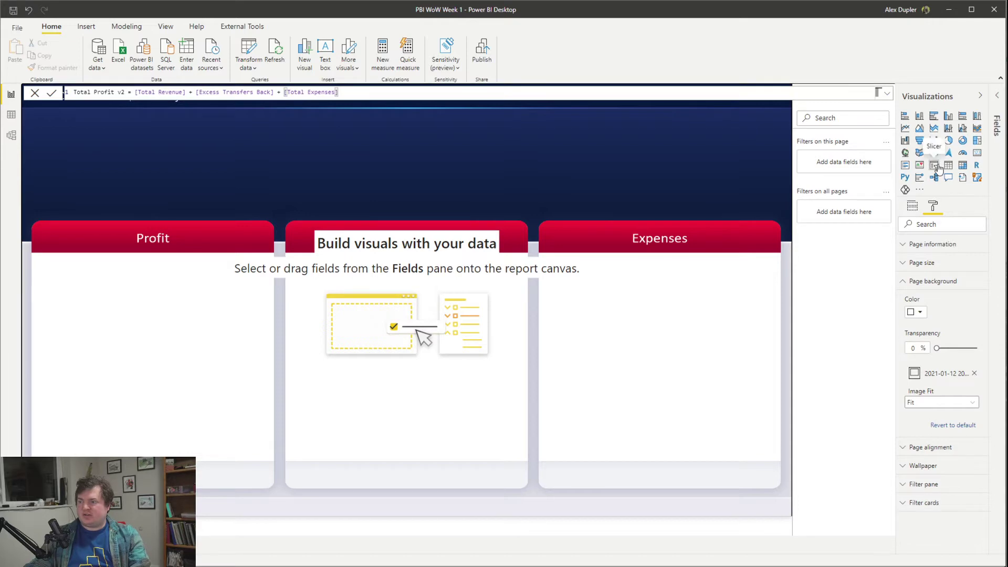
Step: Insert an empty line chart above the Profit header and resize it to the header's width within the dark blue band
left_click(908, 128)
left_click_drag(100, 196, 104, 231)
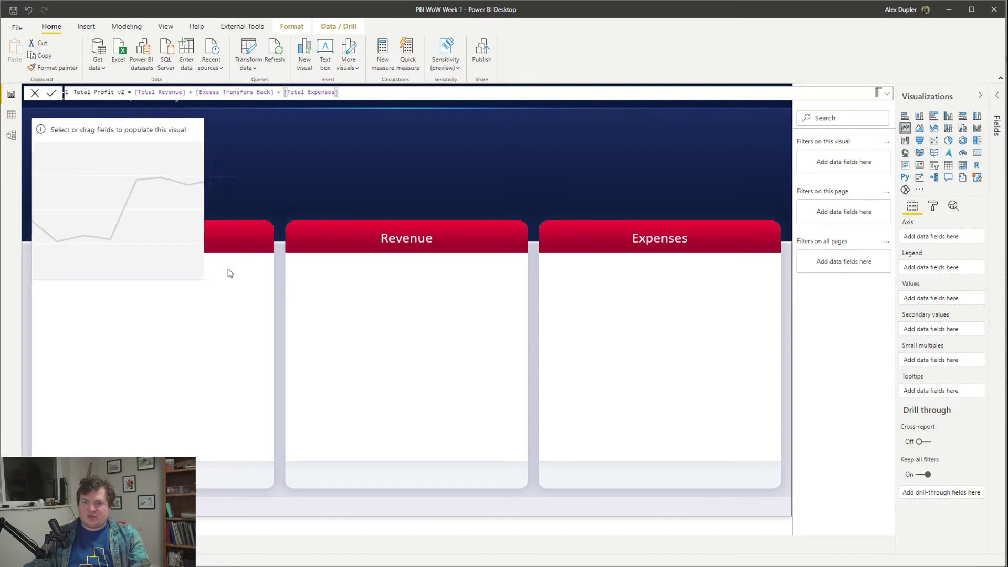
left_click_drag(203, 280, 274, 215)
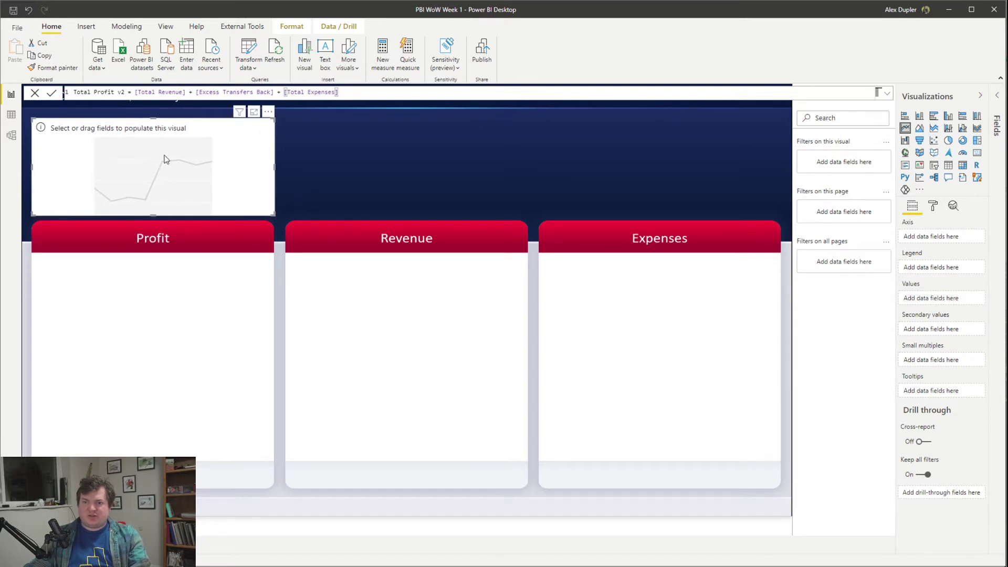
Step: Duplicate the empty line chart twice, placing the copies above the Revenue and Expenses headers
key("ctrl+c")
key("ctrl+v")
left_click_drag(587, 178, 430, 184)
left_click(223, 184)
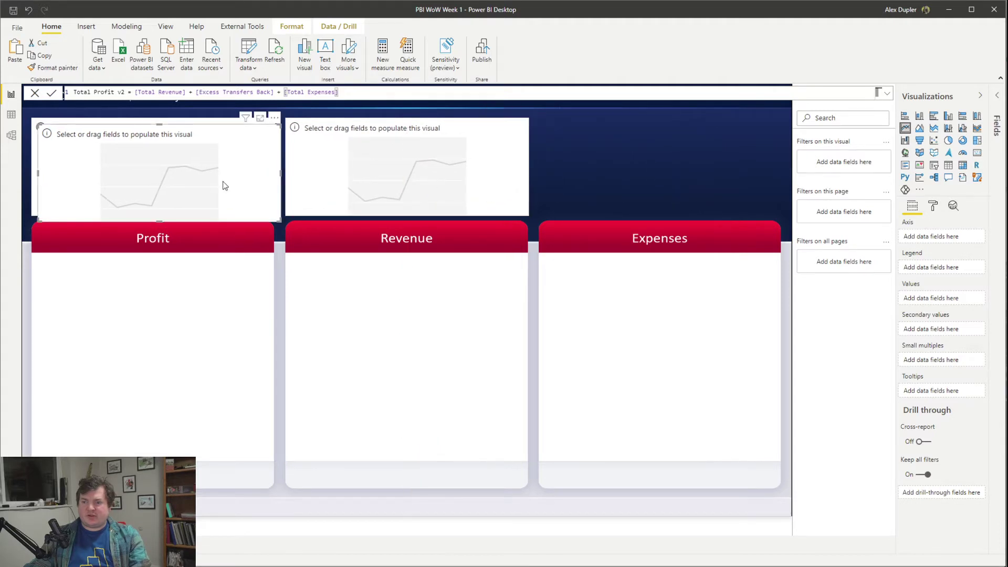
key("ctrl+c")
key("ctrl+v")
left_click_drag(726, 191, 698, 179)
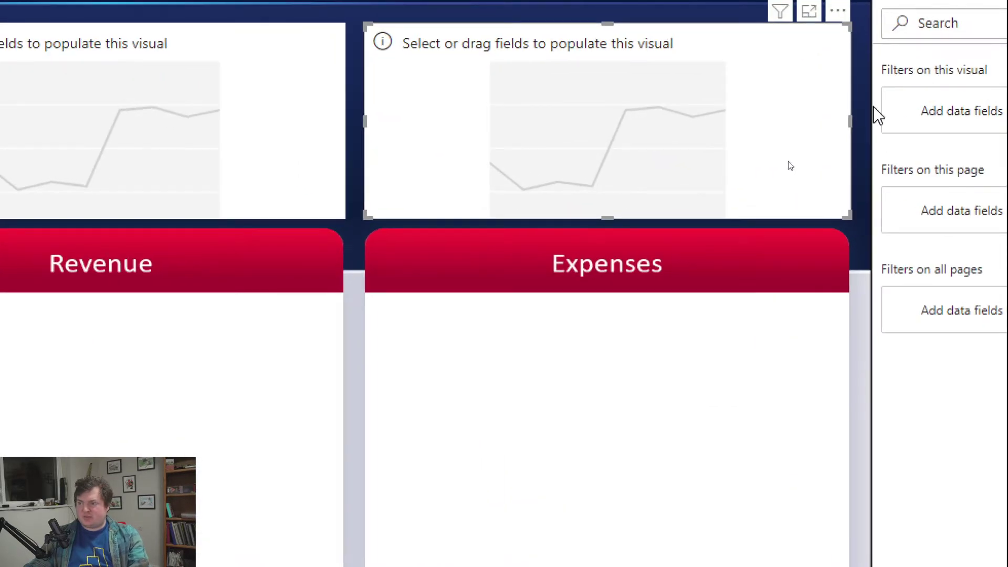
Step: Narrow the line chart above the Expenses header slightly from its outer edge, and reselect the chart
left_click(868, 115)
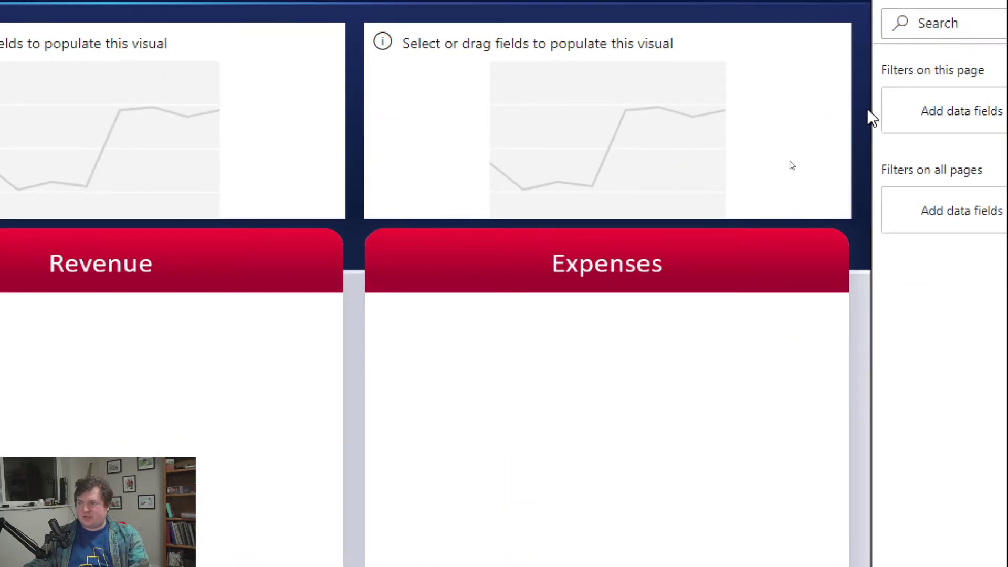
left_click(846, 126)
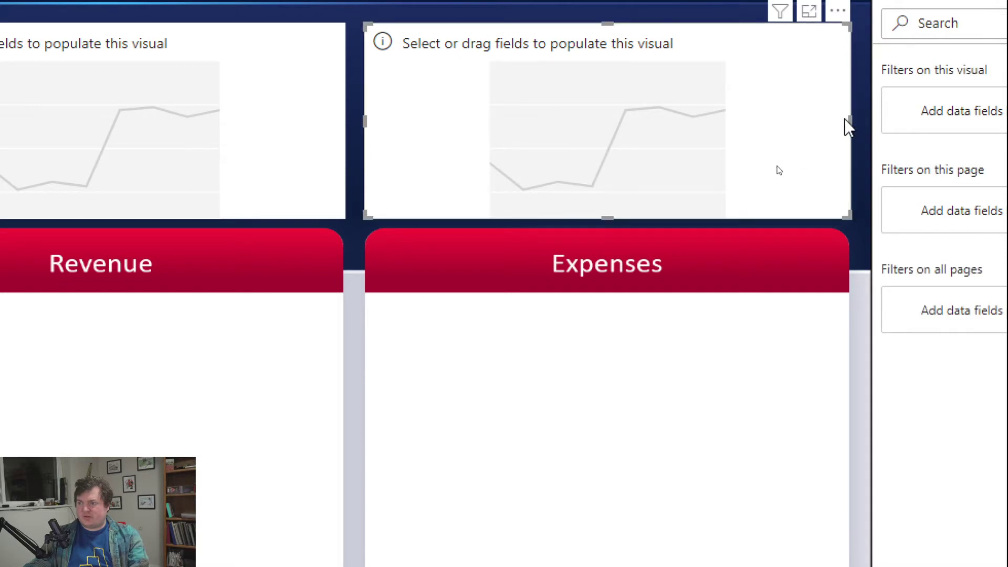
mouse_move(846, 119)
left_mouse_down()
mouse_move(829, 120)
mouse_move(846, 116)
left_mouse_up()
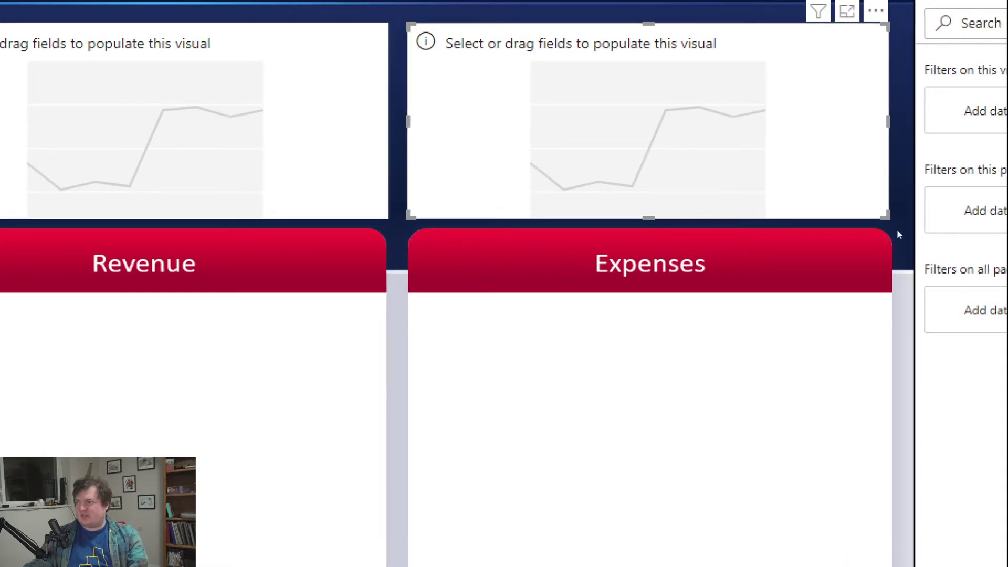
left_click(731, 223)
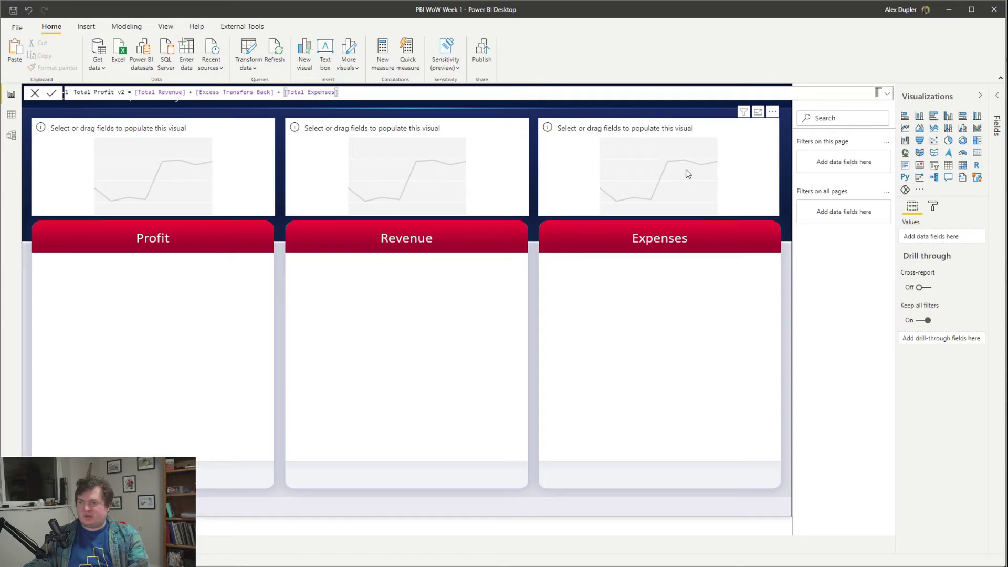
left_click(538, 173)
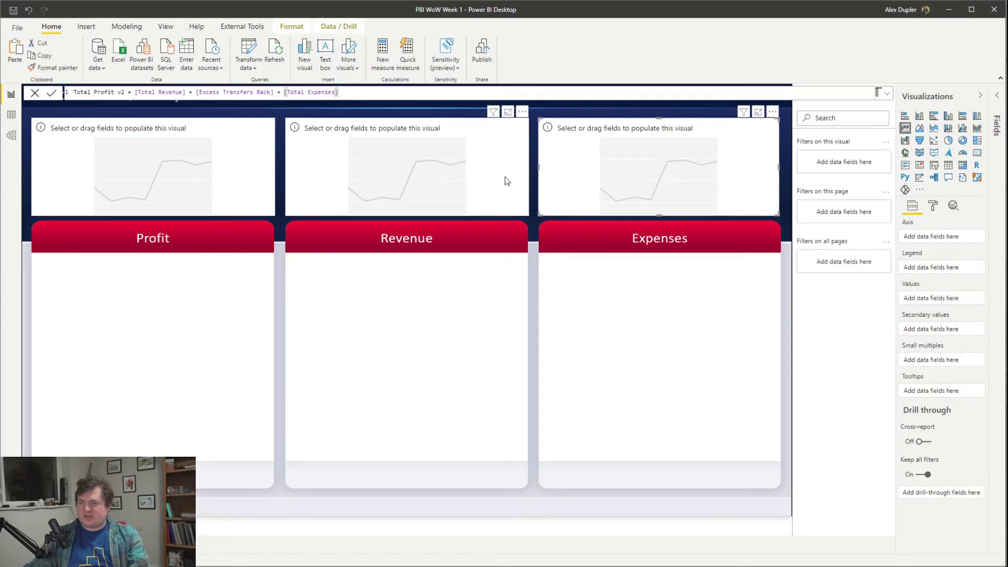
Step: Put the Date table's Year field on the axis of the line chart above the Expenses header
left_click(997, 96)
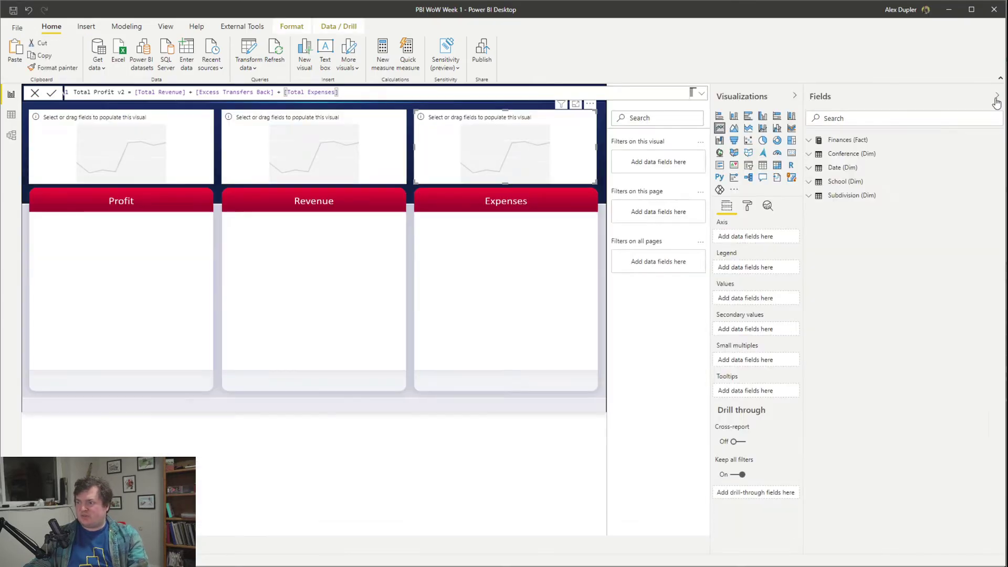
left_click(836, 167)
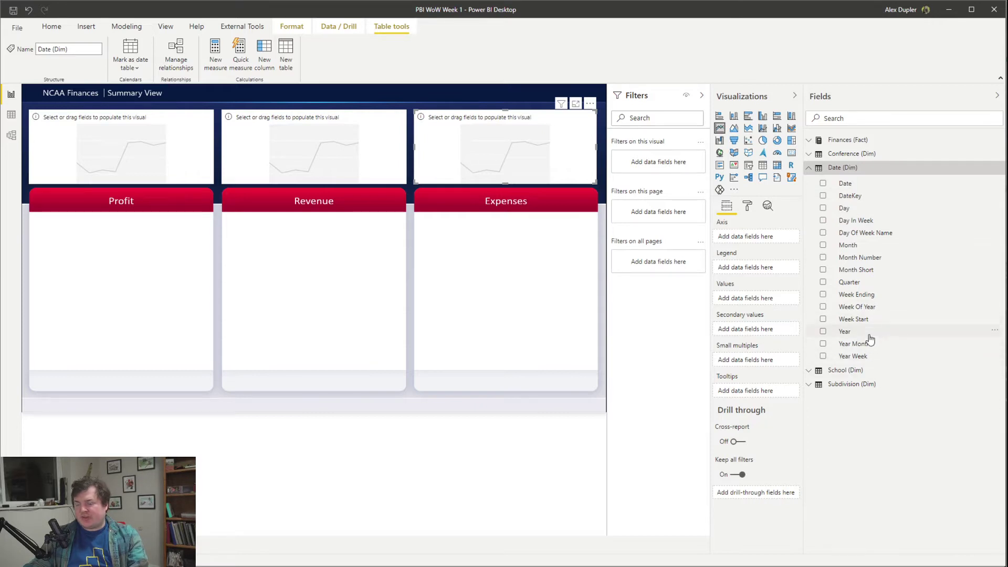
left_click_drag(848, 329, 782, 243)
left_click(357, 150)
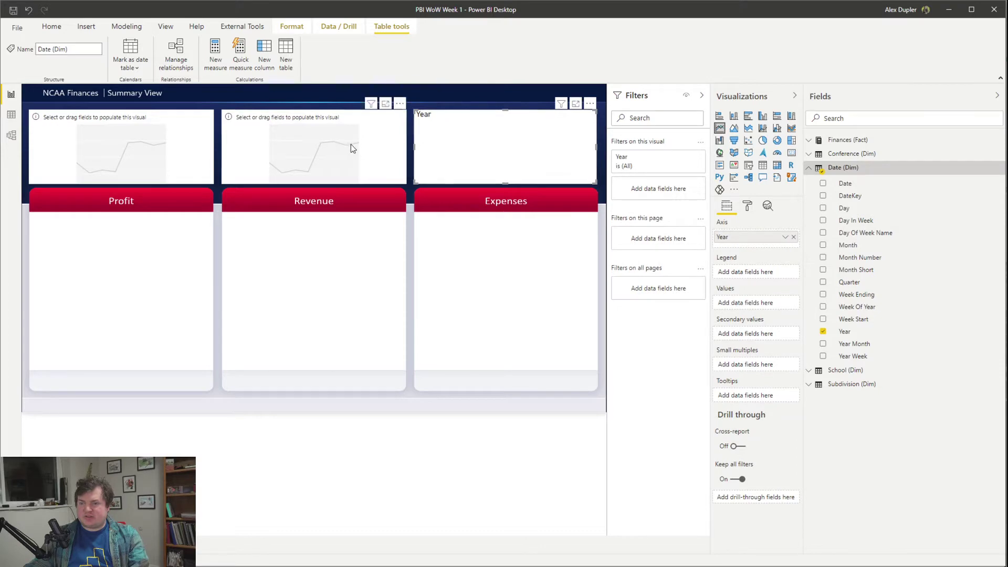
Step: Undo the Year axis assignment and the two line chart duplications above the Revenue and Expenses headers
key("ctrl+z")
key("ctrl+z")
key("ctrl+z")
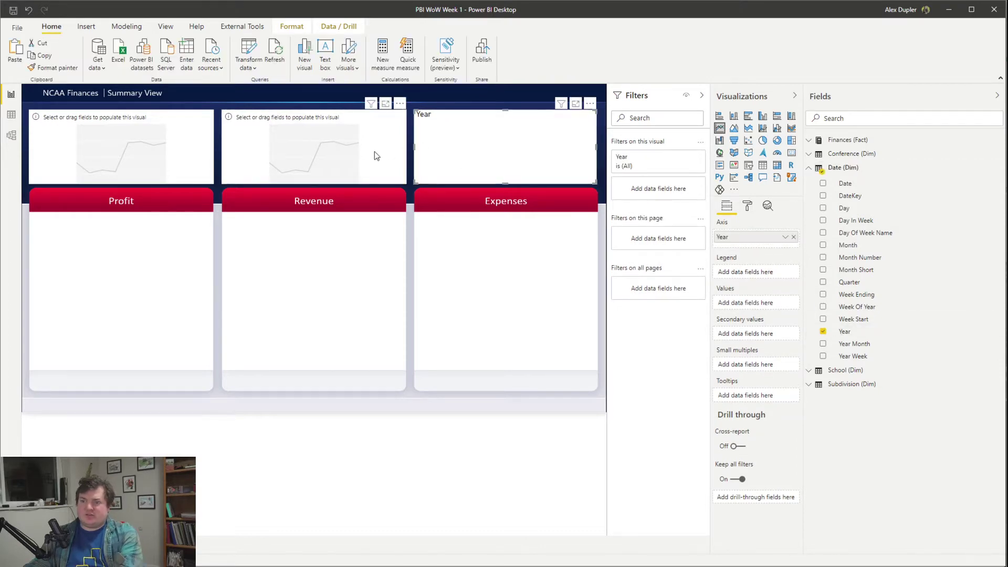
Step: Plot Total Profit by Year in the line chart above the Profit header
left_click(135, 163)
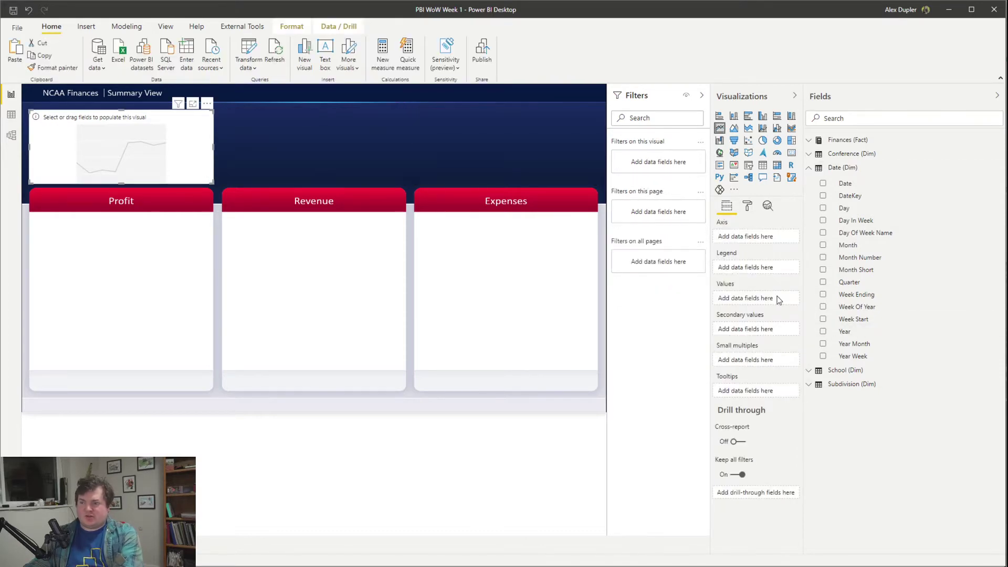
left_click(857, 334)
left_click_drag(857, 334, 756, 237)
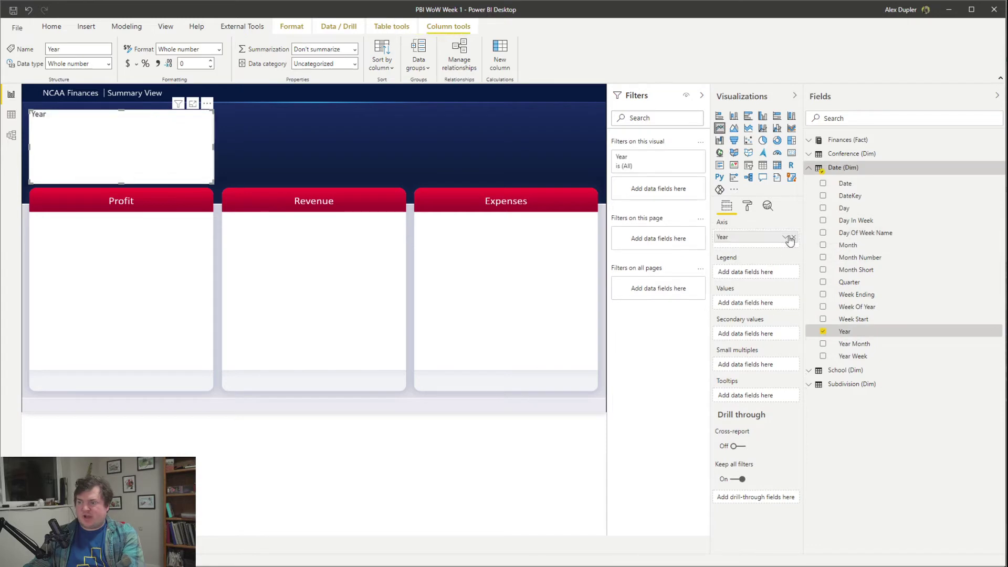
left_click(819, 169)
left_click(818, 141)
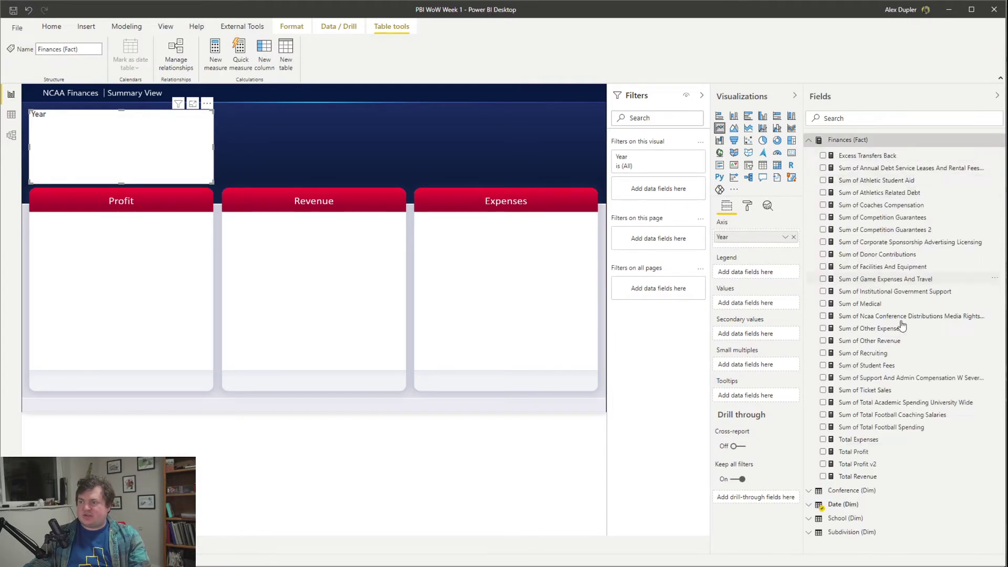
left_click_drag(875, 458, 773, 307)
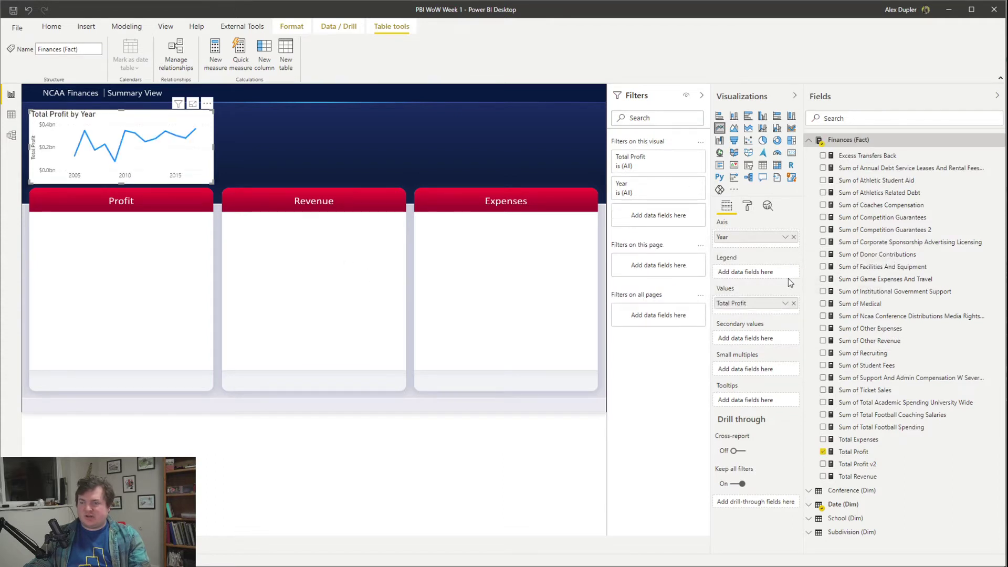
left_click(819, 140)
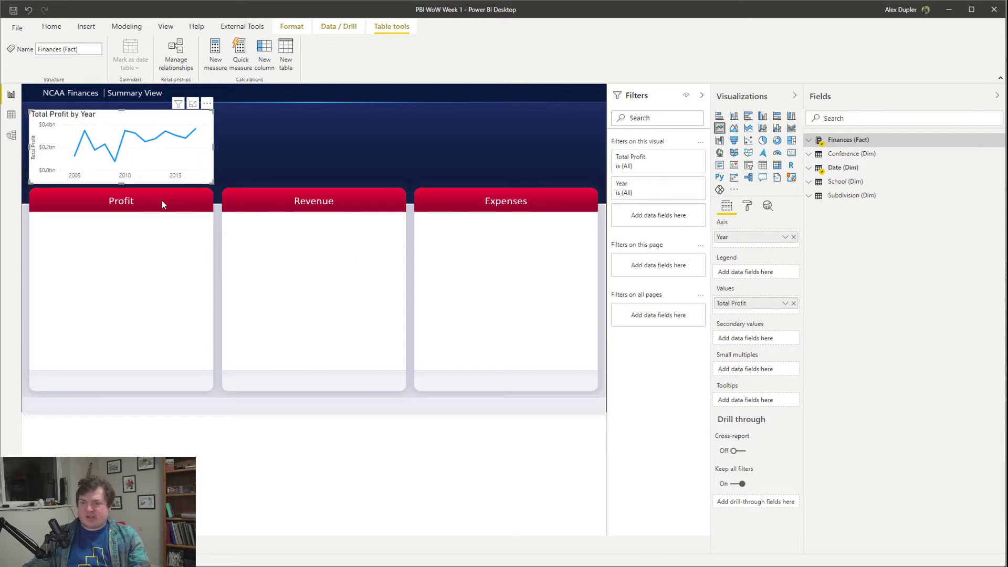
Step: Turn off the profit line chart's background and its Y-axis gridlines
left_click(747, 206)
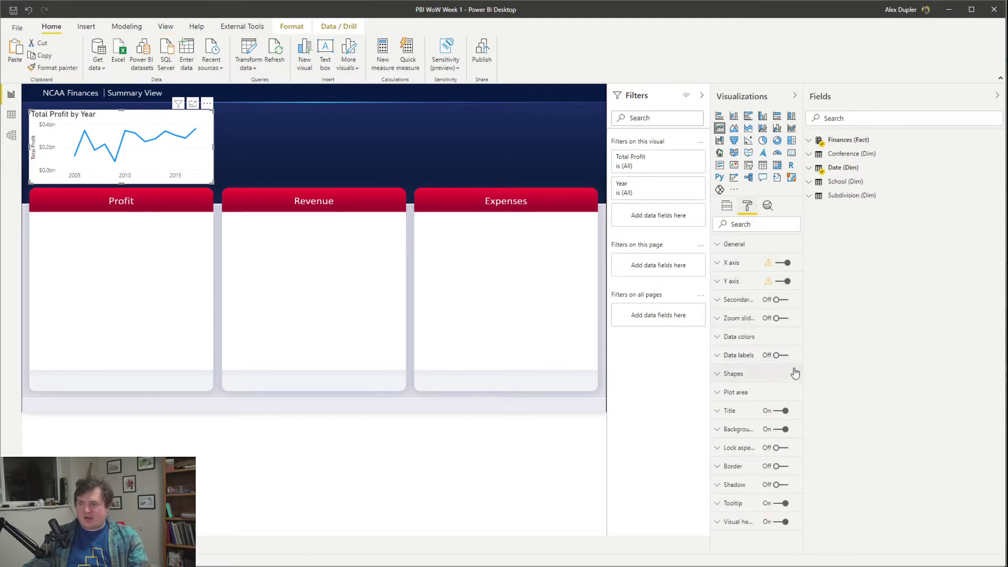
left_click(780, 429)
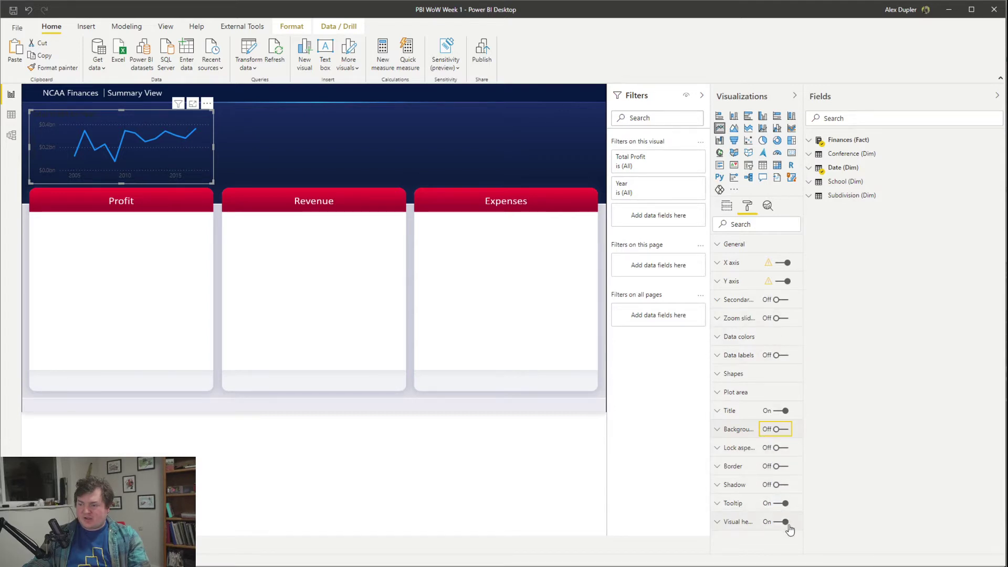
left_click(737, 282)
left_click(743, 264)
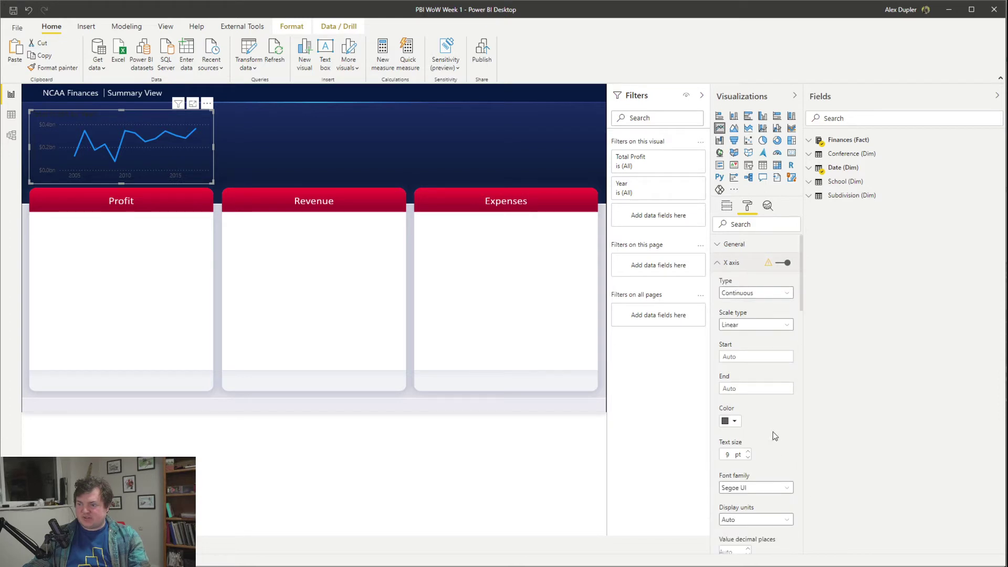
scroll(773, 426, "down", 4)
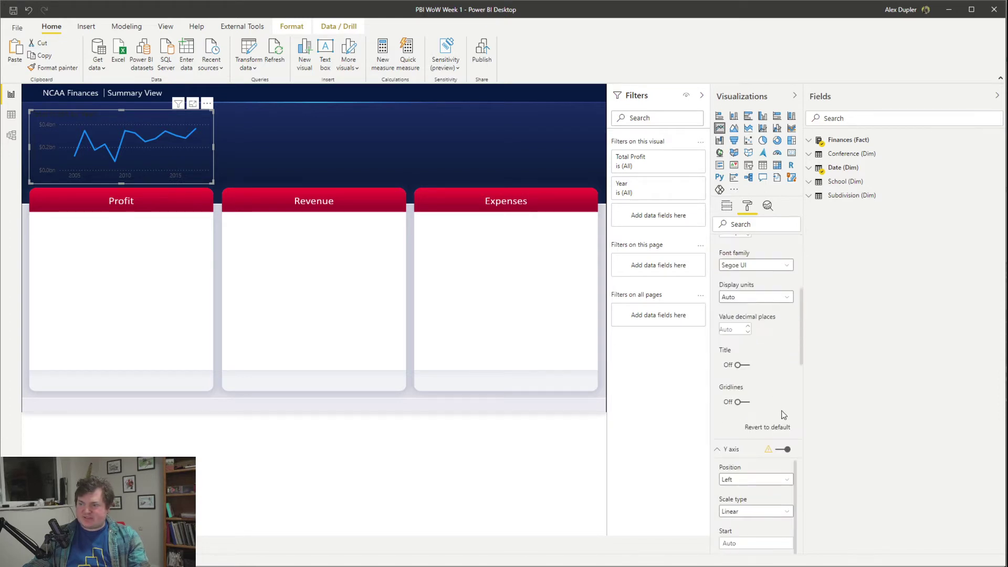
left_click(739, 364)
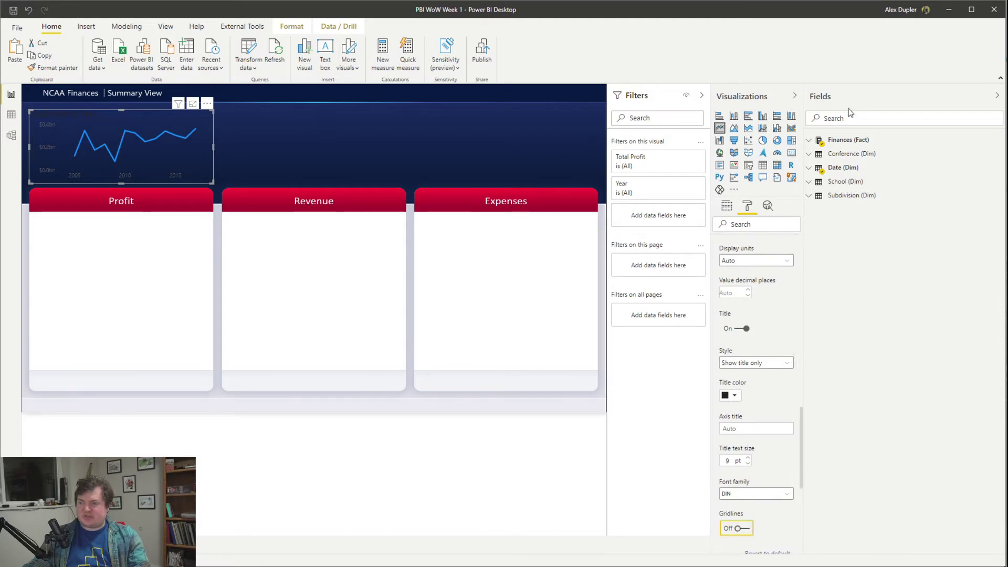
Step: Collapse the Fields and Filters panes to enlarge the report canvas
left_click(880, 105)
left_click(887, 97)
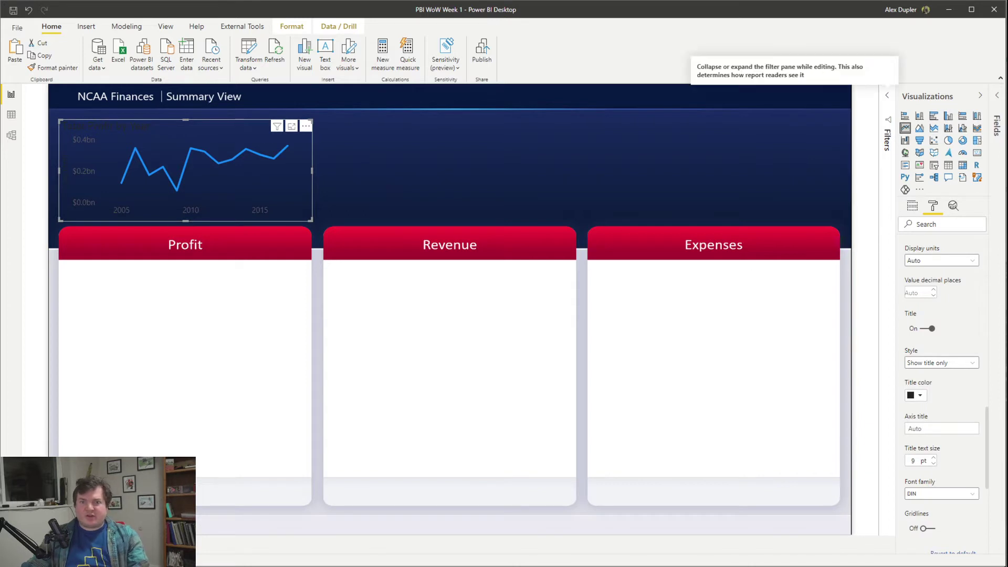
left_click(41, 14)
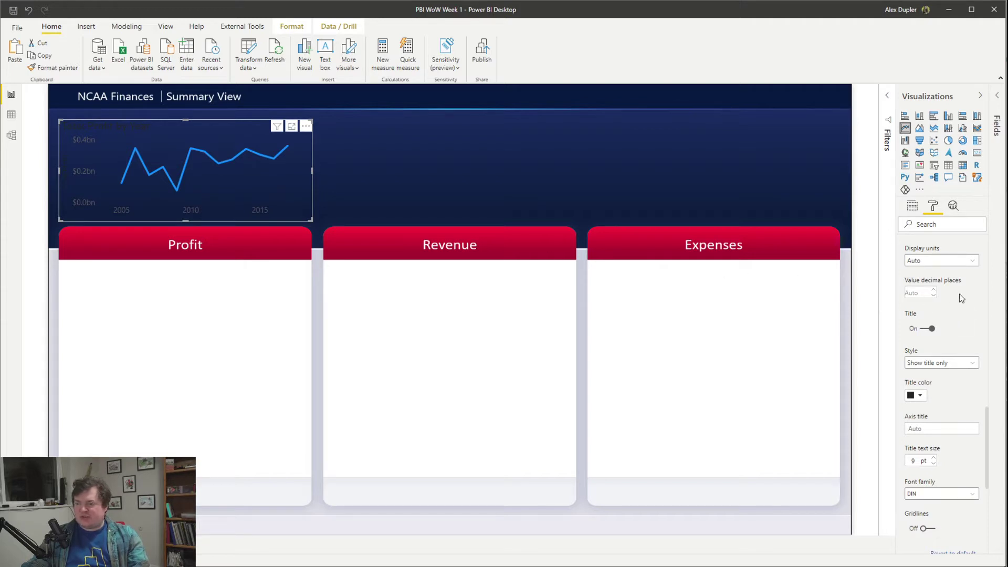
Step: Try the red, orange, magenta and yellow theme colors on the Total Profit line
left_click(912, 206)
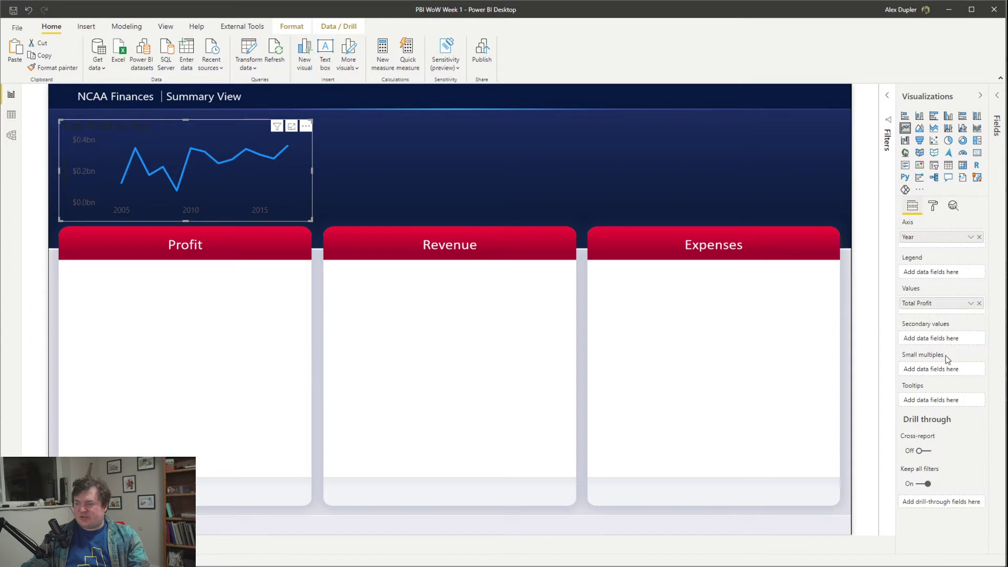
left_click(933, 206)
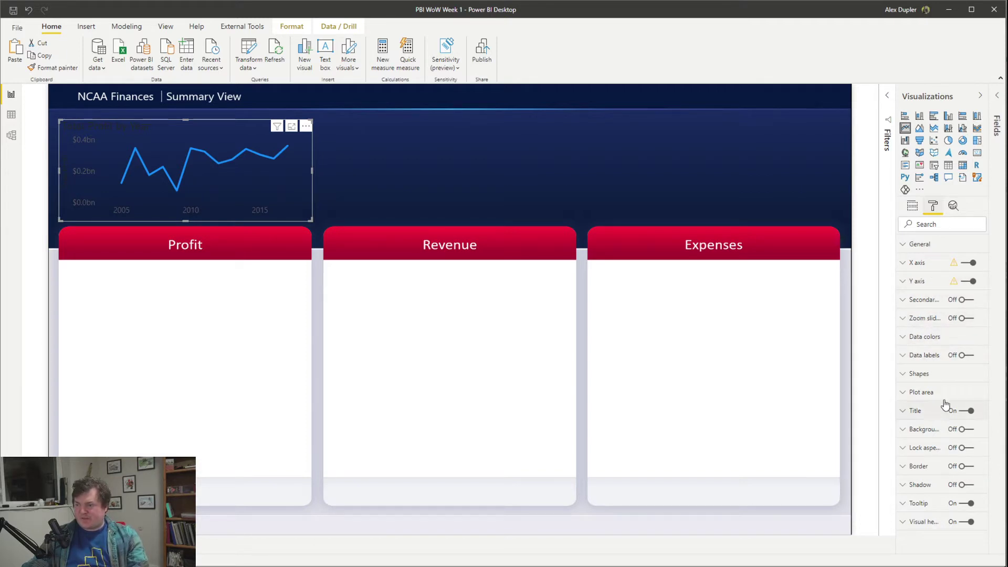
left_click(945, 338)
left_click(917, 368)
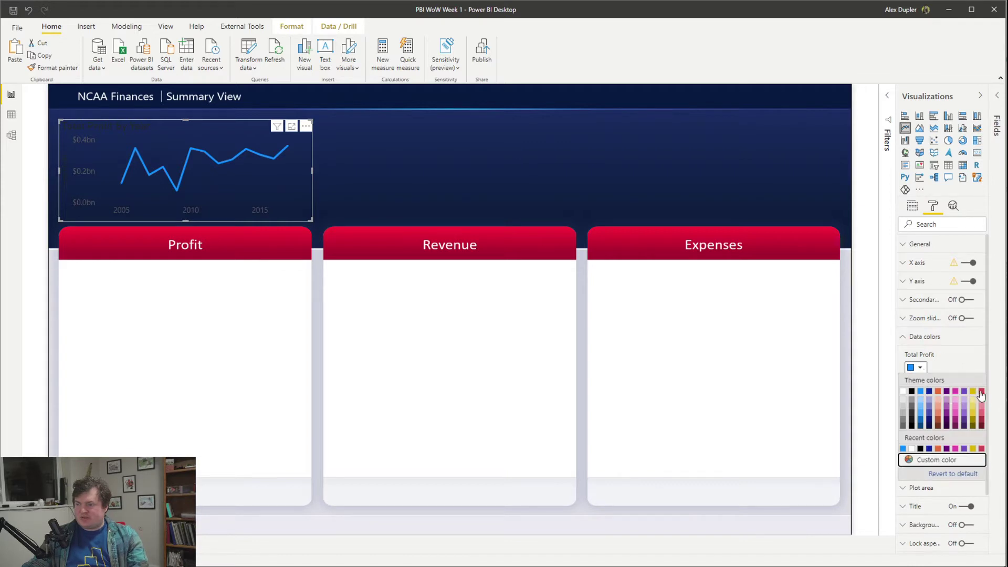
left_click(980, 391)
left_click(919, 369)
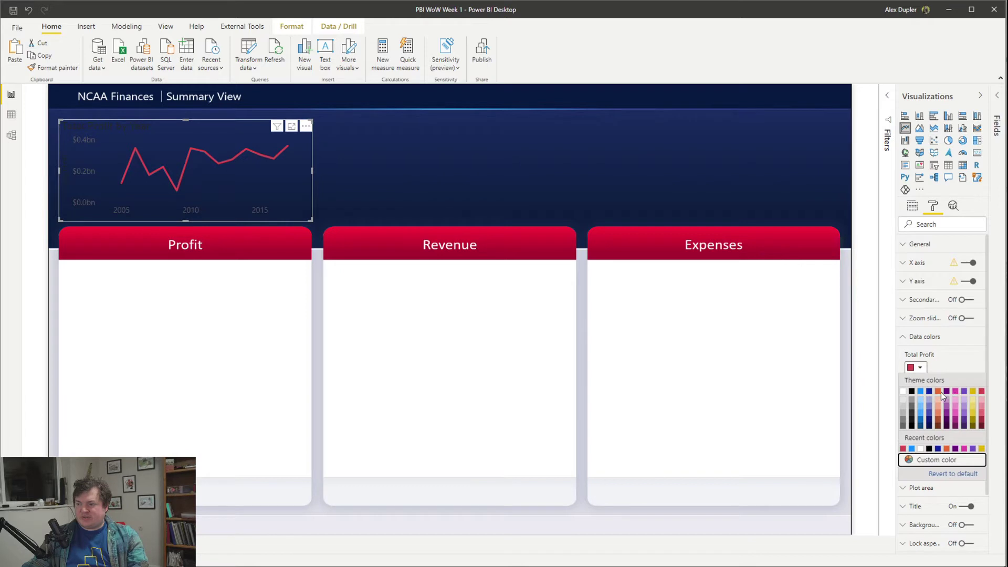
left_click(938, 392)
left_click(917, 369)
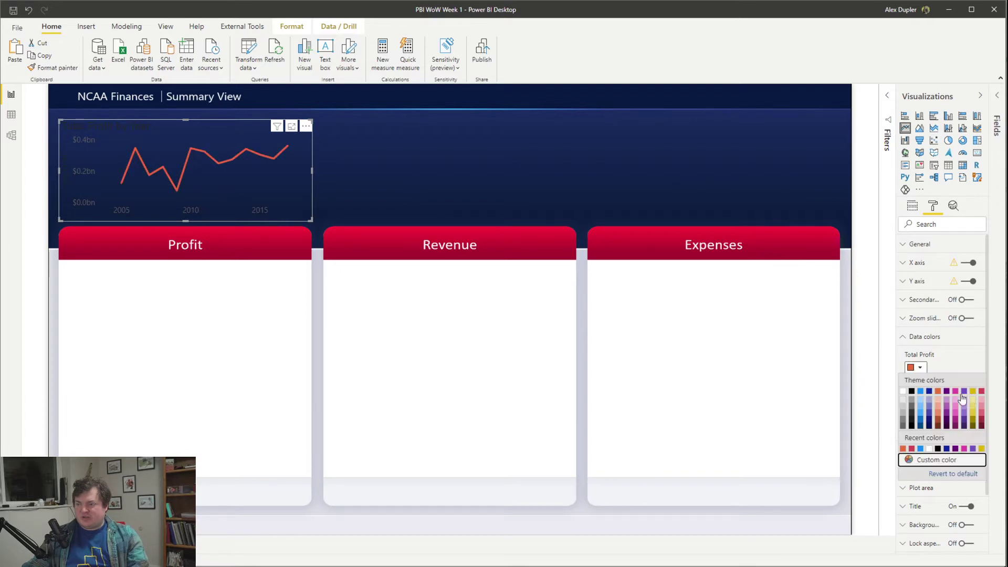
left_click(956, 393)
left_click(925, 371)
left_click(973, 397)
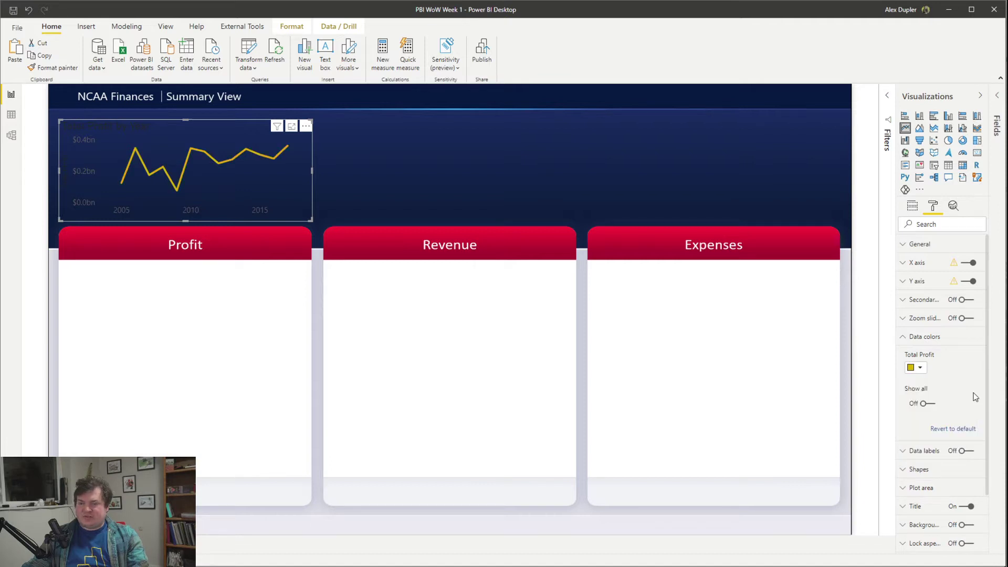
Step: Set the Total Profit line's data color to white
left_click(919, 370)
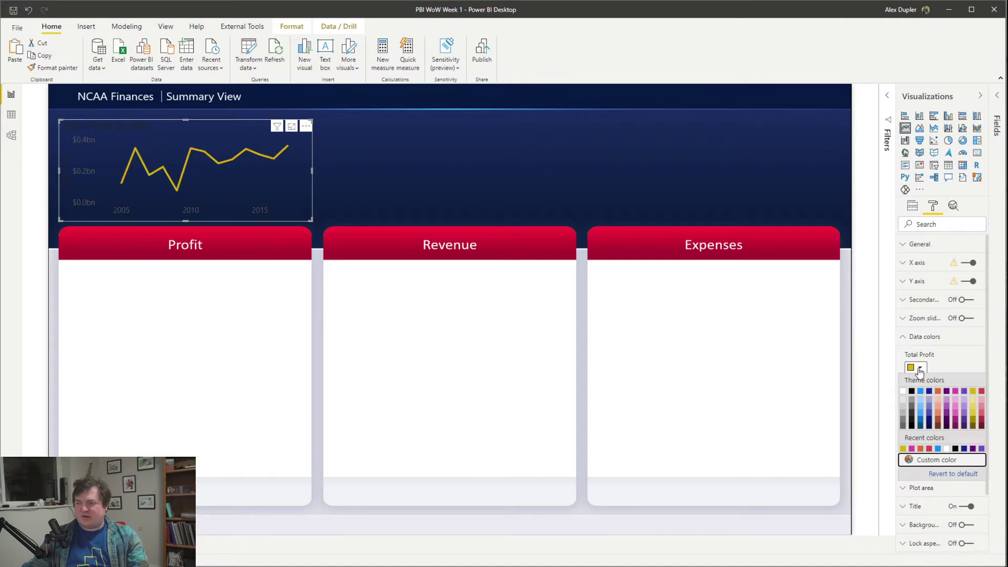
left_click(903, 392)
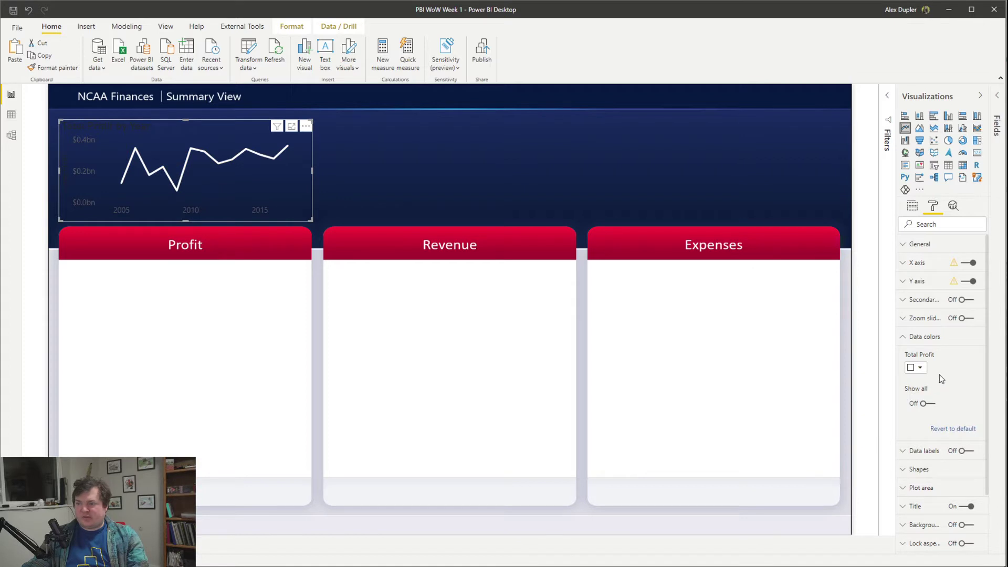
left_click(929, 337)
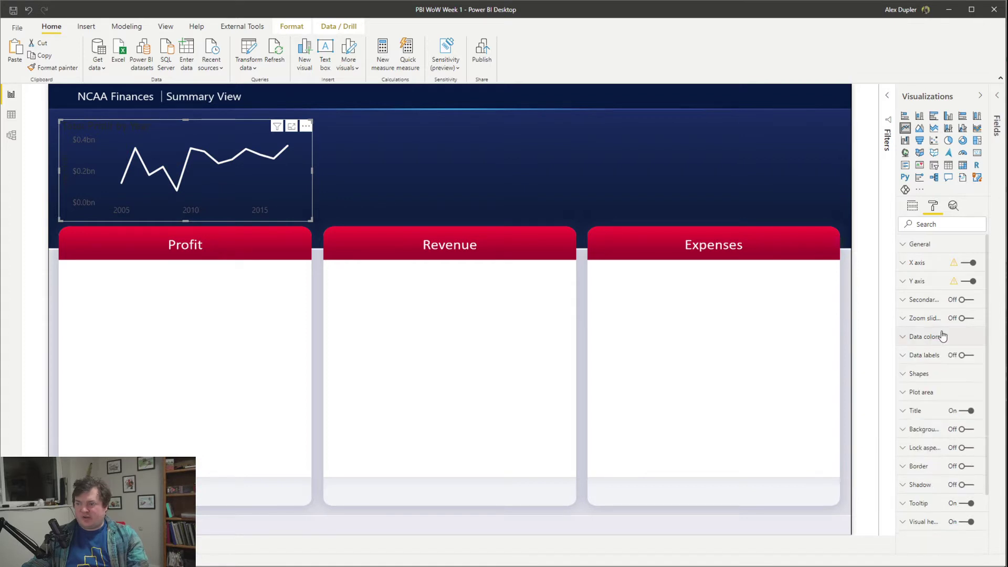
Step: Turn off the Y-axis title of the profit line chart
left_click(914, 284)
scroll(958, 397, "down", 3)
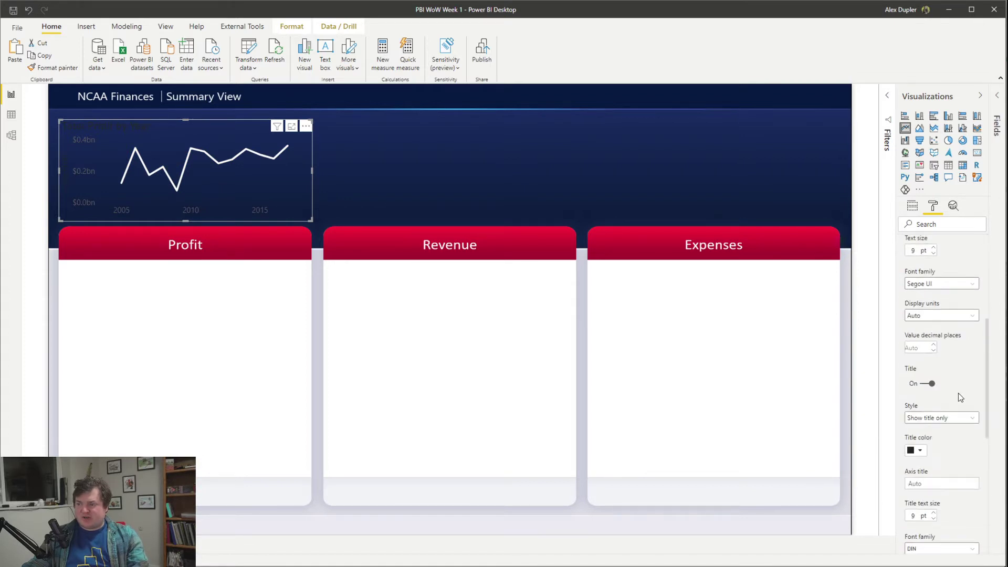
left_click(919, 450)
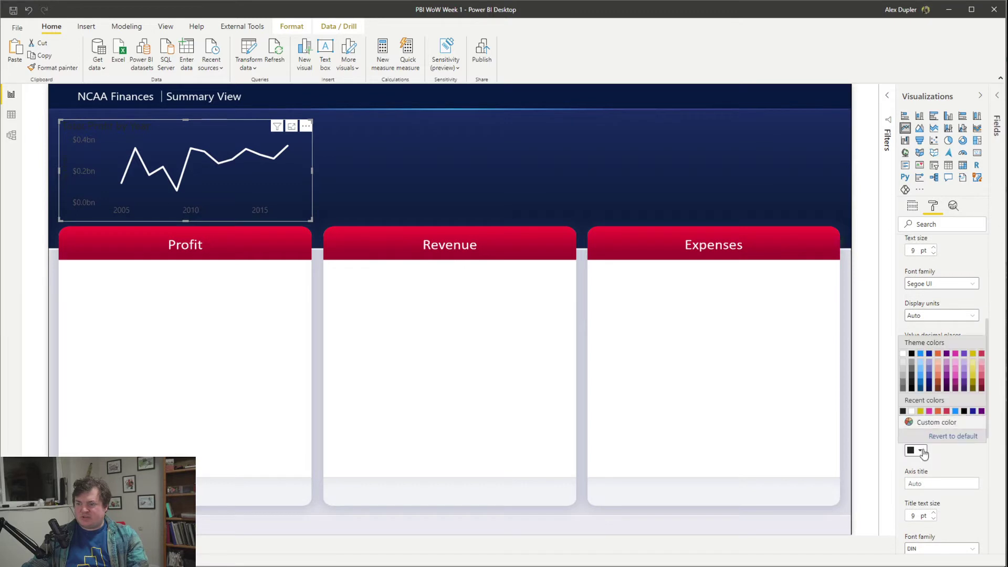
left_click(919, 450)
left_click(929, 383)
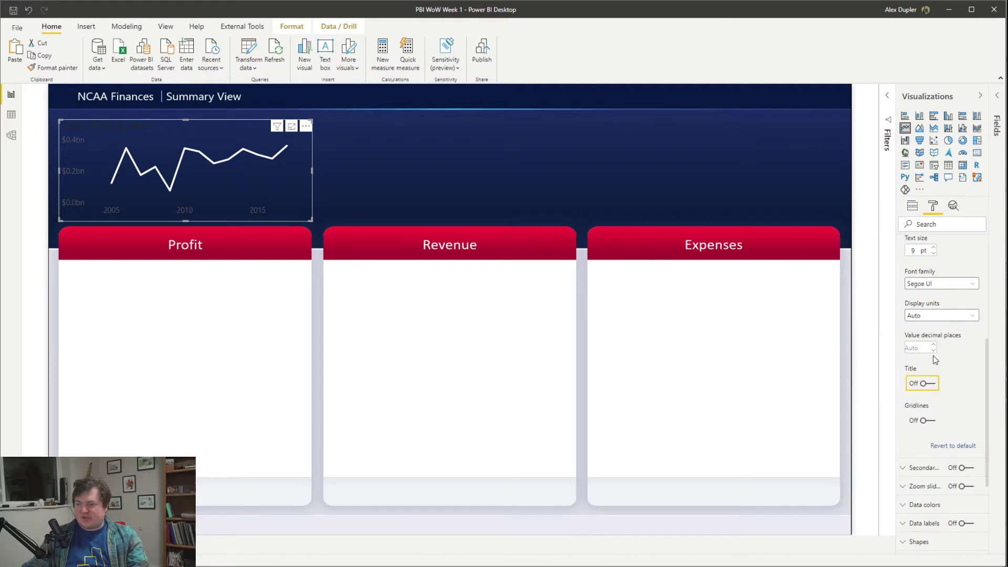
Step: Set the profit chart's Y-axis display units to Millions
scroll(952, 354, "up", 2)
scroll(951, 355, "down", 2)
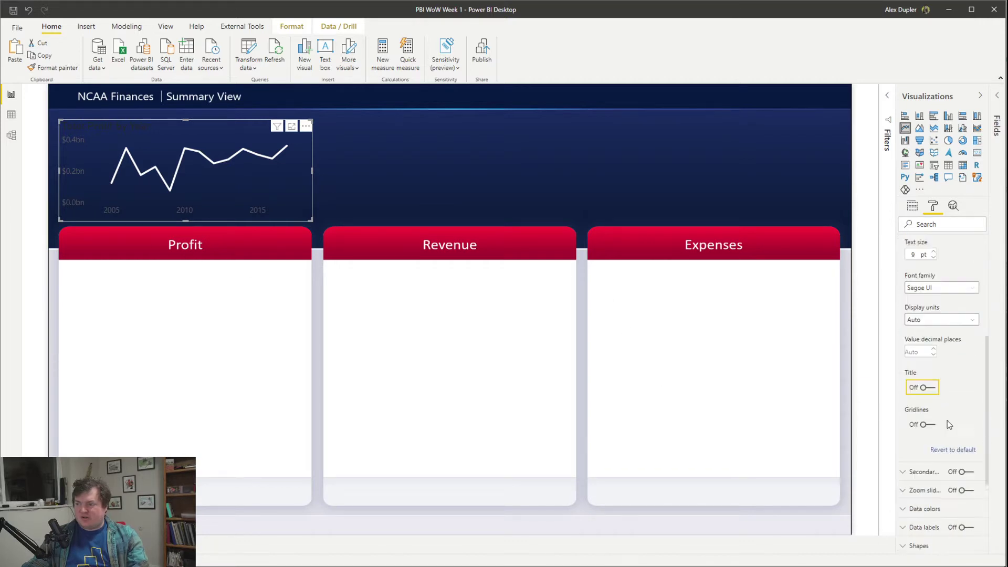
left_click(938, 315)
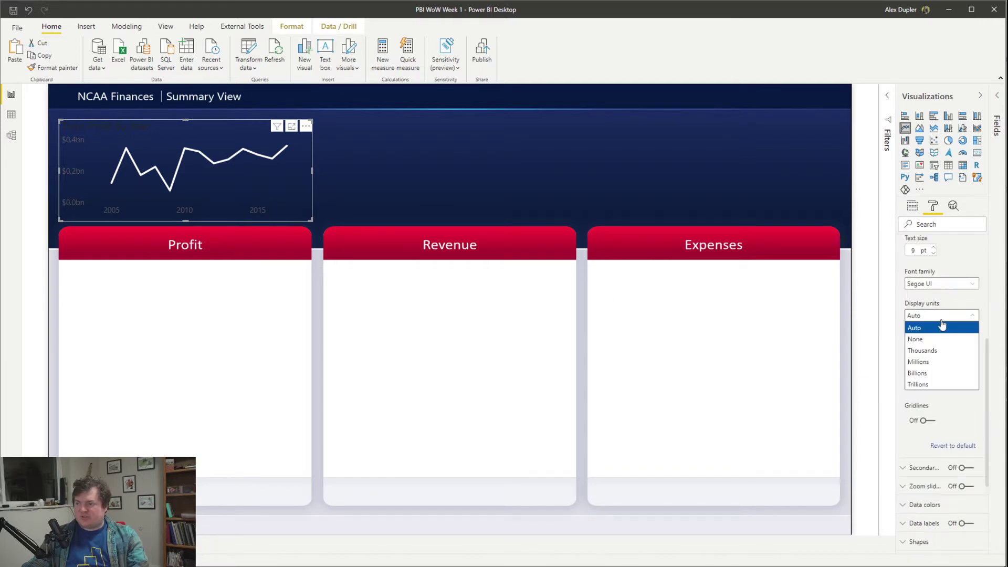
left_click(937, 362)
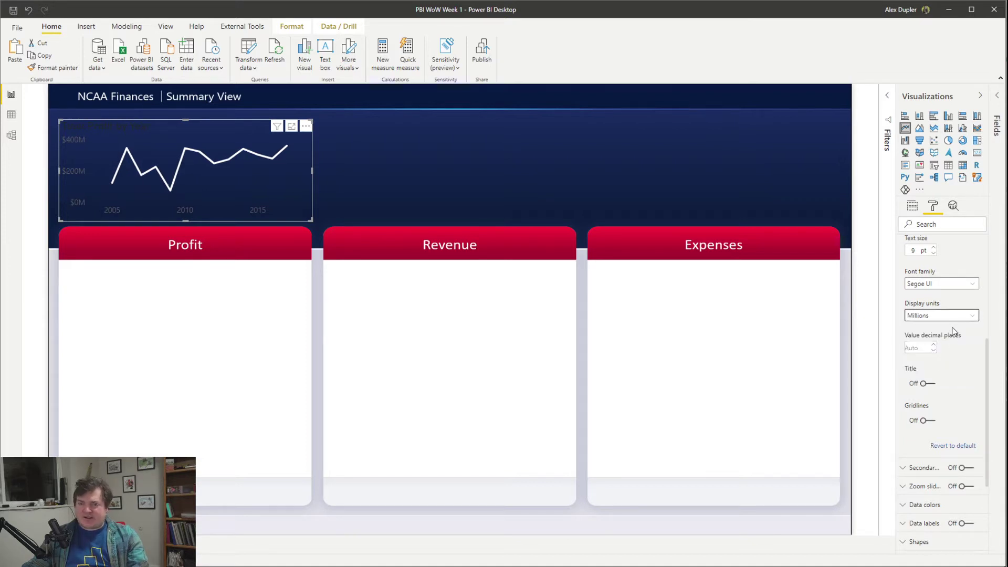
Step: Set the Y-axis label color of the profit line chart to white
scroll(953, 336, "up", 5)
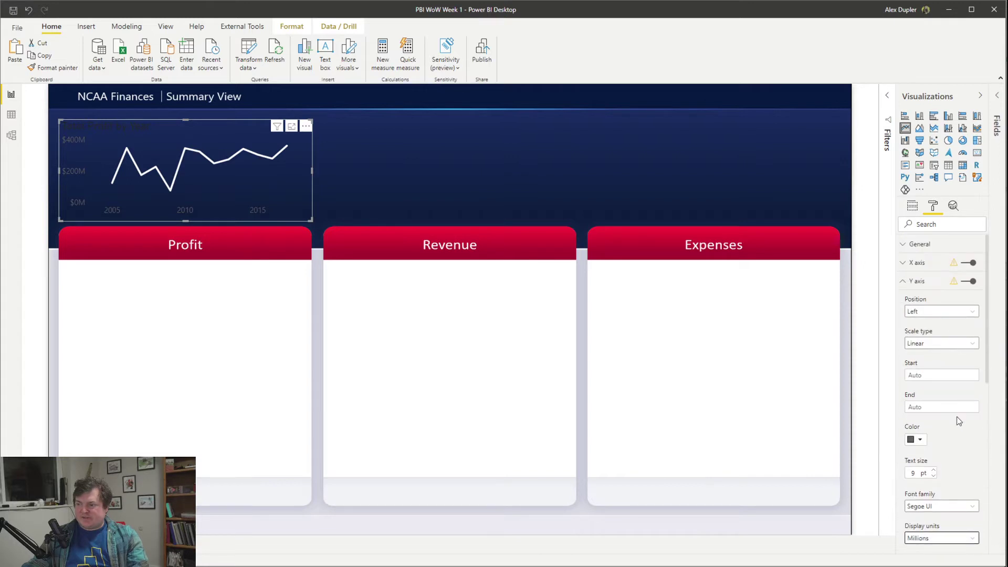
scroll(962, 394, "down", 5)
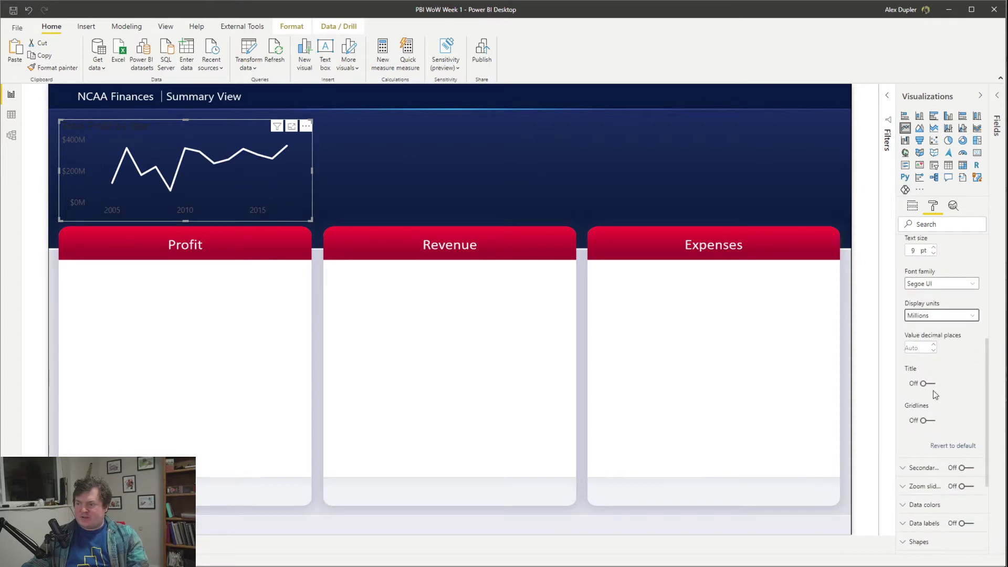
scroll(939, 399, "up", 5)
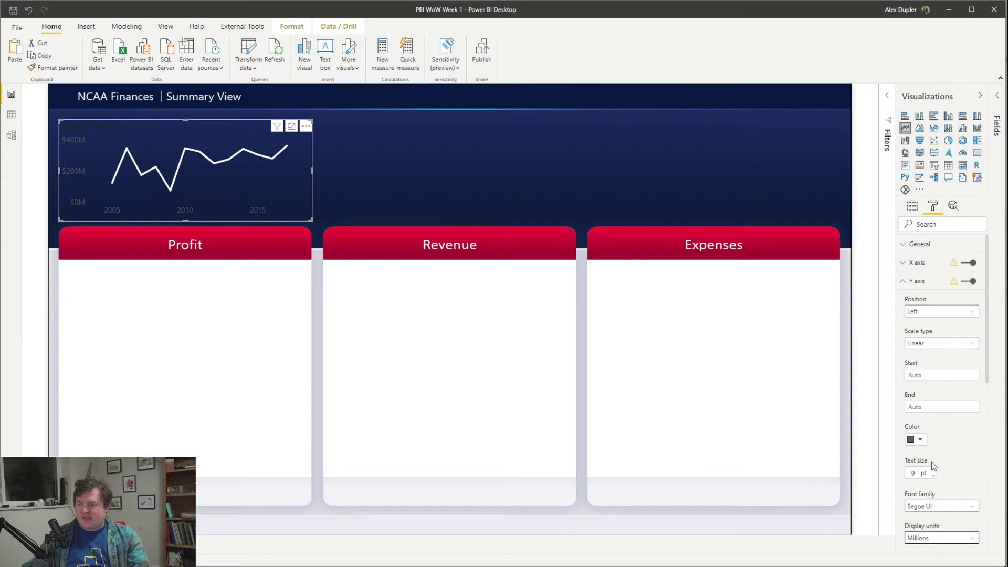
left_click(920, 443)
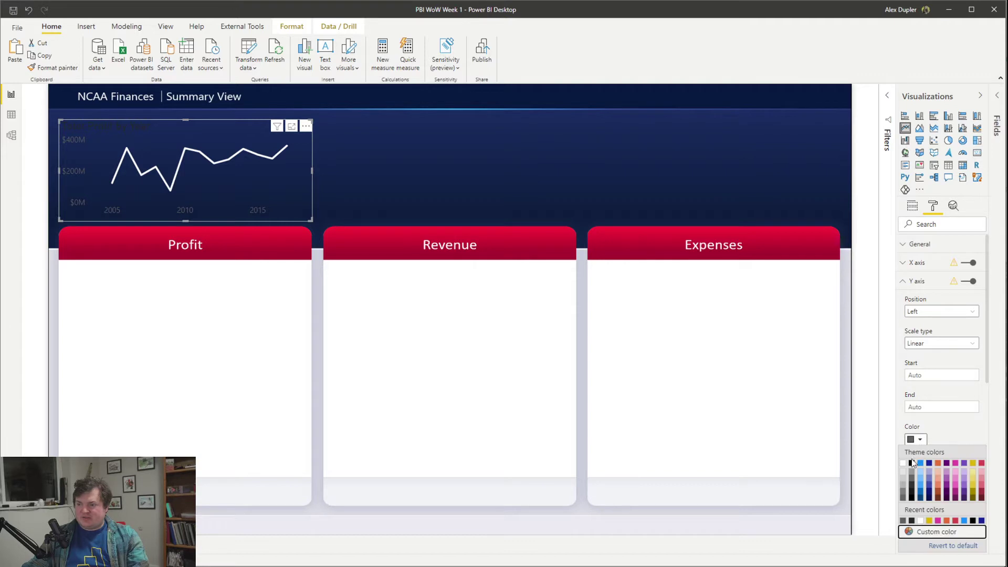
left_click(902, 466)
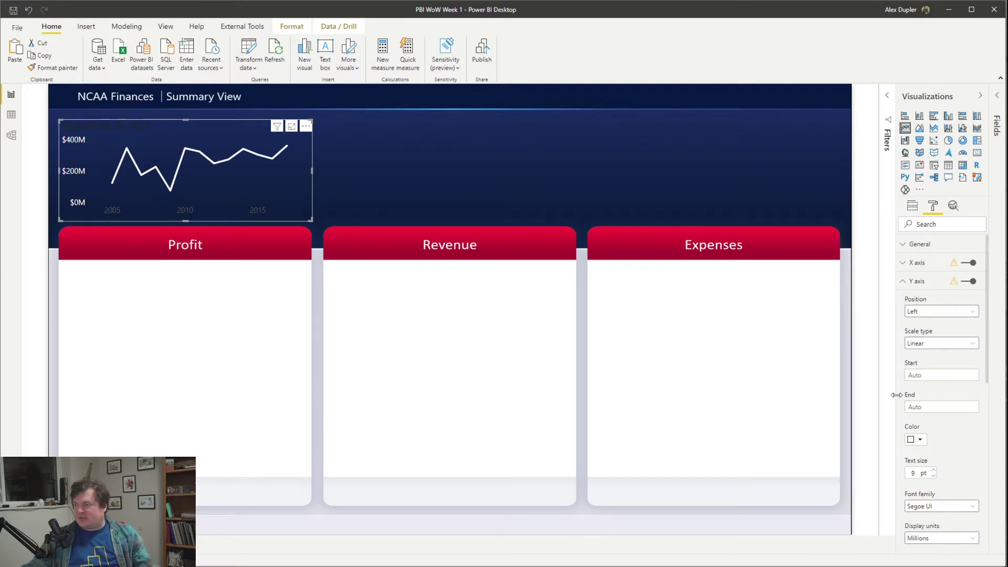
scroll(952, 389, "down", 4)
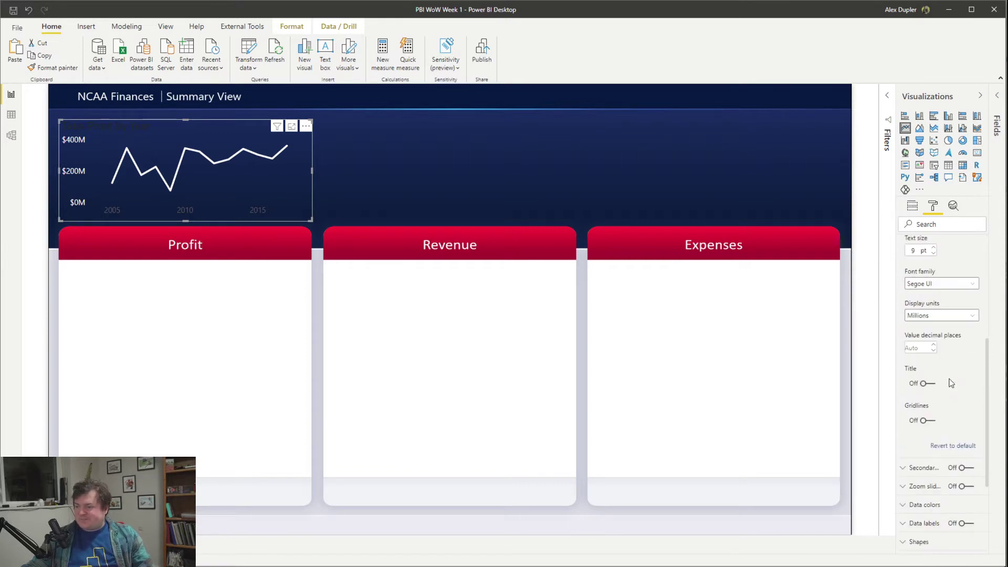
scroll(950, 382, "up", 4)
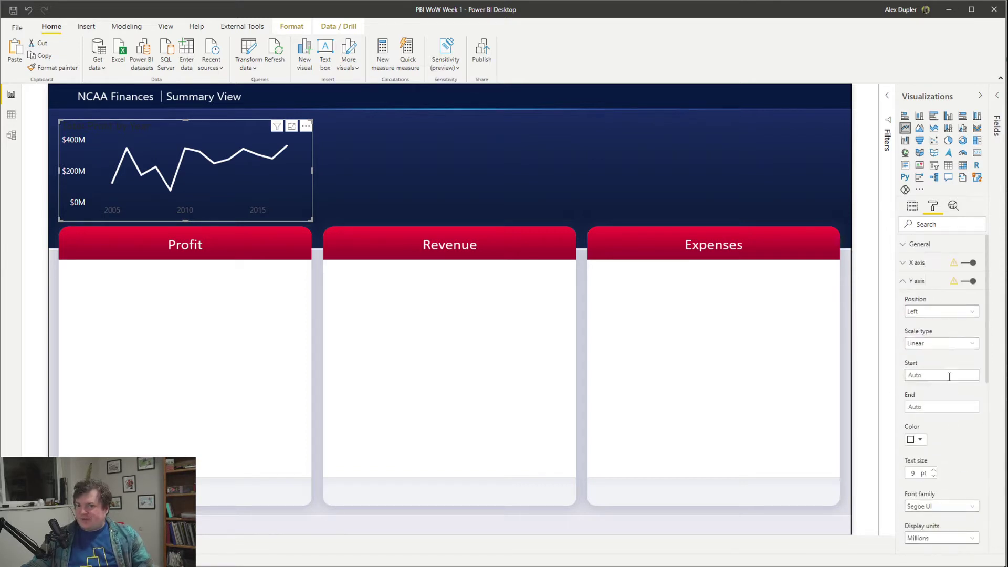
left_click(918, 282)
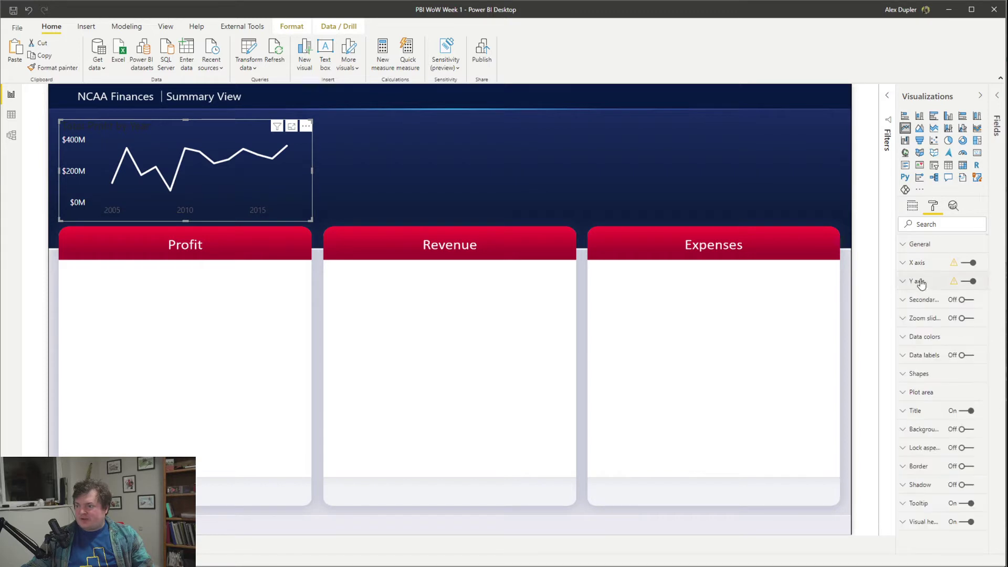
Step: Try white 8 pt data labels positioned above the line on the profit chart
left_click(963, 356)
left_click(931, 357)
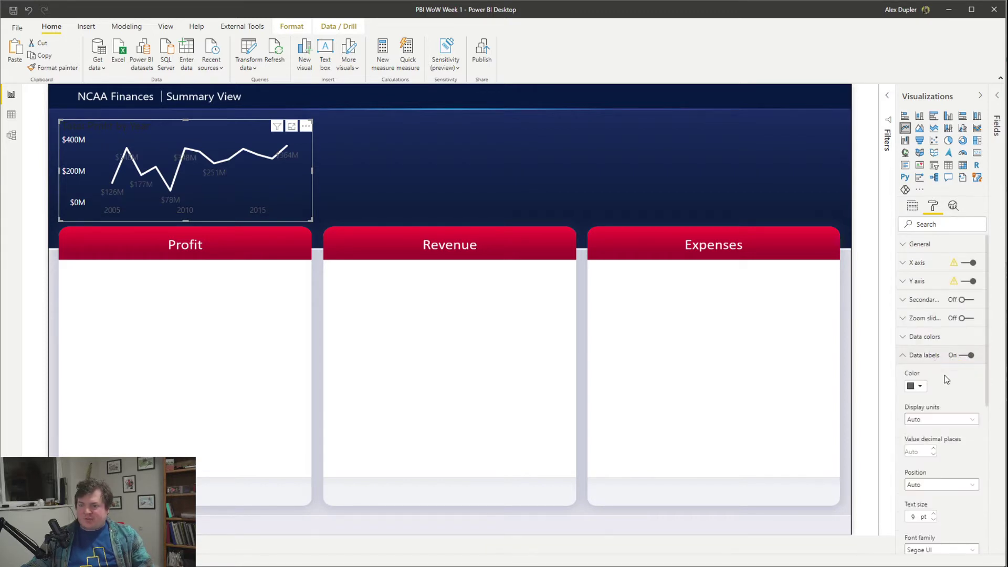
scroll(947, 389, "down", 4)
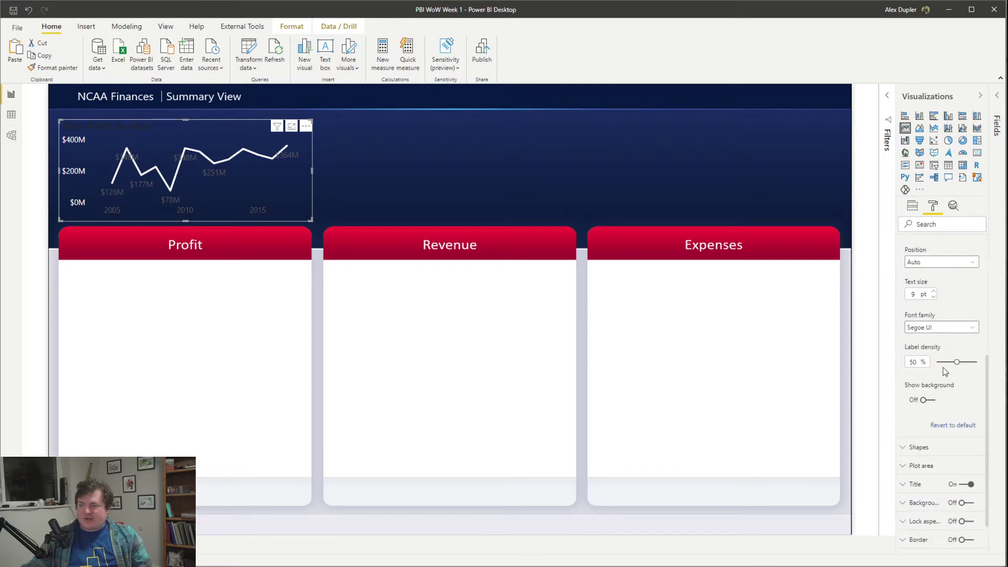
scroll(929, 387, "up", 4)
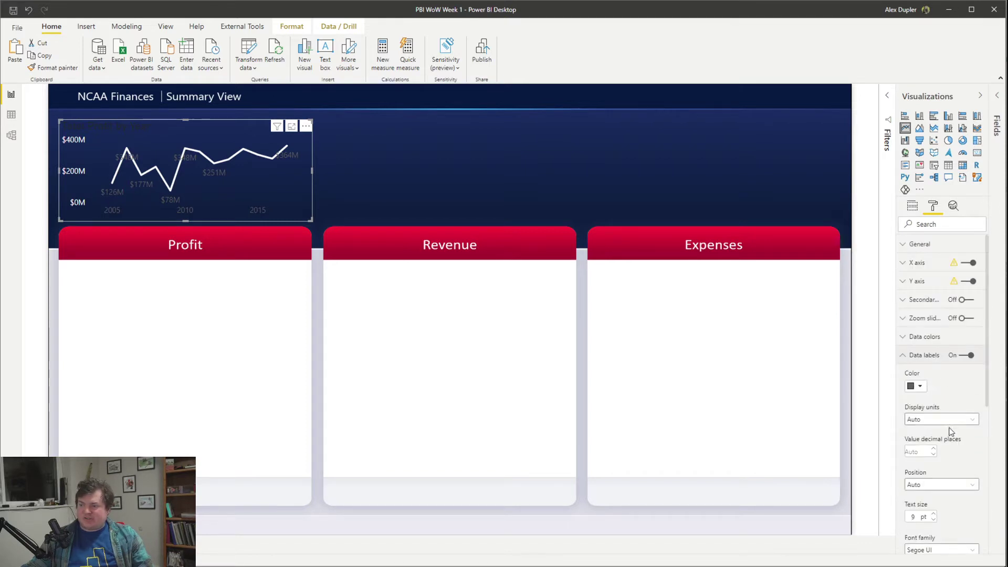
left_click(919, 387)
left_click(903, 412)
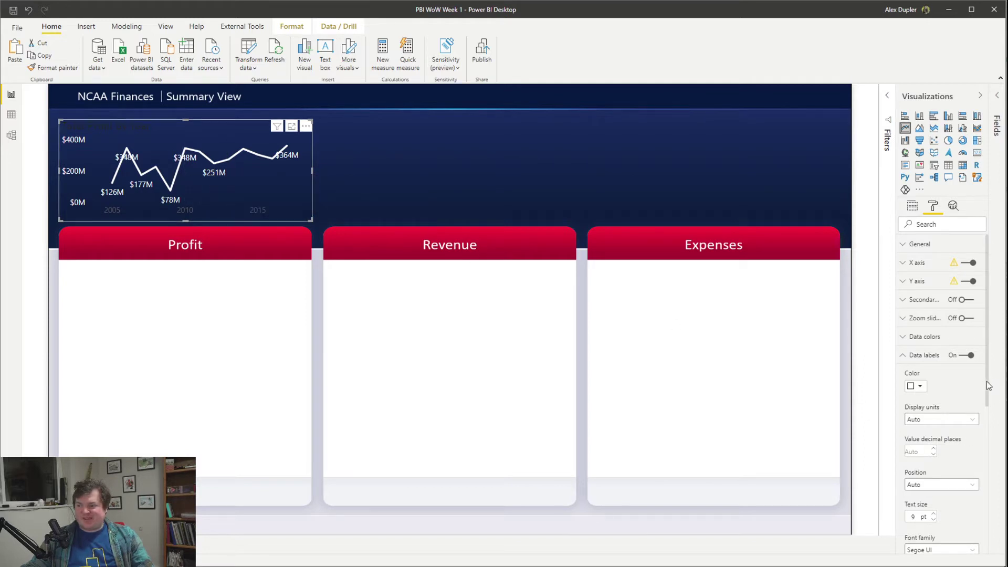
scroll(986, 381, "down", 3)
left_click(962, 417)
left_click(936, 439)
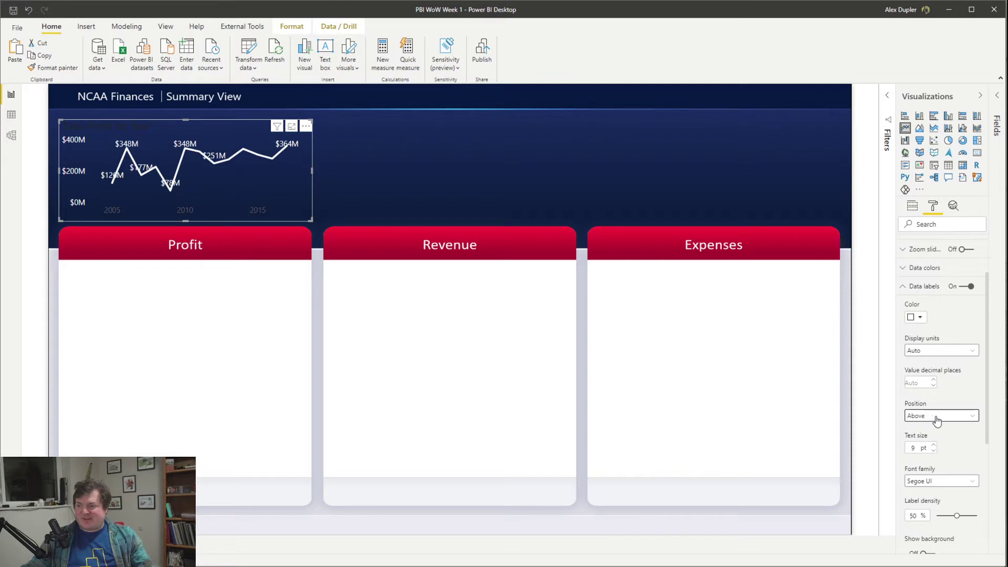
left_click(933, 451)
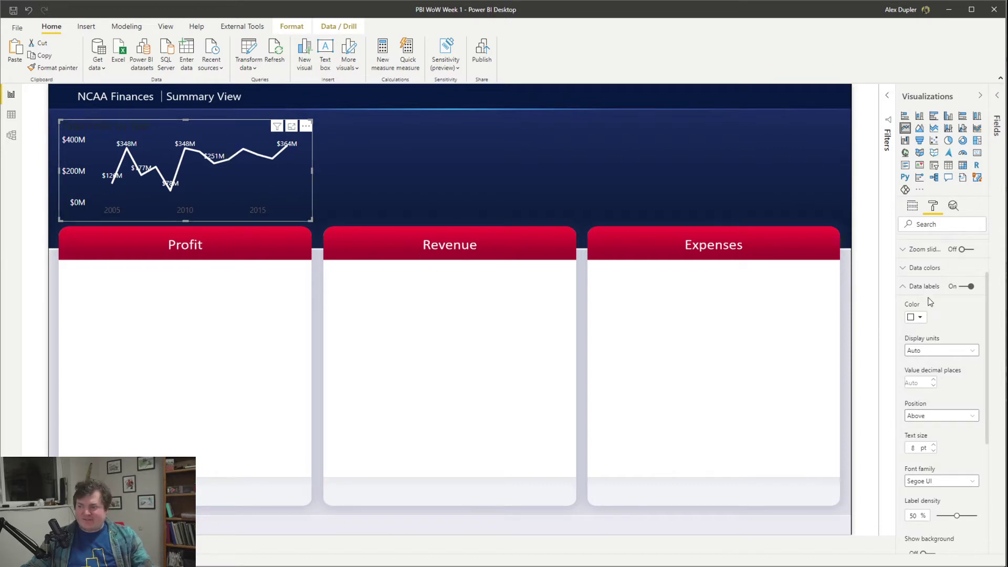
left_click(968, 286)
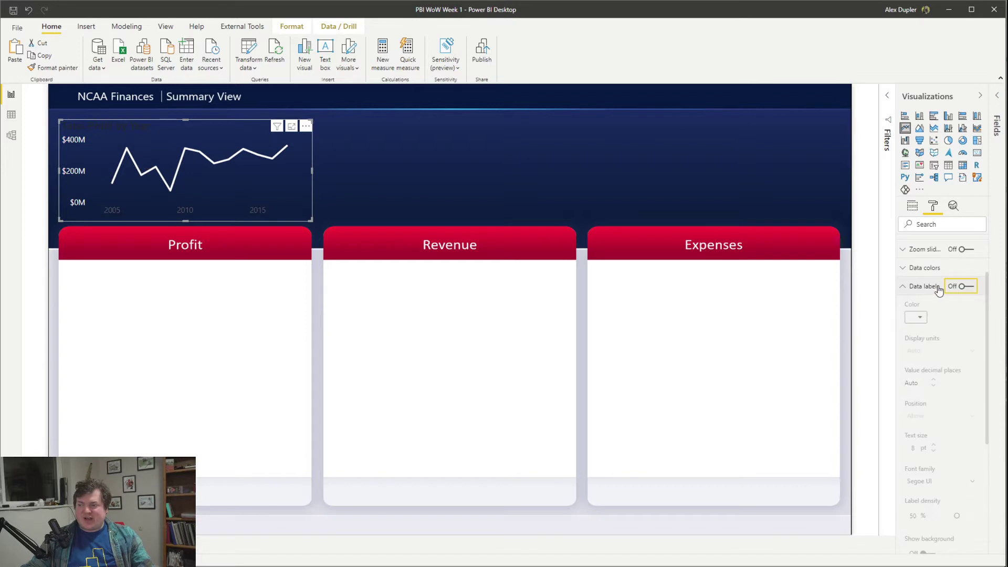
left_click(922, 288)
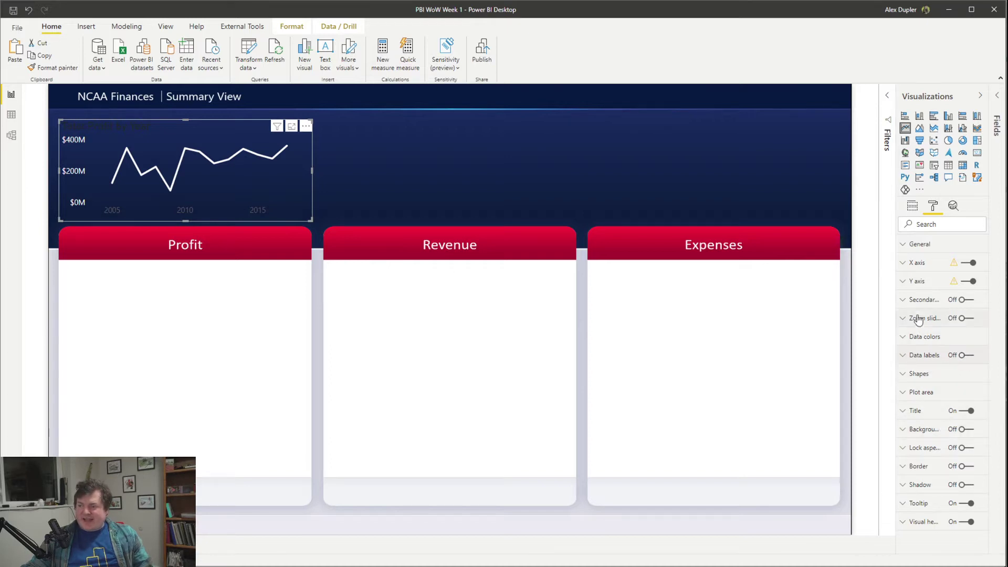
Step: Set the X-axis label color of the profit line chart to white
left_click(921, 282)
left_click(921, 282)
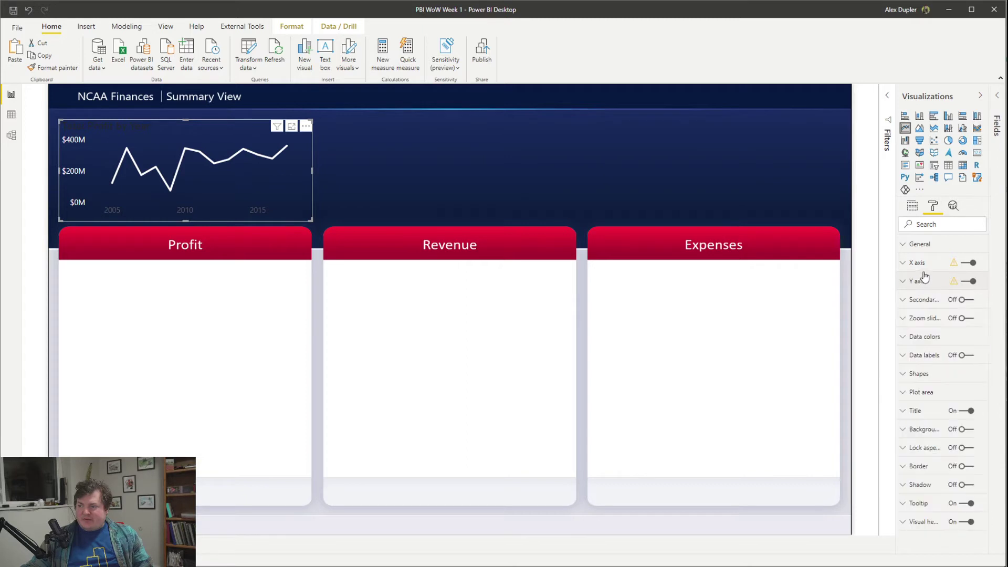
left_click(918, 264)
left_click(919, 421)
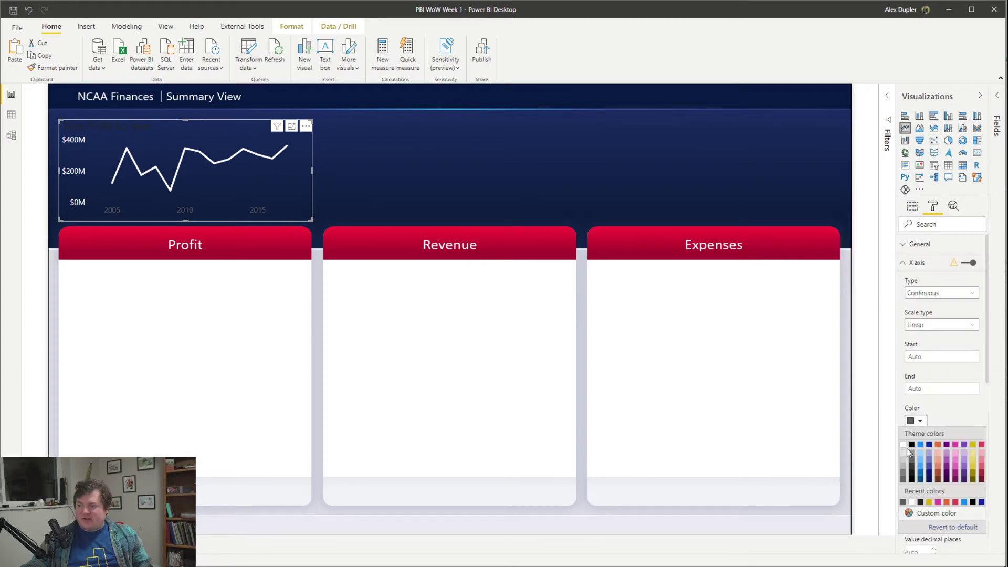
left_click(909, 451)
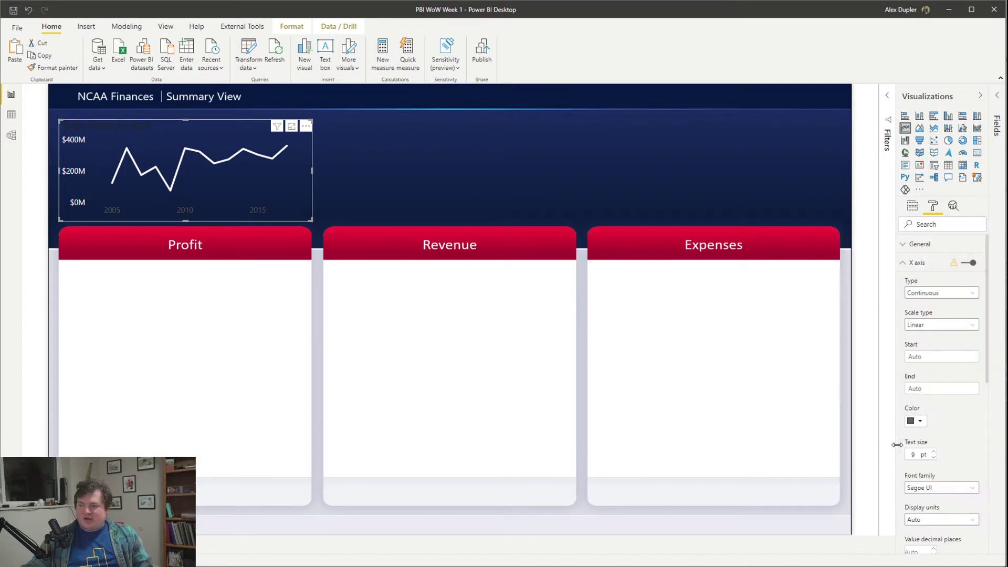
left_click(916, 421)
left_click(903, 444)
left_click(37, 281)
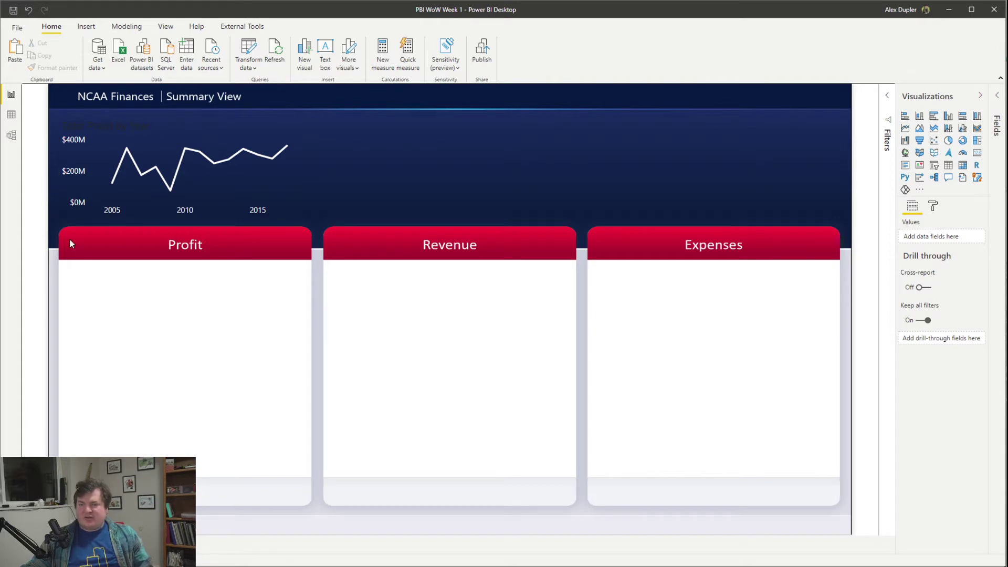
Step: Turn off the profit line chart's title
left_click(226, 146)
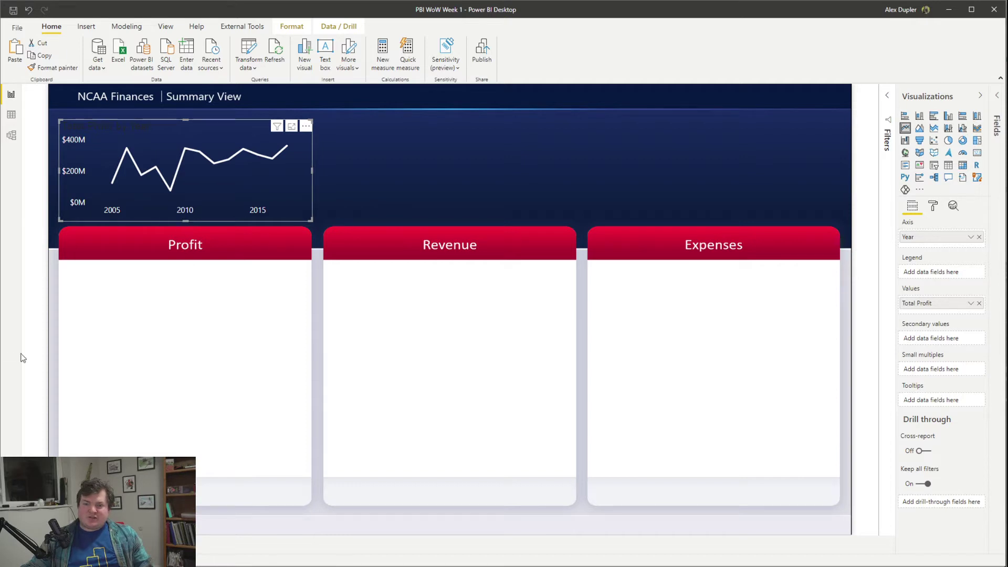
left_click(40, 326)
left_click(90, 171)
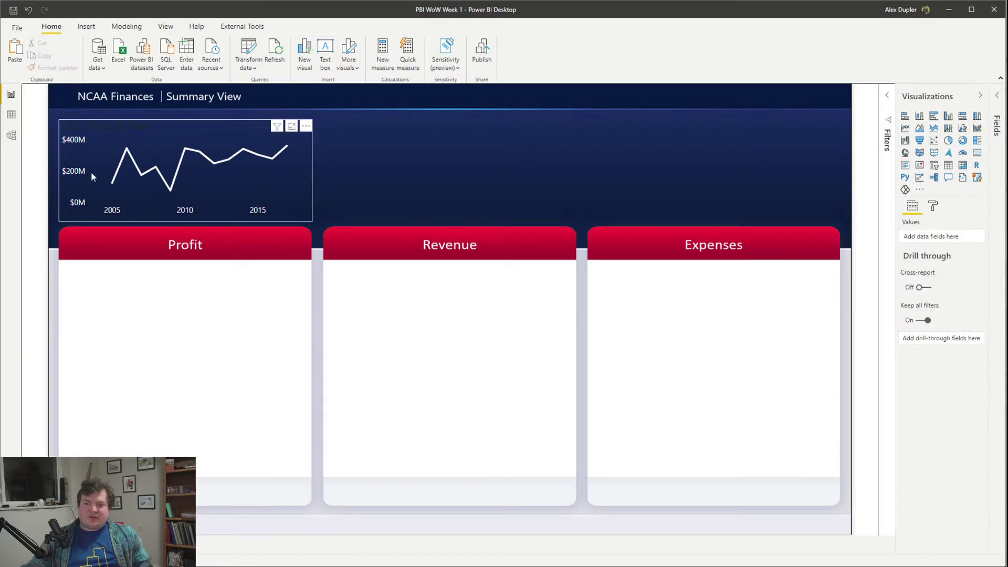
left_click(933, 207)
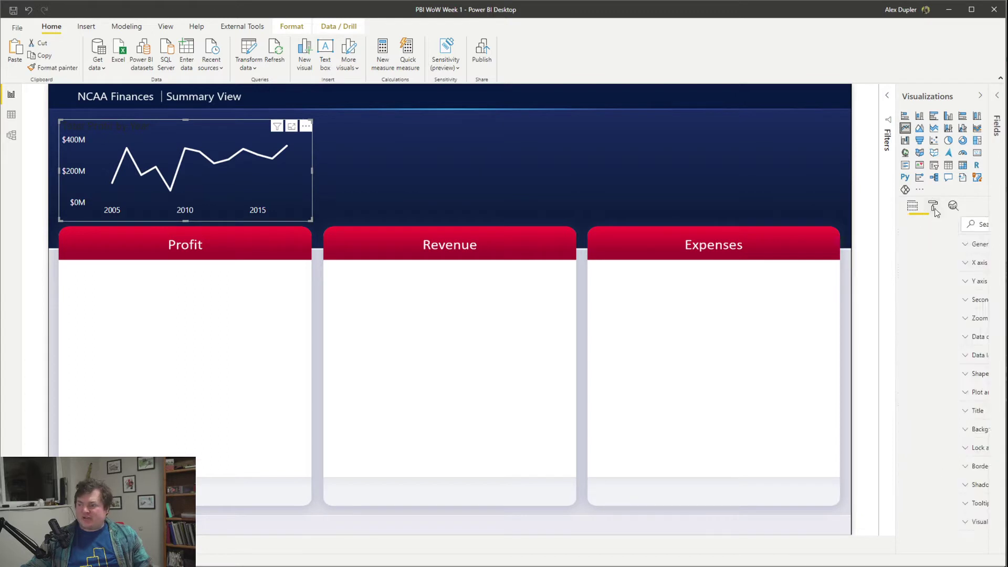
left_click(960, 411)
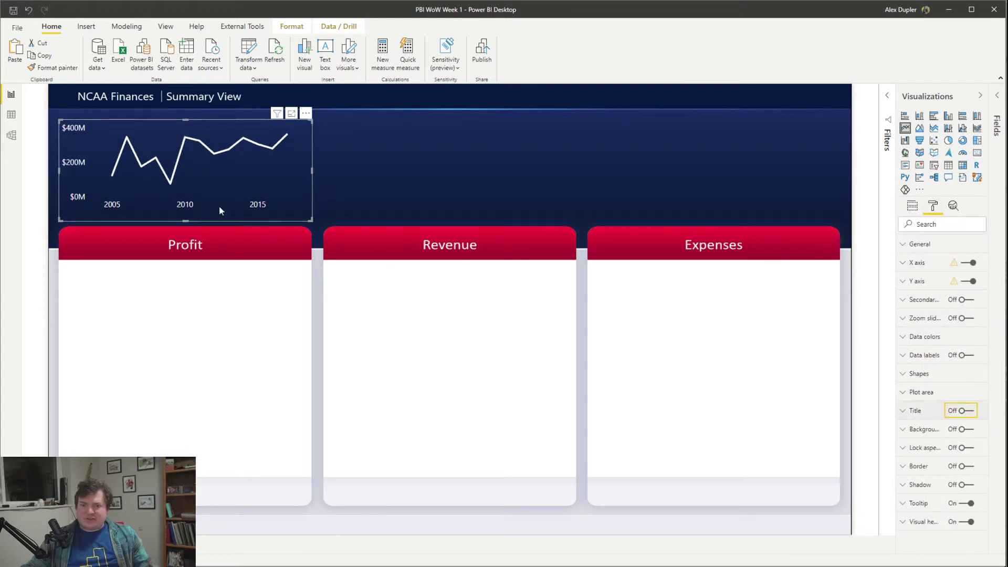
Step: Stretch the profit chart to fill the band between the page header and the Profit card, and narrow it slightly on both sides
left_click(184, 115)
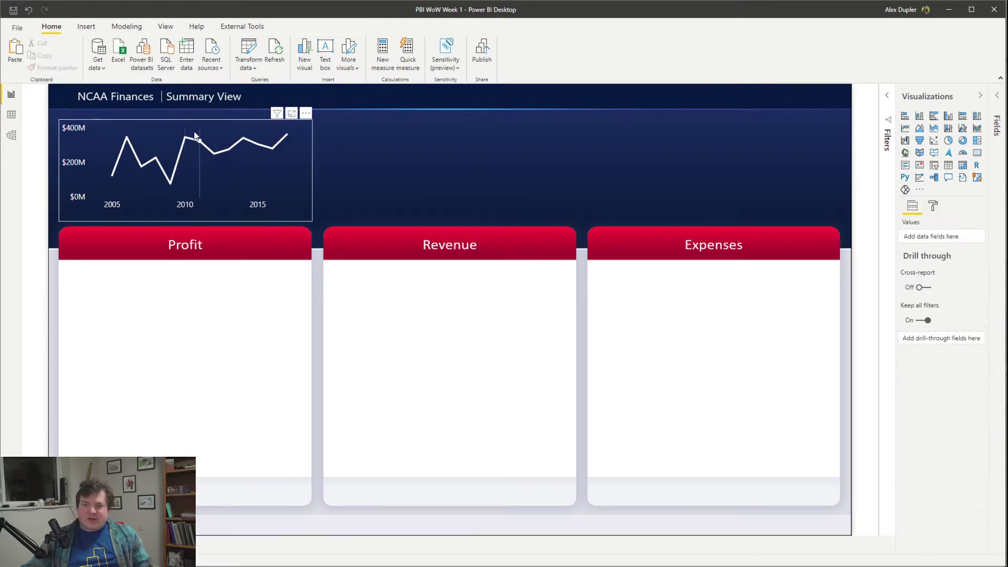
left_click_drag(189, 119, 183, 109)
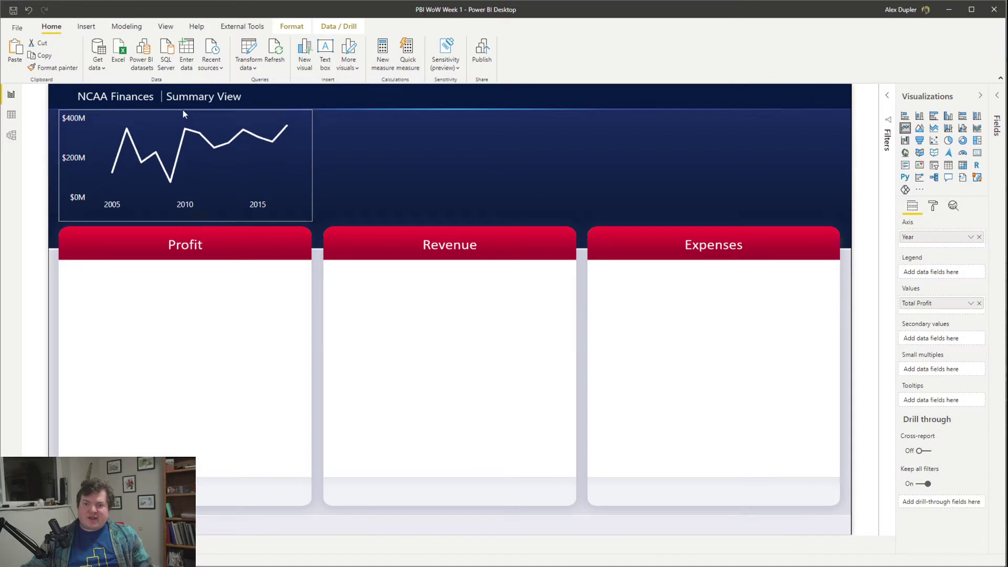
left_click_drag(183, 221, 181, 226)
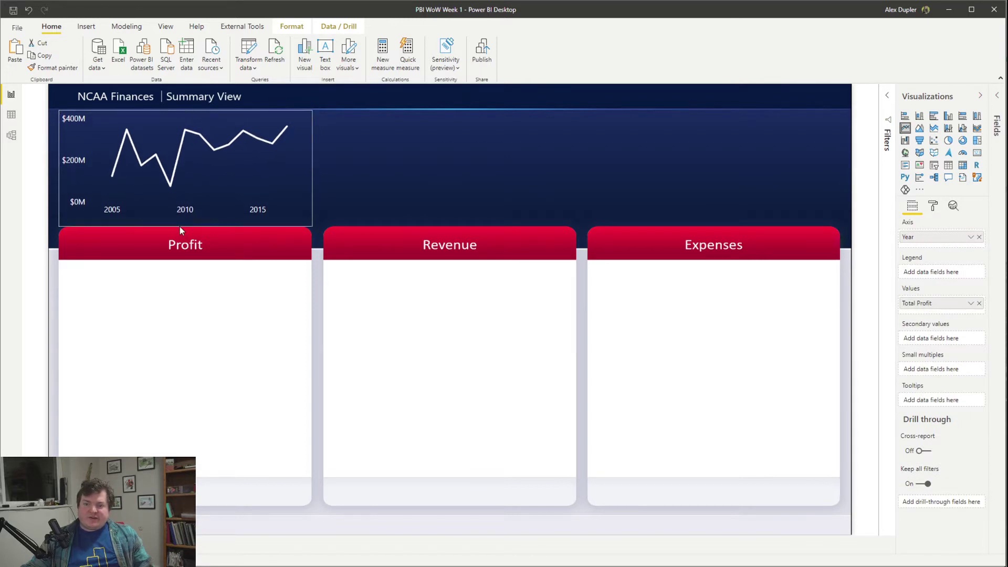
left_click_drag(59, 168, 68, 170)
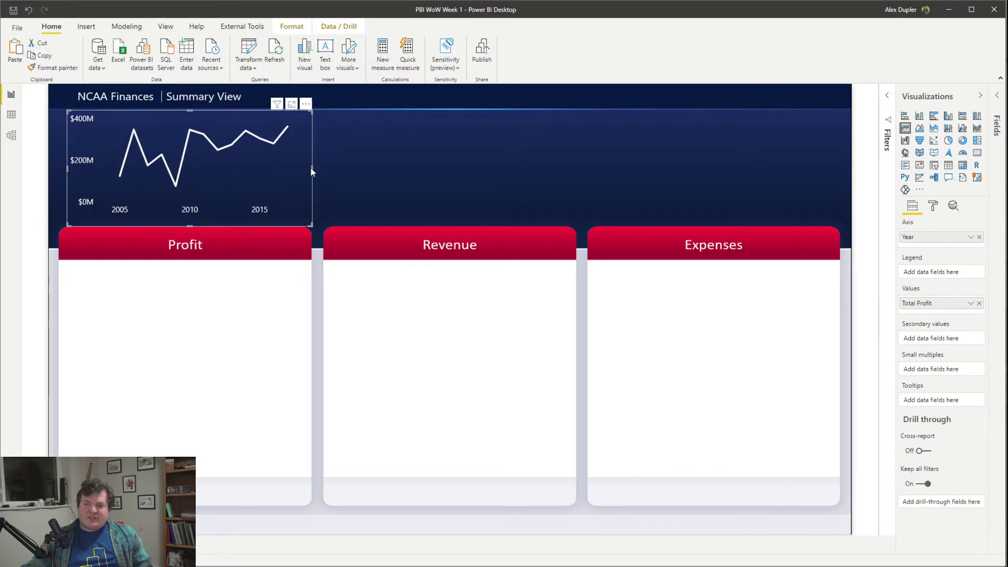
left_click_drag(308, 165, 303, 168)
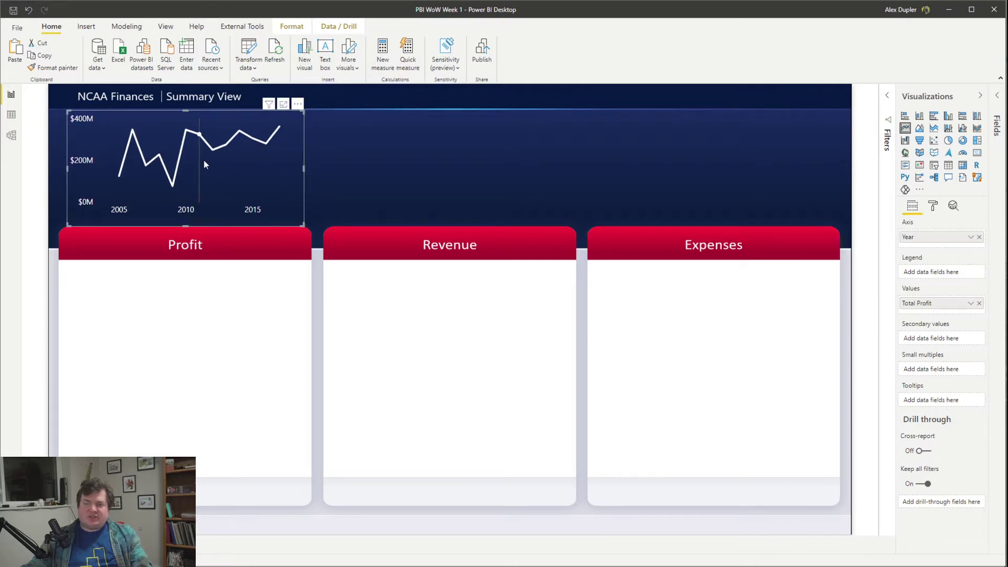
Step: Place a copy of the profit chart above the Expenses card and align the two charts level with each other
left_click_drag(202, 129, 729, 109)
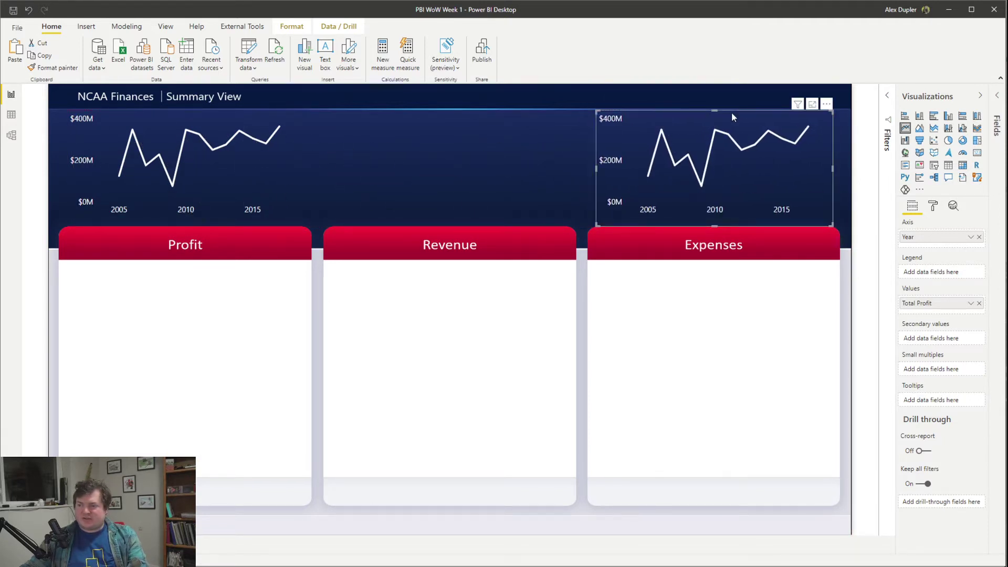
left_click(262, 150, "ctrl")
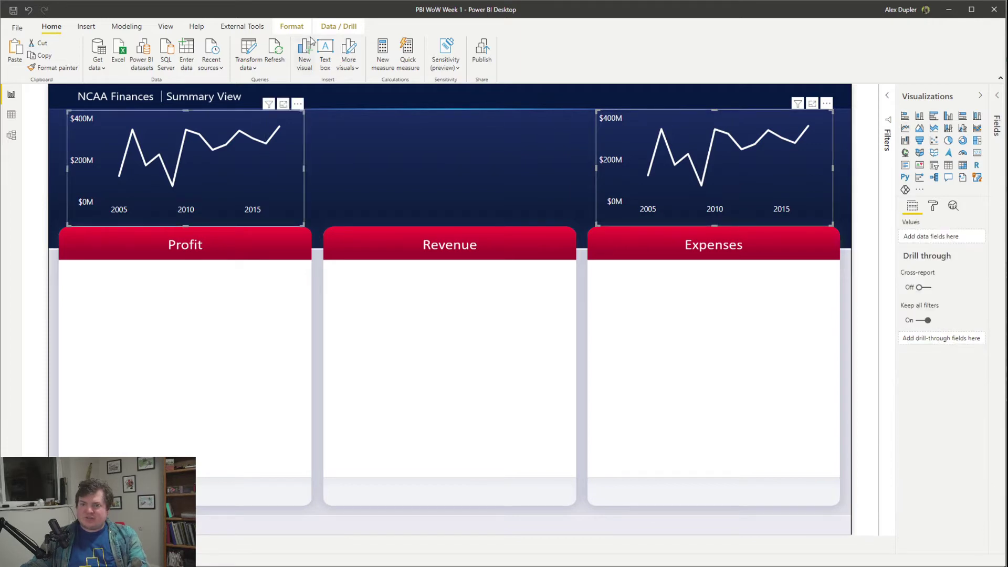
left_click(289, 26)
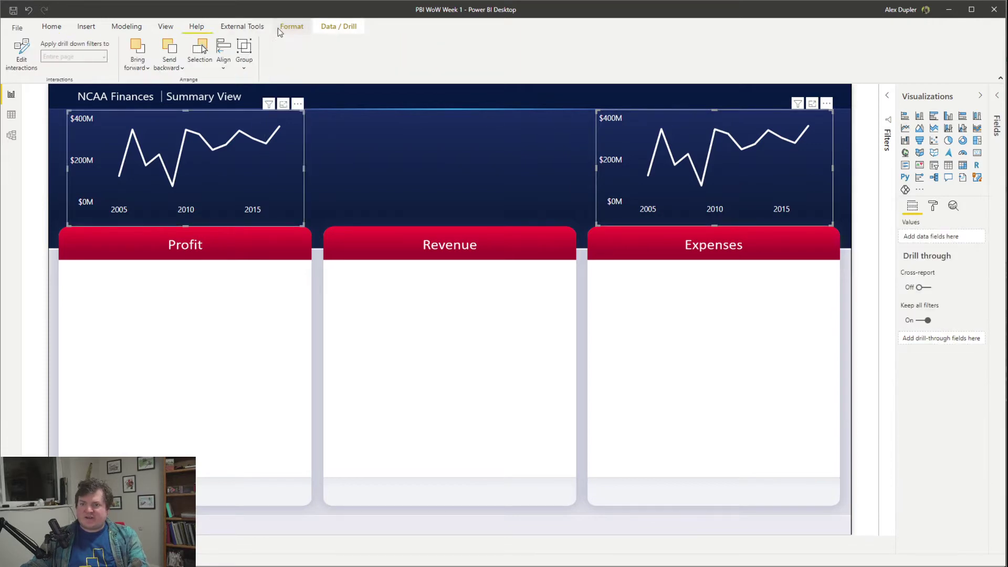
left_click(223, 52)
left_click(267, 138)
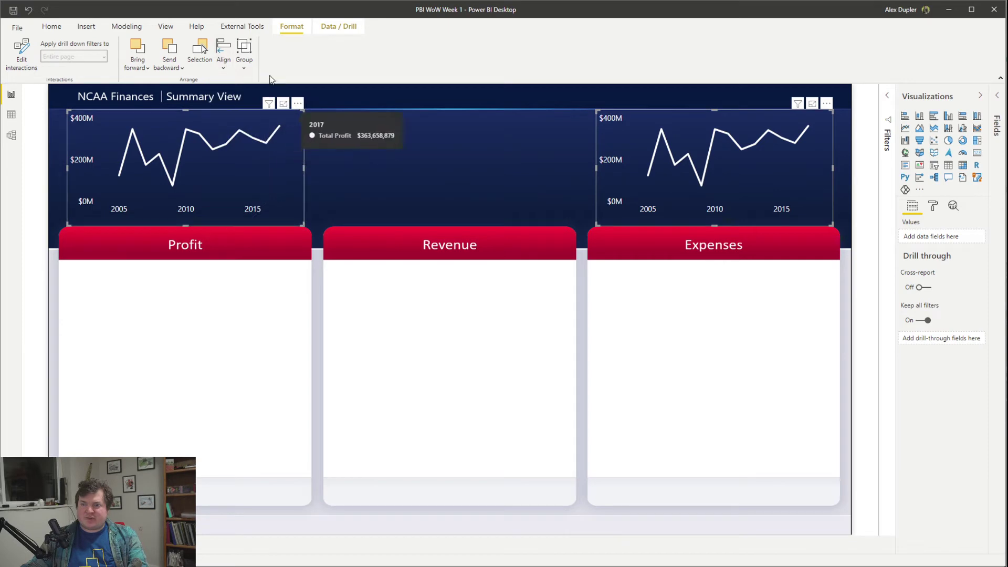
left_click(223, 58)
Step: Place a copy of the profit chart above the Revenue card, then middle-align and horizontally distribute the three charts
left_click(729, 165)
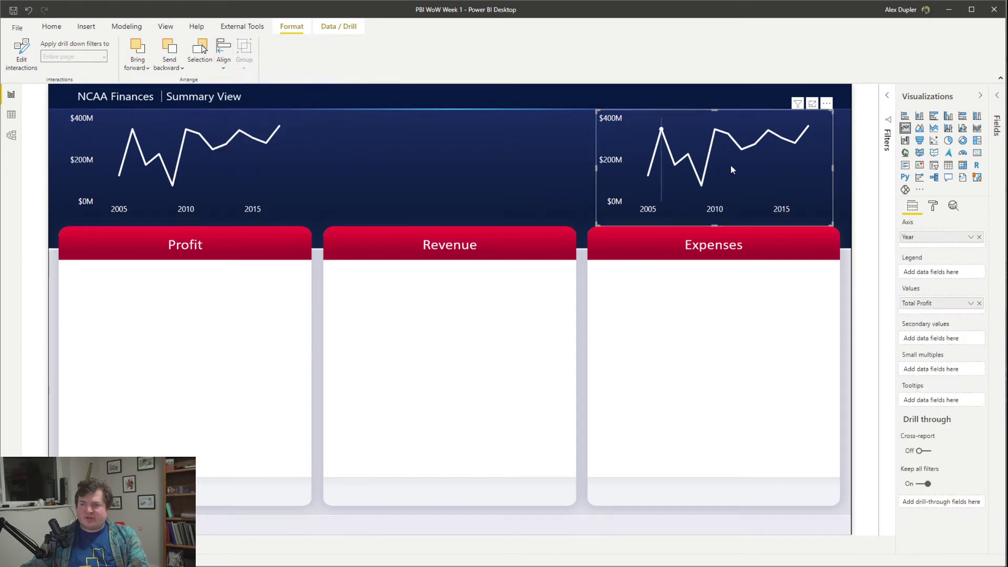
left_click_drag(800, 194, 534, 206)
left_click(199, 158, "ctrl")
left_click(677, 173, "ctrl")
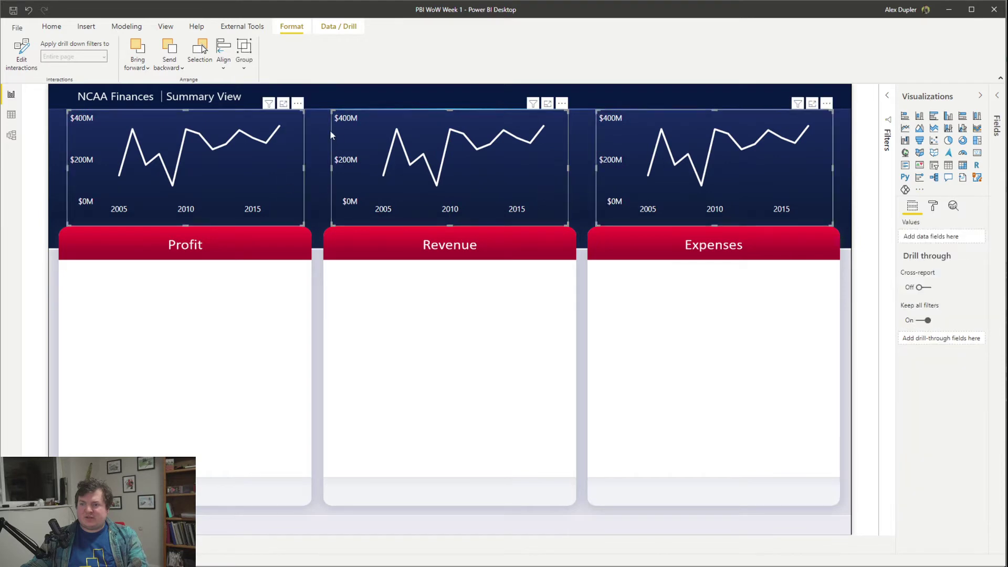
left_click(223, 58)
left_click(247, 155)
left_click(223, 58)
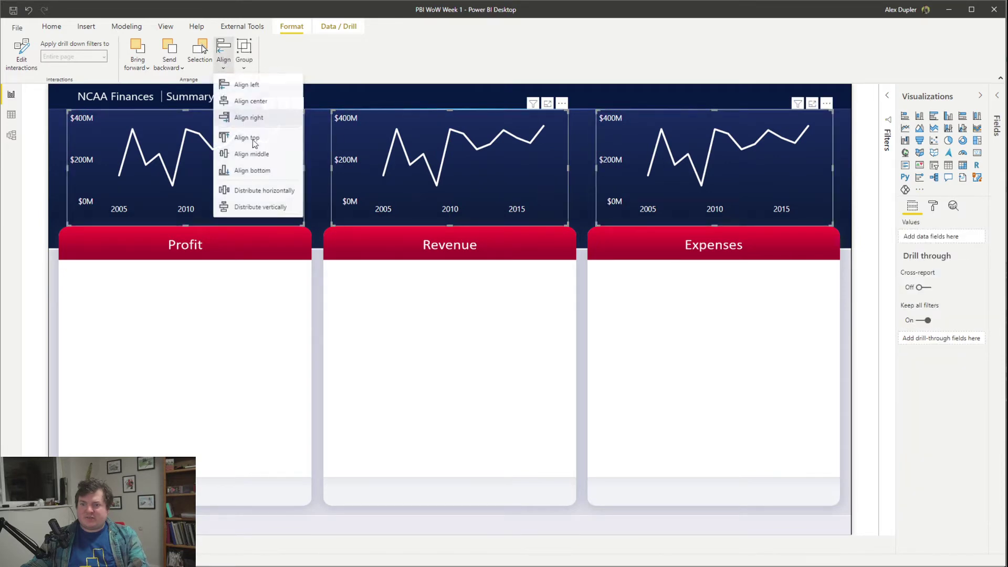
left_click(278, 189)
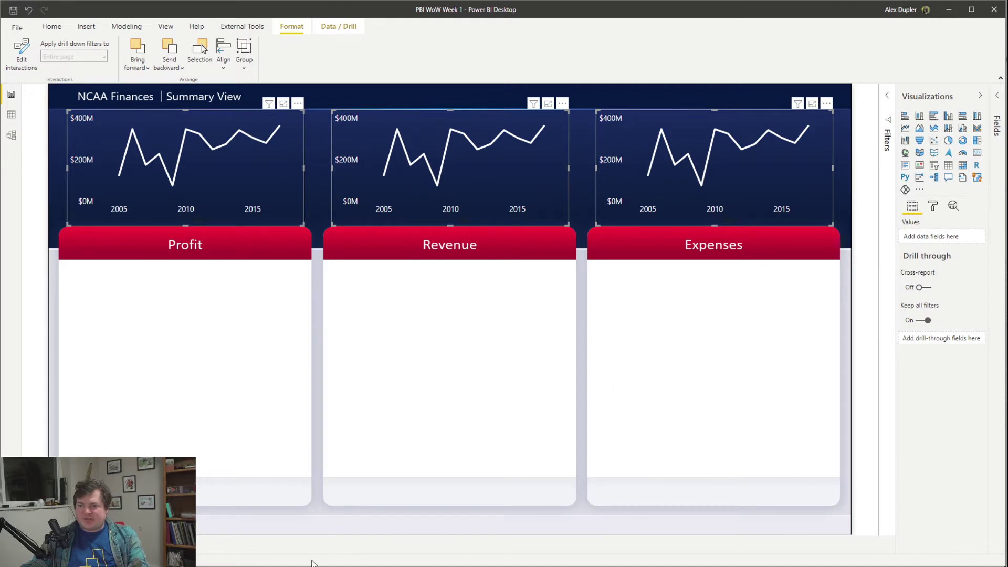
left_click(316, 269)
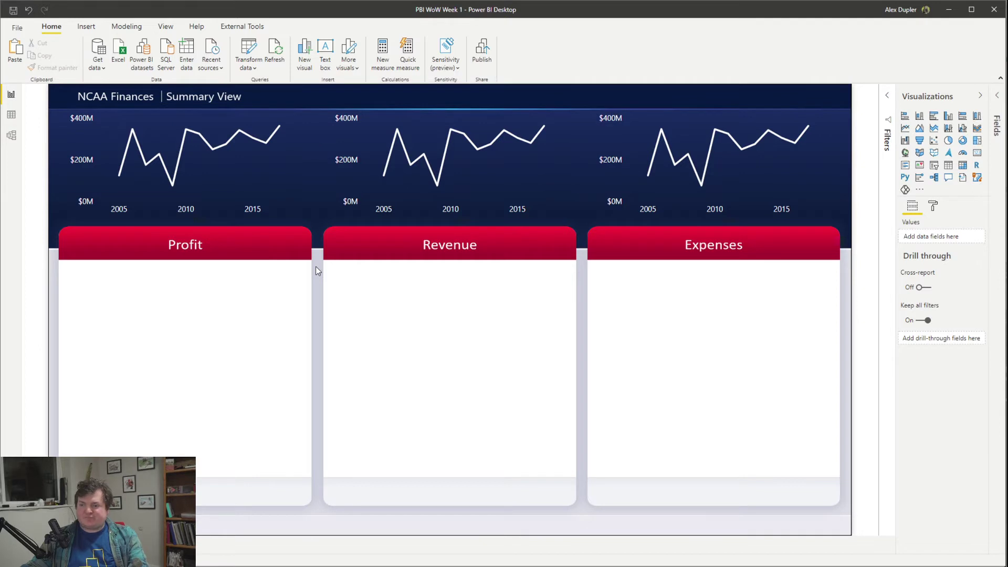
Step: Replace Total Profit with the Total Revenue measure in the values of the chart above the Revenue card
left_click(451, 210)
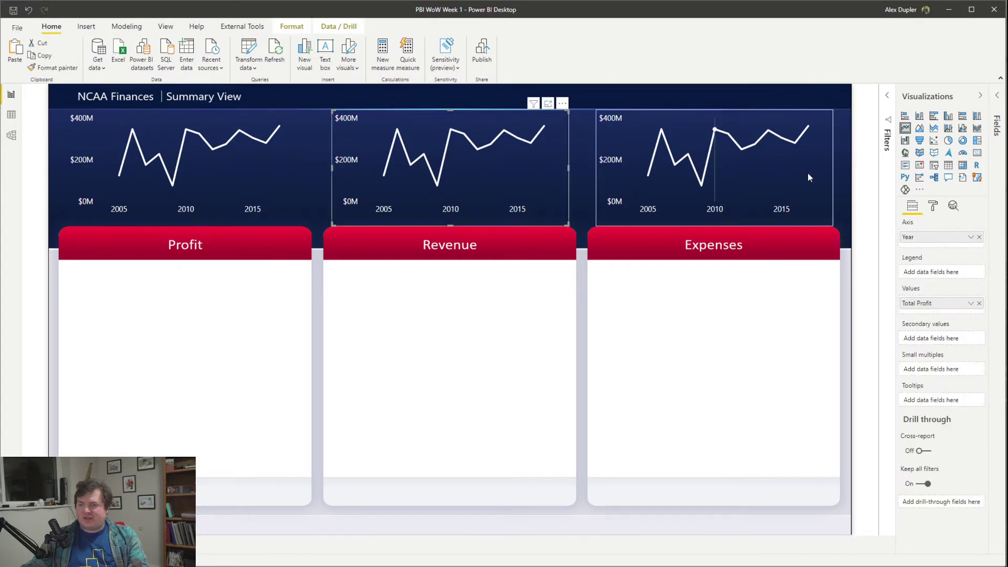
left_click(997, 97)
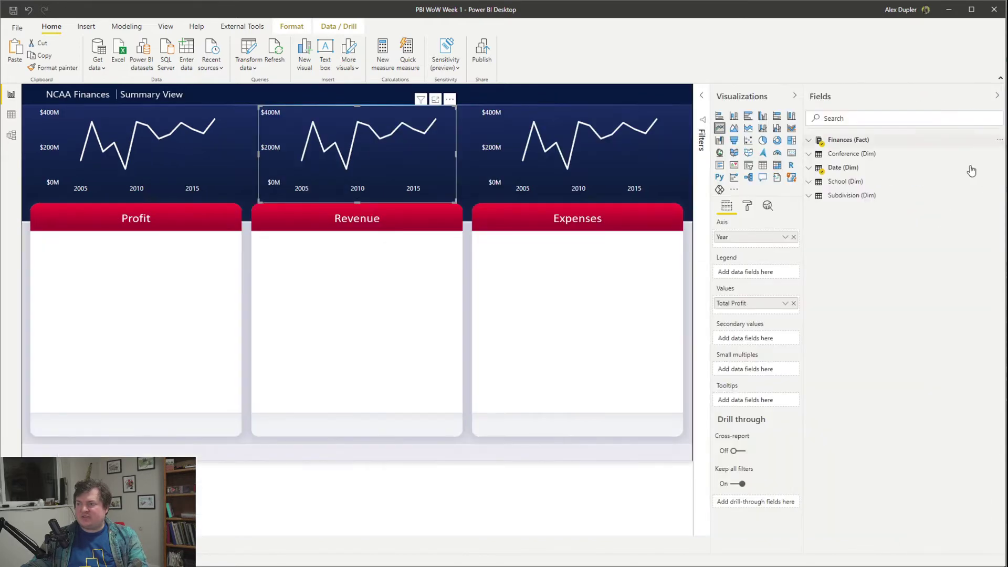
left_click(848, 140)
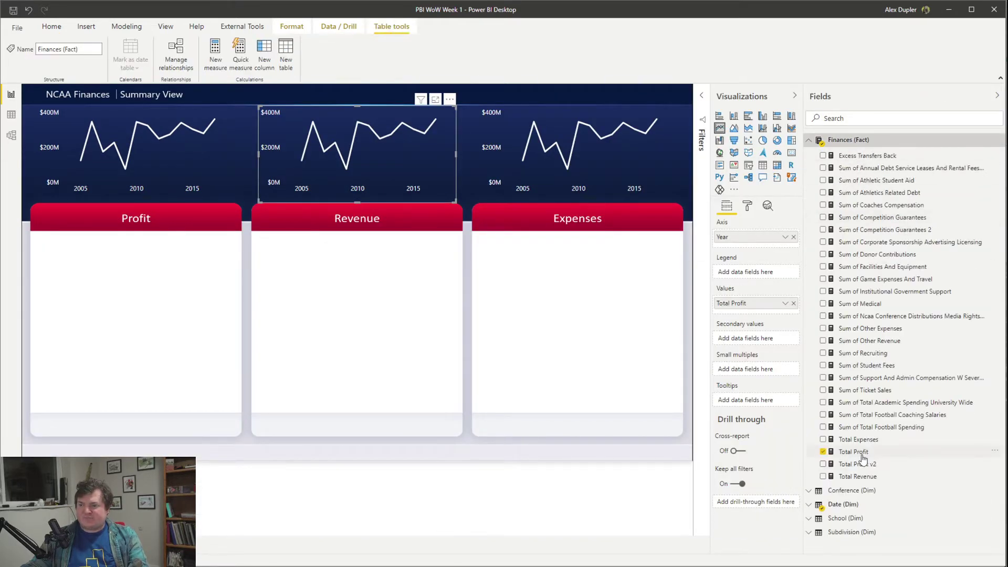
left_click_drag(835, 472, 767, 311)
left_click(785, 303)
left_click(816, 313)
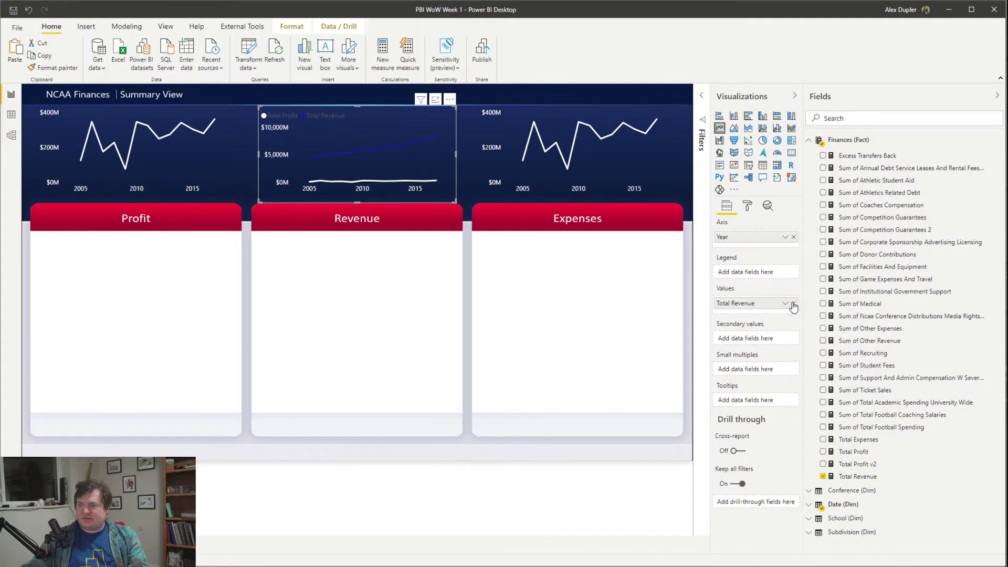
Step: Replace Total Profit with the Total Expenses measure in the values of the chart above the Expenses card
left_click(651, 158)
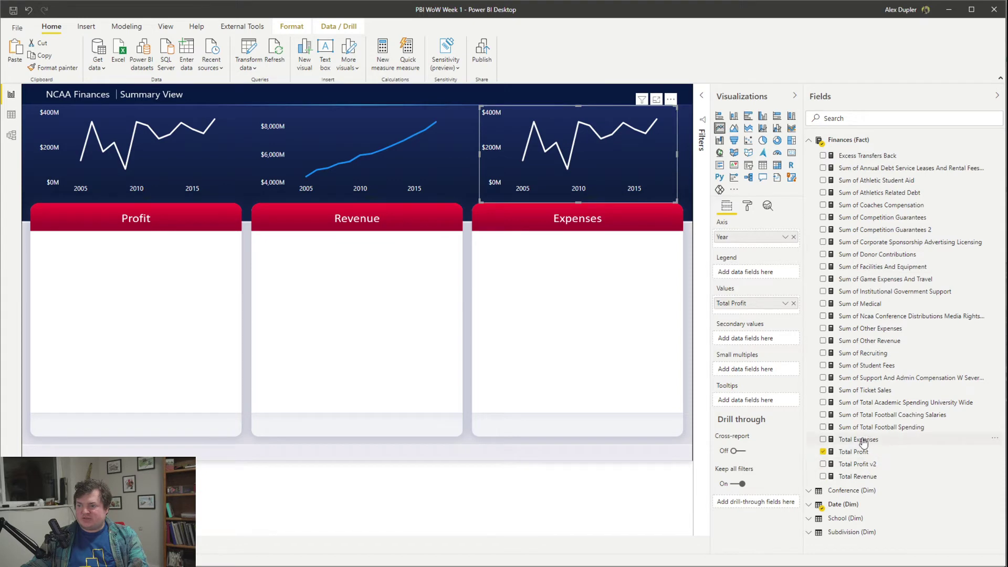
left_click_drag(858, 440, 797, 306)
left_click(793, 304)
left_click(793, 304)
left_click_drag(858, 440, 757, 306)
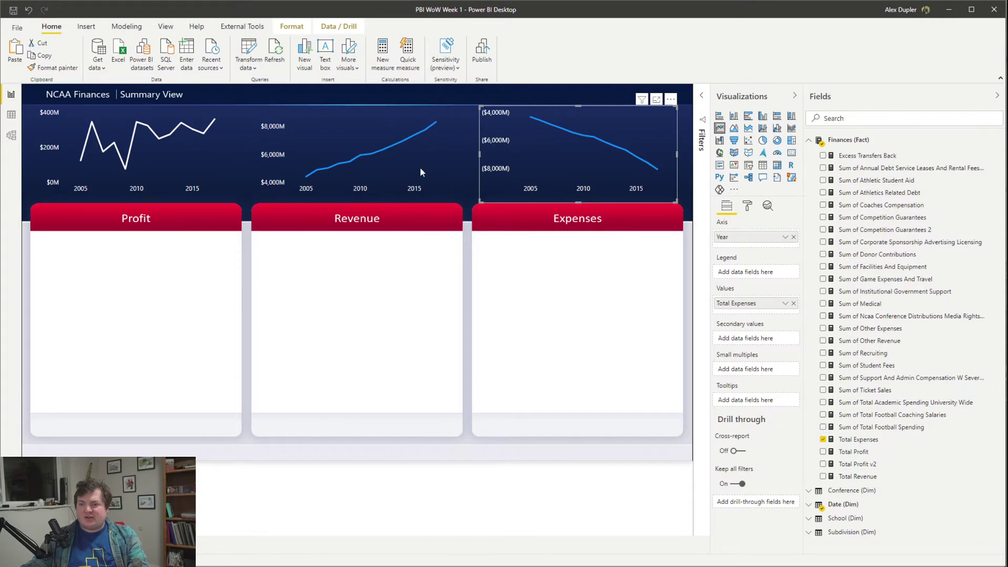
mouse_move(406, 178)
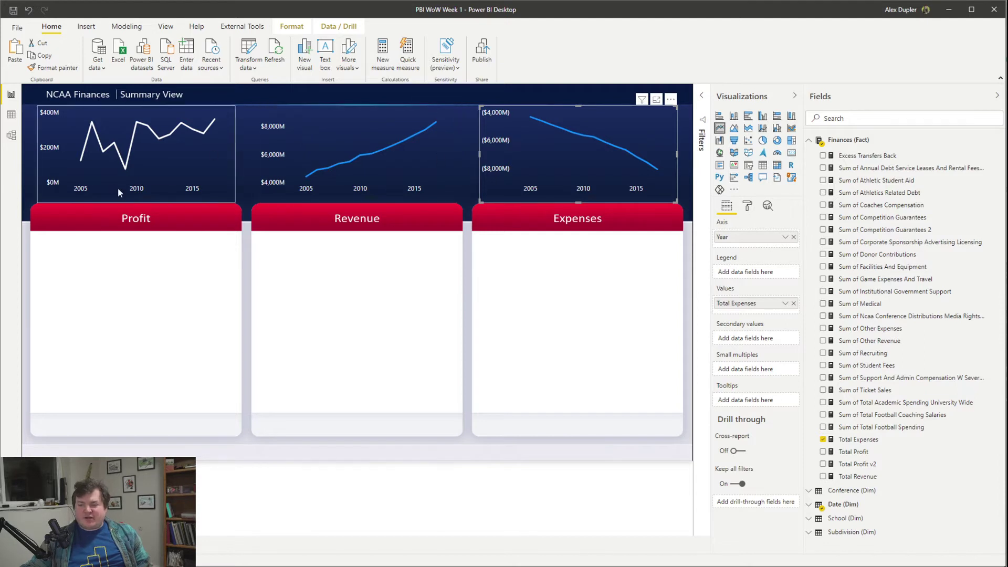
mouse_move(446, 175)
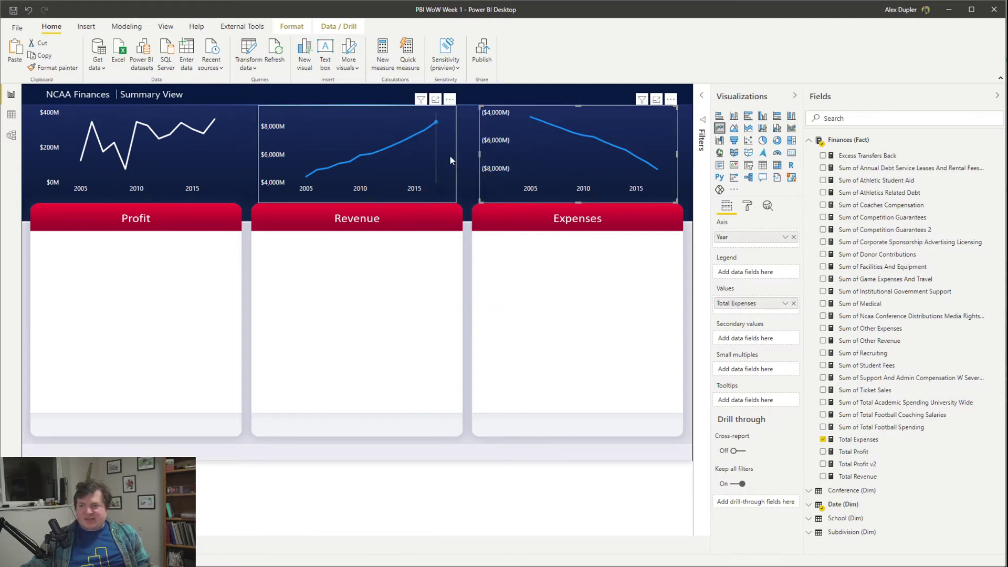
mouse_move(448, 157)
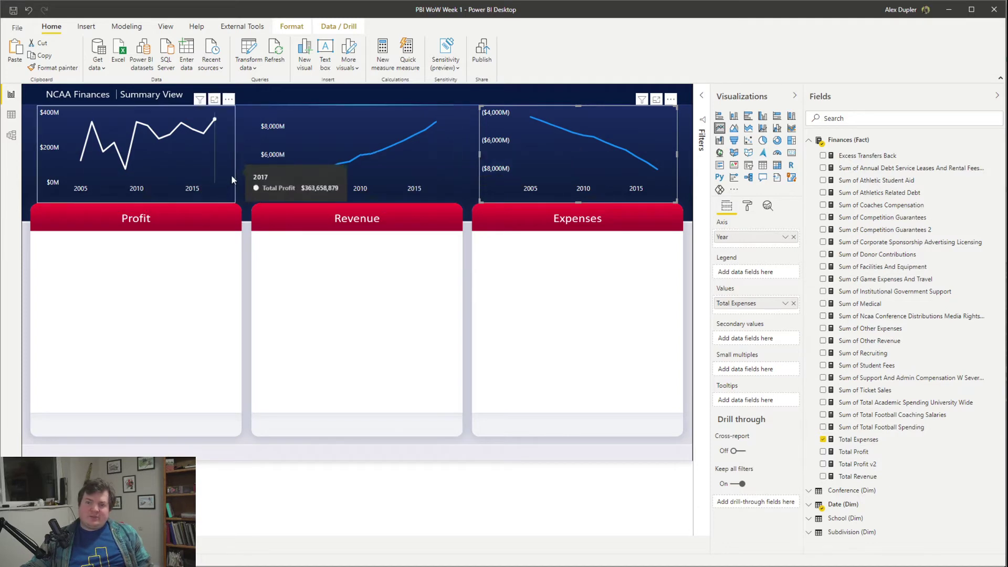
left_click(442, 187)
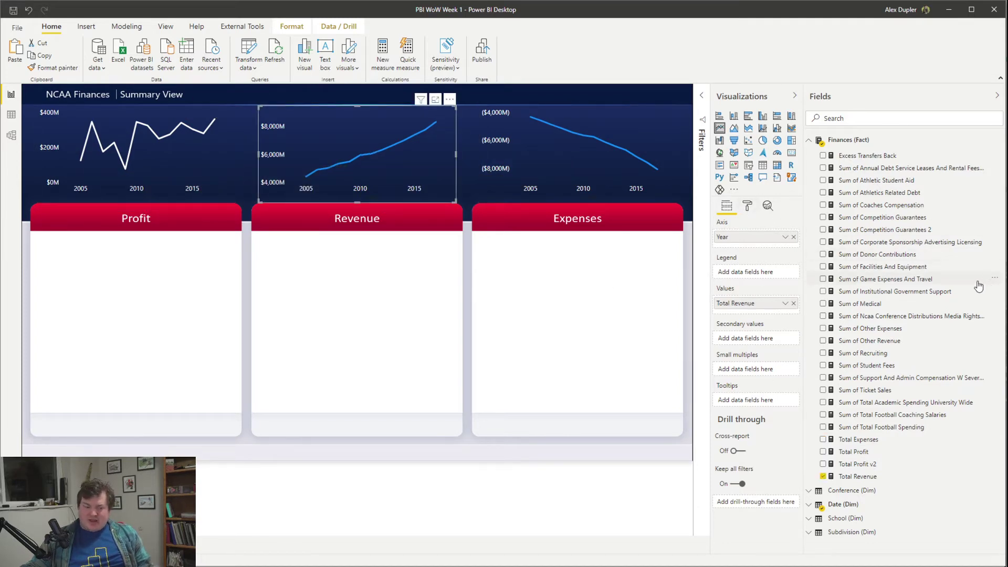
left_click(746, 206)
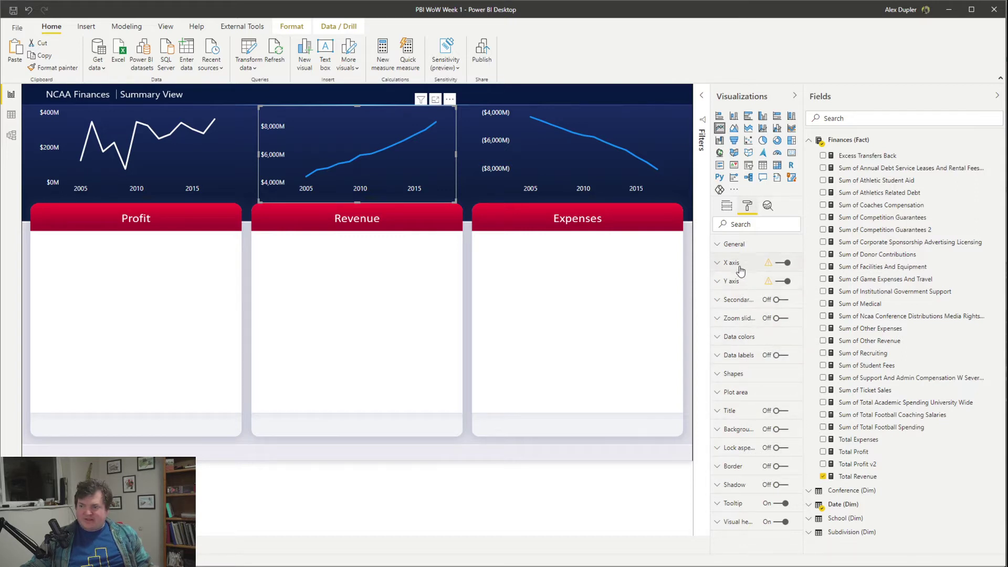
left_click(746, 282)
left_click(746, 283)
left_click(748, 284)
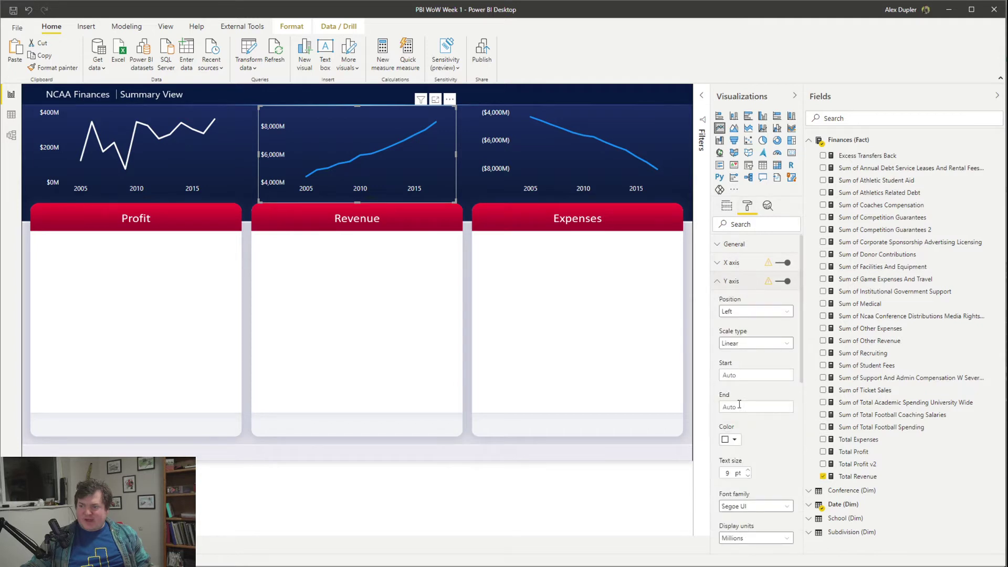
left_click(750, 376)
type("0")
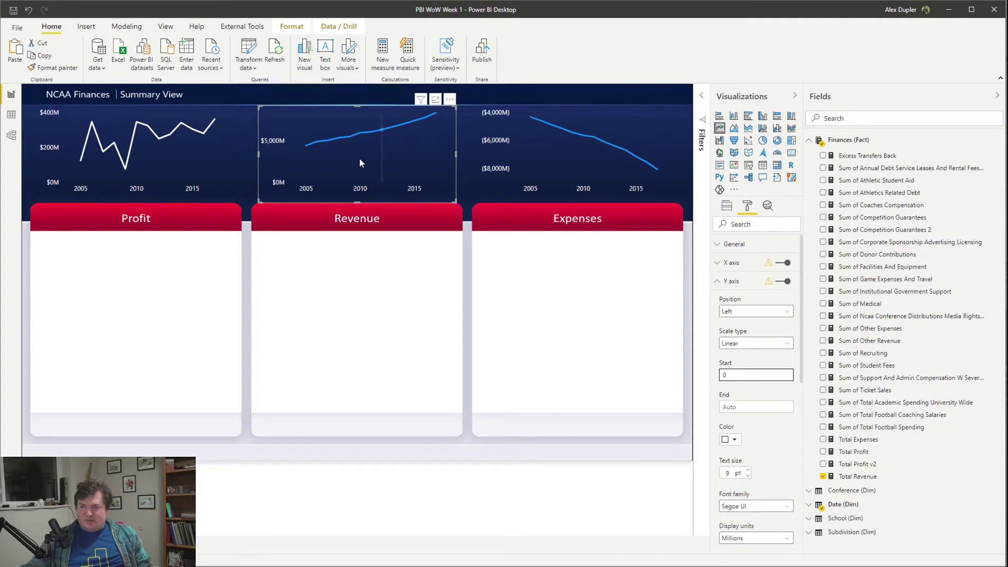
left_click(761, 406)
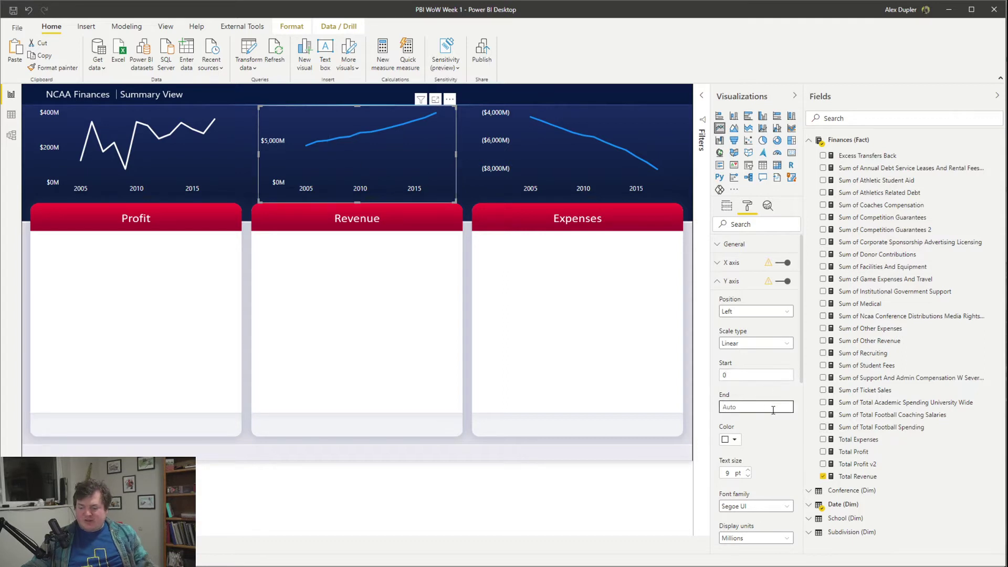
type("10000000000")
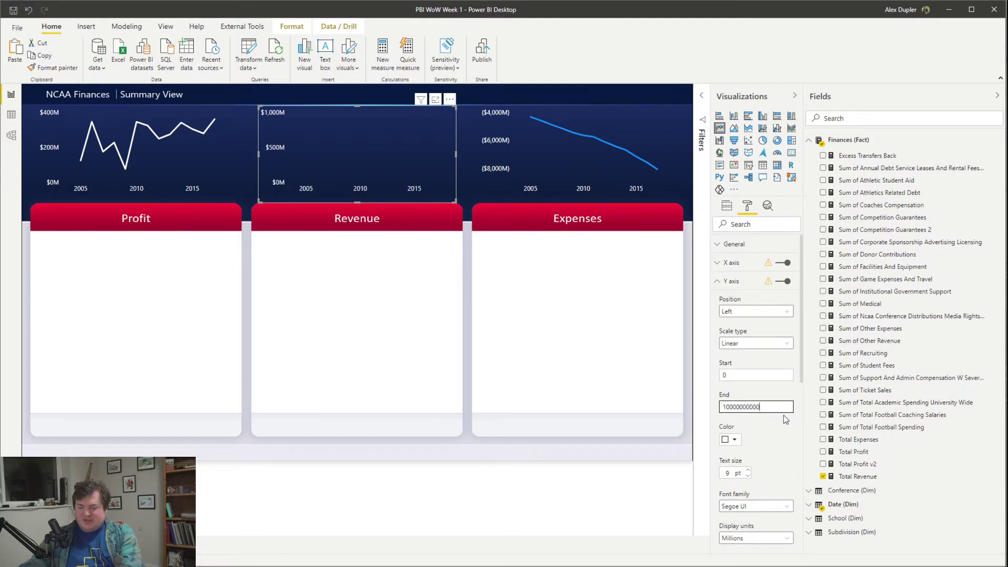
left_click(771, 374)
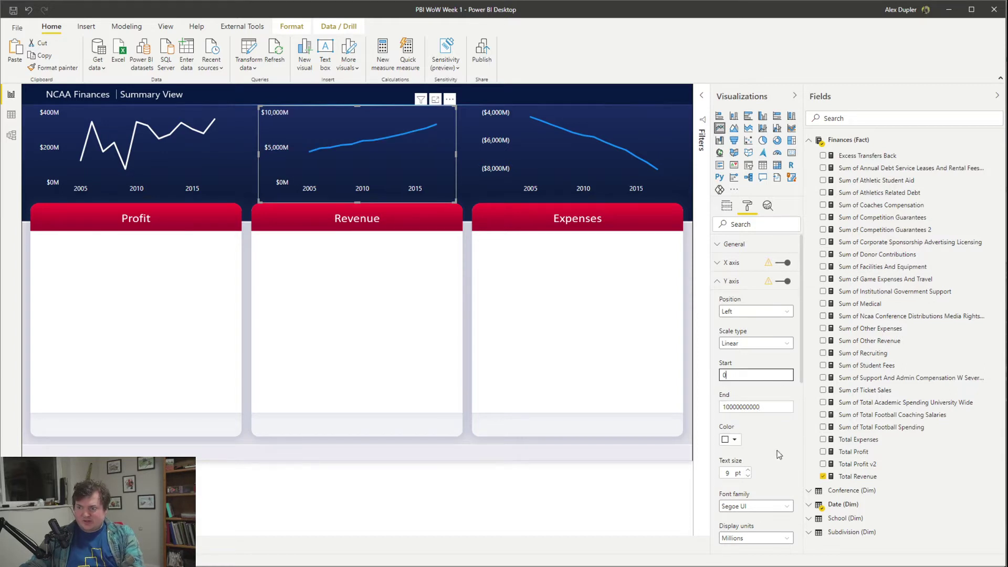
Step: Set the revenue chart's Y-axis display units to Billions and copy its formatting onto the expenses chart with the format painter
scroll(802, 326, "down", 3)
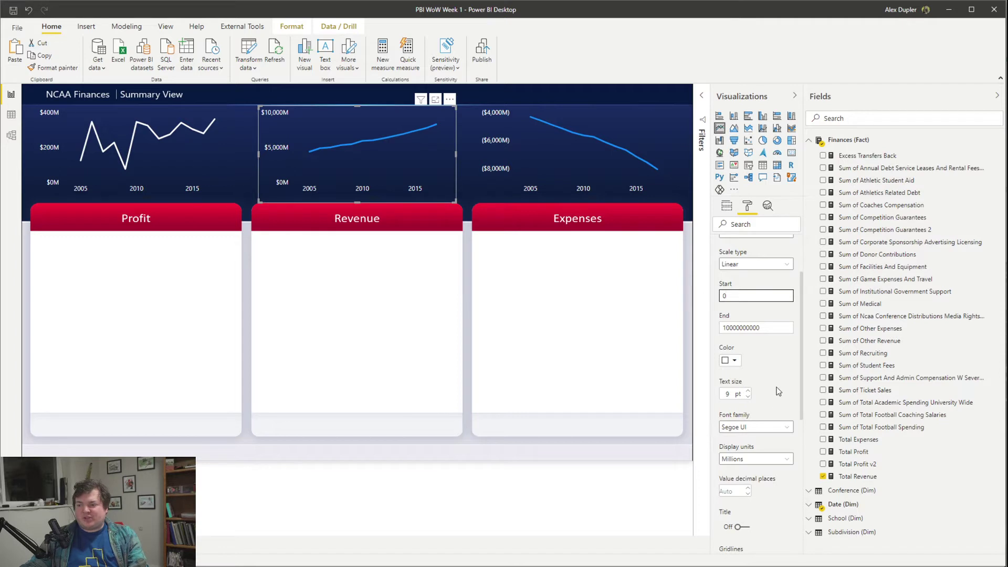
left_click(751, 458)
left_click(739, 516)
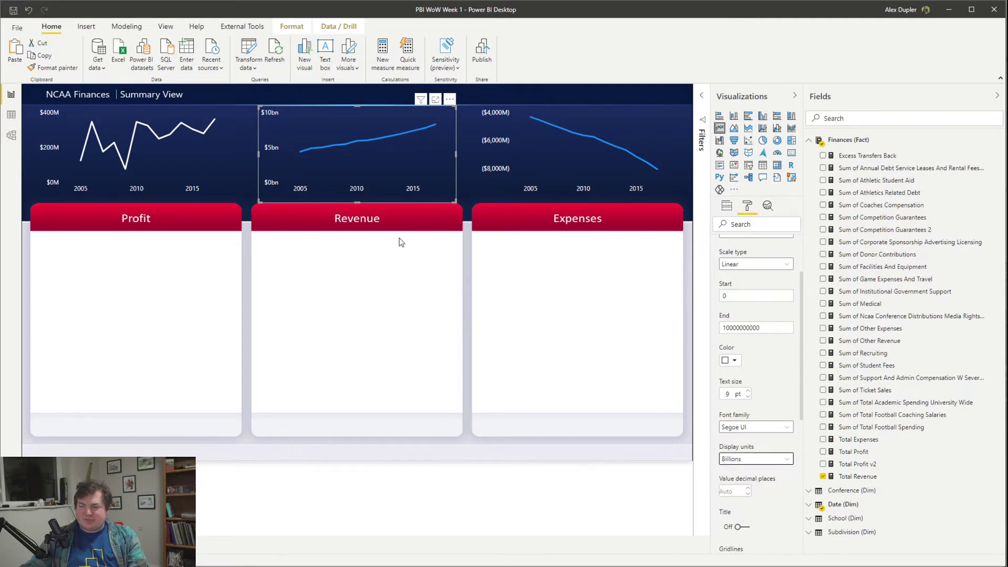
left_click(39, 69)
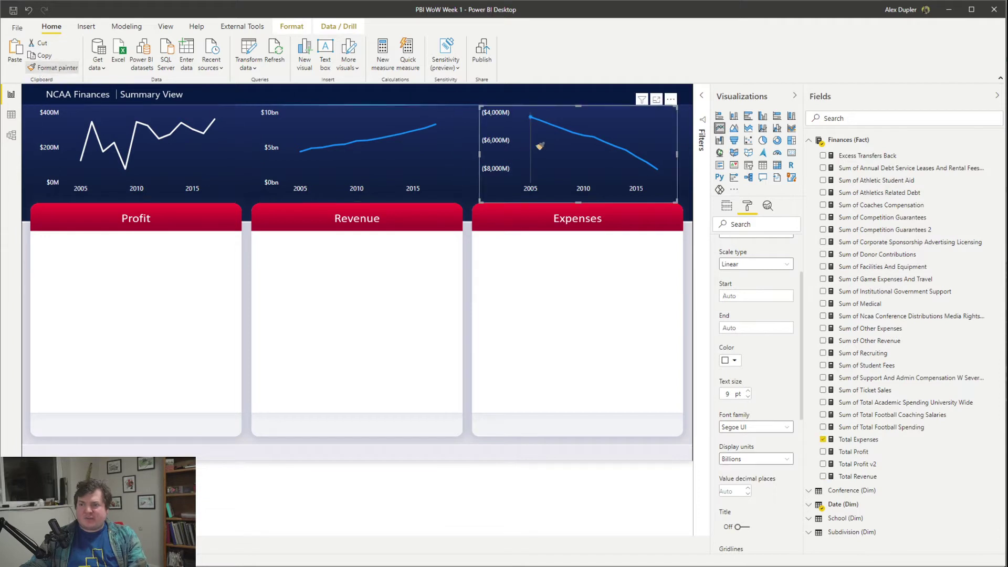
left_click(535, 140)
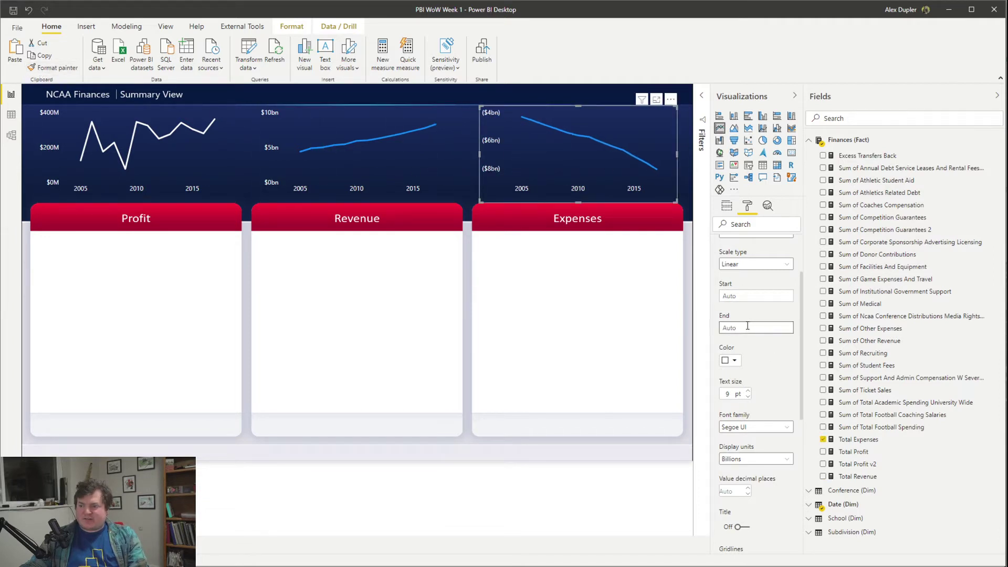
left_click(745, 295)
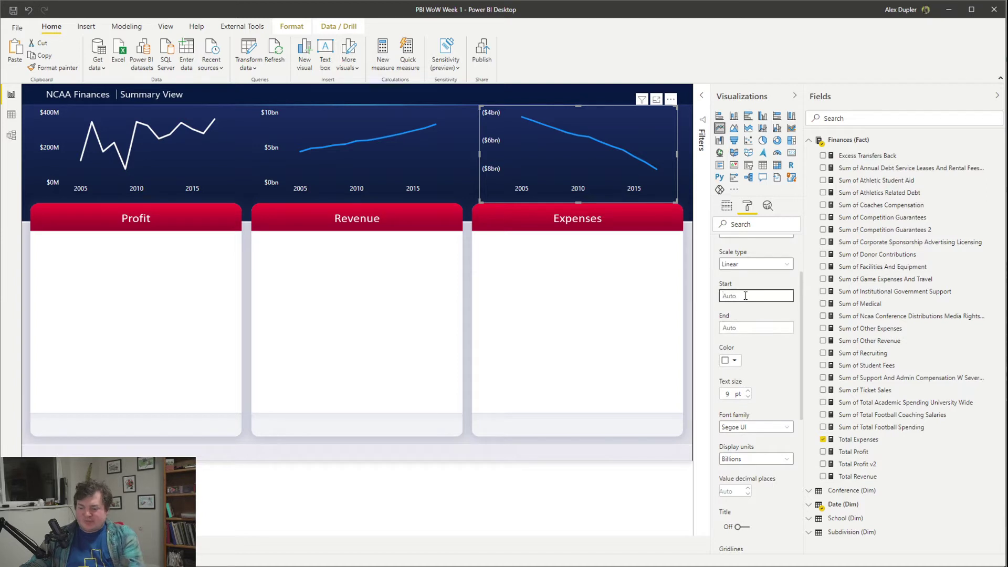
type("0")
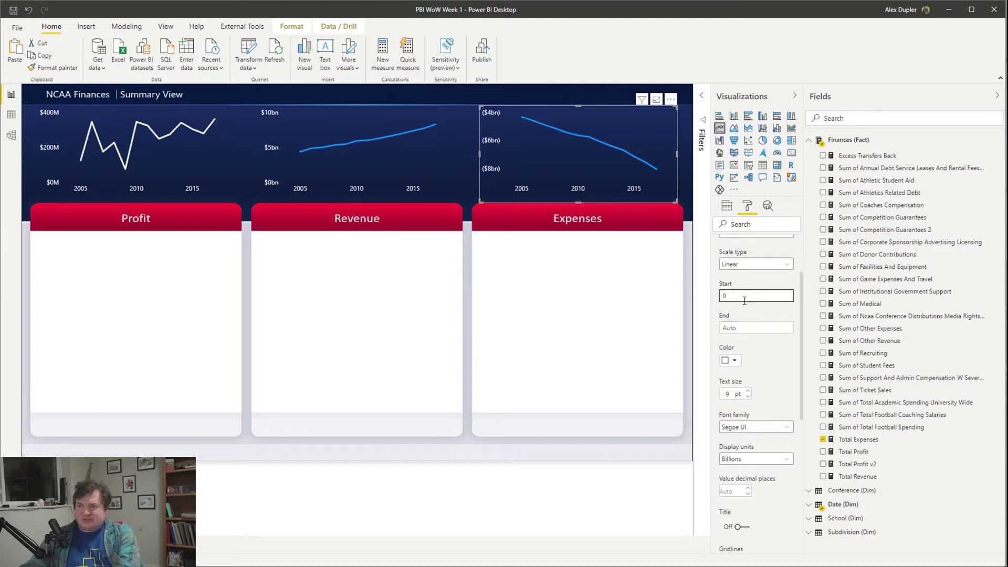
key("ctrl+x")
left_click(724, 327)
key("ctrl+v")
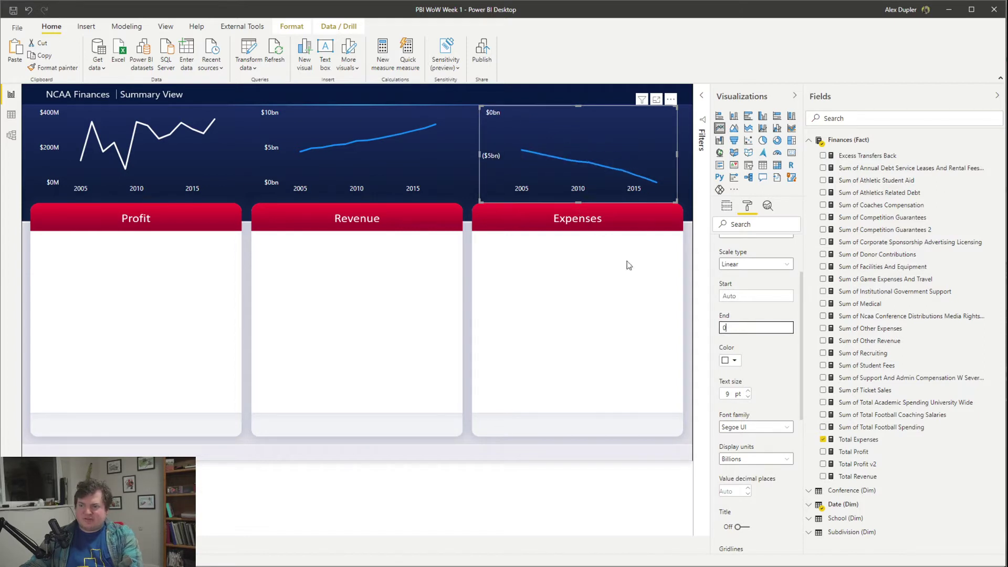
left_click(745, 295)
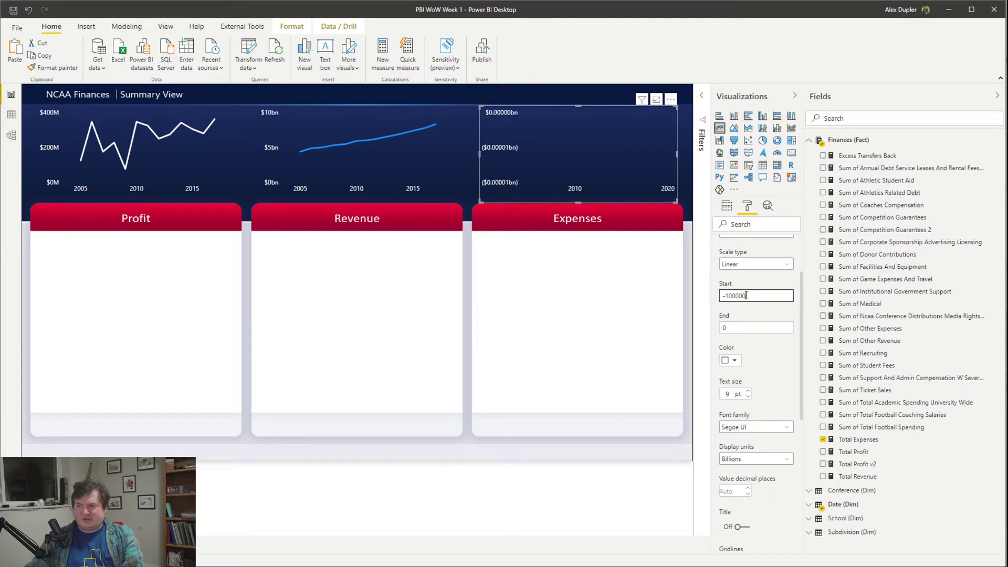
type("-10000000000")
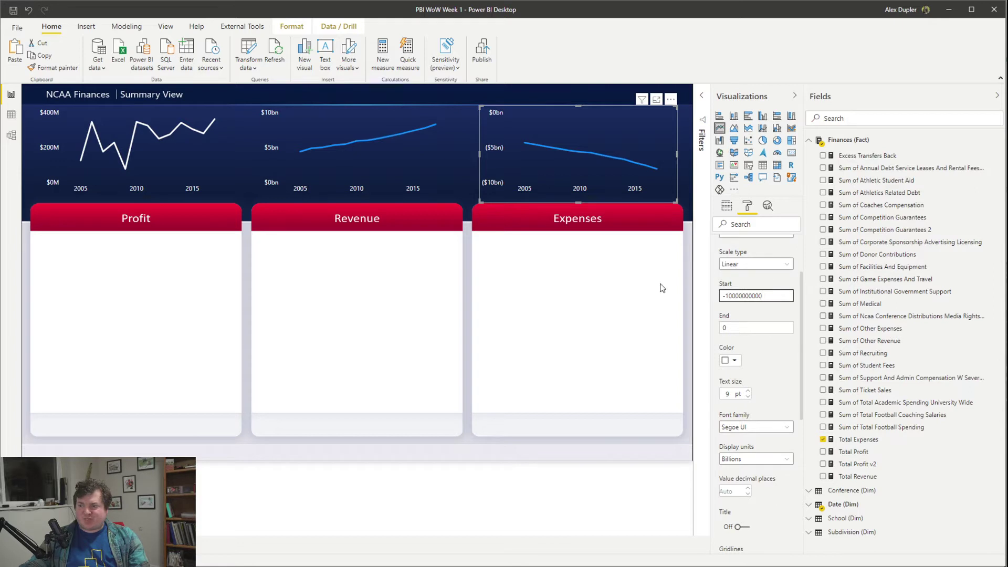
scroll(769, 298, "up", 5)
left_click(733, 281)
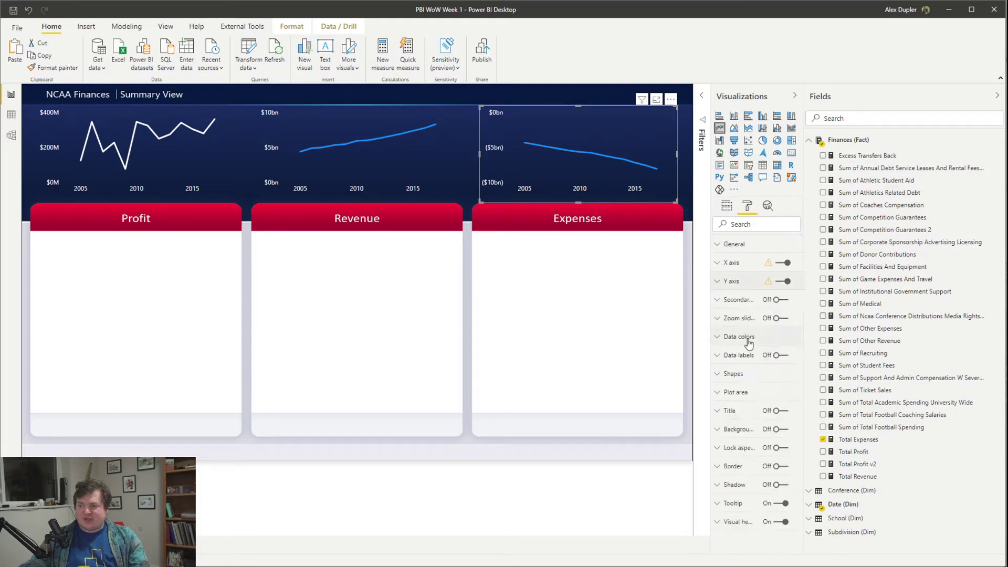
Step: Change the line color of the Expenses and Revenue line charts to white
left_click(739, 337)
left_click(730, 367)
left_click(724, 397)
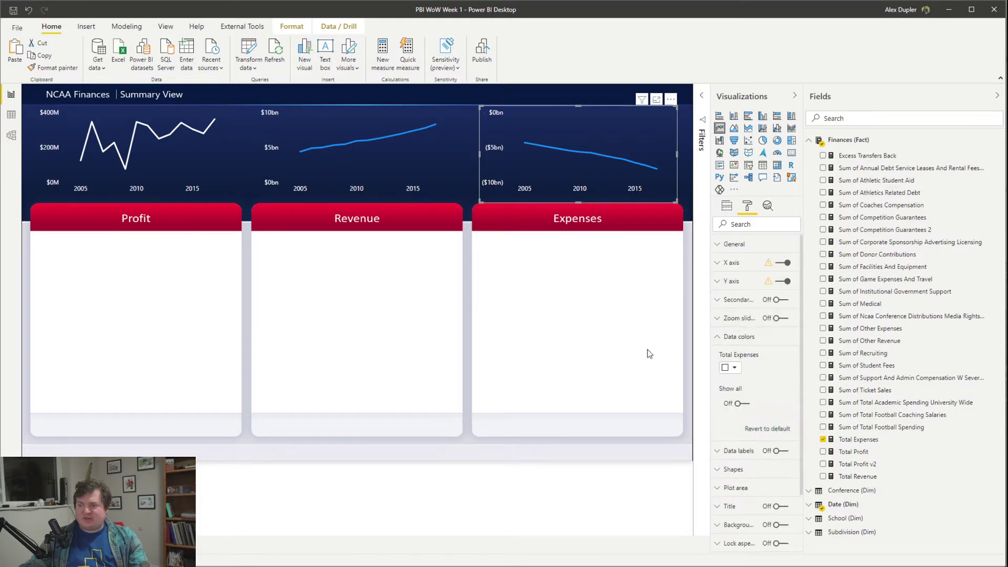
left_click(348, 172)
left_click(730, 368)
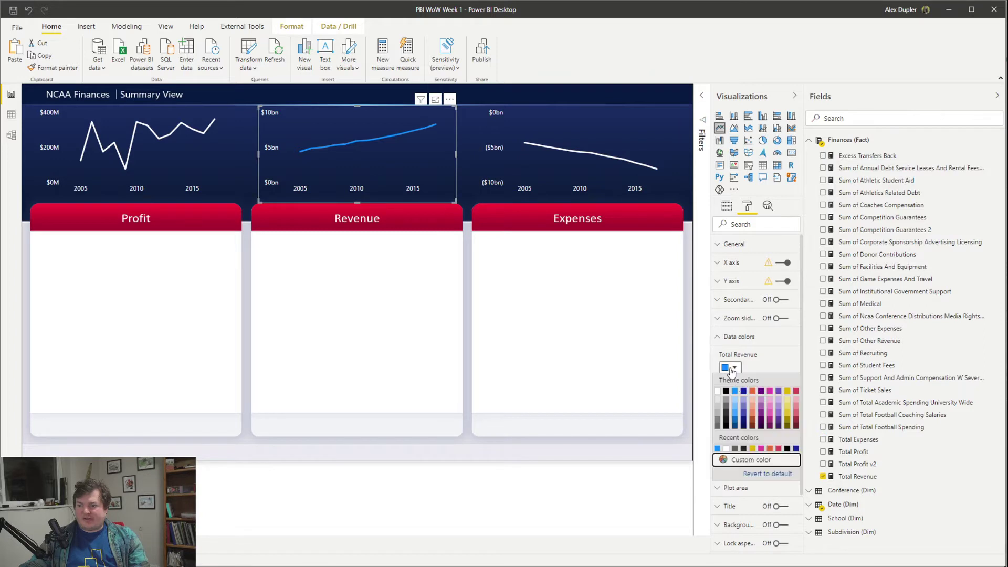
left_click(719, 393)
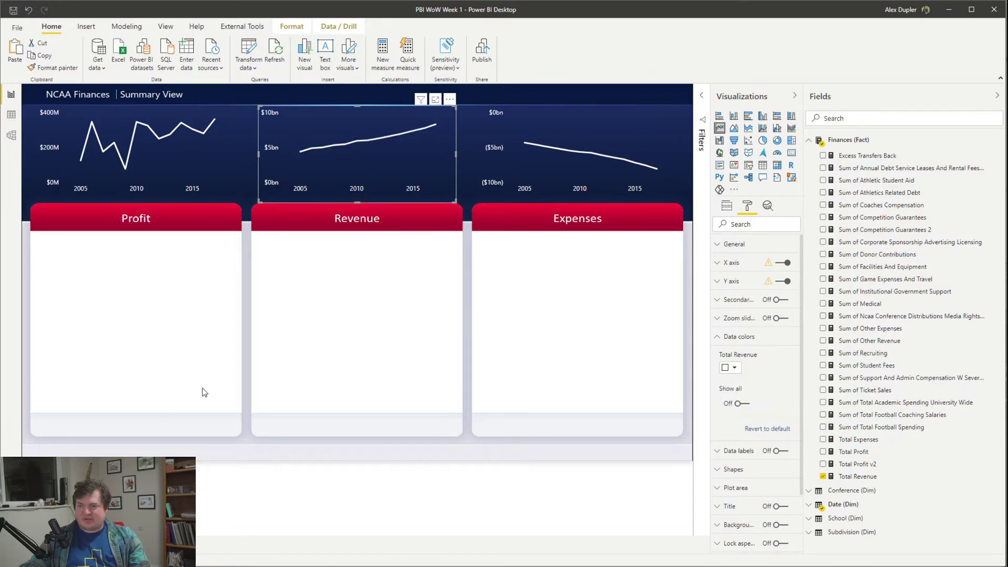
left_click(296, 484)
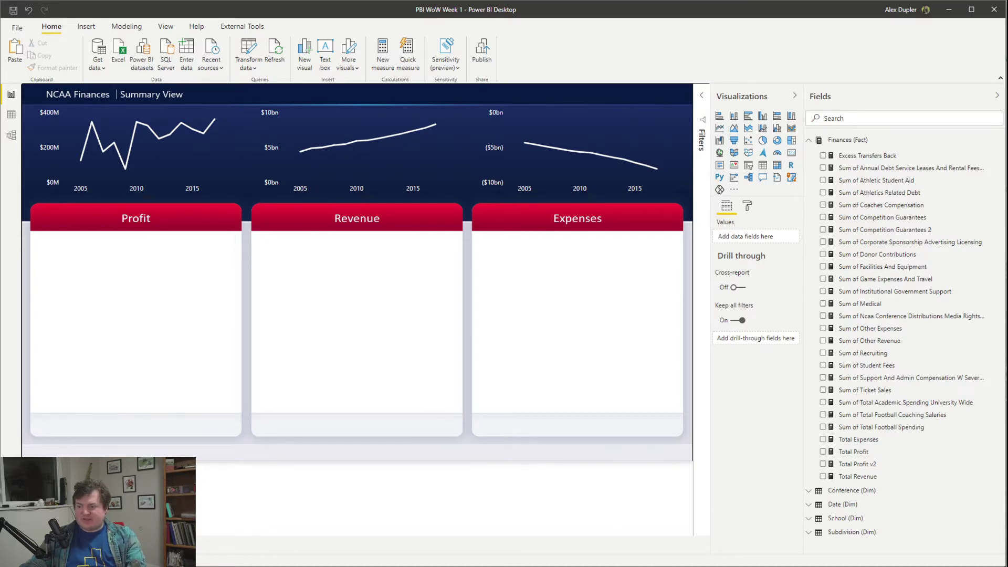
Step: Switch to PowerPoint and leave the slide show to edit the NCAA Finances summary background slide
key("alt+Tab")
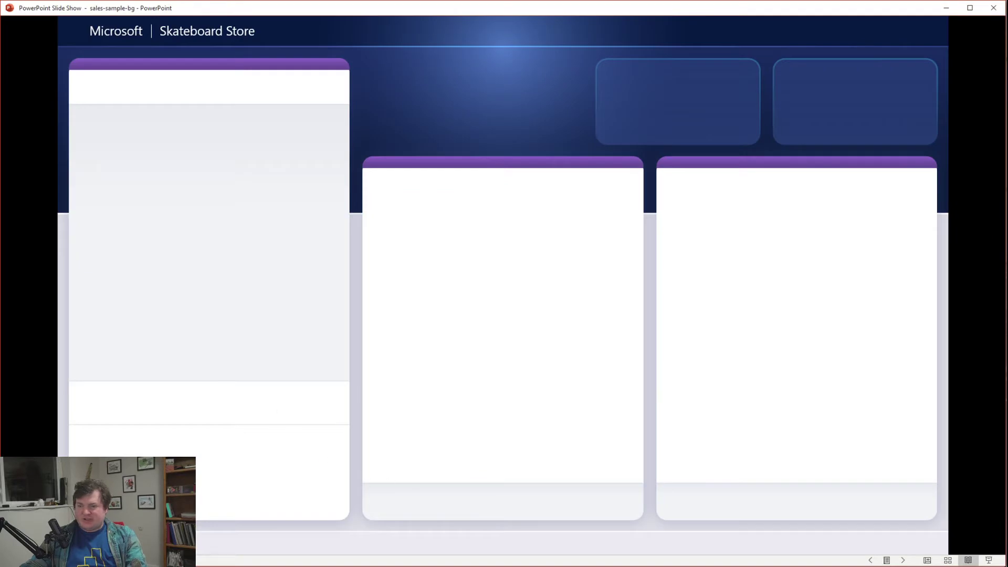
key("Escape")
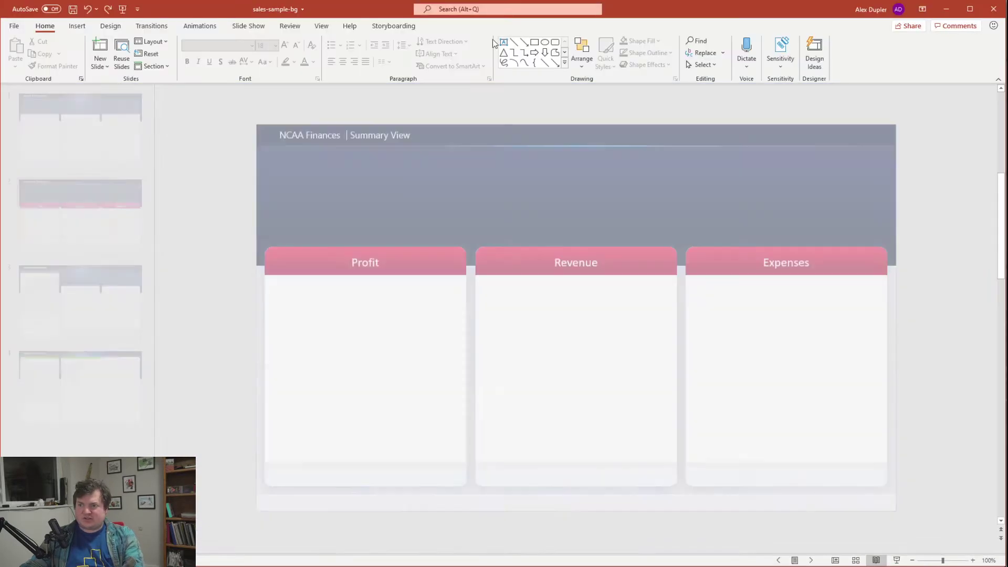
left_click(394, 475)
left_click(530, 478)
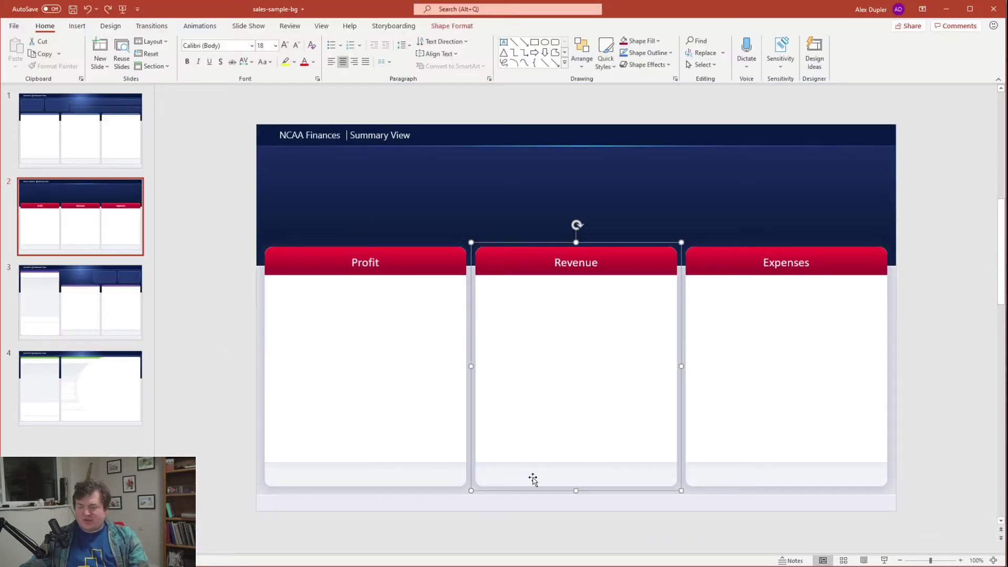
left_click(803, 482)
left_click(440, 475)
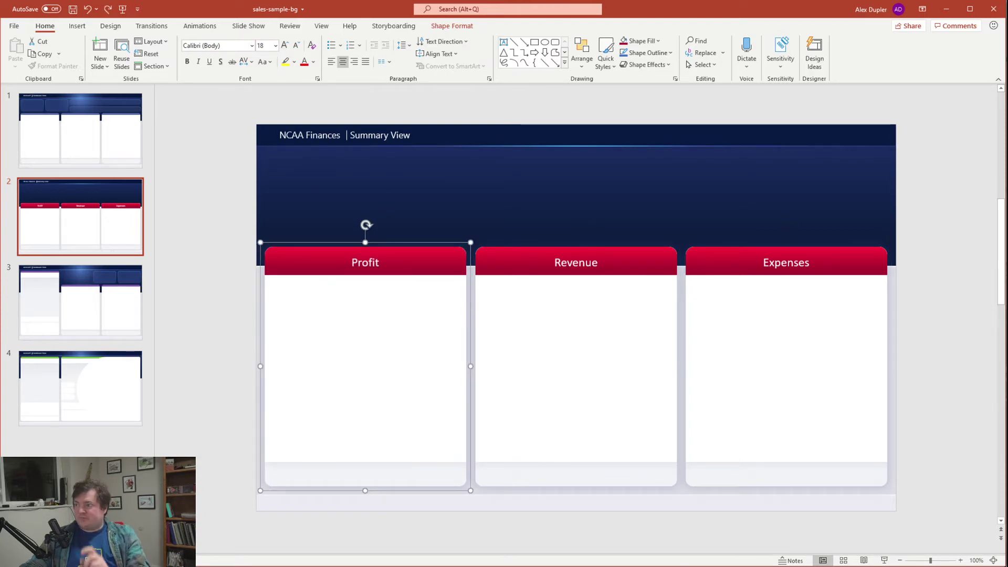
Step: Check the sample KPI report on the Workout Wednesday 2021 Week 2 page in the browser and return to the slide
key("alt+Tab")
double_click(550, 134)
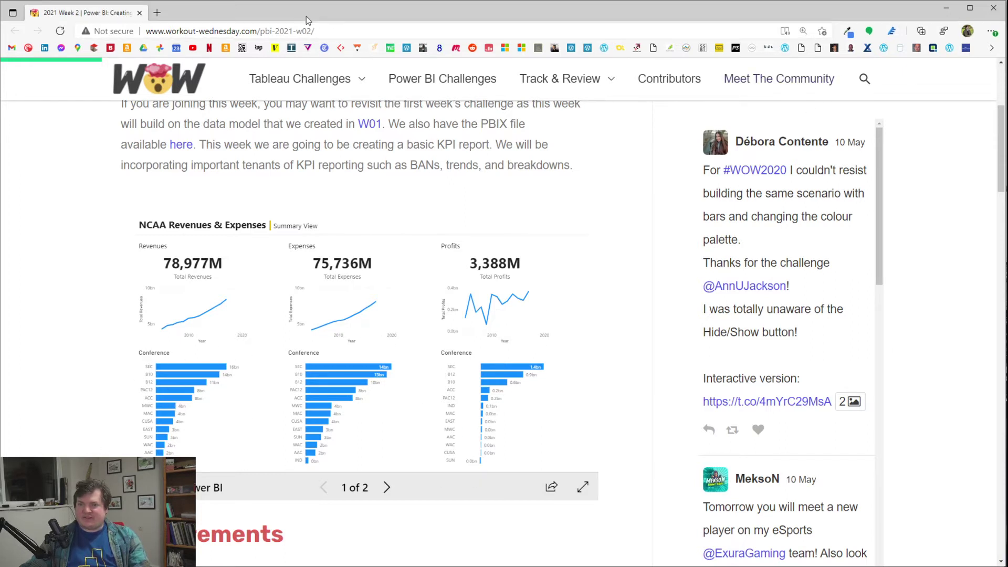
left_click_drag(322, 12, 1007, 235)
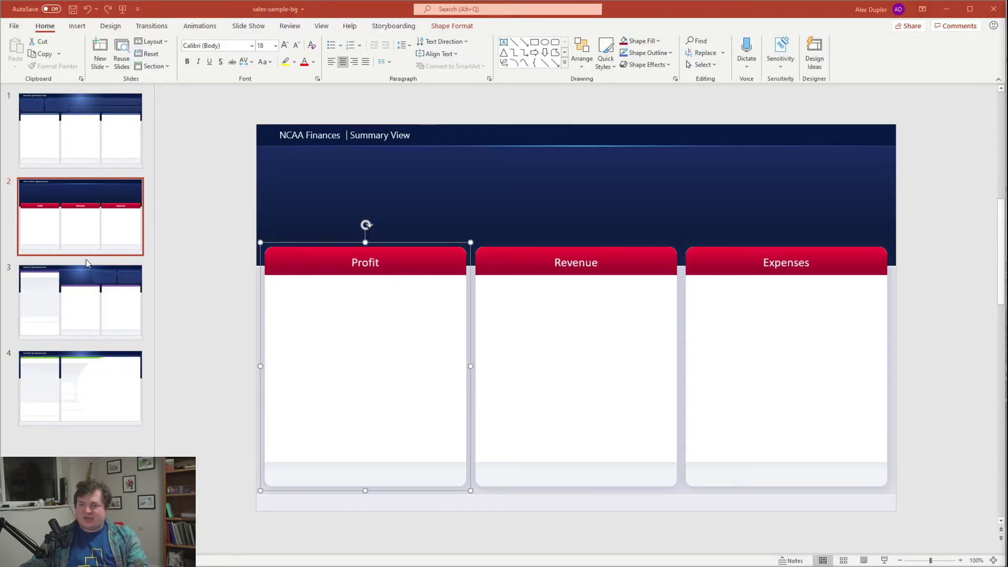
left_click(625, 326)
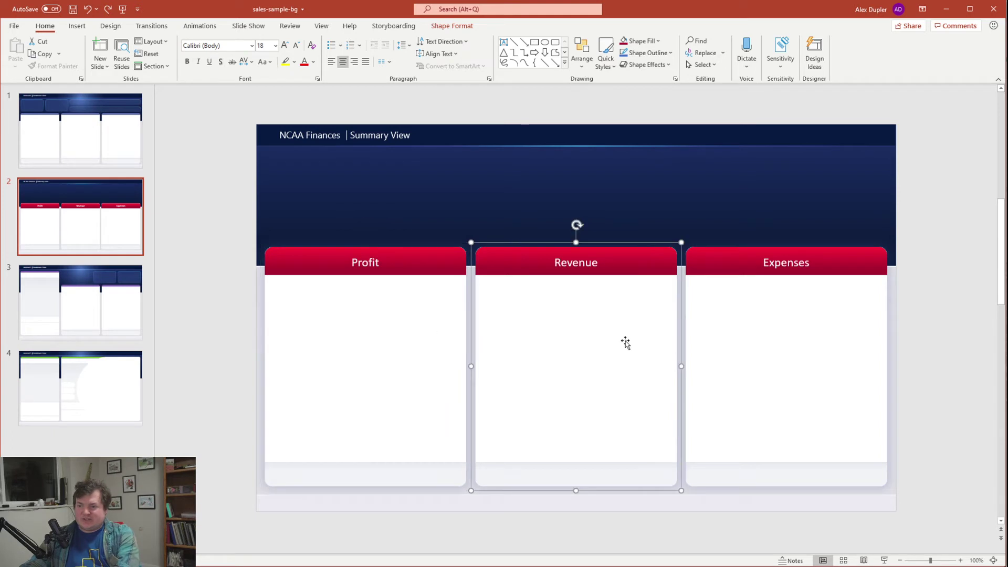
left_click(737, 347)
key("Delete")
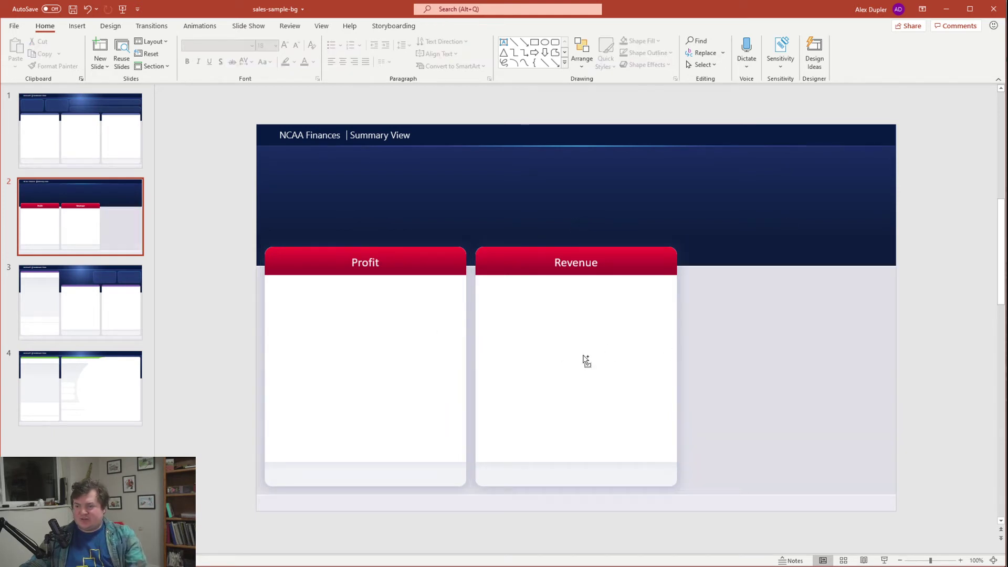
key("ctrl+z")
Step: Delete the white body shapes of the Revenue and Expenses cards, keeping their red headers
left_click(592, 357)
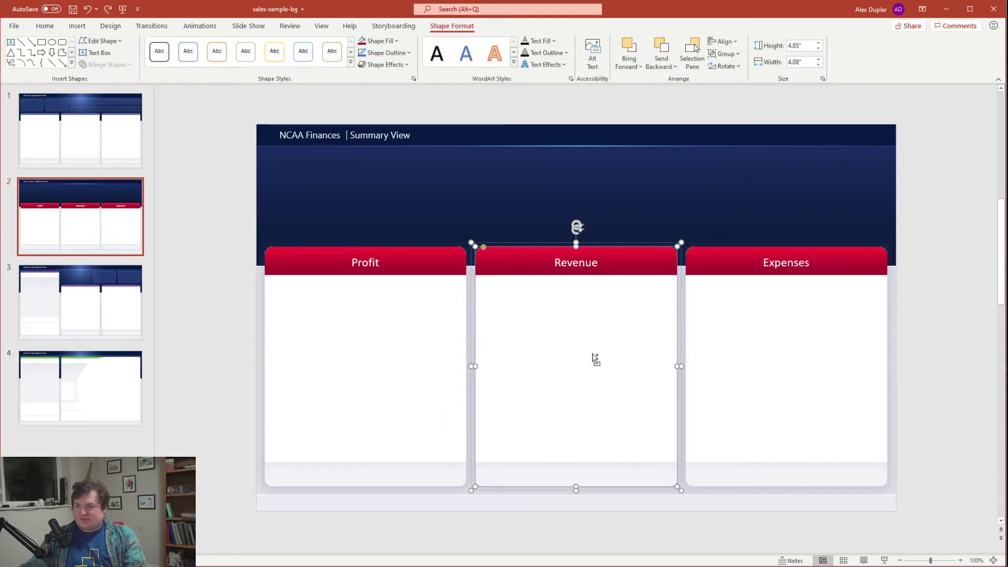
key("Delete")
left_click(729, 369)
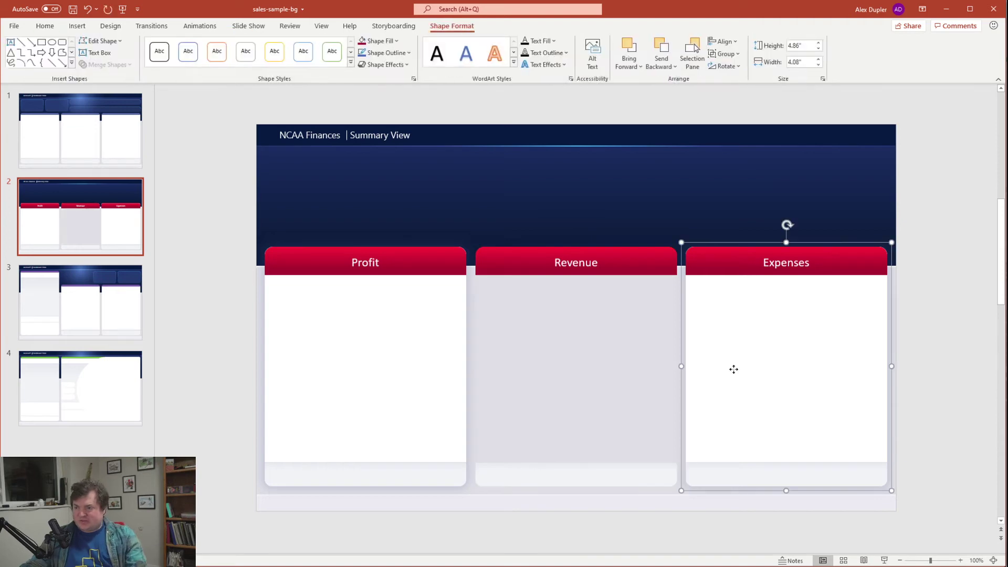
key("Delete")
Step: Delete the gray footer shapes beneath the Revenue and Expenses headers
left_click(573, 471)
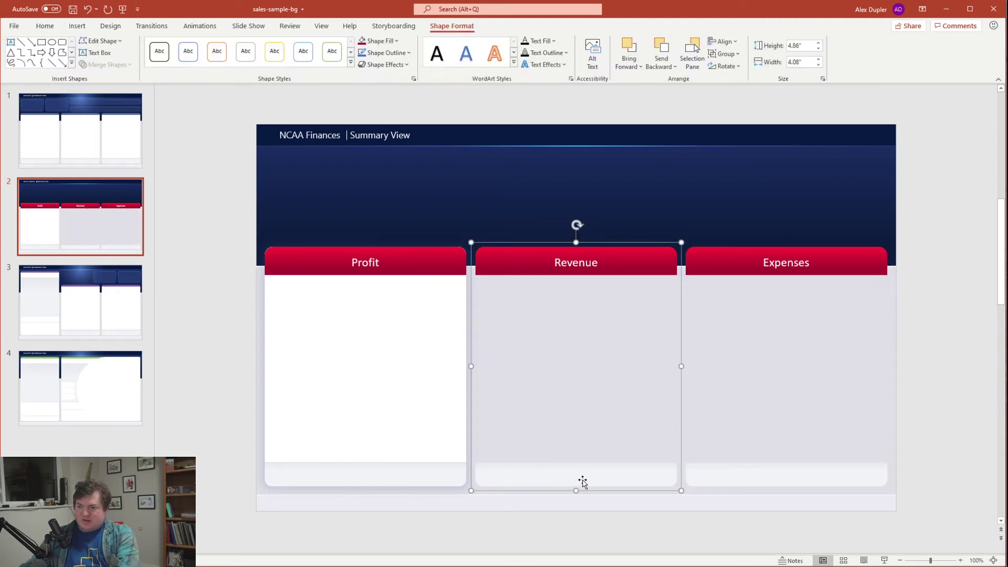
left_click(583, 483)
key("Delete")
left_click(747, 478)
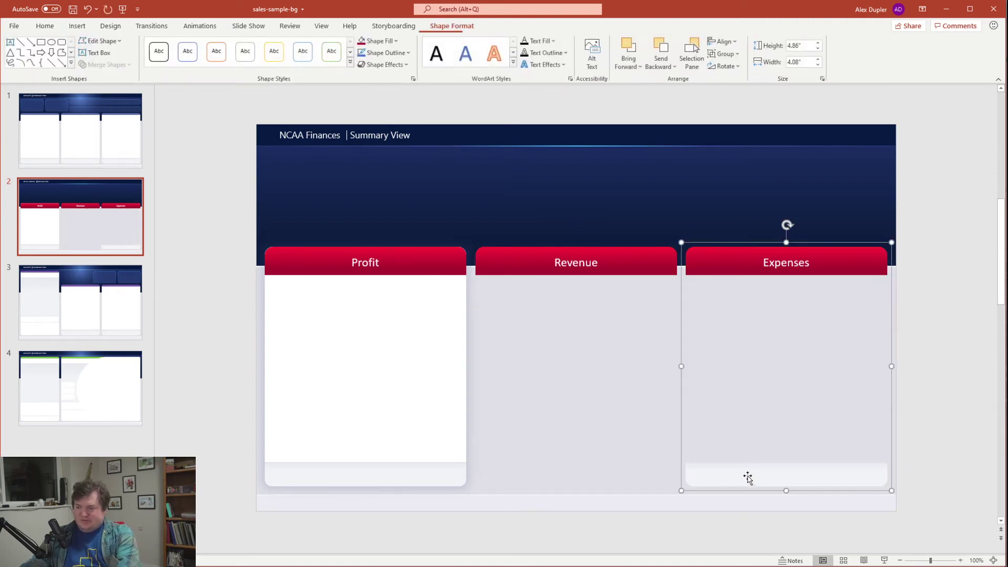
left_click(749, 478)
key("Delete")
left_click(360, 373)
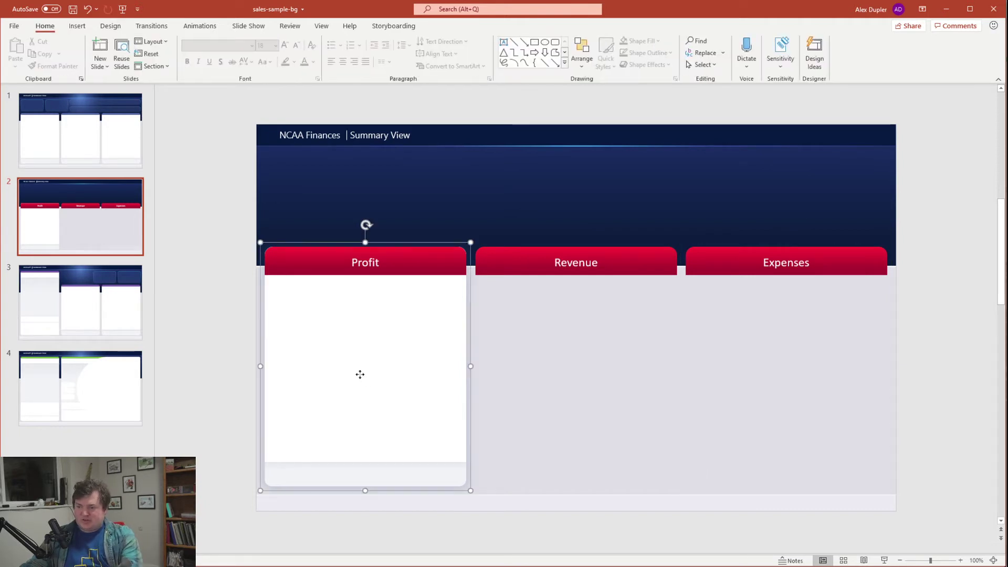
left_click_drag(472, 365, 886, 355)
left_click(539, 278)
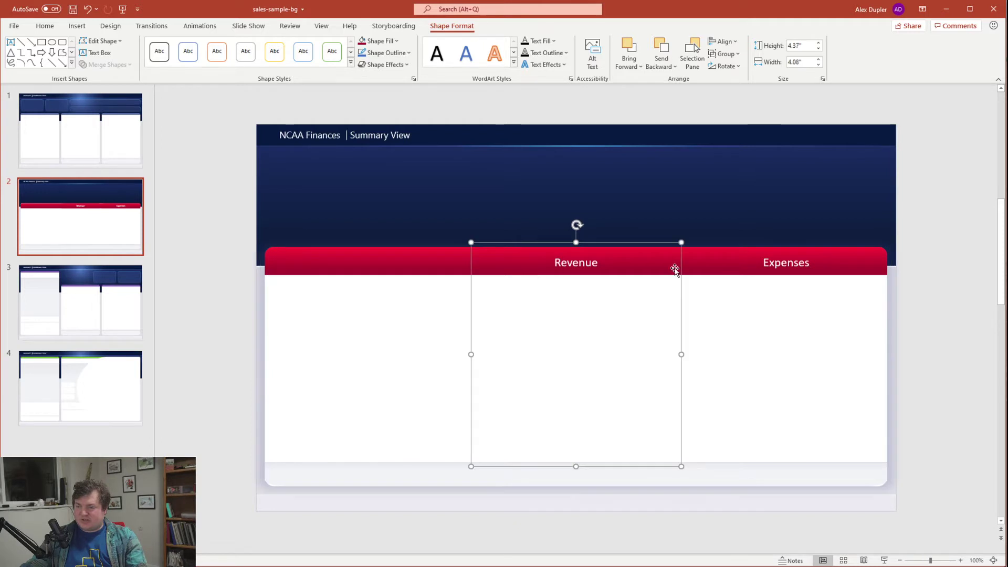
key("ctrl+z")
Step: Widen the Profit card's white body to 12.63" so it spans beneath all three headers
left_click(387, 344)
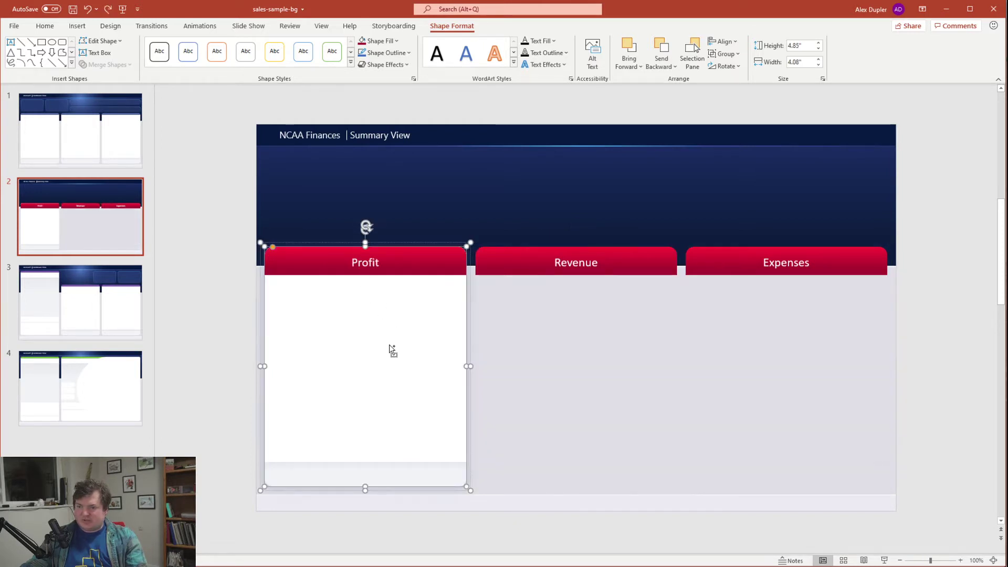
left_click_drag(464, 368, 890, 363)
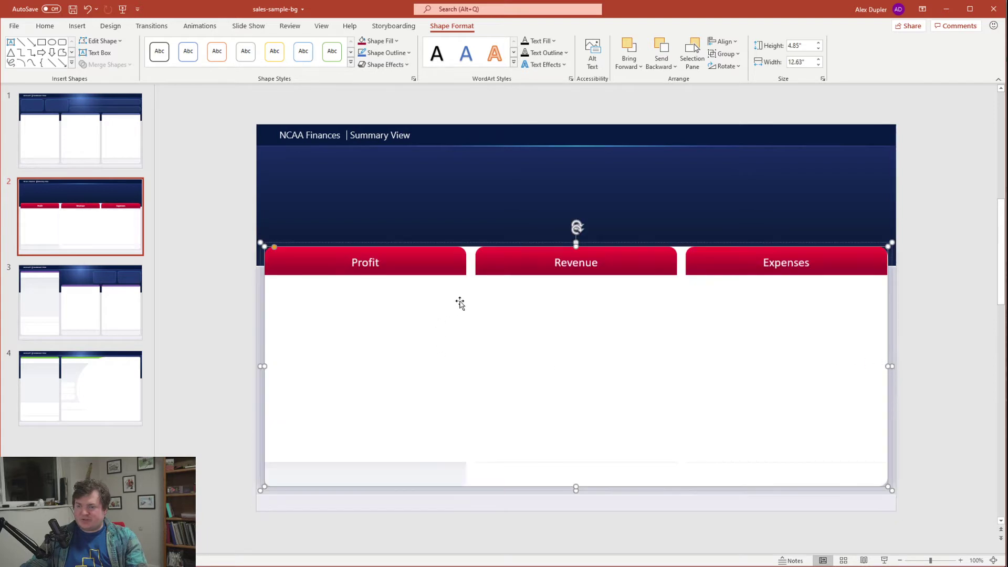
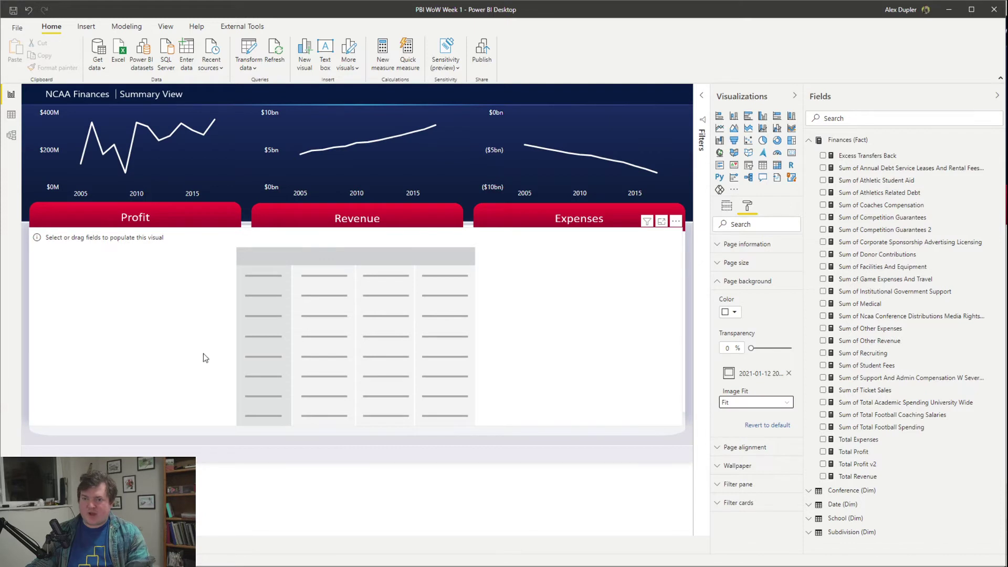
Step: Shorten the empty matrix to end above the card's footer and use FBS Conference as its row field instead of Conference Abb
left_click(200, 346)
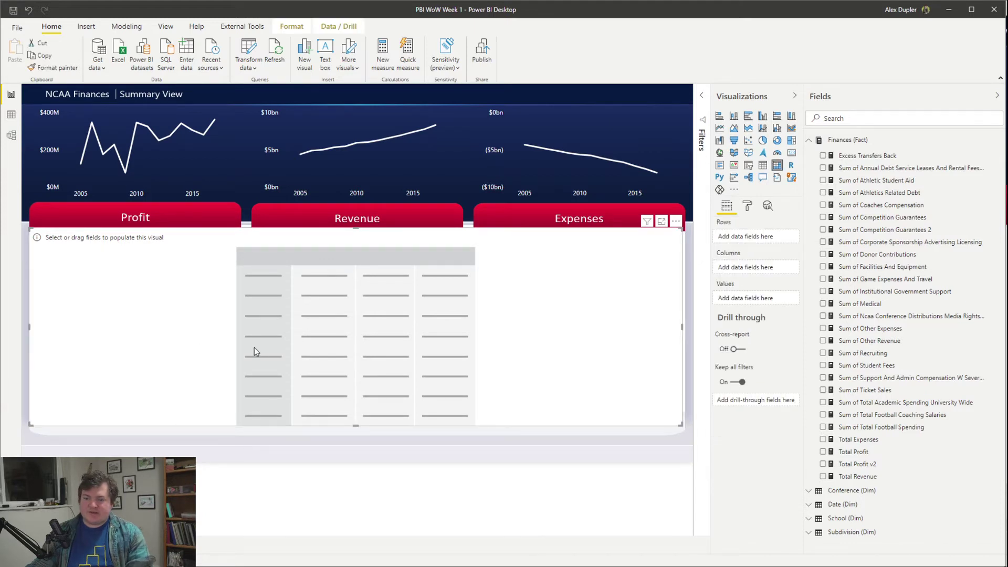
mouse_move(355, 424)
left_mouse_down()
mouse_move(353, 398)
mouse_move(359, 414)
left_mouse_up()
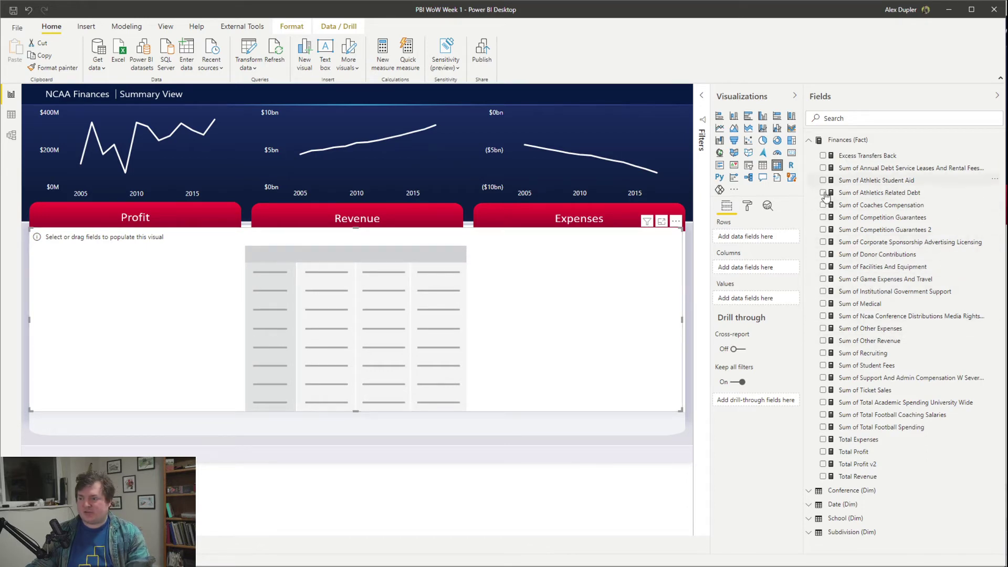
left_click(857, 490)
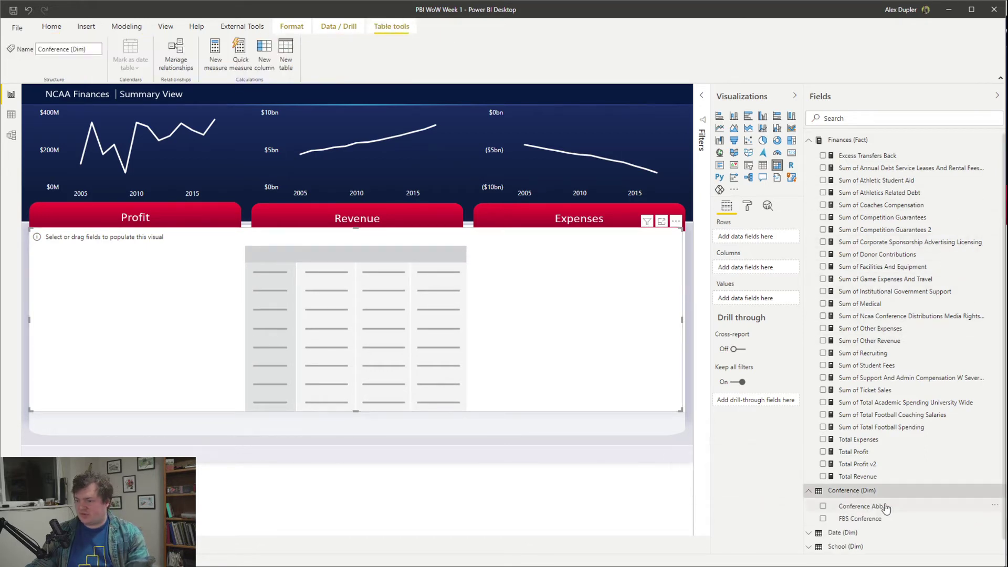
left_click_drag(861, 507, 754, 242)
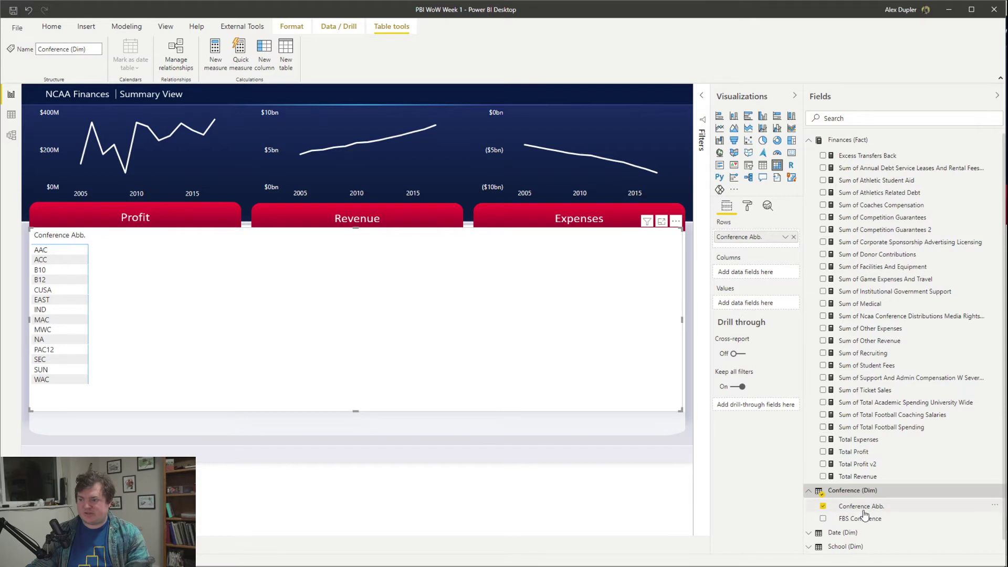
left_click_drag(864, 517, 758, 241)
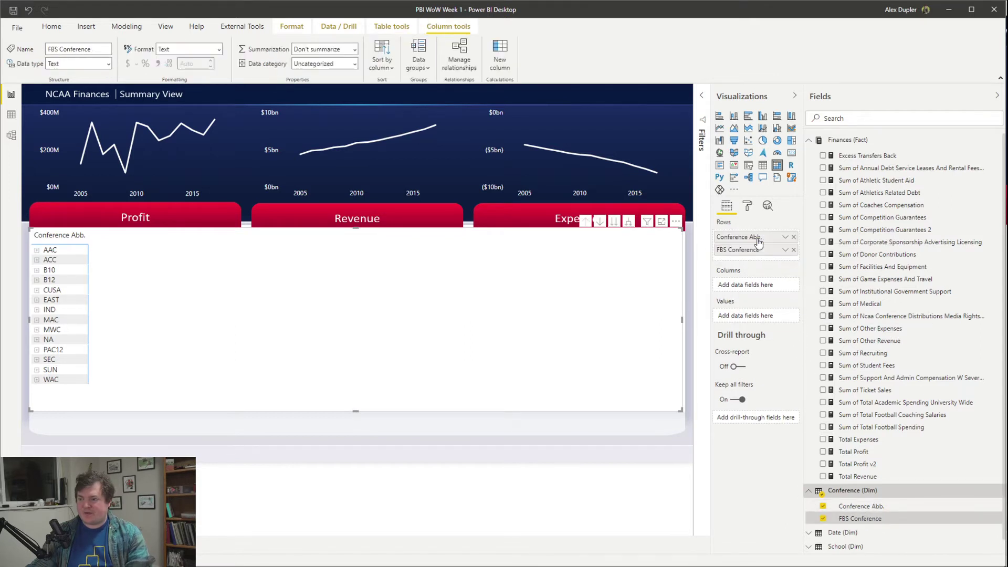
left_click(793, 237)
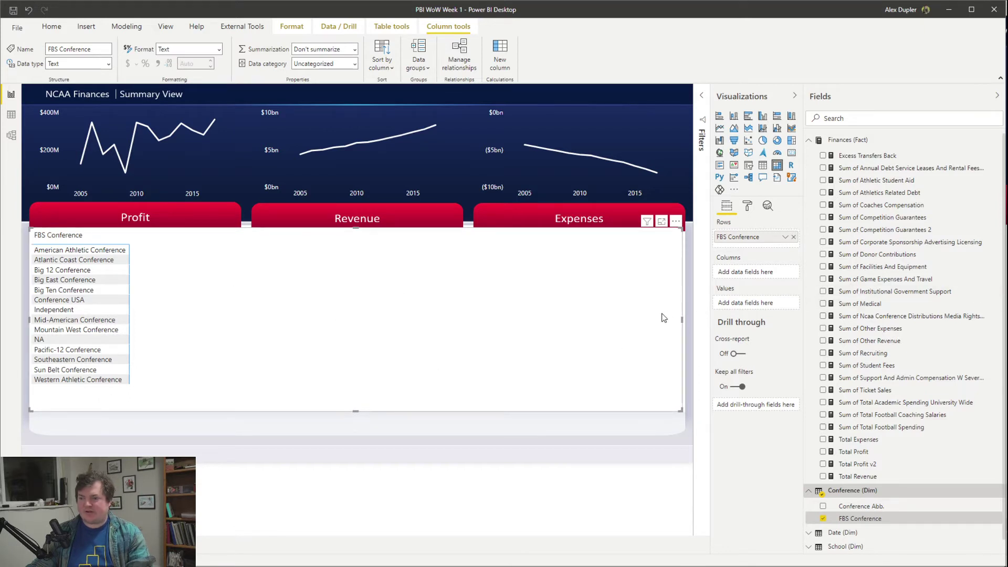
Step: Widen the conference matrix slightly to the card's right edge and turn off its background
left_click_drag(681, 321, 687, 326)
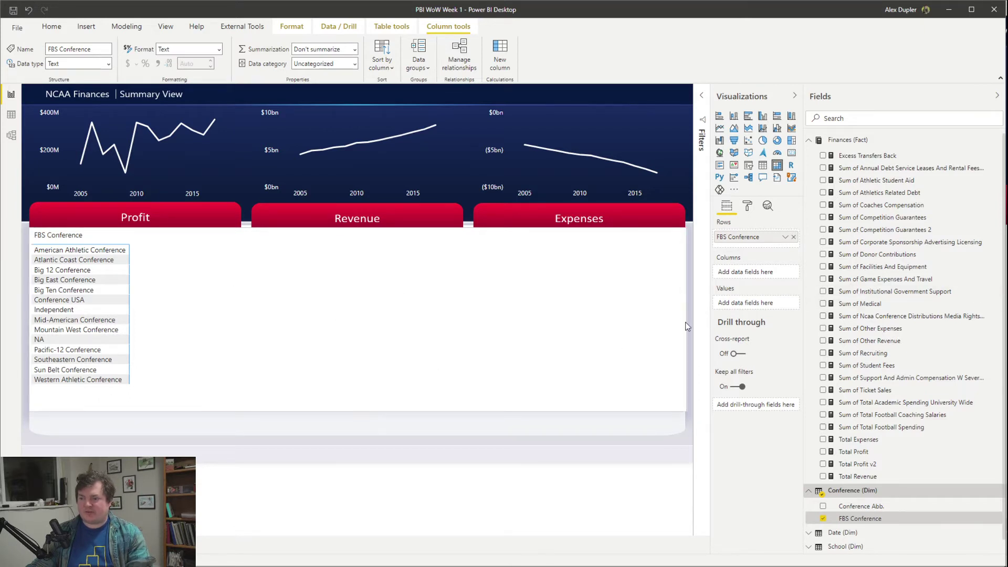
left_click(684, 326)
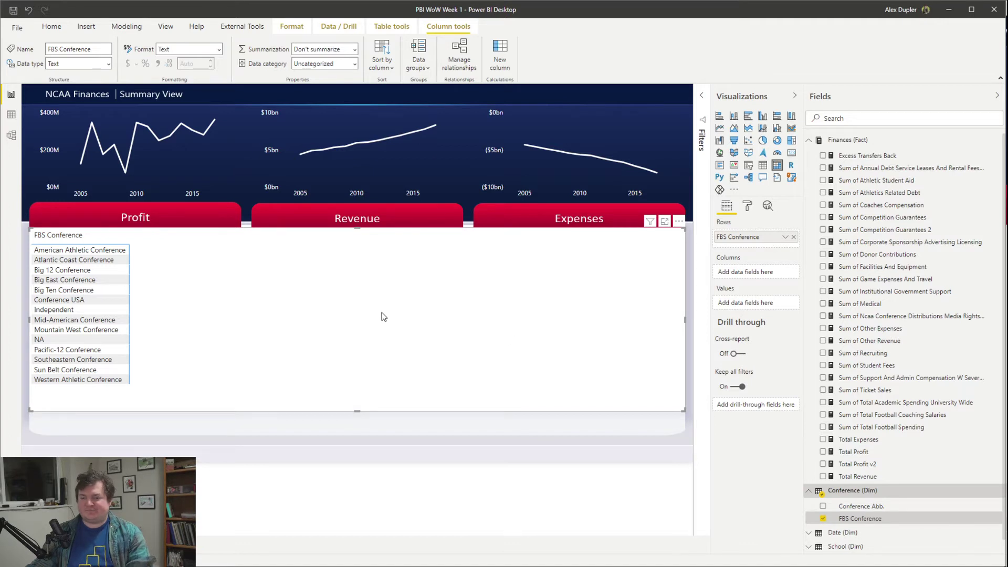
left_click(747, 205)
left_click(795, 411)
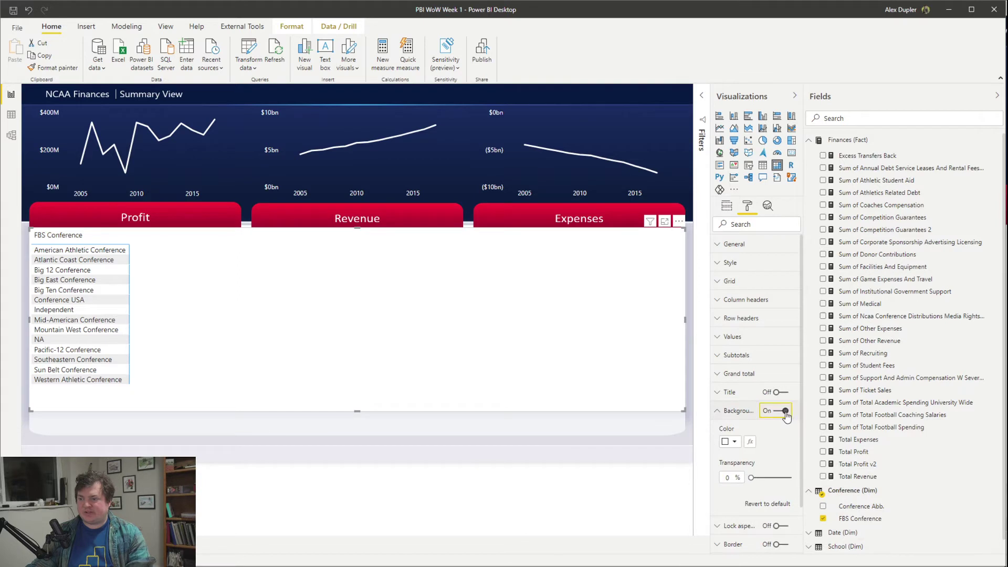
left_click(779, 411)
left_click(732, 412)
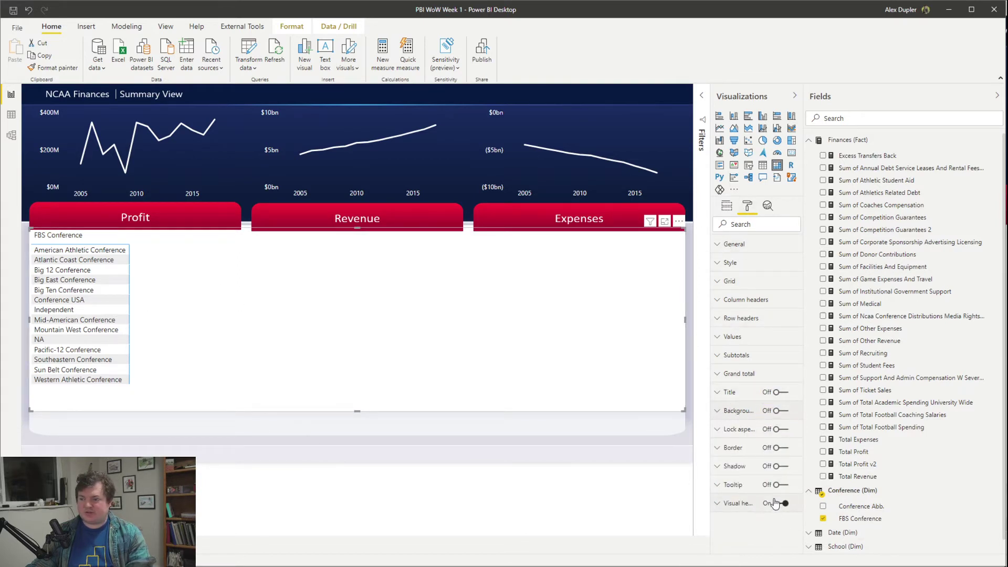
Step: Review the matrix's column header formatting options and return to its field settings
left_click(767, 305)
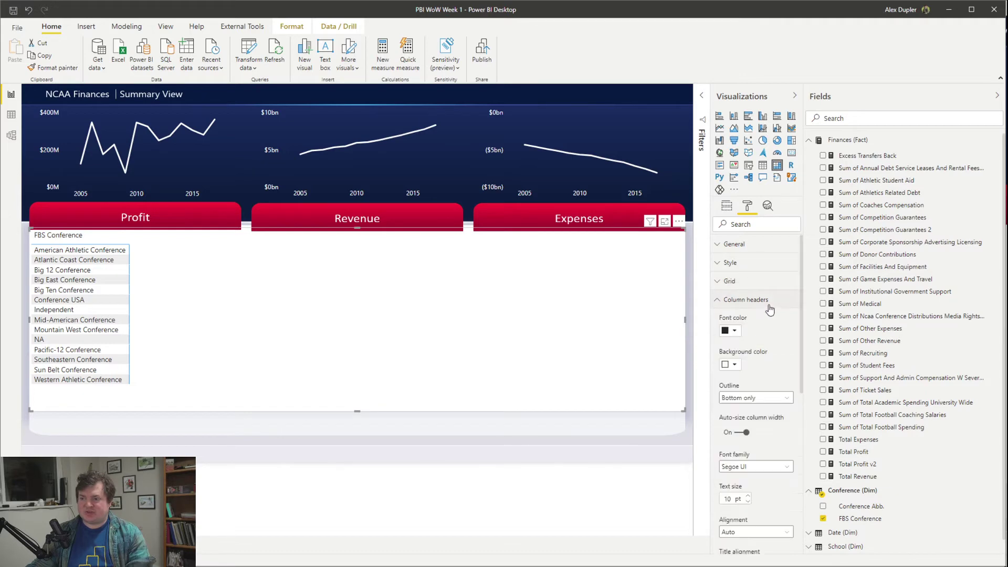
scroll(764, 323, "down", 5)
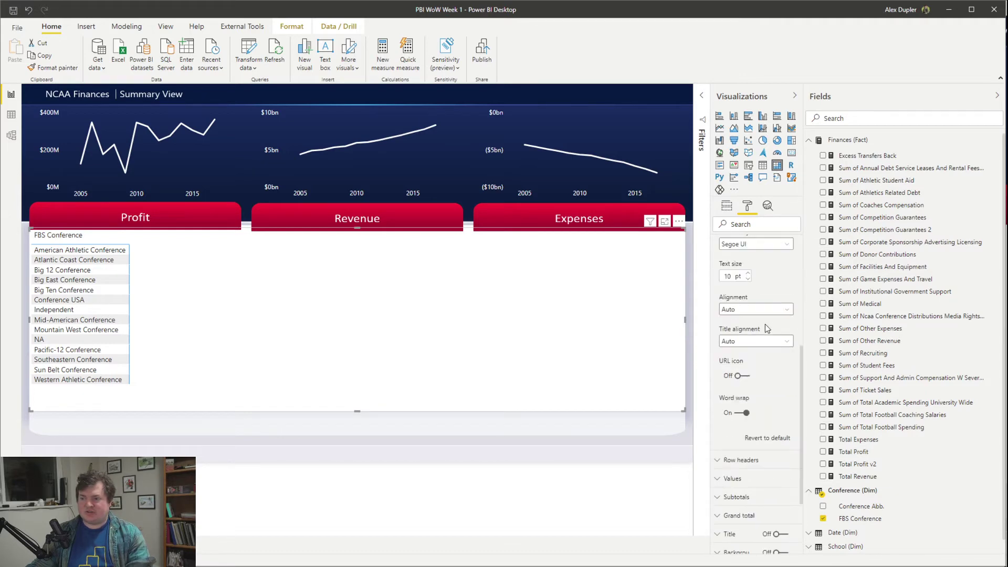
scroll(750, 388, "up", 5)
scroll(766, 381, "down", 5)
scroll(774, 367, "up", 5)
left_click(740, 300)
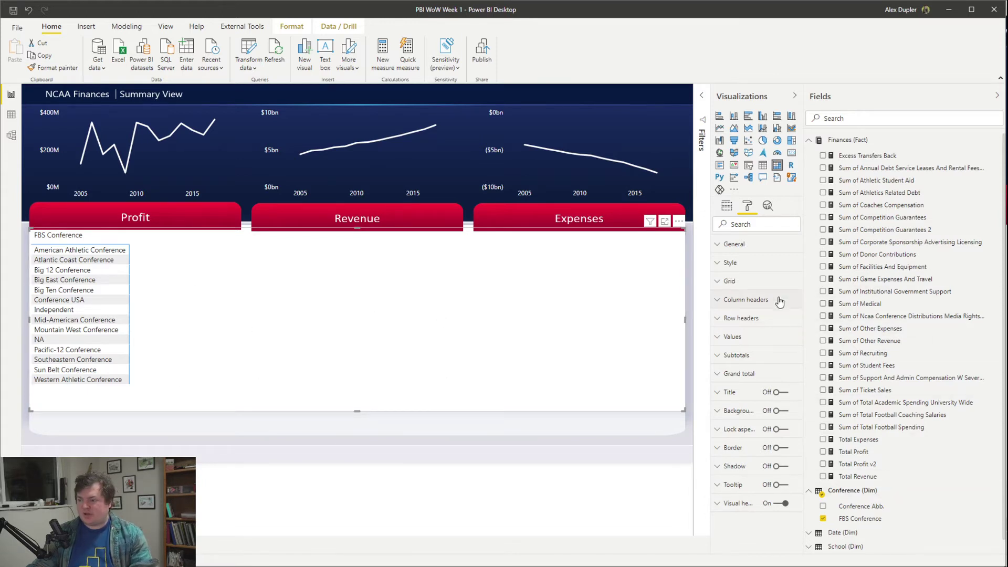
left_click(727, 206)
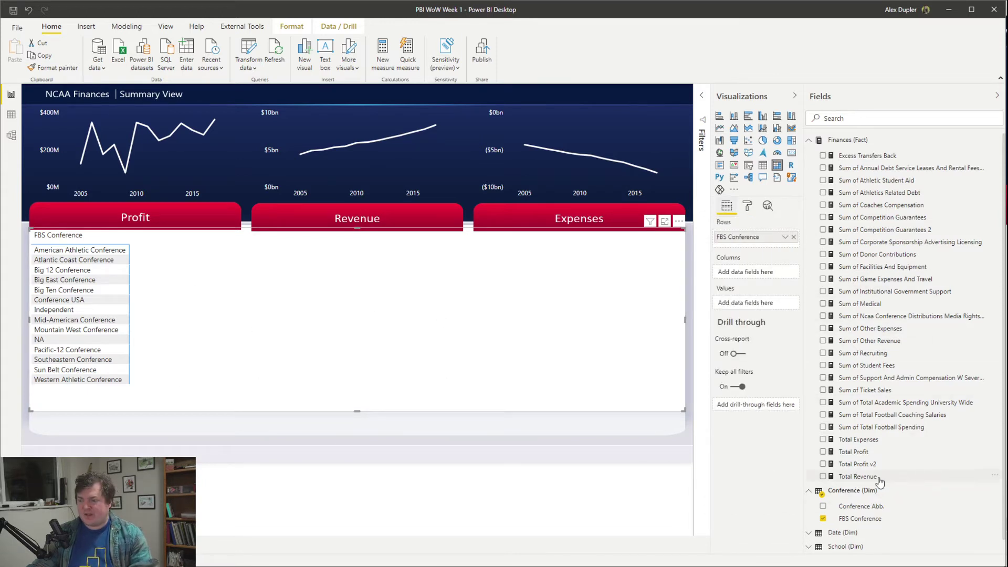
Step: Add Total Profit, Total Revenue and Total Expenses, in that order, as the conference matrix's values
left_click_drag(869, 478, 761, 305)
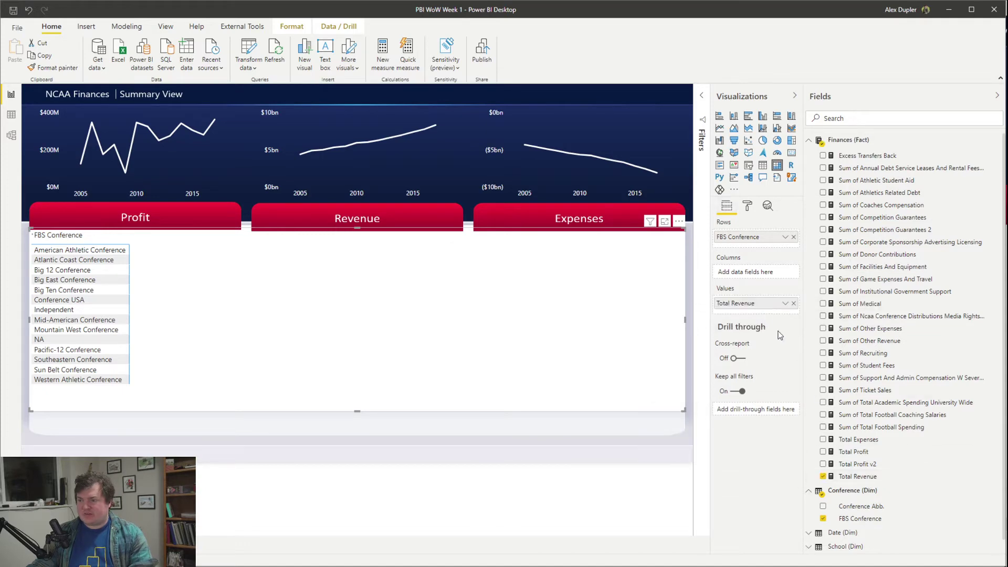
left_click_drag(860, 452, 758, 331)
left_click_drag(735, 316, 734, 301)
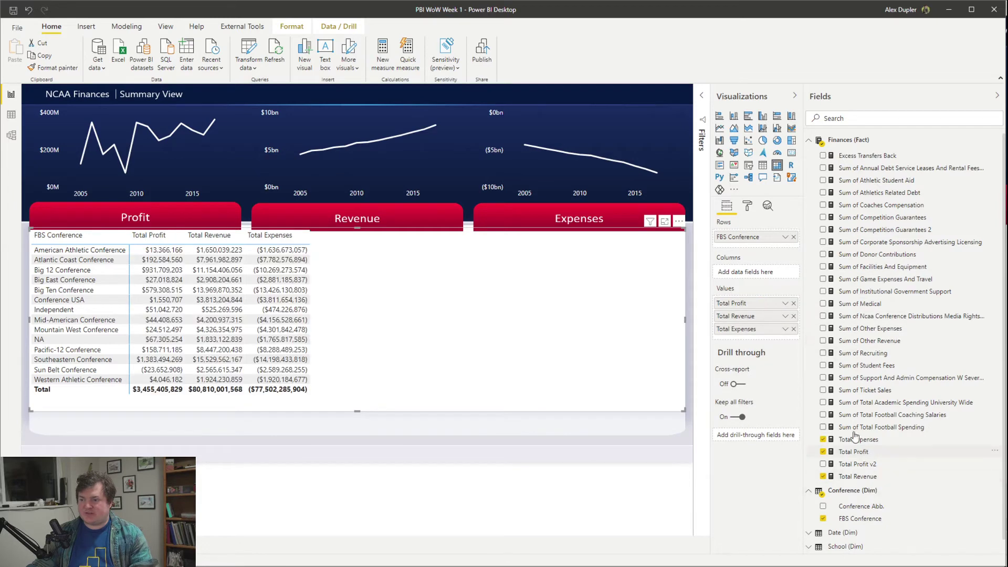
Step: Add a second copy of Total Profit, Total Revenue and Total Expenses, each beside its original in the matrix values
left_click_drag(852, 452, 735, 312)
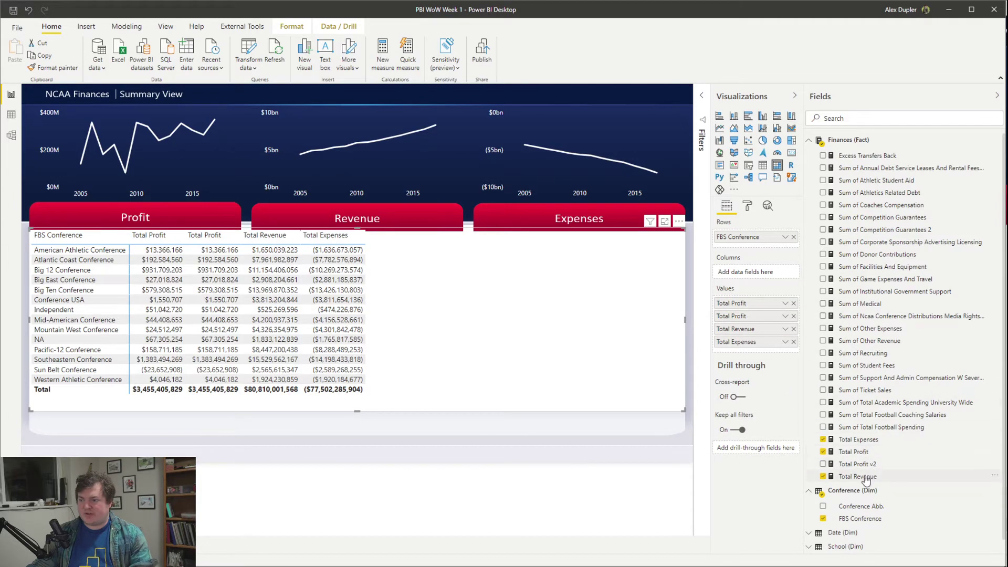
left_click_drag(864, 480, 766, 341)
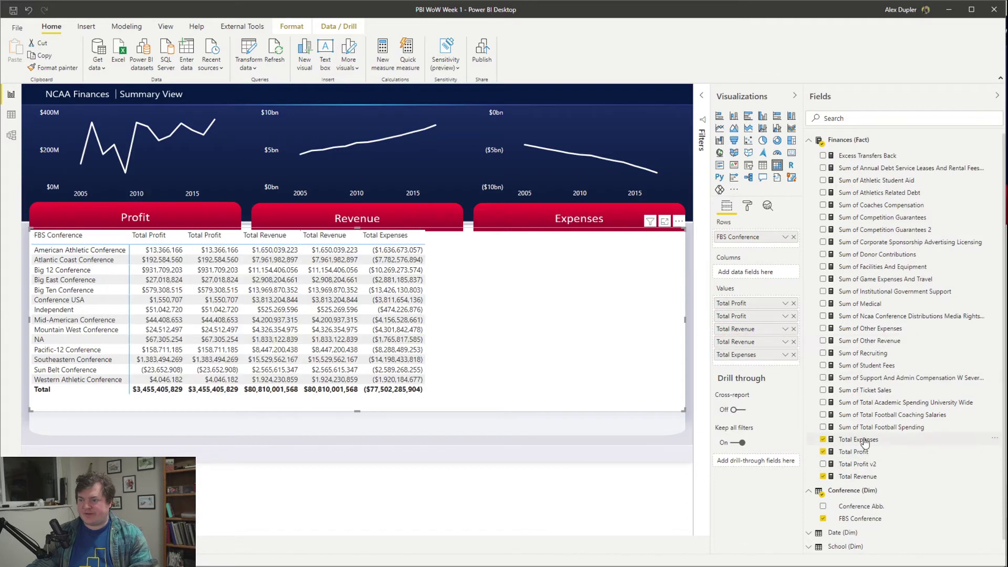
left_click_drag(864, 440, 744, 361)
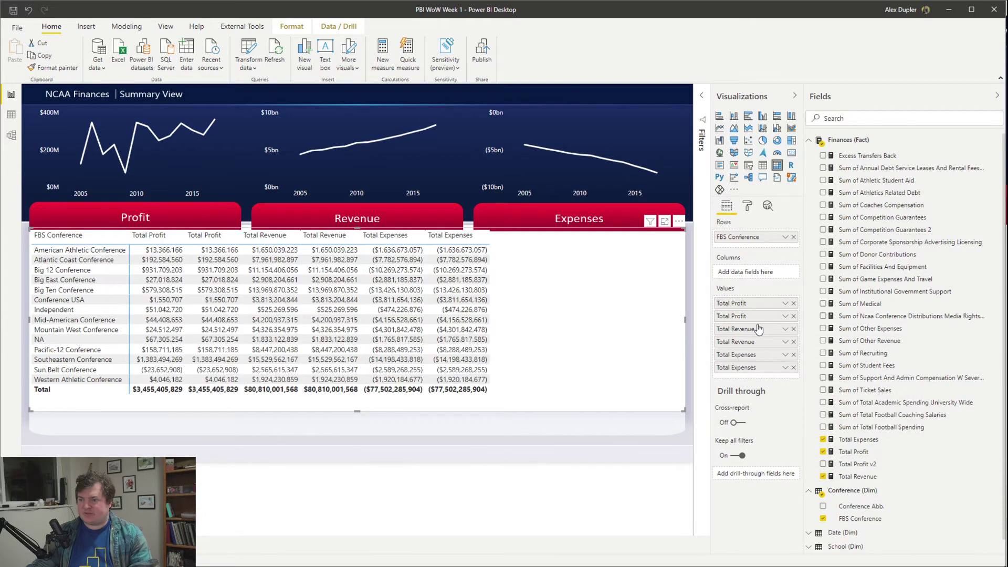
Step: Examine the matrix's Values and Style formatting options for a setting that changes how the numbers display
left_click(747, 207)
left_click(762, 320)
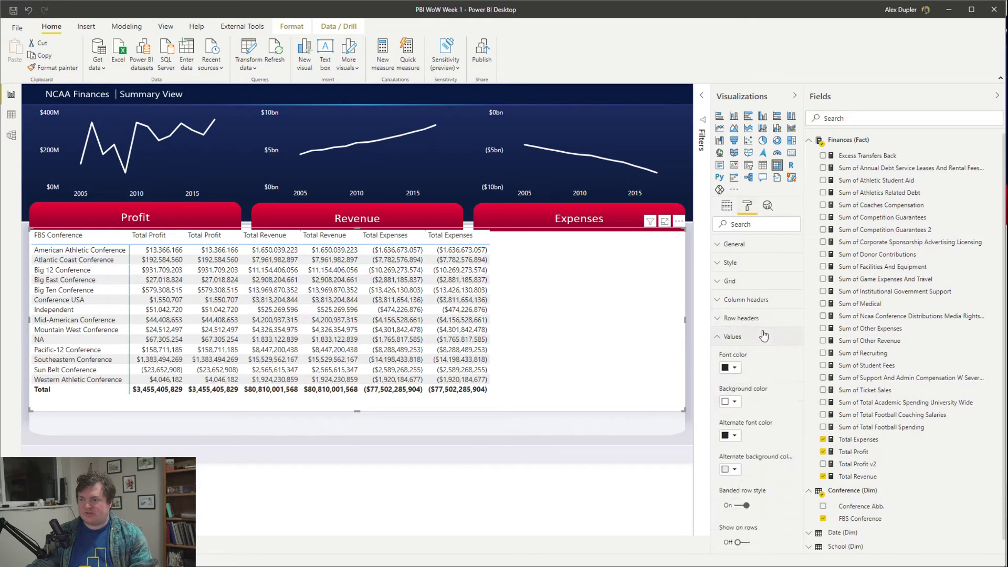
scroll(769, 441, "down", 5)
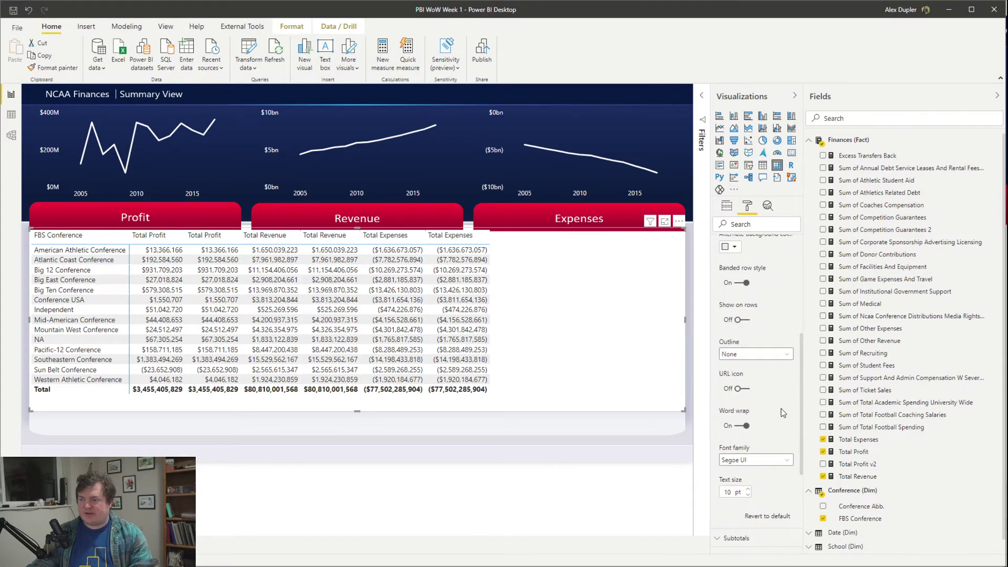
scroll(783, 413, "up", 5)
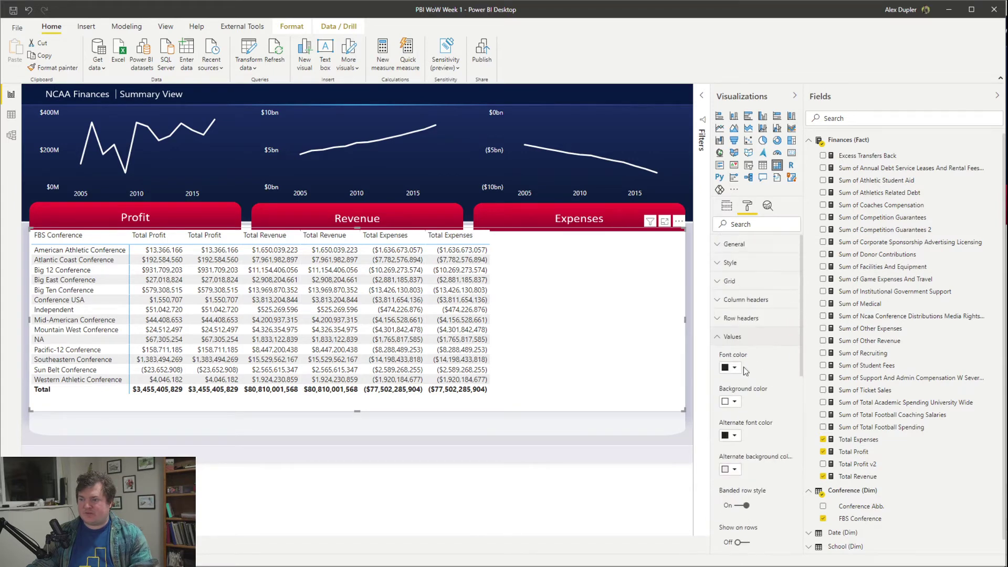
left_click(745, 338)
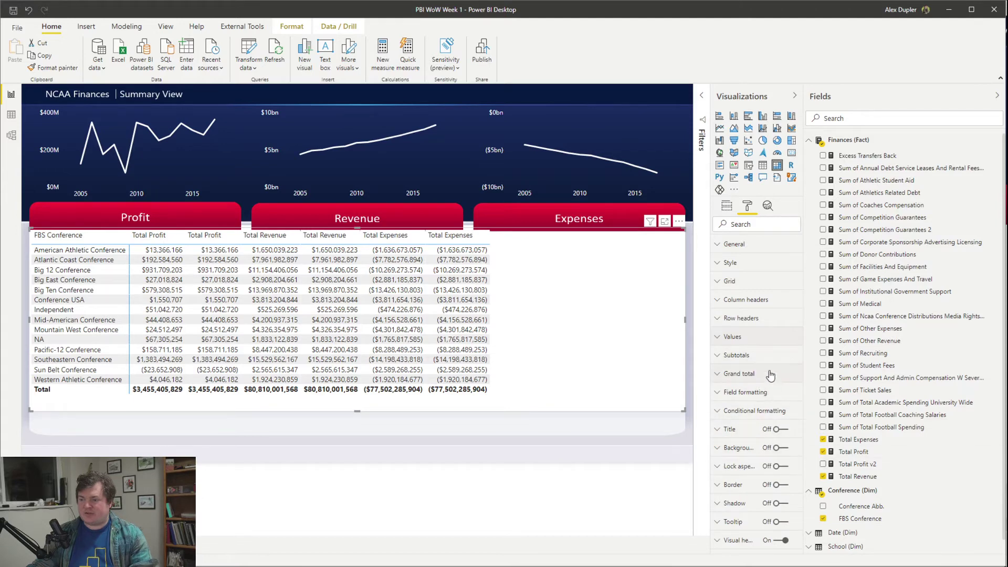
left_click(736, 262)
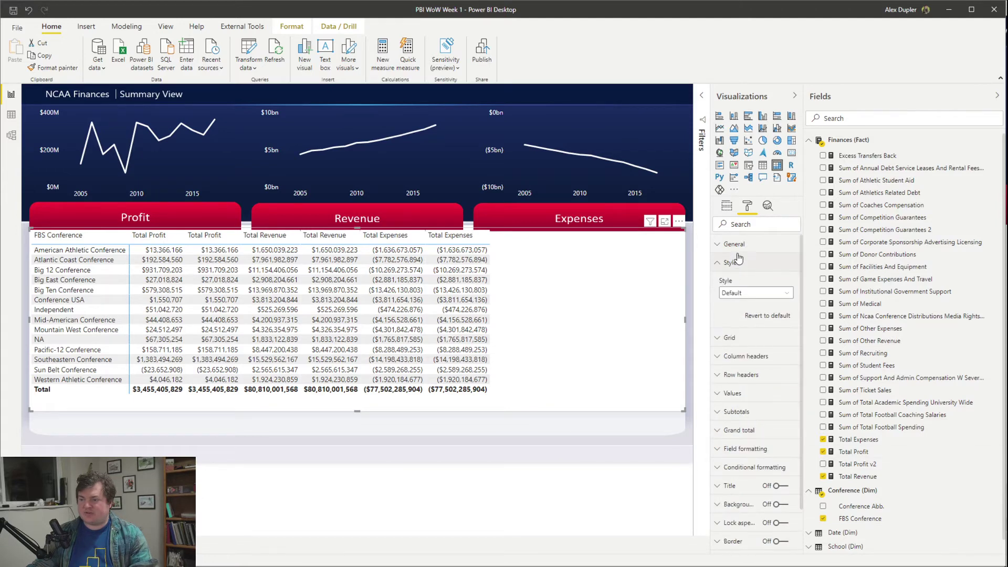
left_click(737, 262)
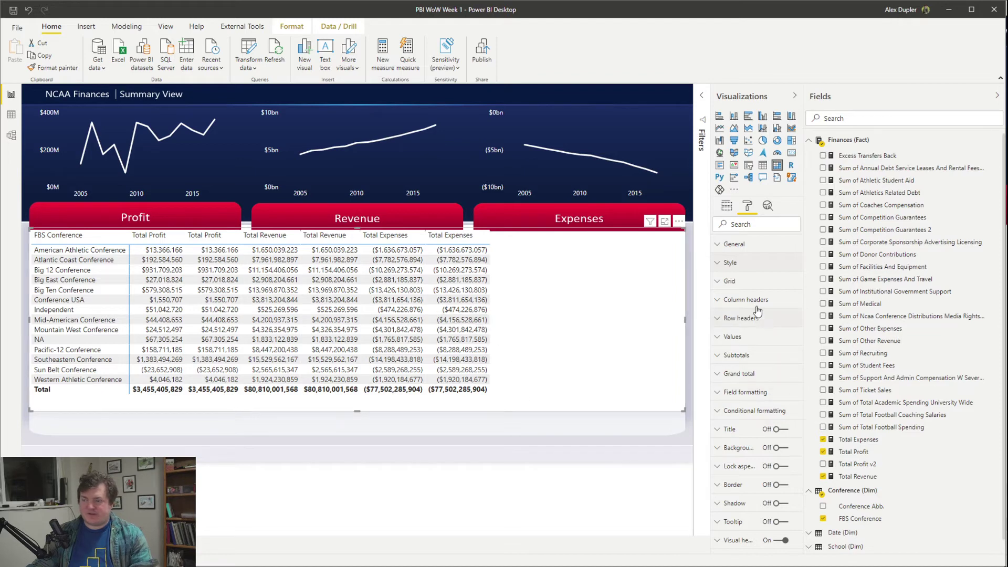
left_click(757, 337)
scroll(763, 366, "down", 4)
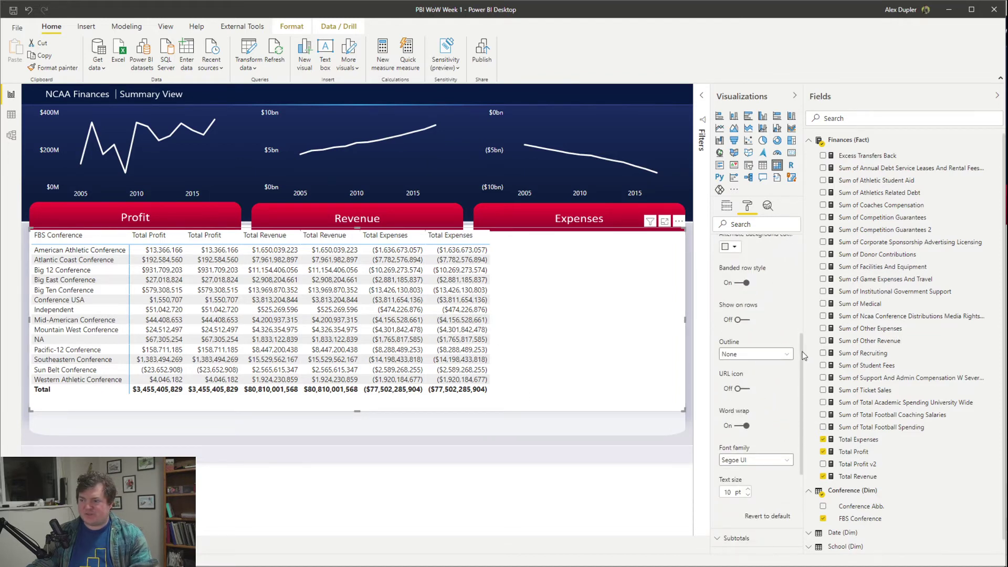
mouse_move(805, 355)
left_mouse_down()
mouse_move(799, 337)
mouse_move(799, 350)
left_mouse_up()
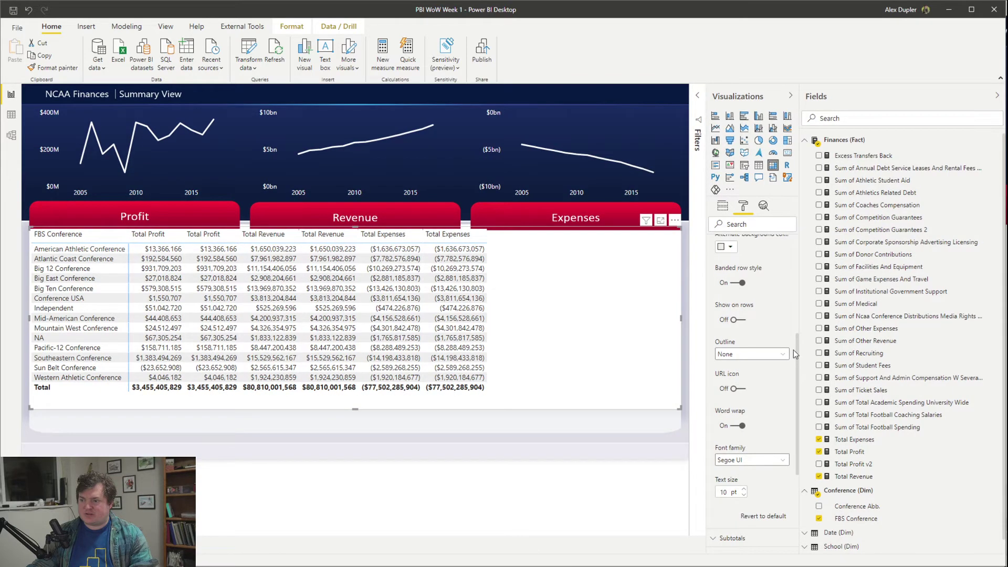
scroll(798, 341, "up", 2)
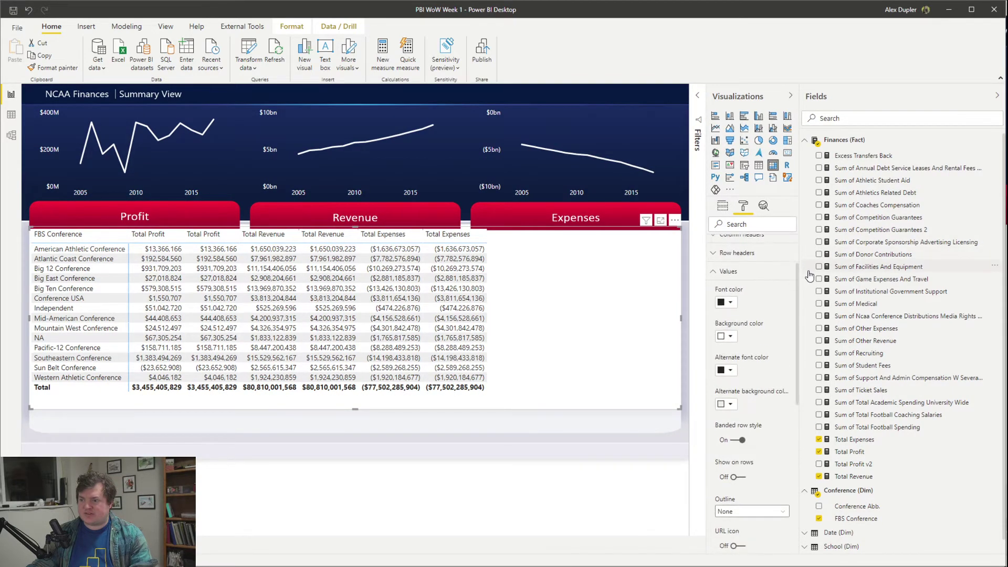
left_click_drag(806, 339, 793, 442)
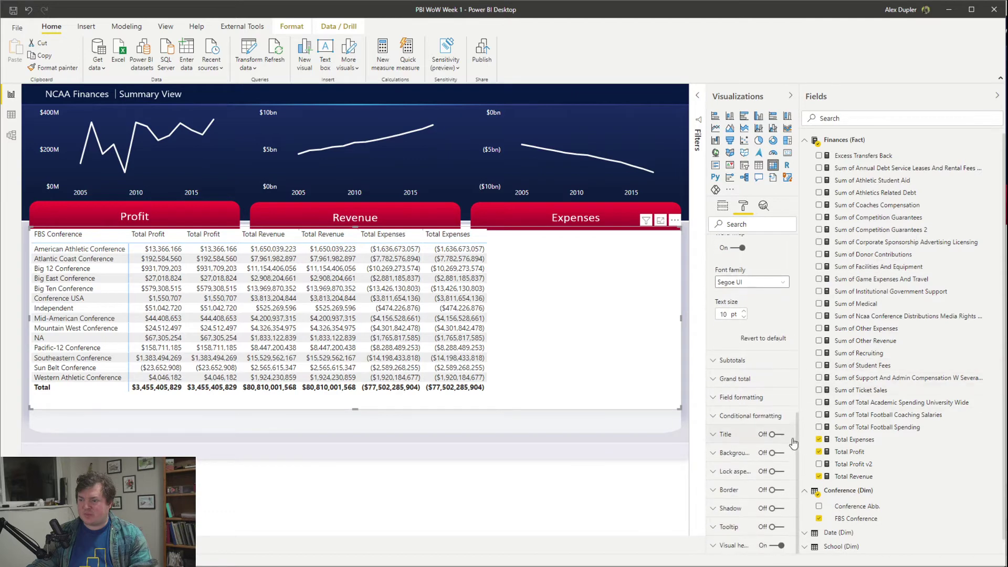
Step: Check the conditional formatting options available for the matrix's measures
left_click(780, 415)
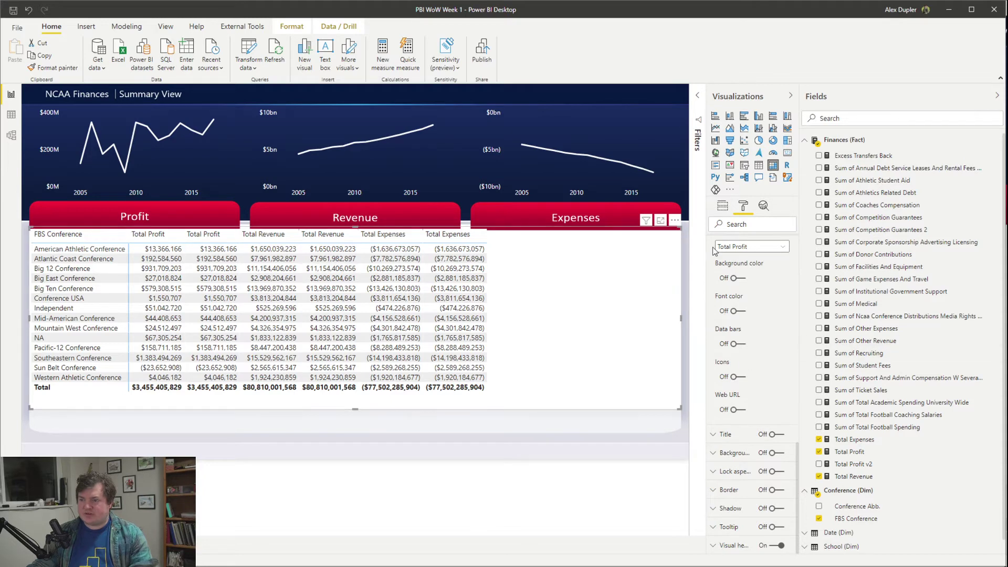
left_click(753, 247)
left_click(754, 270)
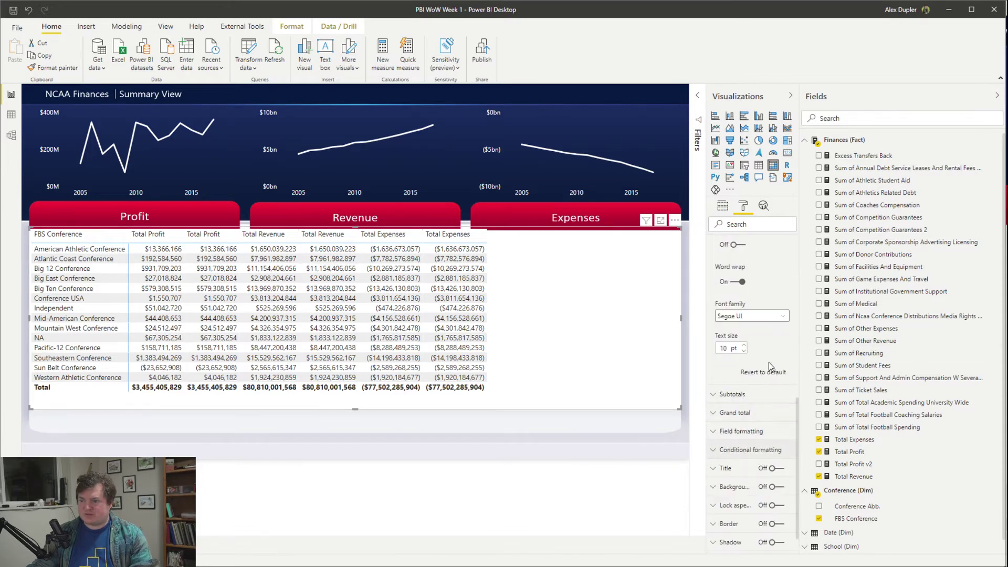
scroll(756, 446, "up", 5)
scroll(756, 411, "up", 3)
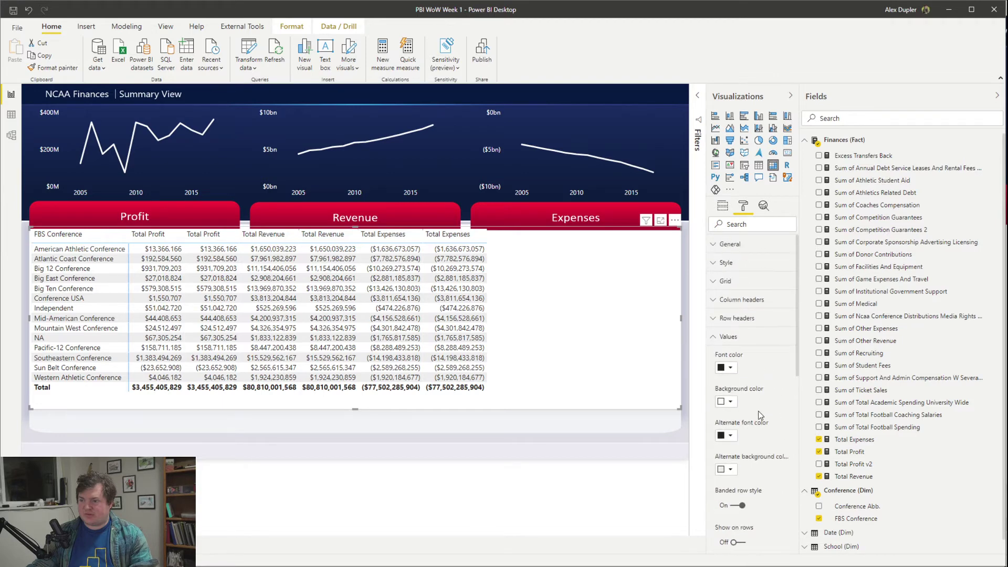
Step: Try the Show on rows option for the matrix values and turn it back off
scroll(761, 368, "down", 5)
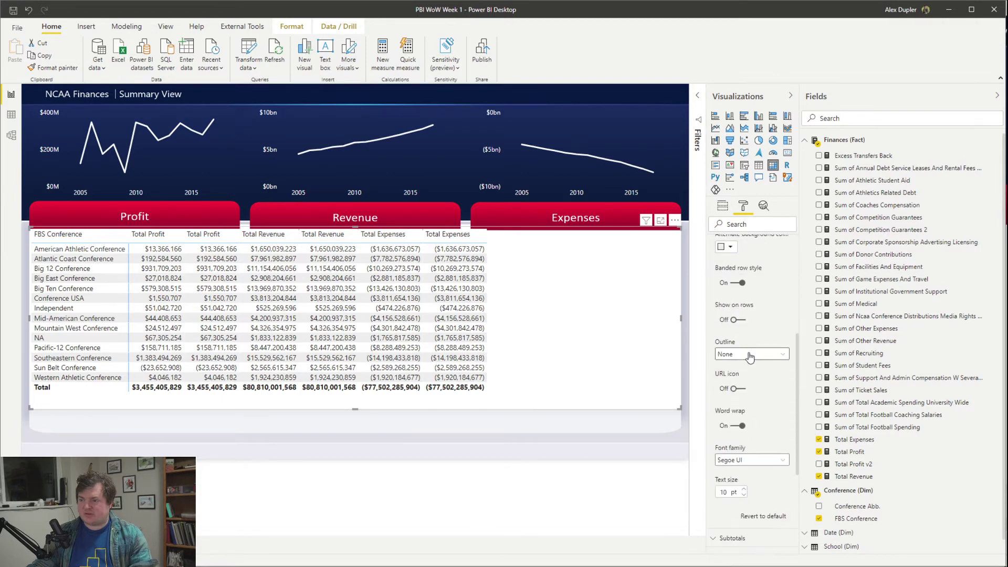
left_click(740, 321)
left_click(740, 321)
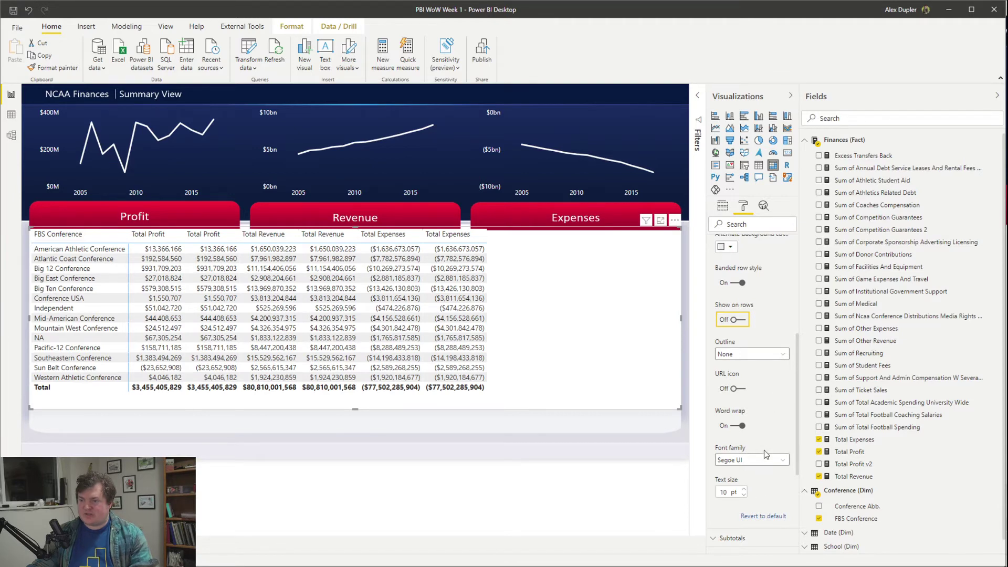
scroll(764, 449, "up", 5)
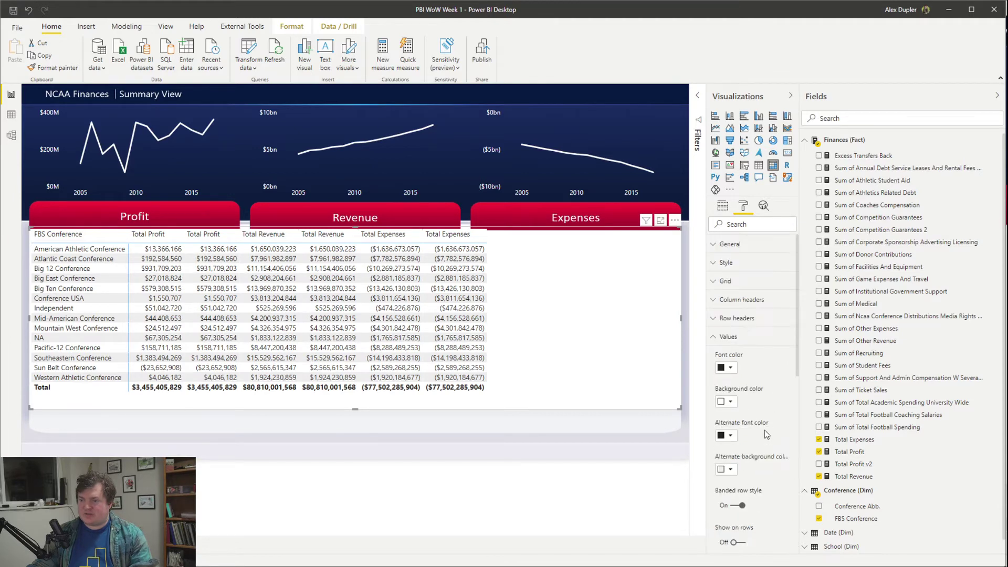
Step: Examine the matrix's Grid and Style formatting options
left_click(753, 337)
left_click(744, 279)
scroll(756, 326, "down", 5)
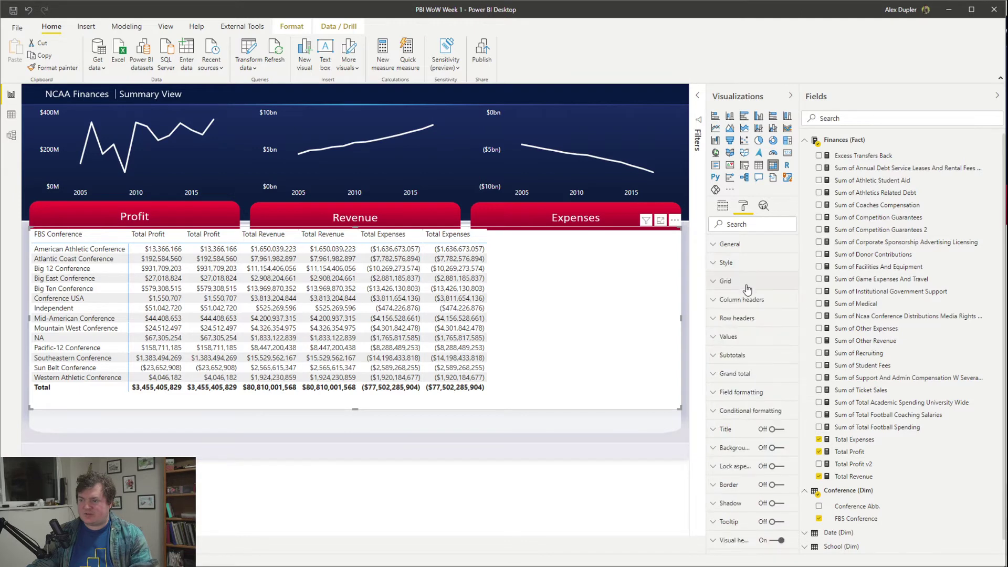
scroll(766, 365, "up", 5)
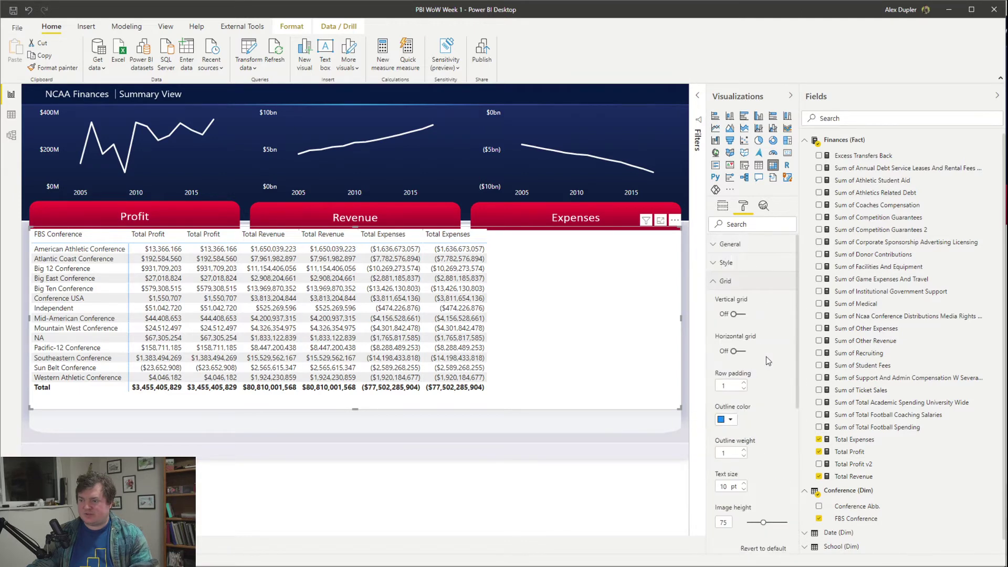
left_click(756, 281)
left_click(757, 257)
left_click(756, 257)
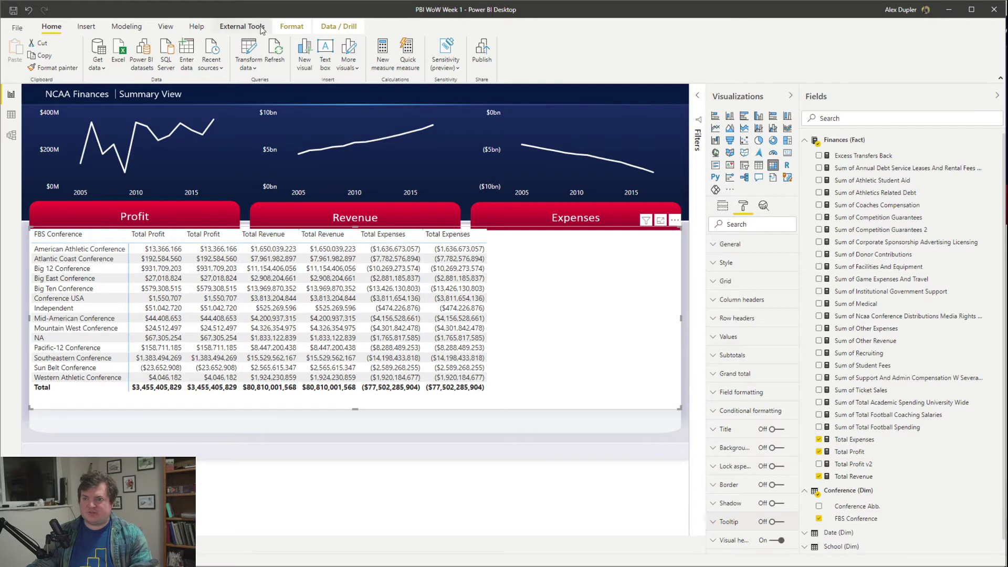
Step: Look through the first Total Profit value's conditional formatting and Show value as options, and the visual's formatting and modeling commands
left_click(722, 205)
left_click(781, 302)
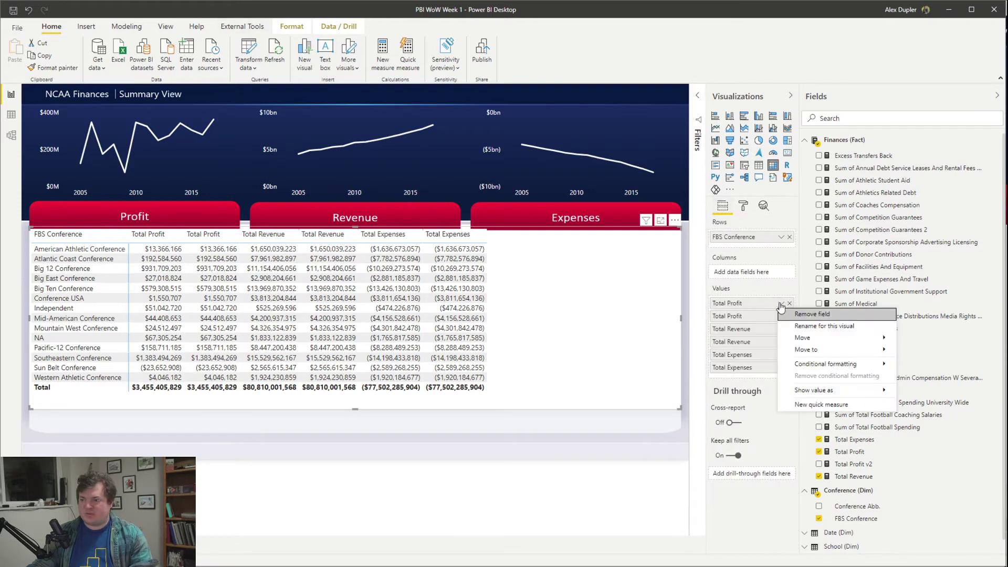
mouse_move(841, 367)
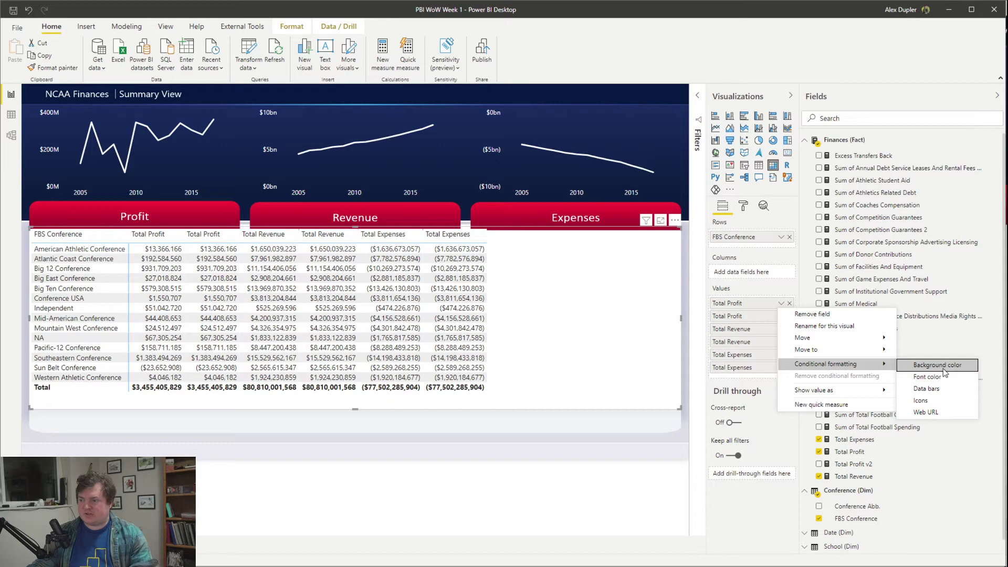
mouse_move(857, 393)
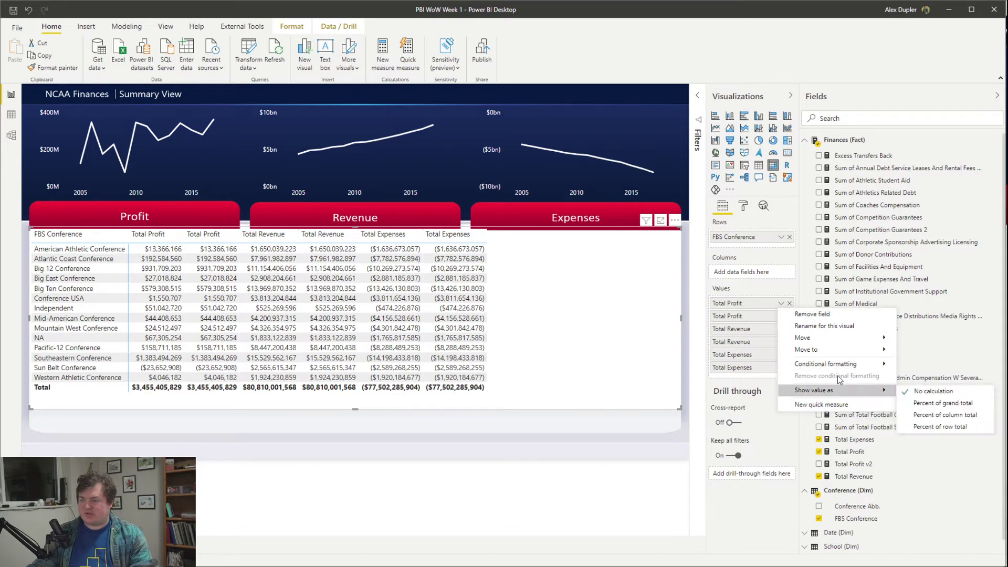
left_click(254, 26)
left_click(292, 26)
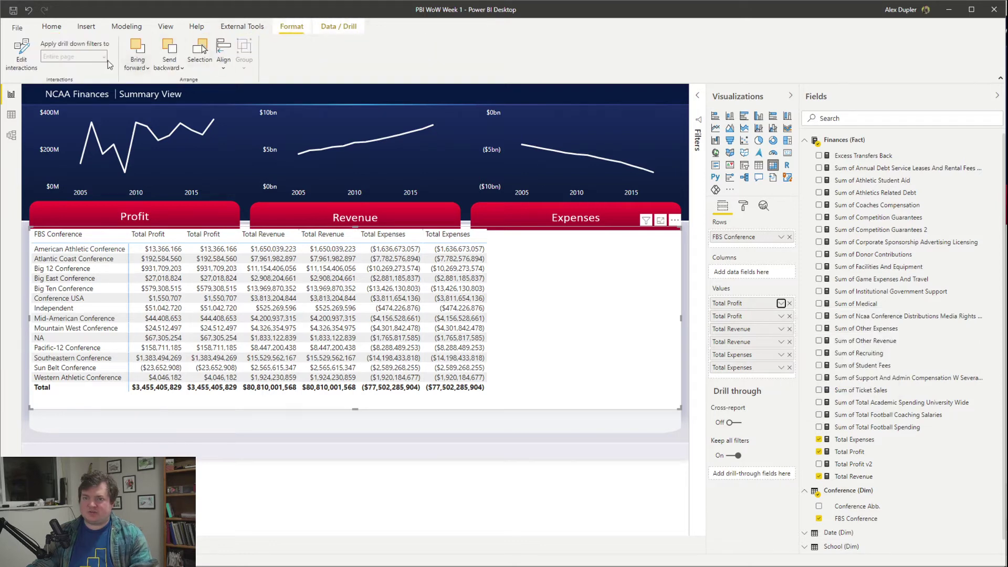
left_click(127, 27)
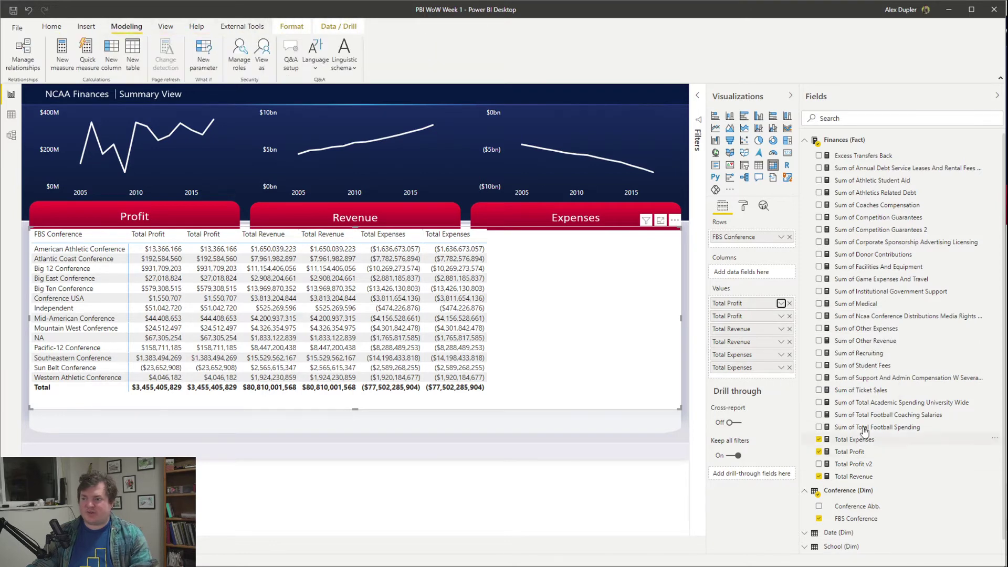
Step: Open the Total Expenses measure and inspect its format setting
left_click(856, 439)
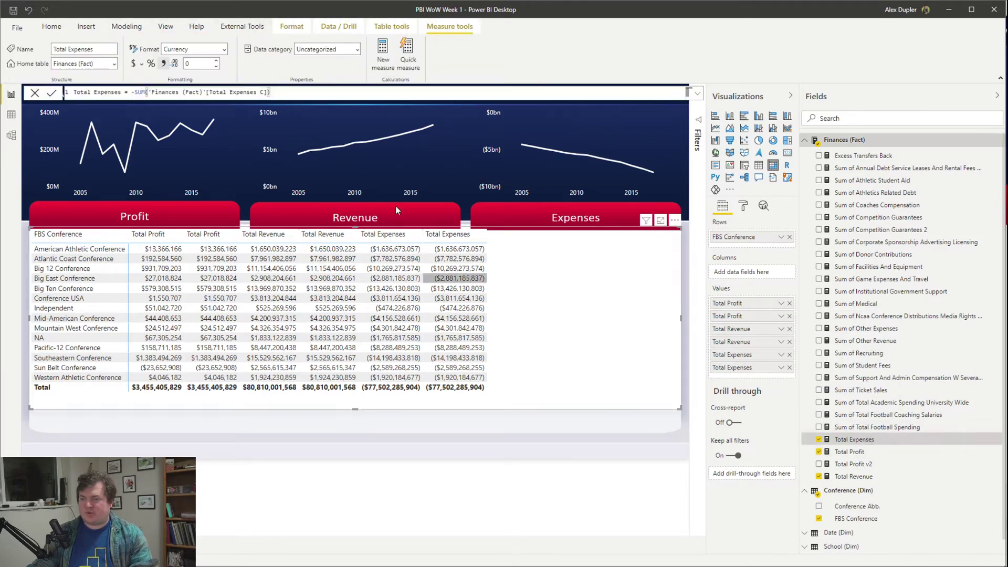
left_click(192, 50)
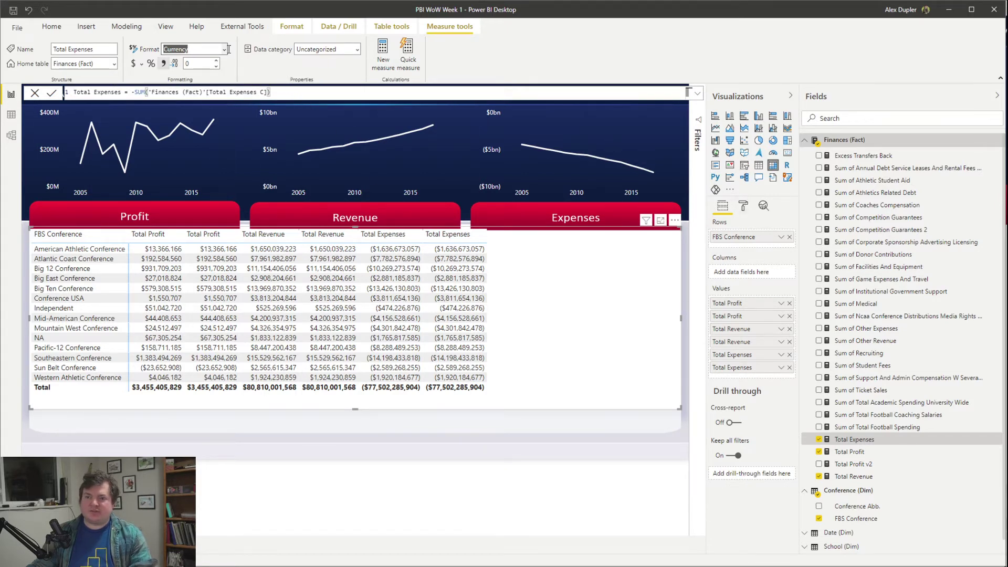
left_click(333, 27)
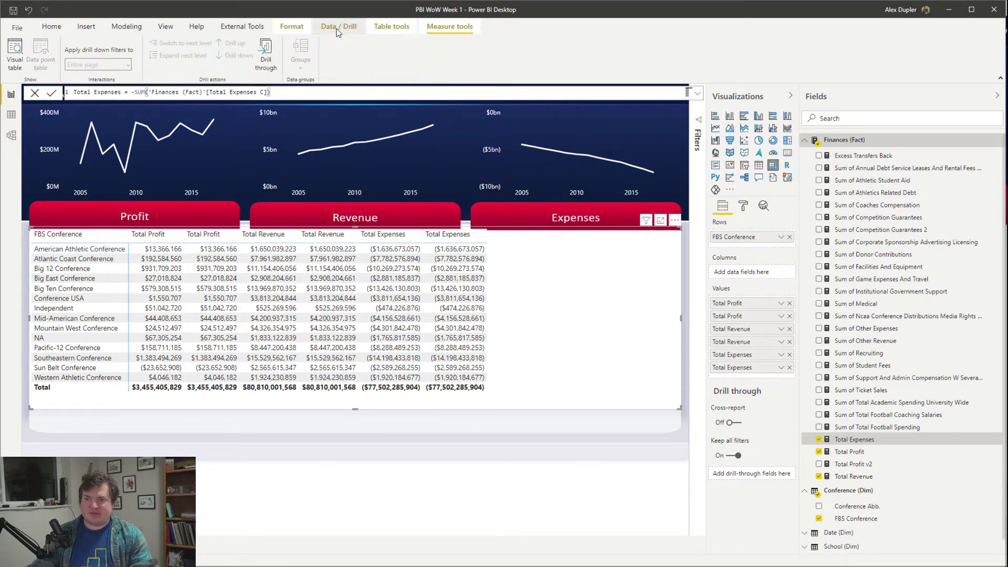
Step: Launch Tabular Editor, check its options for opening a model, and close it
left_click(294, 28)
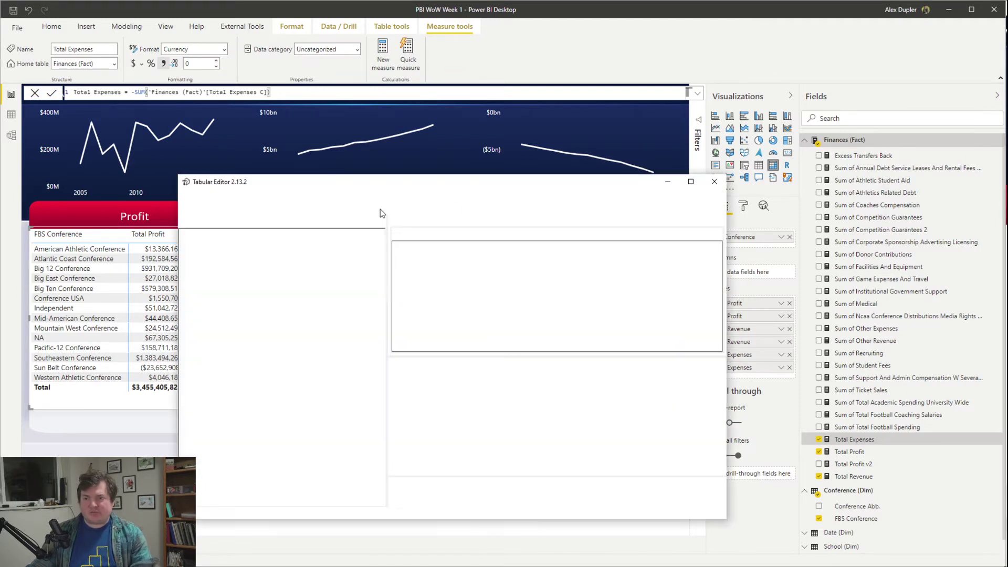
left_click(189, 196)
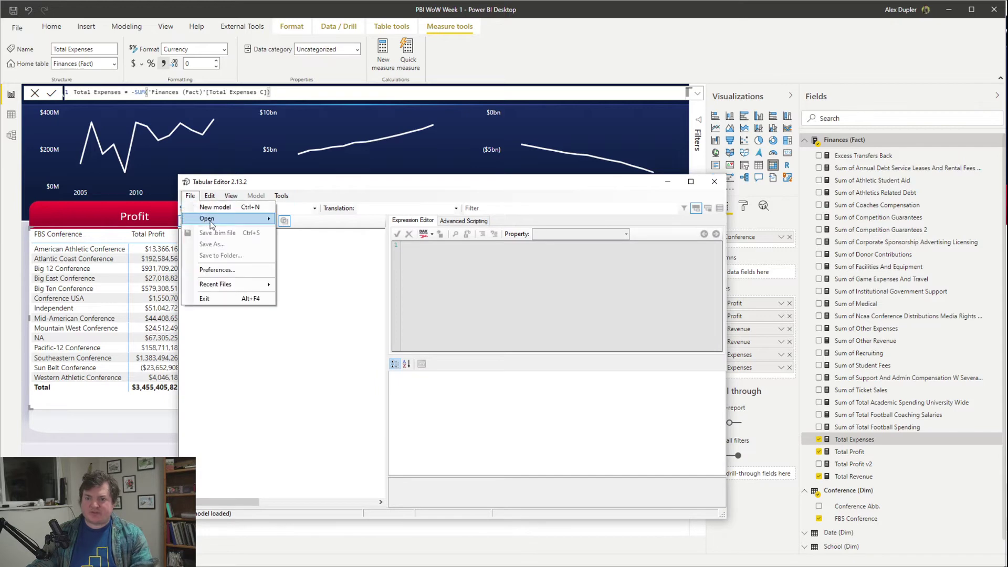
mouse_move(213, 220)
left_click(714, 181)
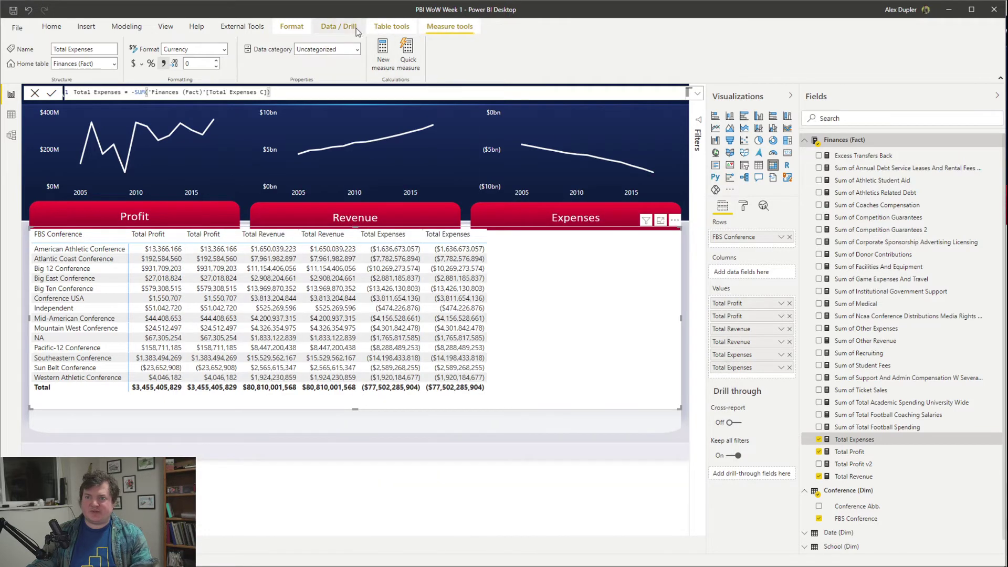
Step: Launch Tabular Editor on the report's model and move its window clear of the external tools
left_click(245, 30)
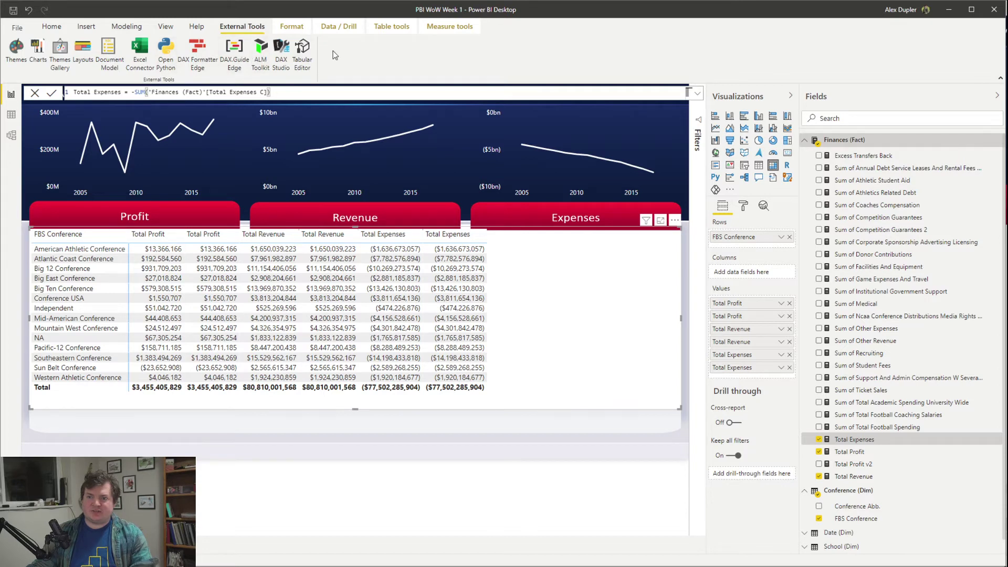
left_click(302, 52)
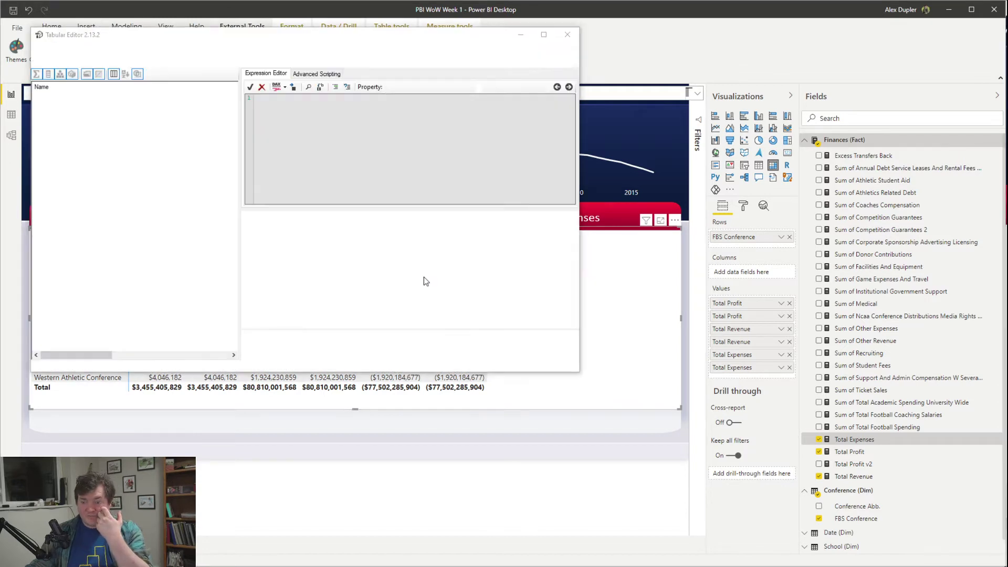
left_click(964, 413)
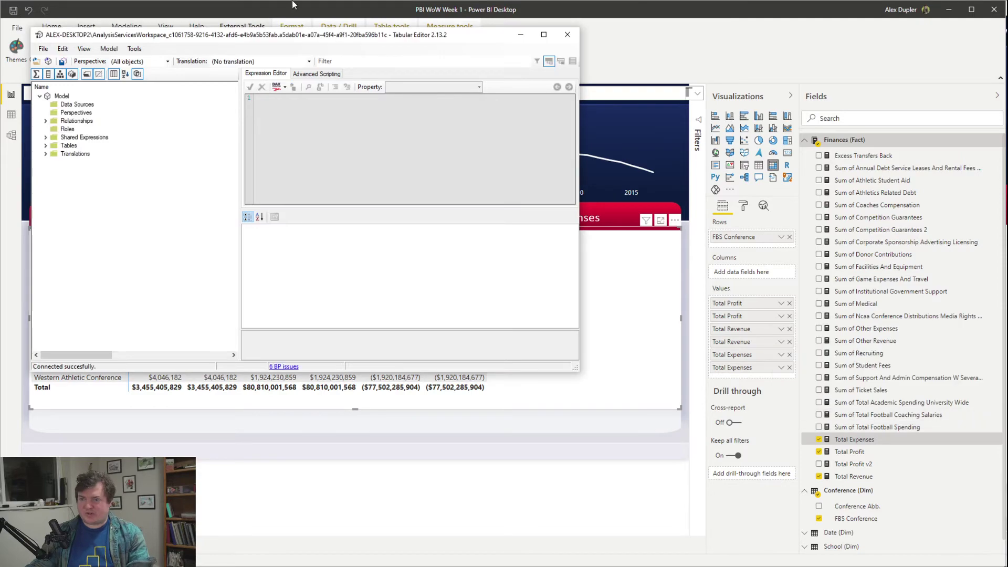
left_click_drag(282, 38, 471, 90)
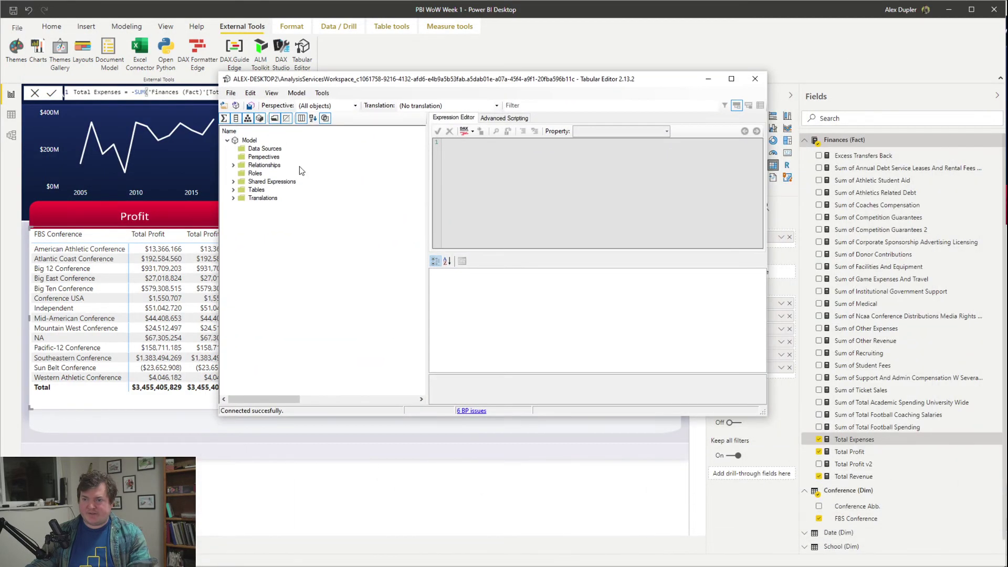
Step: Browse the model's tables in Tabular Editor and select the Total Profit measure in Finances (Fact)
left_click(233, 190)
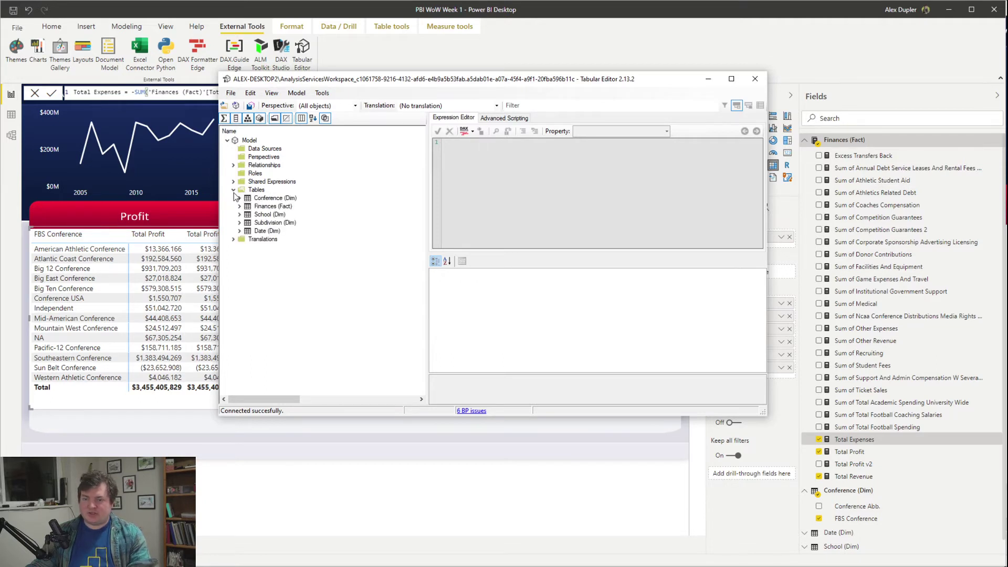
left_click(234, 190)
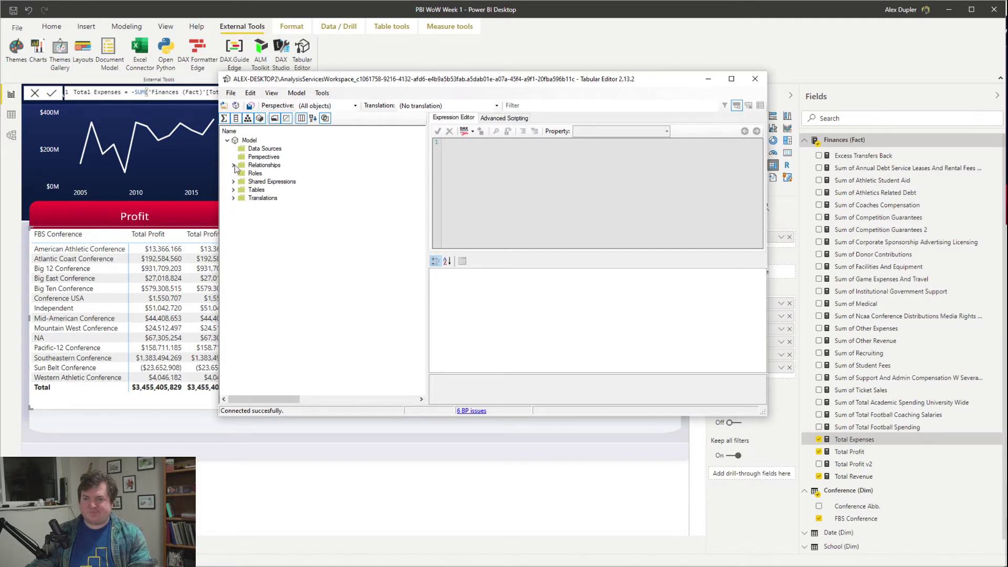
left_click(233, 181)
left_click(234, 190)
left_click(233, 181)
left_click(233, 189)
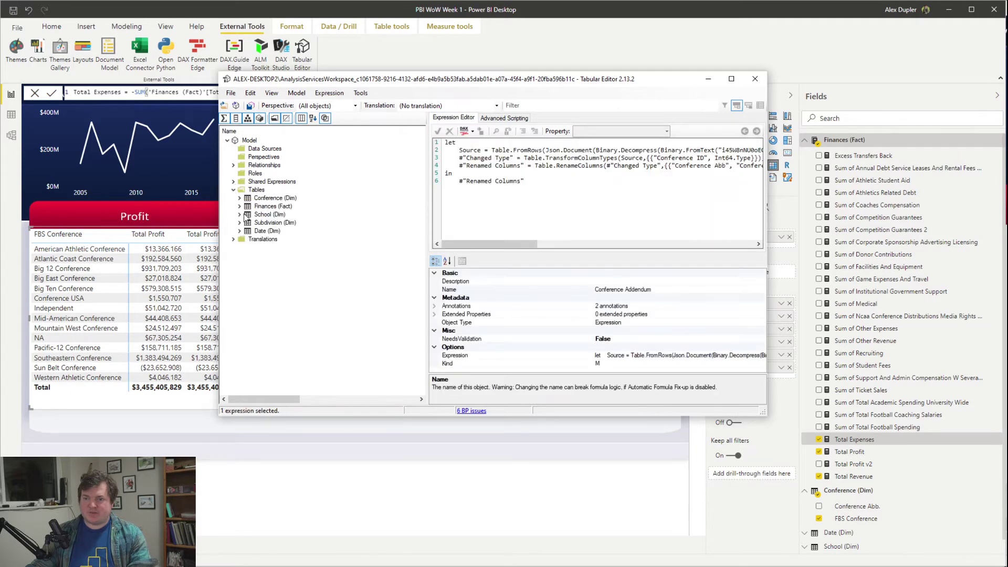
left_click(239, 198)
left_click(239, 198)
left_click(239, 206)
scroll(315, 268, "down", 3)
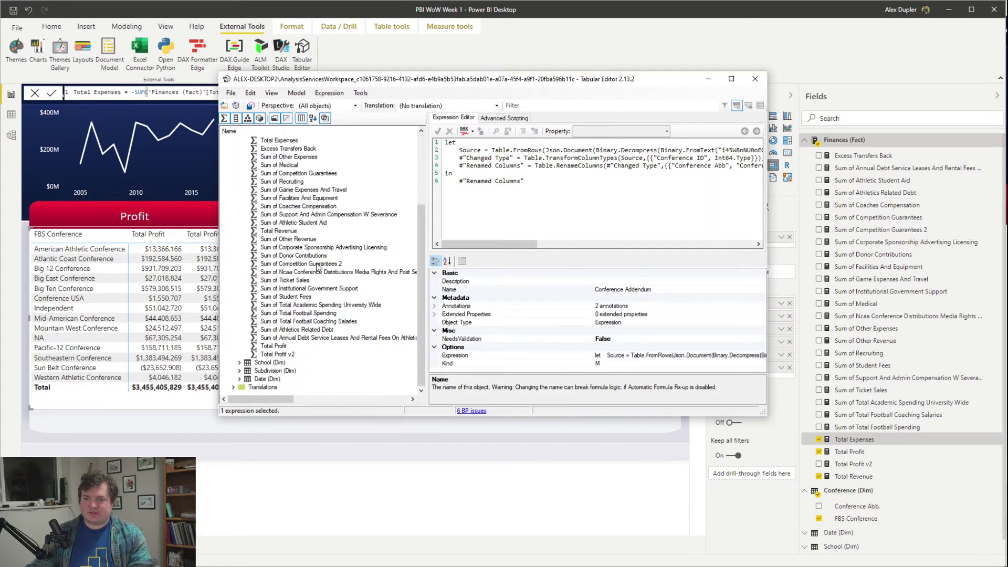
left_click(286, 347)
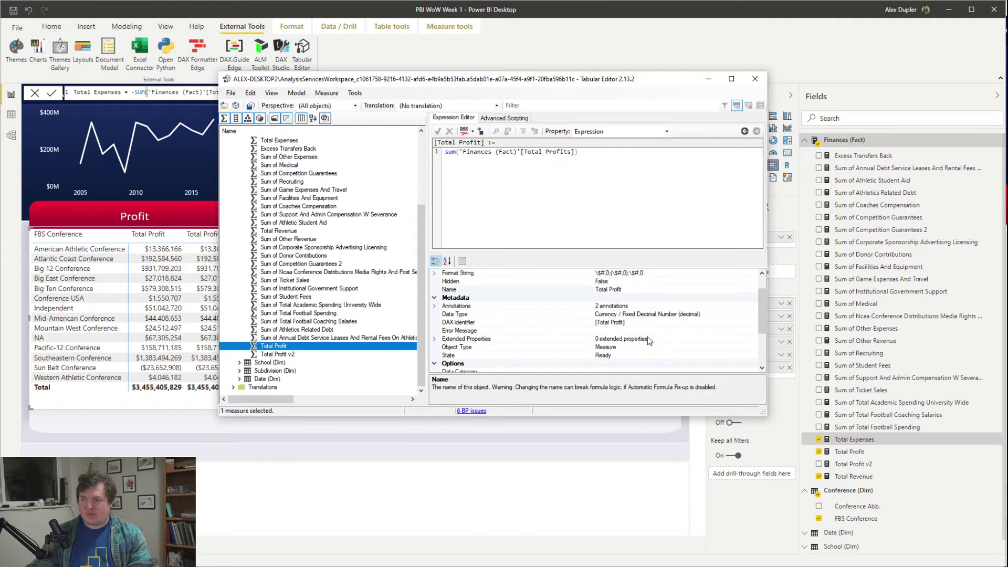
Step: Inspect the Total Profit measure's format string and its list of available formats
left_click(669, 274)
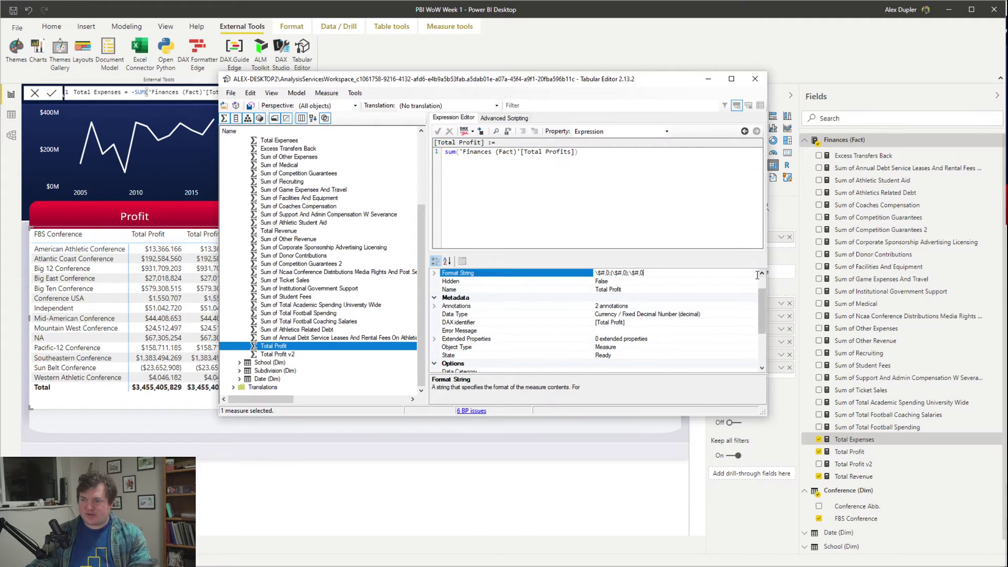
left_click(433, 273)
left_click(652, 289)
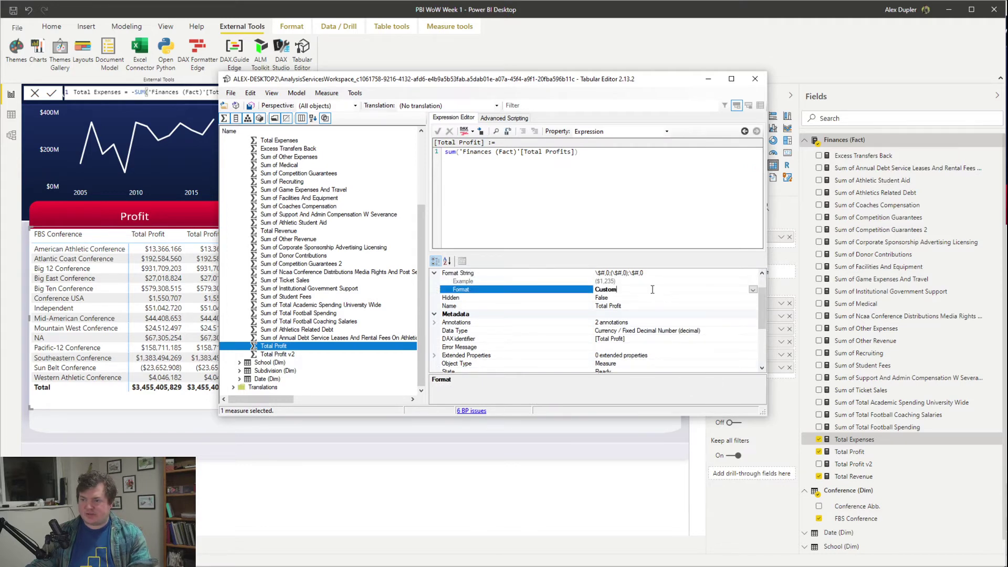
left_click(753, 290)
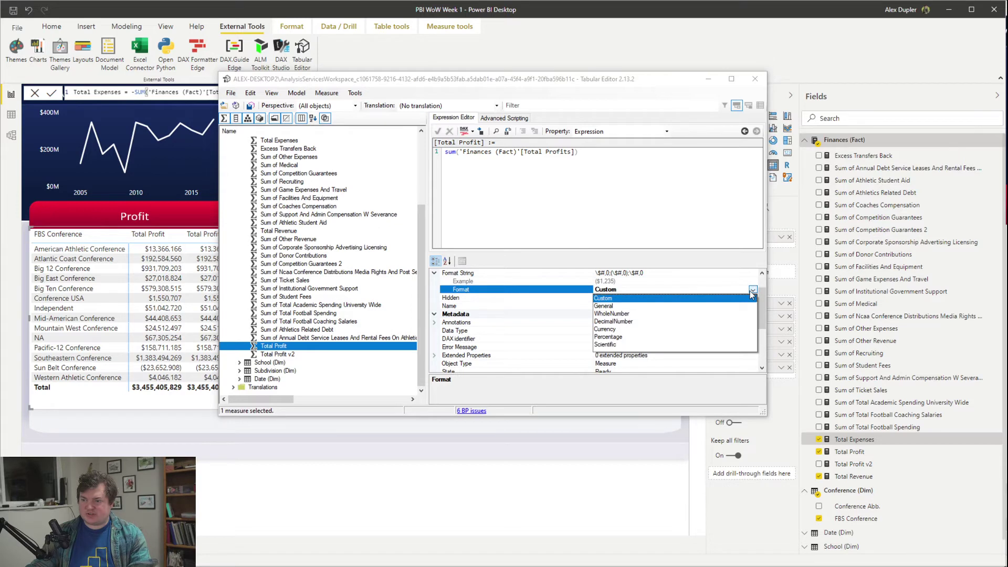
left_click(670, 273)
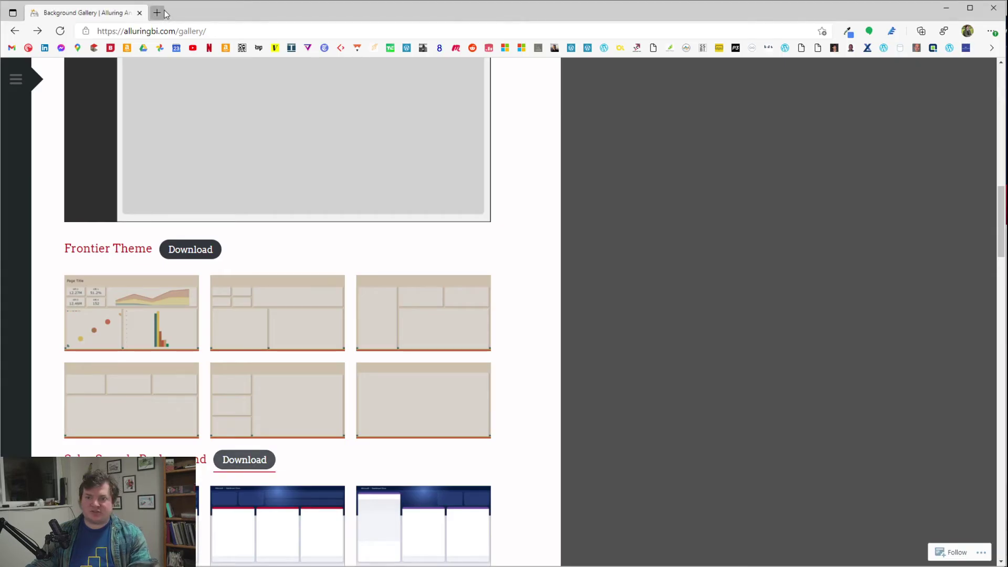
Step: Switch to the browser, search the web for "power bi measure format srings" and open Microsoft's article on using custom format strings
left_click(157, 13)
type("power bi ")
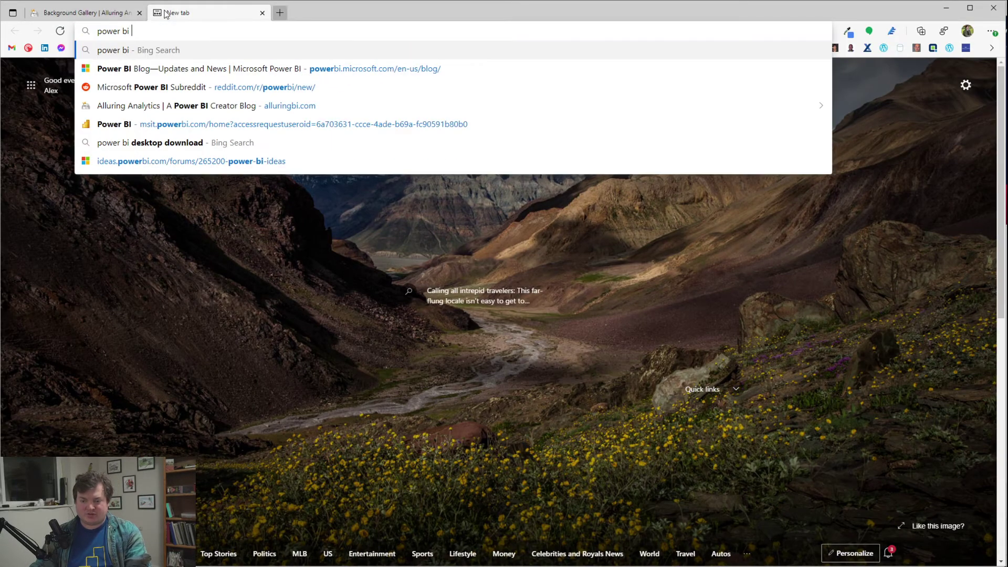
type("measure format ")
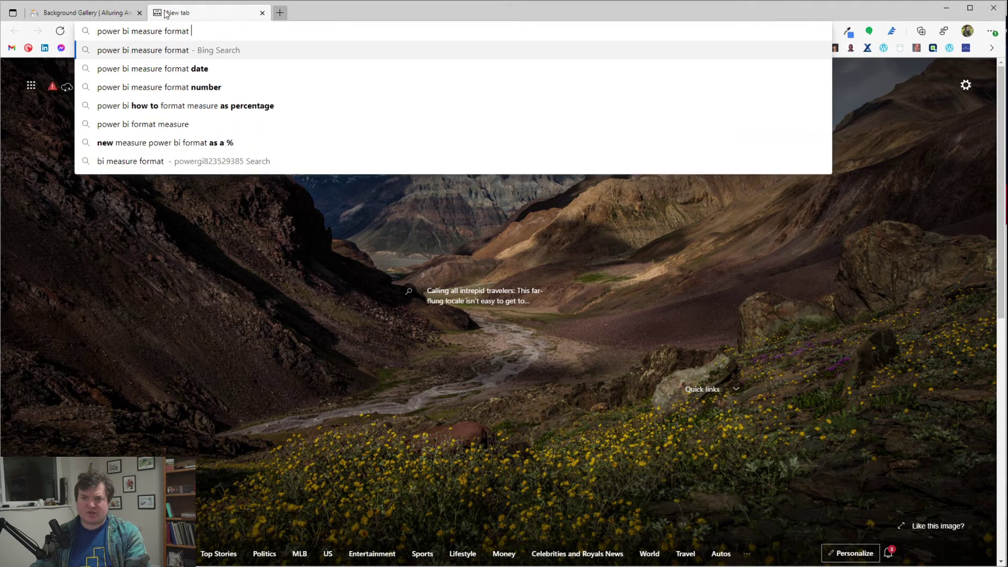
type("srings")
key("Return")
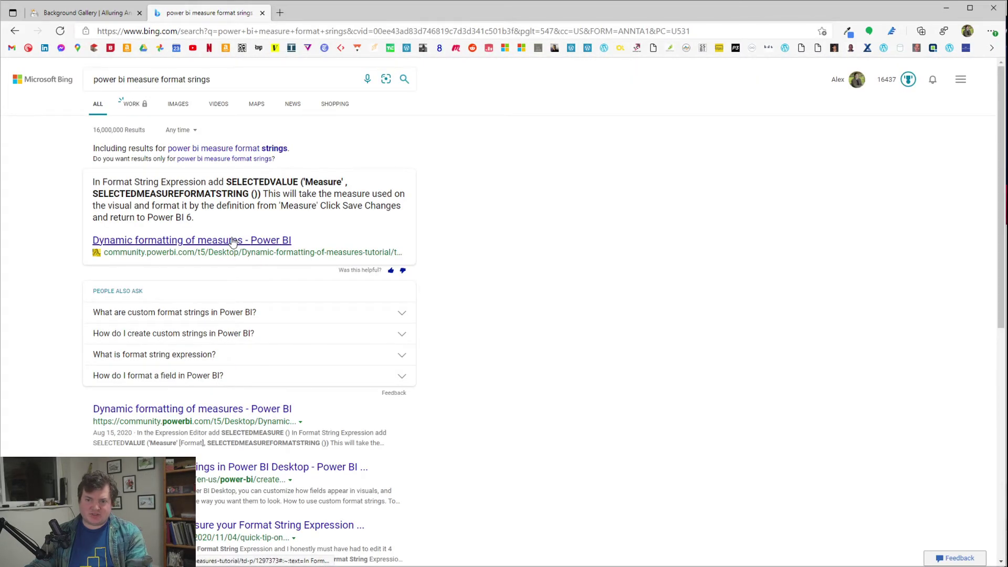
middle_click(247, 467)
scroll(278, 452, "down", 6)
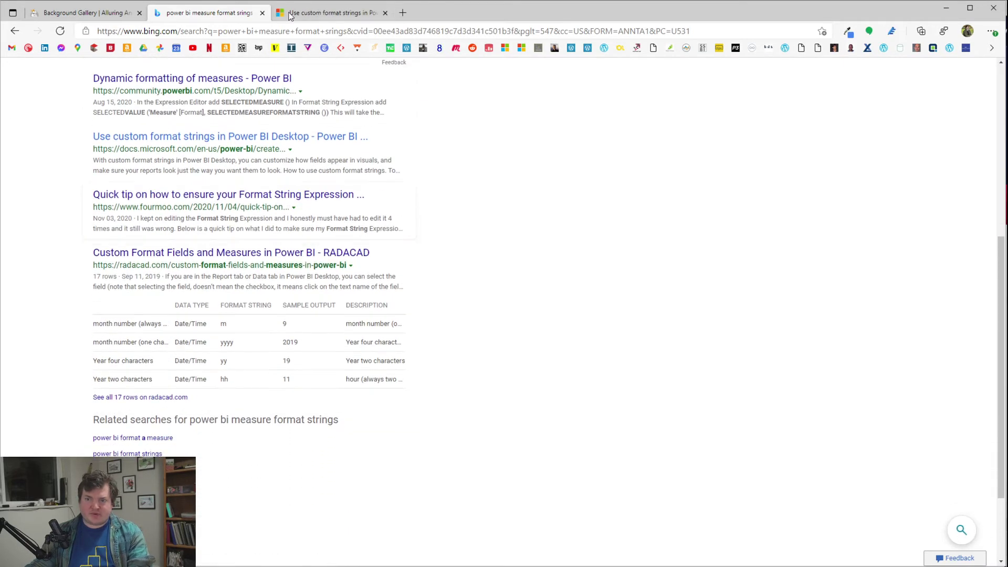
left_click(290, 17)
Step: Read through the article's supported custom format syntax, including the digit placeholders for user-defined number formats
scroll(522, 451, "down", 12)
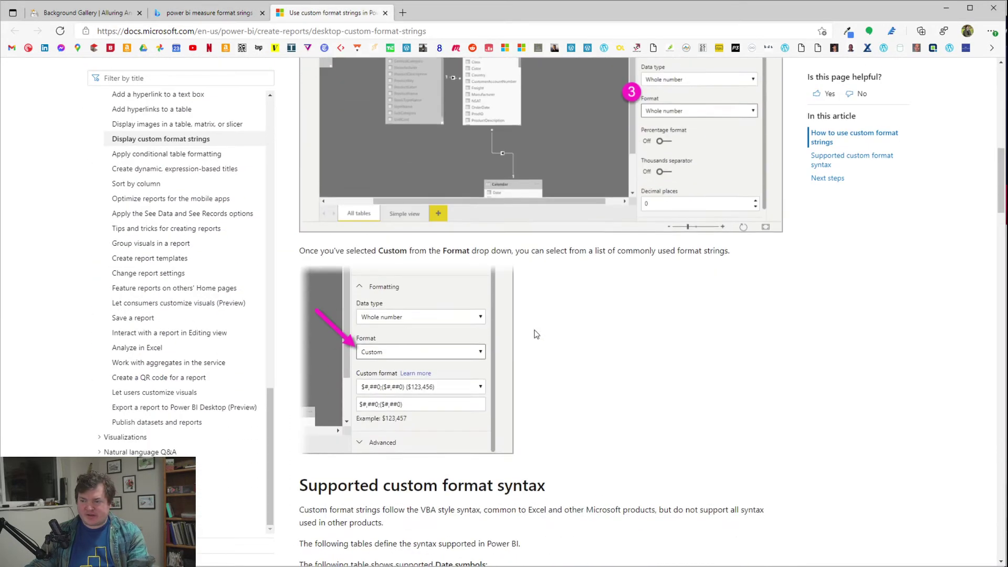
scroll(535, 333, "down", 5)
scroll(528, 338, "up", 5)
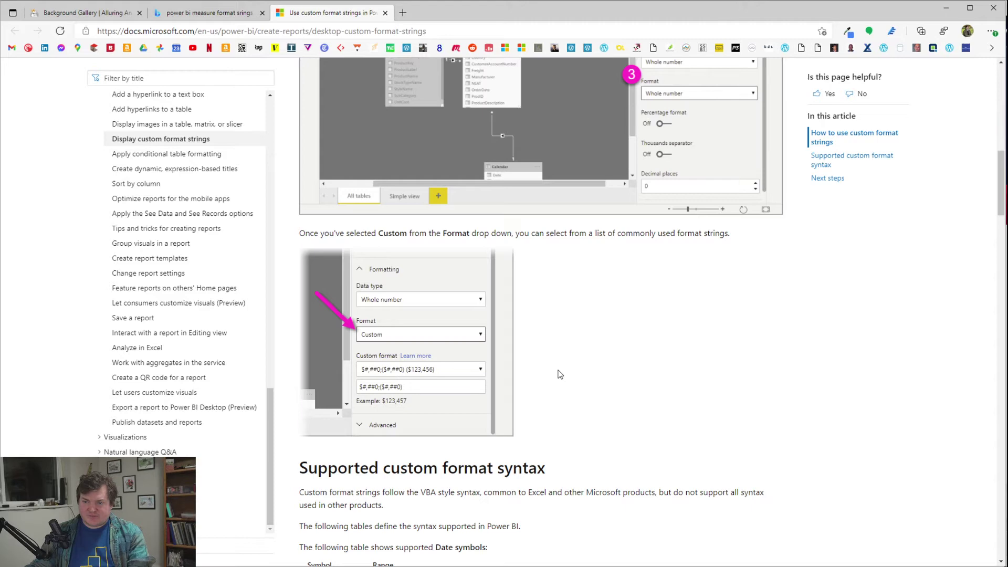
scroll(559, 373, "down", 6)
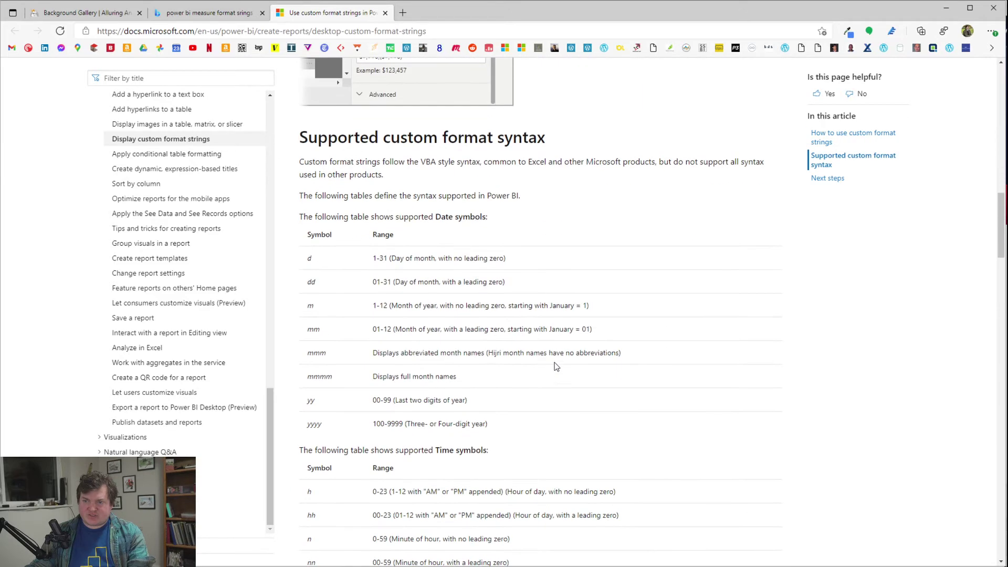
scroll(484, 299, "down", 6)
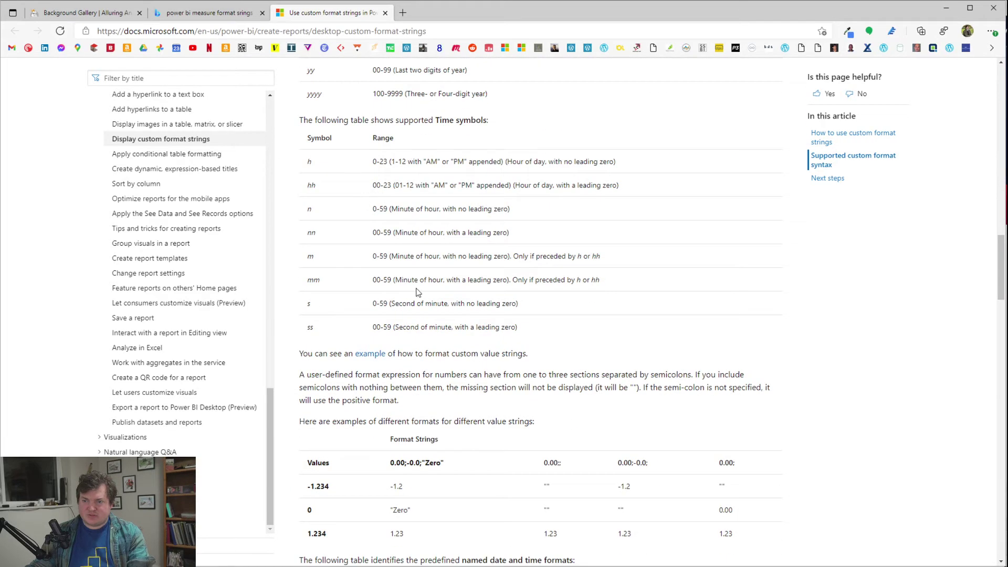
scroll(417, 283, "down", 6)
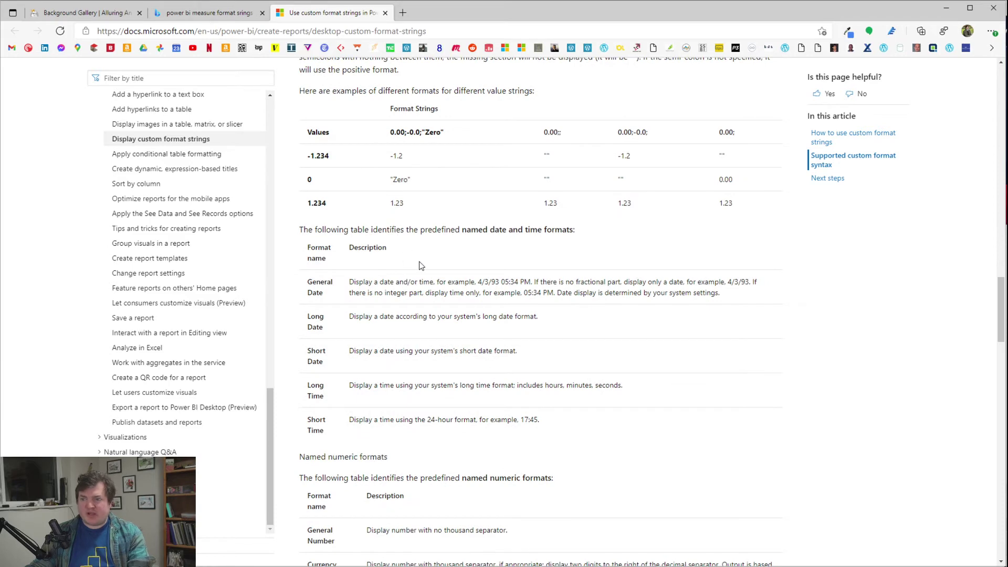
scroll(427, 275, "down", 6)
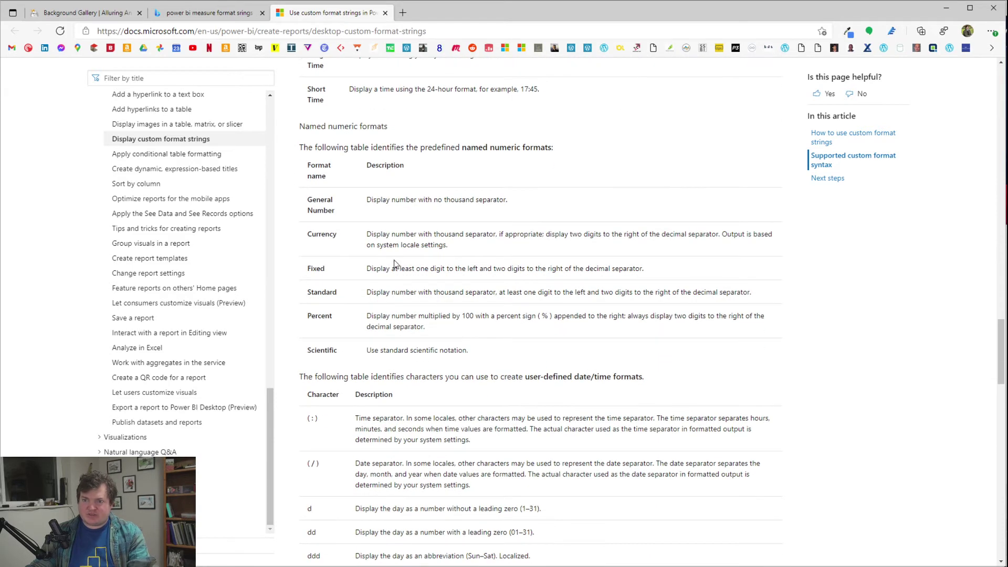
scroll(395, 261, "down", 6)
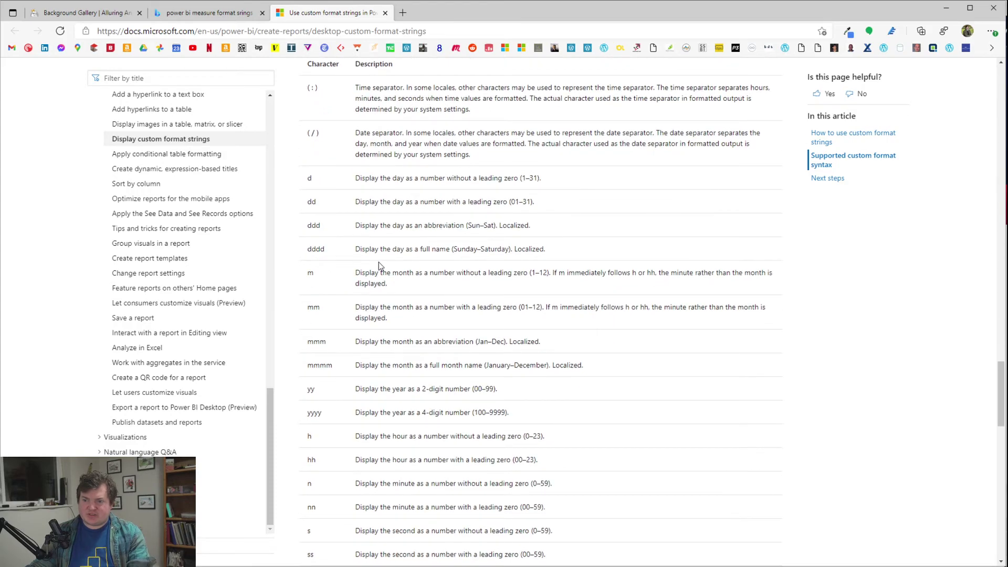
scroll(379, 262, "down", 6)
scroll(379, 263, "down", 15)
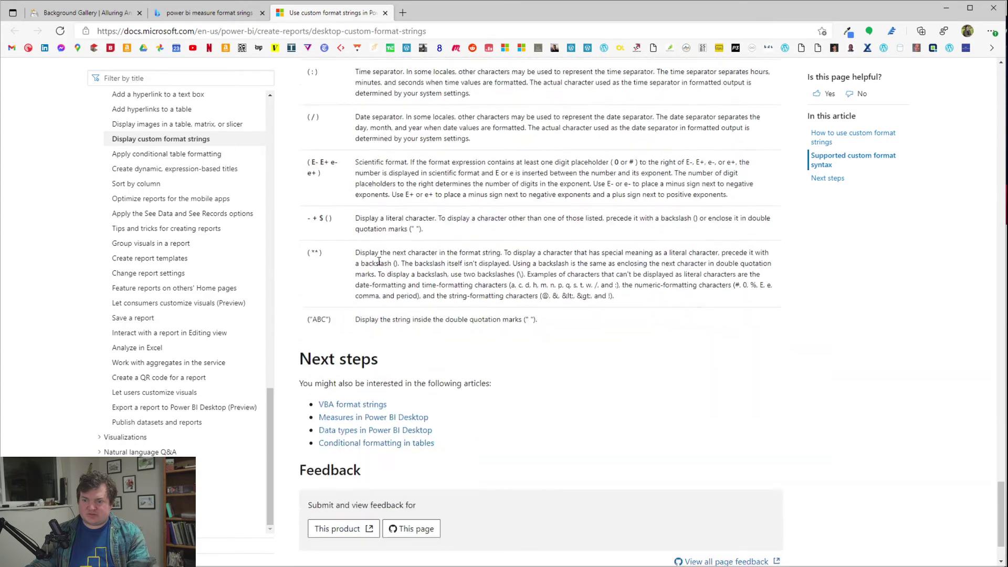
scroll(378, 260, "up", 6)
scroll(398, 267, "down", 6)
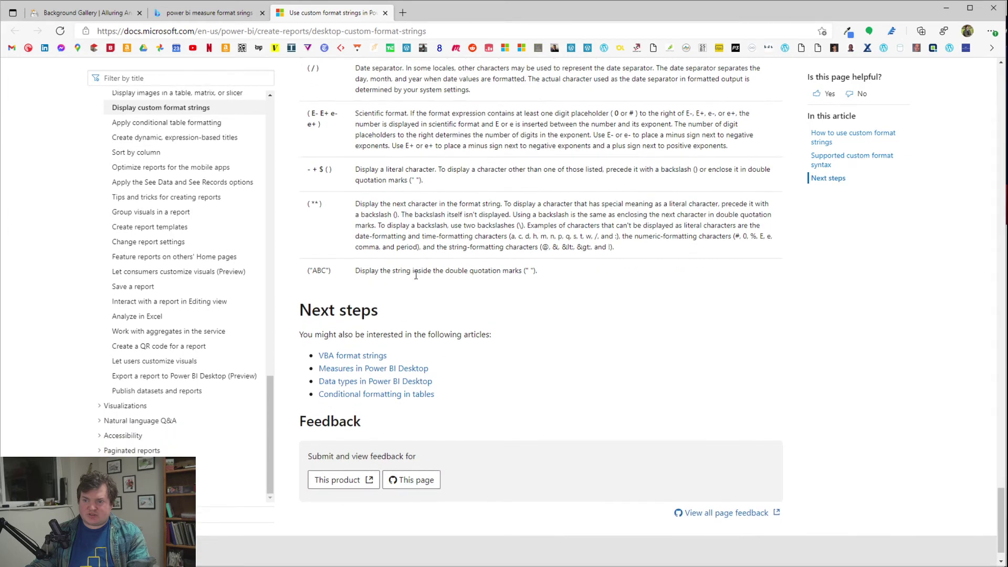
scroll(398, 284, "up", 6)
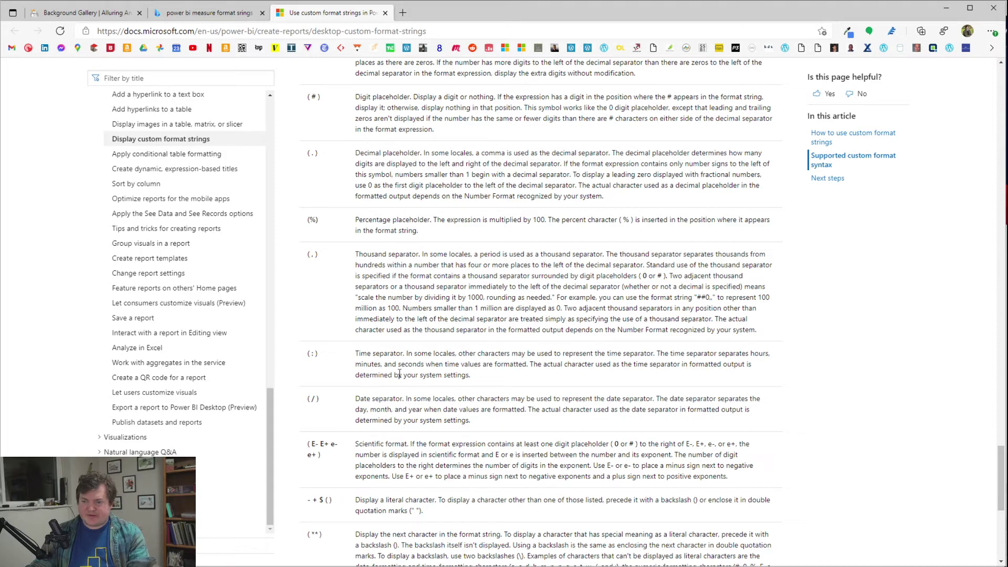
scroll(399, 374, "up", 6)
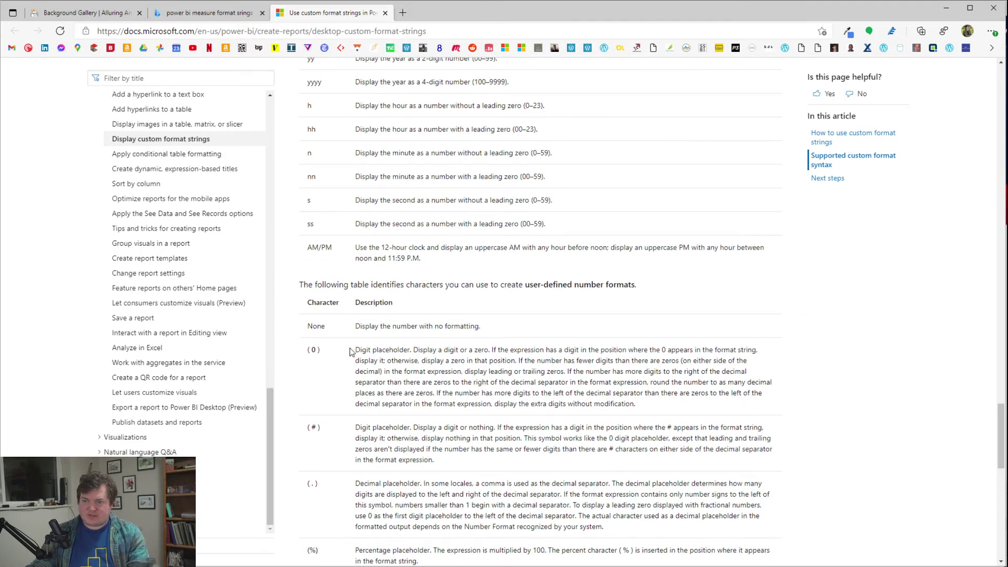
left_click_drag(349, 353, 756, 371)
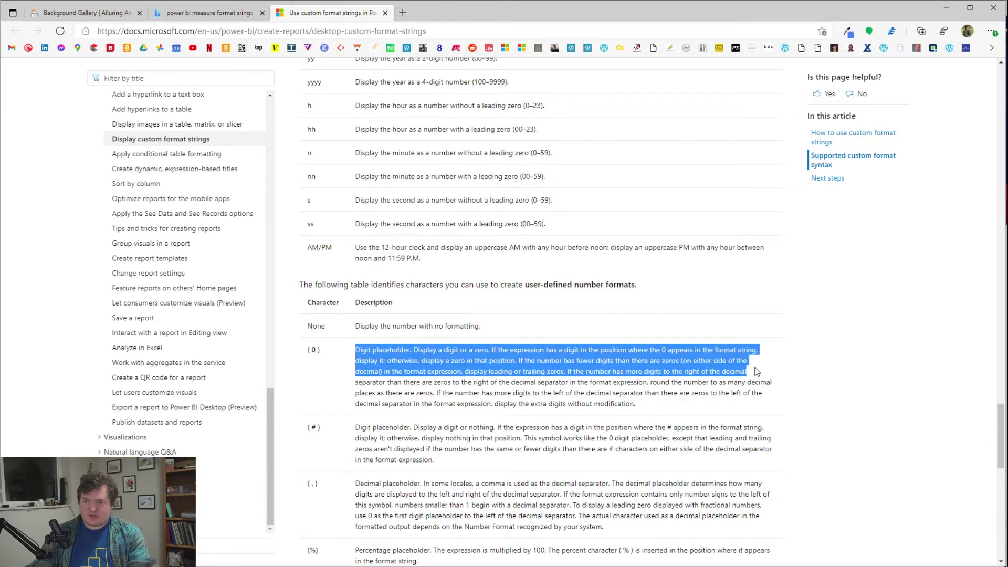
left_click(744, 371)
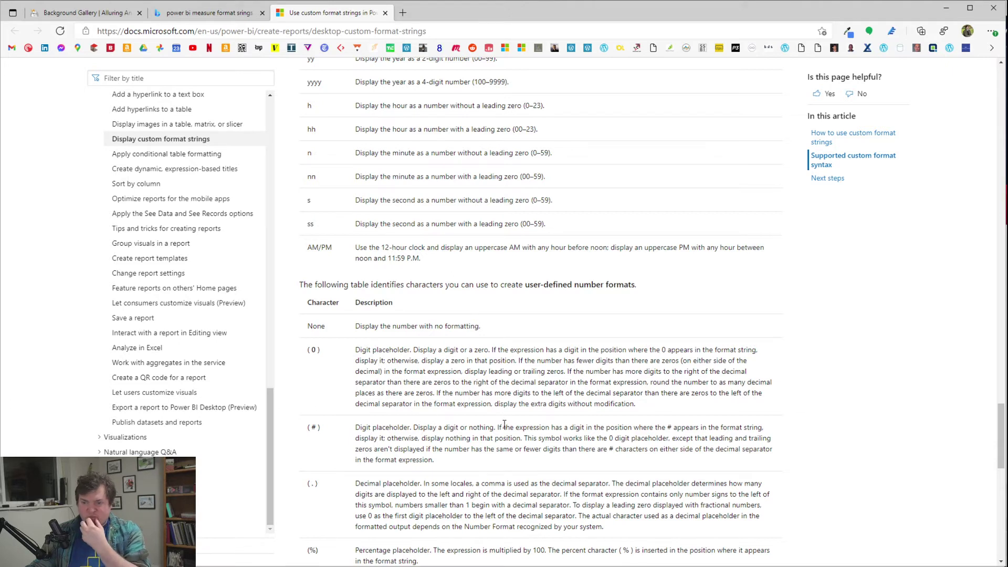
Step: Revise the web search to "power bi measure format strings billions" and open the community thread on formatting numbers to billions
left_click(402, 12)
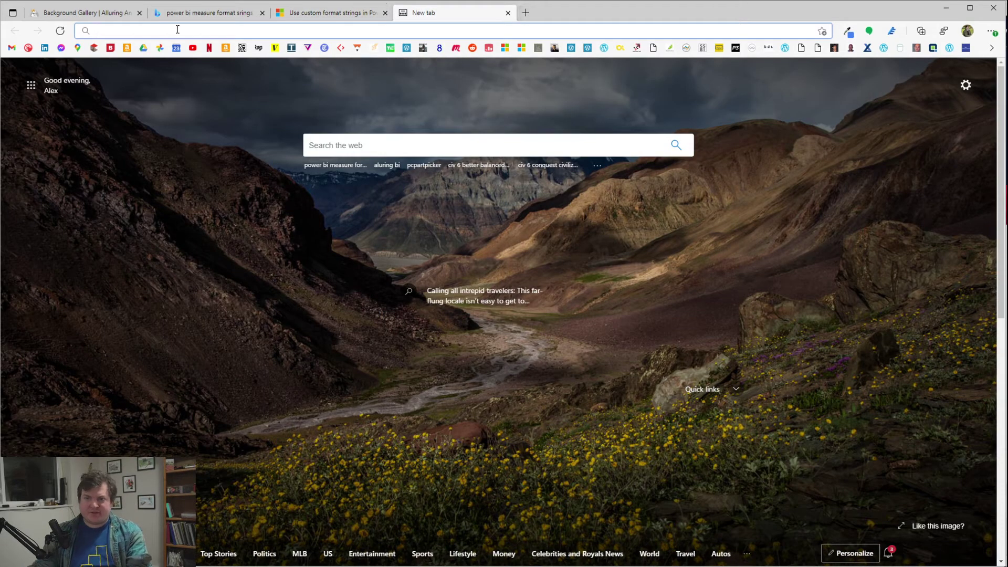
left_click(210, 12)
scroll(270, 137, "up", 6)
left_click(270, 85)
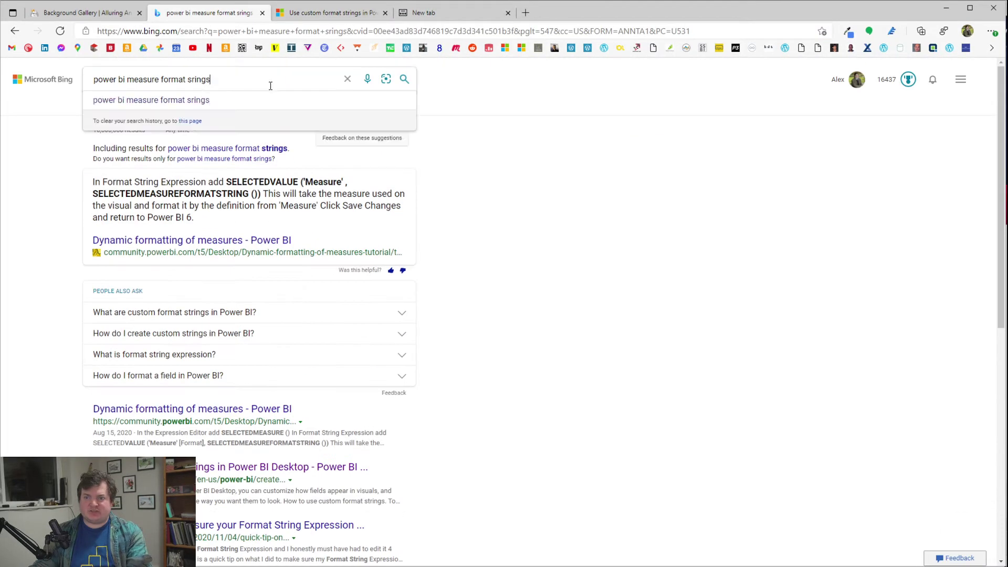
key("BackSpace")
key("BackSpace")
key("BackSpace")
key("BackSpace")
key("BackSpace")
type("tring")
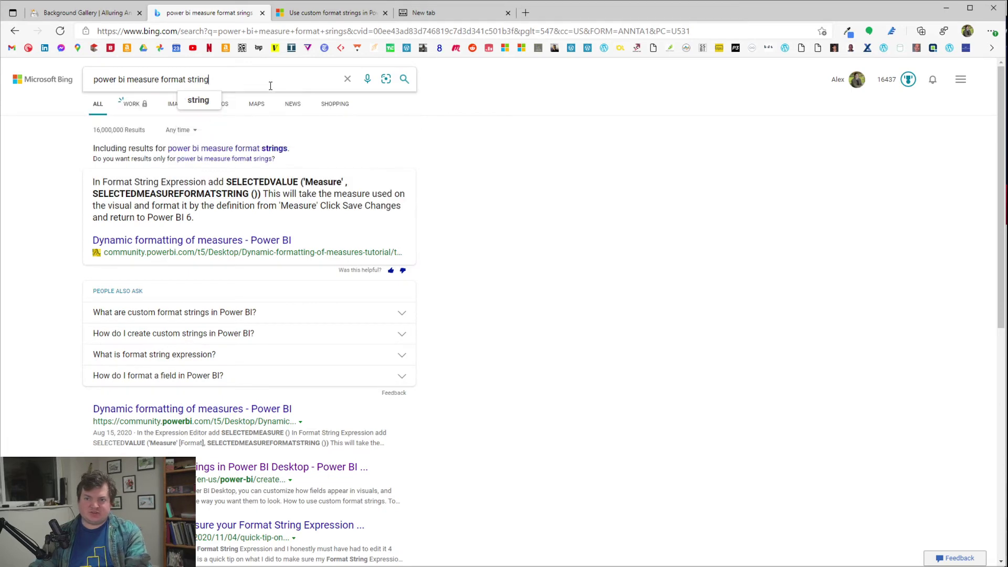
type("s billions")
key("Return")
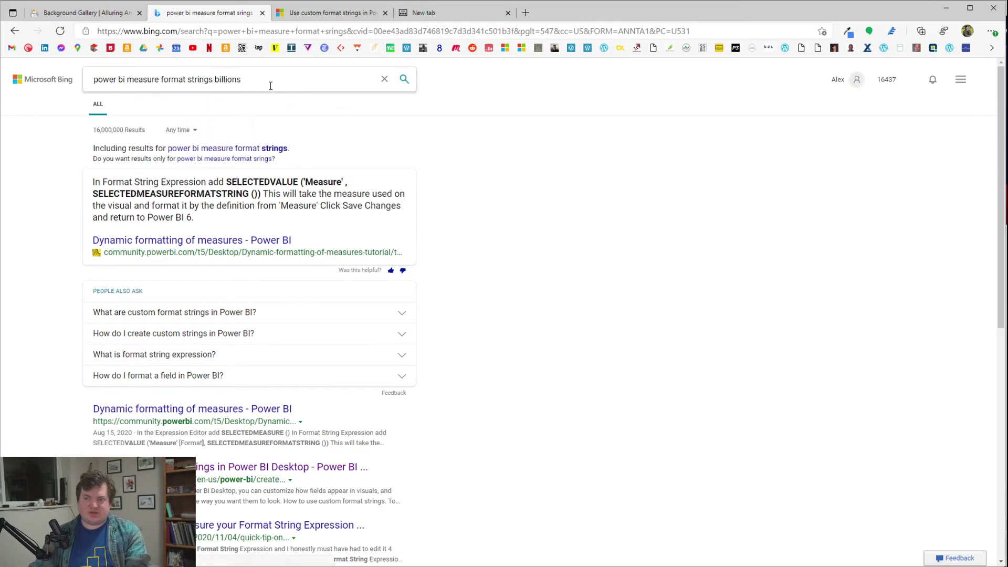
left_click(281, 151)
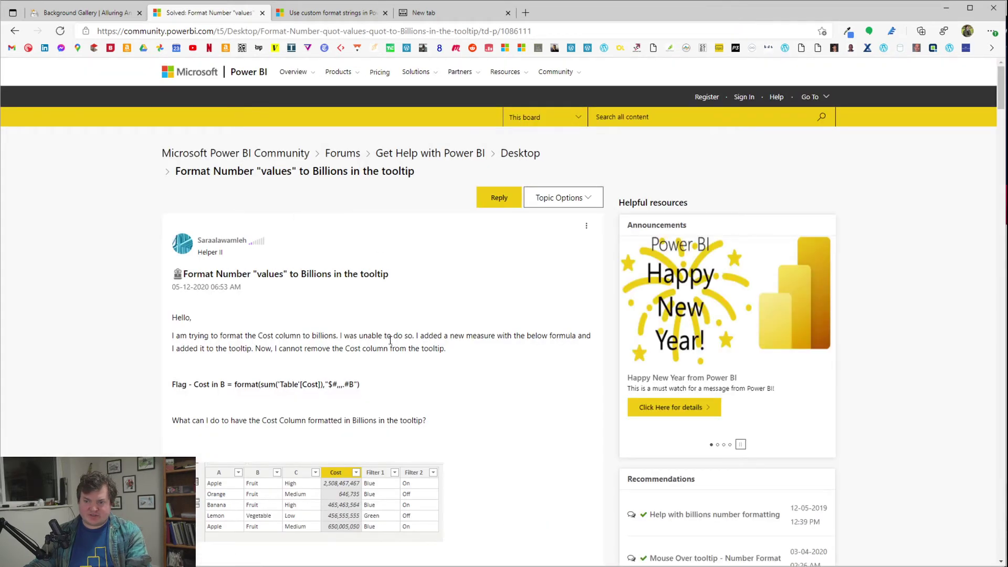
Step: Examine the FORMAT formula for billions in the community post and the example chart beneath it
left_click_drag(242, 384, 382, 386)
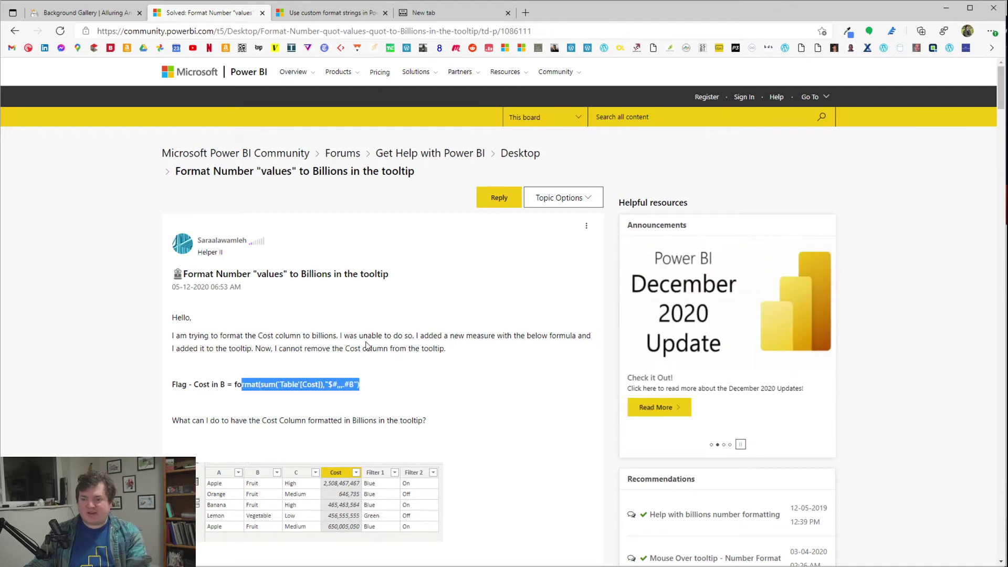
left_click_drag(362, 336, 367, 336)
left_click_drag(380, 388, 235, 385)
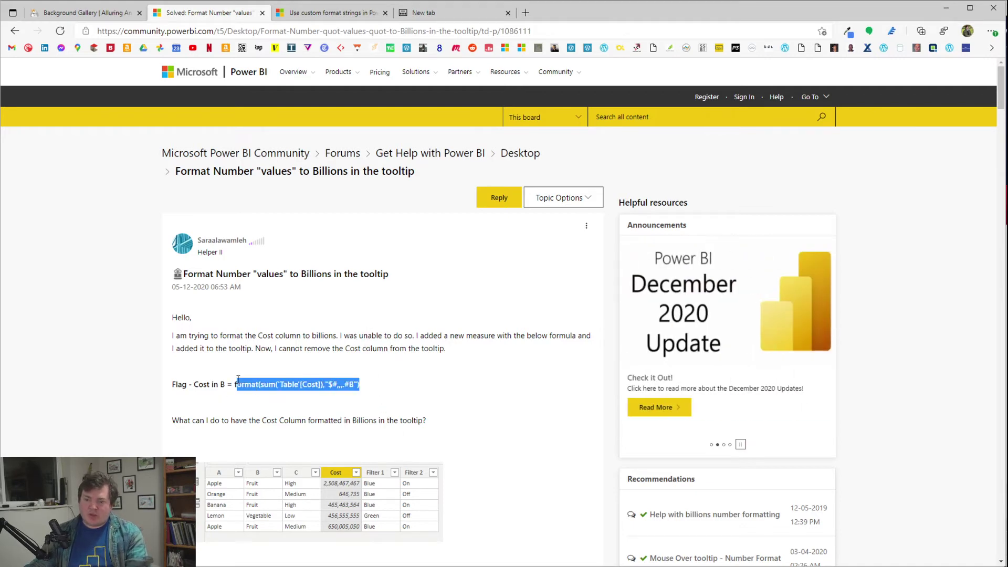
left_click(281, 345)
scroll(461, 332, "down", 7)
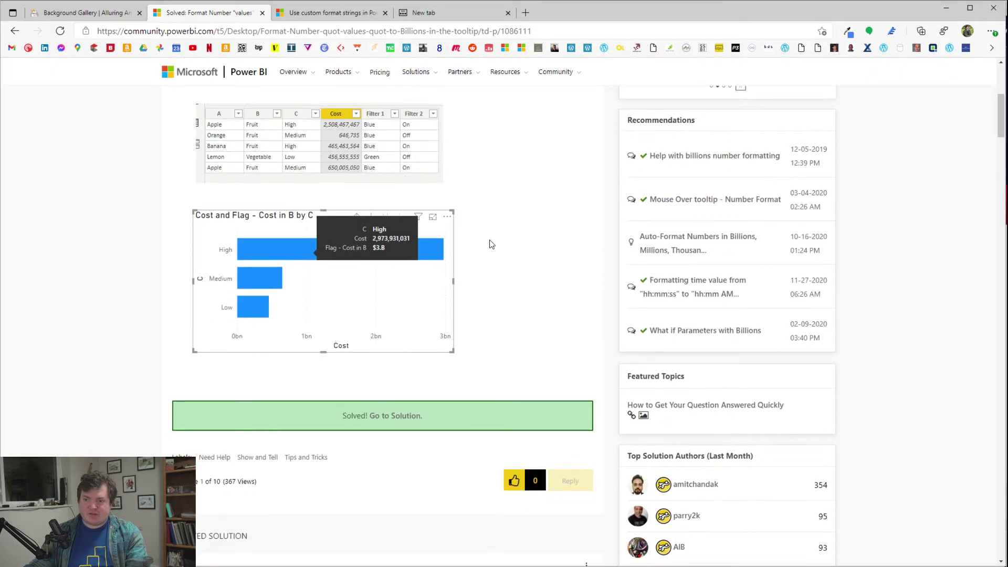
Step: Return to the search results and open the Fourmoo format string tip and the RADACAD custom format article in separate tabs
key("alt+Left")
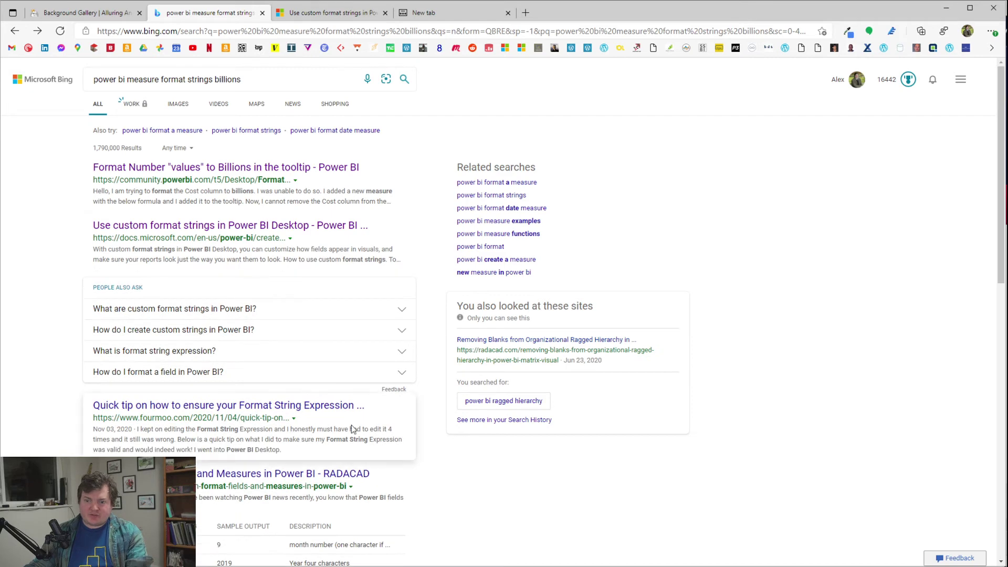
scroll(353, 428, "down", 6)
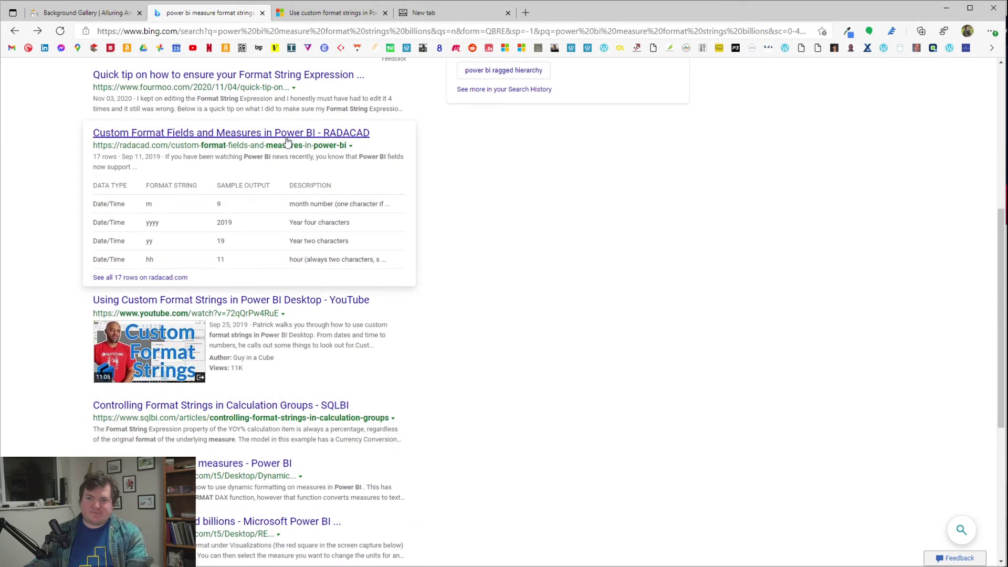
middle_click(286, 134)
middle_click(238, 76)
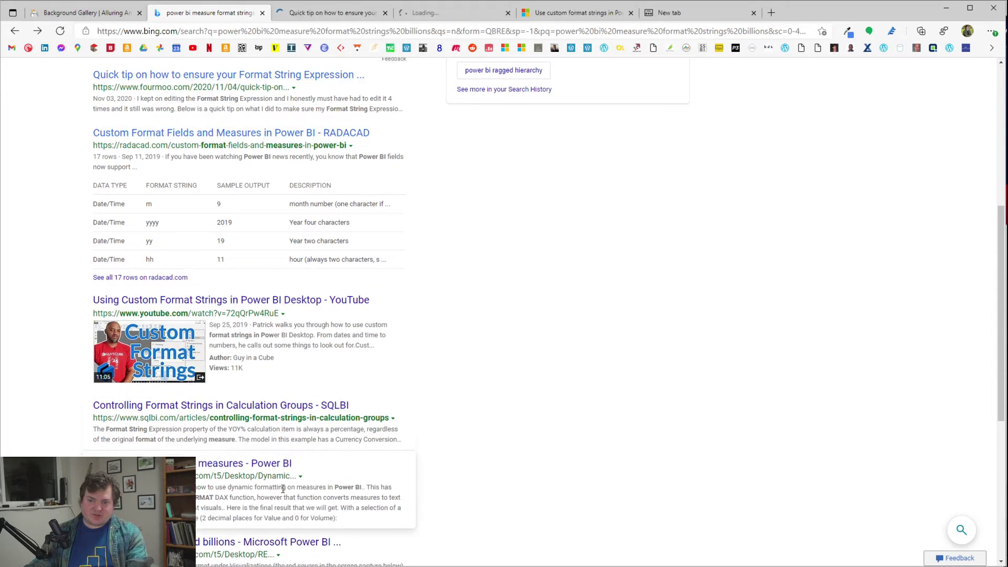
Step: Skim the Fourmoo article on validating Format String Expressions for a usable format string example
left_click(329, 16)
scroll(463, 307, "down", 5)
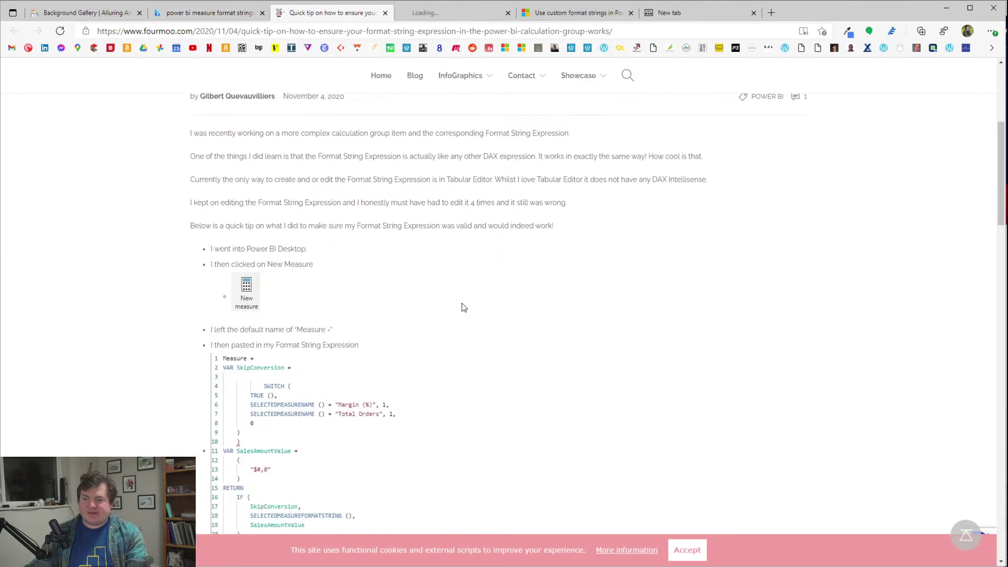
scroll(464, 307, "down", 7)
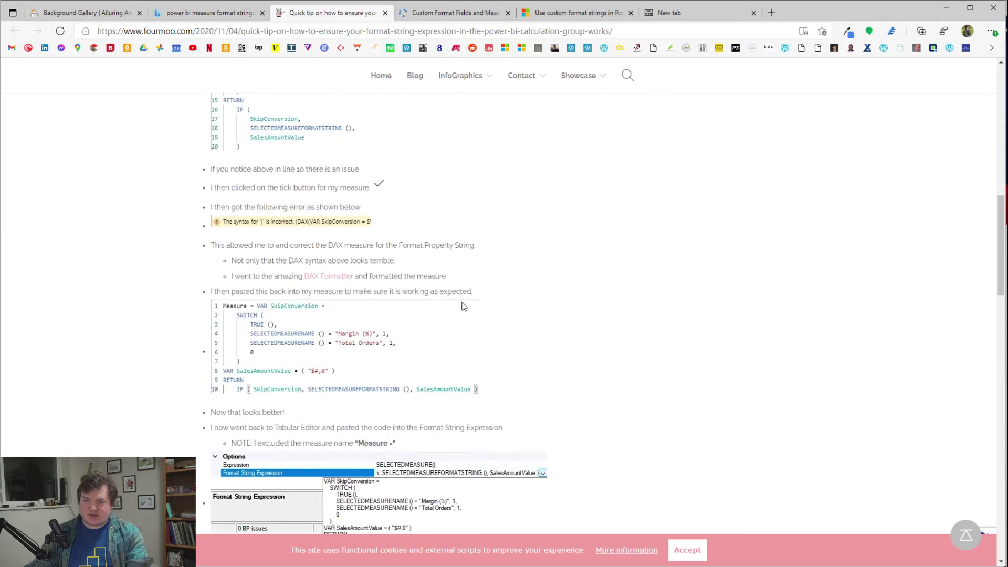
scroll(463, 307, "down", 6)
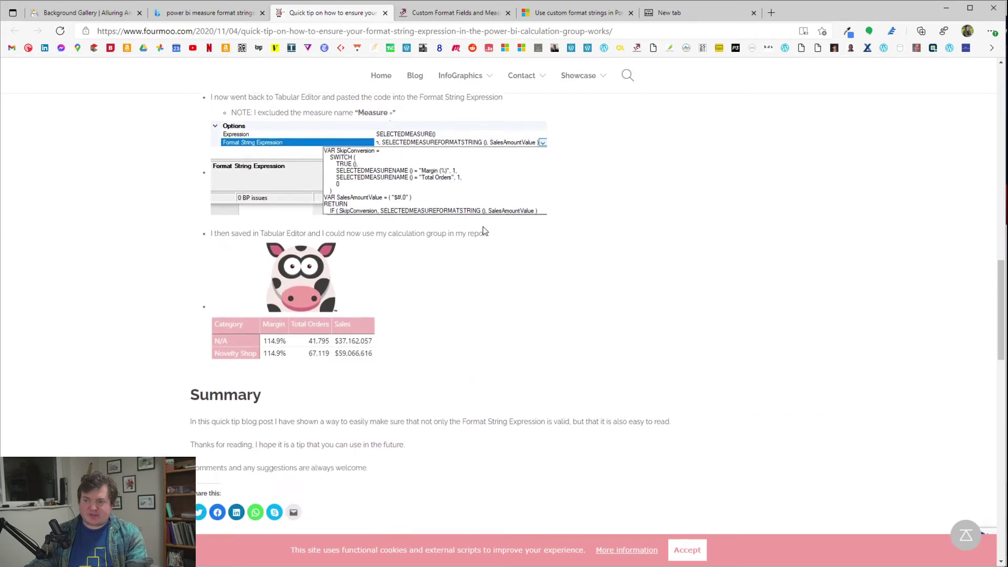
scroll(483, 231, "down", 3)
scroll(481, 223, "up", 4)
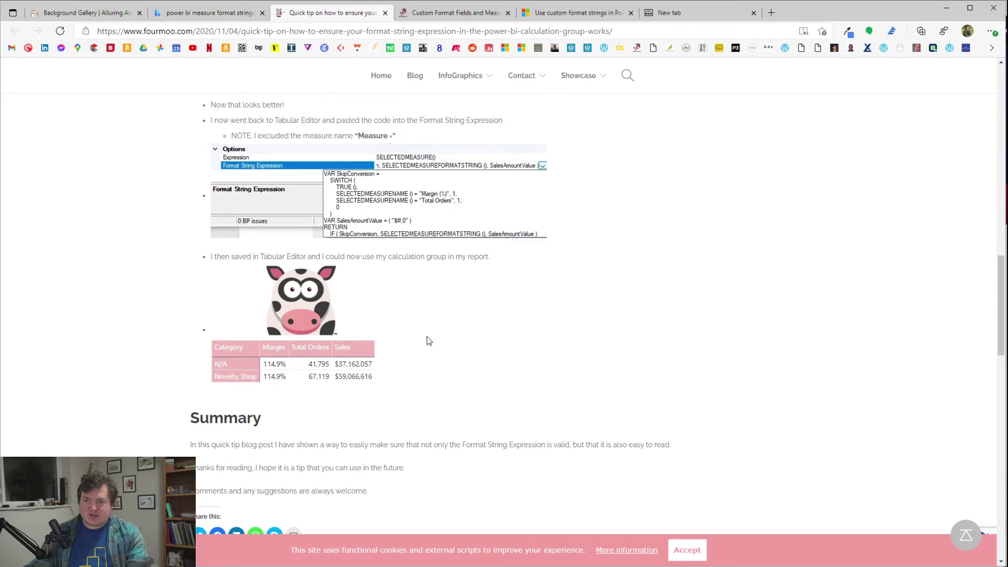
scroll(426, 336, "up", 6)
Step: Read the RADACAD article's custom formatting section and custom format string table, dismissing the advert, and close the article
left_click(457, 13)
scroll(489, 300, "down", 6)
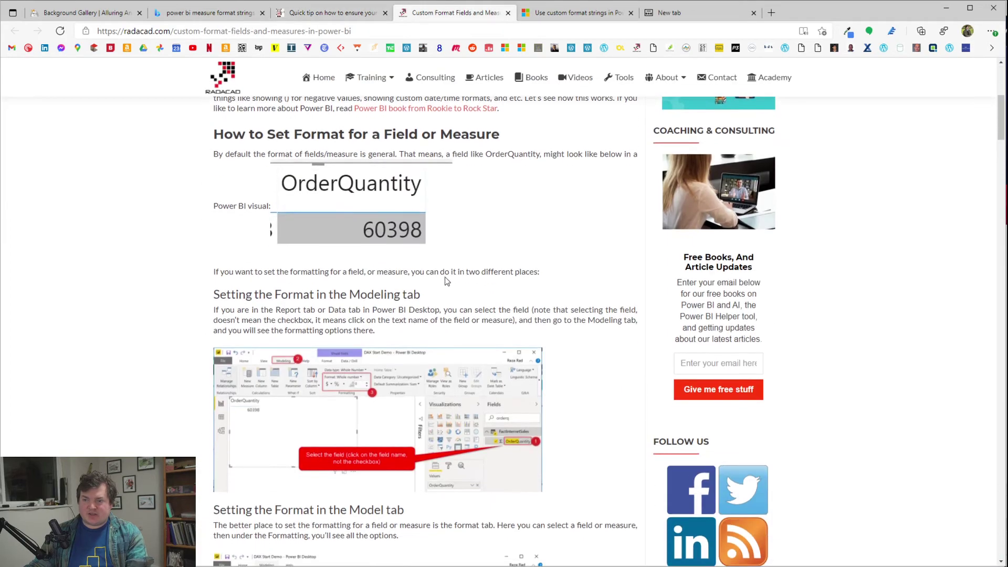
scroll(421, 267, "down", 7)
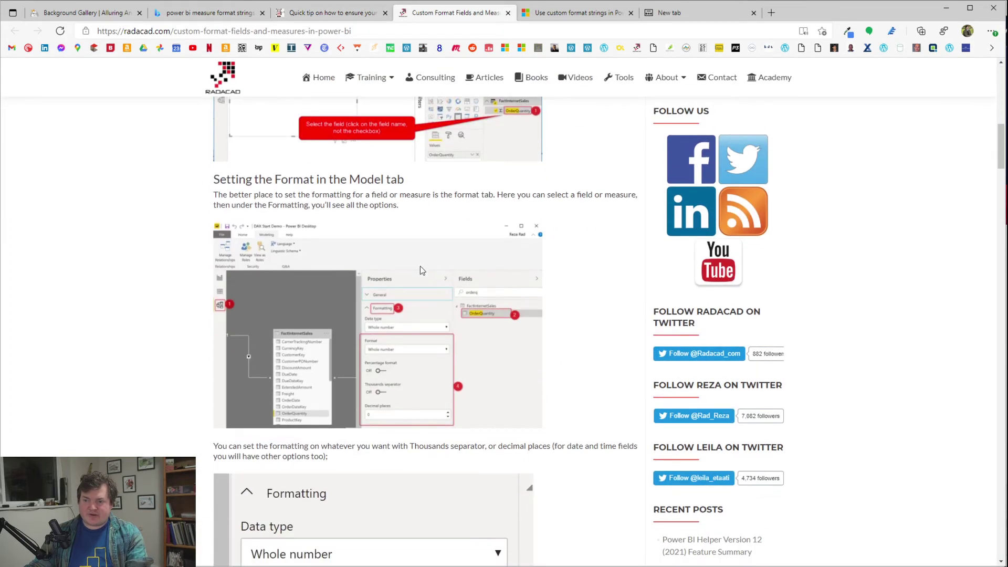
scroll(430, 275, "down", 6)
scroll(420, 269, "down", 6)
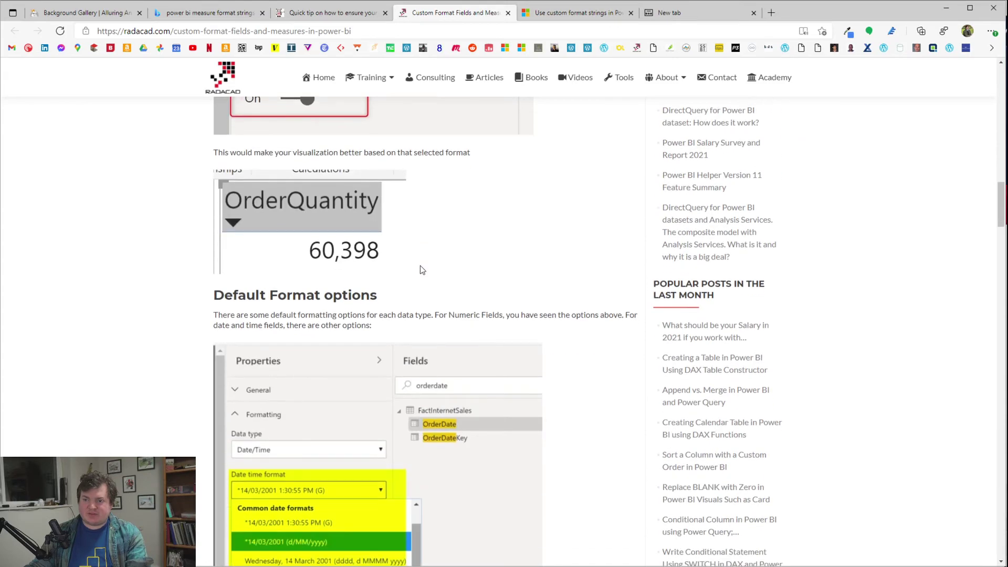
scroll(493, 294, "down", 20)
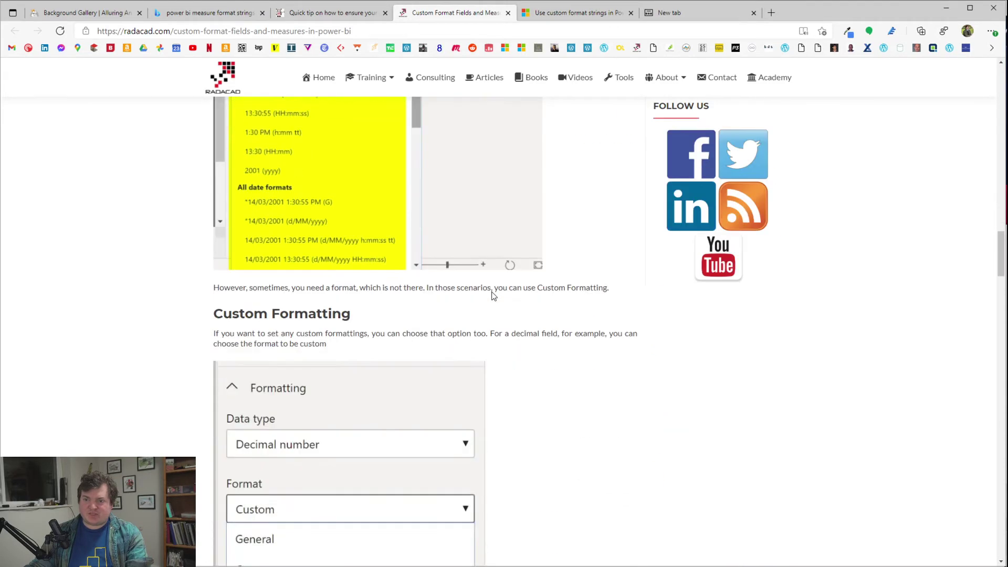
scroll(493, 295, "down", 6)
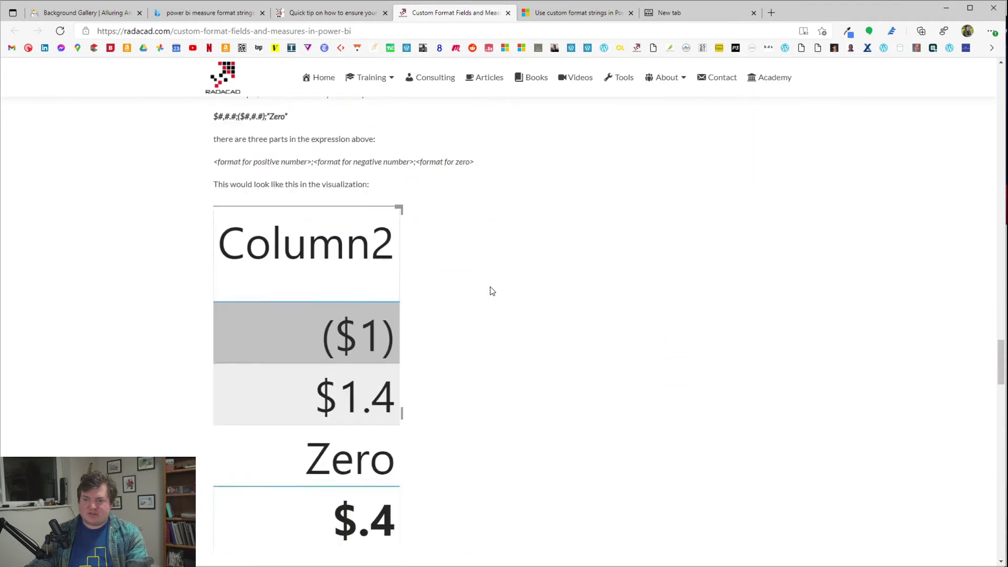
scroll(492, 291, "up", 5)
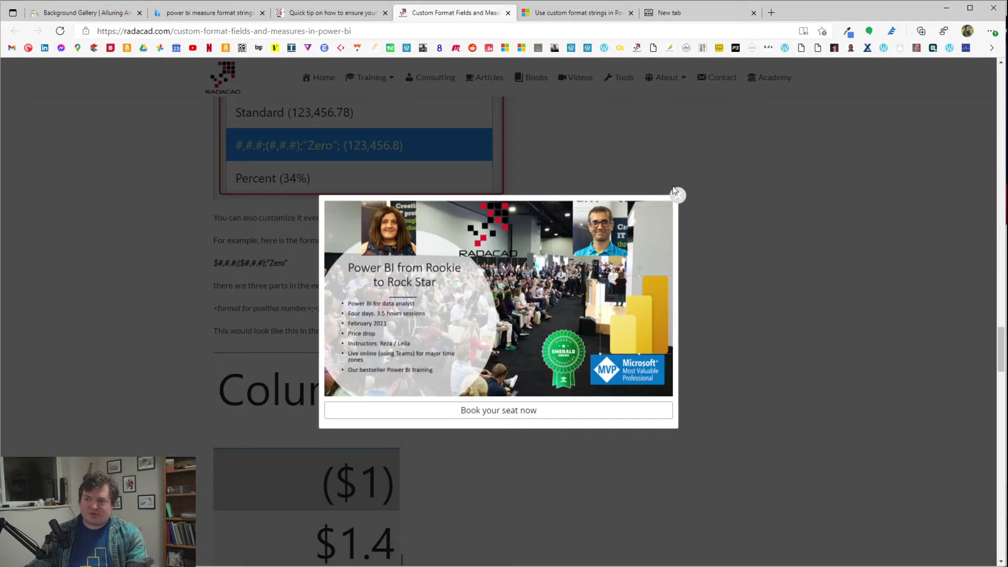
left_click(675, 193)
scroll(640, 226, "down", 15)
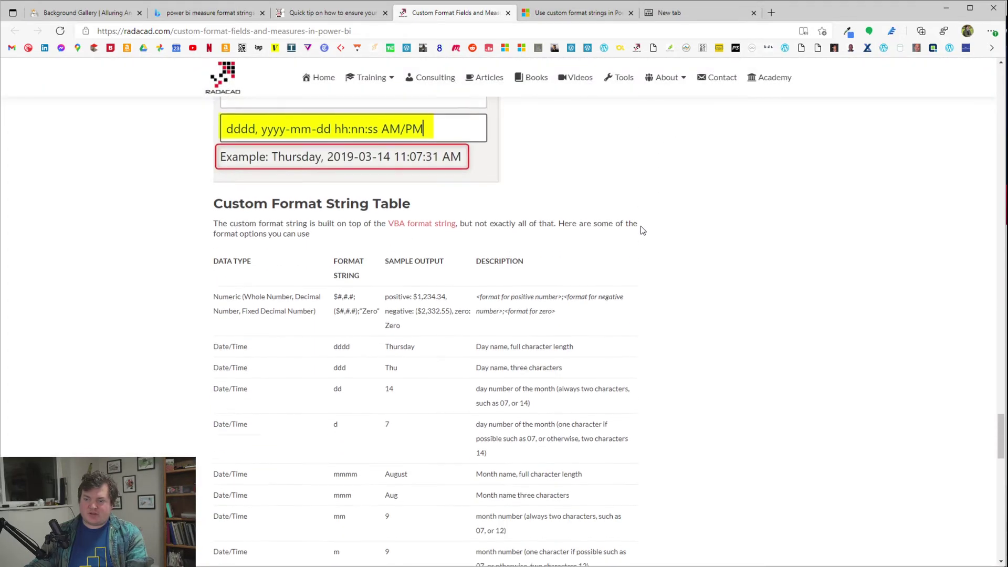
scroll(561, 226, "down", 20)
key("ctrl+w")
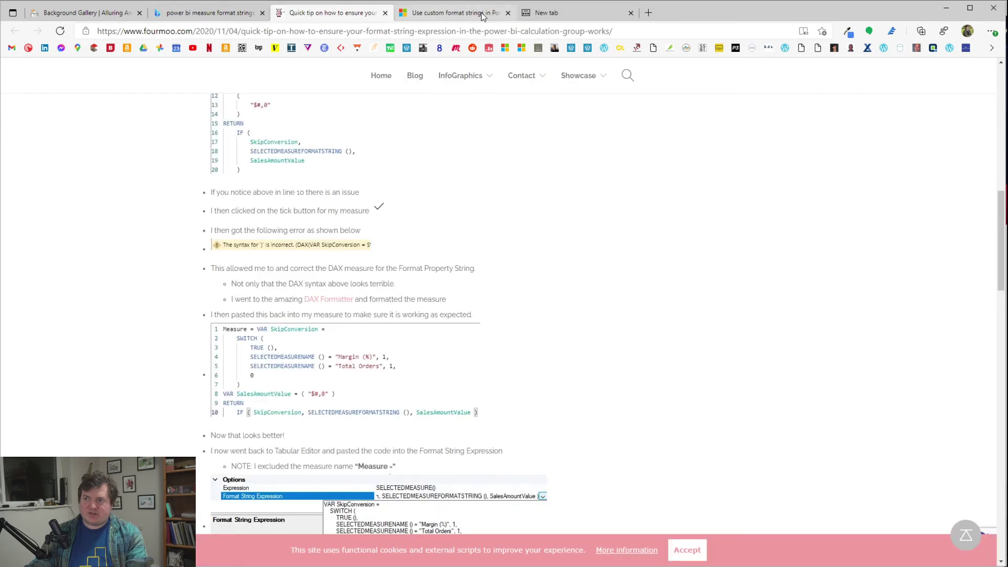
Step: Find "mil" in Microsoft's custom format strings article and read how the thousand separator scales numbers
left_click(471, 19)
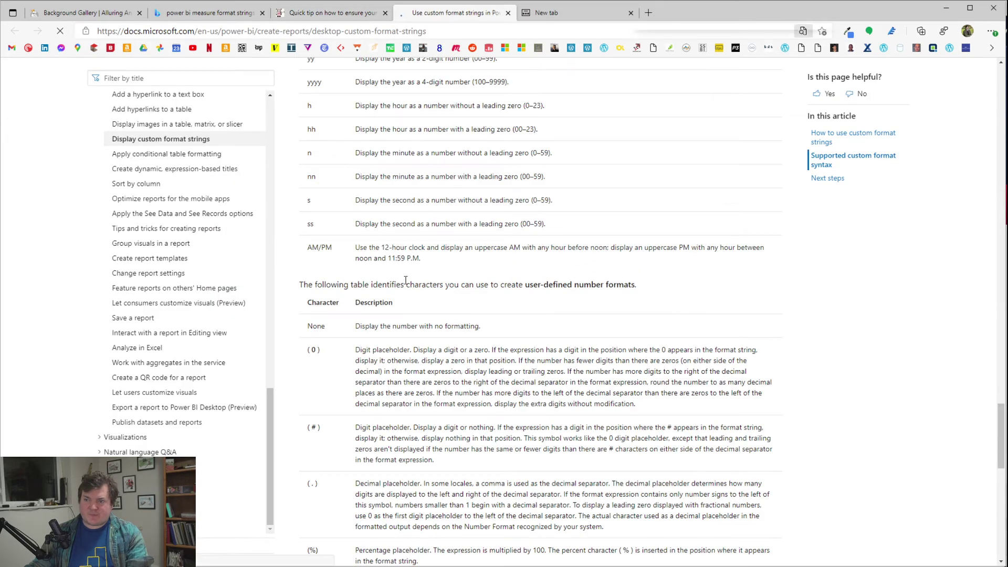
key("ctrl+f")
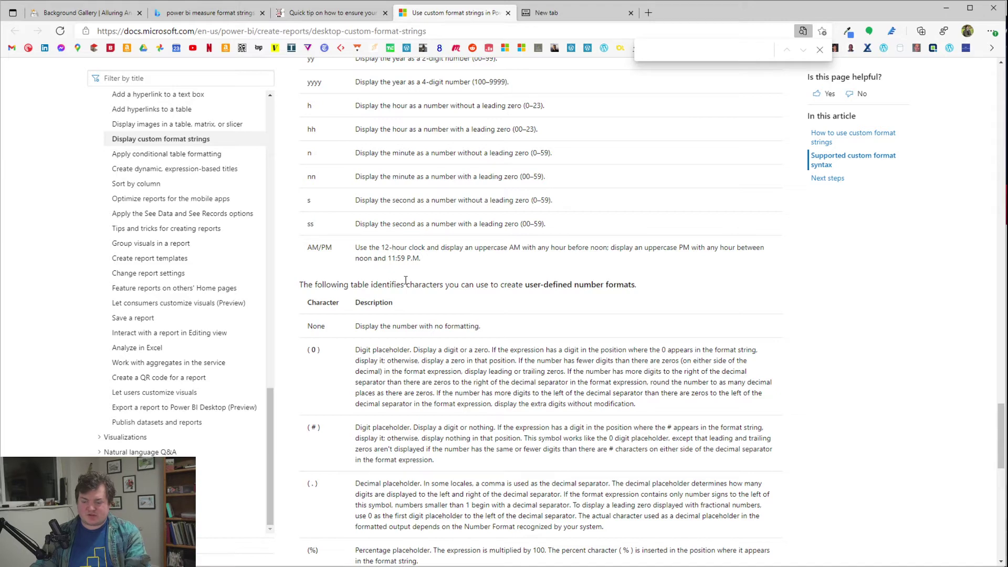
type("mil")
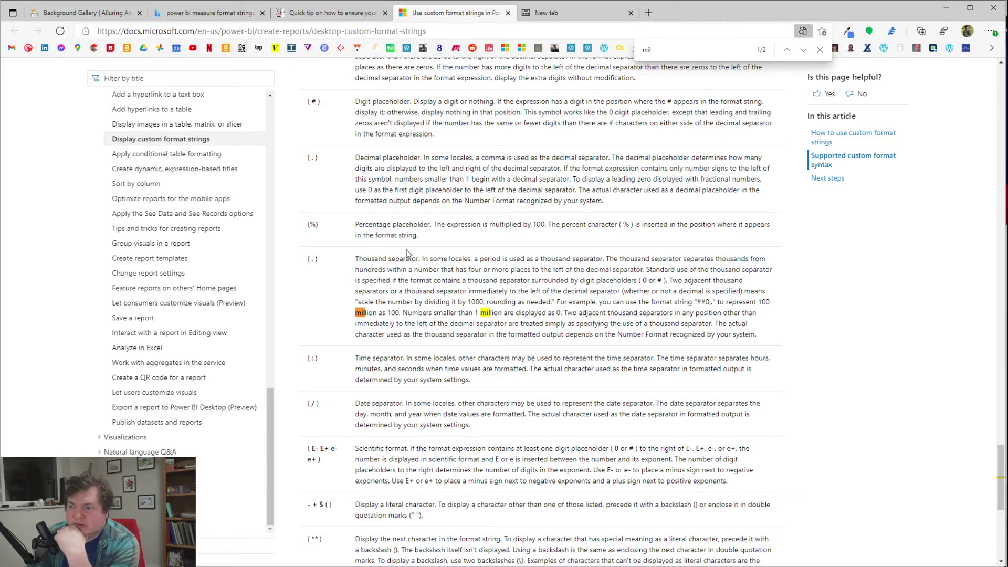
left_click_drag(634, 280, 728, 284)
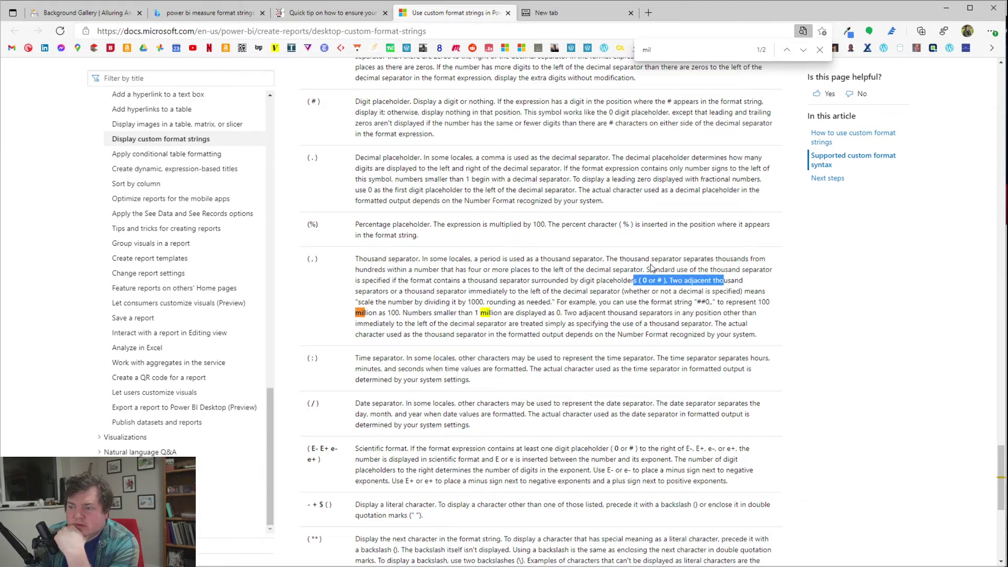
left_click(653, 269)
left_click_drag(351, 261, 516, 294)
left_click(517, 294)
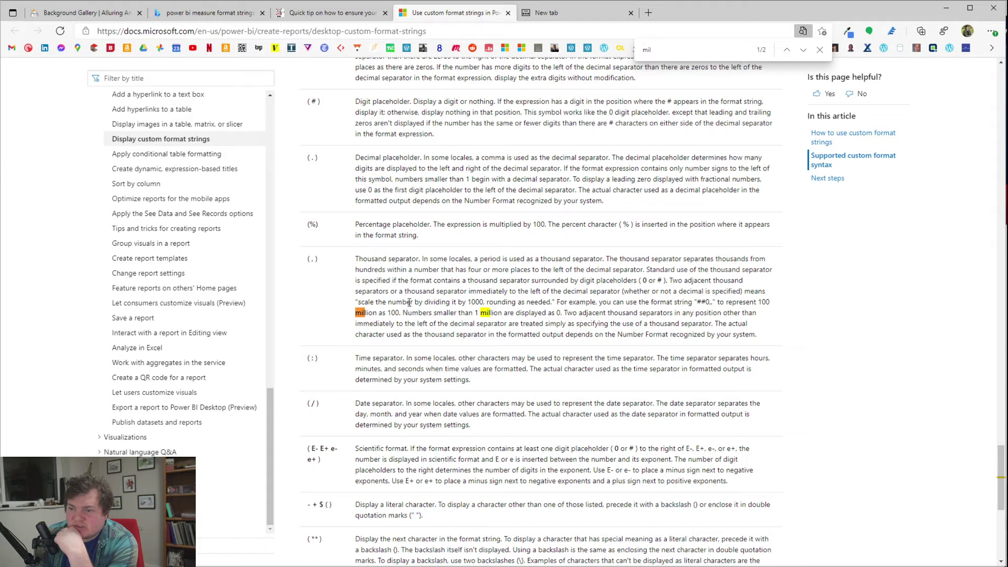
left_click_drag(414, 302, 594, 305)
left_click(594, 304)
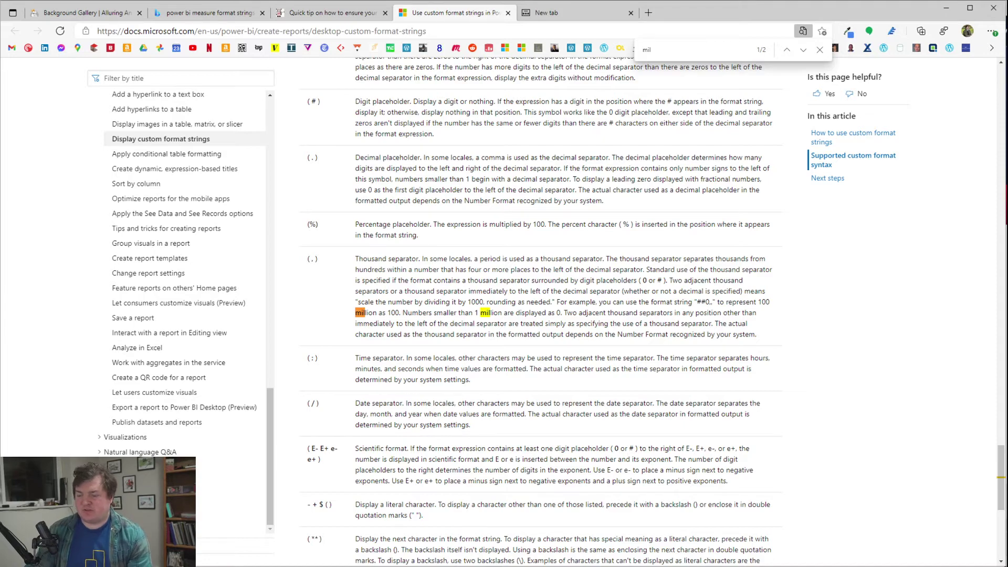
Step: Switch to Power BI Desktop and set the Total Expenses measure's format to a dollar sign followed by scaling commas
key("alt+Tab")
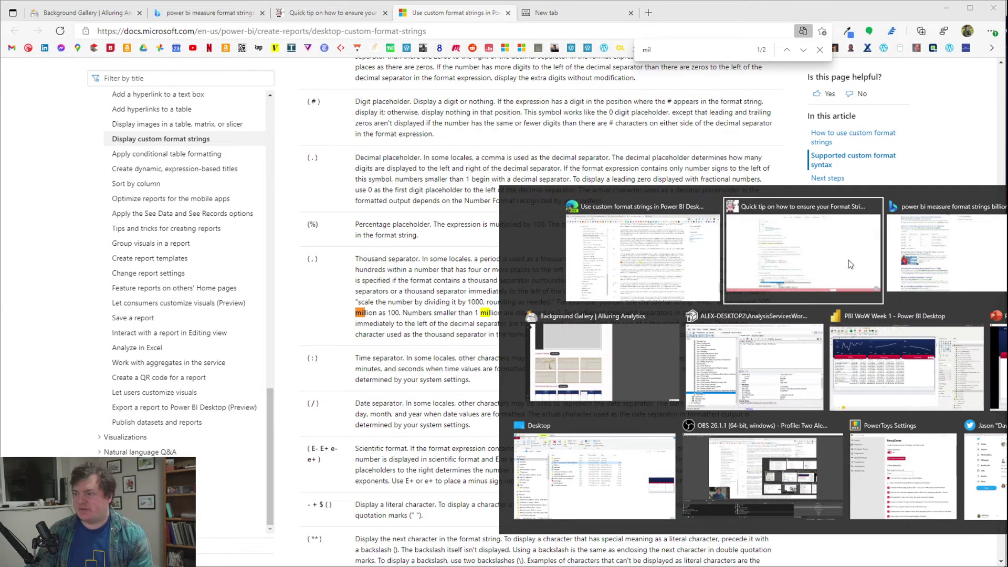
left_click(941, 383)
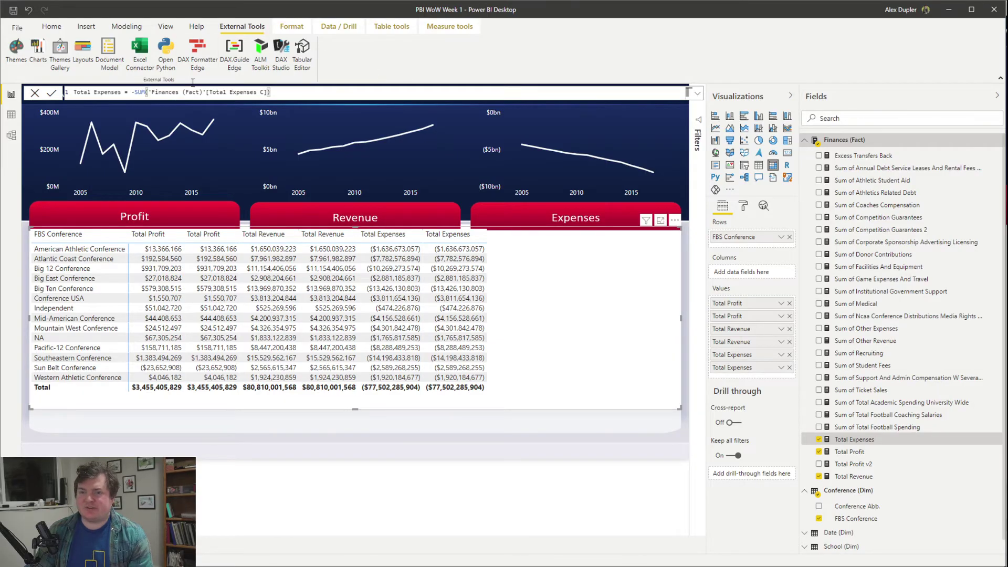
left_click(418, 28)
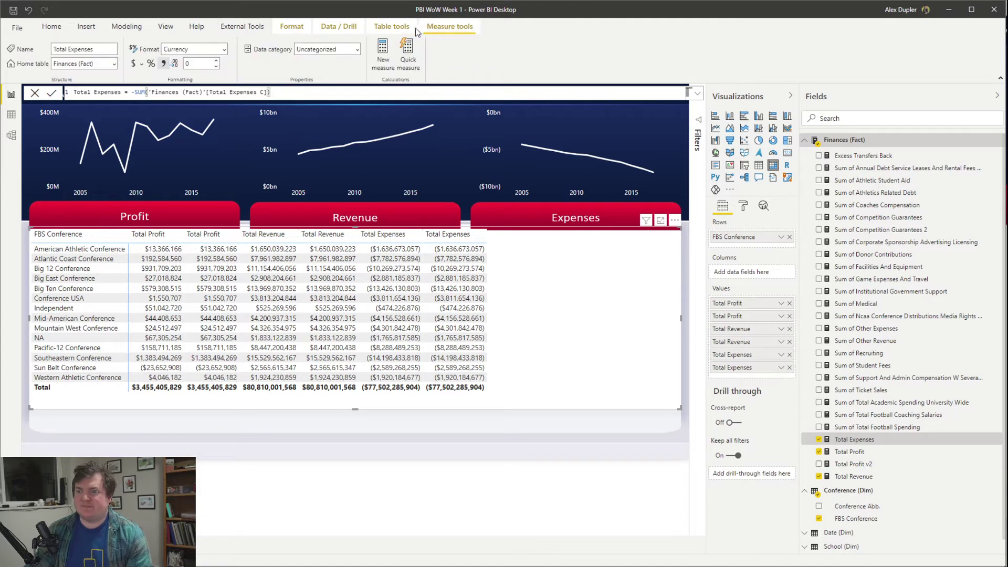
left_click(195, 51)
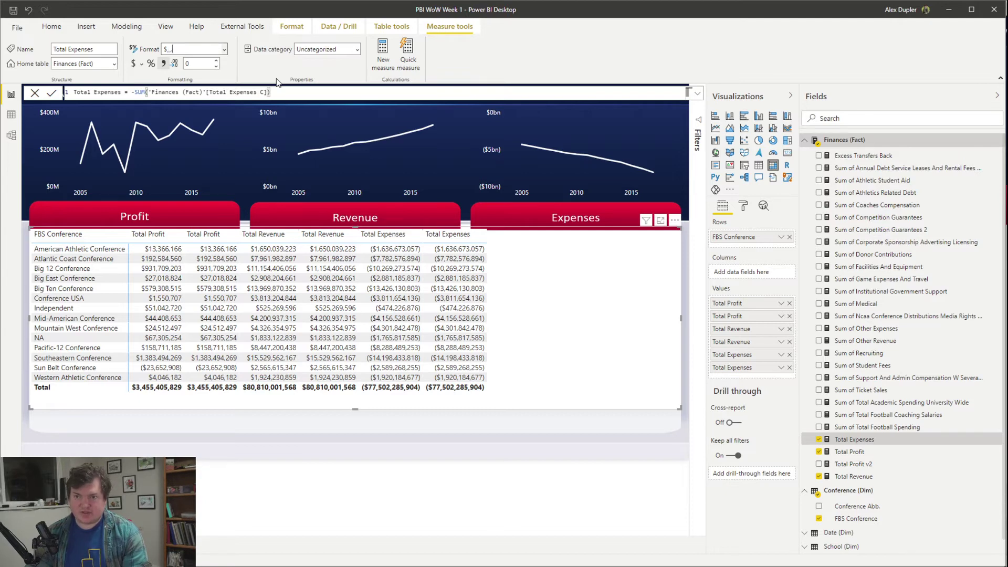
key("Return")
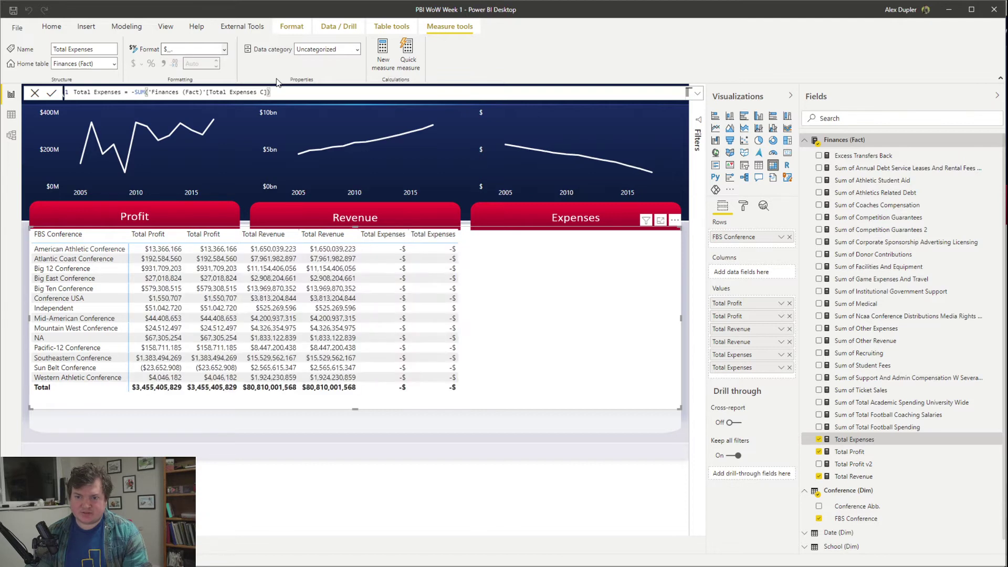
Step: Revise the Total Expenses format string by inserting a # digit placeholder directly after the dollar sign
left_click(180, 45)
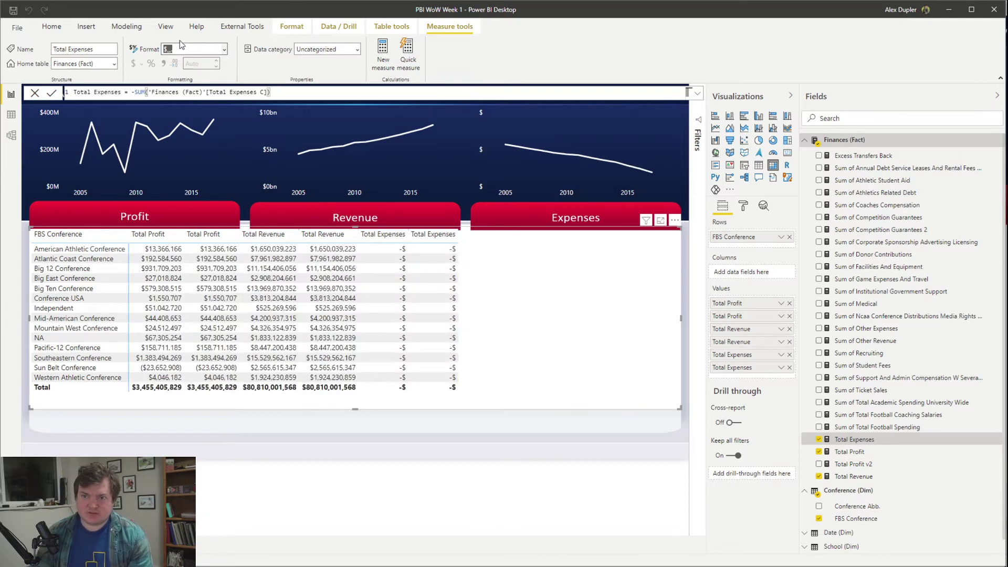
key("ctrl+a")
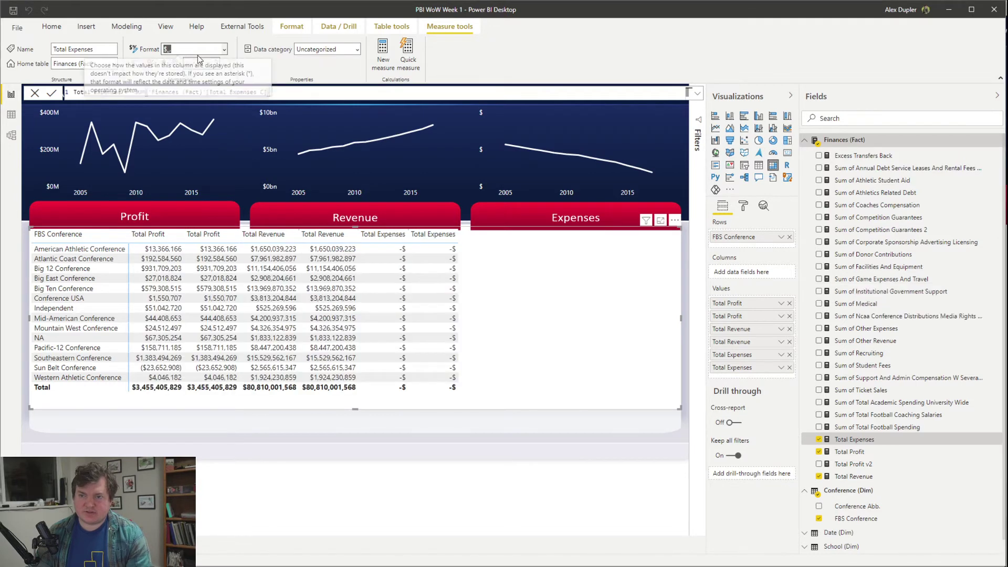
type("$,.")
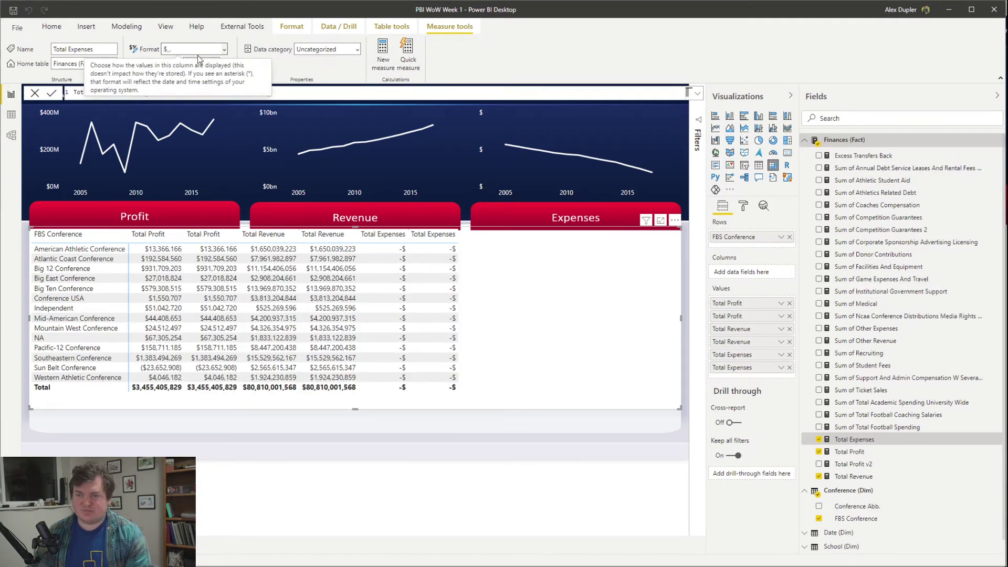
type("#")
key("Return")
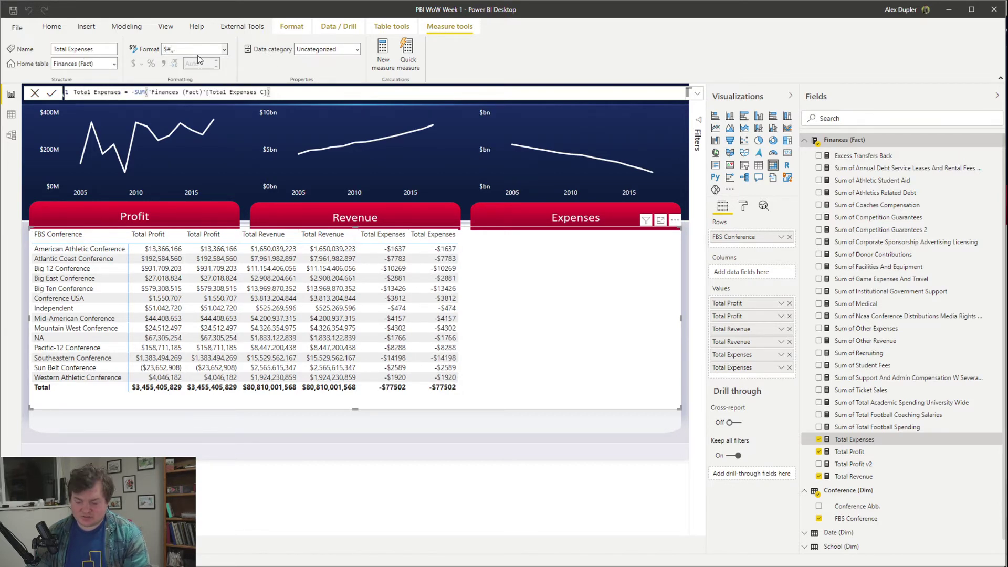
Step: Extend the Total Expenses format string with comma-separated # placeholders to $#,#,#,, while keeping the trailing scaling commas
type("#")
key("Return")
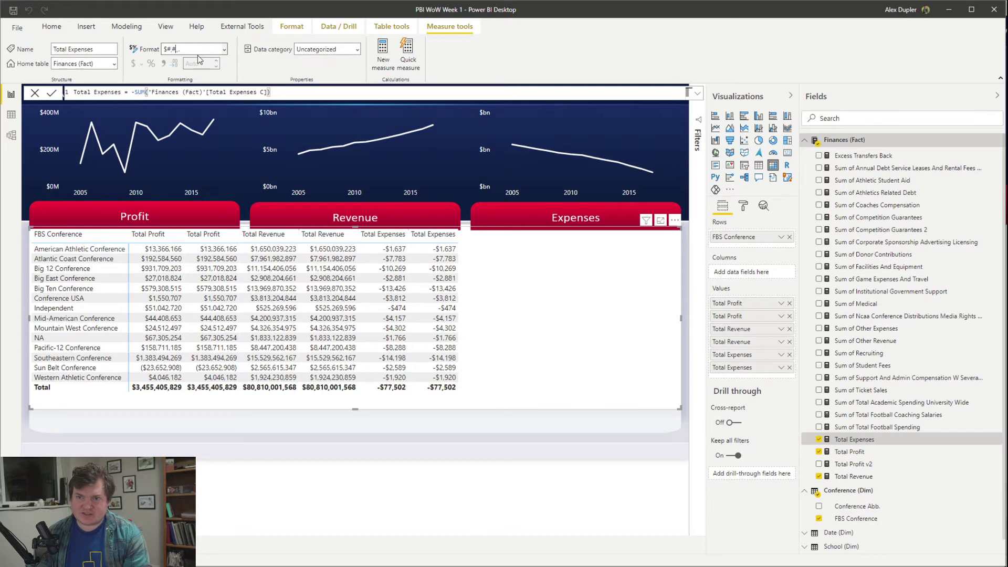
key("ctrl+a")
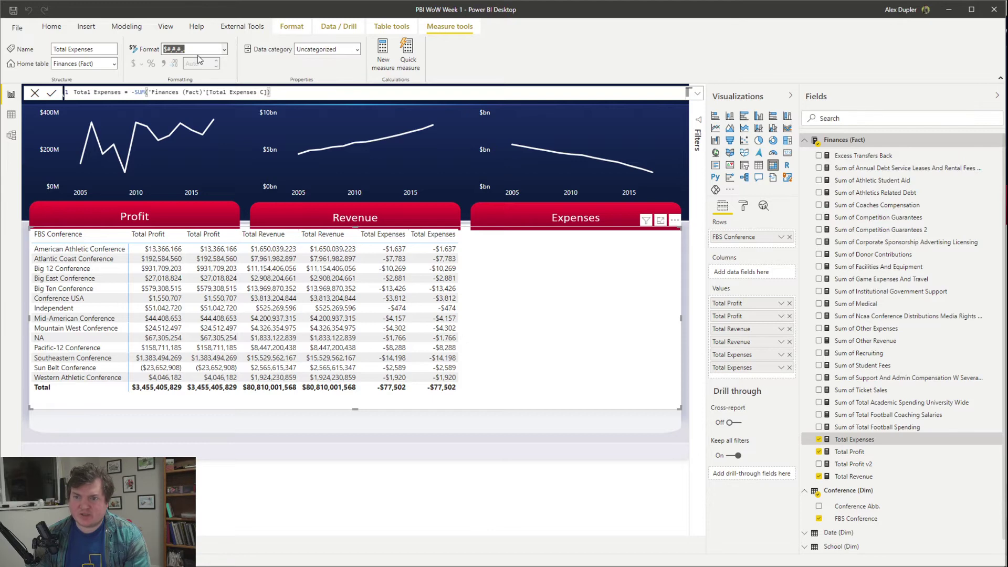
type("$#,#,#,.")
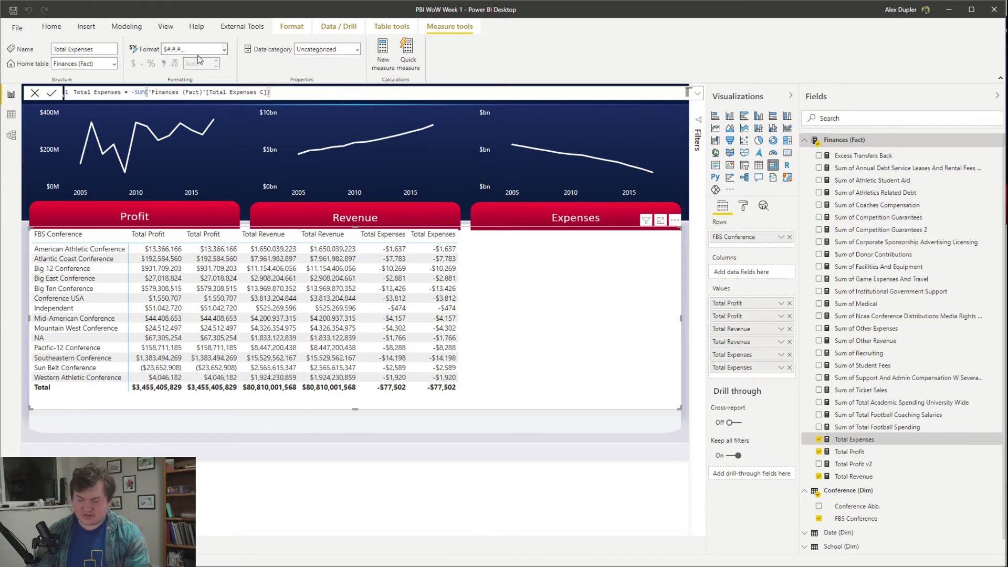
Step: Switch to Microsoft's custom format strings article and review its number format characters, multi-section format examples and custom currency format sample
key("alt+Tab")
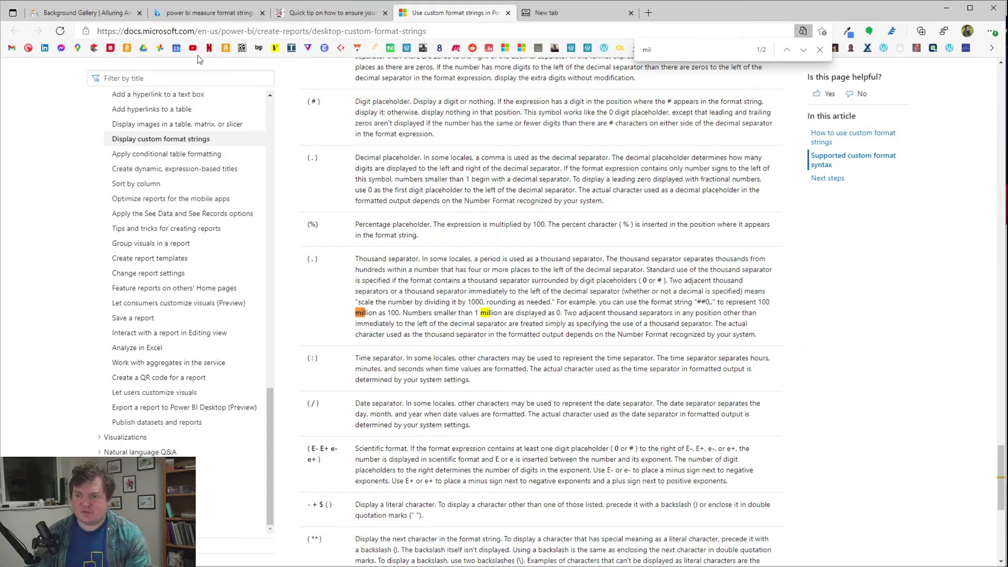
scroll(379, 359, "up", 6)
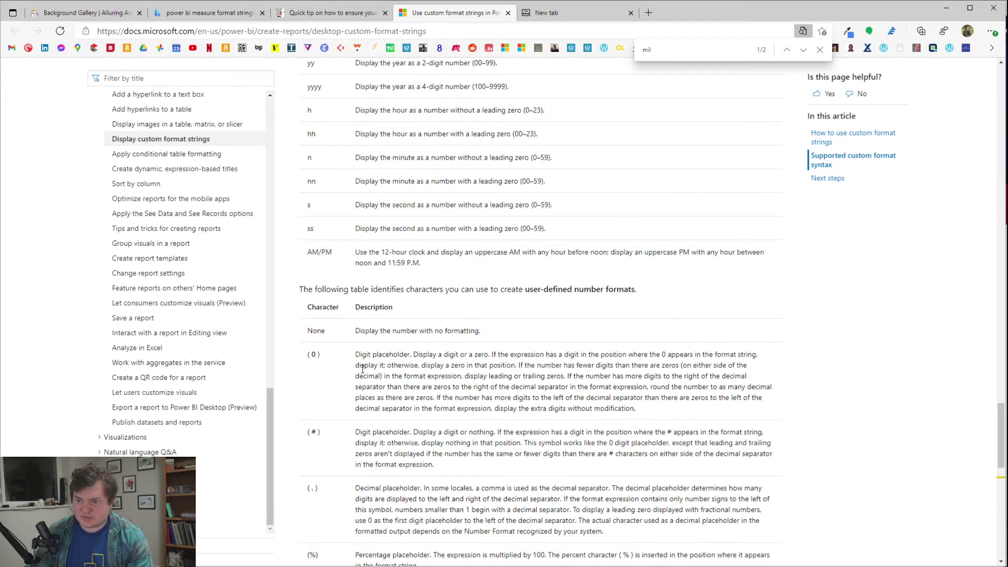
scroll(398, 330, "down", 6)
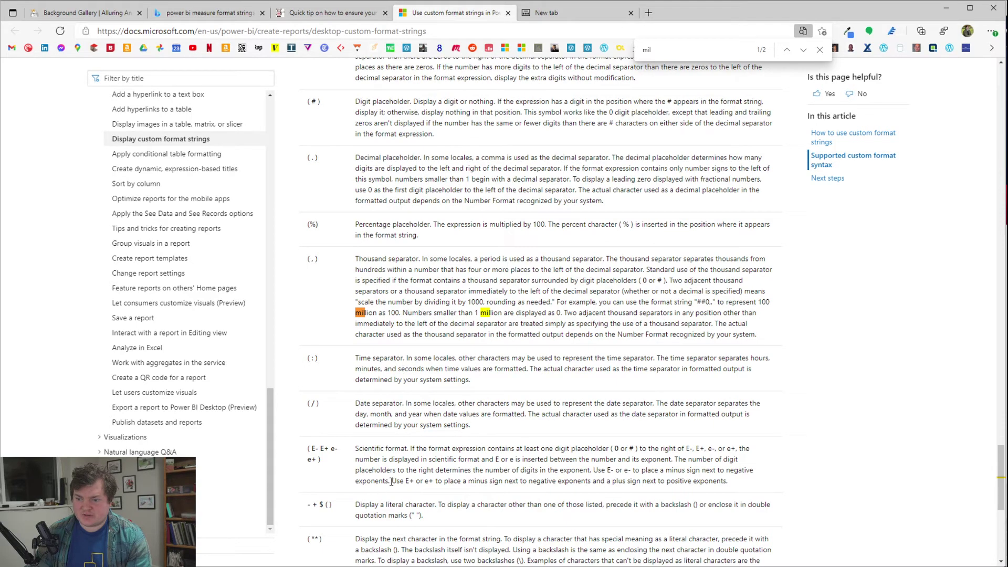
scroll(372, 506, "down", 6)
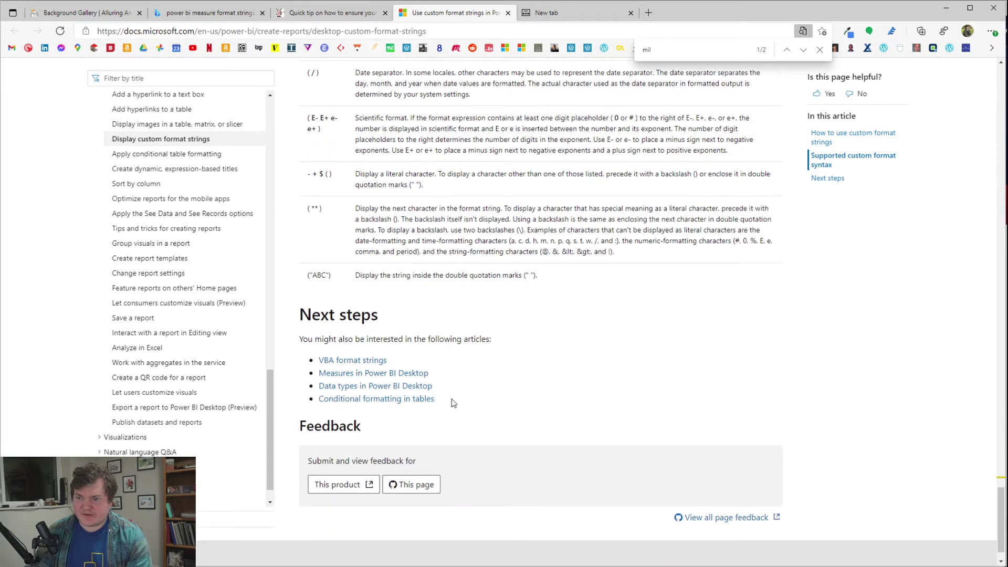
scroll(452, 398, "up", 8)
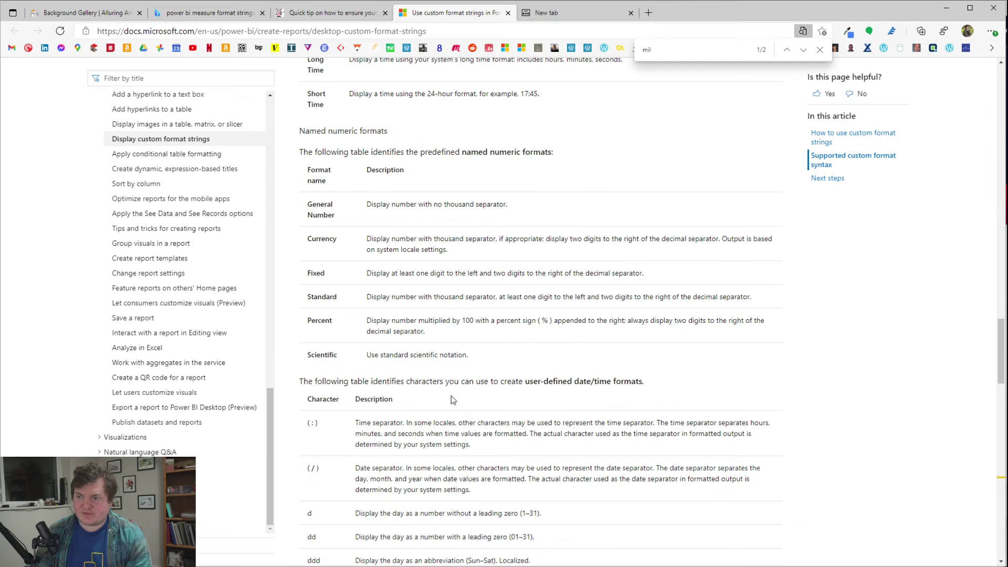
scroll(451, 395, "up", 12)
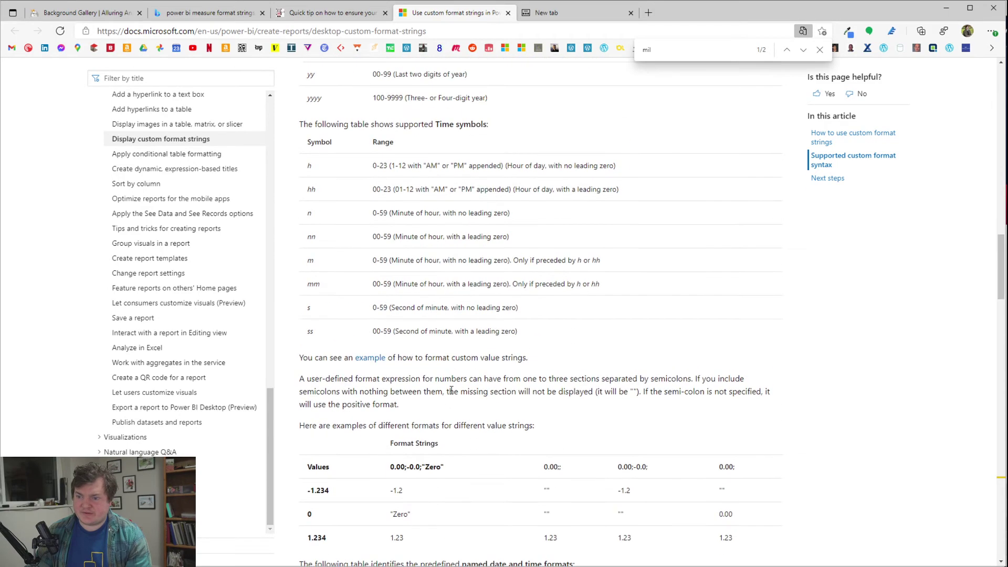
scroll(452, 391, "up", 12)
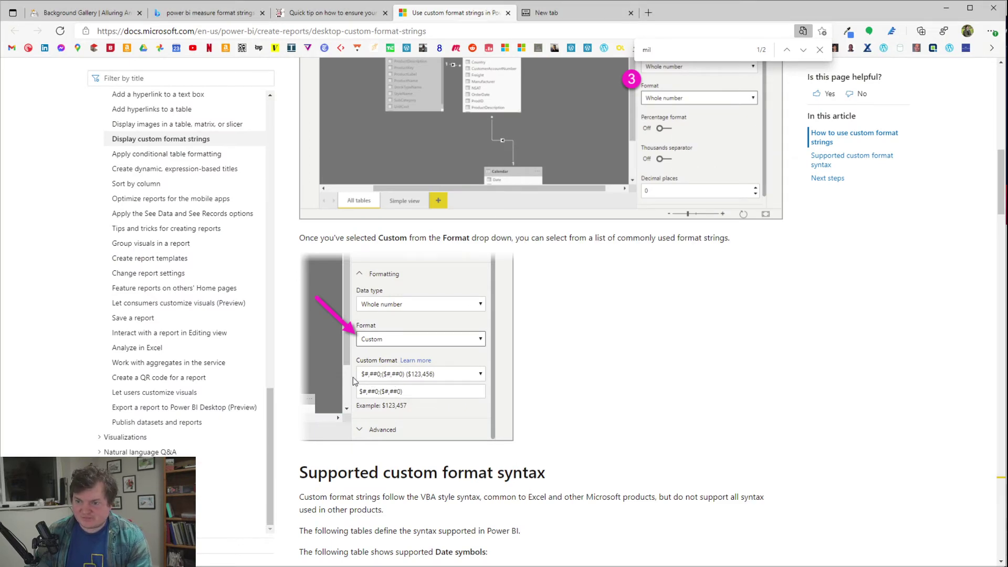
Step: Switch to Power BI Desktop and add a parenthesised negative section to the Total Expenses format, making it $#,#,#,,;($#,#,#,,)
key("alt+Tab")
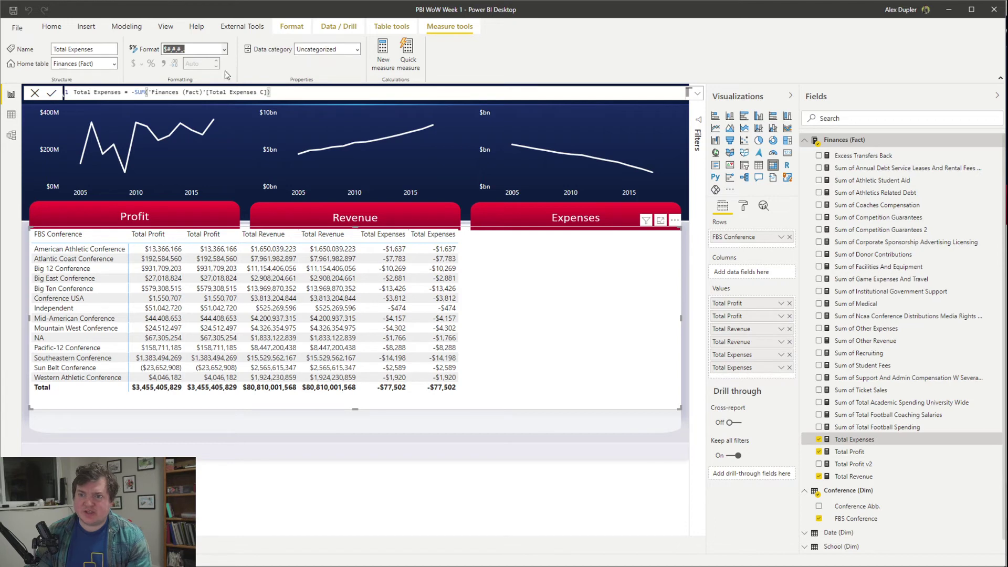
left_click(205, 51)
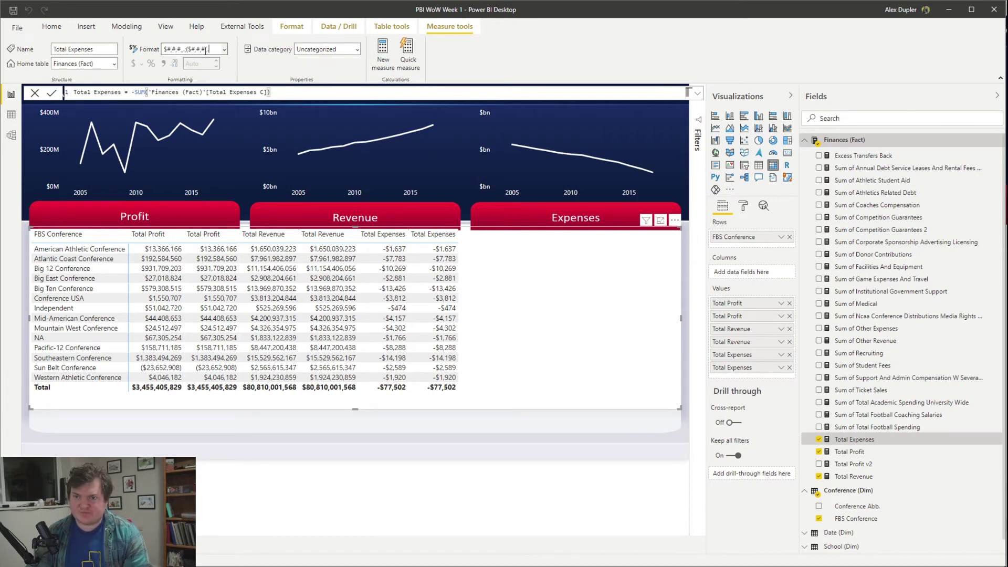
key("ctrl+a")
key("Return")
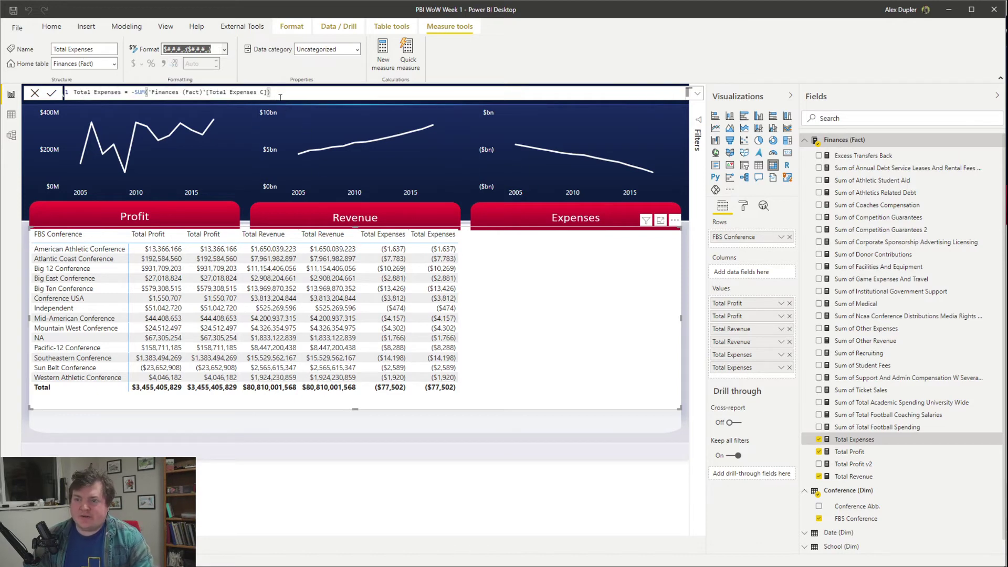
Step: Apply the custom format string $#,#,#,,;($#,#,#,,) to the Total Revenue measure
left_click(869, 454)
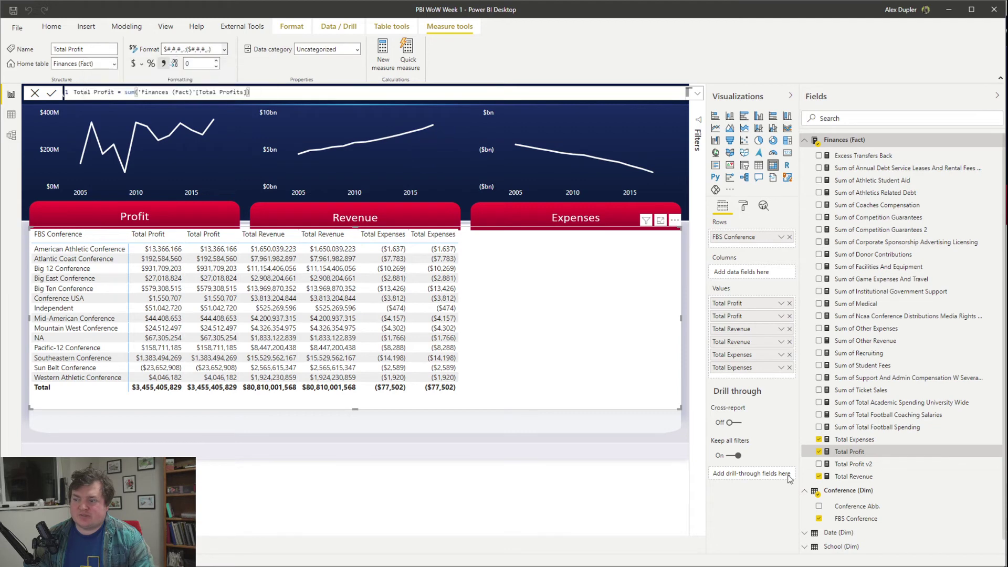
left_click(854, 477)
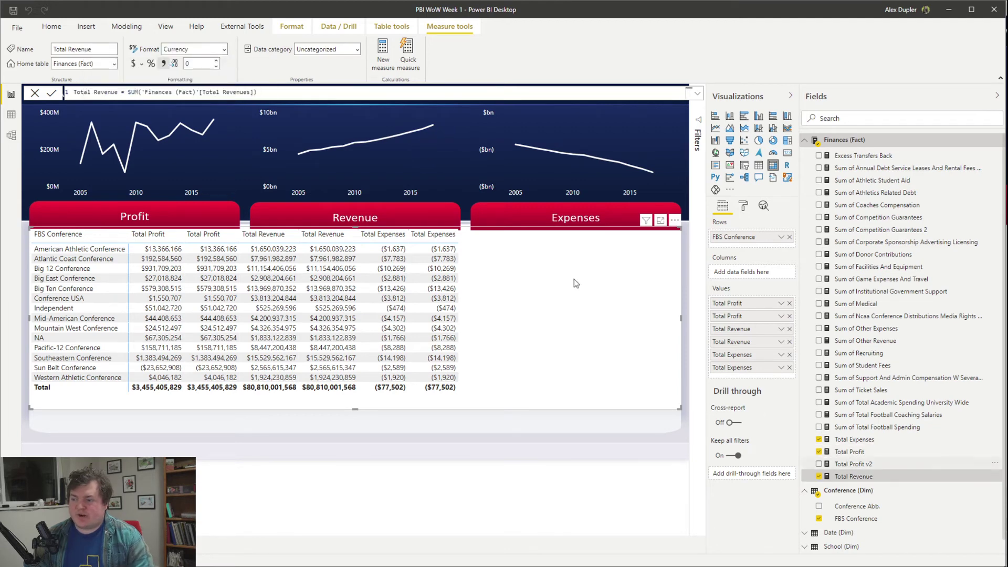
left_click(206, 47)
type("$#,#,;($#,#,)")
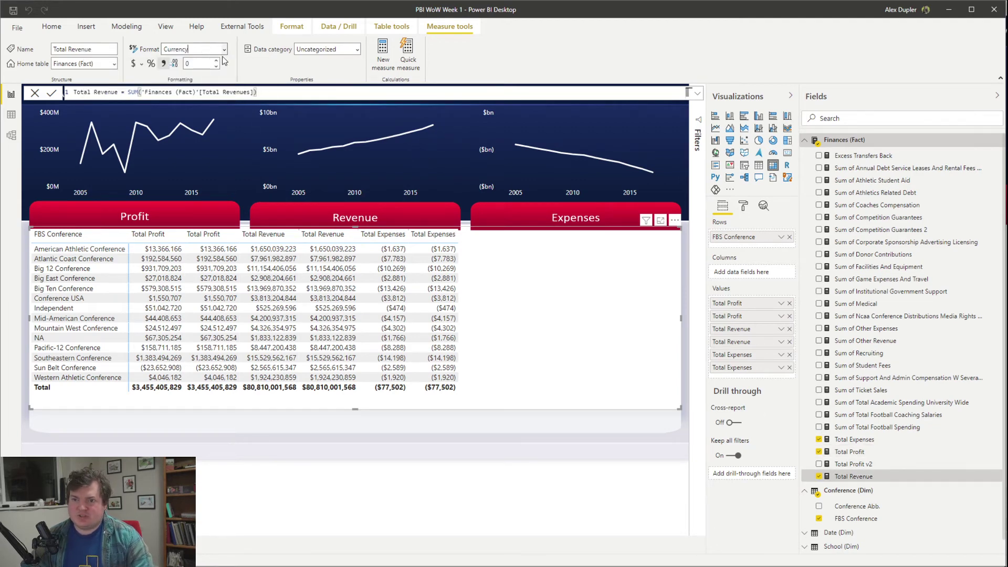
key("Return")
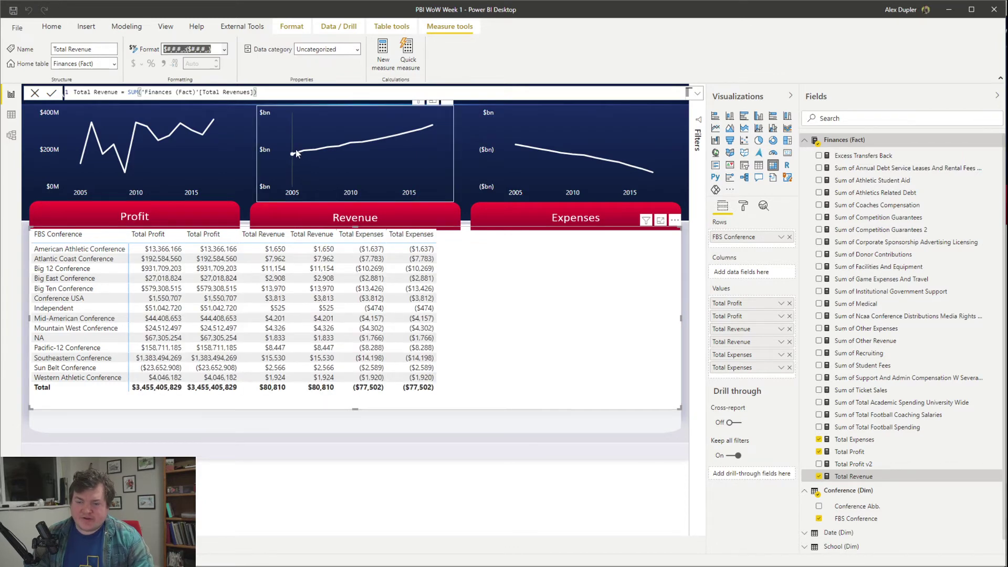
Step: Replace the Total Profit measure's Currency format with the custom string $#,#,#,,;($#,#,#,,)
left_click(208, 48)
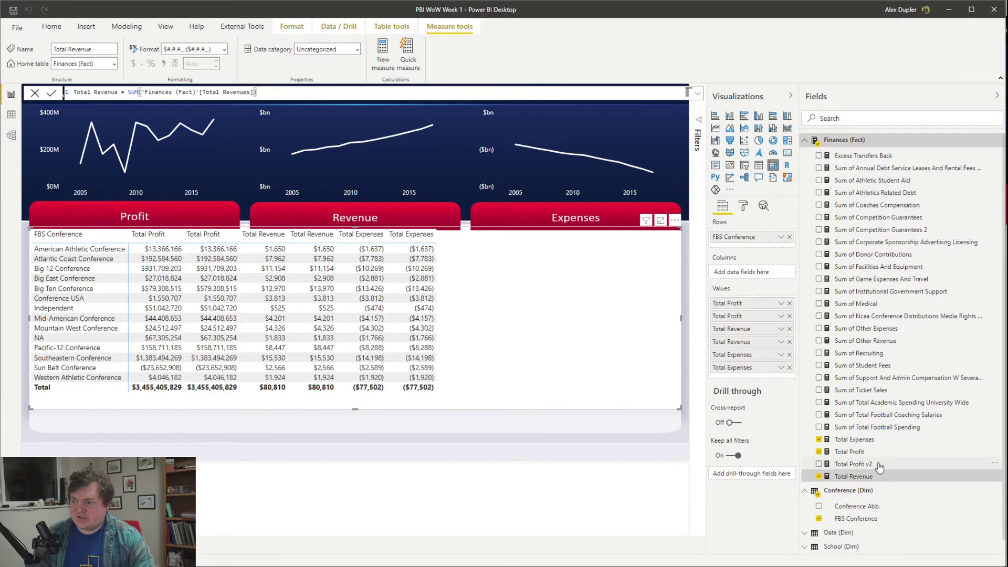
left_click(861, 451)
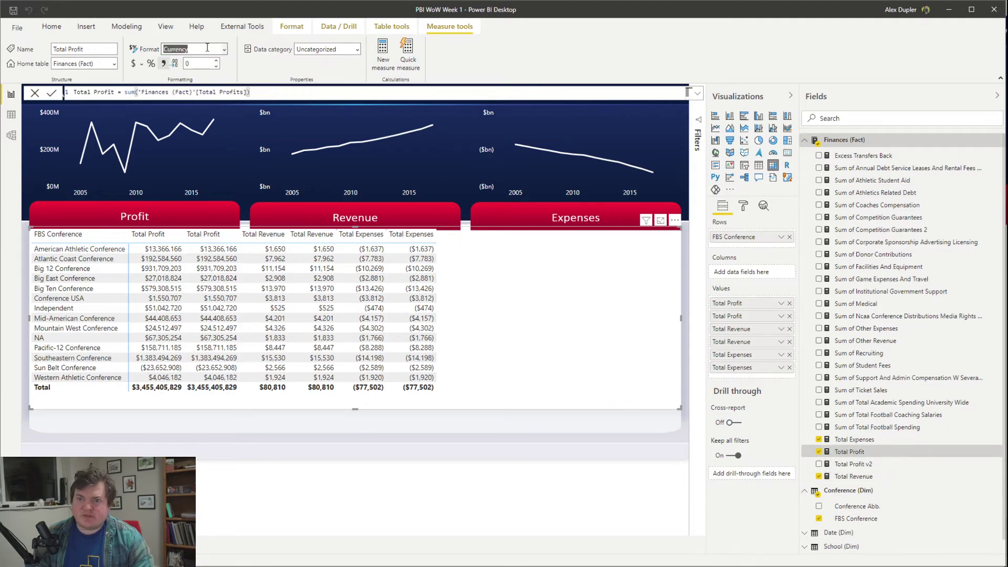
left_click(177, 49)
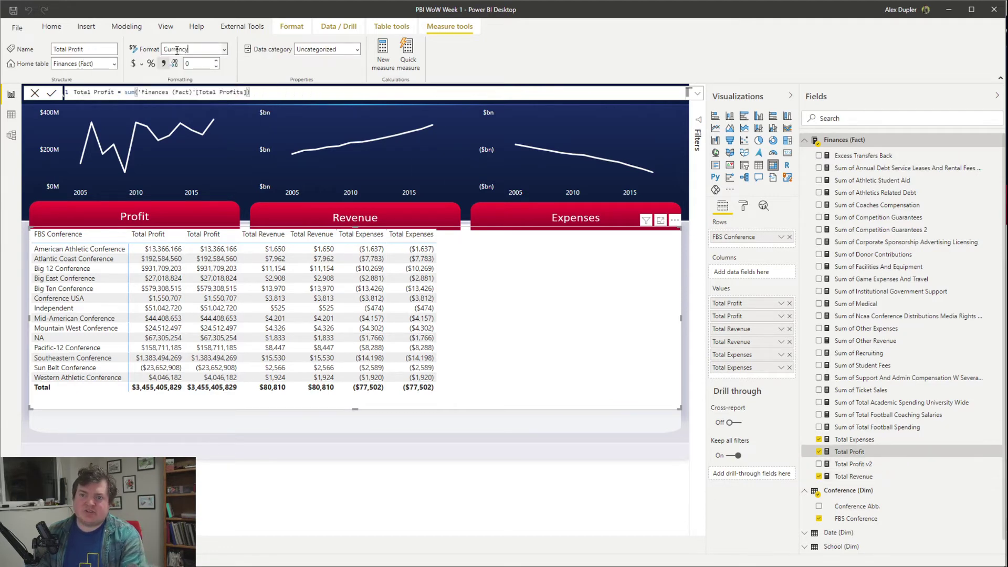
key("ctrl+a")
type("$#,#,,;($#,#,,)")
key("Return")
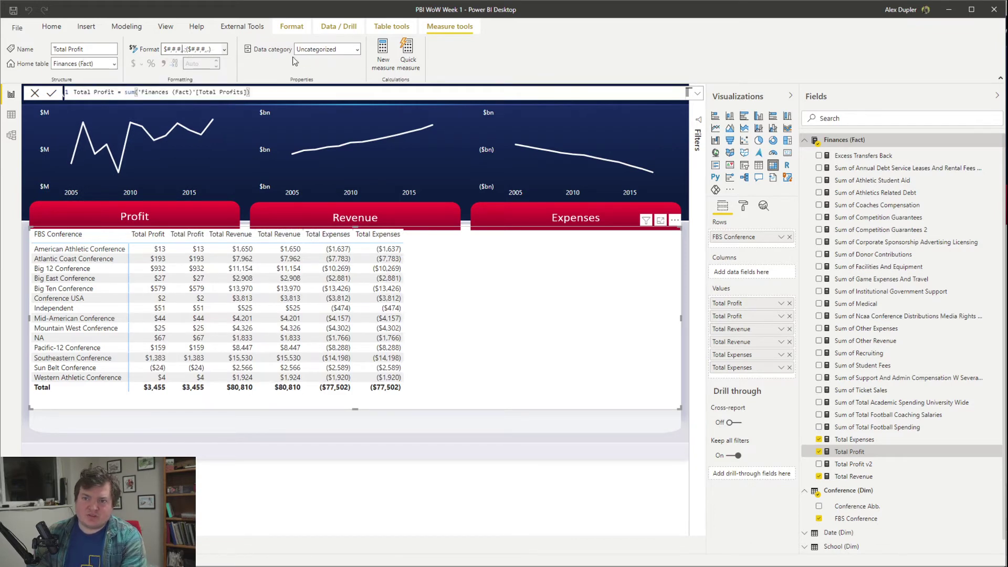
Step: Try the Total Profit format with one fewer scaling comma in the positive section, and restore the comma
key("ctrl+a")
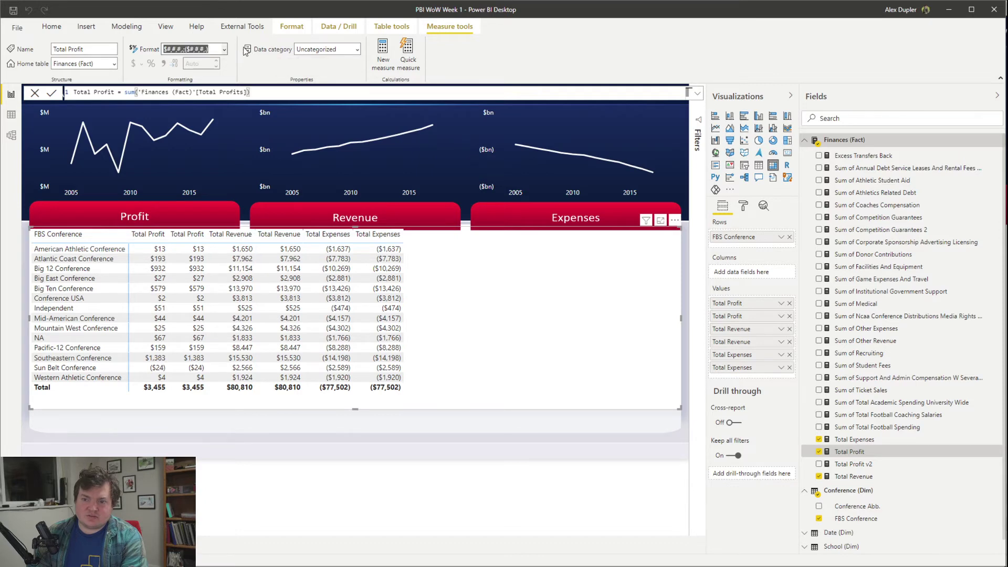
left_click(217, 53)
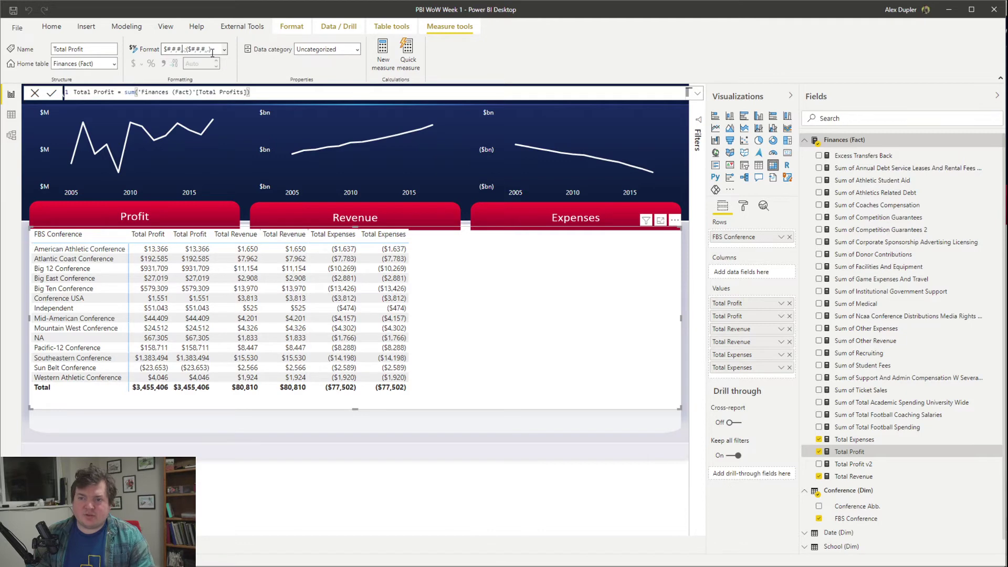
key("ctrl+a")
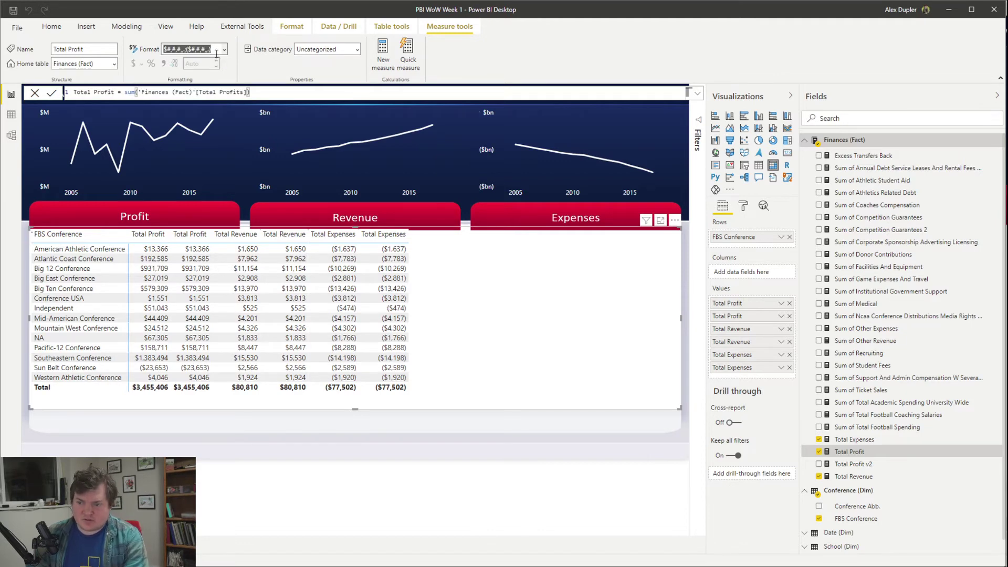
key("Return")
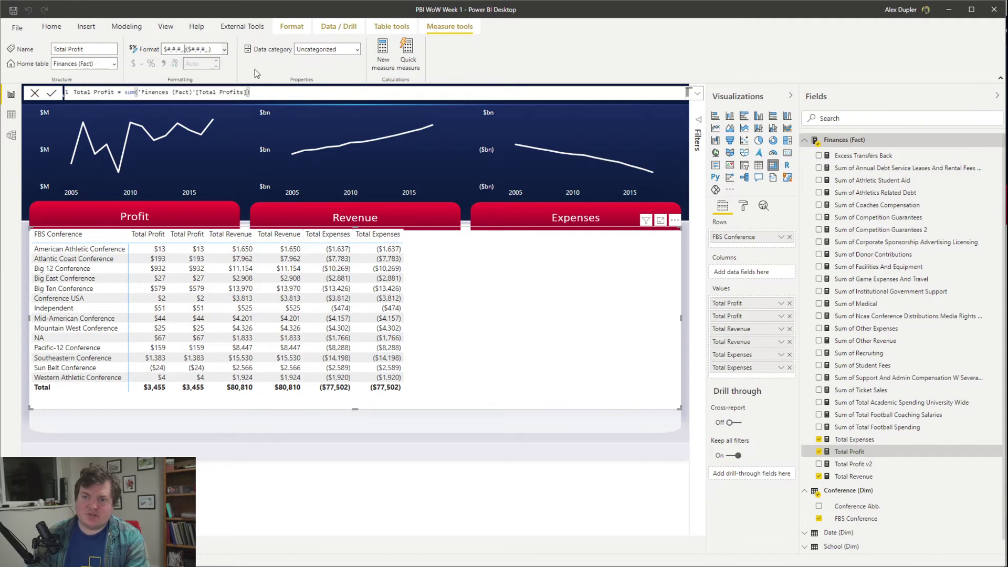
Step: Add a space and an M suffix to both the positive and negative sections of the Total Profit format string
type("M")
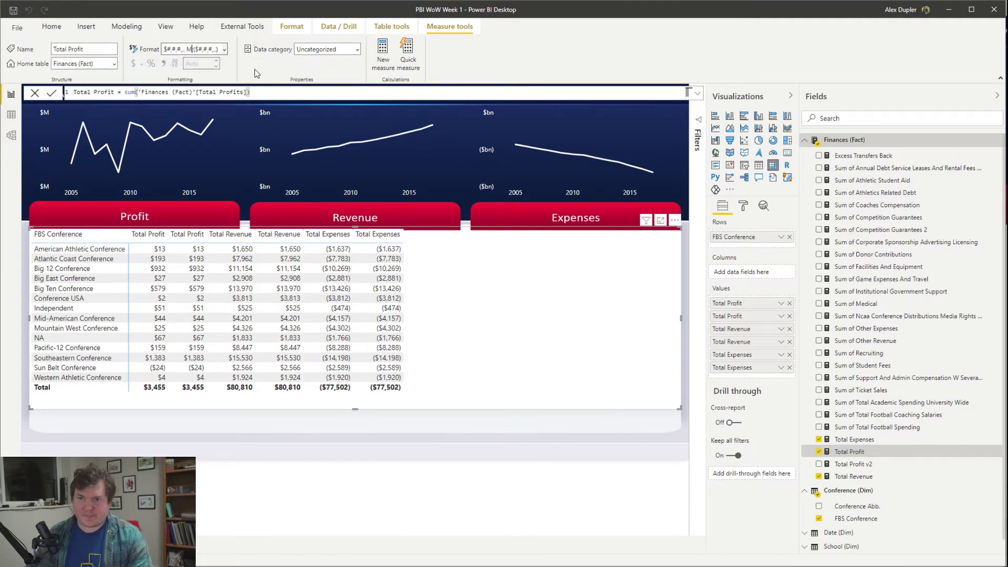
type("i")
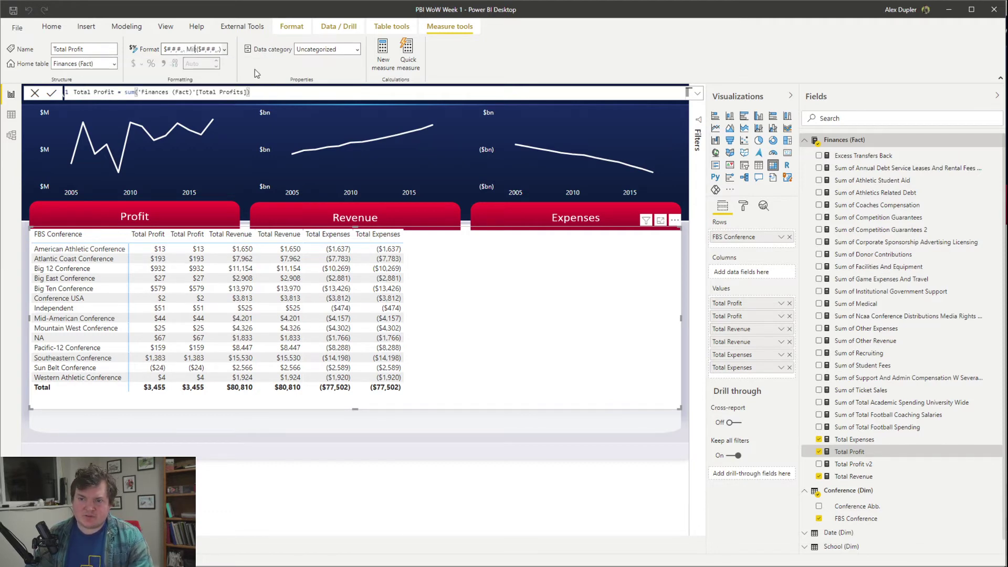
key("BackSpace")
key("BackSpace")
key("Return")
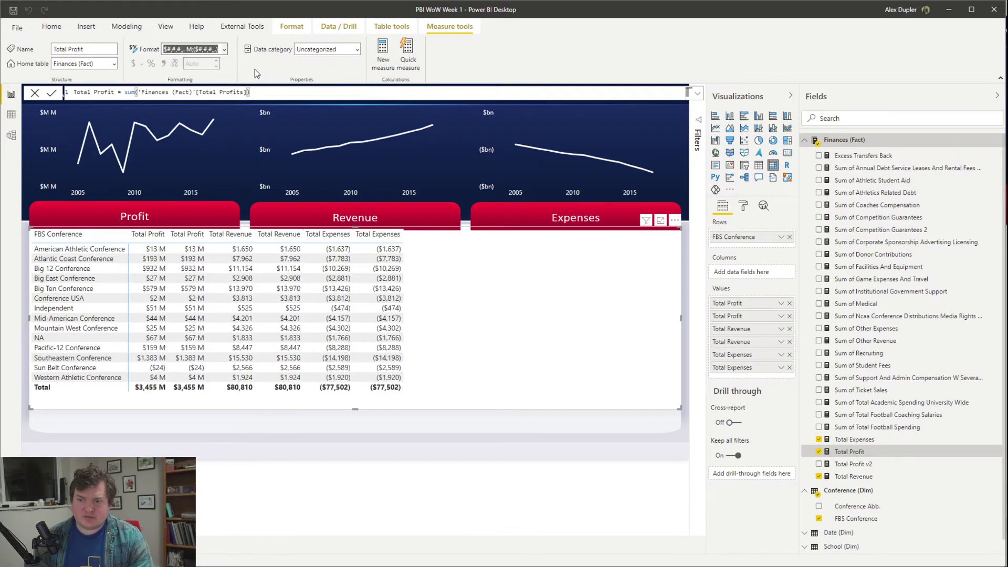
type("M")
key("Return")
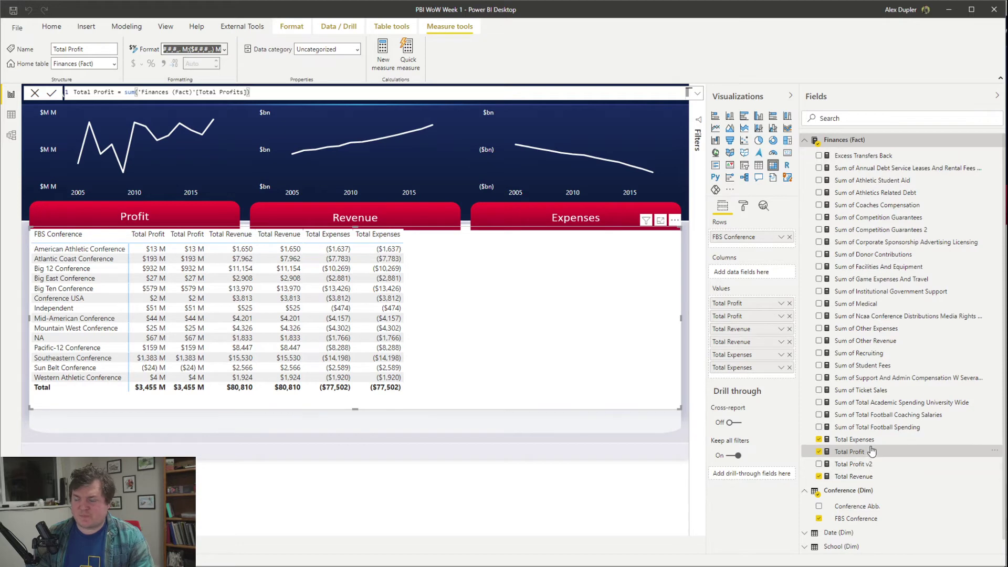
Step: Cross-filter the report by the 2012 point of the Profit line chart, and clear it by reselecting the conference matrix
left_click(210, 53)
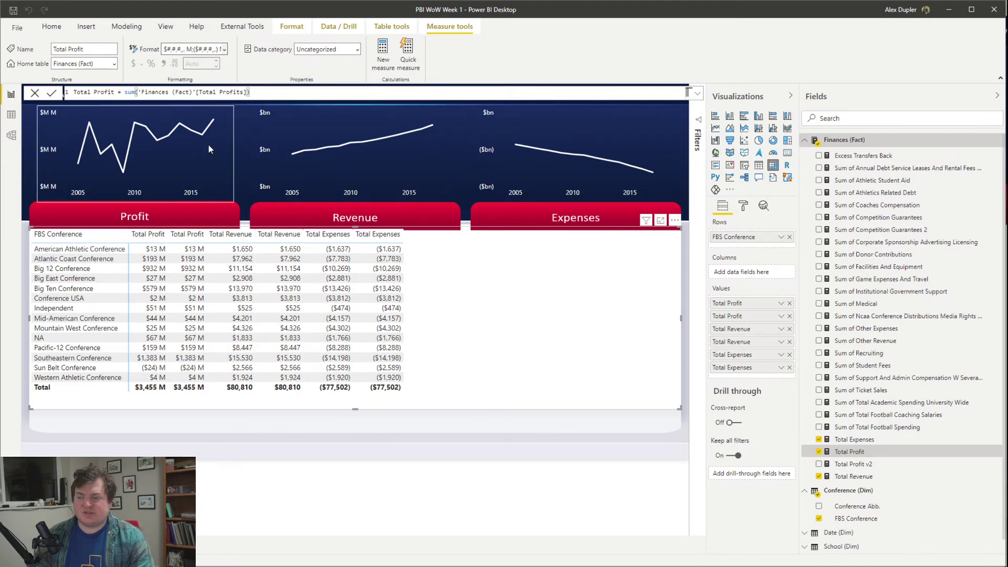
left_click(158, 142)
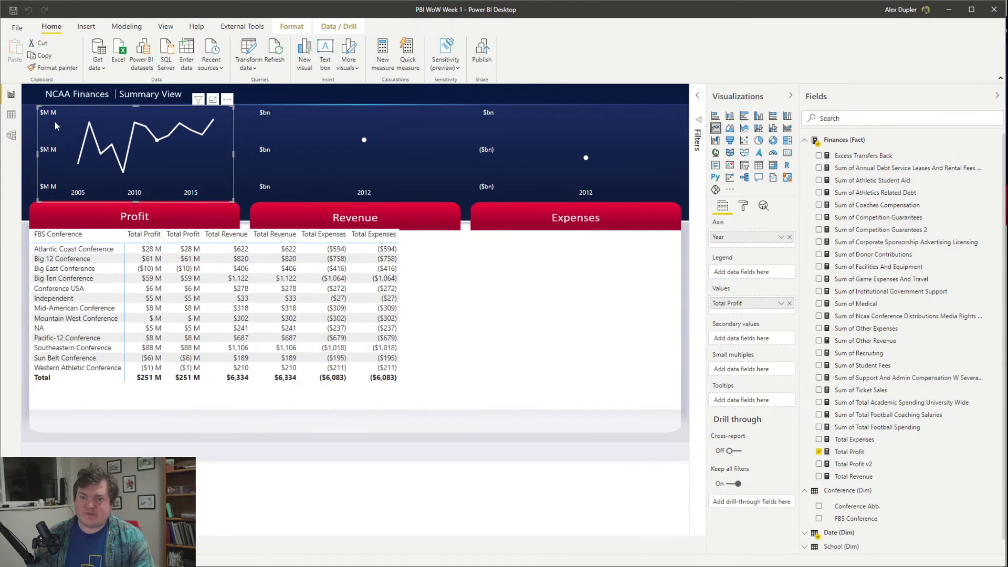
left_click(461, 290)
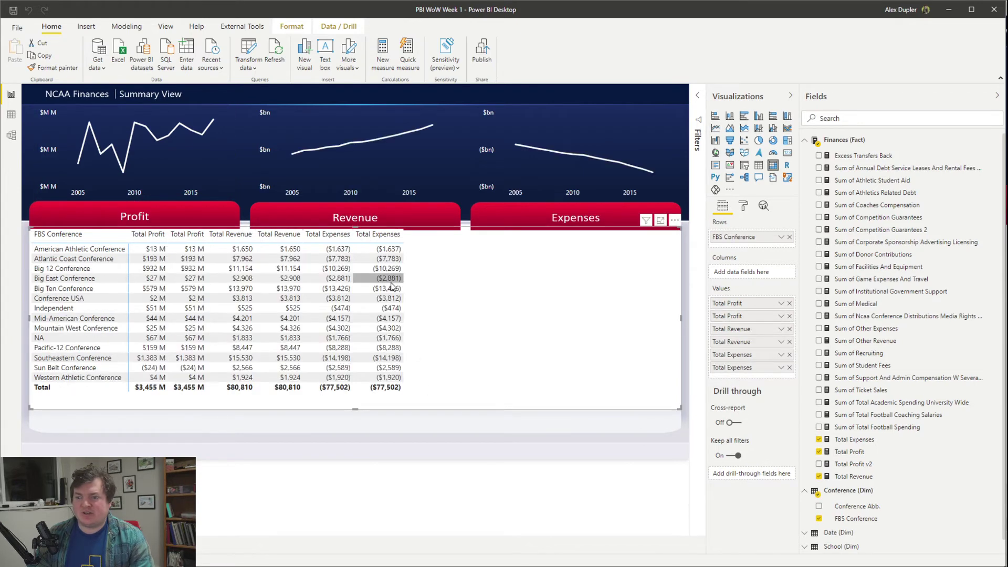
Step: Replace the Total Expenses measure's custom format with the Currency format
left_click(870, 442)
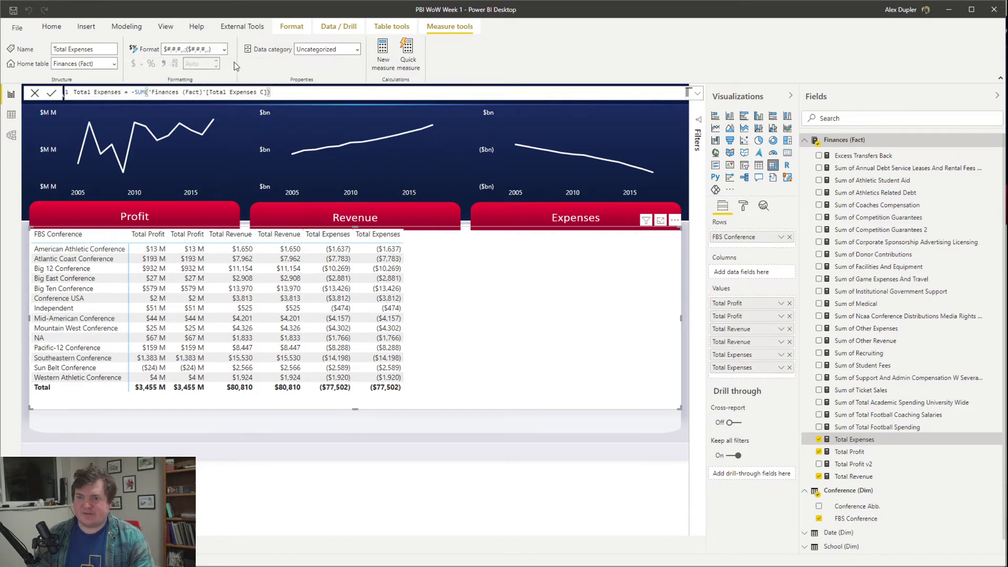
left_click(224, 49)
left_click(187, 89)
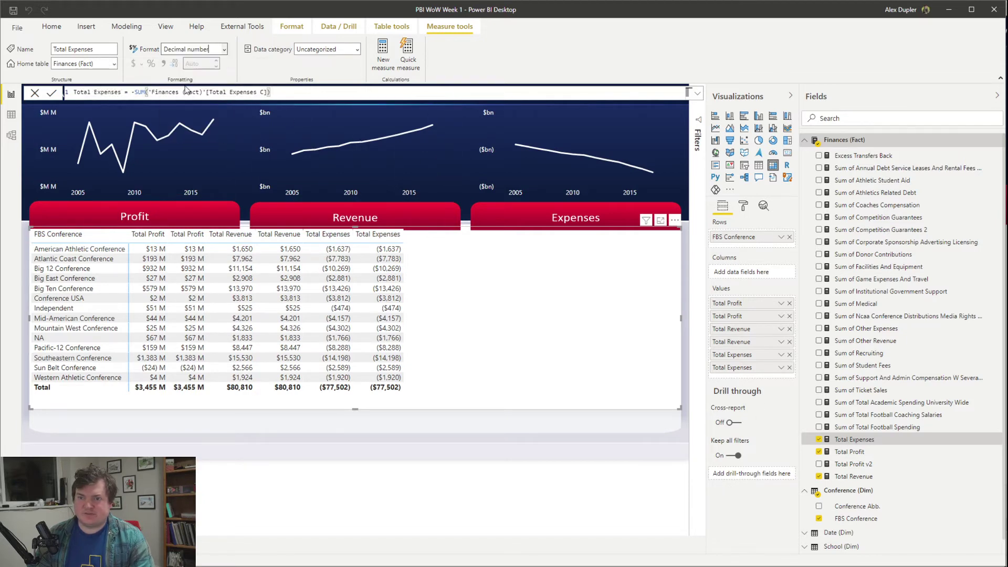
left_click(222, 50)
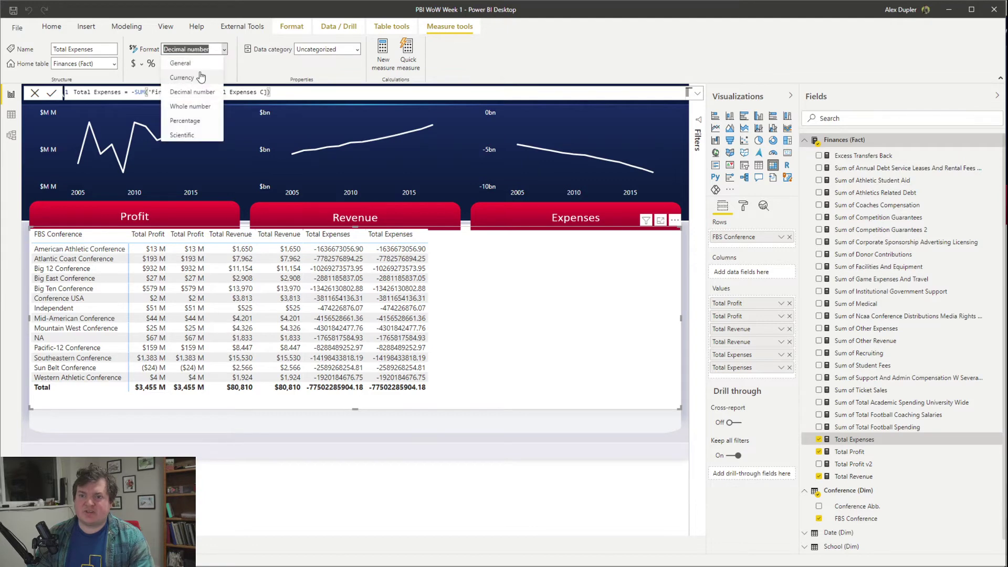
key("Escape")
Step: Set the format of the Total Profit and Total Revenue measures to Currency
left_click(850, 453)
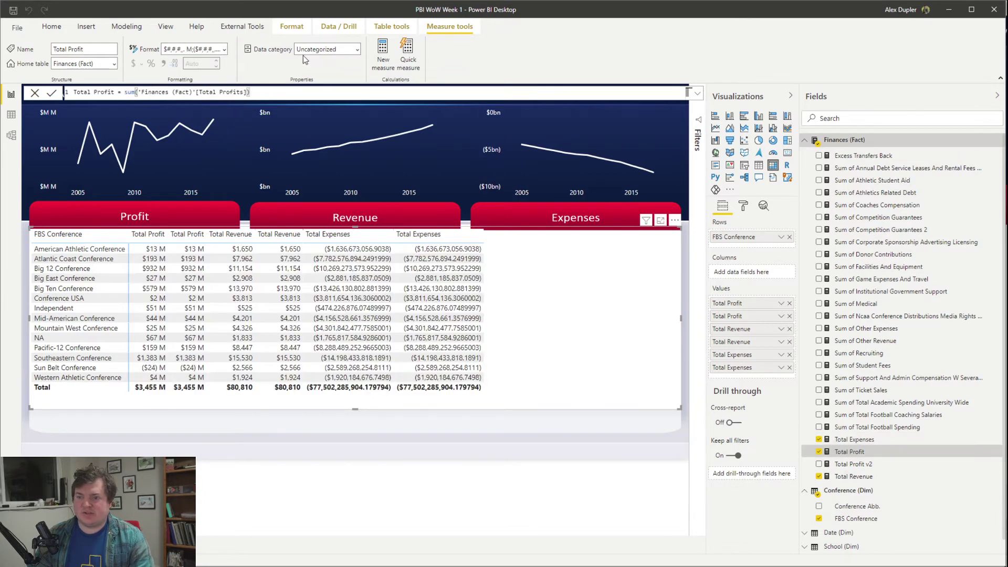
left_click(225, 48)
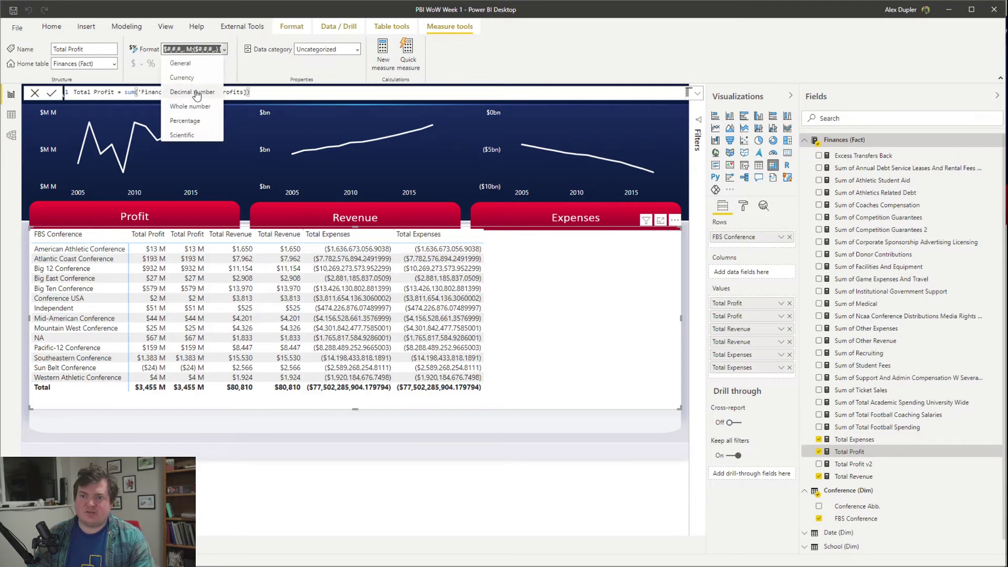
left_click(194, 88)
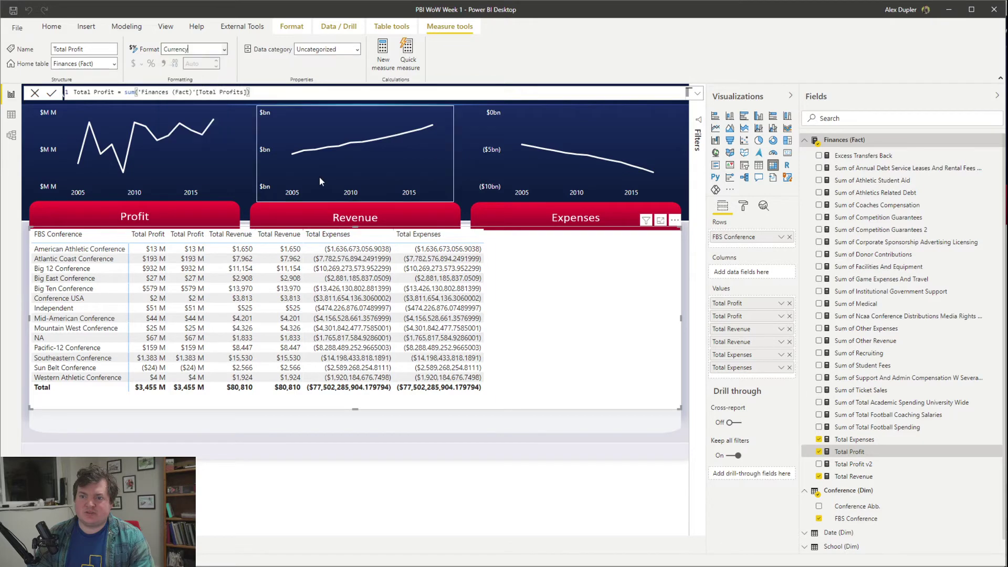
left_click(882, 477)
left_click(224, 49)
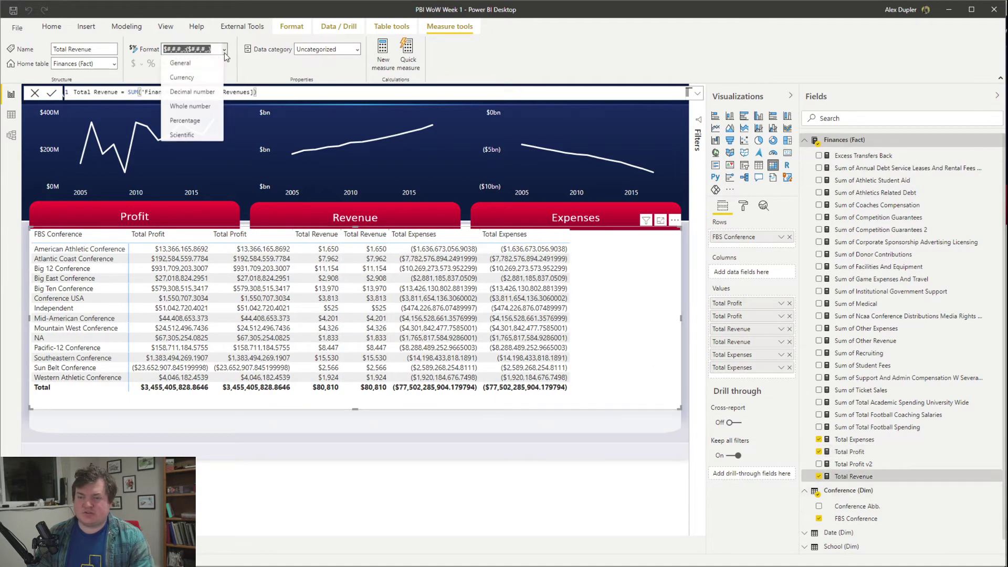
left_click(203, 86)
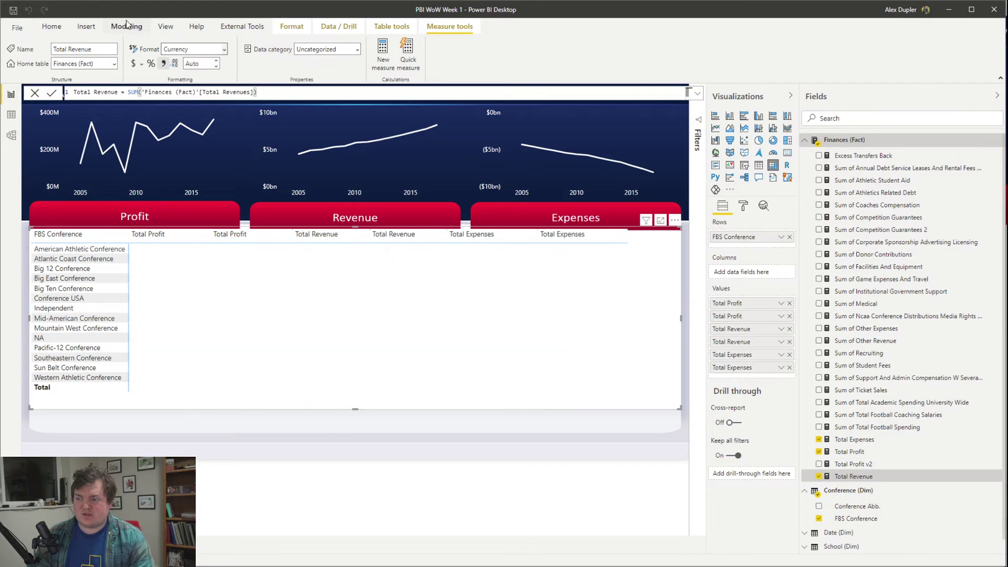
Step: Set the decimal places of the Total Revenue, Total Profit and Total Expenses measures to 0
left_click(213, 62)
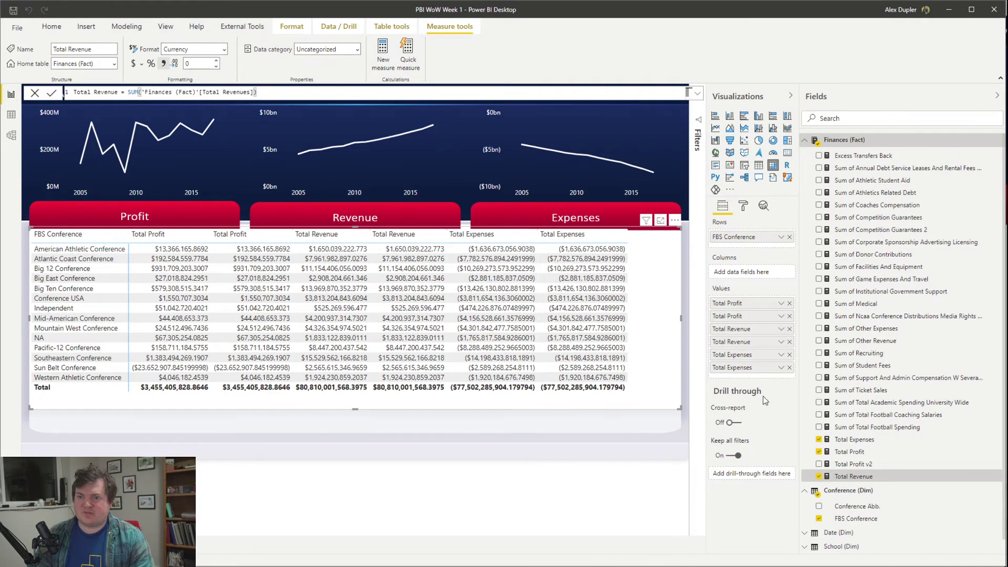
left_click(850, 453)
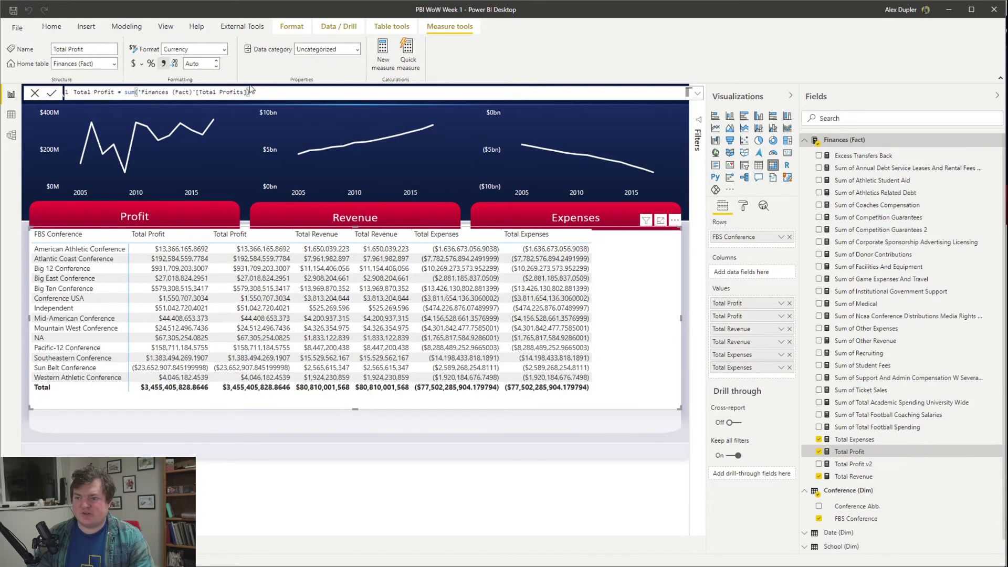
left_click(216, 66)
left_click(861, 440)
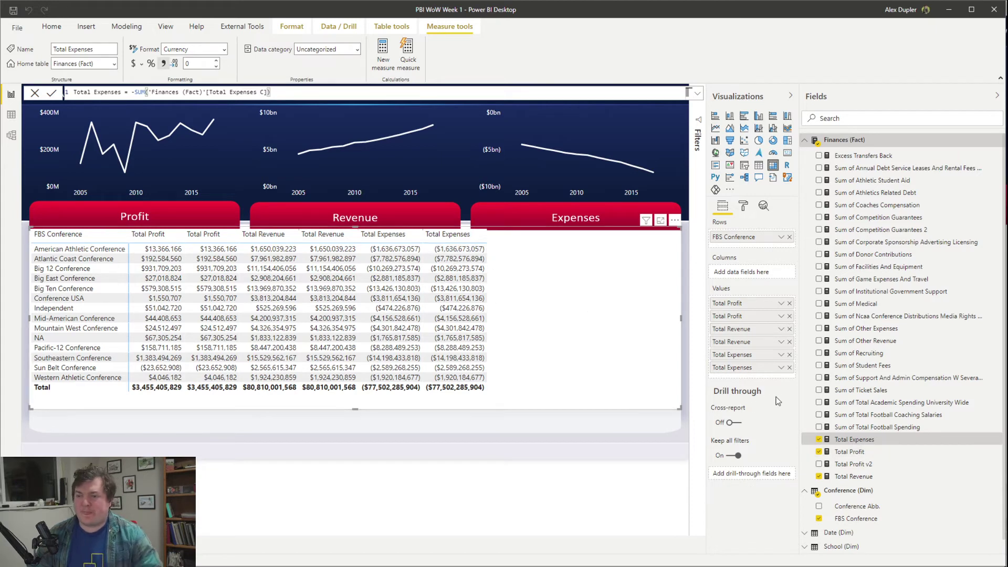
left_click(743, 205)
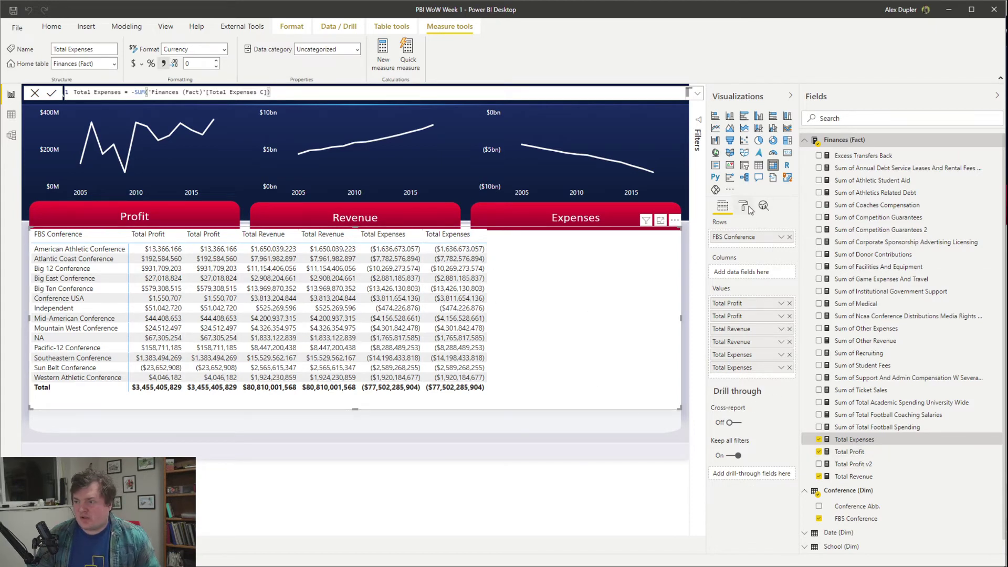
left_click(769, 413)
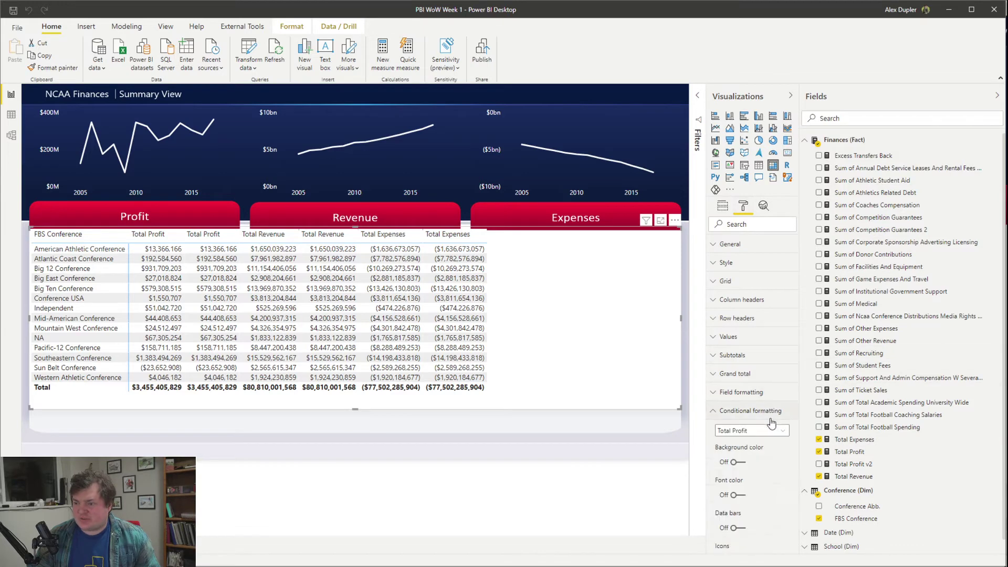
left_click(780, 428)
left_click(766, 426)
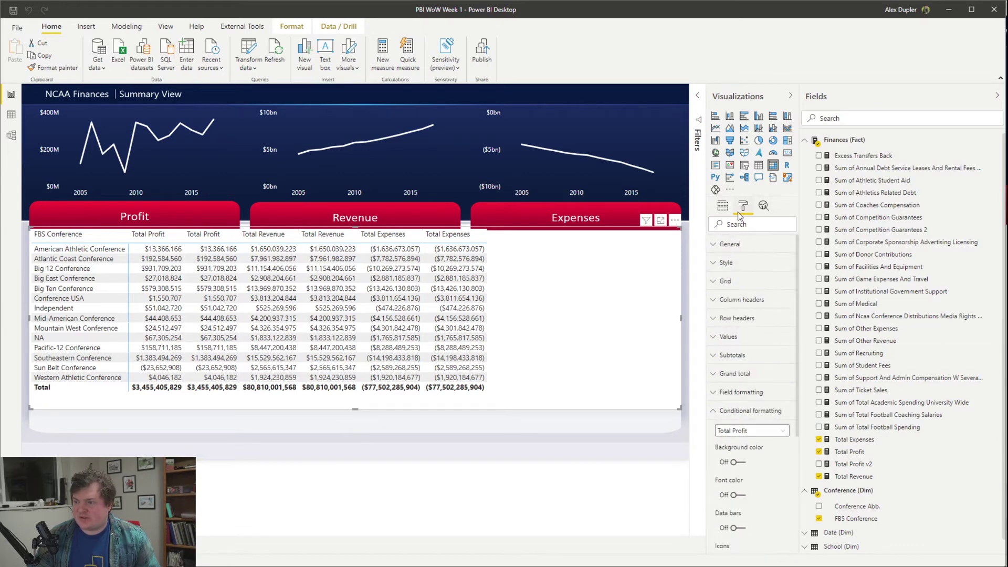
Step: Rename the second Total Profit value in the conference matrix to Total Profit Bar for this visual only
left_click(722, 205)
left_click(781, 316)
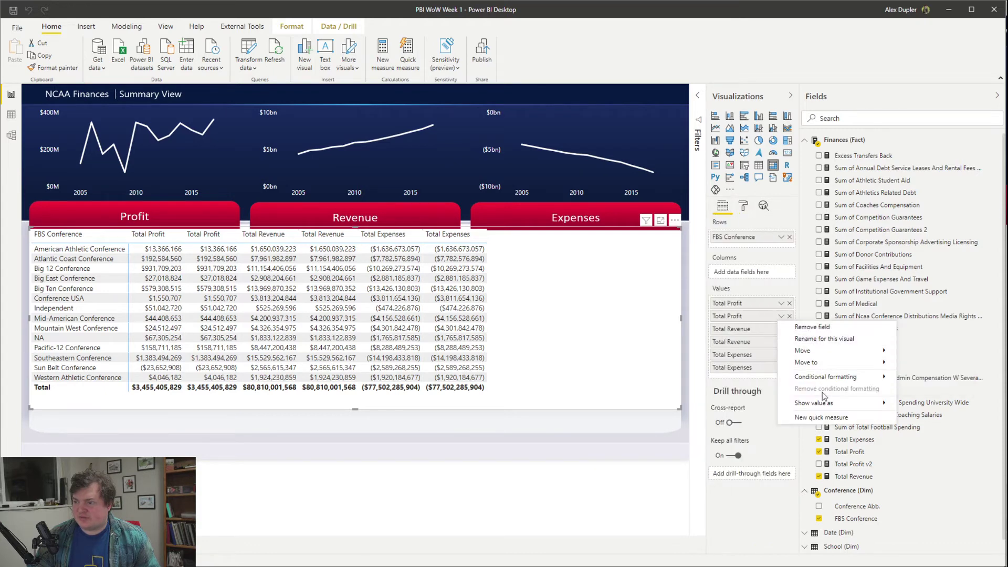
left_click(829, 340)
type("Total Profit Bar")
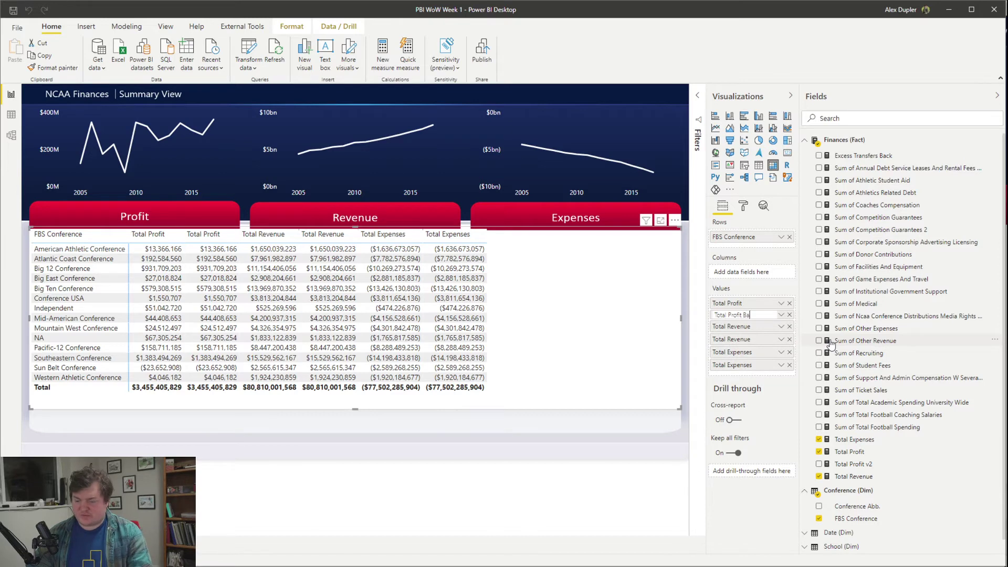
key("Return")
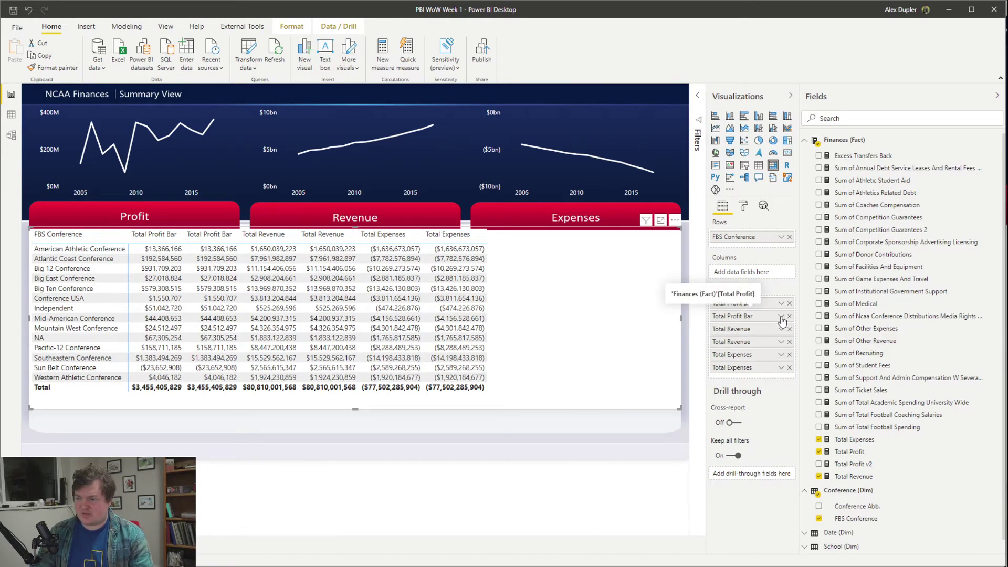
Step: Apply data bars to the second Total Profit Bar value in the matrix, showing the bar only
left_click(781, 317)
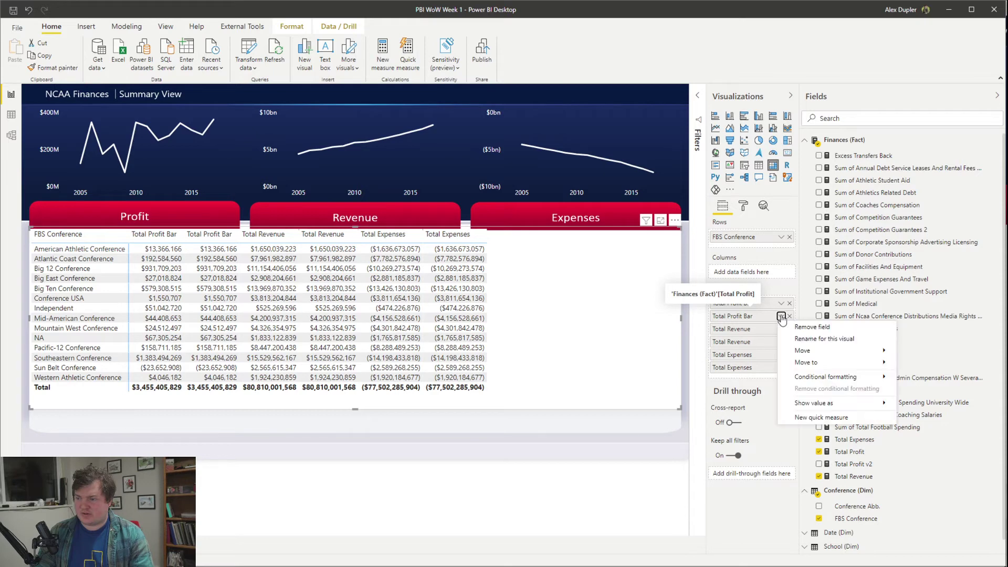
mouse_move(809, 379)
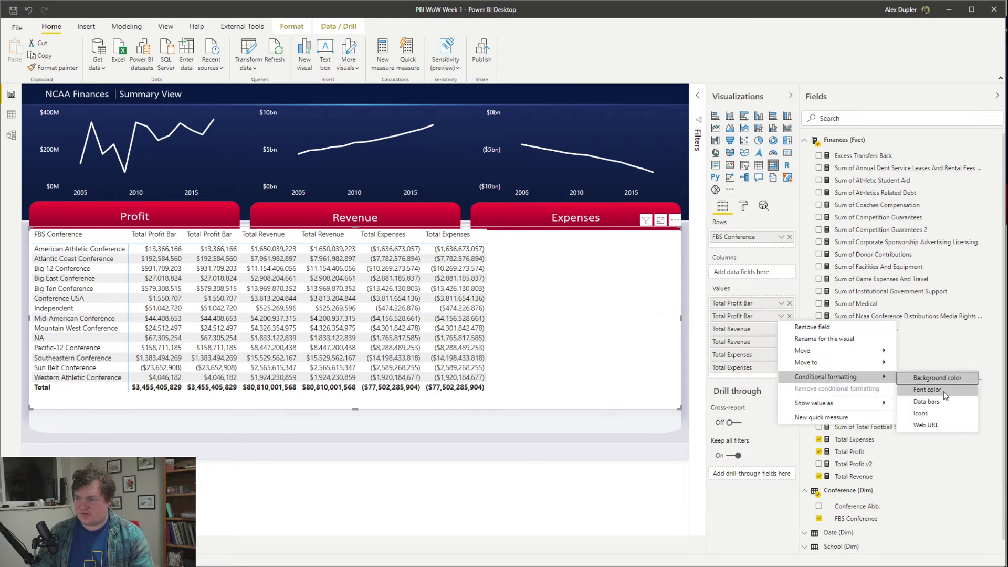
key("Escape")
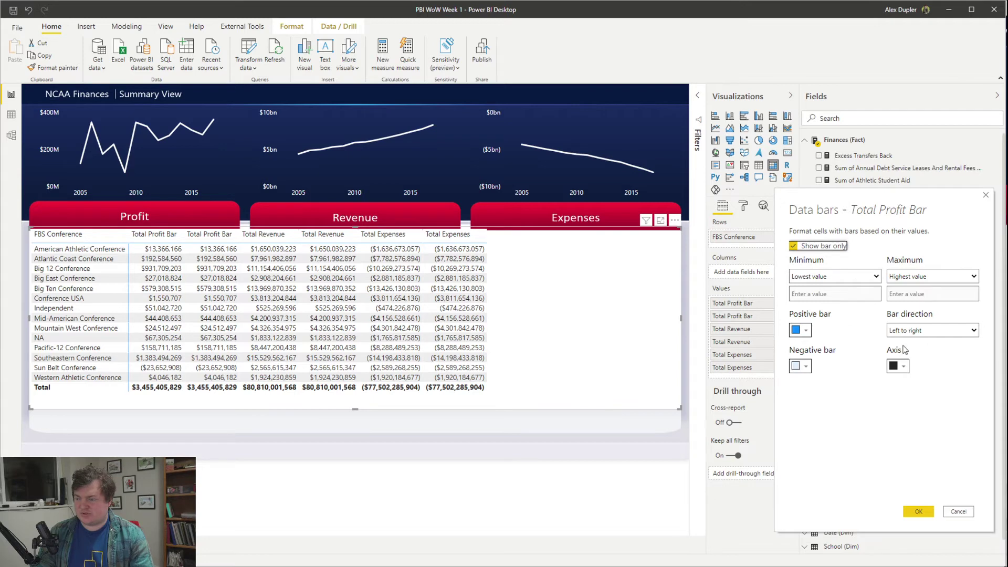
left_click(904, 511)
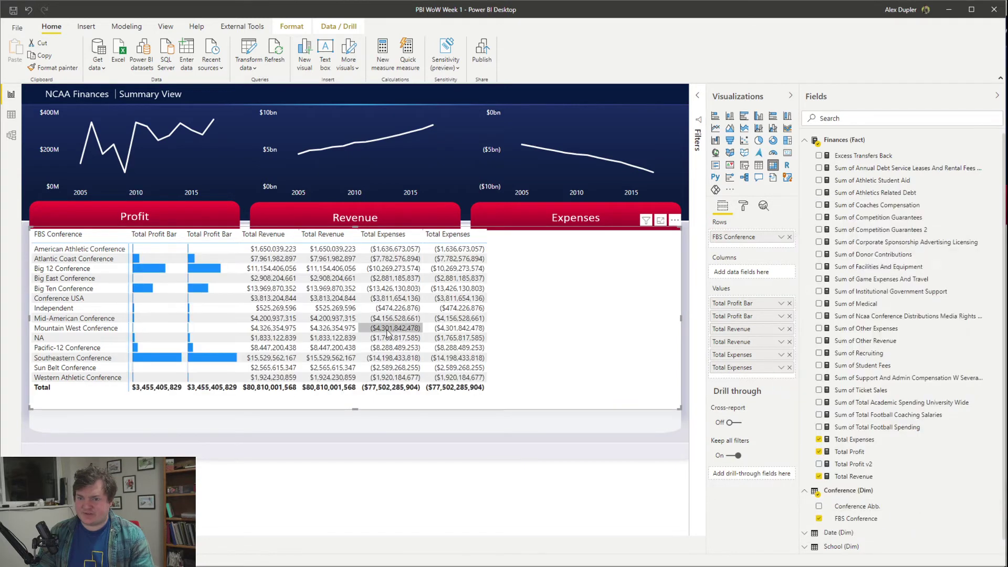
Step: Remove both Total Profit Bar values from the conference matrix
left_click(789, 303)
left_click(789, 304)
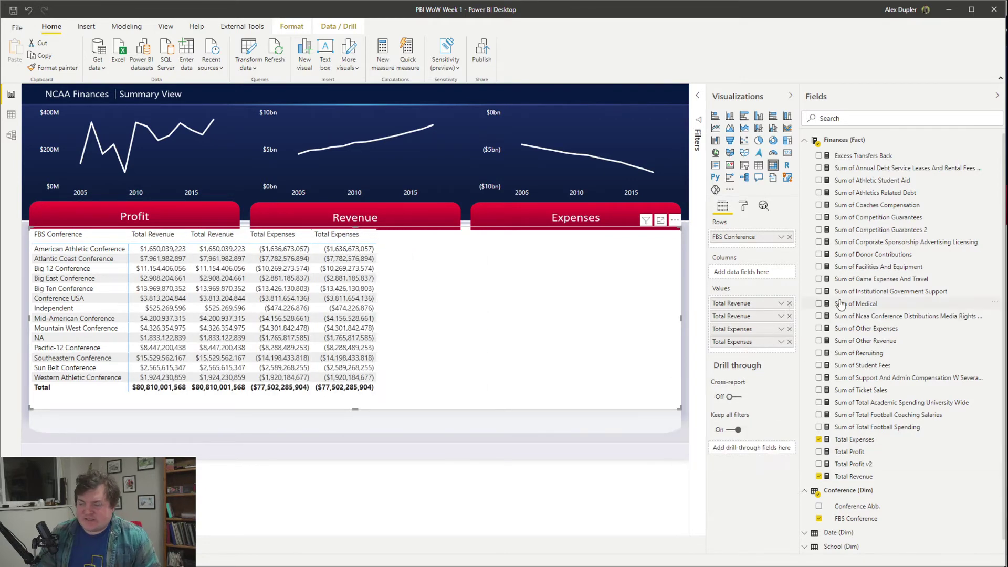
right_click(863, 439)
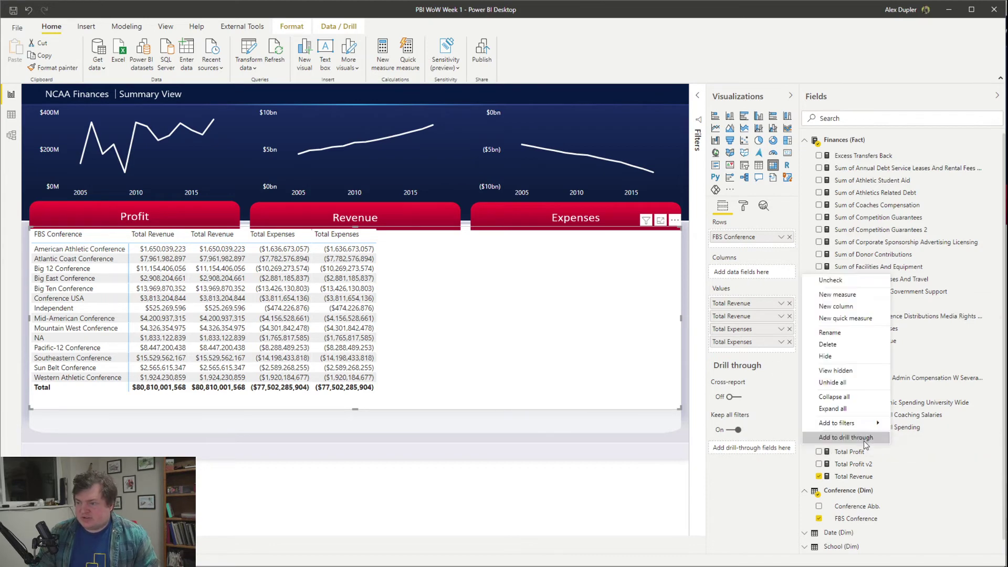
key("Escape")
right_click(875, 296)
left_click(850, 168)
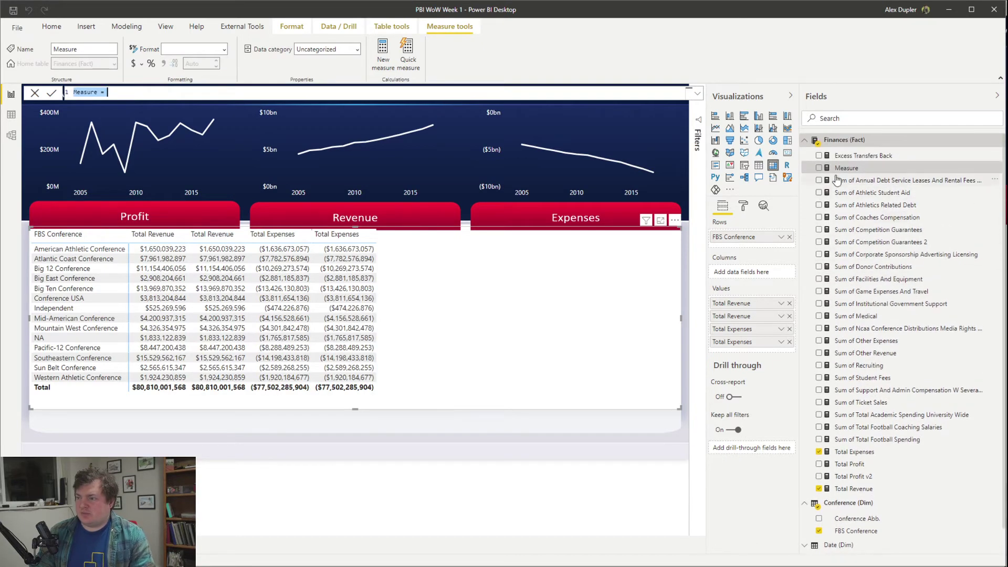
right_click(822, 170)
left_click(865, 242)
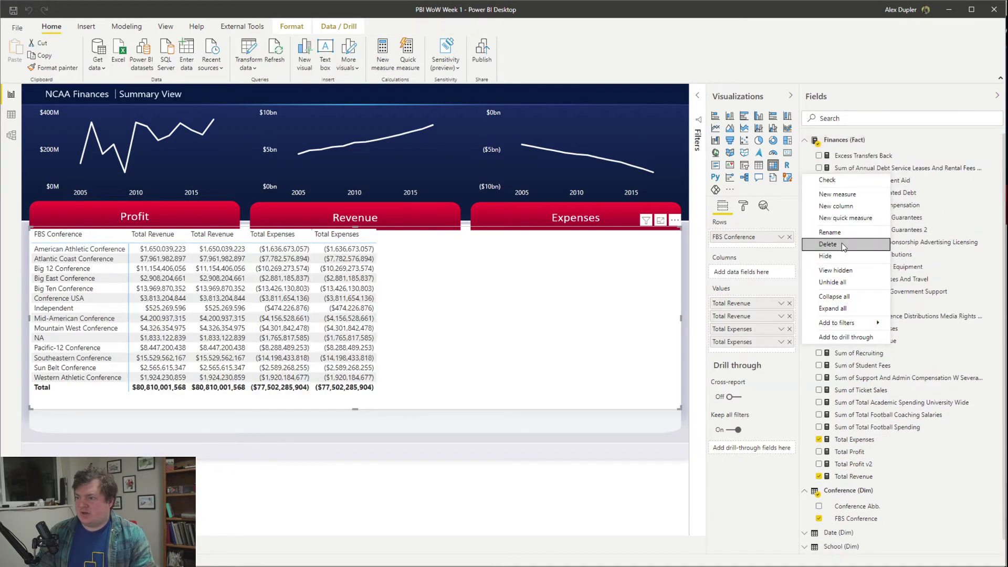
Step: Create a calculated table with the formula Report Scoped Measures = blank()
left_click(863, 155)
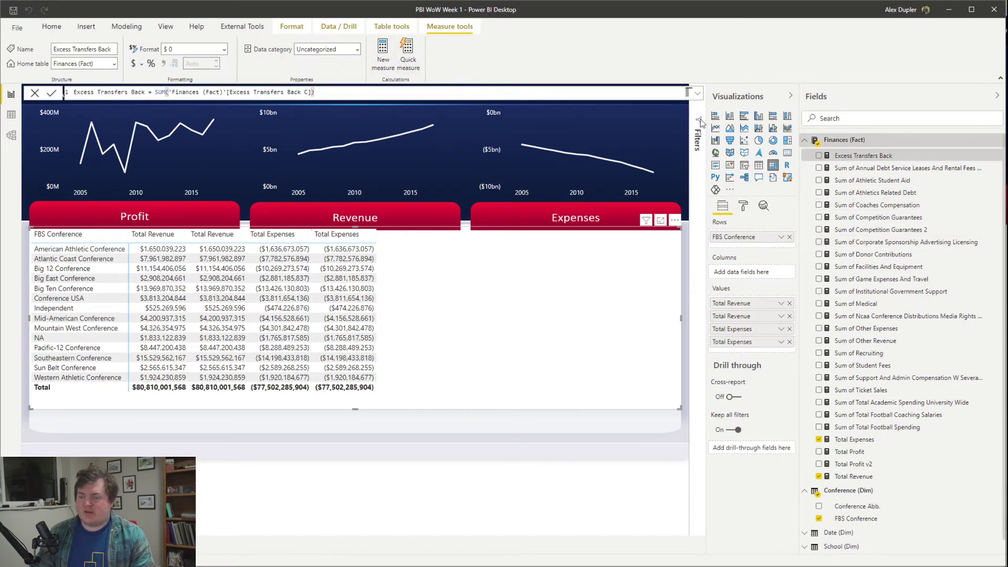
scroll(939, 252, "down", 1)
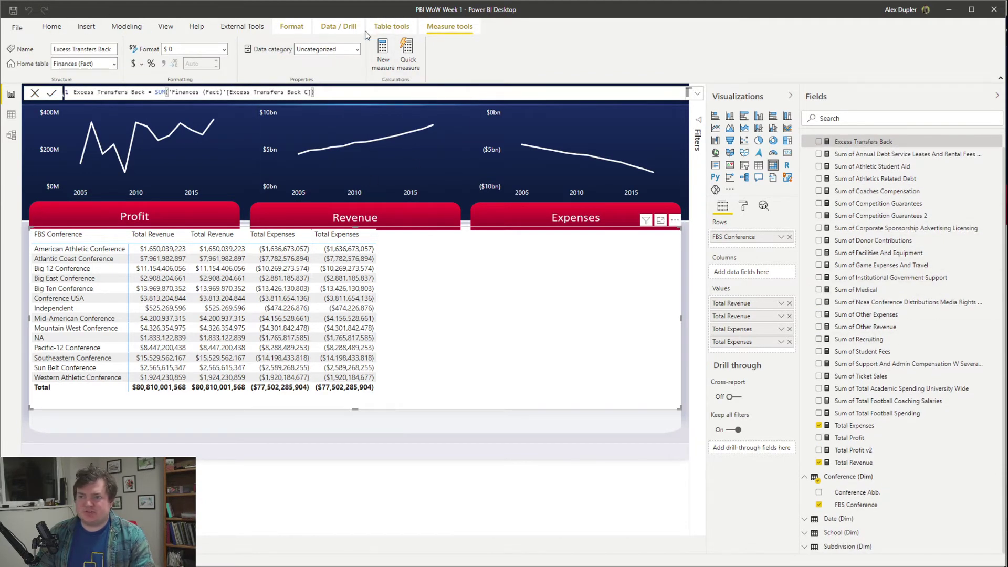
left_click(392, 26)
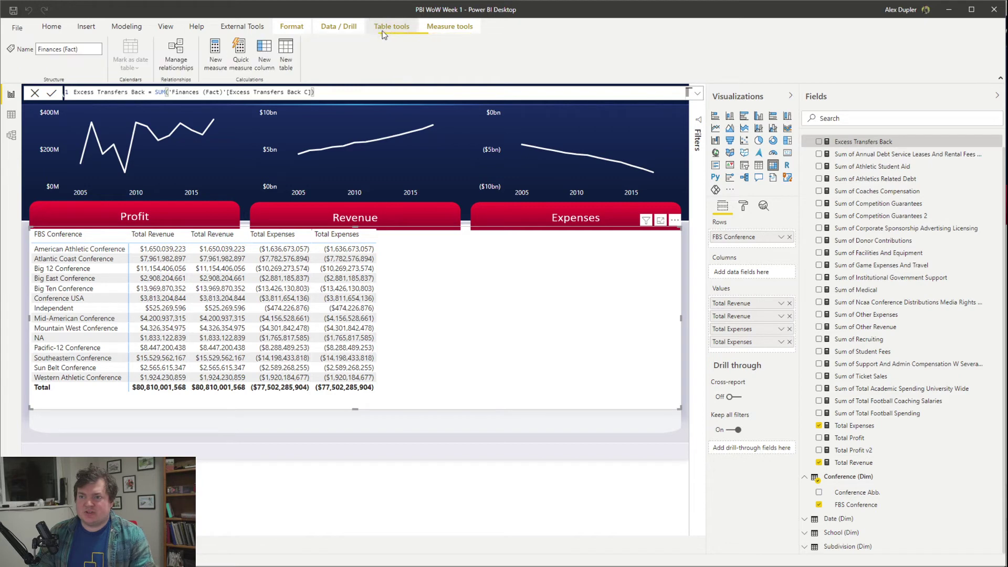
left_click(286, 53)
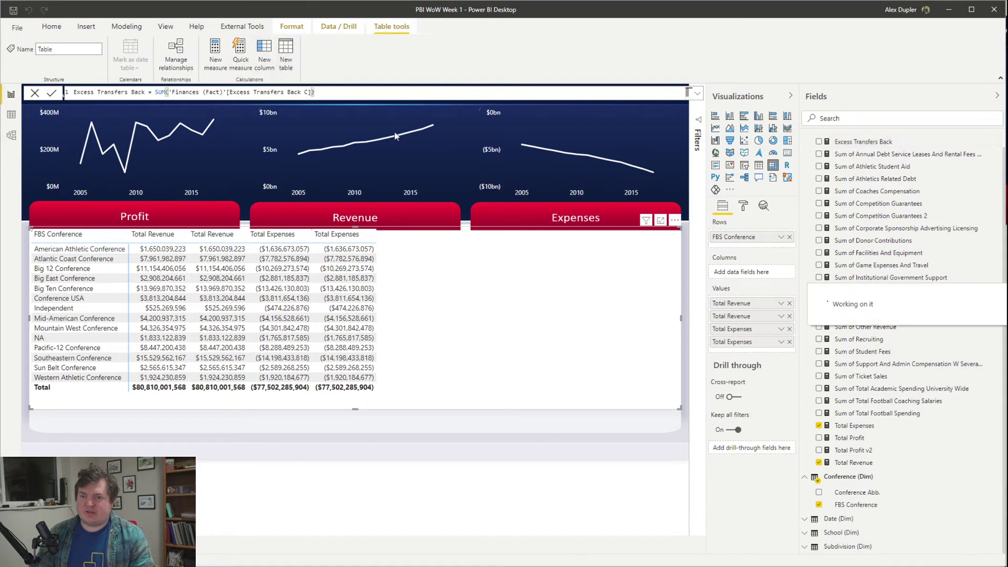
type("Measures ")
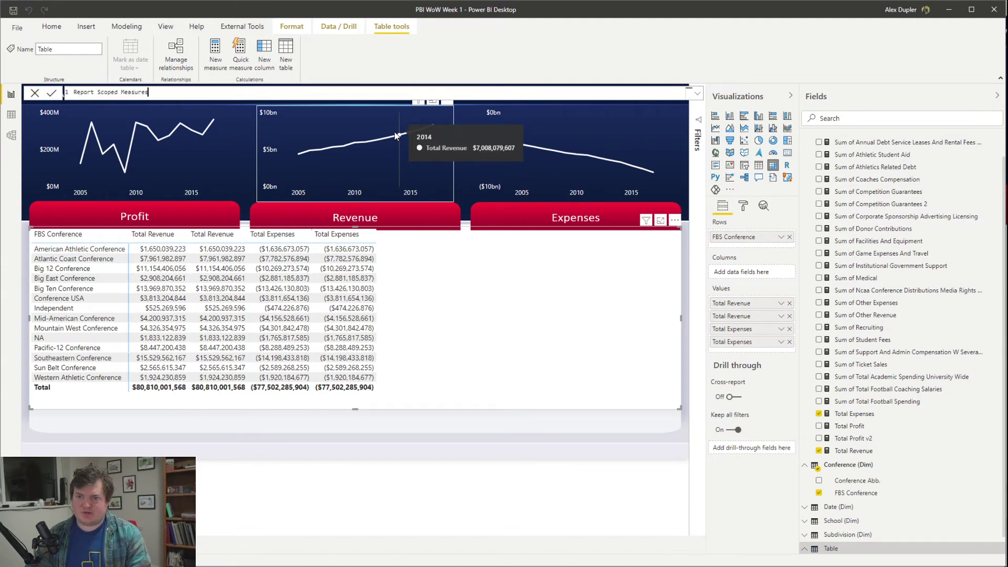
type("= blank")
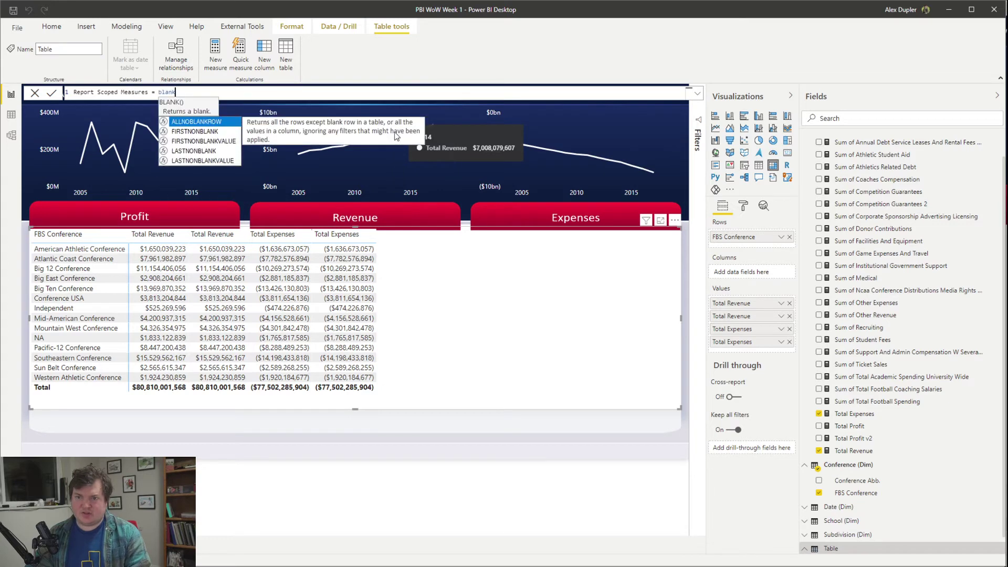
type("()")
key("Return")
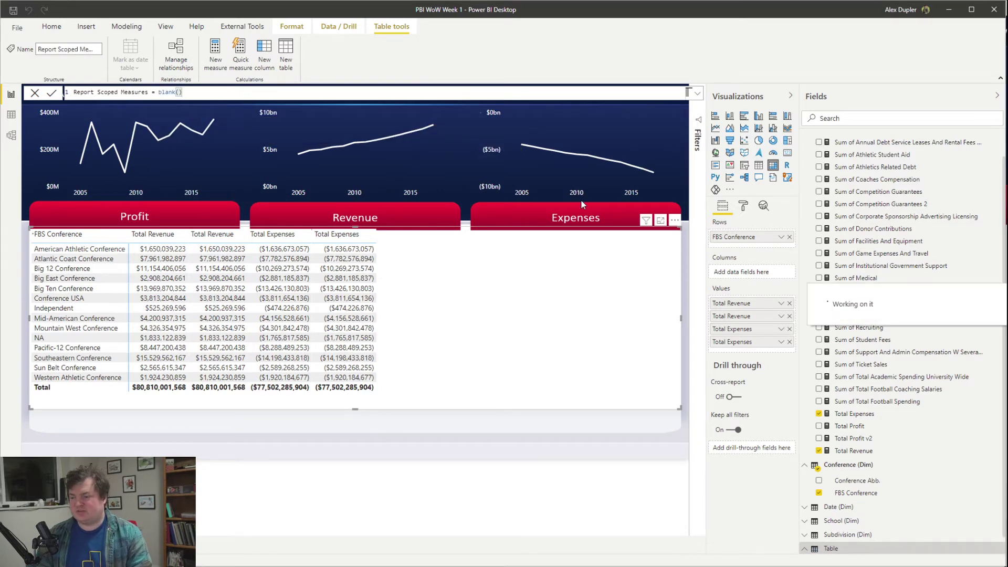
right_click(842, 536)
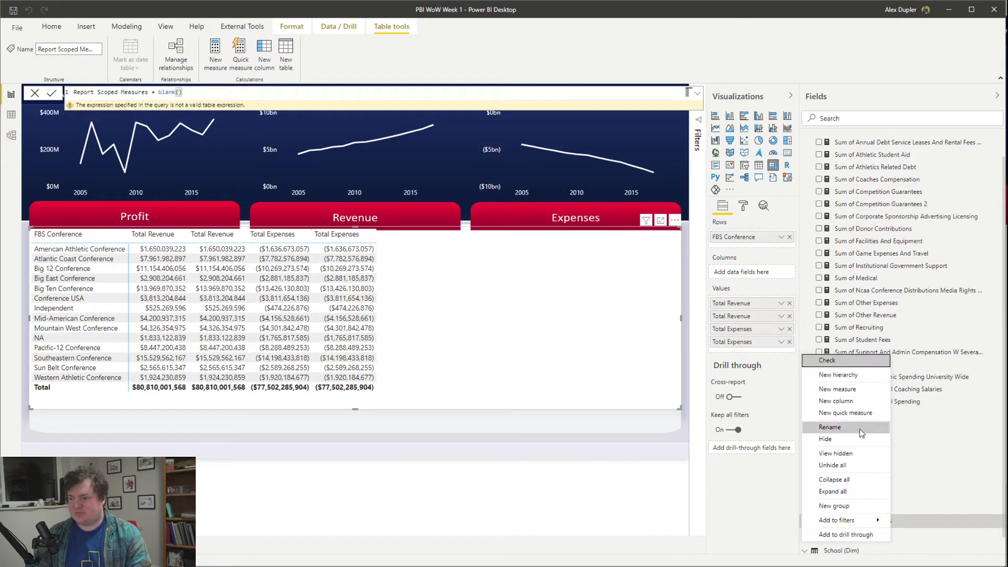
left_click(922, 524)
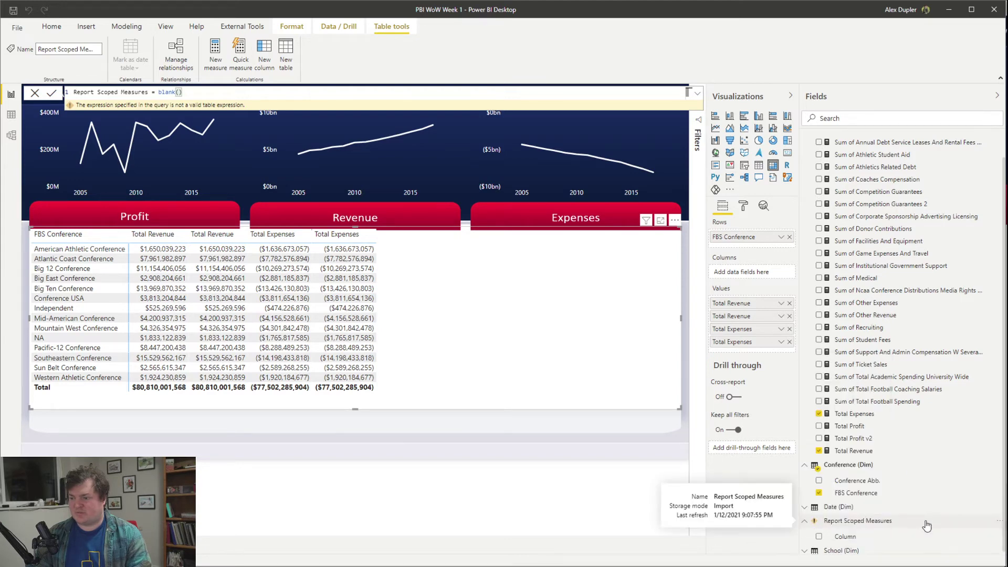
left_click(902, 523)
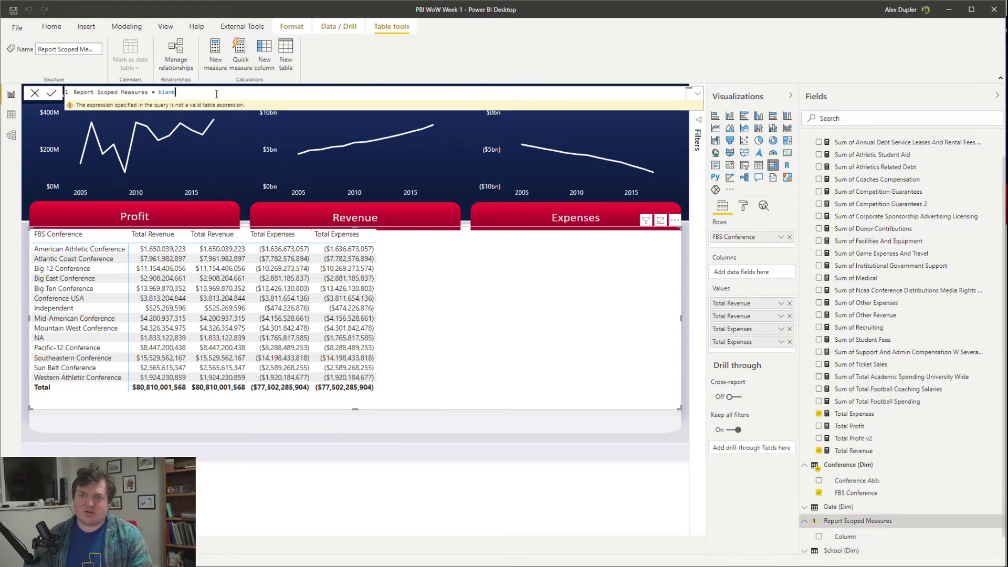
key("BackSpace")
key("BackSpace")
key("BackSpace")
key("BackSpace")
key("BackSpace")
type("ADDCOLUMNS(")
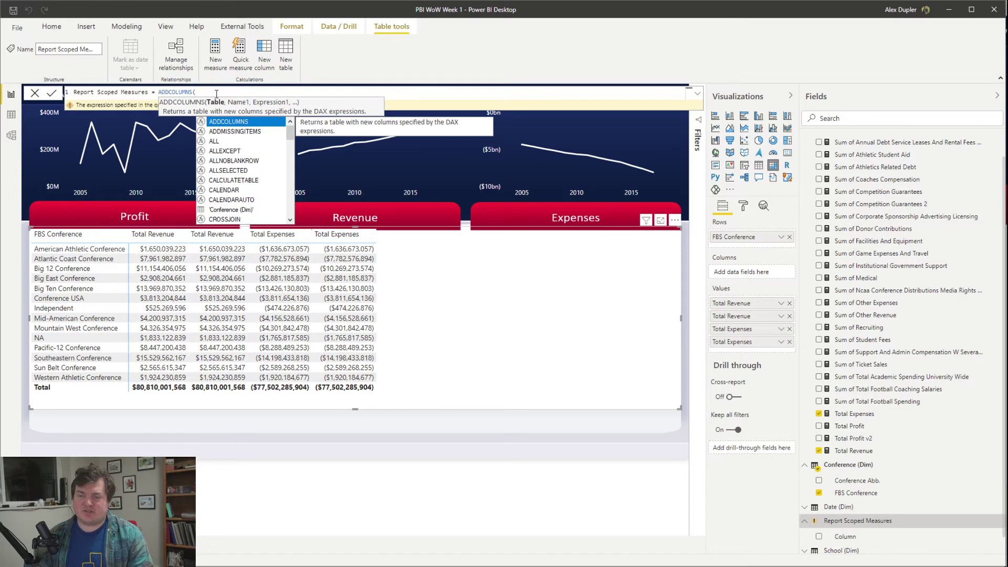
key("Escape")
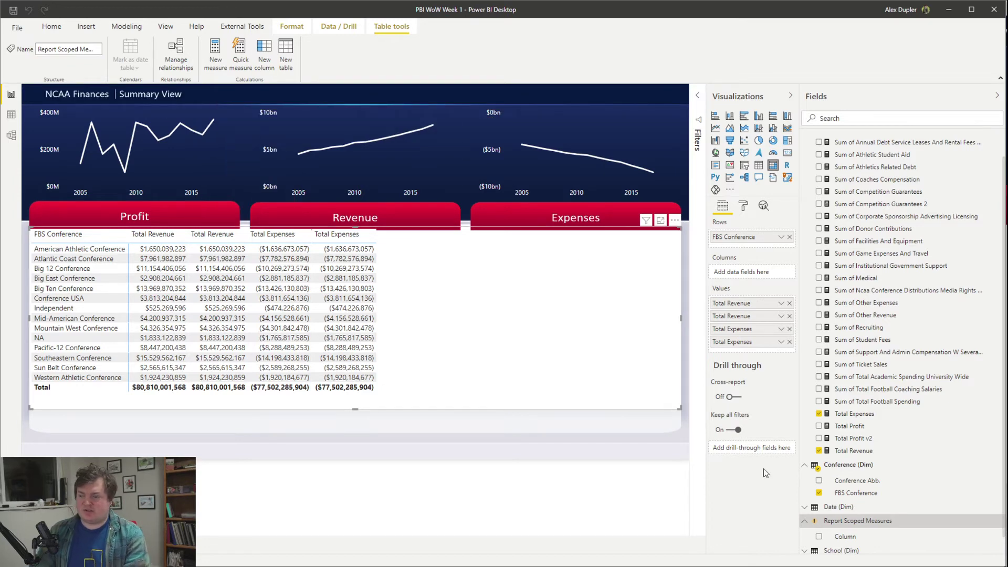
Step: Clear the blank() expression from the Report Scoped Measures table's formula, leaving nothing after the equals sign
left_click(891, 523)
left_click(860, 534)
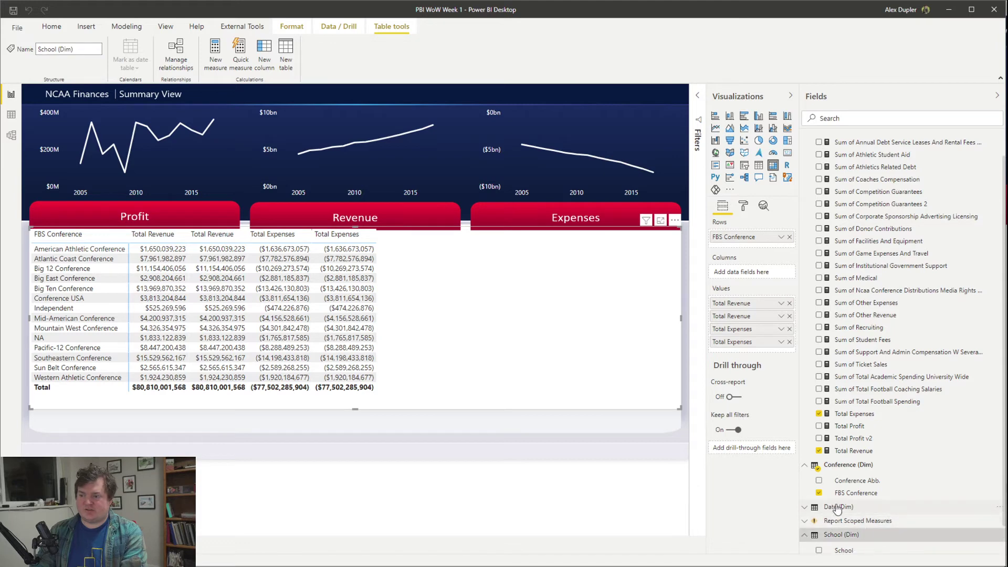
left_click(866, 521)
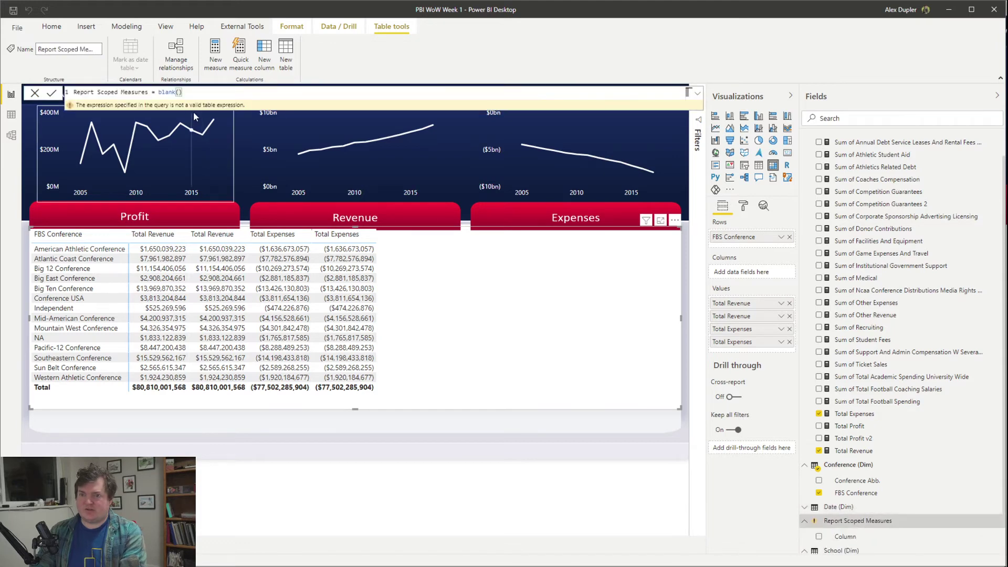
left_click(193, 92)
key("BackSpace")
key("BackSpace")
key("BackSpace")
key("BackSpace")
key("BackSpace")
key("BackSpace")
key("BackSpace")
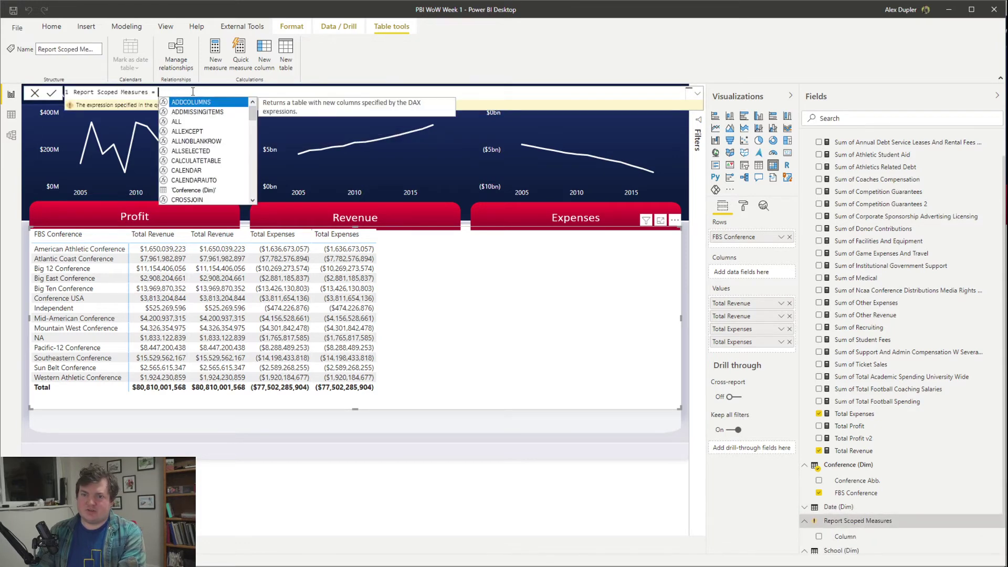
key("Escape")
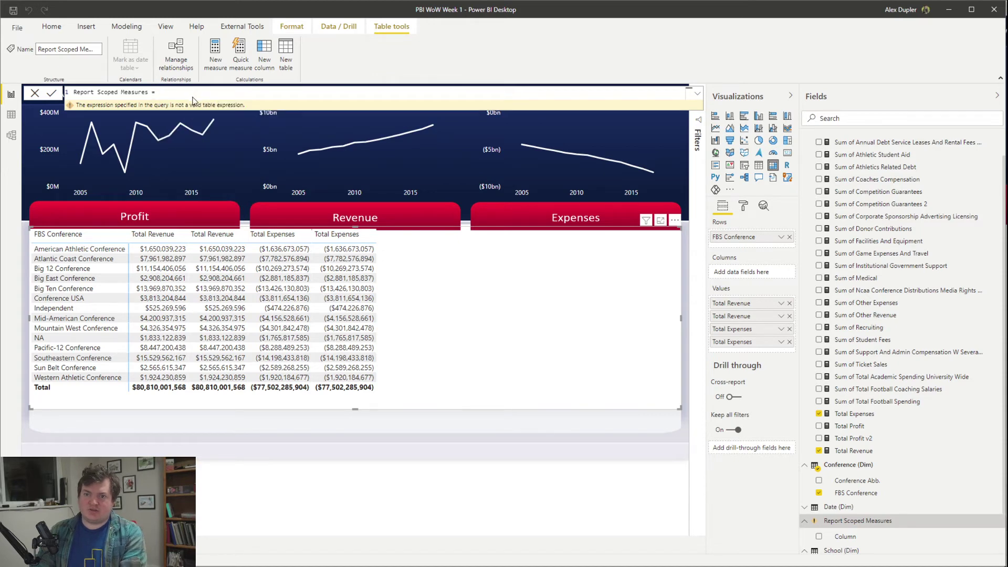
key("Return")
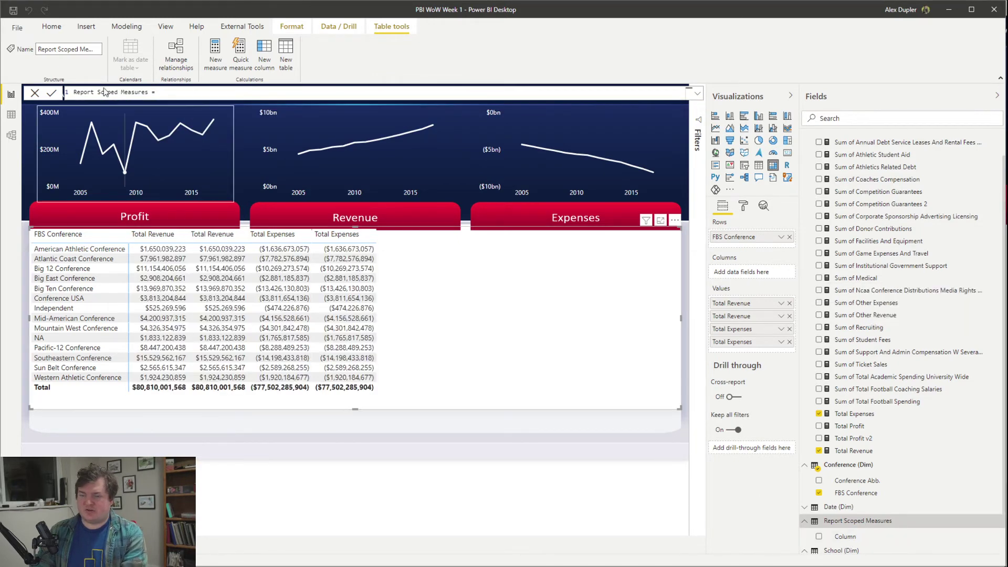
Step: Add a measure to the Report Scoped Measures table with the formula Total Profit (bn) = [Total Profit]
left_click(219, 49)
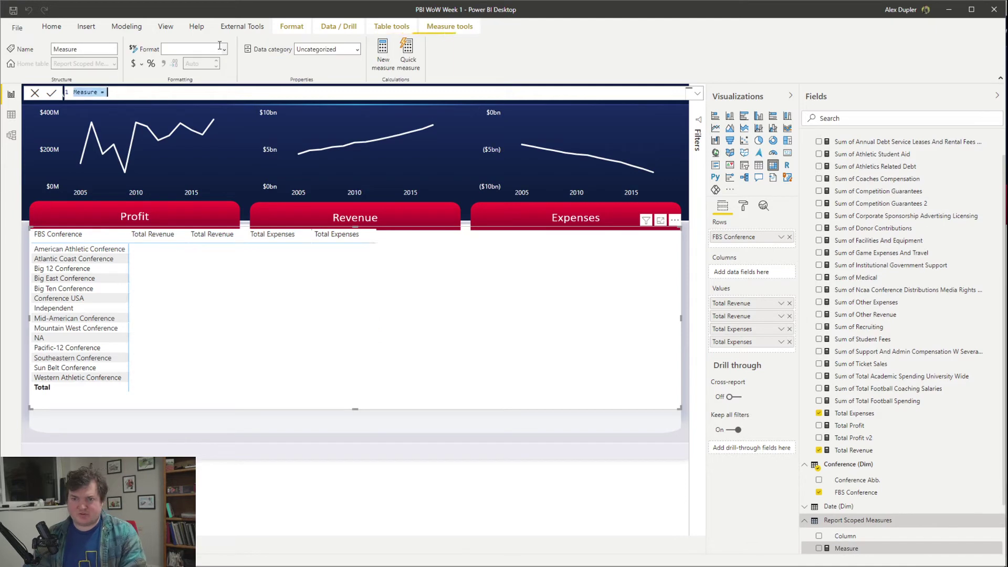
type("Tot")
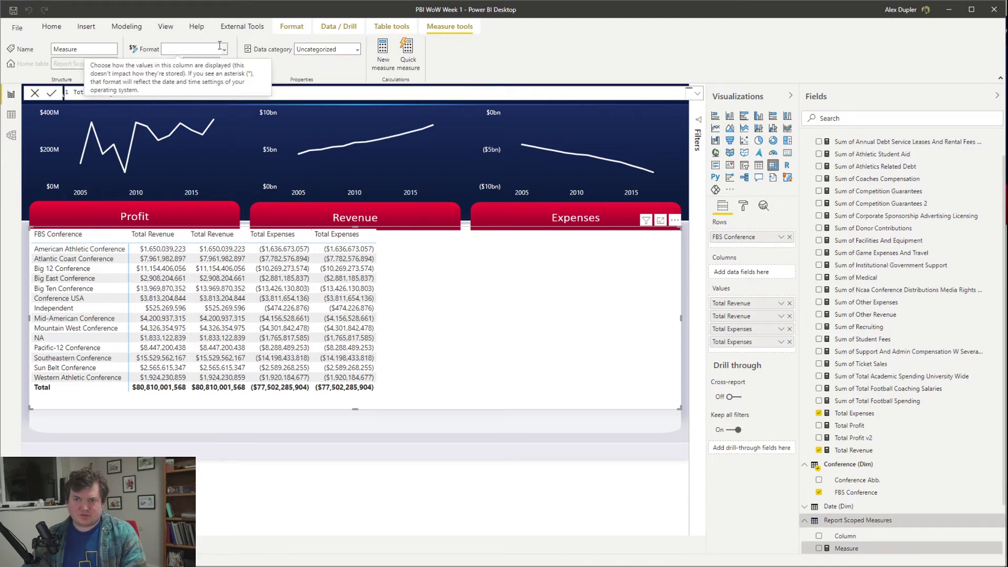
type("al PRofit")
key("BackSpace")
key("BackSpace")
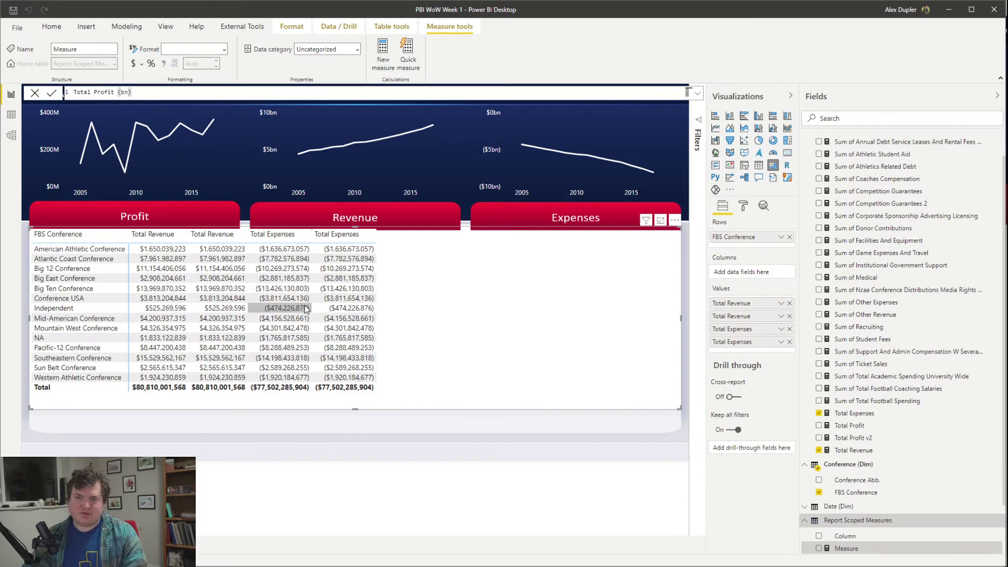
key("Return")
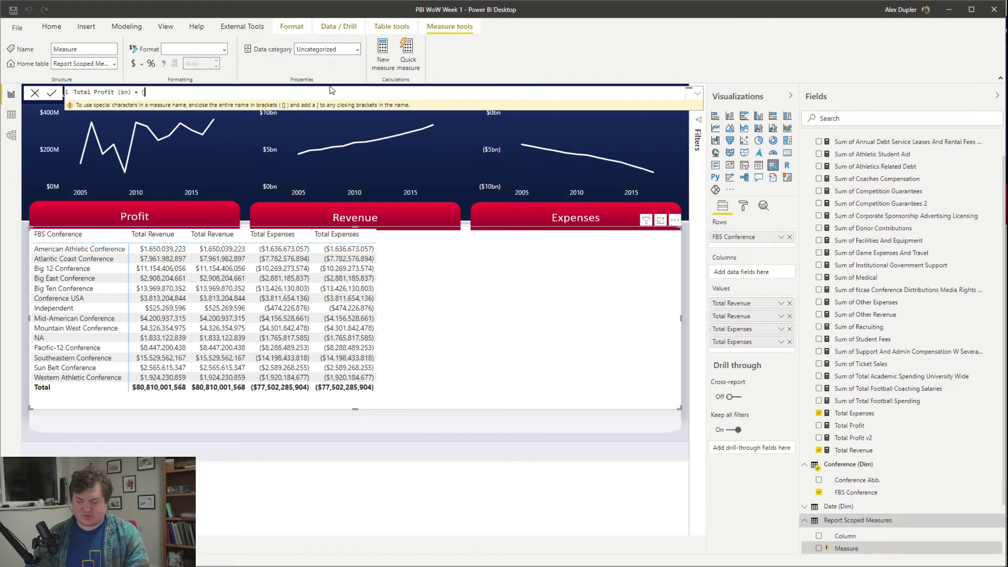
type("Tota")
key("Down")
key("Tab")
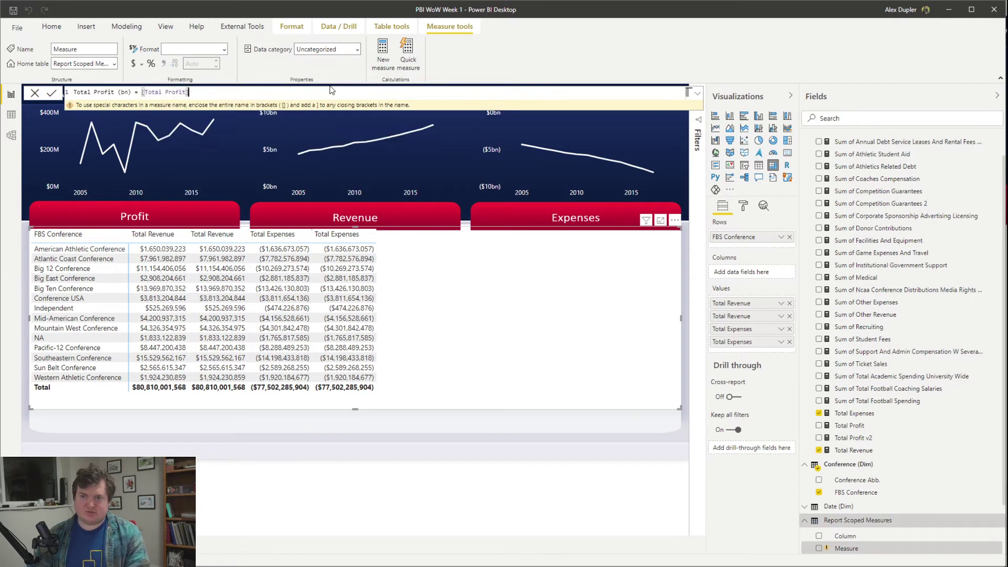
Step: Change the unit in the new profit measure's name so that it reads Total Profit (M)
key("Left")
key("Left")
key("Left")
key("Left")
key("Left")
key("Left")
key("Left")
key("Left")
key("Left")
key("Left")
key("Left")
key("Left")
key("Left")
key("Left")
key("Left")
key("Left")
key("Left")
key("Left")
key("Left")
key("BackSpace")
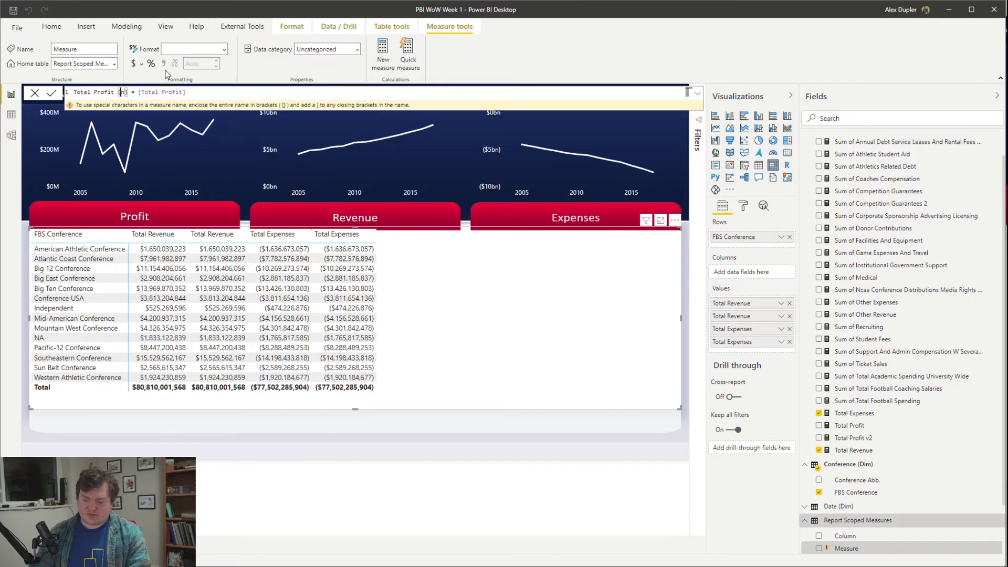
key("Delete")
type("M")
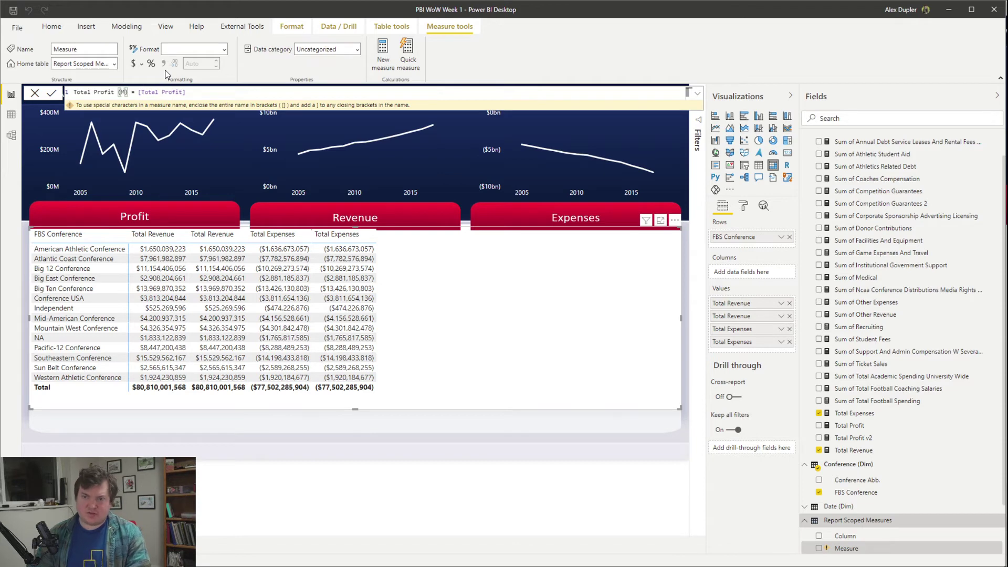
key("Return")
Step: Give Total Profit (M) a custom dollar format in millions with an M suffix and negatives in parentheses
left_click(197, 49)
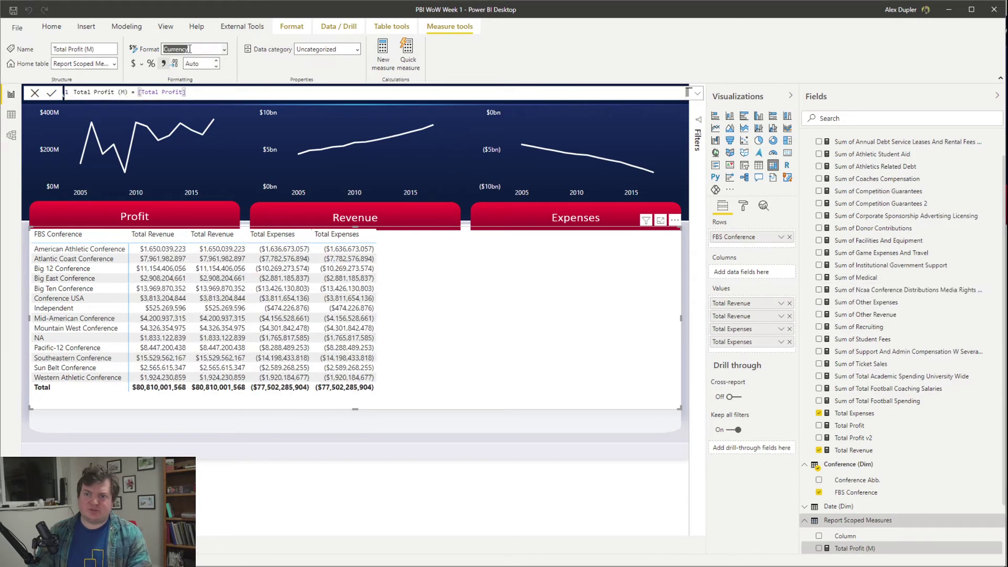
key("ctrl+a")
type("$#,#,.. M;($#,#,..) M")
key("Return")
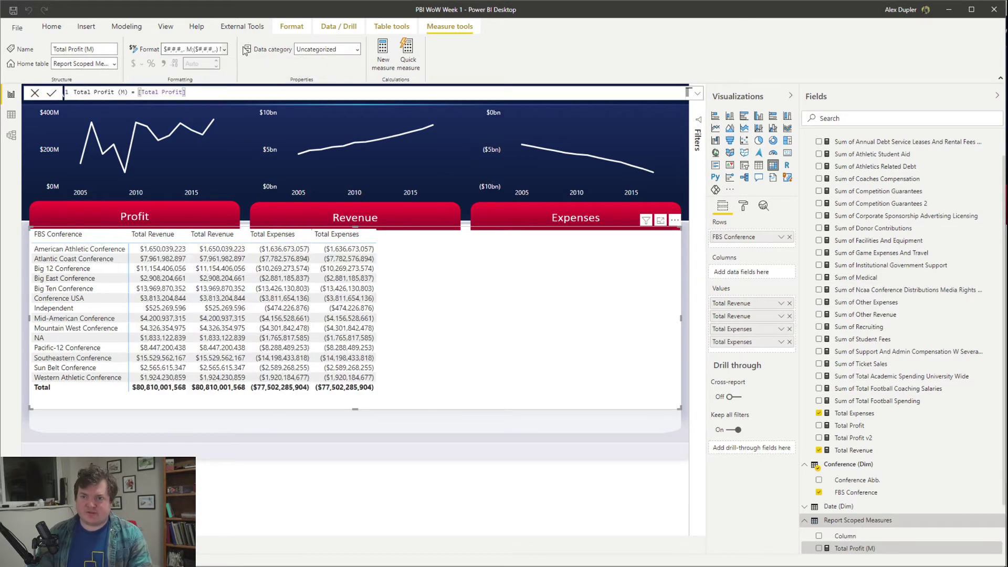
Step: Create the report-scoped measure Total Expenses (M) = [Total Expenses] with the same custom millions format as Total Profit (M)
right_click(866, 551)
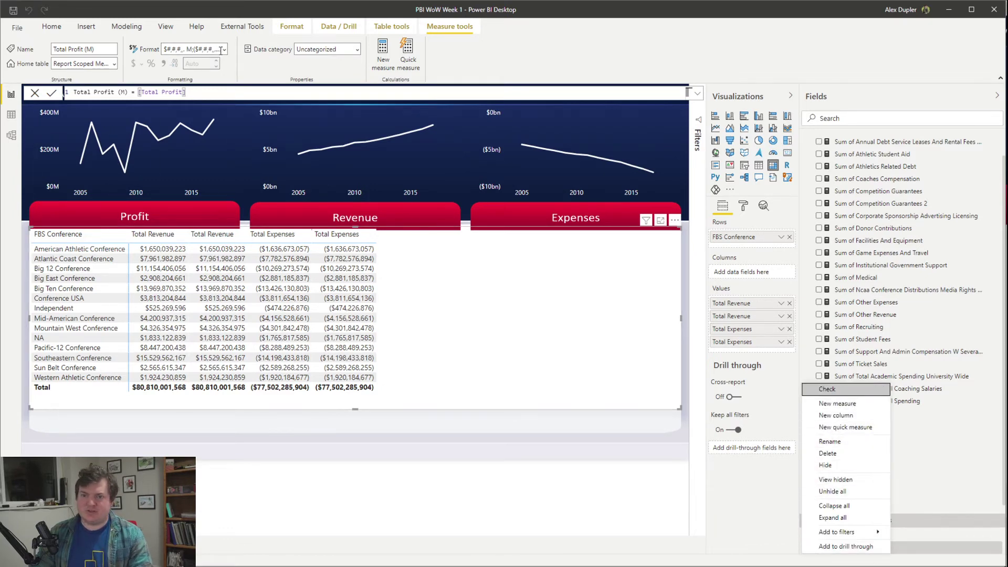
left_click(390, 56)
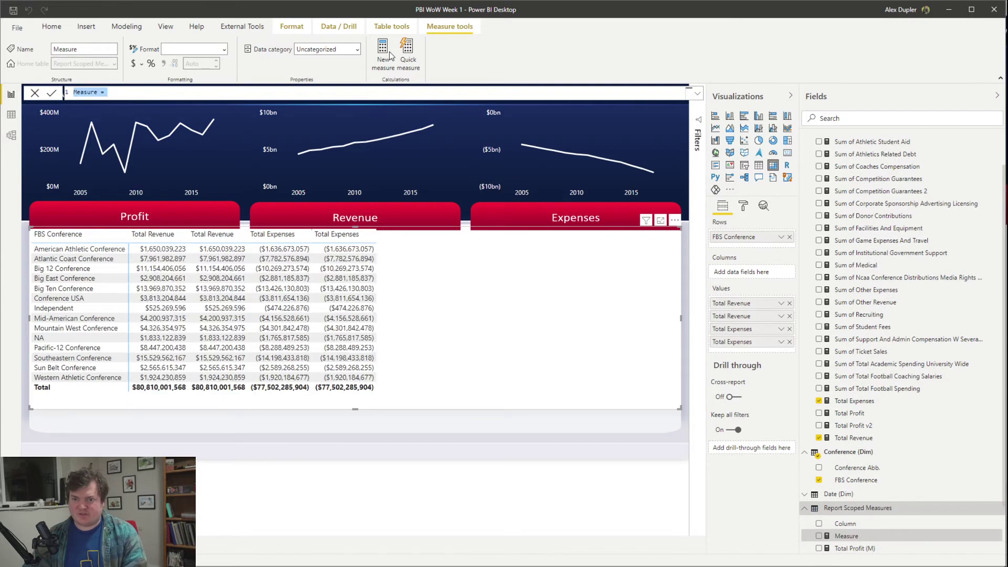
type("Total Expenses (M")
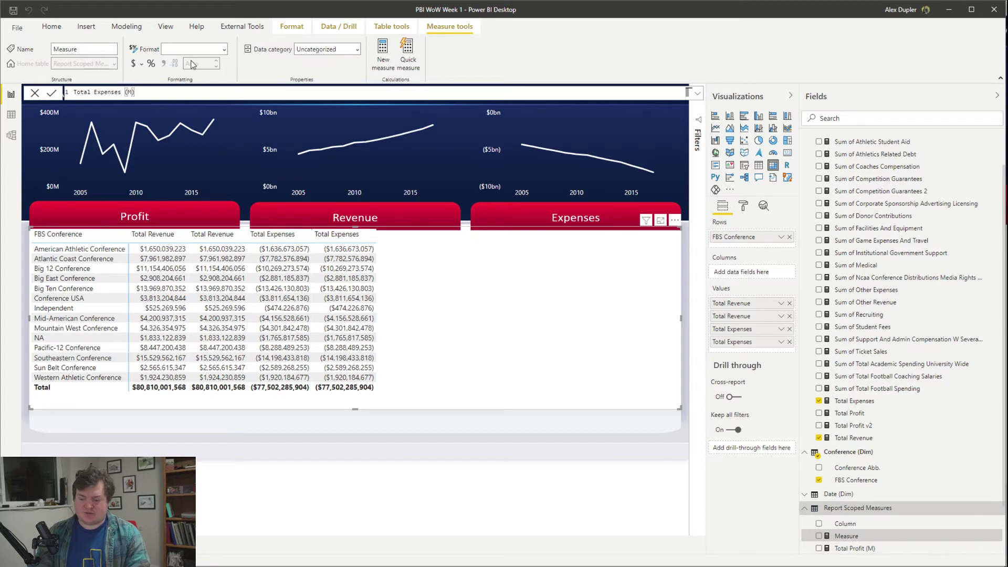
type("= [Total")
key("Tab")
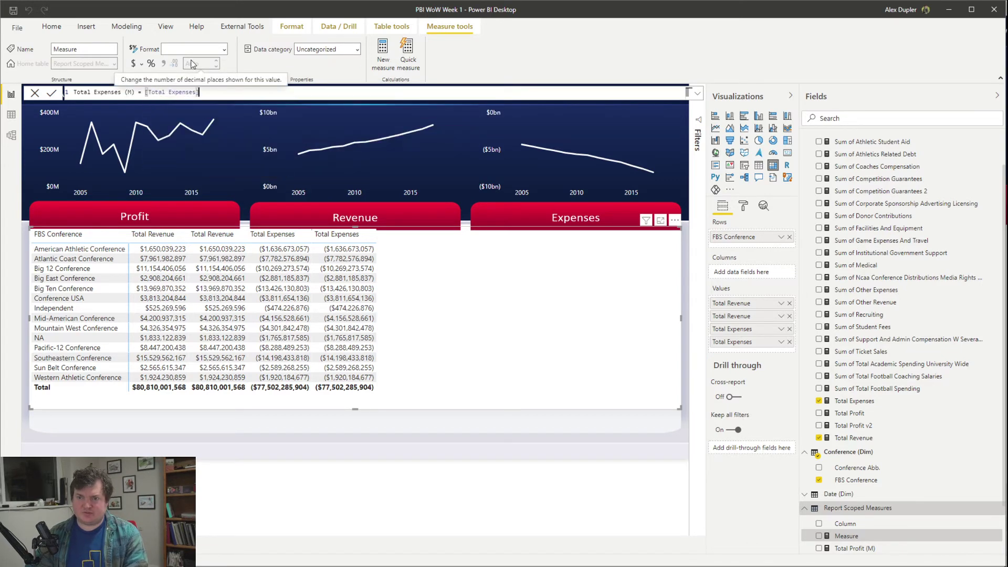
key("Return")
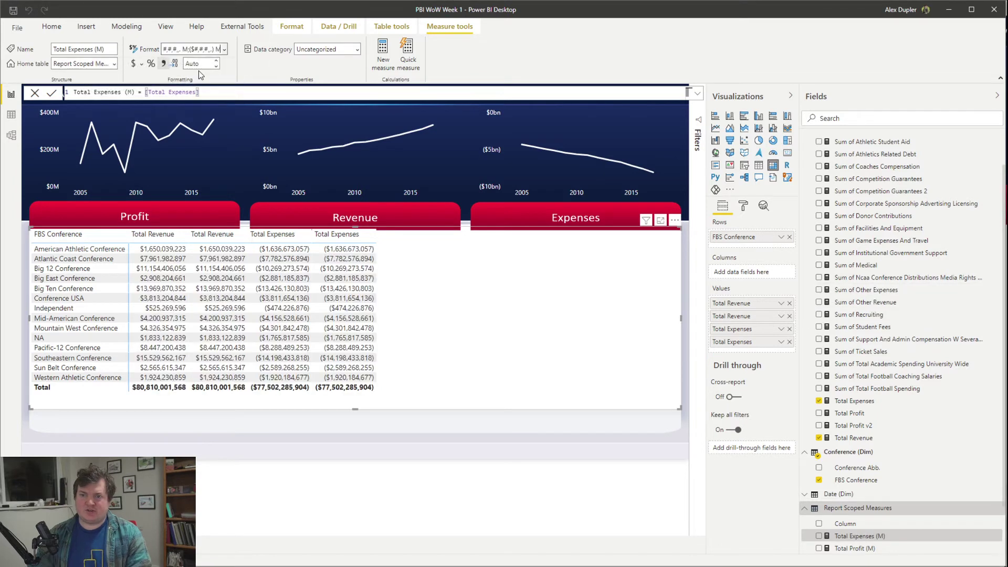
Step: Create the report-scoped measure Total Revenue (M) = [Total Revenue]
left_click(383, 63)
type("Total Revenue (M")
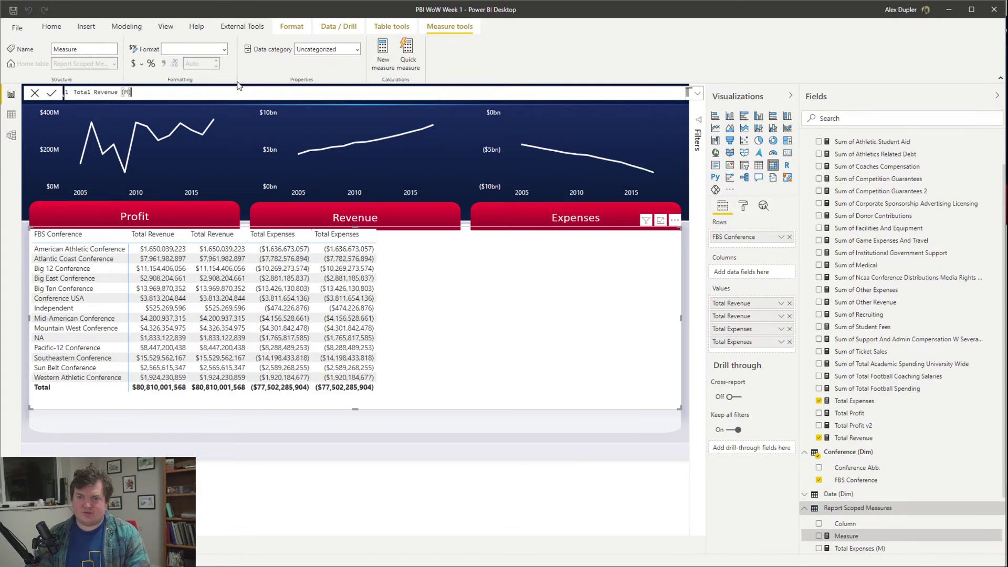
type("Tota")
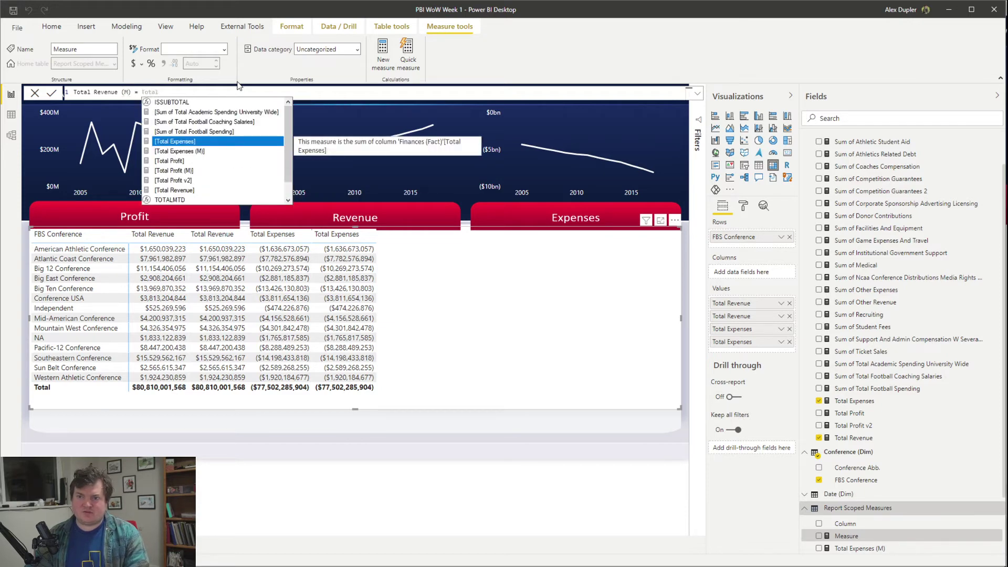
type("l R")
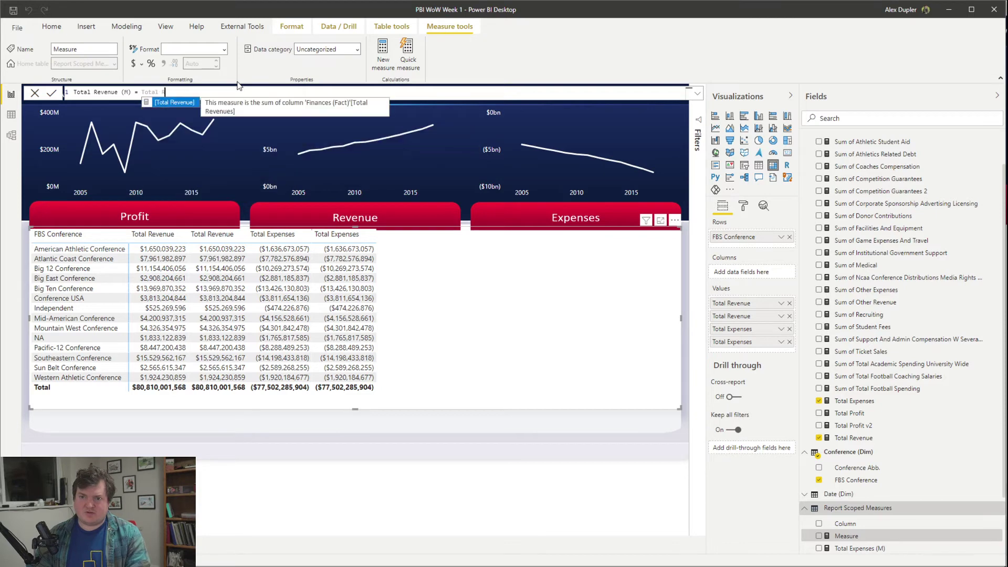
key("Tab")
key("Return")
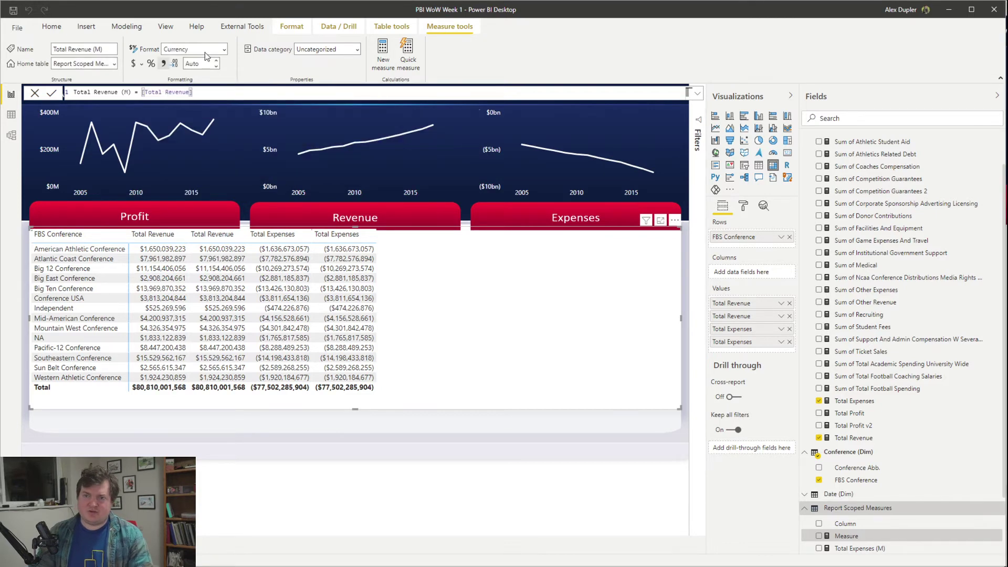
Step: Apply the custom dollar format in millions, with an M suffix and negatives in parentheses, to Total Revenue (M)
left_click(203, 48)
type("#,#,#,, M;($#,#,,) M")
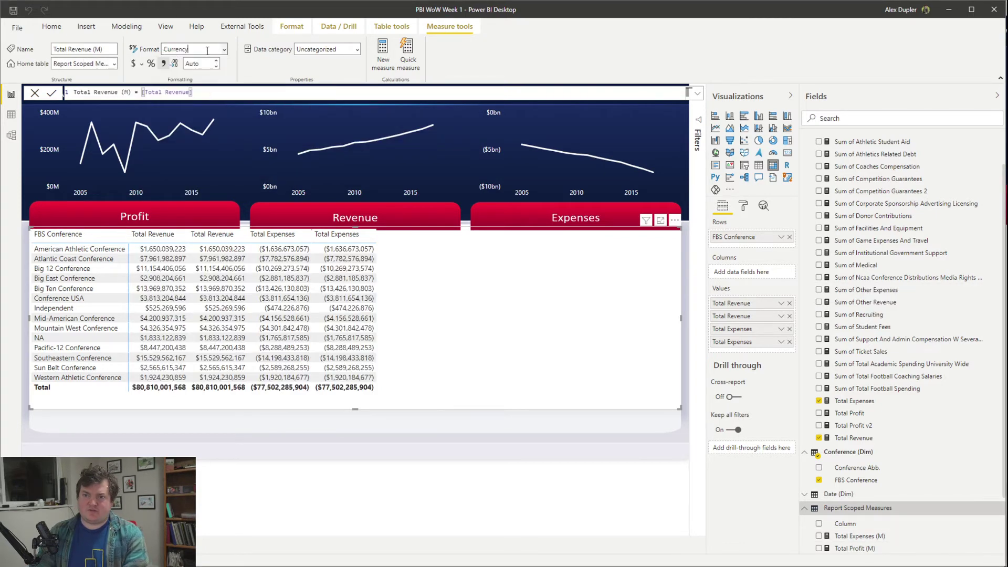
key("Return")
Step: Remove the duplicate Total Revenue and Total Expenses from the conference matrix and add Total Expenses (M), Total Profit (M), Total Revenue (M) and Total Profit
left_click(789, 303)
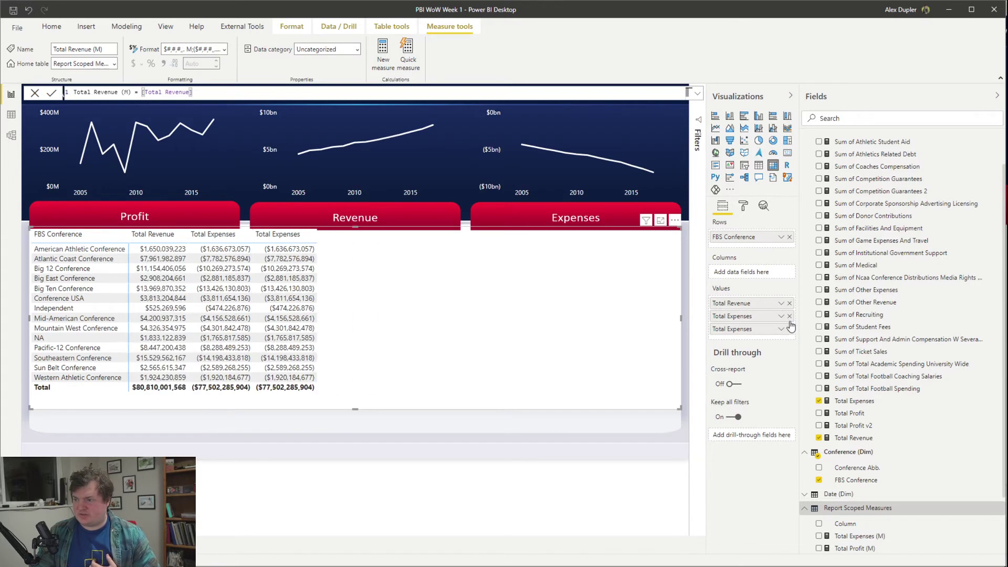
left_click(789, 316)
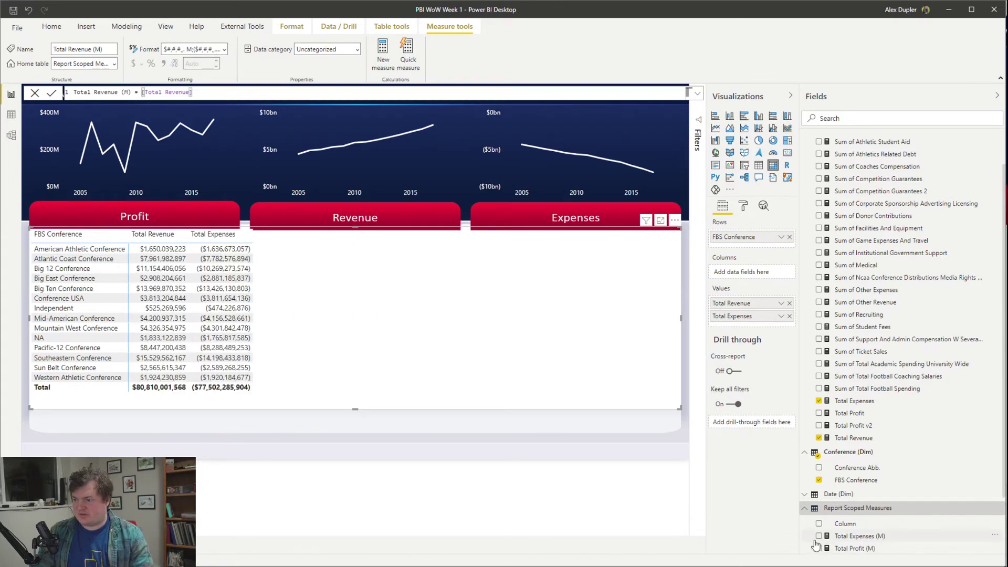
left_click(818, 535)
left_click(819, 548)
scroll(818, 546, "down", 2)
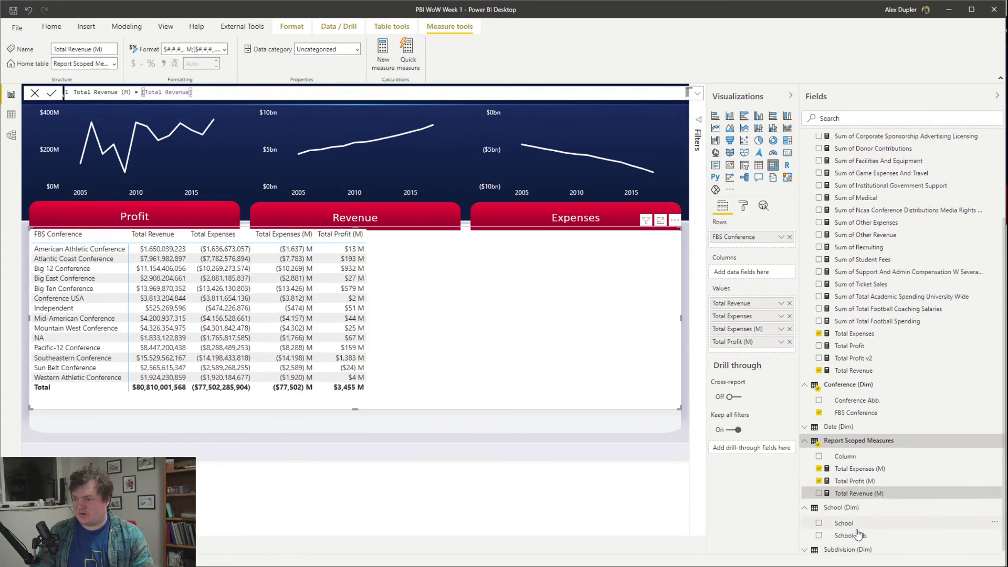
left_click(819, 490)
left_click(818, 342)
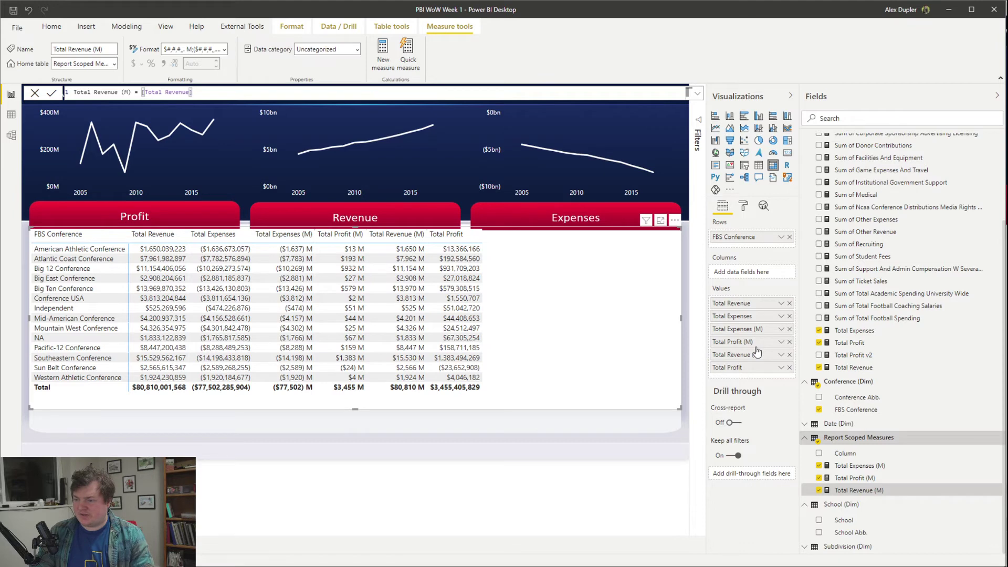
Step: Reorder the matrix values to Total Profit (M), Total Profit, Total Revenue (M), Total Revenue, Total Expenses (M), Total Expenses
left_click_drag(739, 348, 747, 304)
left_click_drag(732, 367, 735, 317)
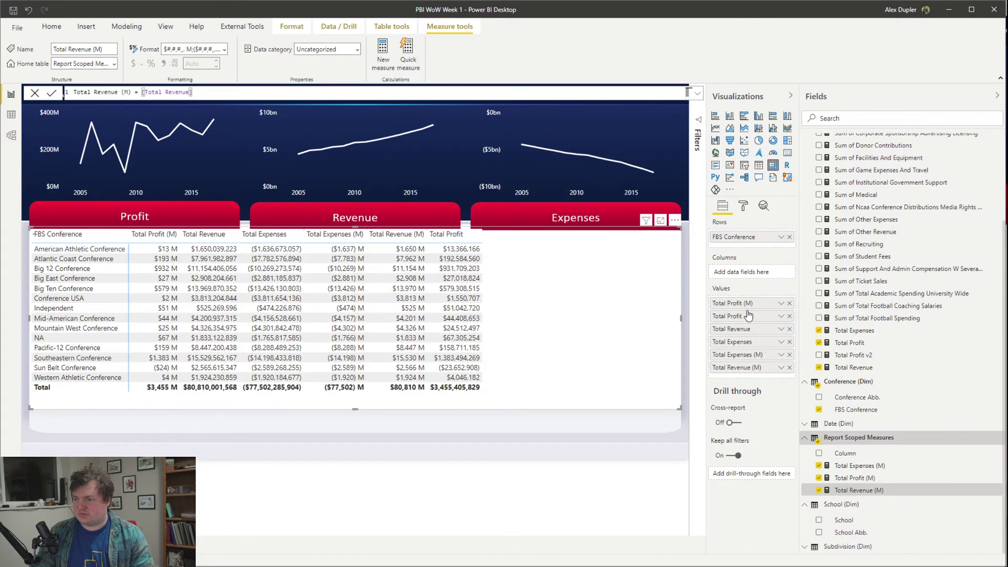
left_click_drag(762, 360, 757, 328)
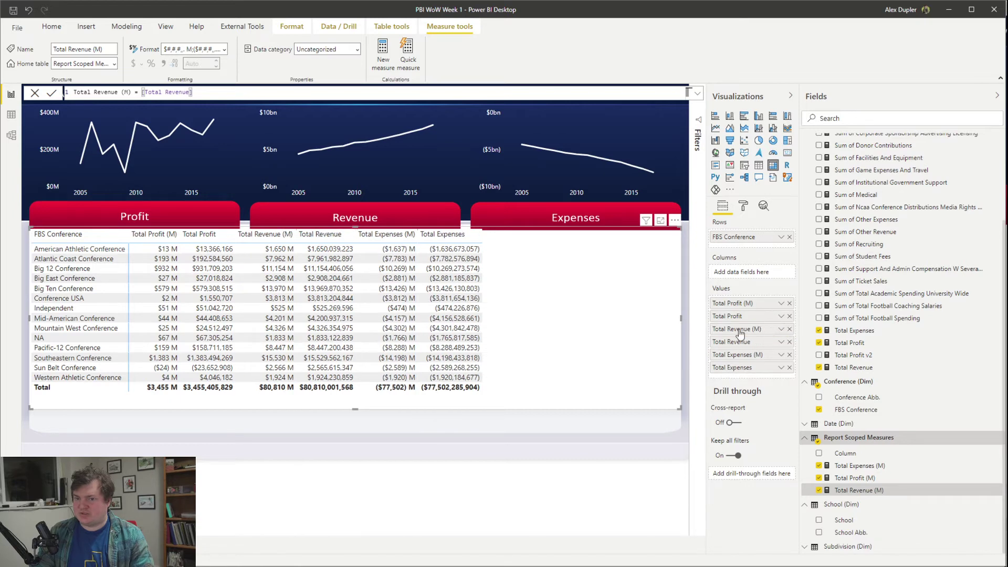
Step: Apply data bars with default settings to the Total Profit values in the conference matrix
left_click(781, 315)
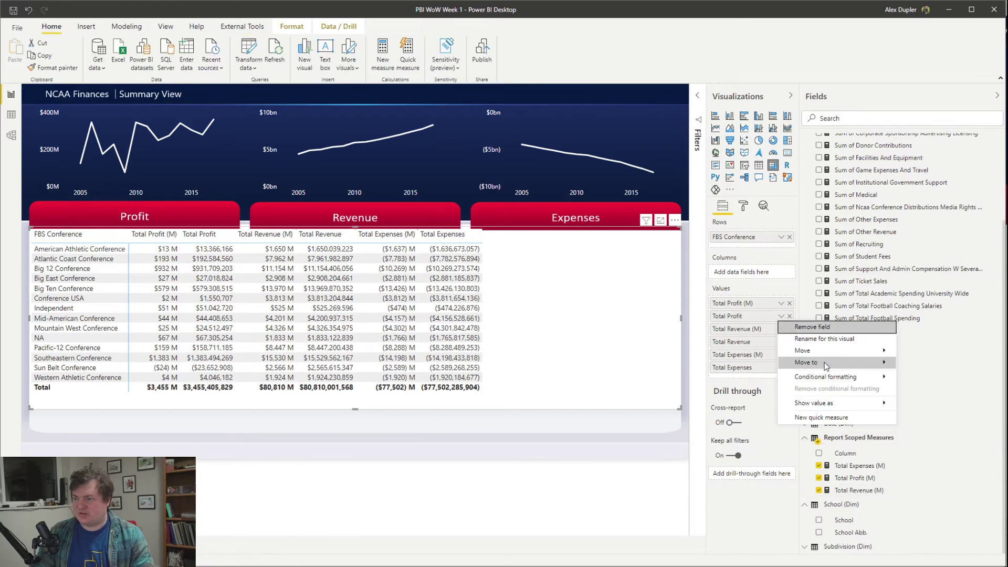
mouse_move(839, 376)
left_click(892, 406)
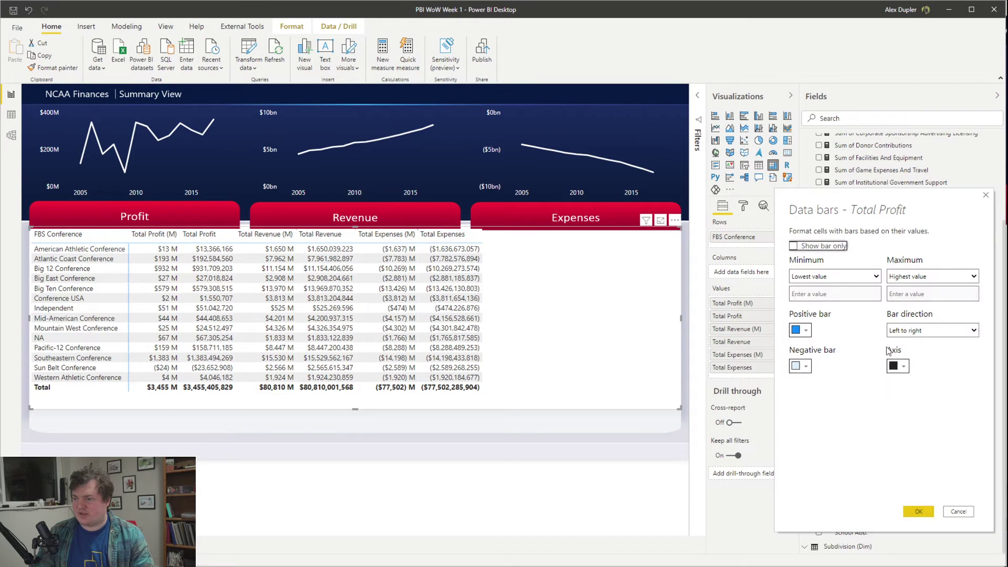
key("Return")
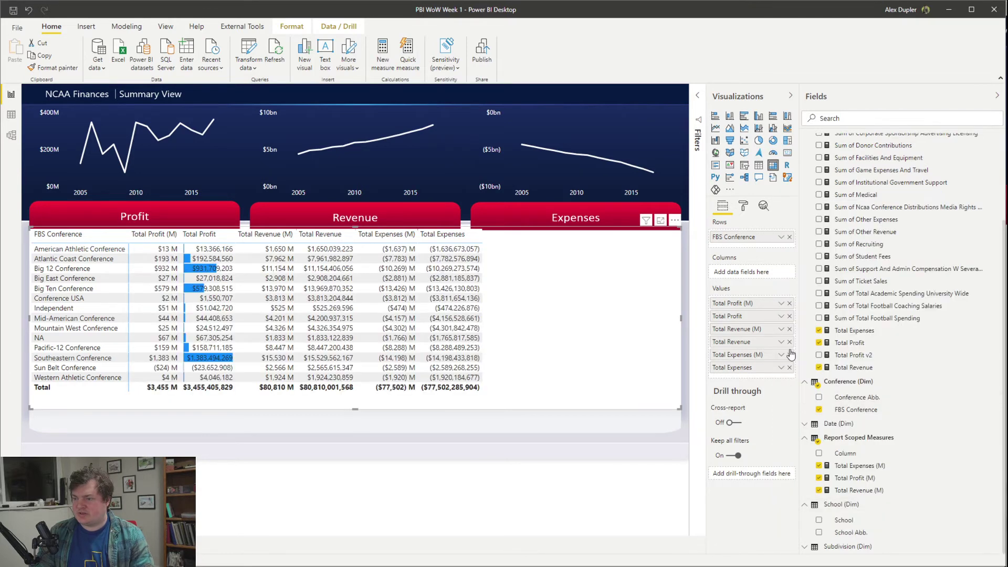
Step: Apply data bars to the matrix's Total Revenue values, showing the bar only
left_click(781, 342)
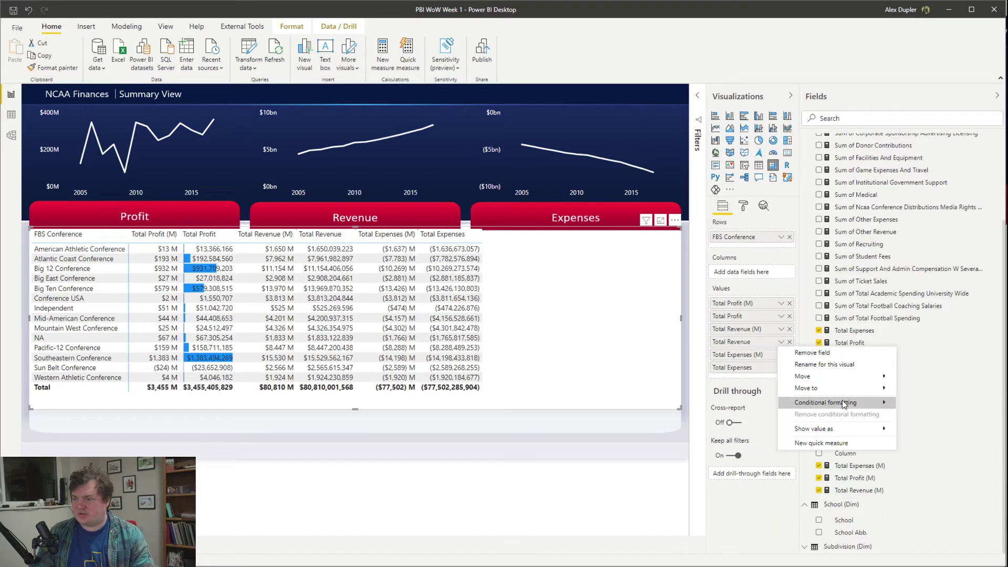
mouse_move(842, 400)
left_click(924, 427)
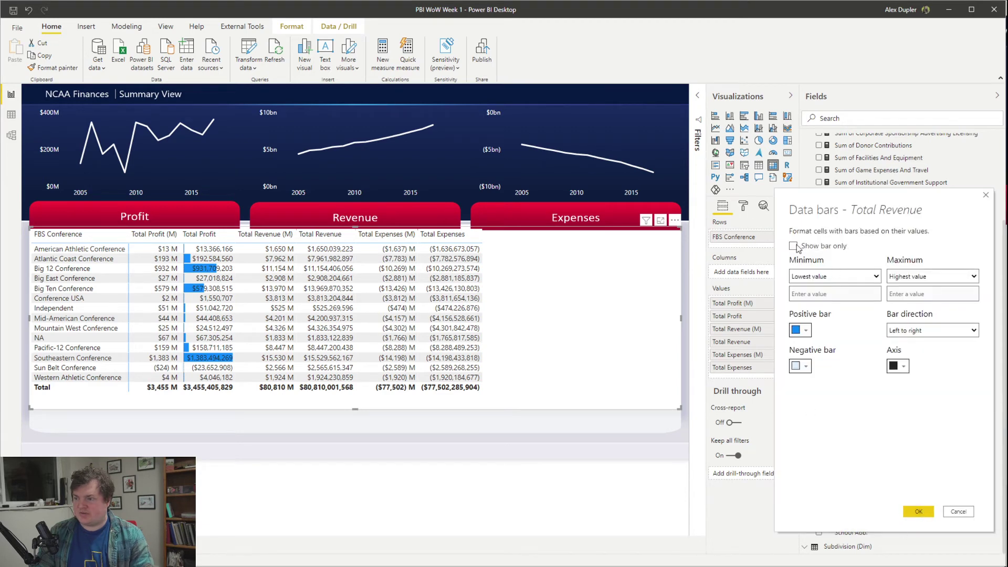
left_click(918, 511)
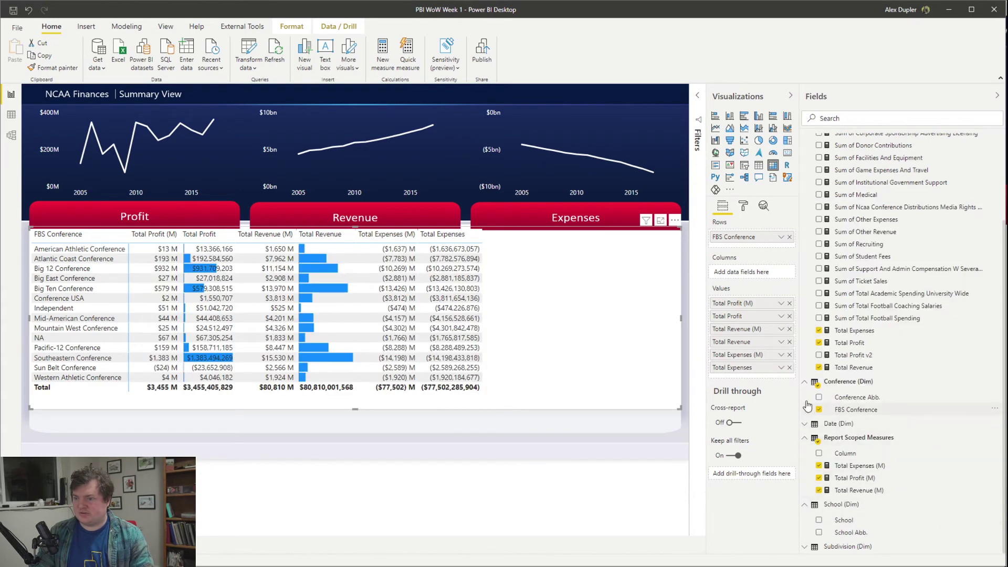
Step: Set the Total Profit data bars to show the bar only with a custom minimum of 0
left_click(780, 316)
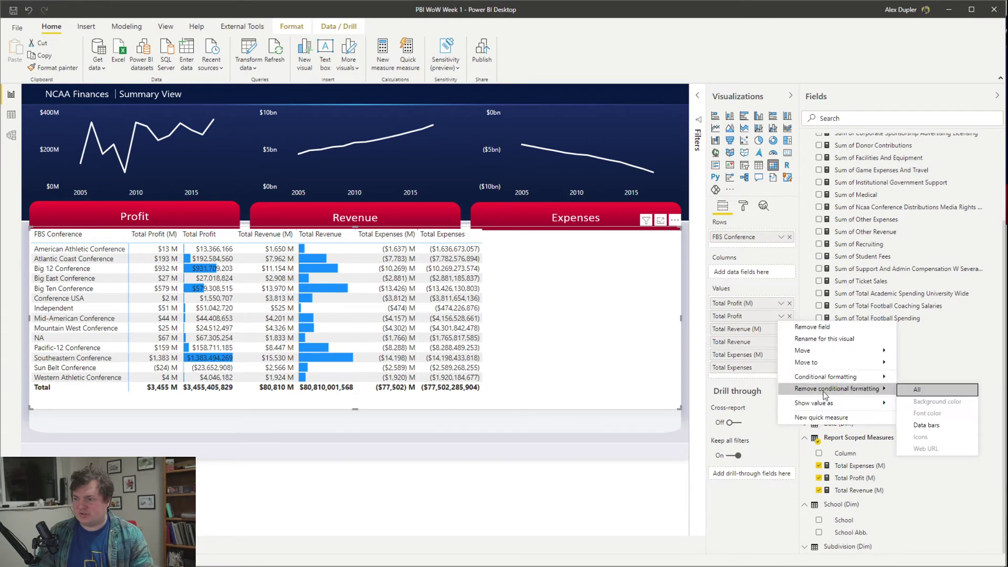
mouse_move(850, 376)
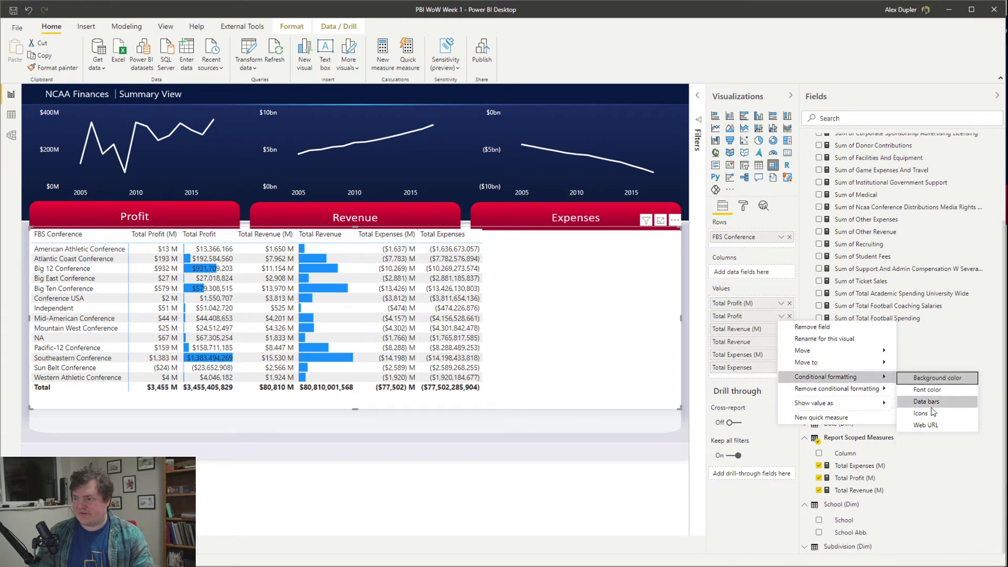
left_click(936, 402)
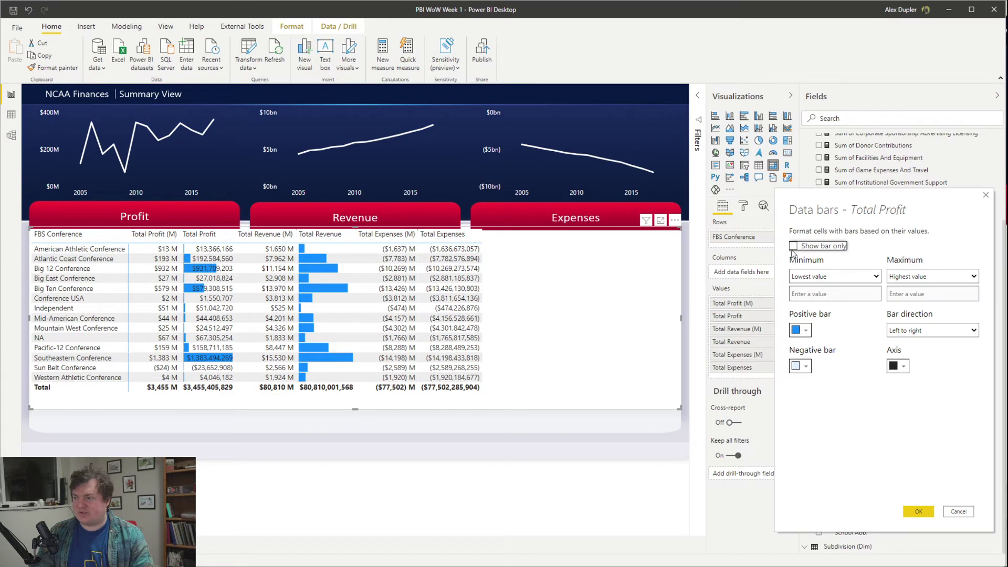
left_click(826, 276)
left_click(838, 273)
left_click(833, 276)
left_click(820, 299)
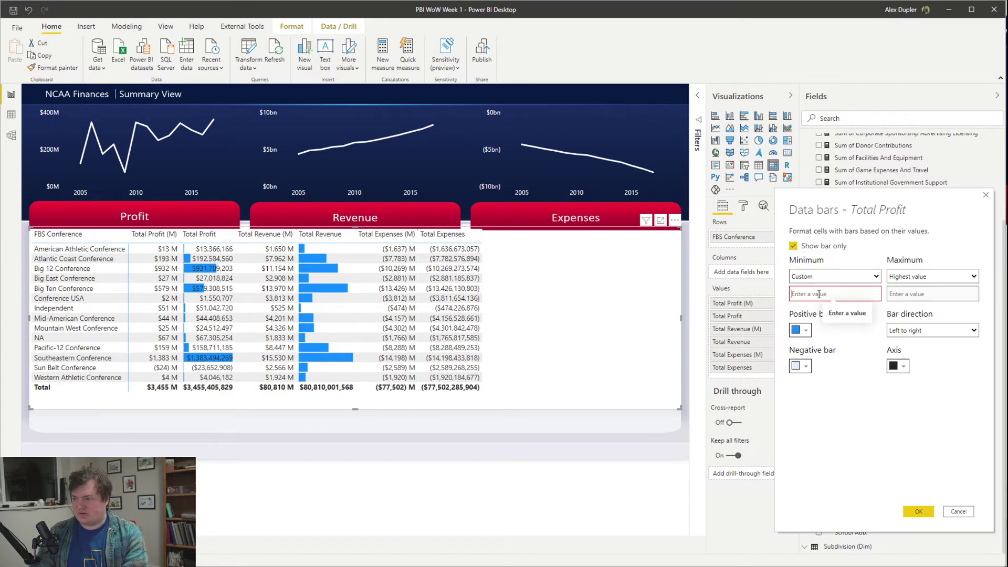
type("0")
left_click(919, 511)
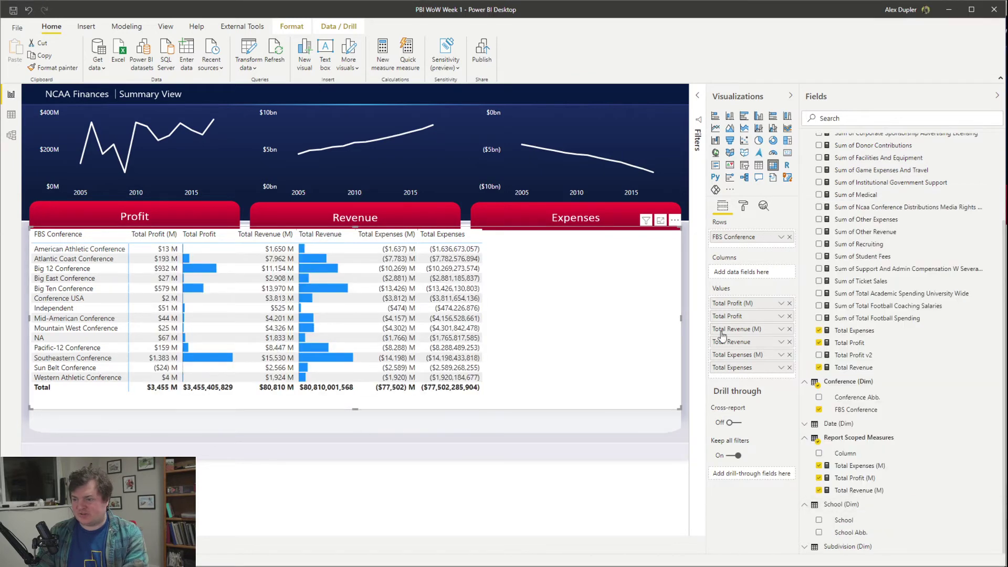
Step: Set the Total Revenue data bars to a custom minimum of 0
left_click(781, 341)
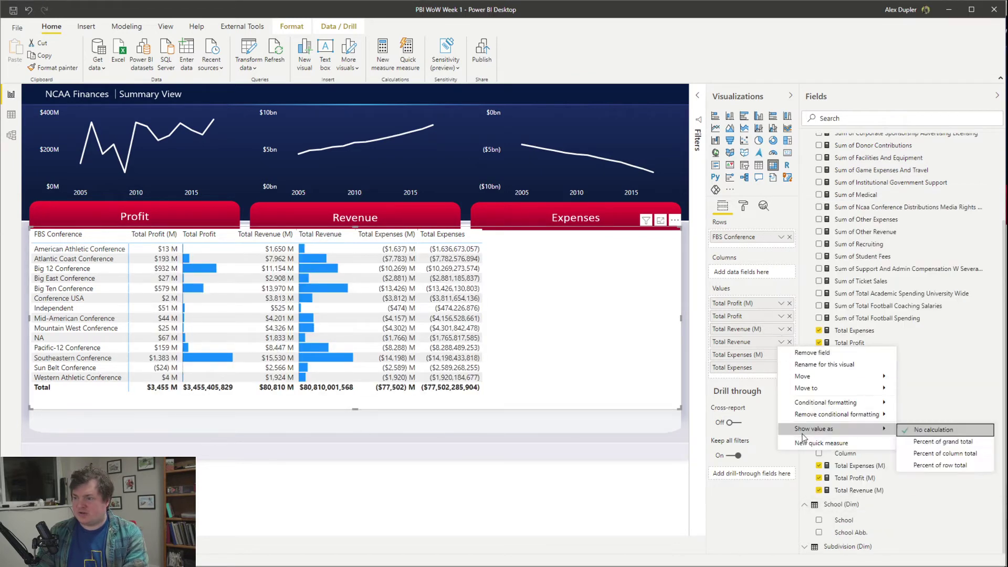
mouse_move(846, 401)
left_click(926, 427)
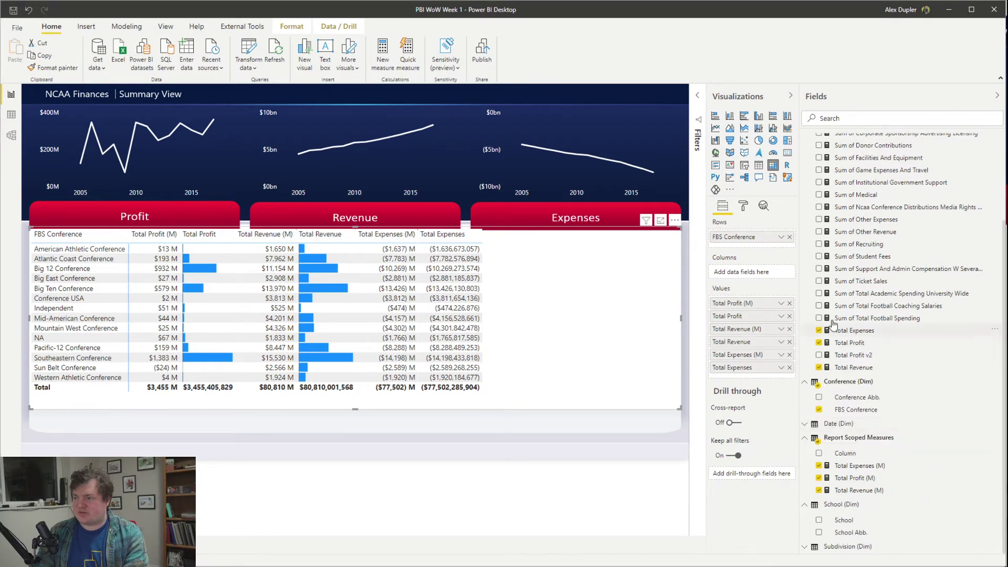
left_click(819, 277)
left_click(811, 294)
left_click(832, 294)
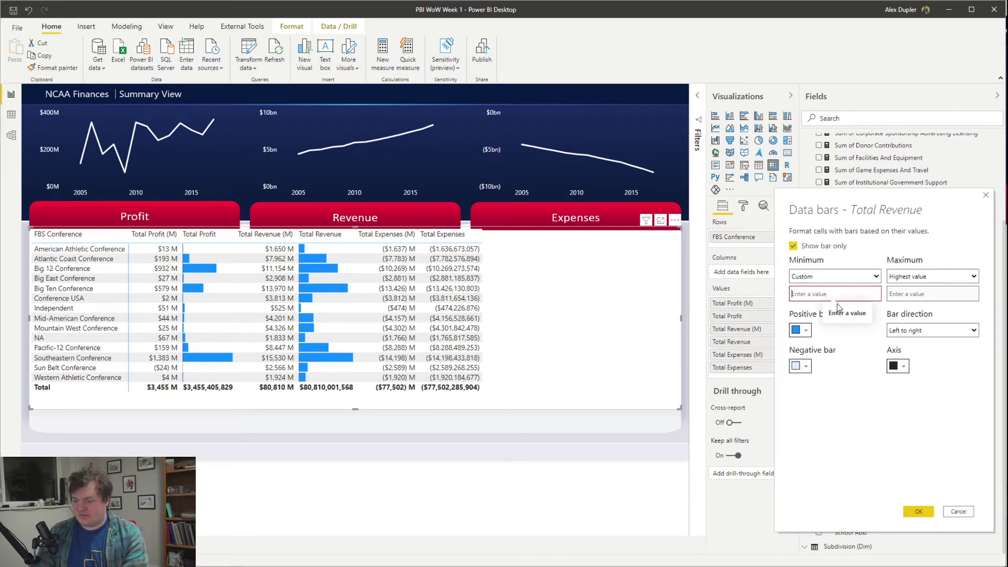
type("0")
left_click(919, 512)
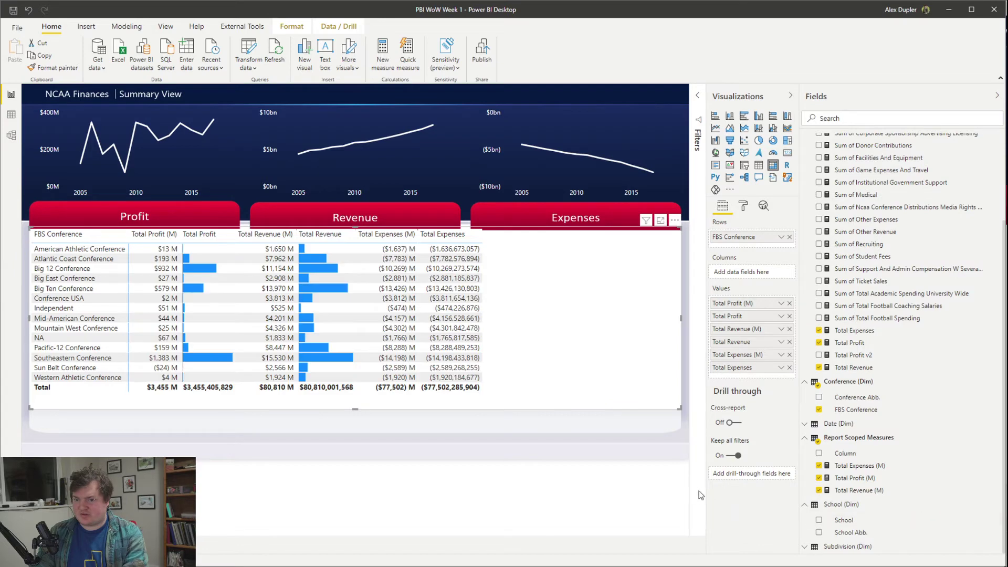
Step: Try bar-only data bars with a custom minimum of 0 on the Total Expenses values
left_click(781, 368)
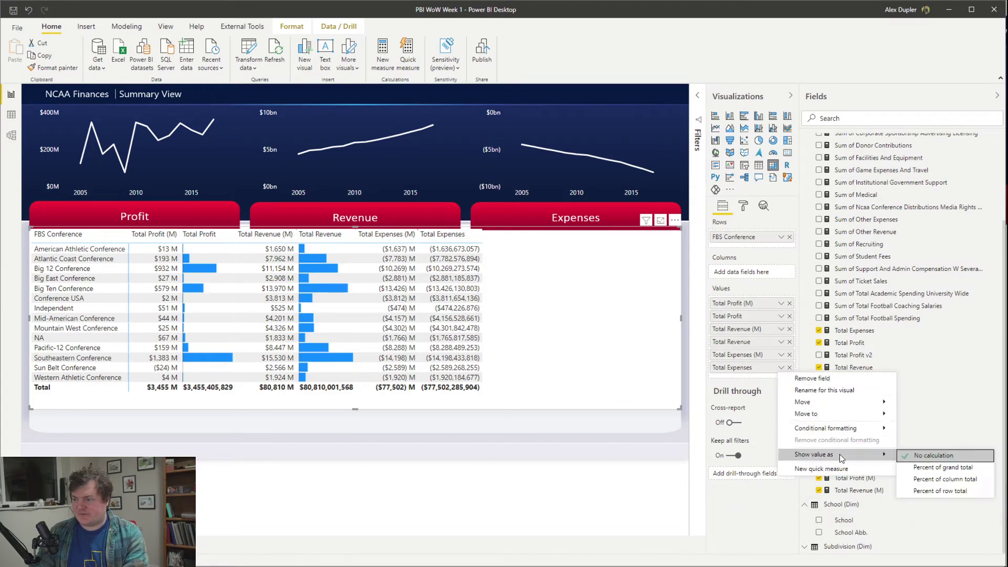
mouse_move(875, 427)
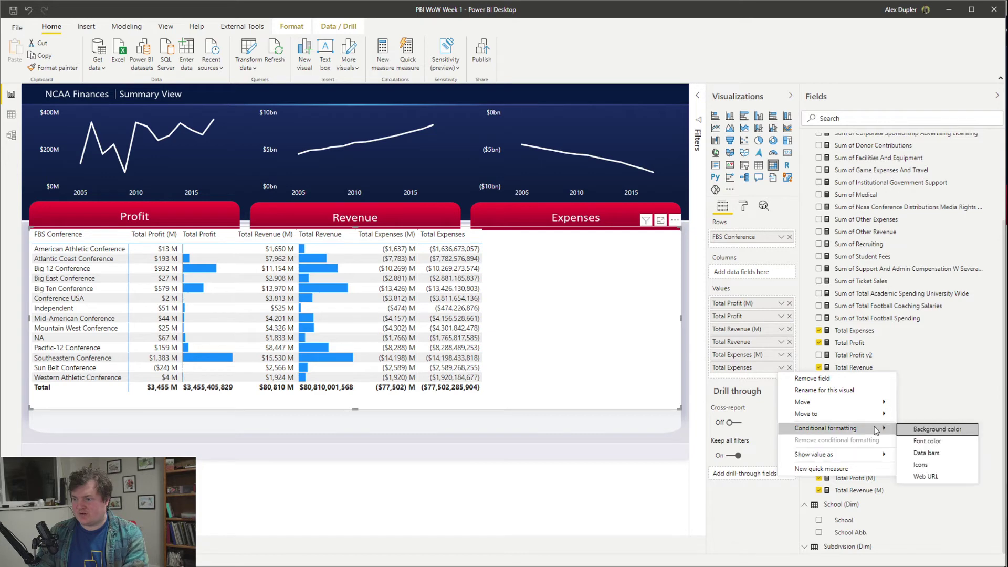
left_click(919, 453)
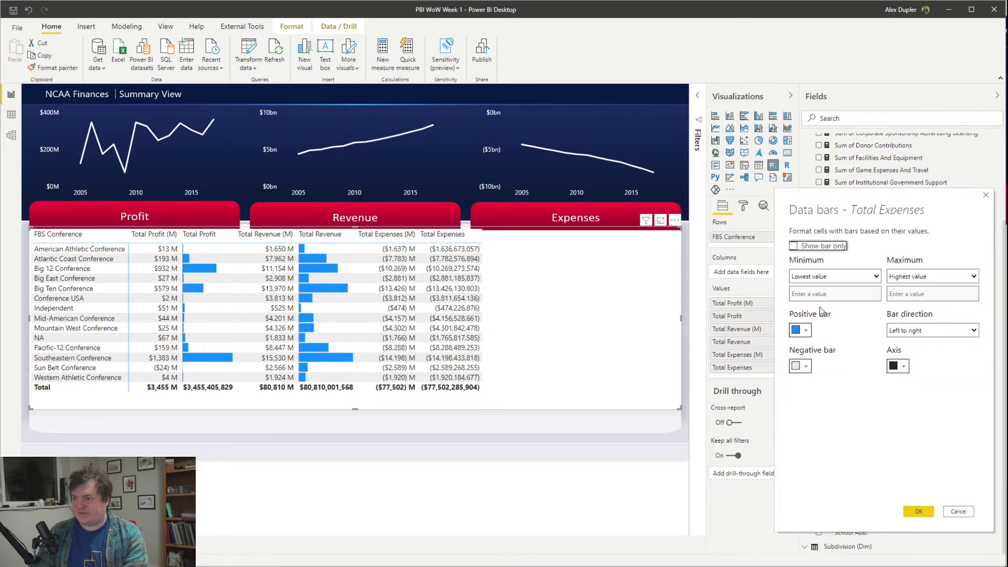
left_click(816, 248)
left_click(814, 276)
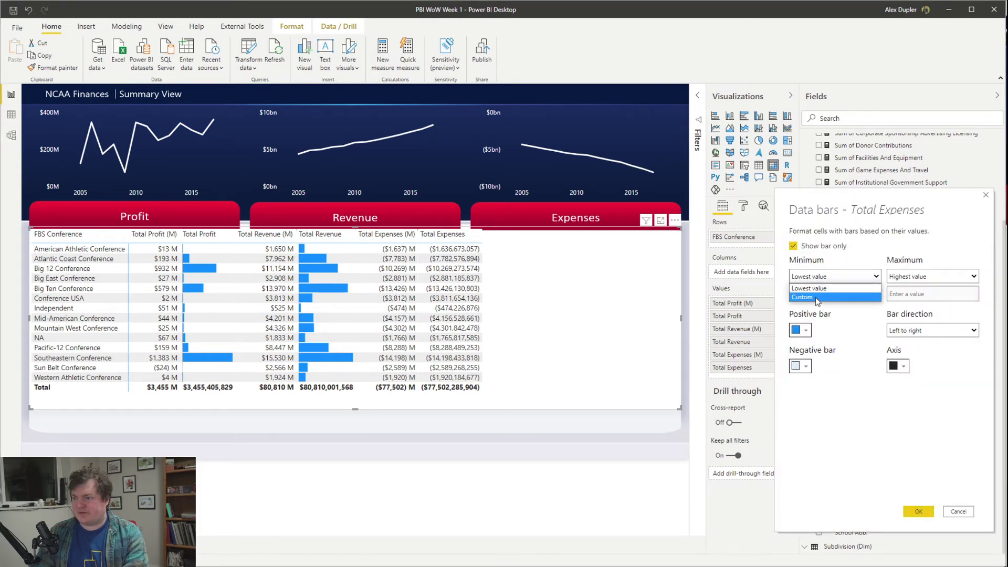
left_click(814, 297)
type("0")
left_click(919, 510)
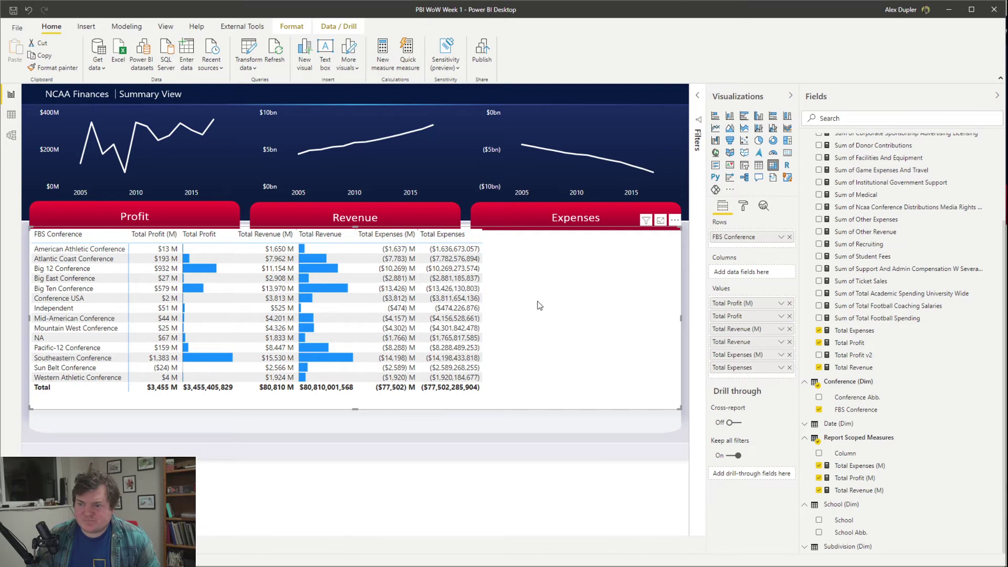
Step: Recheck the Total Expenses data bar settings and remove all conditional formatting from that field
left_click(781, 367)
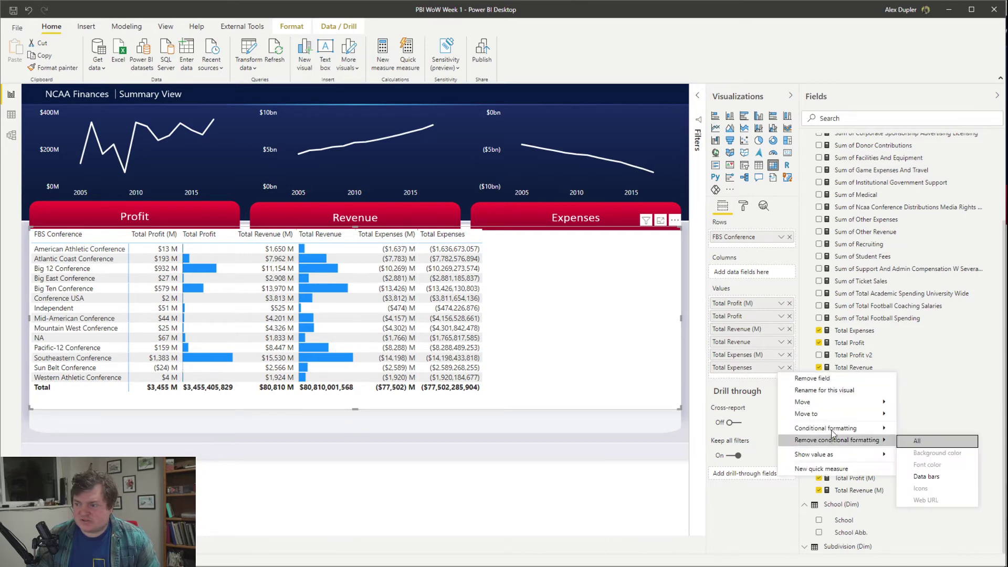
mouse_move(885, 433)
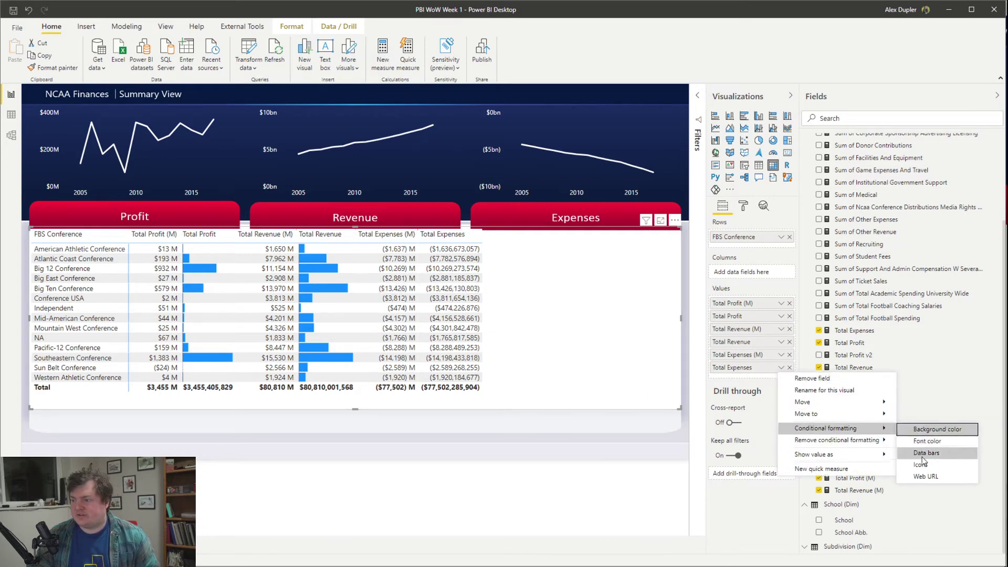
left_click(912, 455)
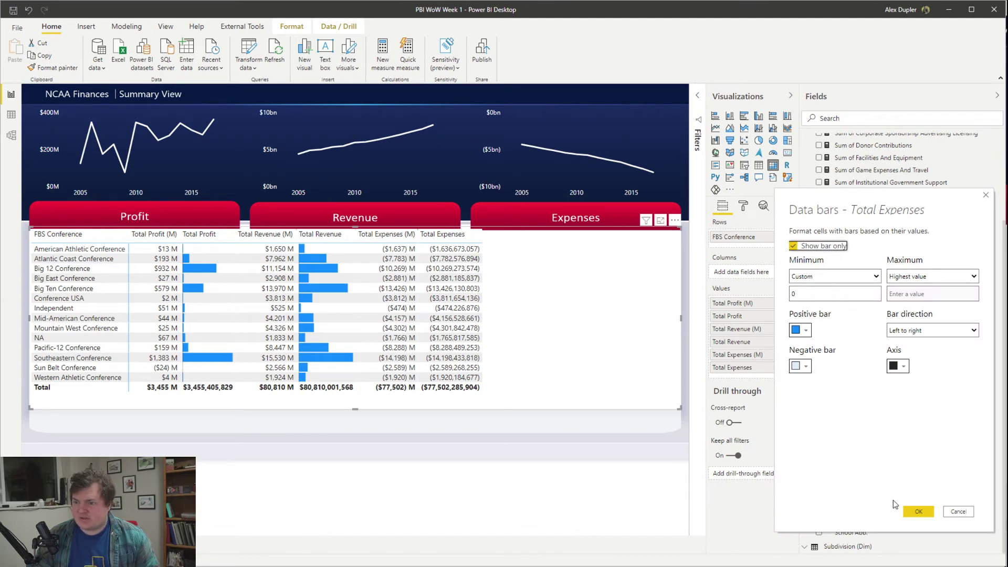
left_click(919, 513)
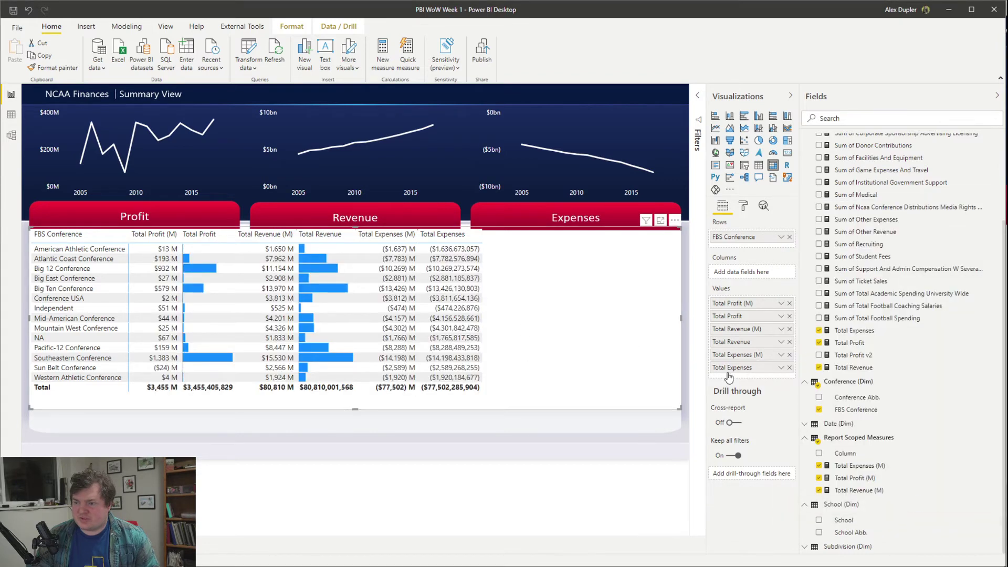
left_click(781, 368)
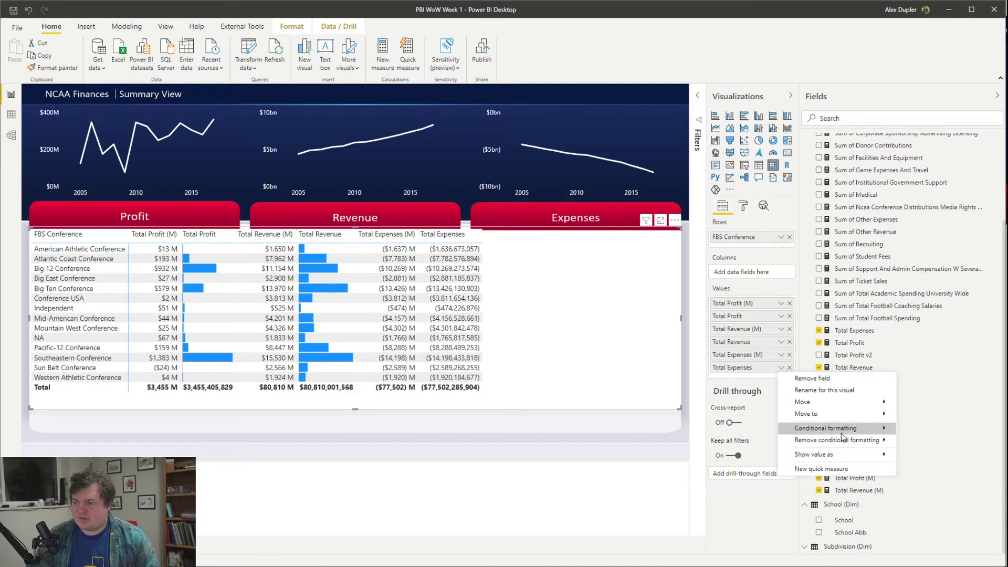
mouse_move(859, 443)
left_click(924, 440)
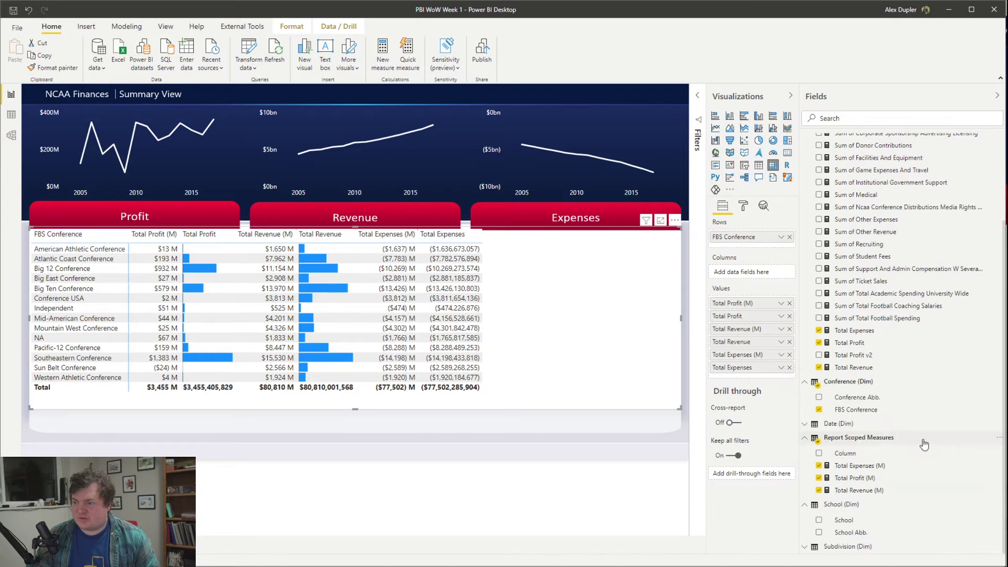
Step: Apply data bars to Total Expenses, showing the bar only, with the lowest value as minimum and a custom maximum of 0
left_click(781, 368)
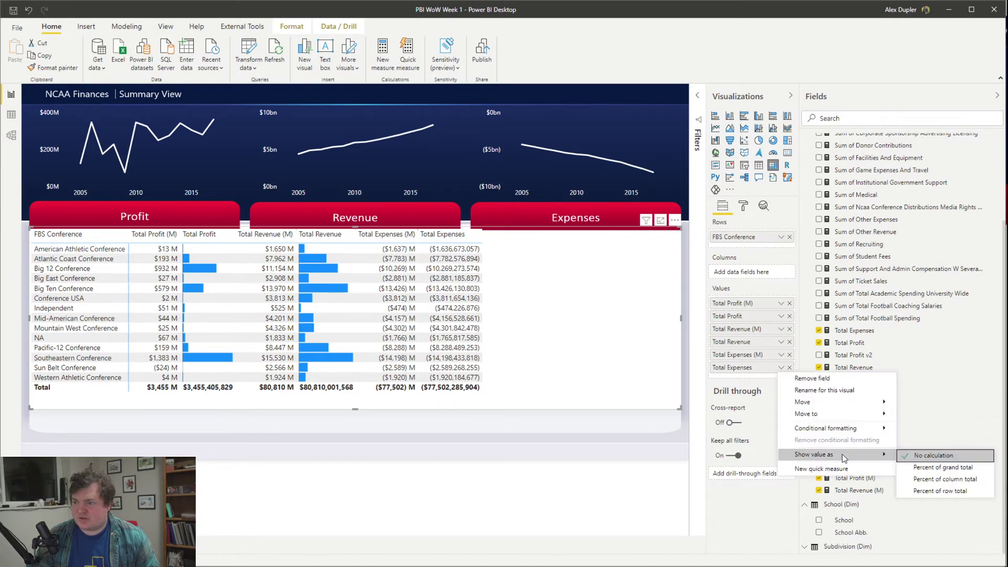
mouse_move(871, 428)
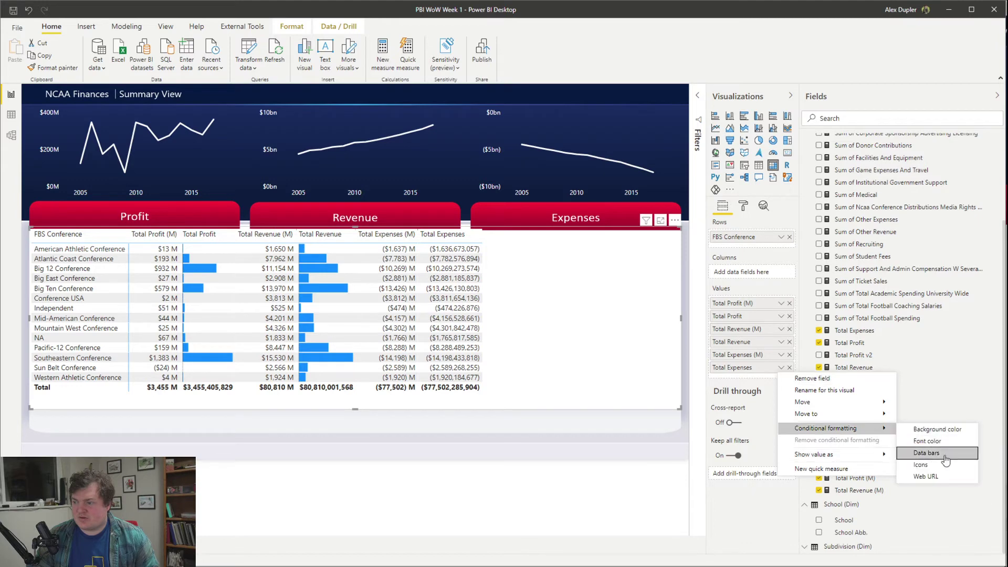
left_click(924, 454)
left_click(914, 276)
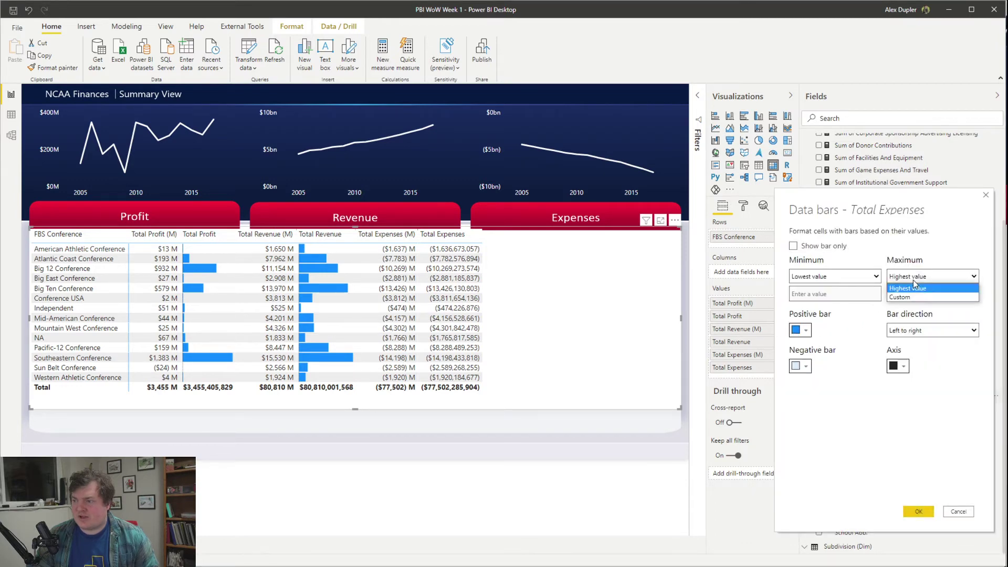
left_click(913, 298)
left_click(924, 294)
type("0")
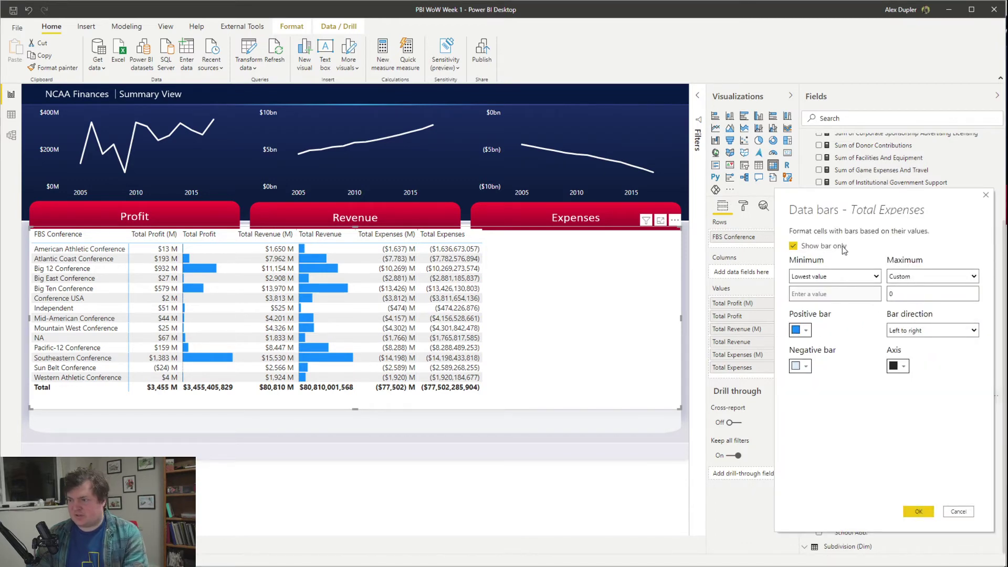
left_click(792, 245)
left_click(918, 511)
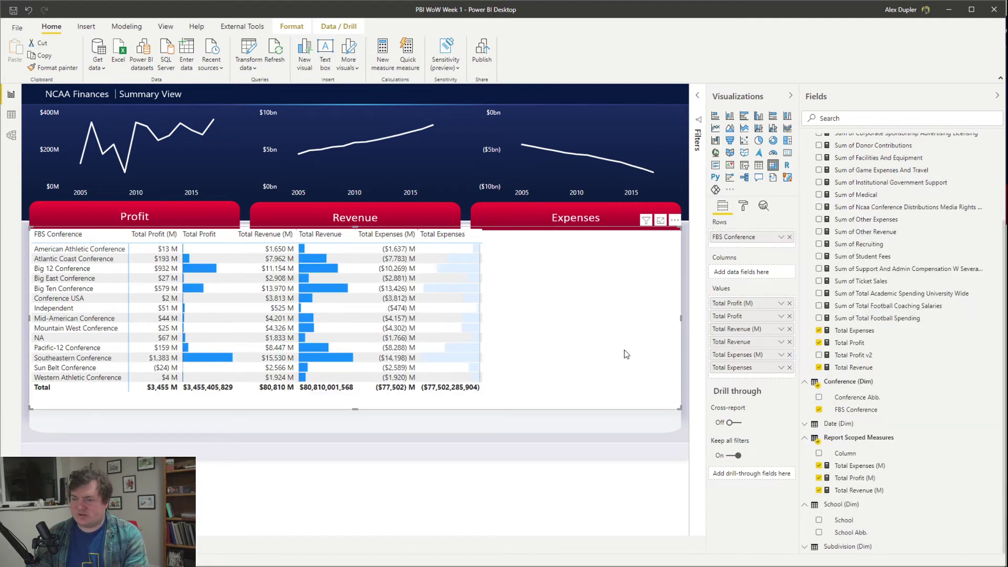
Step: Set the negative bar color of the Total Expenses data bars to the red theme color
left_click(781, 369)
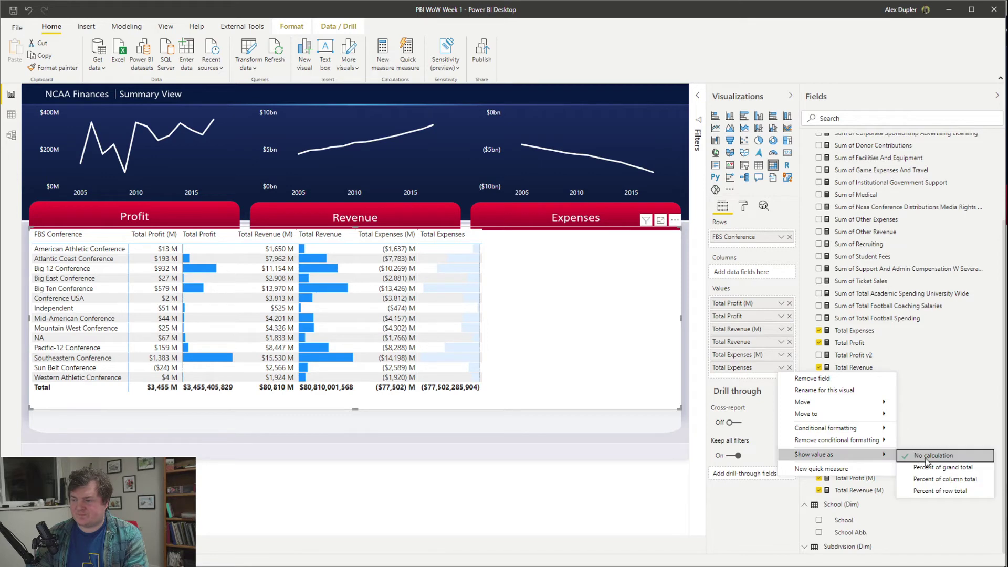
mouse_move(858, 427)
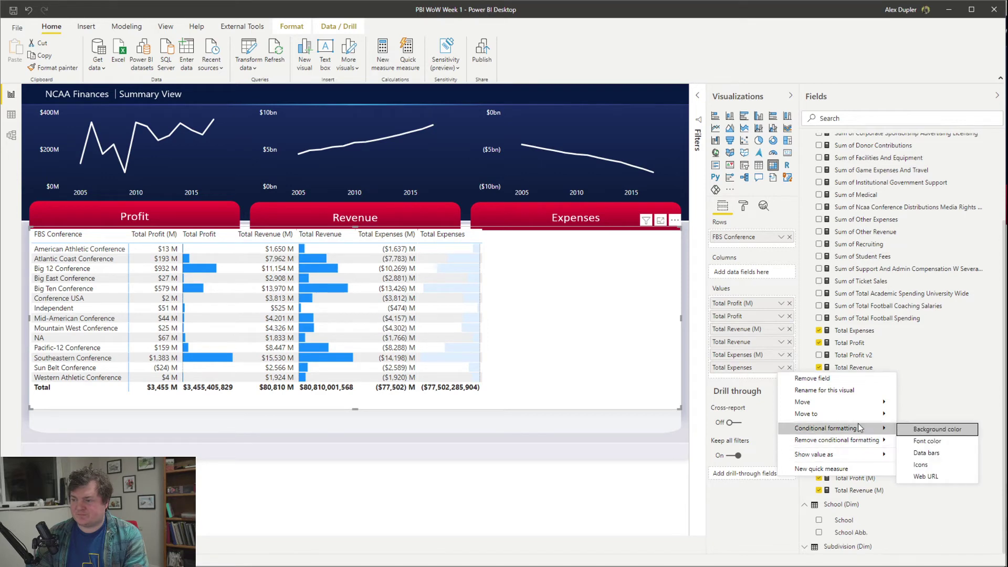
left_click(936, 455)
left_click(800, 367)
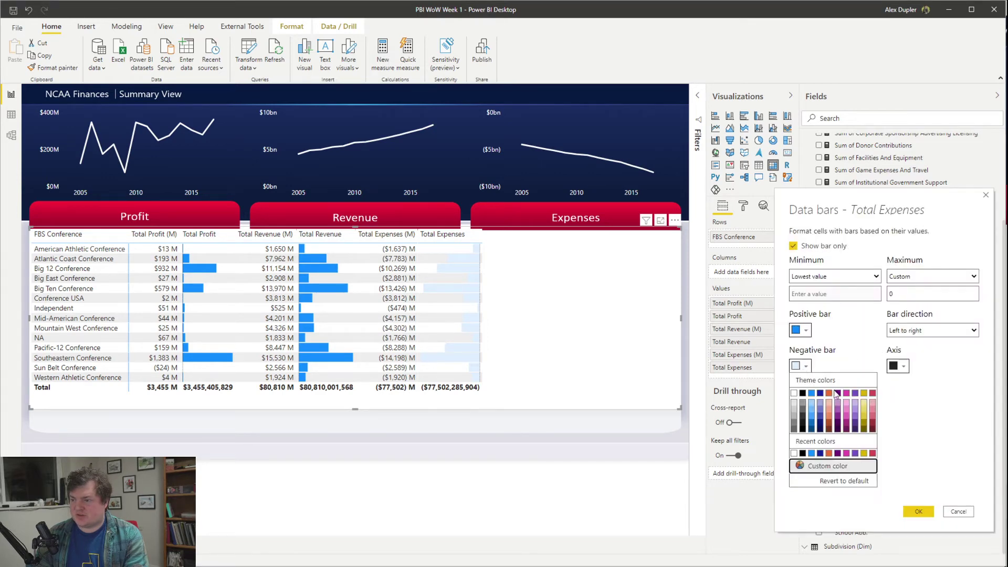
left_click(871, 393)
left_click(916, 511)
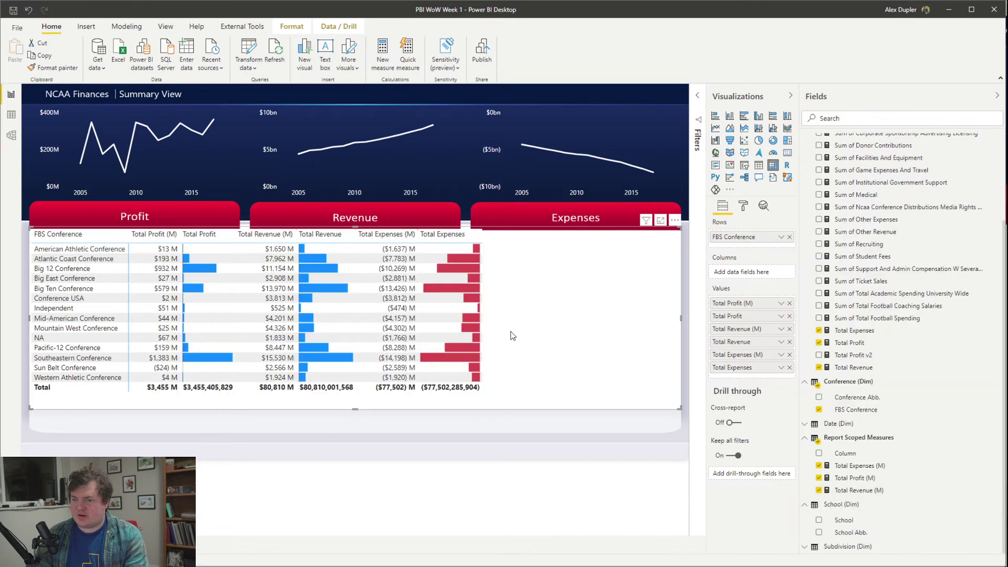
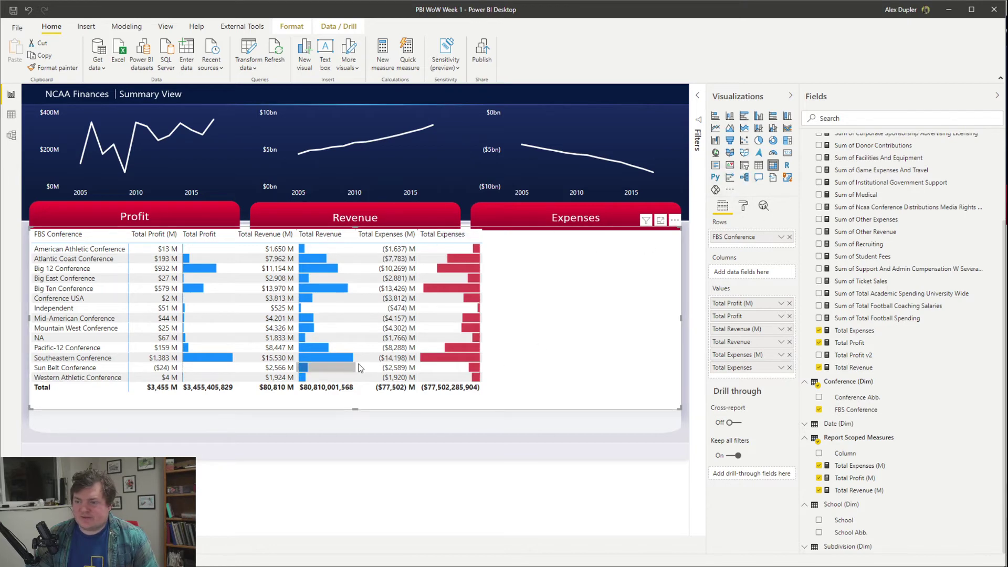
Step: Set the matrix grid's row padding to 3, extend the matrix downward to fit every conference row, and narrow it slightly from its left edge
left_click(743, 206)
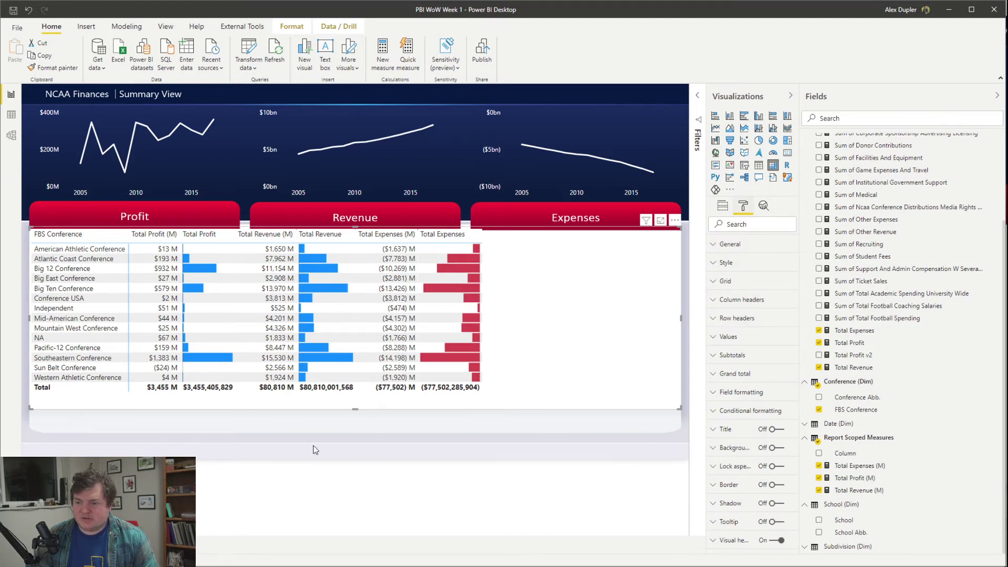
left_click(767, 279)
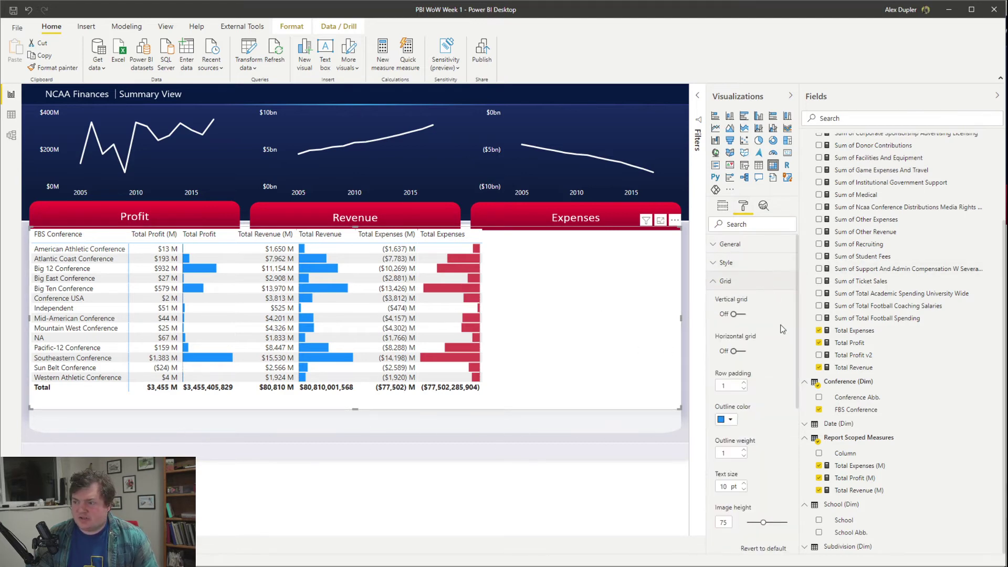
left_click(743, 383)
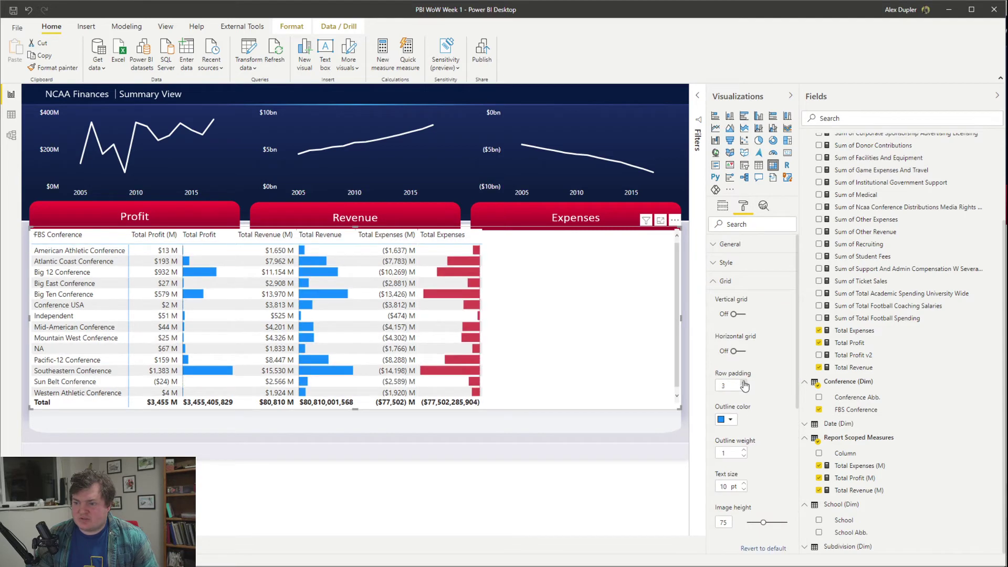
left_click(743, 383)
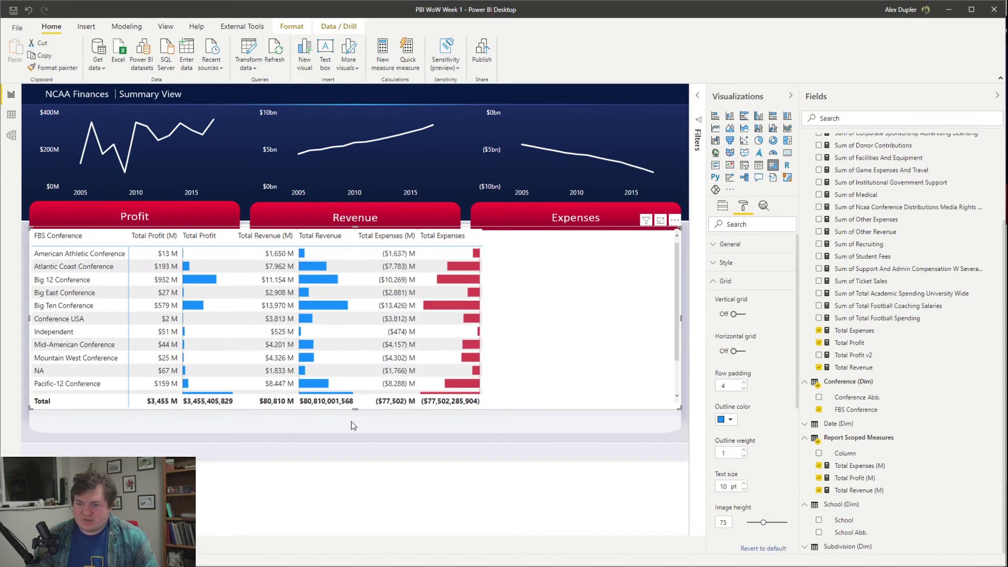
left_click_drag(355, 410, 382, 433)
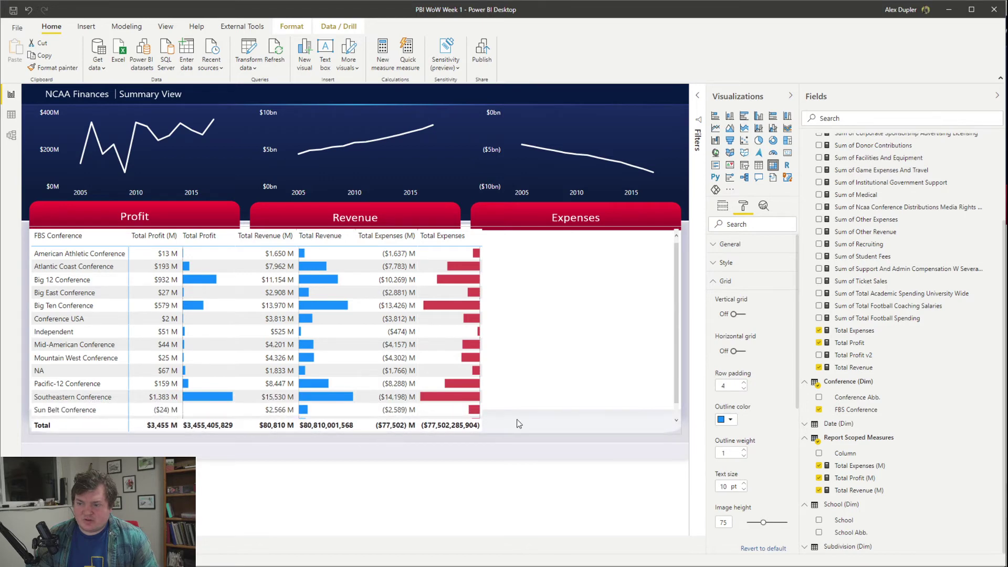
left_click(743, 389)
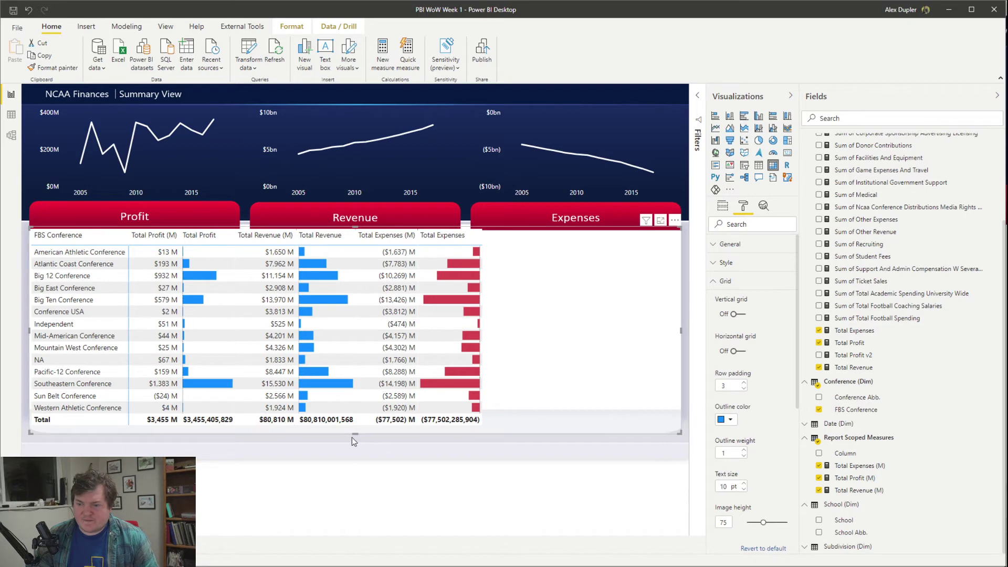
left_click_drag(356, 434, 357, 439)
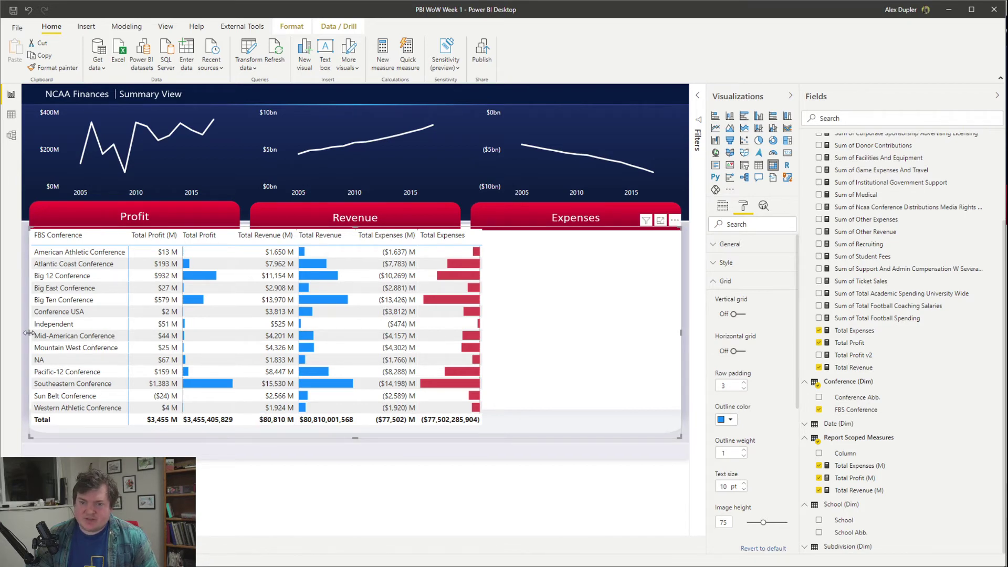
left_click_drag(28, 332, 32, 332)
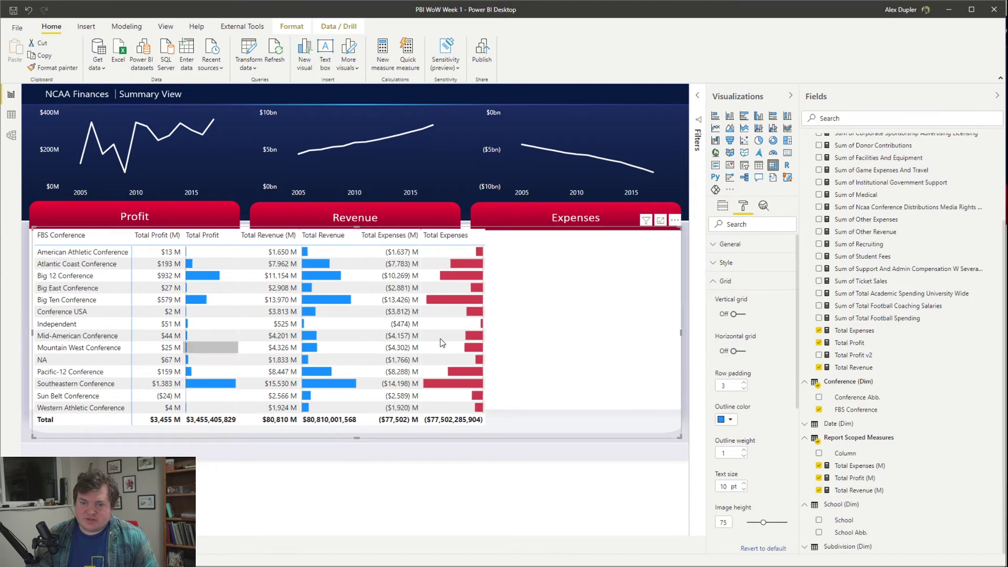
left_click(743, 281)
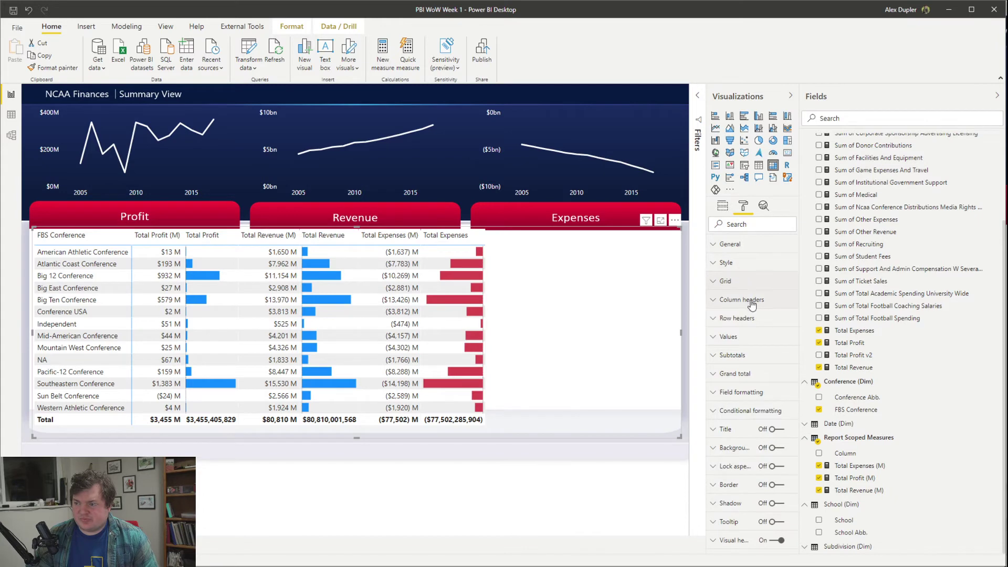
left_click(756, 320)
left_click(755, 321)
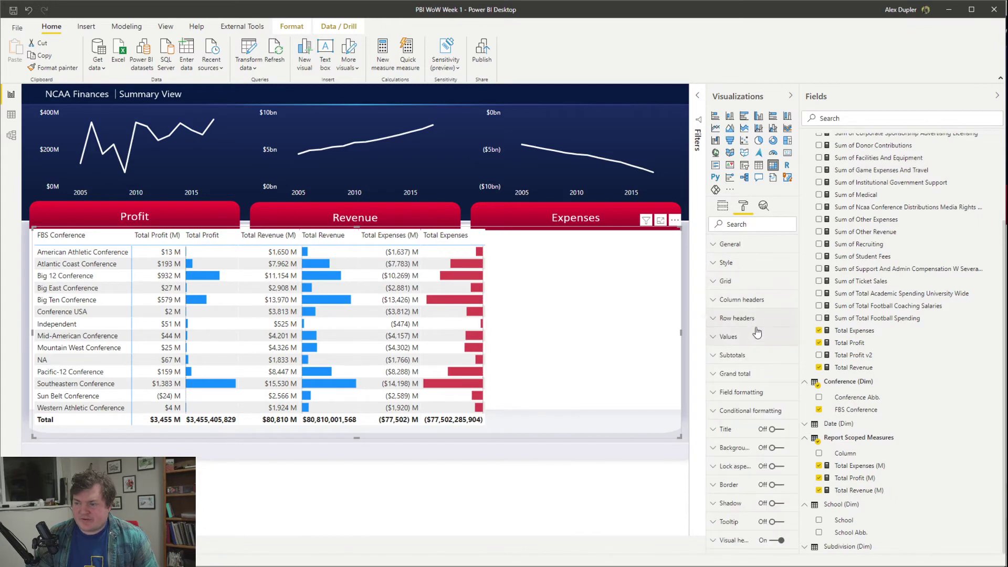
left_click(756, 327)
scroll(772, 348, "down", 3)
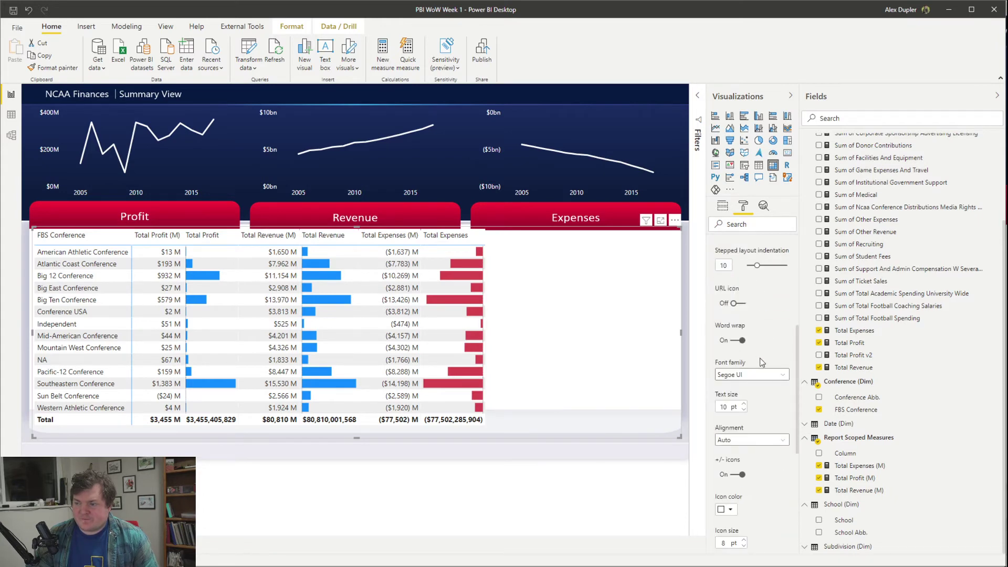
scroll(755, 336, "up", 3)
left_click(751, 319)
Step: Try white as the alternate background color of the matrix values and revert it to the default
left_click(756, 336)
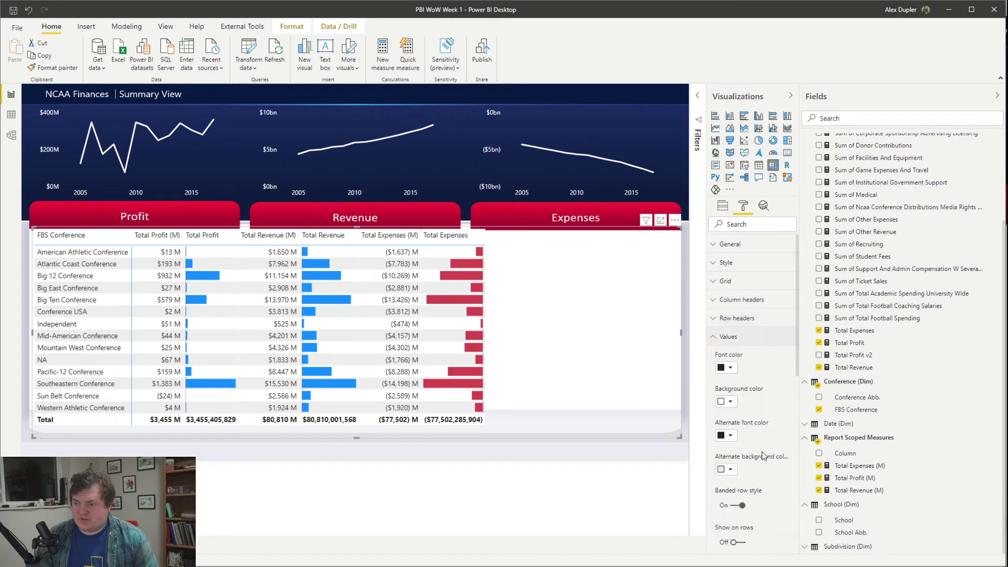
left_click(730, 471)
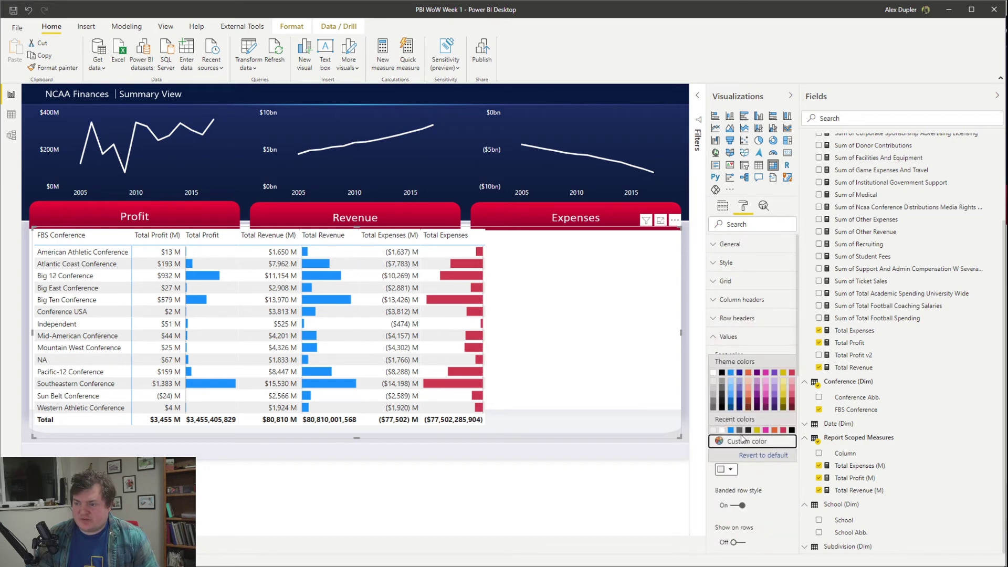
left_click(761, 453)
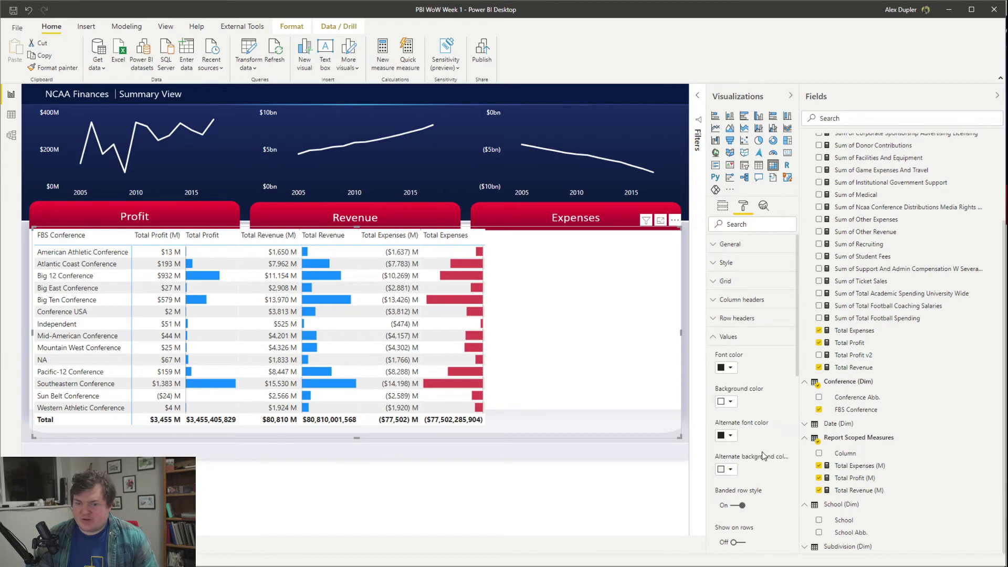
left_click(729, 470)
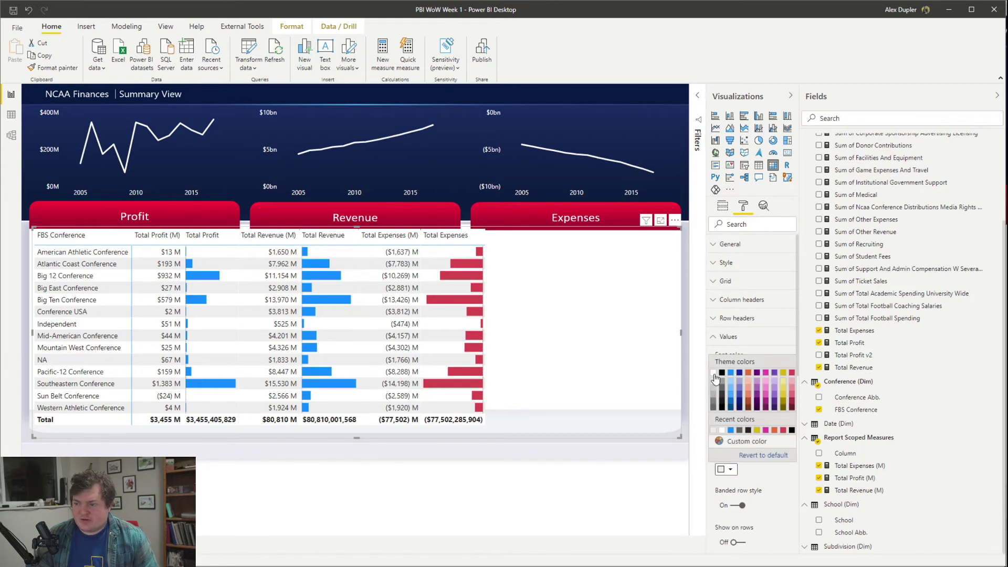
left_click(714, 375)
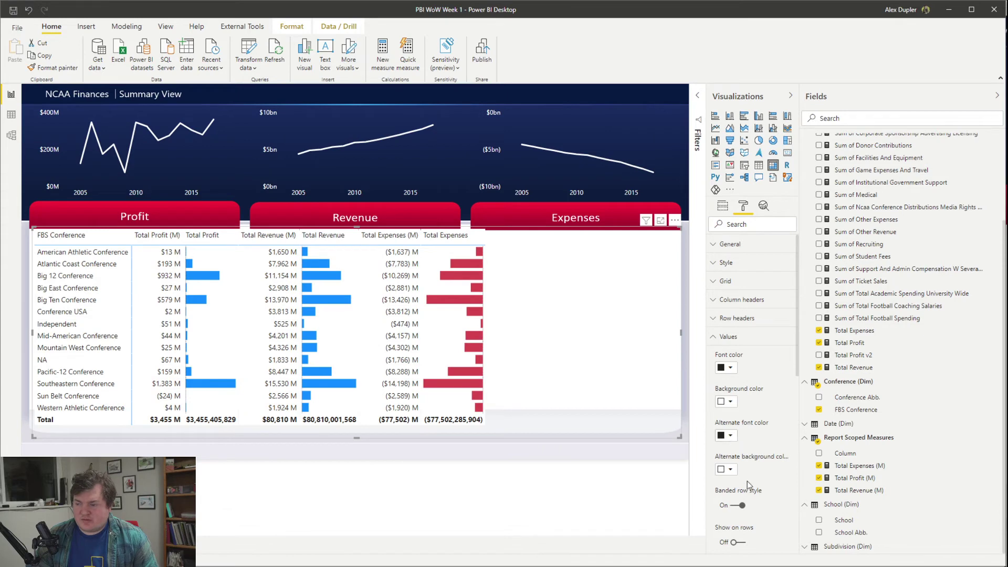
left_click(729, 471)
left_click(756, 456)
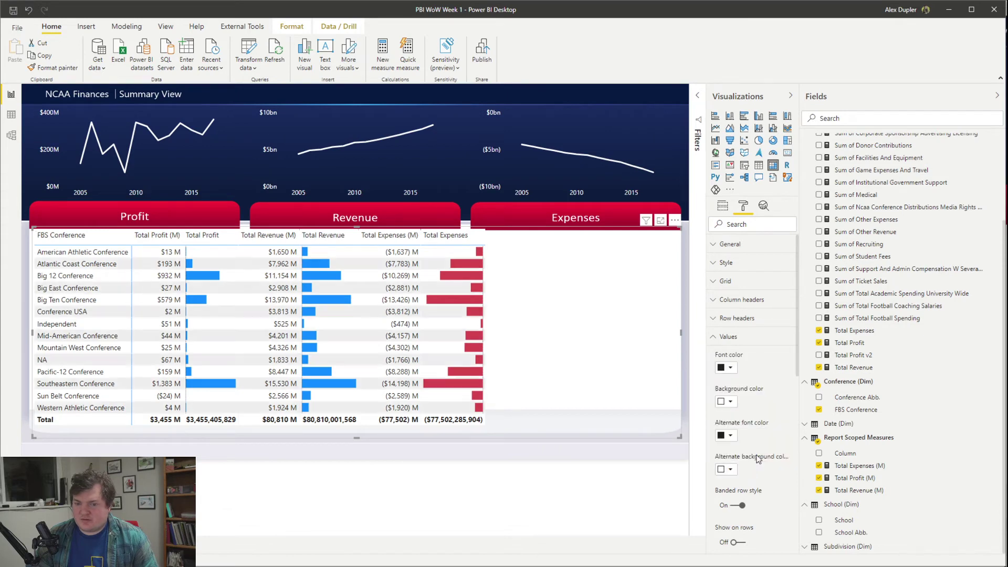
Step: Set the background color of the matrix values to white and turn off the banded row style
left_click(731, 402)
left_click(760, 509)
left_click(727, 402)
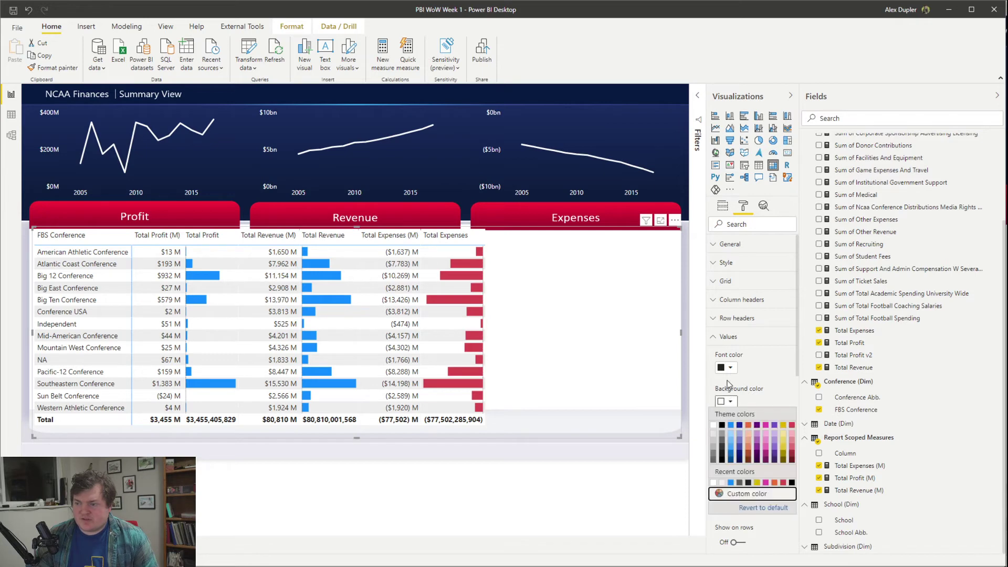
left_click(713, 426)
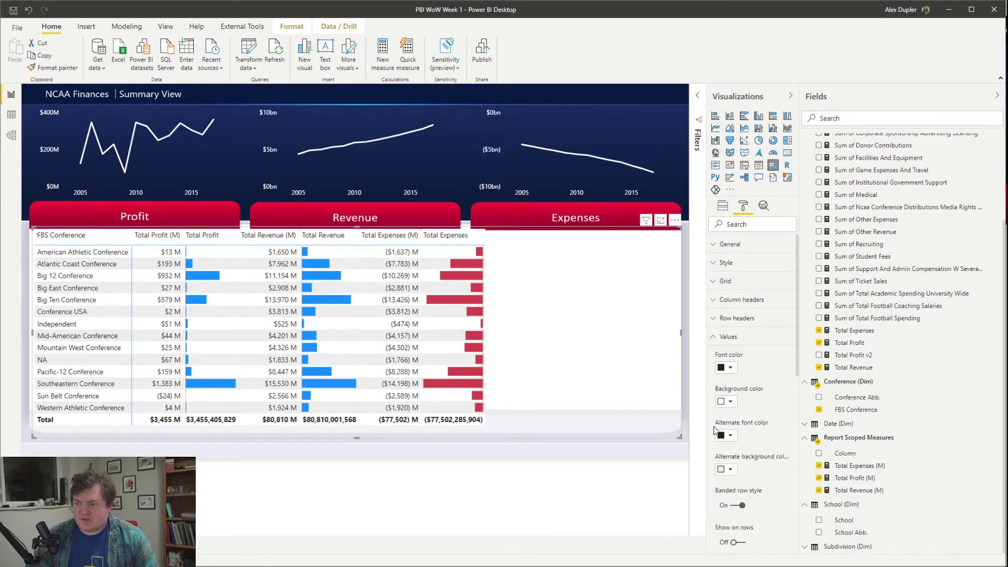
left_click(738, 402)
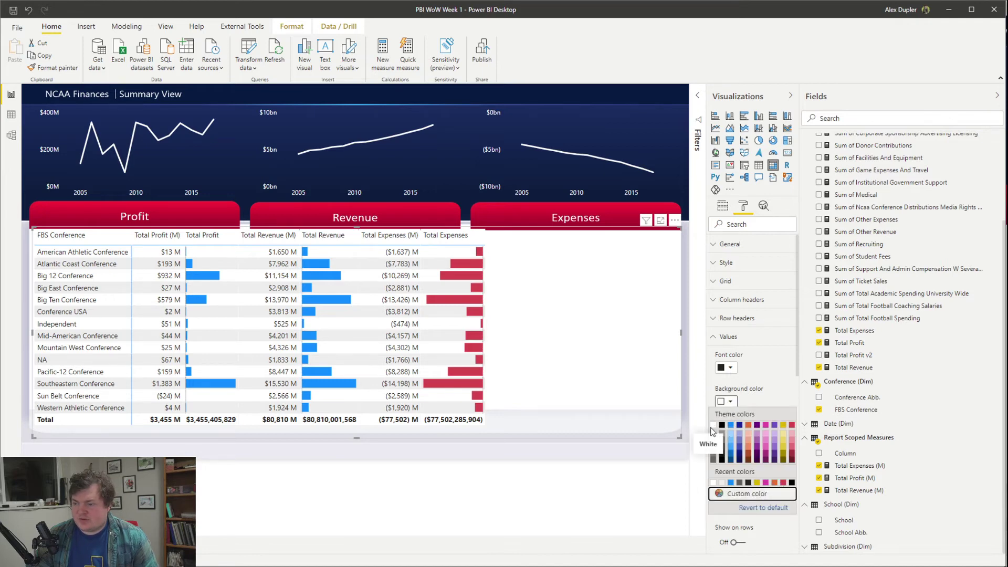
left_click(713, 483)
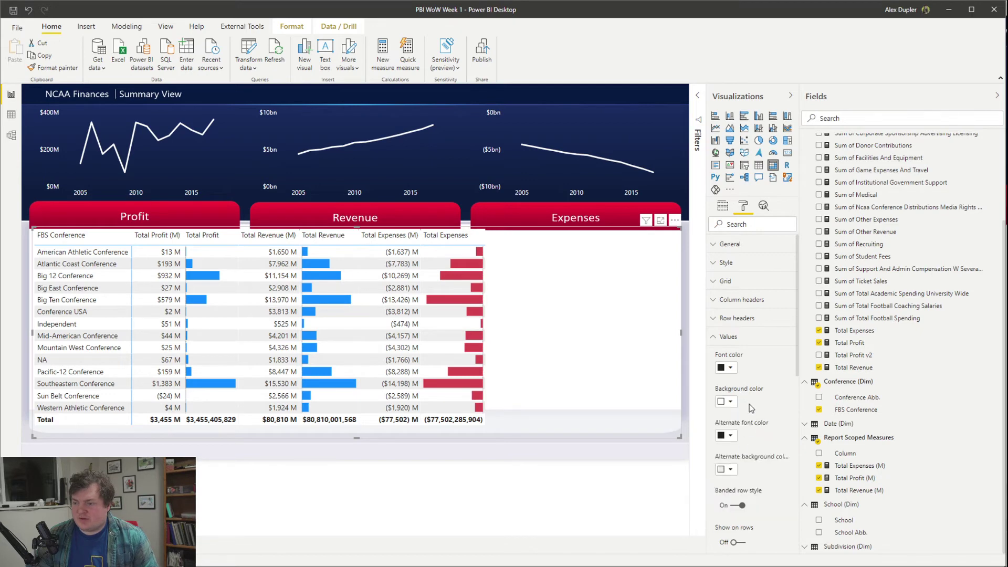
left_click(739, 507)
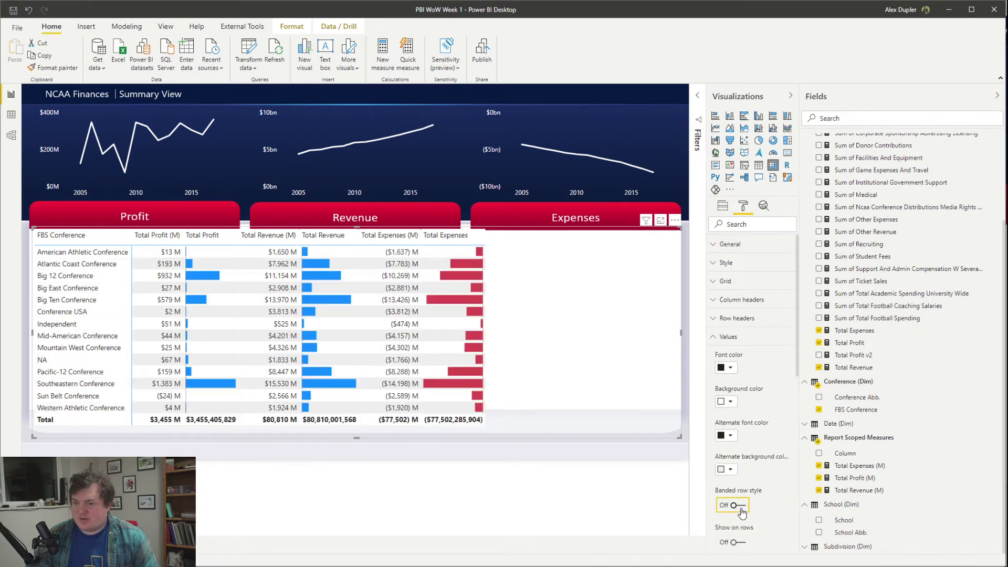
scroll(751, 374, "down", 4)
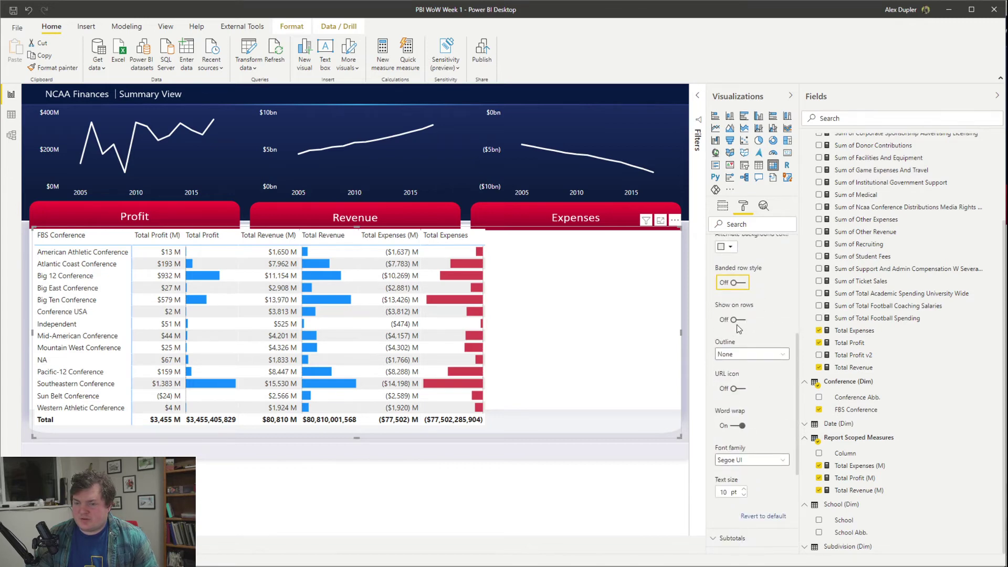
scroll(751, 341, "up", 4)
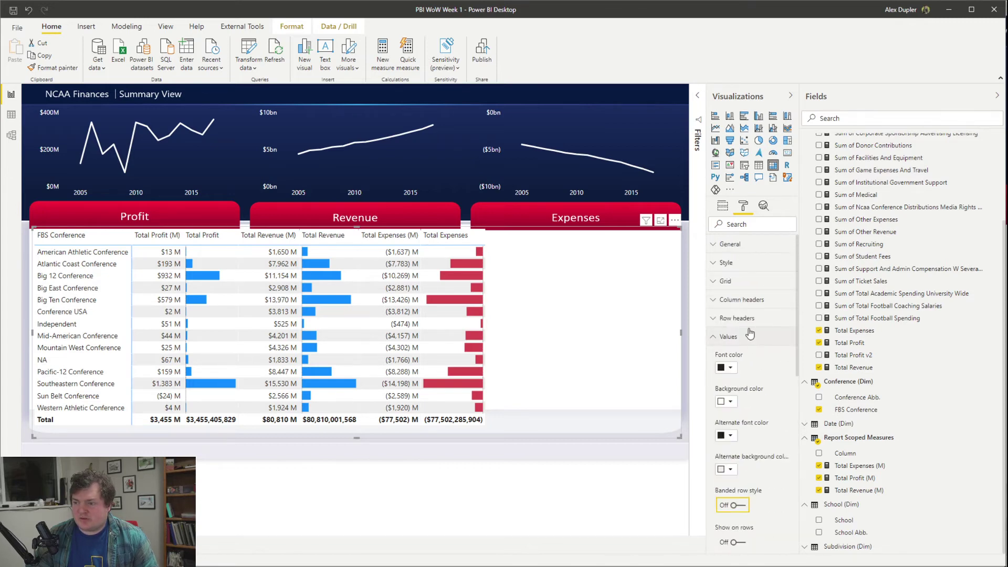
Step: Try the Minimal style on the matrix, switch it to None, and shorten the matrix to end just below the Total row
left_click(750, 300)
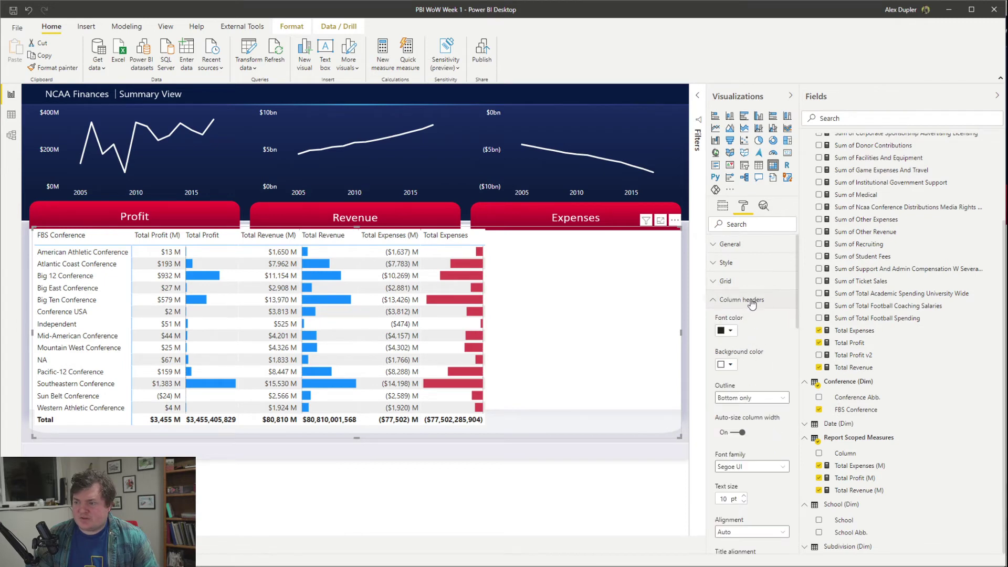
left_click(750, 264)
left_click(758, 294)
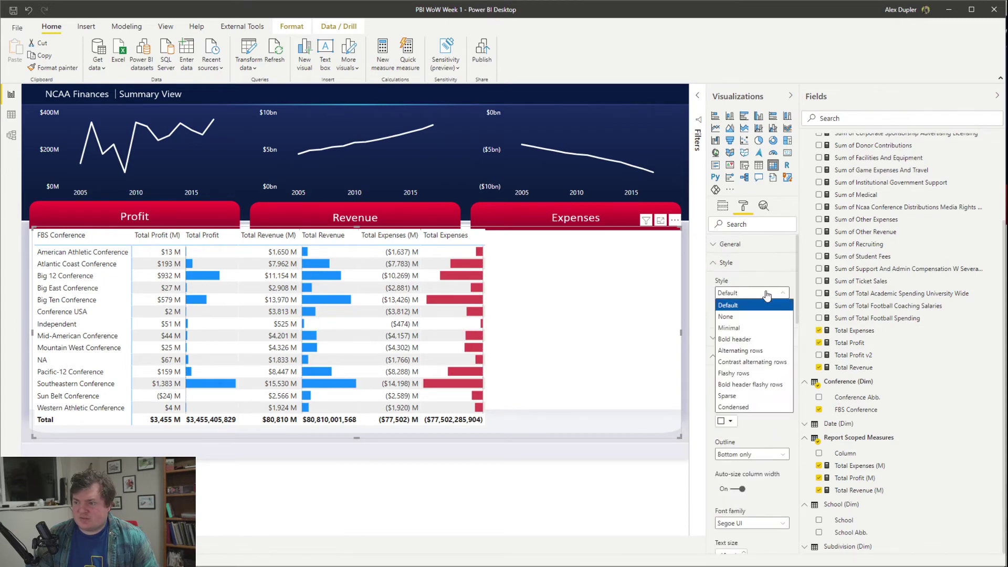
left_click(757, 329)
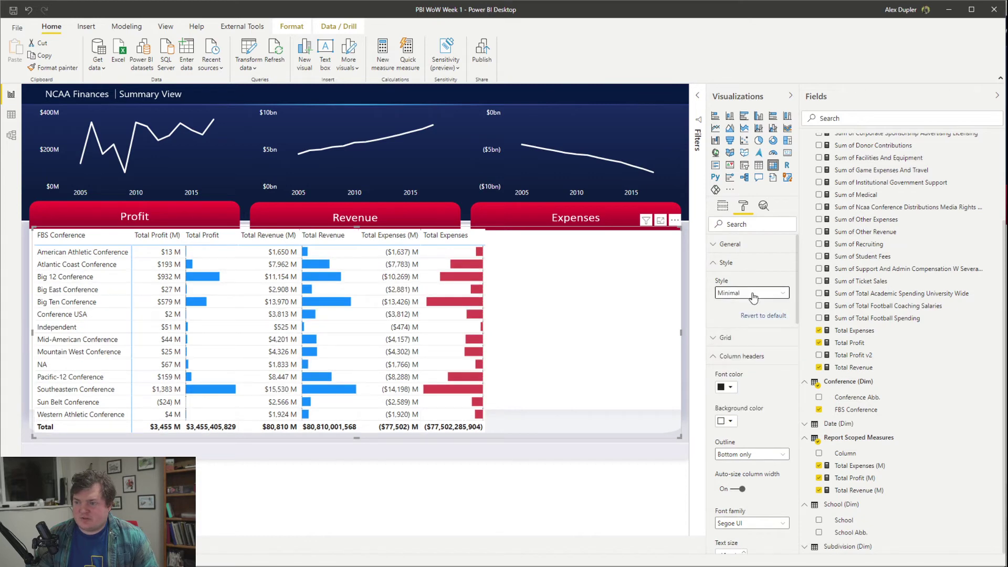
left_click(753, 292)
left_click(750, 317)
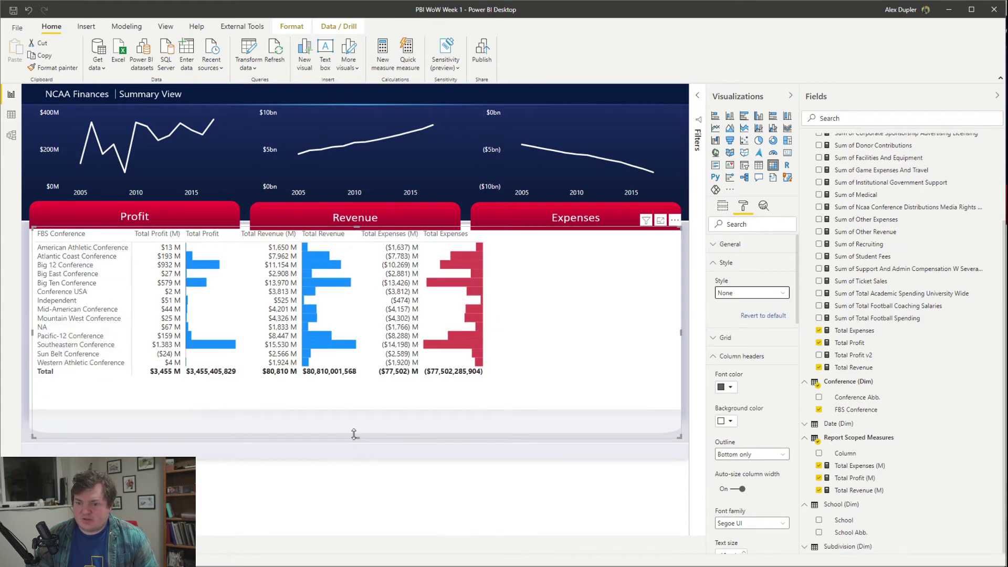
left_click_drag(355, 435, 360, 402)
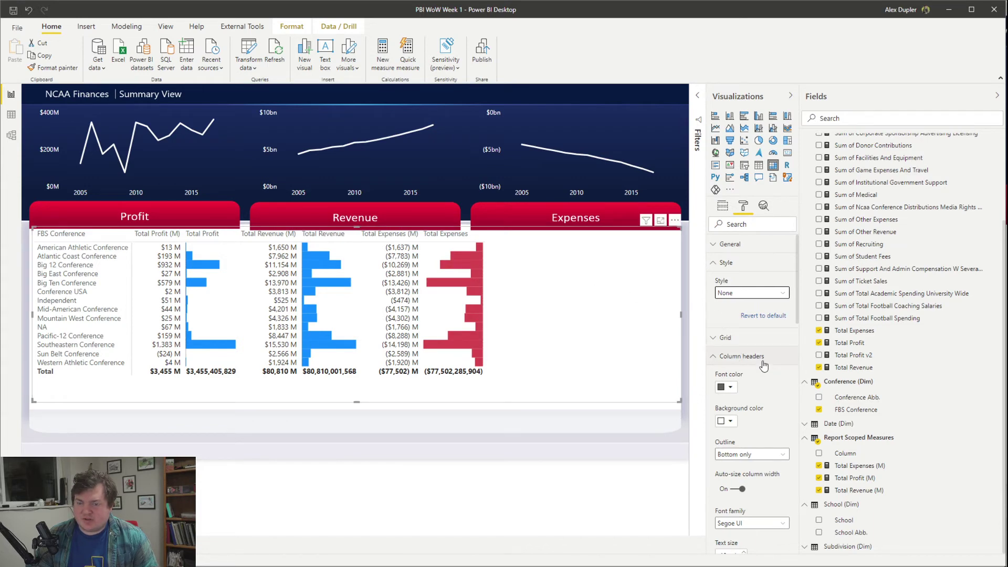
Step: Turn off auto-size column width in the matrix's column header formatting
left_click(745, 269)
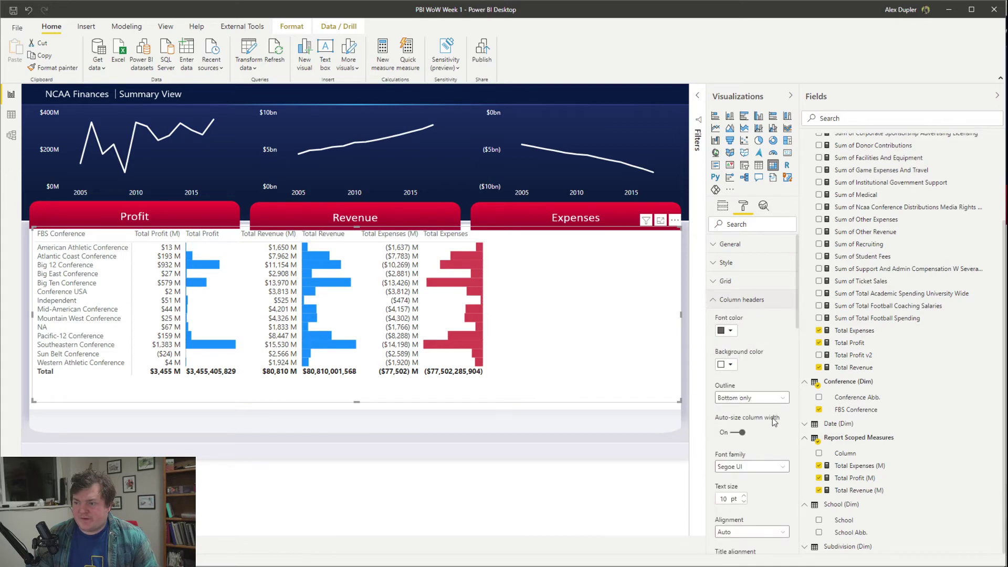
left_click(741, 432)
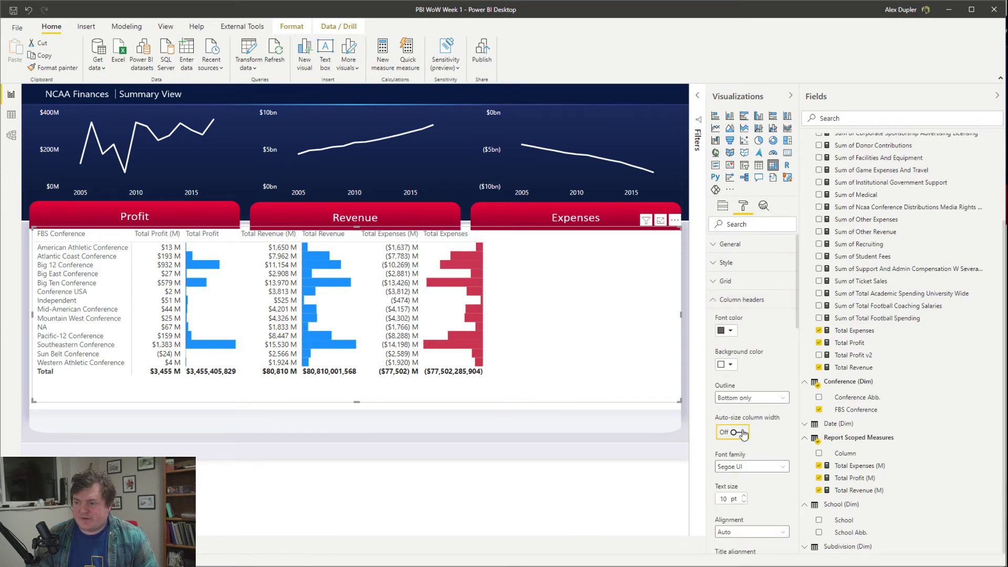
left_click(745, 299)
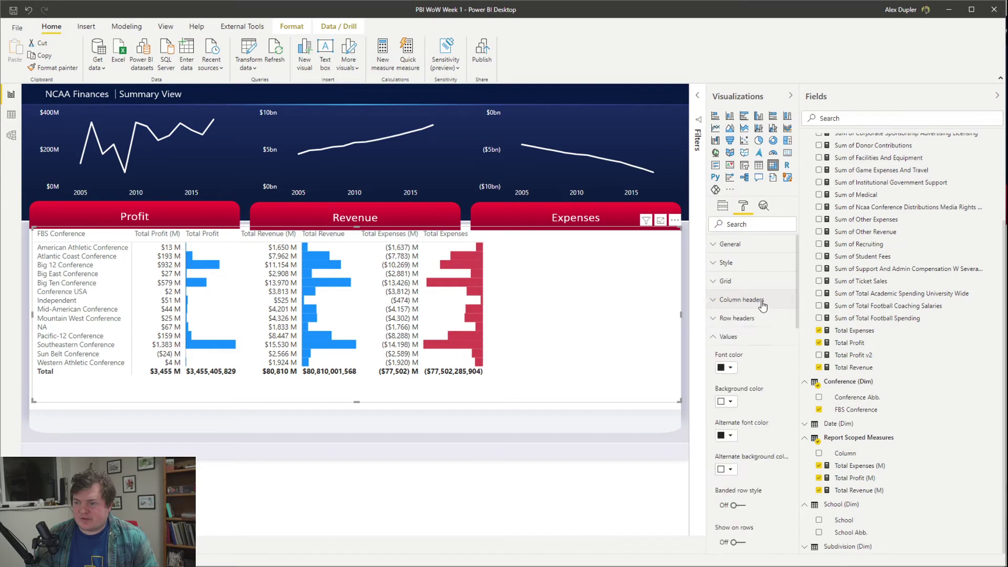
scroll(770, 379, "down", 4)
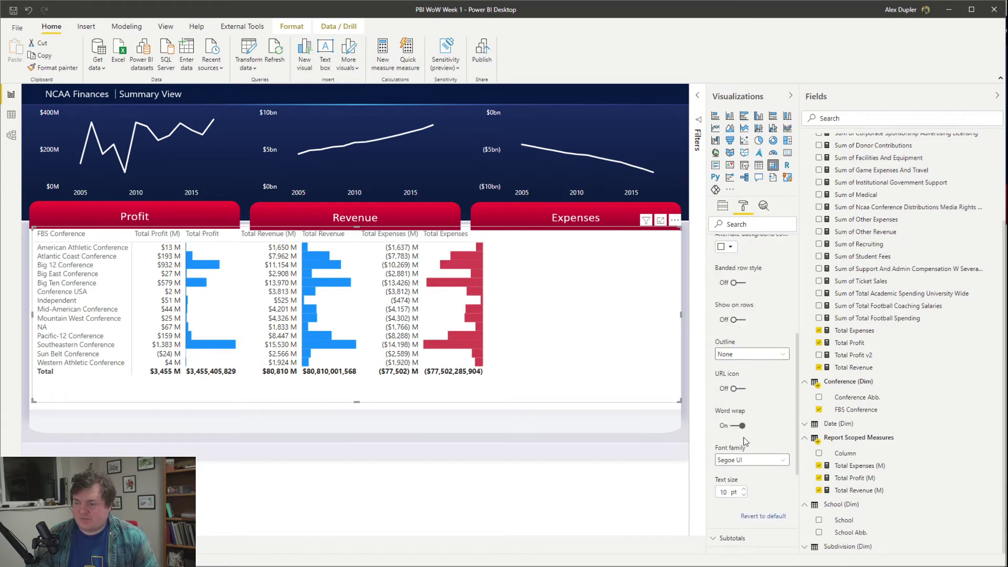
left_click(742, 360)
left_click(742, 367)
scroll(744, 369, "up", 5)
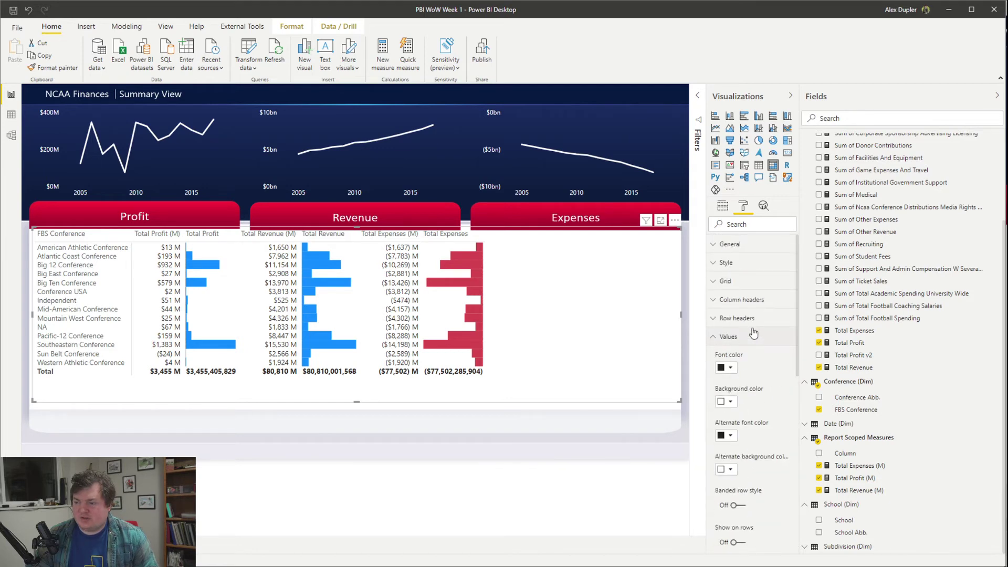
Step: Set the outline of the matrix's row headers to None
left_click(753, 335)
left_click(762, 300)
left_click(762, 300)
left_click(740, 318)
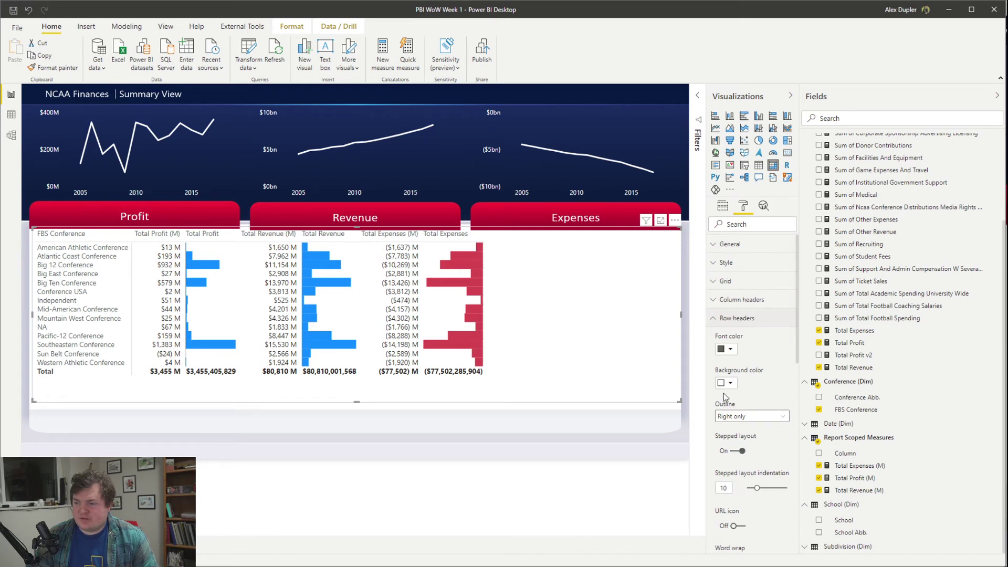
scroll(769, 471, "down", 4)
scroll(751, 362, "down", 4)
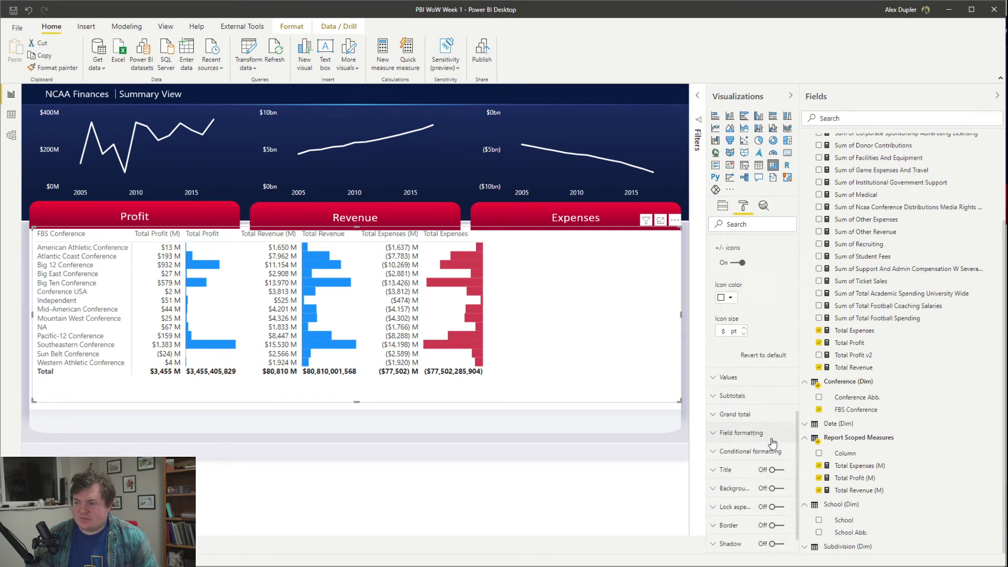
scroll(755, 365, "up", 8)
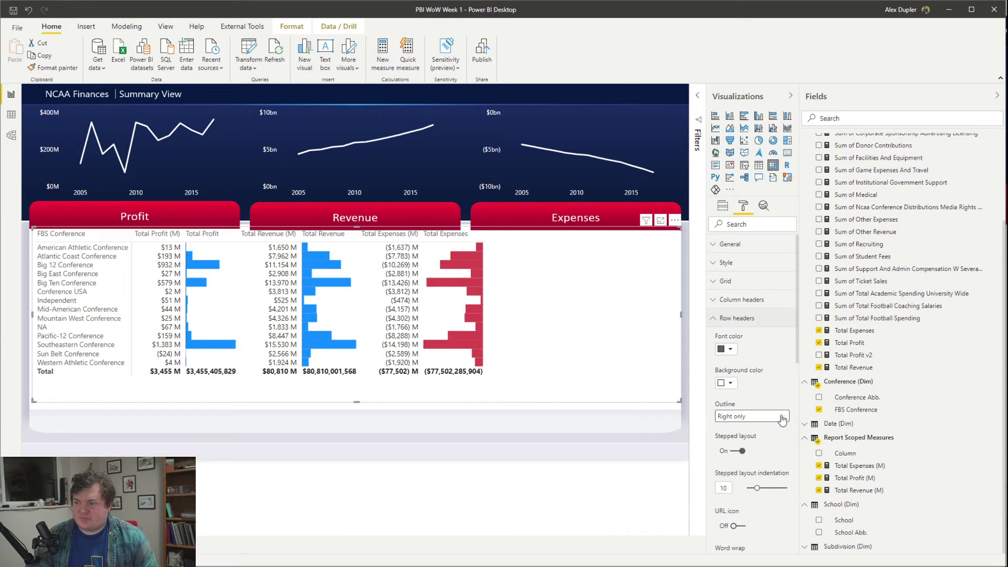
scroll(766, 389, "down", 5)
scroll(761, 367, "up", 5)
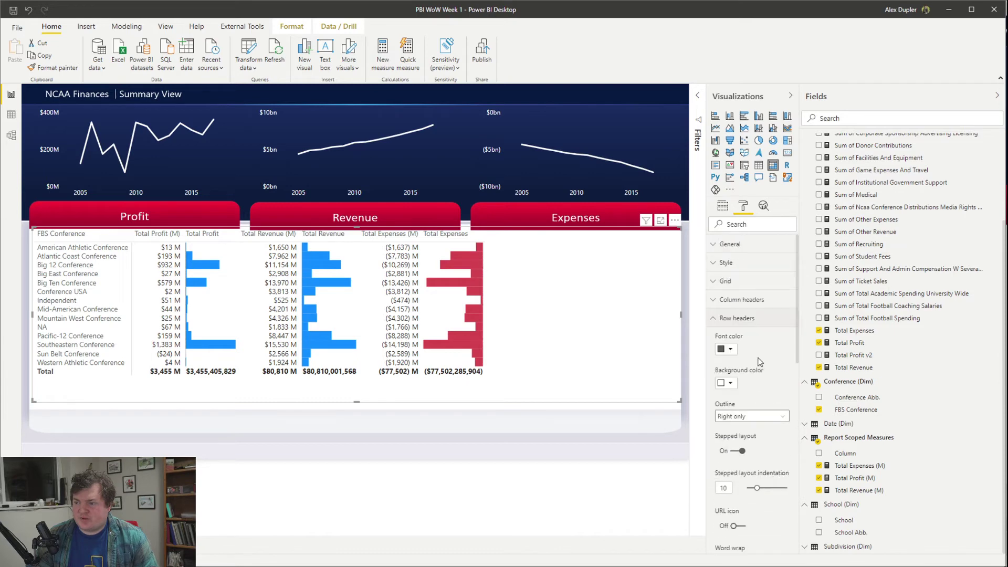
left_click(756, 416)
left_click(739, 425)
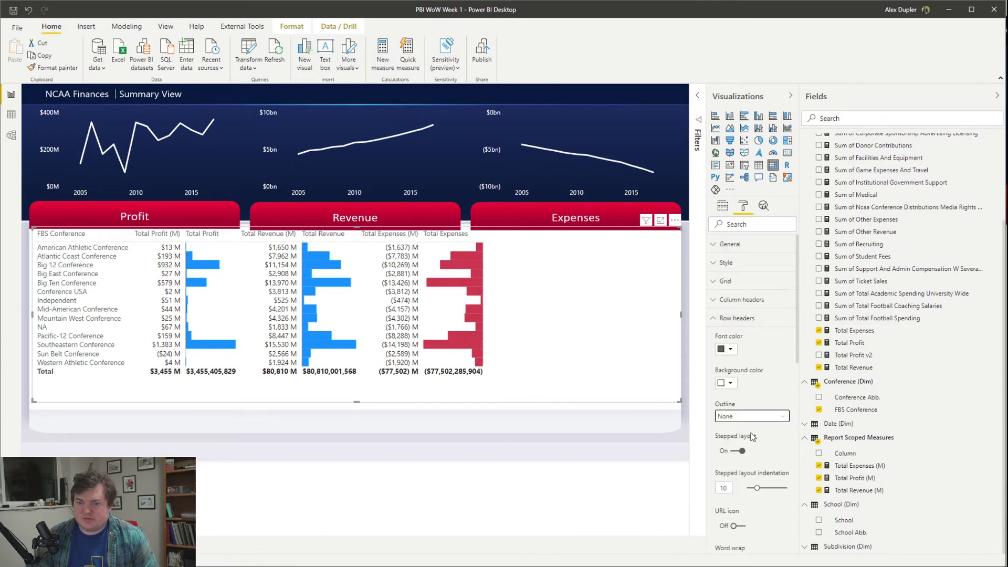
left_click(739, 318)
Step: Increase the text size of the matrix values to 12 pt
left_click(737, 280)
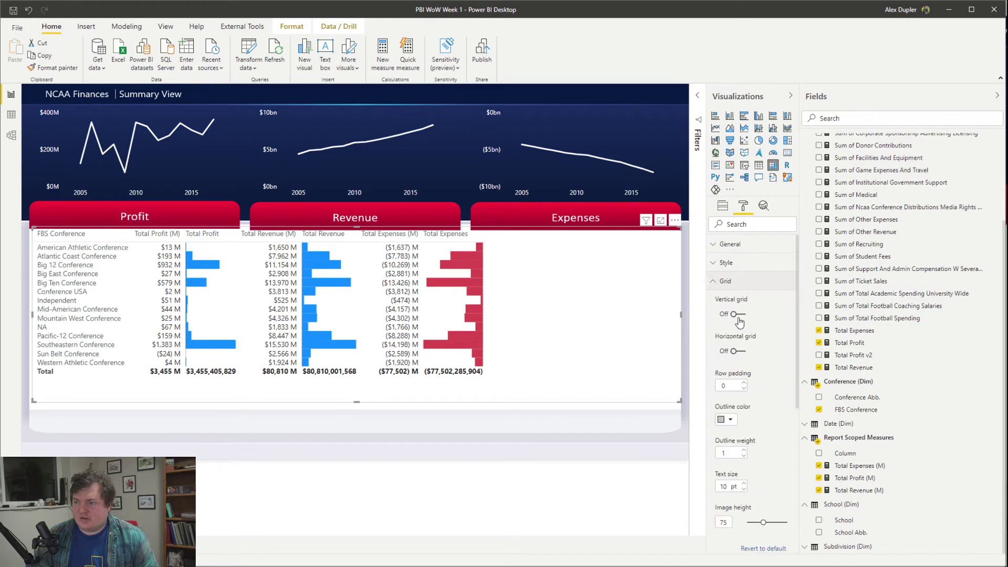
left_click(741, 286)
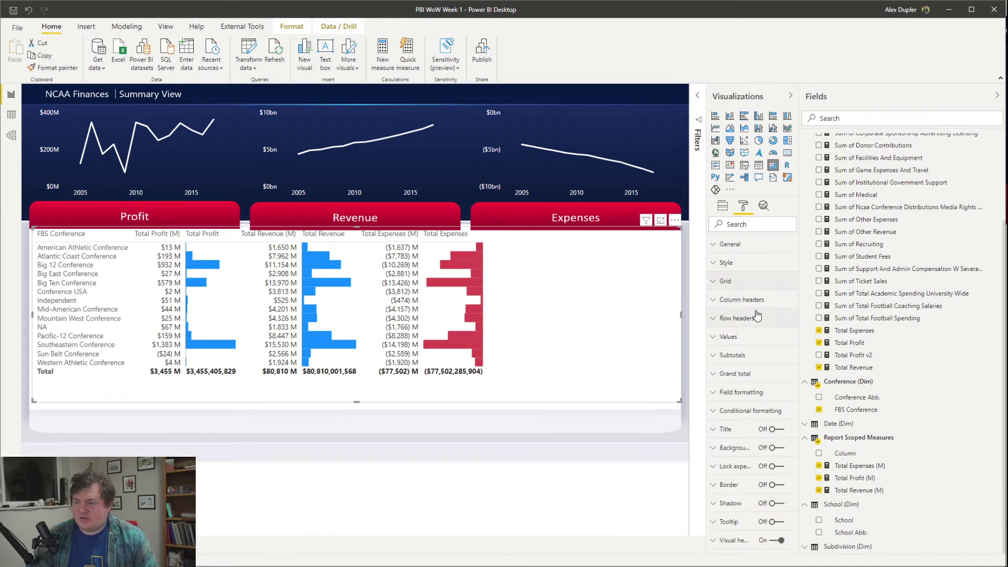
left_click(739, 338)
scroll(749, 432, "down", 5)
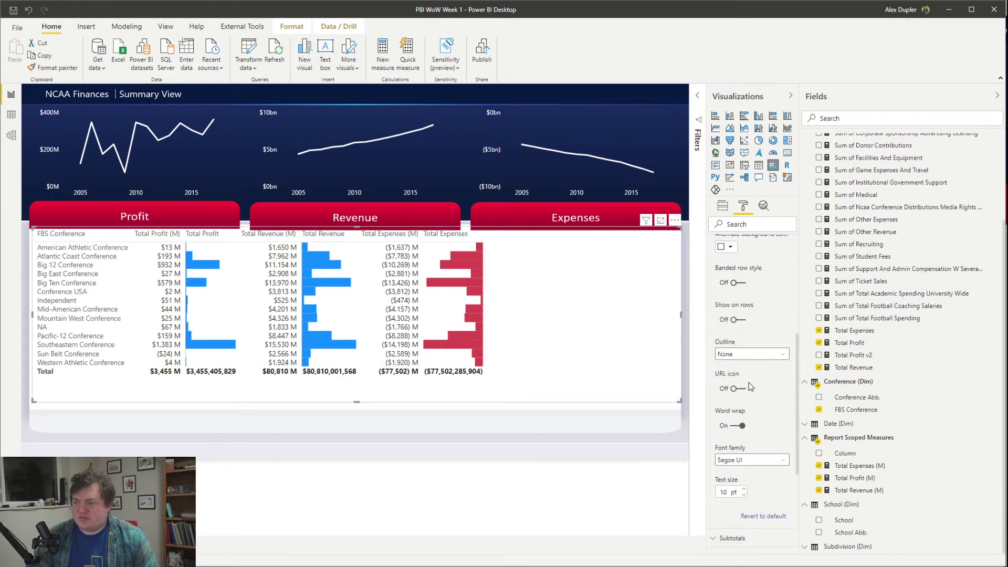
left_click(743, 489)
left_click(743, 489)
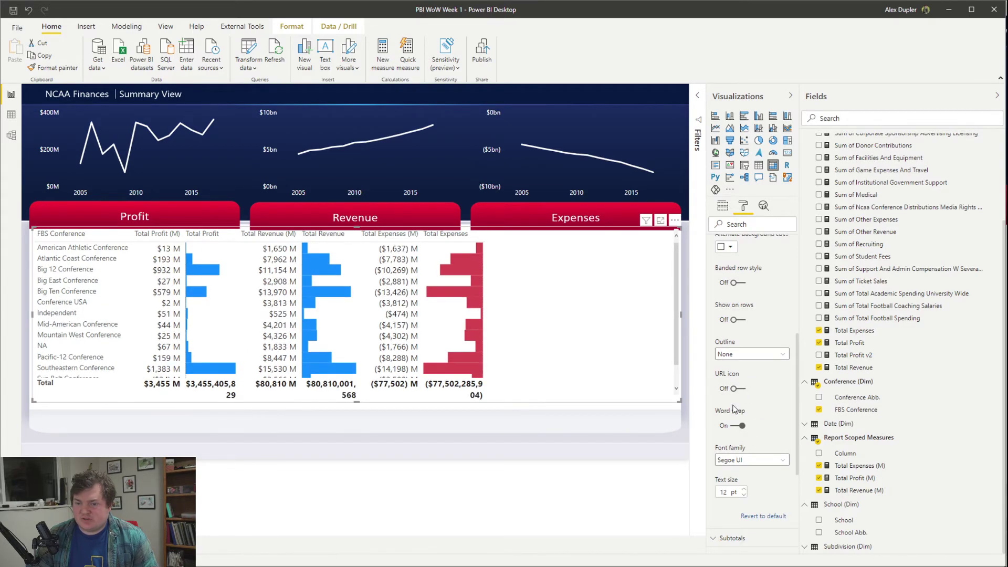
scroll(733, 408, "up", 5)
left_click(739, 341)
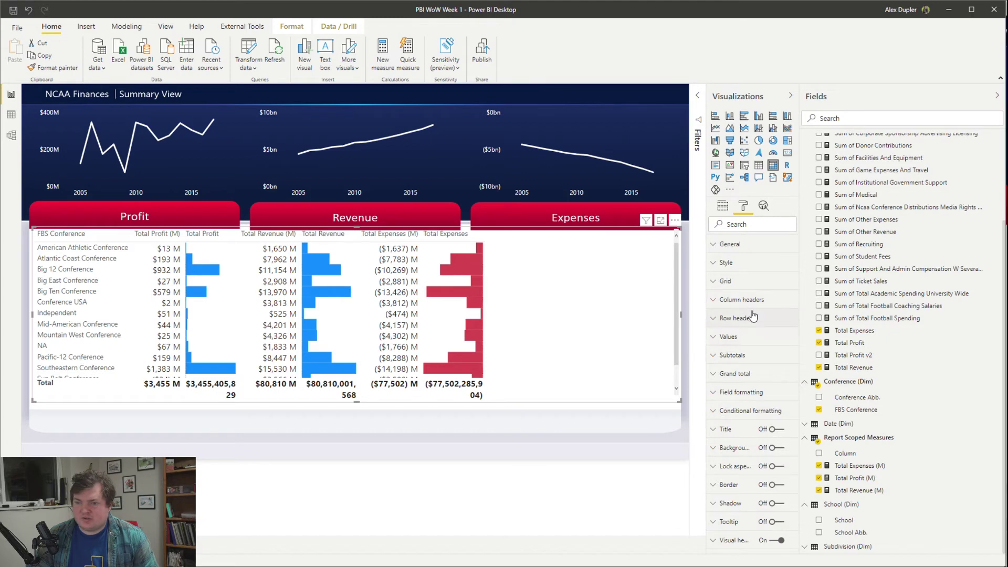
Step: Increase the text size of the matrix's row headers to 12 pt
left_click(753, 314)
scroll(741, 510, "down", 5)
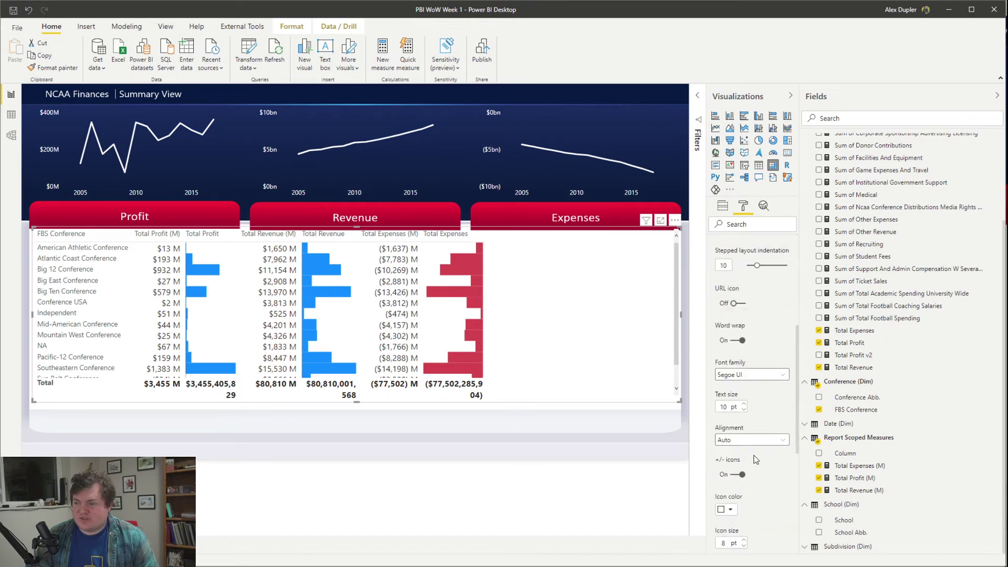
left_click(743, 405)
left_click(744, 405)
scroll(767, 367, "up", 5)
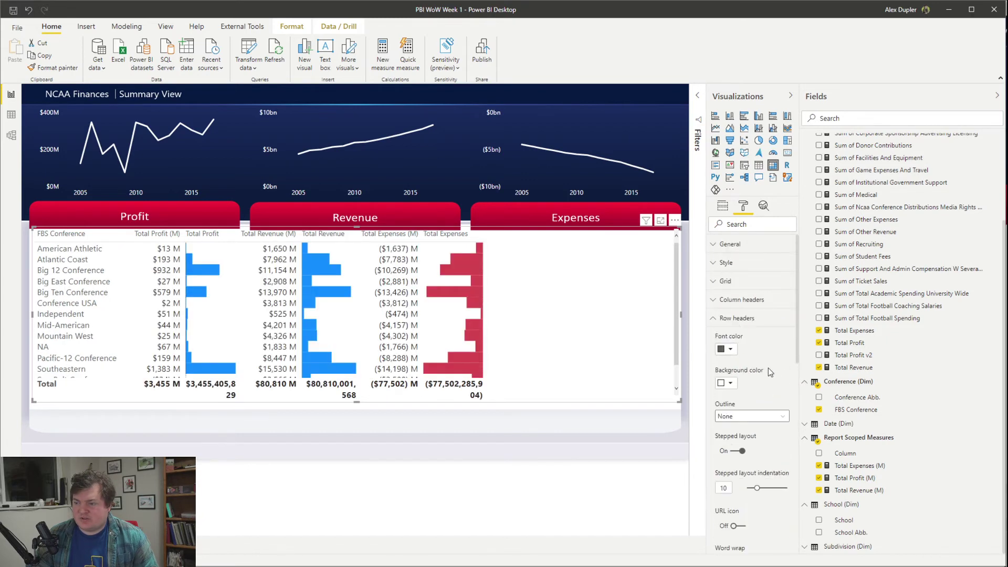
left_click(756, 315)
scroll(769, 392, "down", 3)
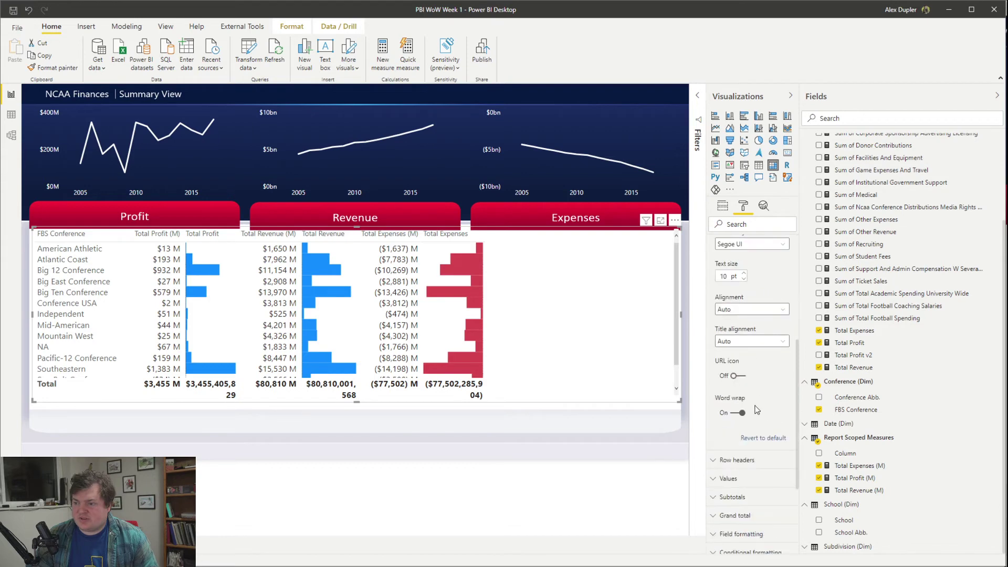
scroll(770, 392, "up", 3)
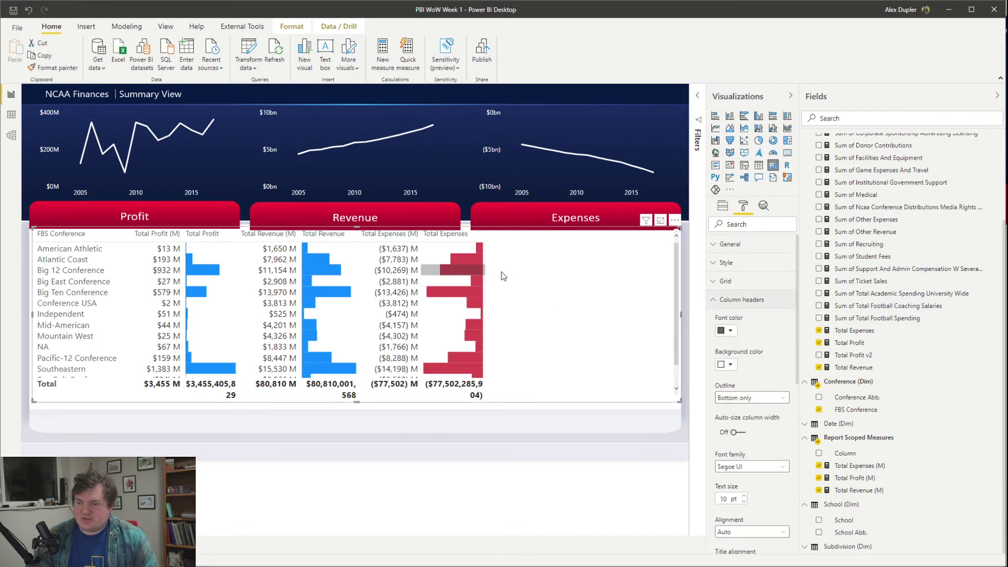
left_click(722, 205)
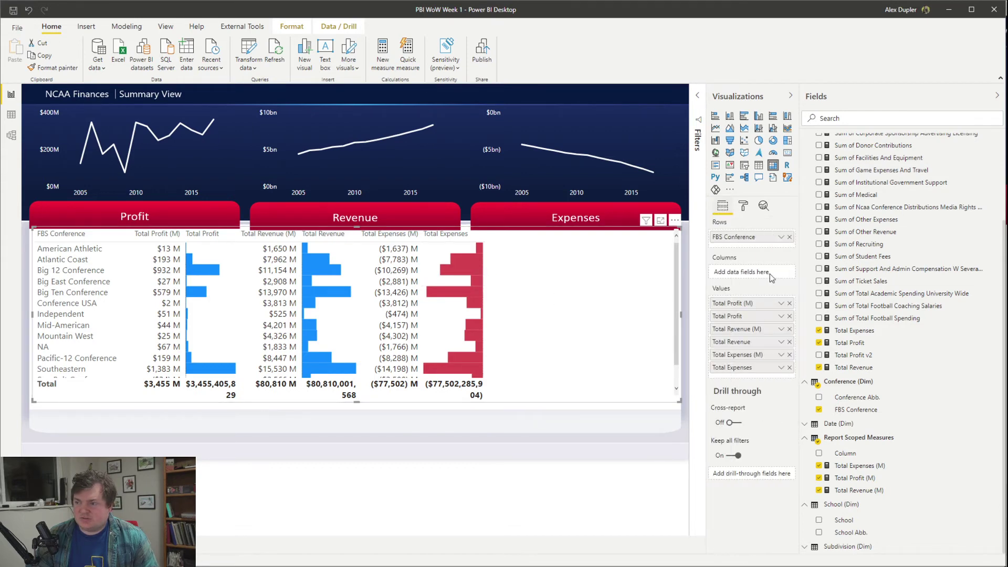
left_click(781, 304)
left_click(816, 328)
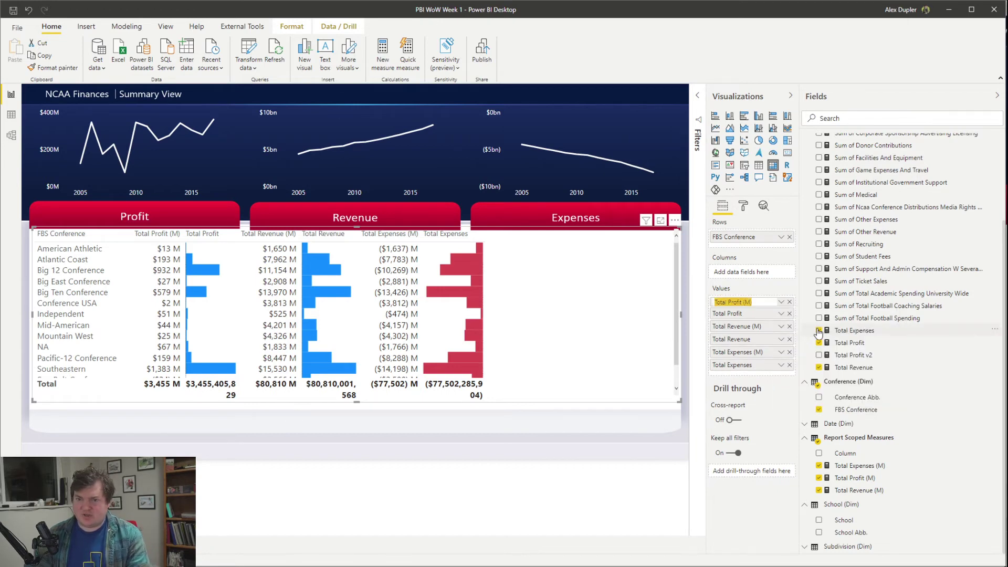
left_click(766, 259)
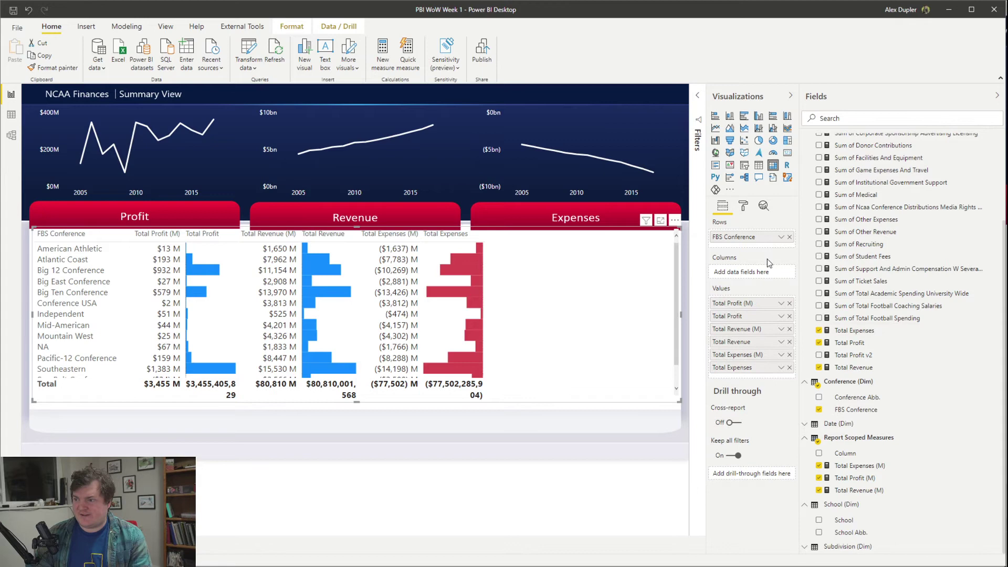
Step: Set the font color of the matrix's column headers to white and their outline to None
left_click(744, 207)
left_click(765, 301)
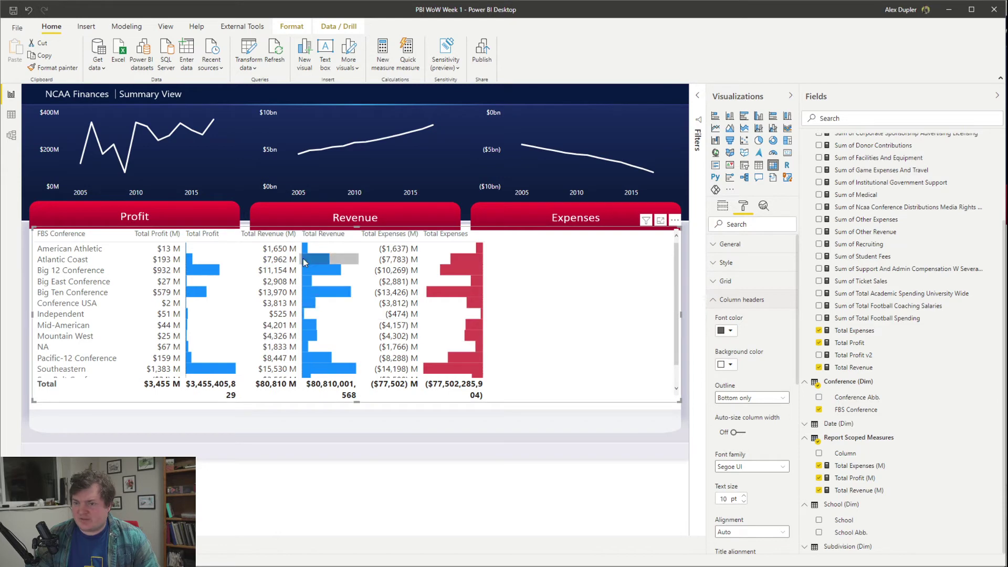
left_click(730, 330)
left_click(712, 355)
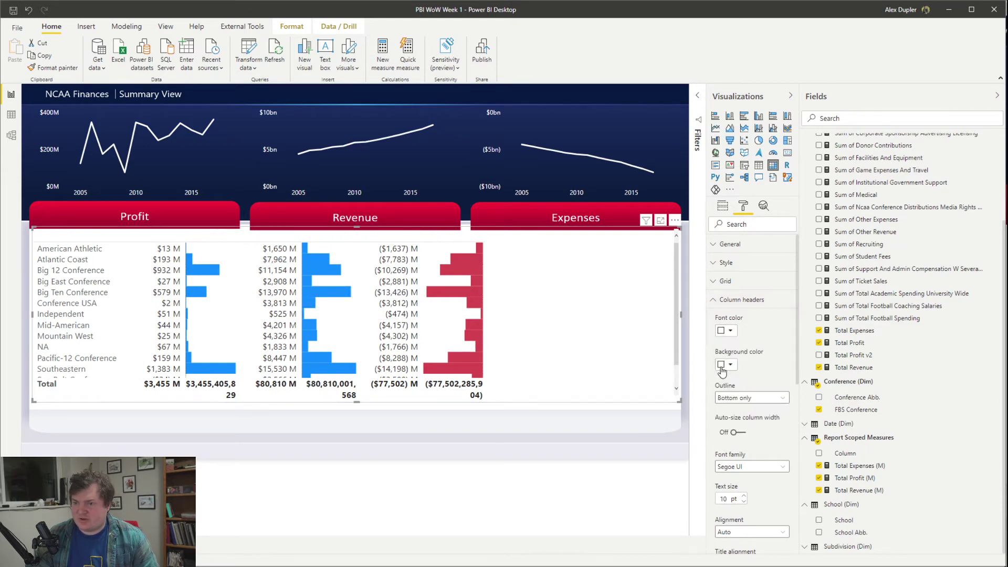
left_click(760, 399)
left_click(727, 410)
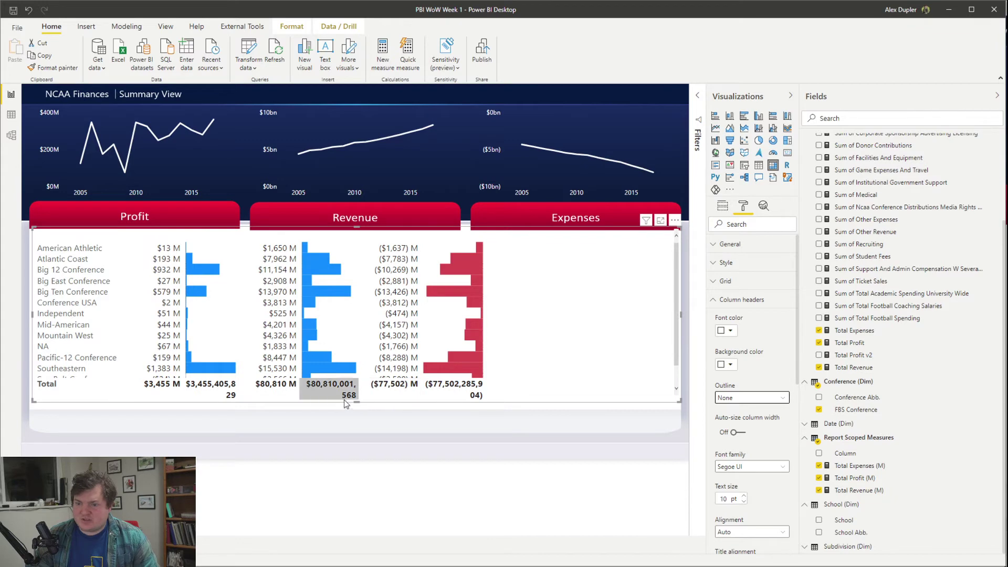
Step: Extend the conference matrix downward into the page's light footer band and set its row padding to 1
left_click_drag(356, 402, 360, 423)
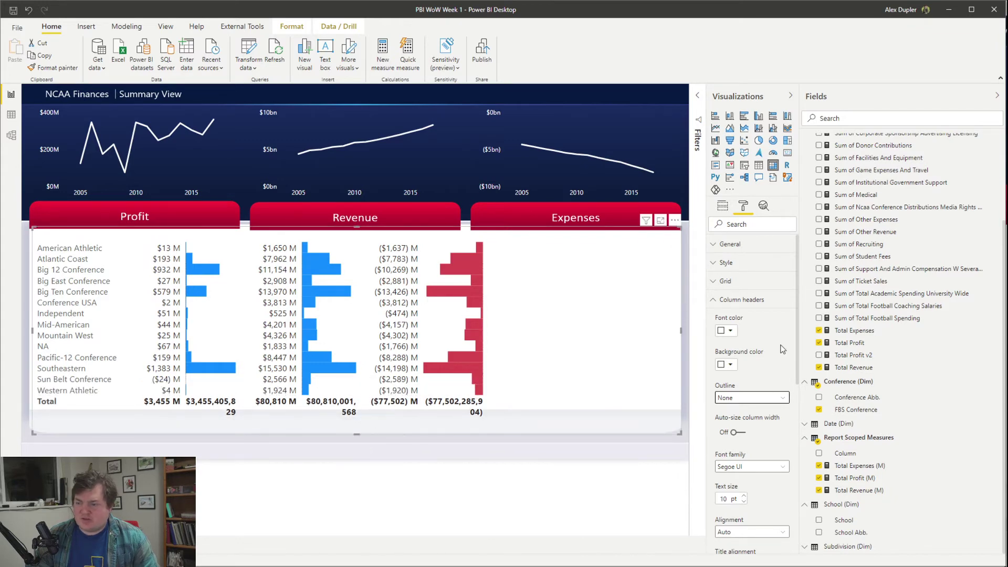
left_click(735, 280)
left_click(743, 383)
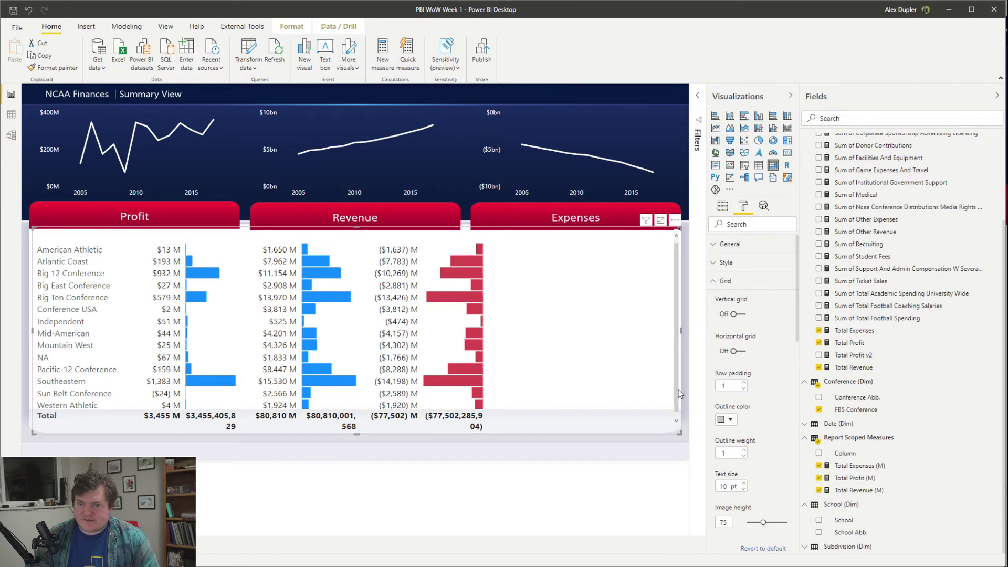
Step: Raise the matrix's upper edge slightly and widen both the profit amount column and the profit bar column
mouse_move(356, 227)
left_mouse_down()
mouse_move(355, 217)
mouse_move(356, 226)
left_mouse_up()
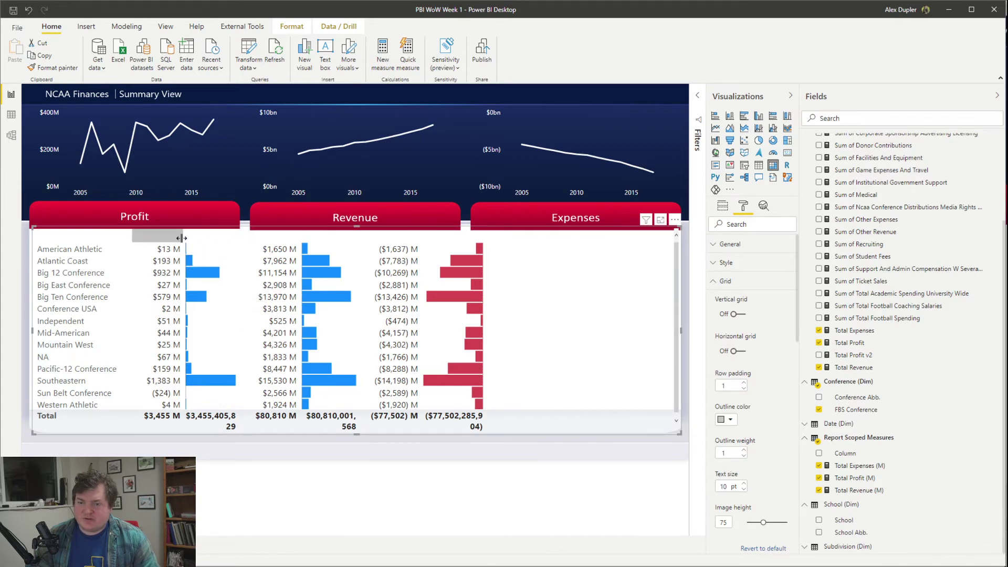
left_click_drag(181, 238, 196, 238)
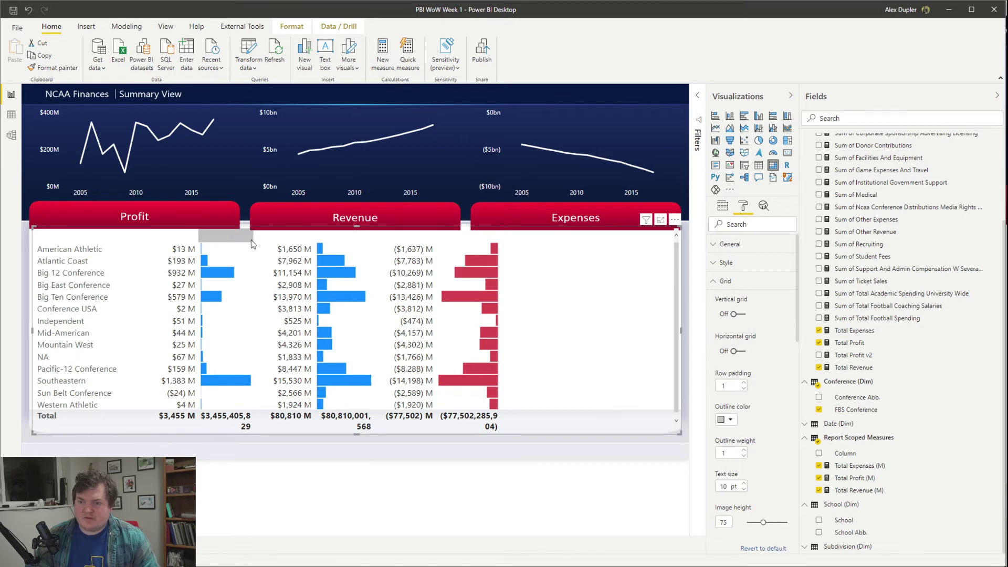
left_click_drag(251, 240, 288, 244)
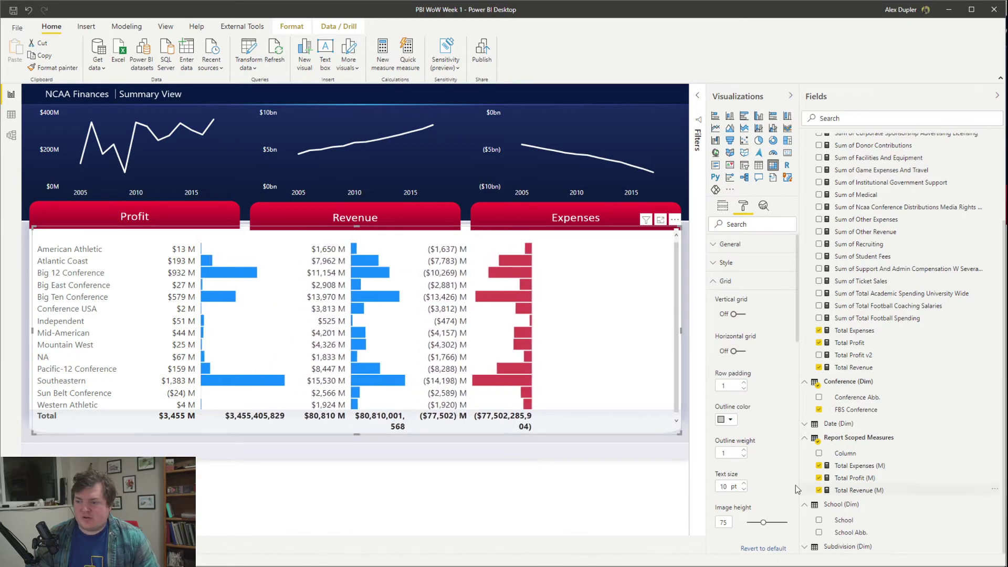
Step: Turn off row subtotals for the conference matrix
left_click(737, 283)
left_click(756, 299)
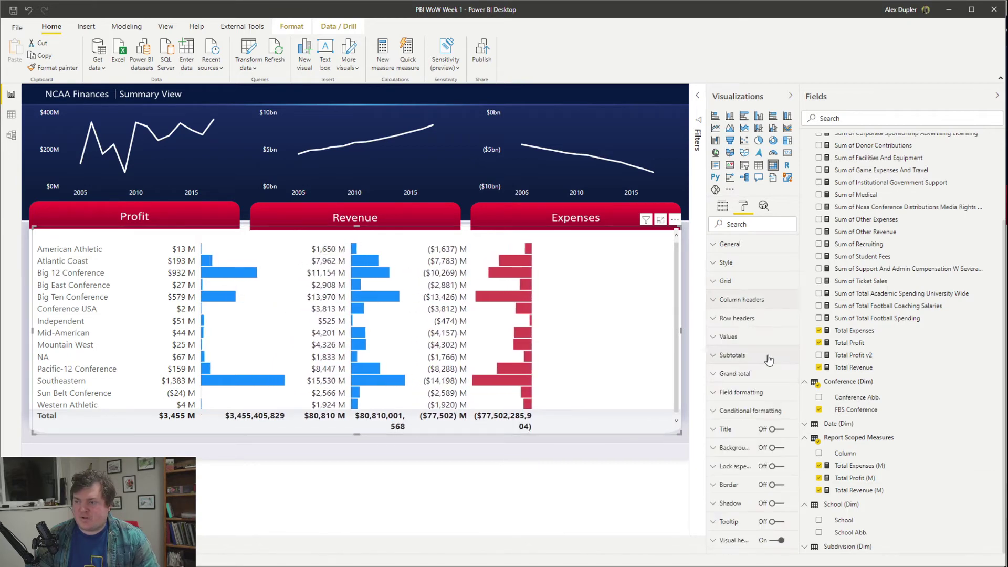
left_click(759, 355)
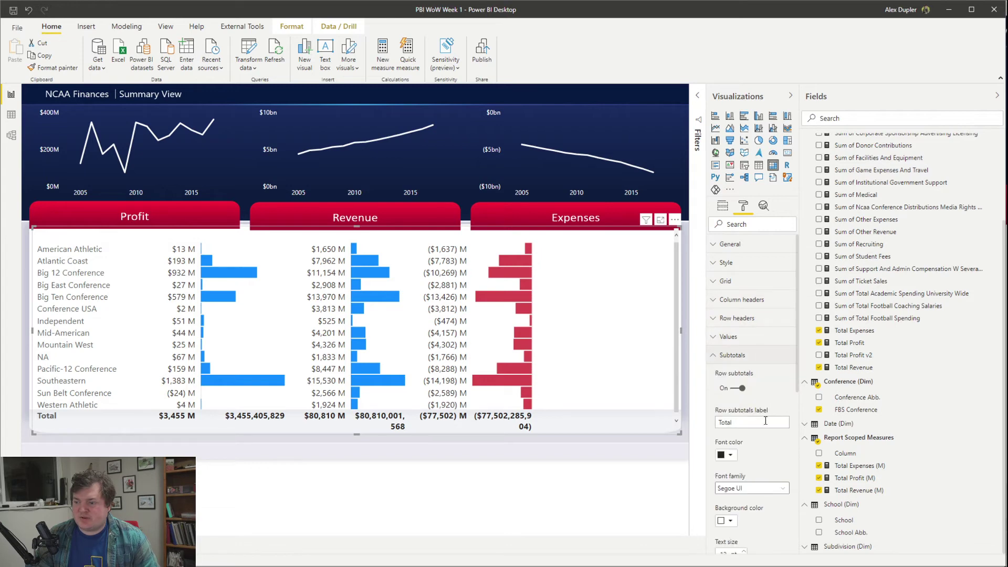
scroll(770, 401, "down", 4)
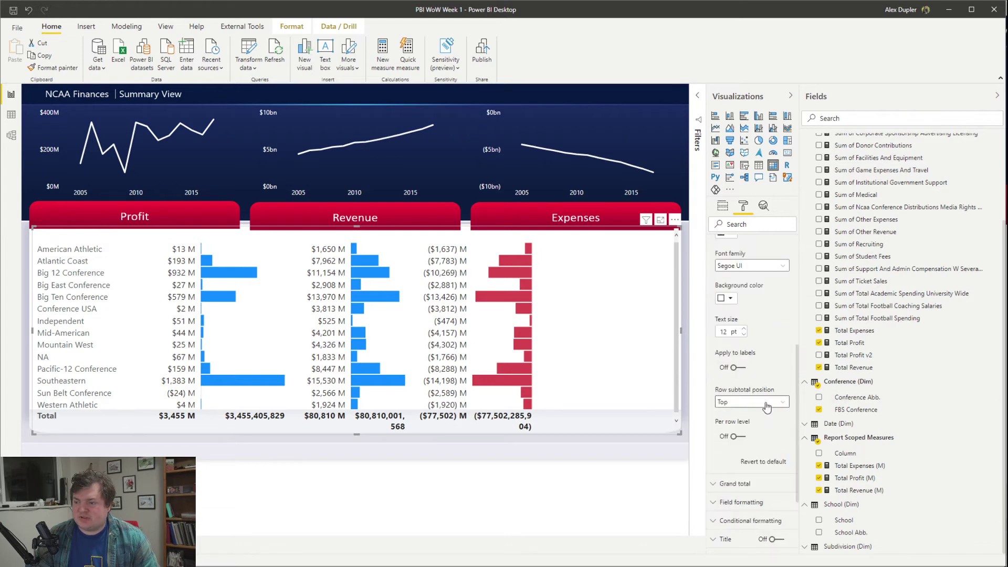
scroll(771, 399, "up", 4)
left_click(757, 361)
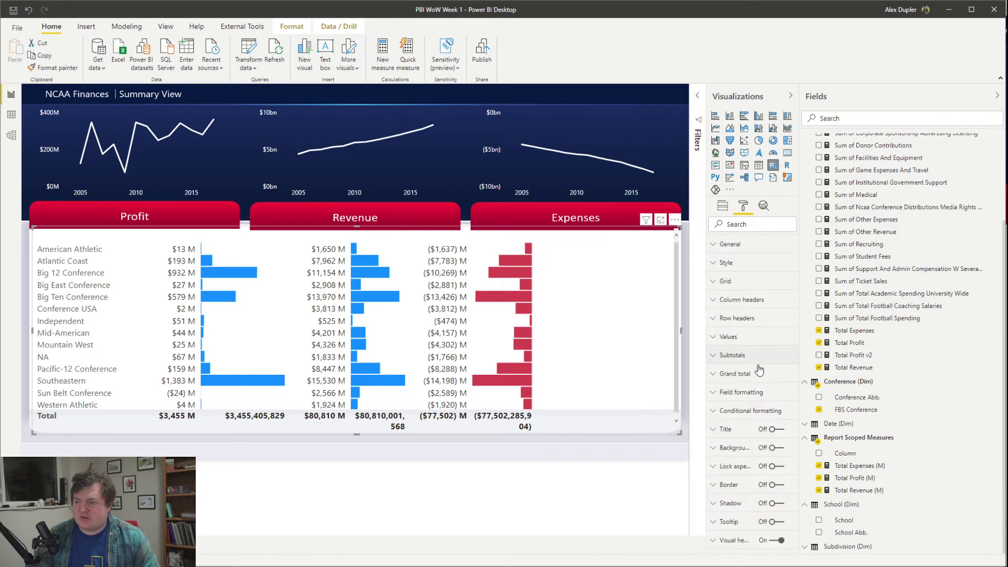
left_click(758, 373)
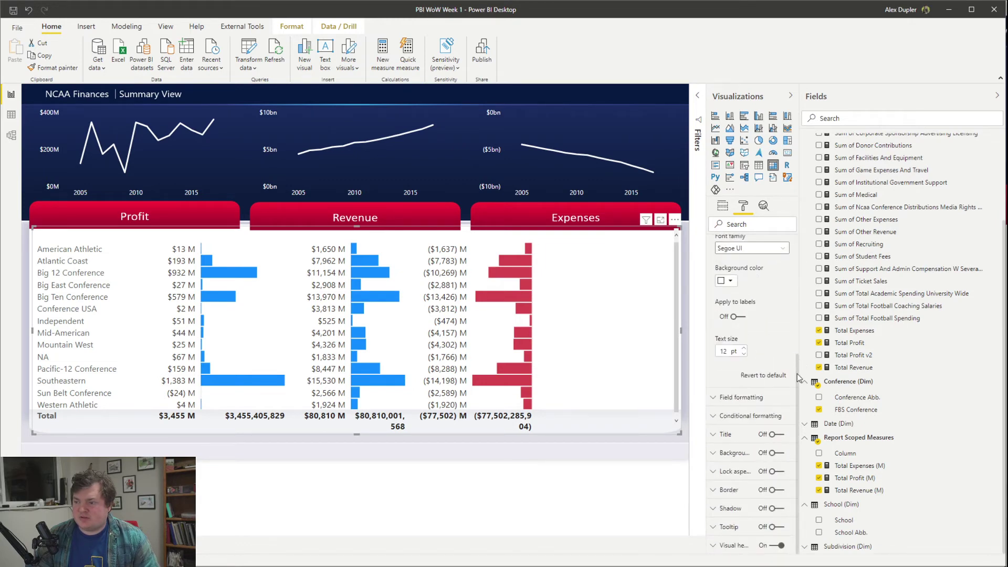
scroll(787, 367, "up", 3)
left_click(759, 373)
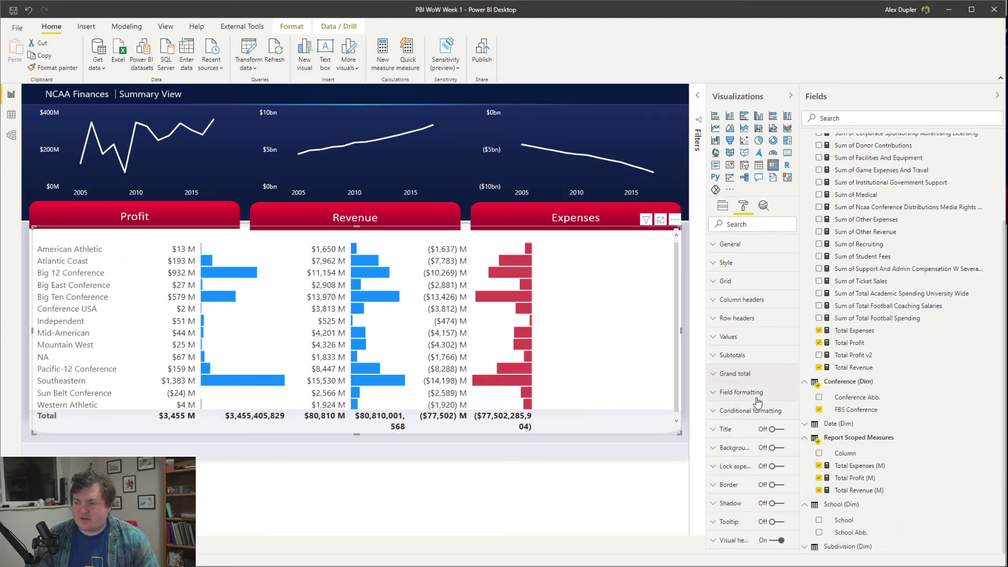
left_click(736, 356)
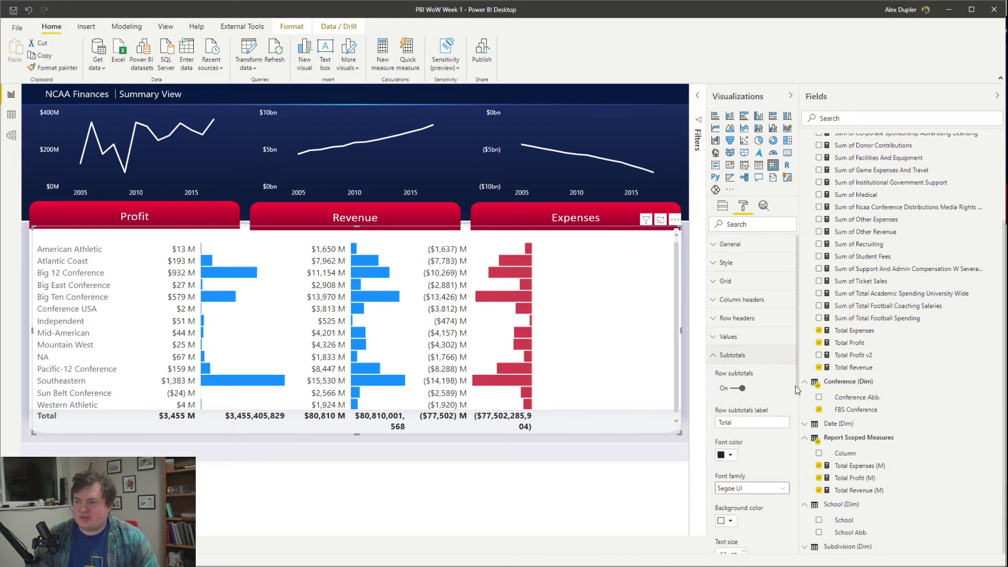
scroll(795, 389, "down", 1)
scroll(800, 400, "down", 2)
left_click(740, 313)
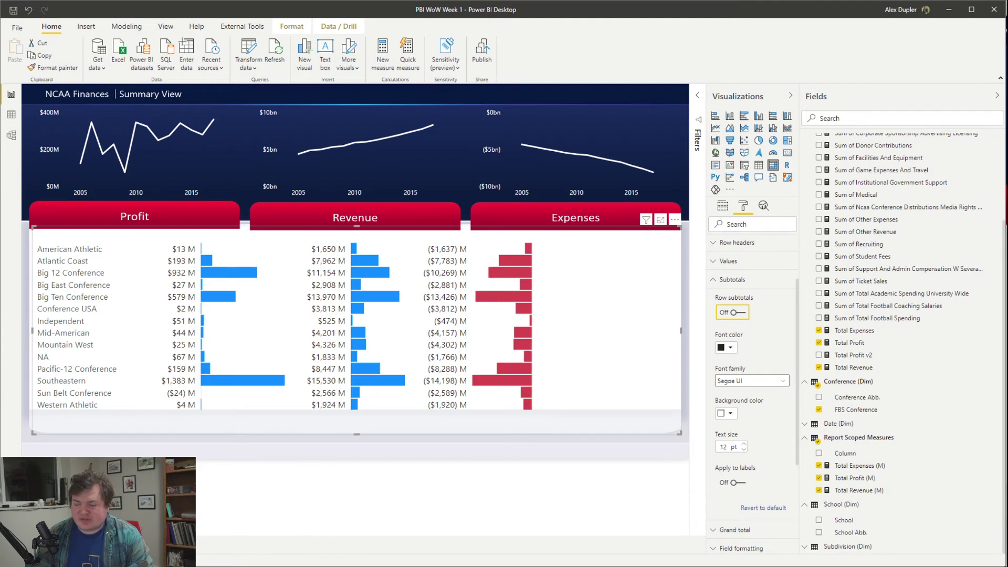
Step: Switch to the sales-sample-bg presentation in PowerPoint, maximize its window and exit the slide show to edit the slide
key("alt+Tab")
left_click_drag(892, 8, 376, 100)
double_click(375, 100)
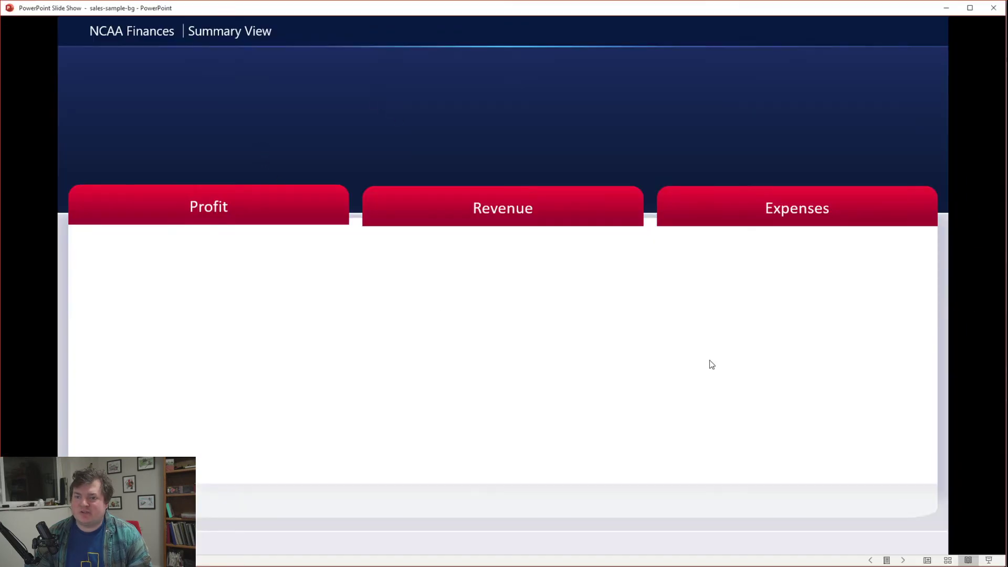
key("Escape")
Step: Duplicate the Profit header shape just below the original and shorten the original from its left side
left_click(370, 267)
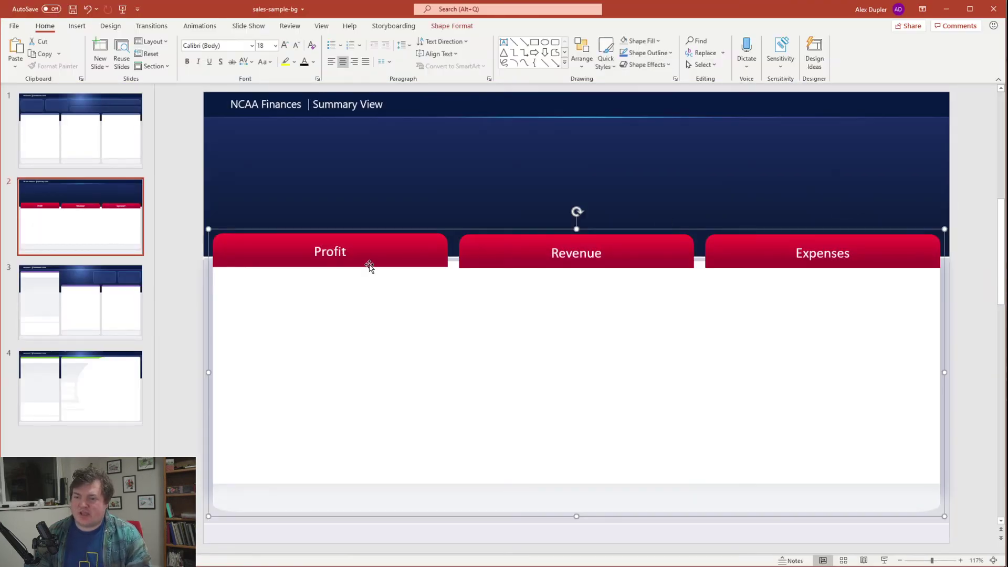
left_click(435, 246)
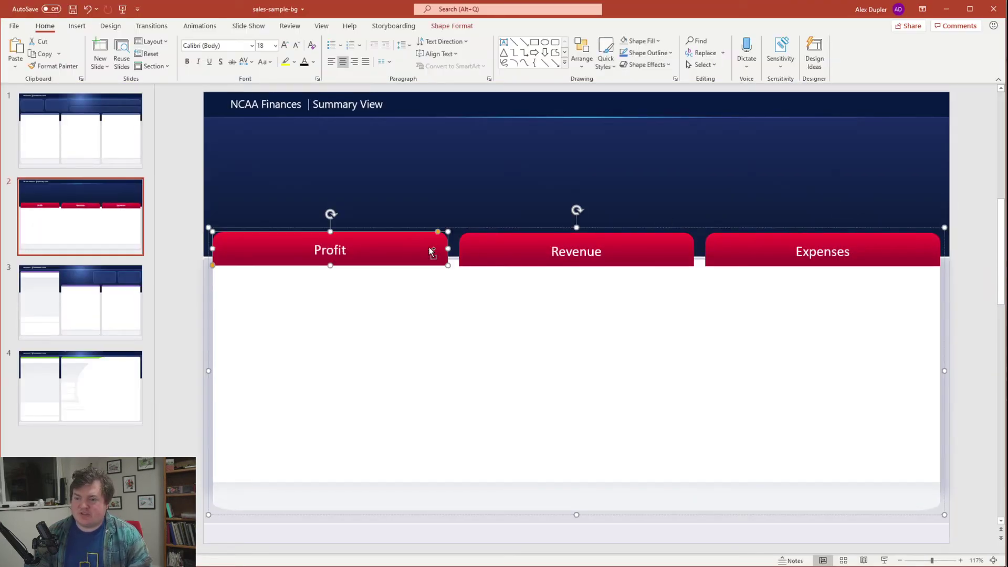
left_click_drag(432, 251, 382, 292)
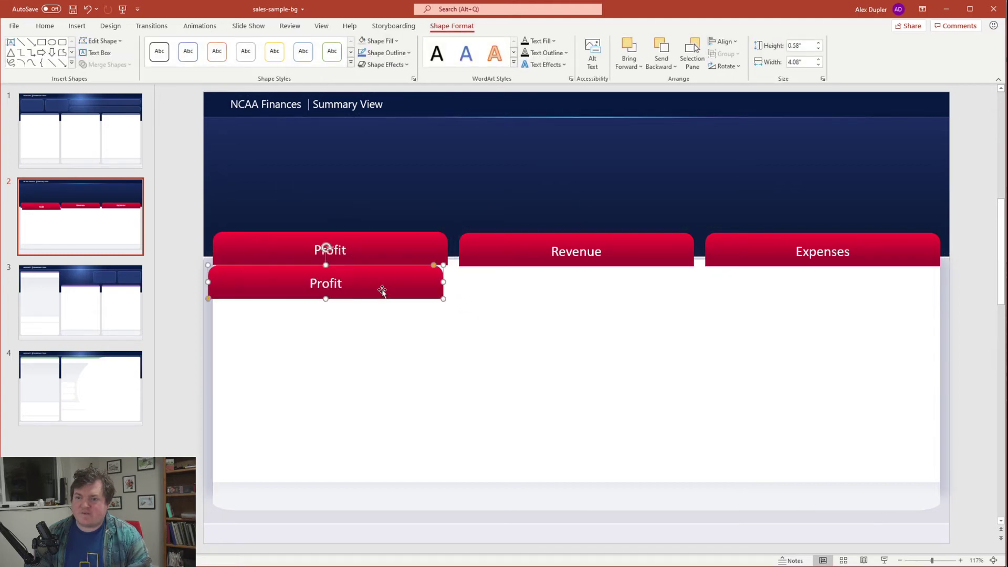
left_click(421, 252)
left_click(326, 250)
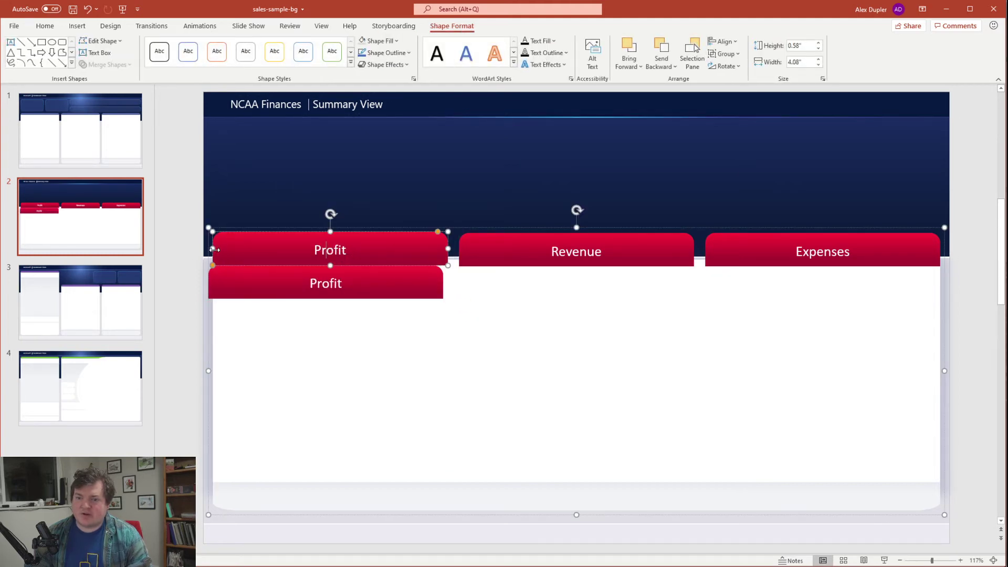
left_click_drag(213, 251, 313, 250)
Step: Narrow the duplicated Profit header from its right side to about 2.82" wide and copy it
left_click(365, 292)
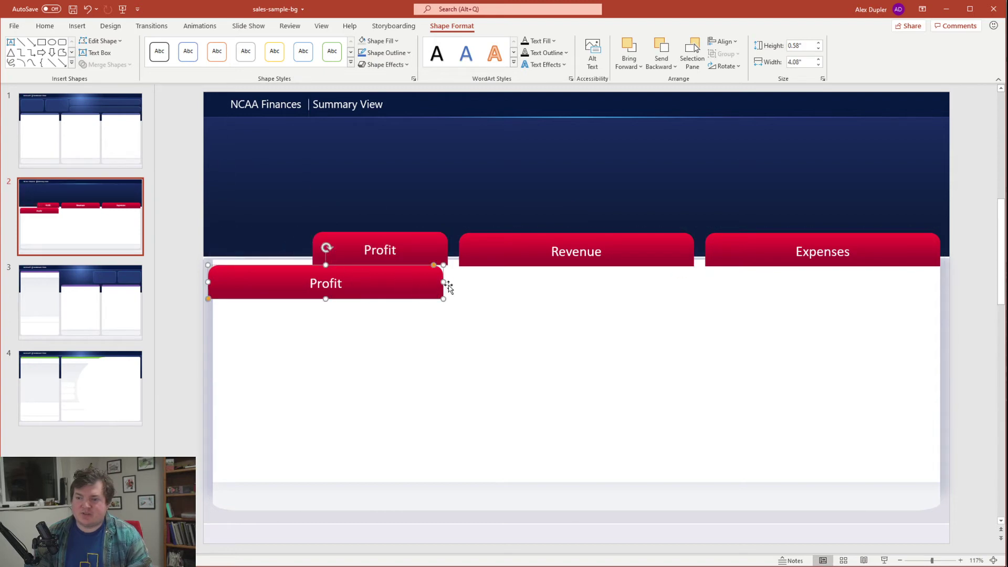
left_click_drag(444, 283, 522, 288)
key("ctrl+c")
key("ctrl+v")
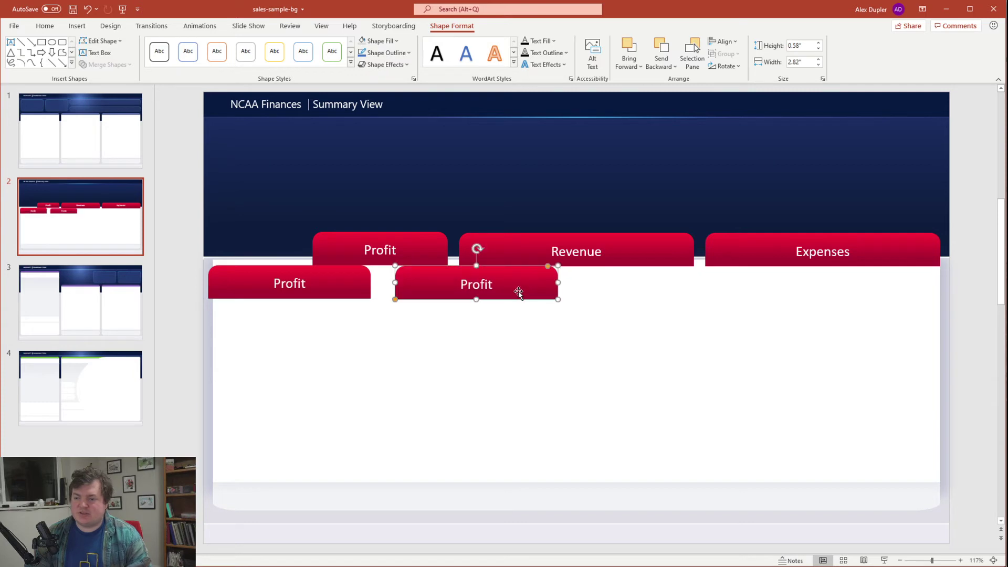
type("\\")
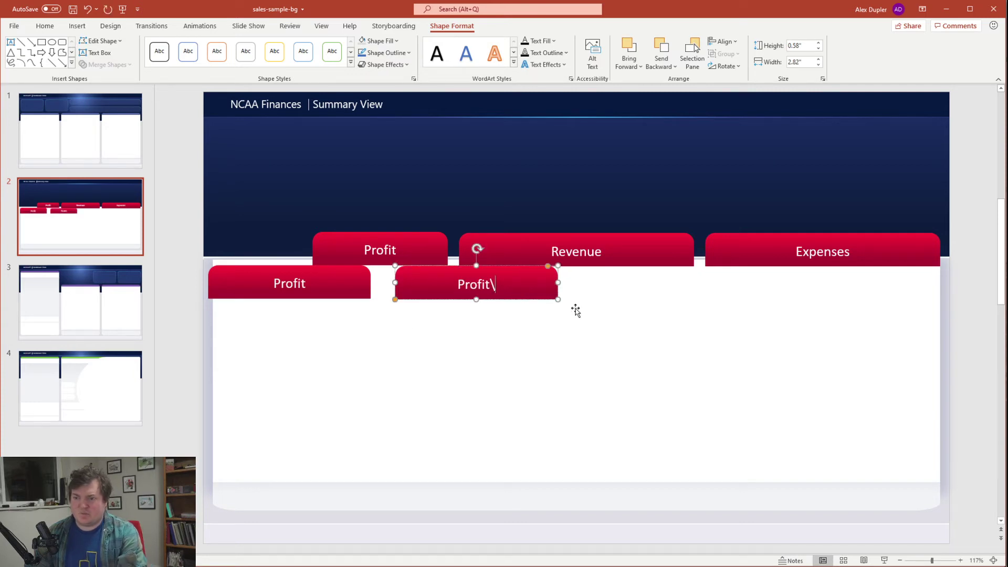
left_click(621, 342)
left_click(486, 294)
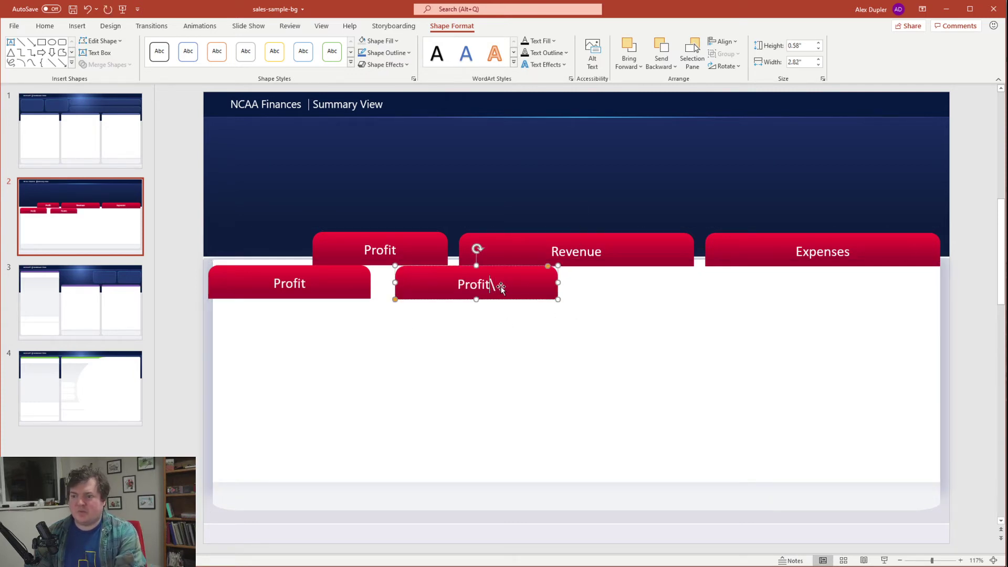
key("Delete")
Step: Align the narrowed Profit header with the white panel's left edge and place two pasted copies beside it in a row
mouse_move(308, 281)
left_mouse_down()
mouse_move(325, 234)
mouse_move(321, 285)
left_mouse_up()
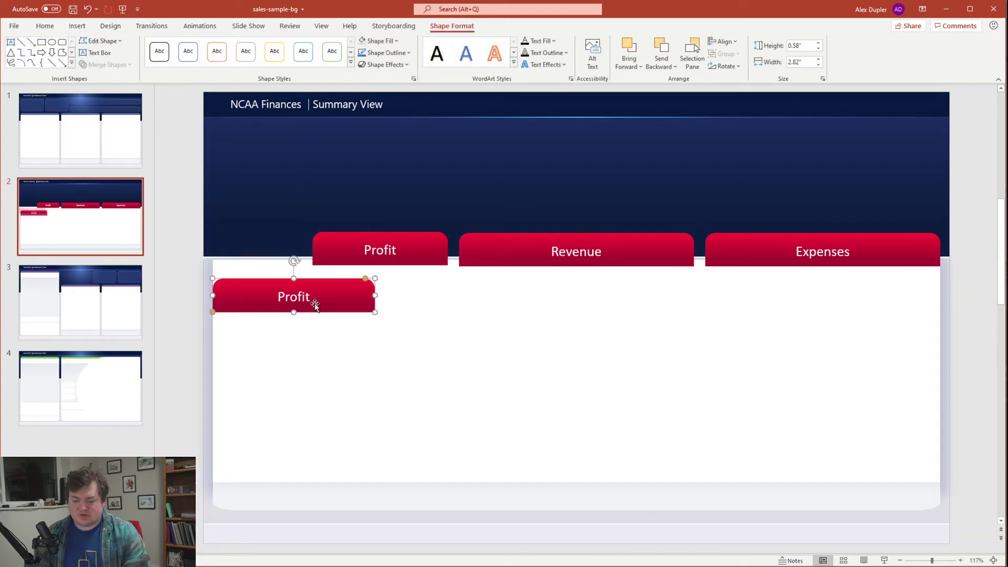
key("ctrl+v")
left_click_drag(333, 324, 682, 301)
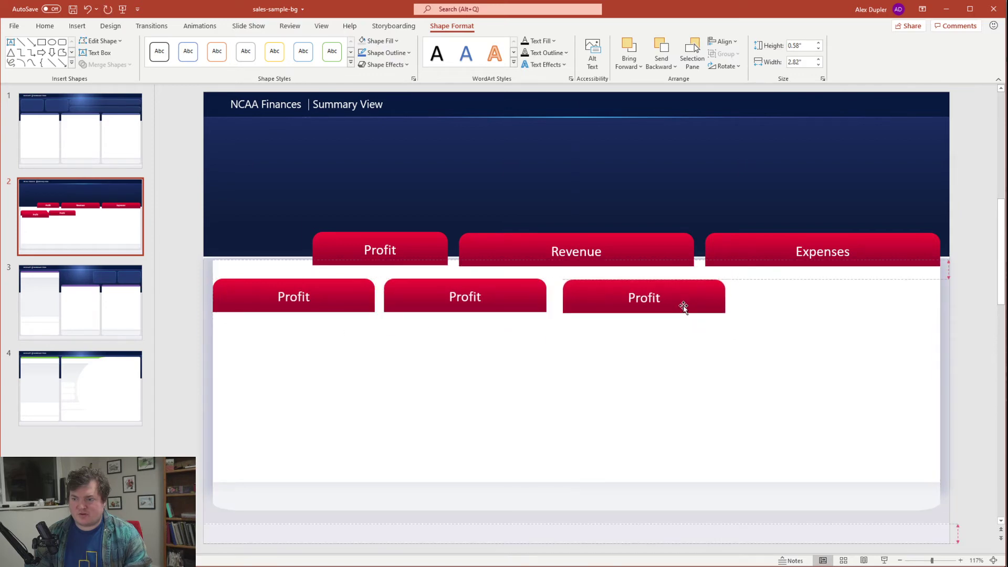
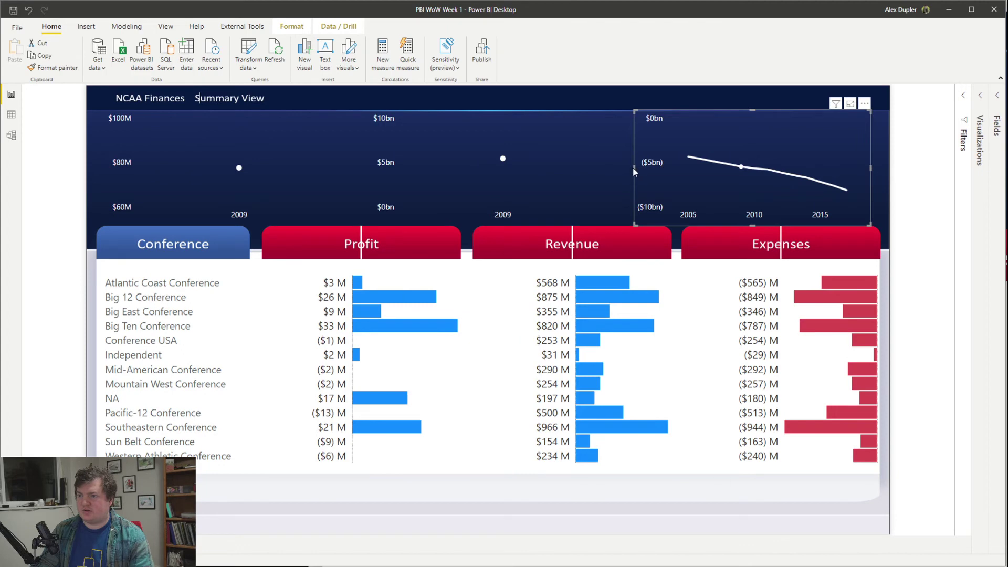
Step: In the Power BI report, narrow the expenses line chart from its left side so it sits above the Expenses header
left_click_drag(635, 169, 690, 175)
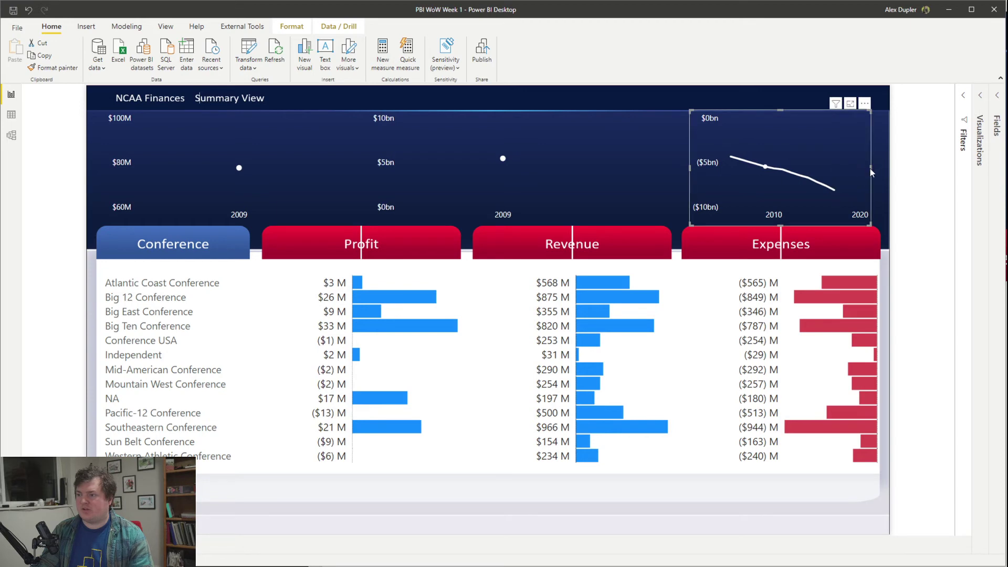
left_click_drag(871, 168, 871, 171)
left_click(618, 181)
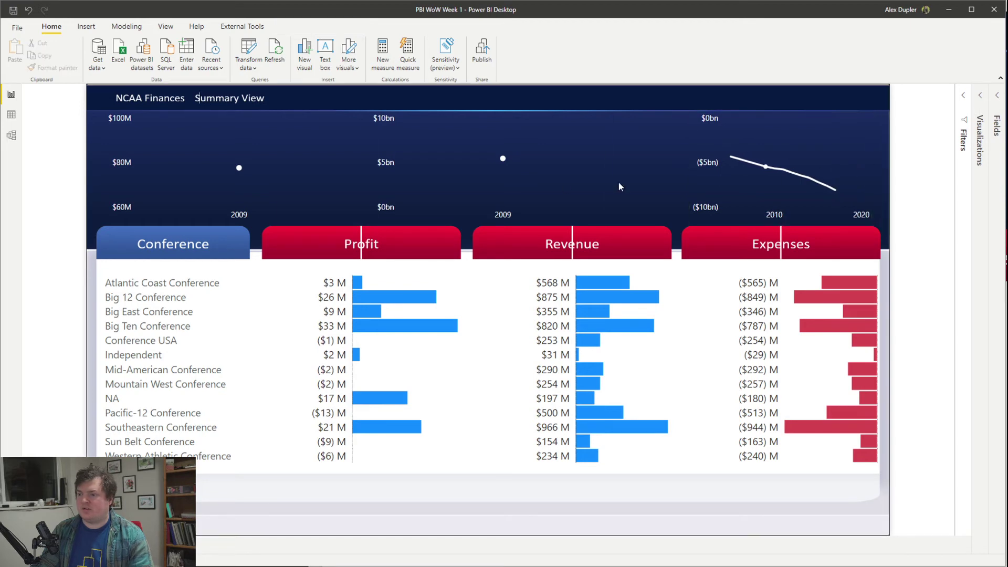
Step: Resize the revenue line chart from both sides so it fits above the Revenue header
left_click(559, 171)
left_click_drag(607, 166, 663, 172)
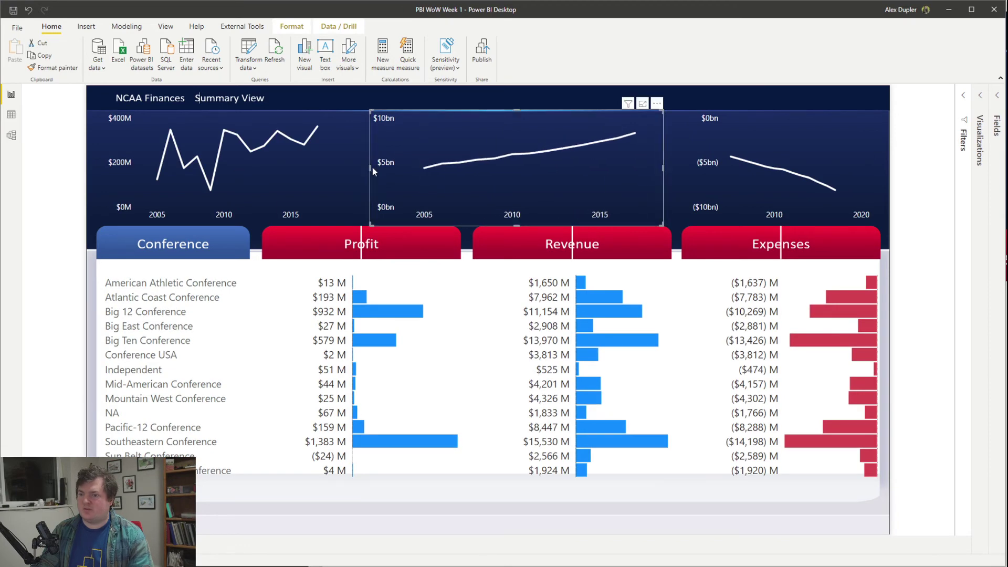
left_click_drag(372, 168, 480, 167)
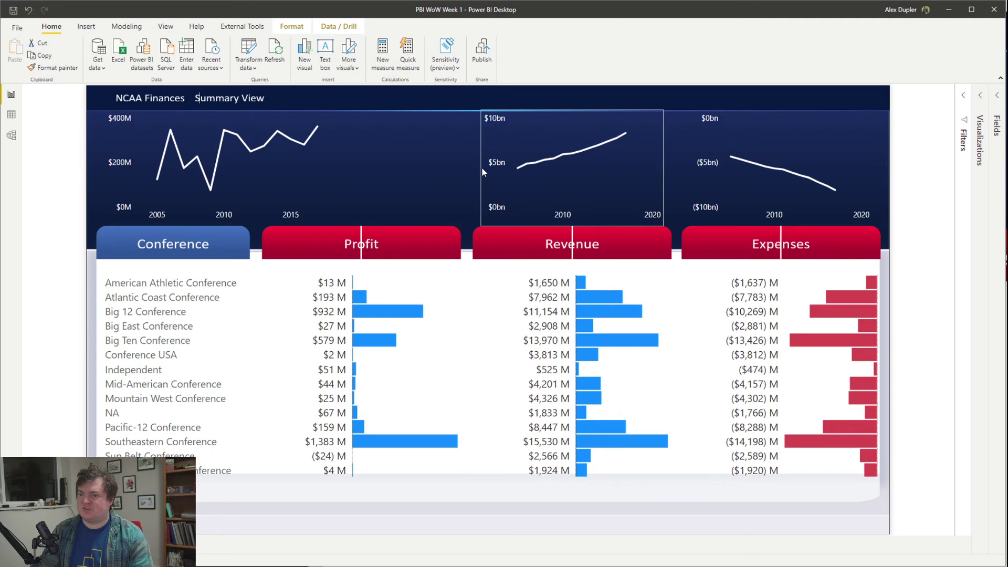
Step: Resize the profit line chart from both sides so it fits above the Profit header
left_click(248, 174)
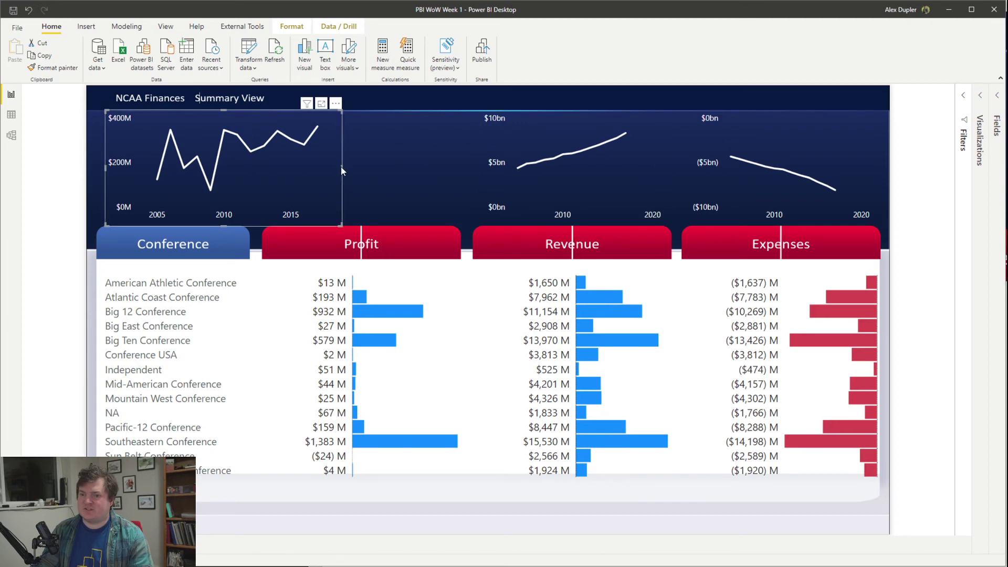
left_click_drag(342, 169, 451, 167)
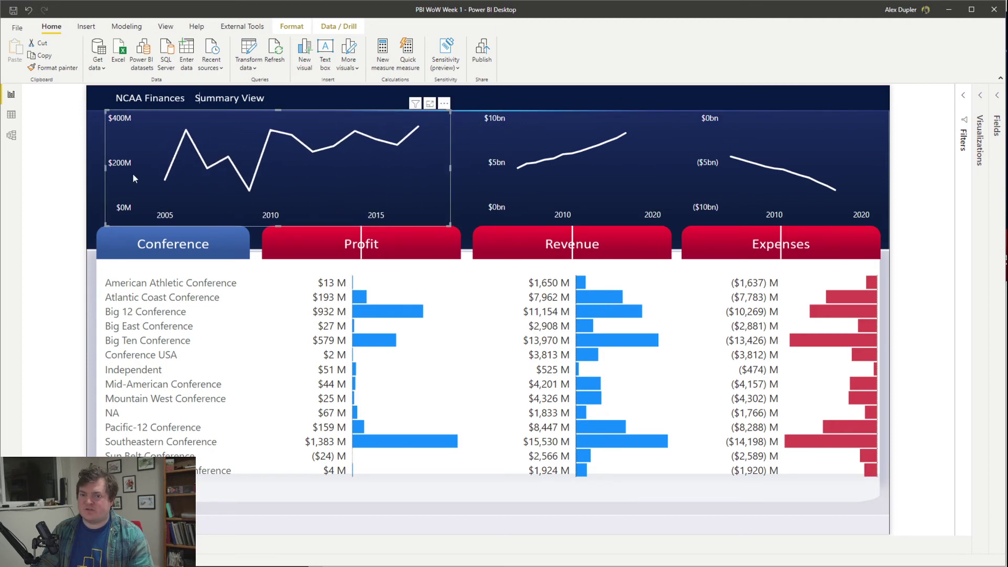
left_click_drag(107, 169, 274, 174)
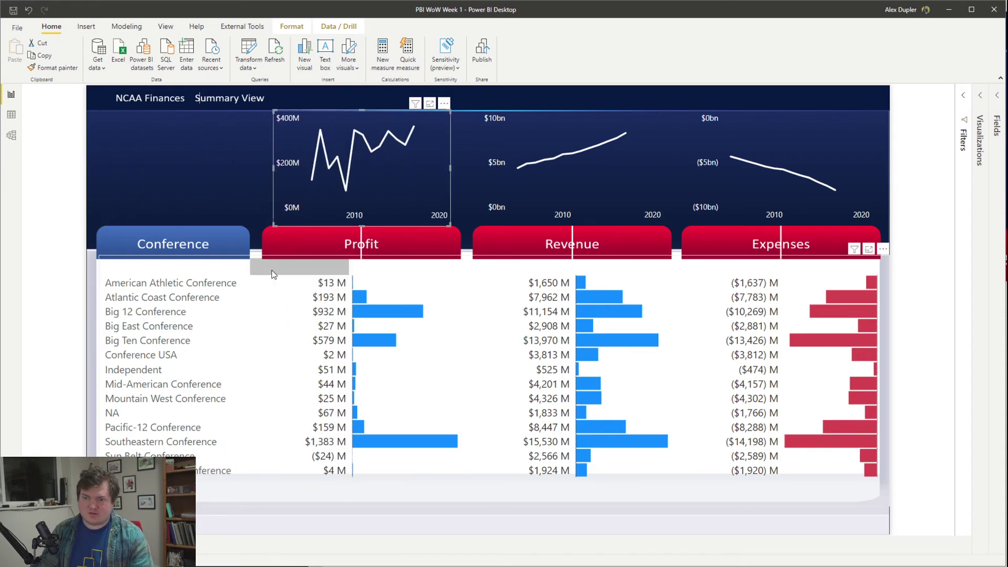
Step: Sort the conference matrix by total profit in descending order and open its grid formatting settings
left_click(388, 264)
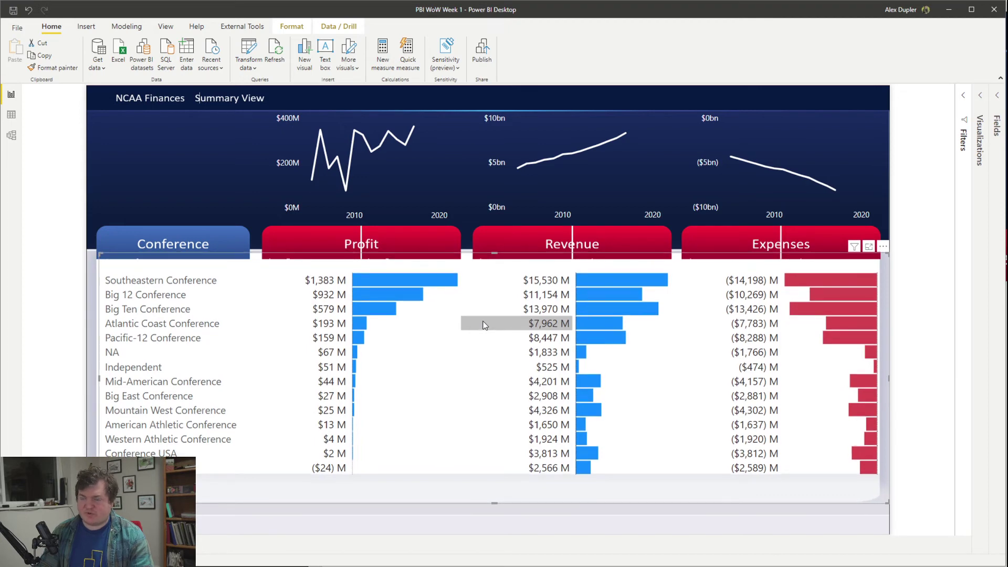
left_click(981, 105)
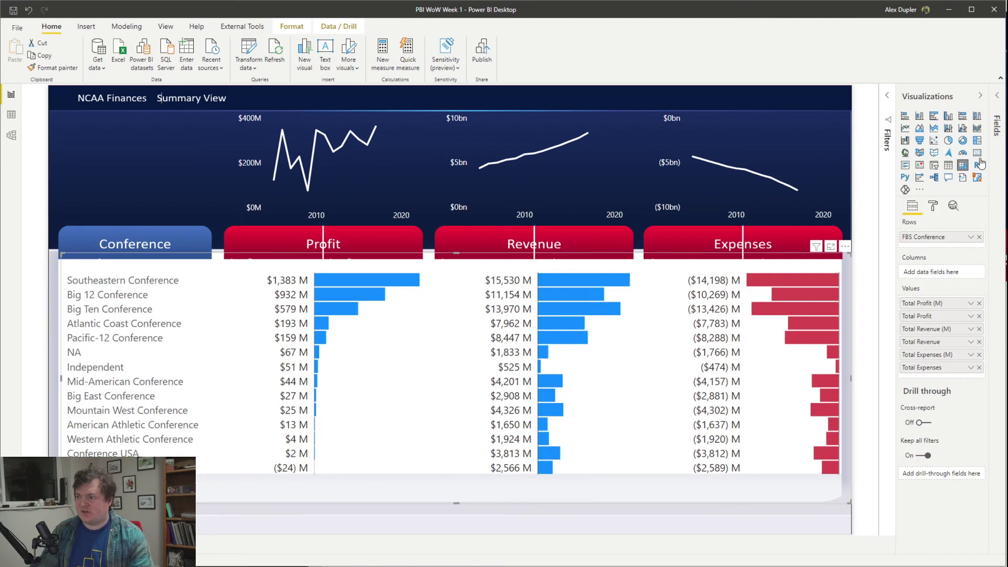
left_click(932, 207)
left_click(933, 281)
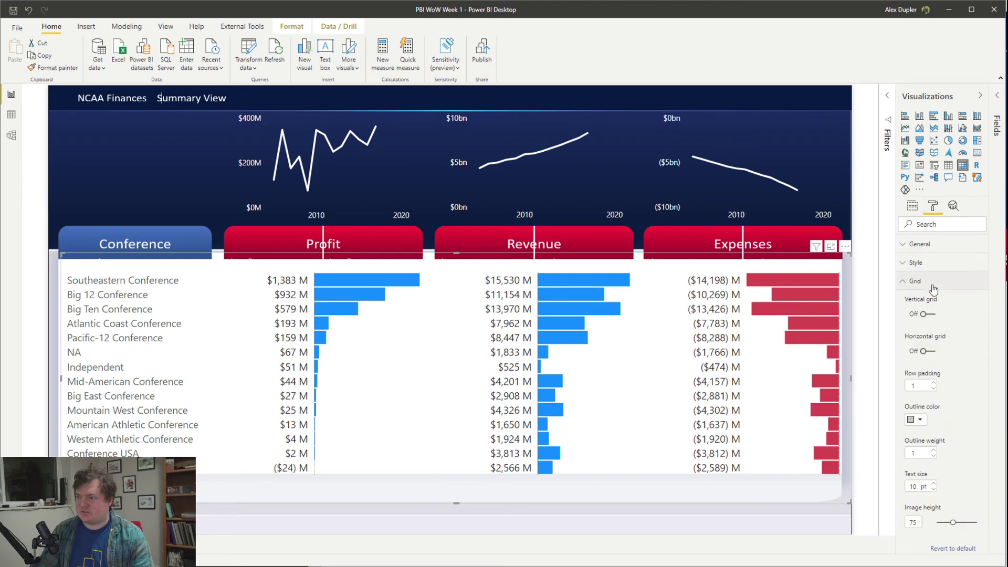
Step: Try a row padding of 0 on the conference matrix, then restore the padding to 1
left_click(932, 389)
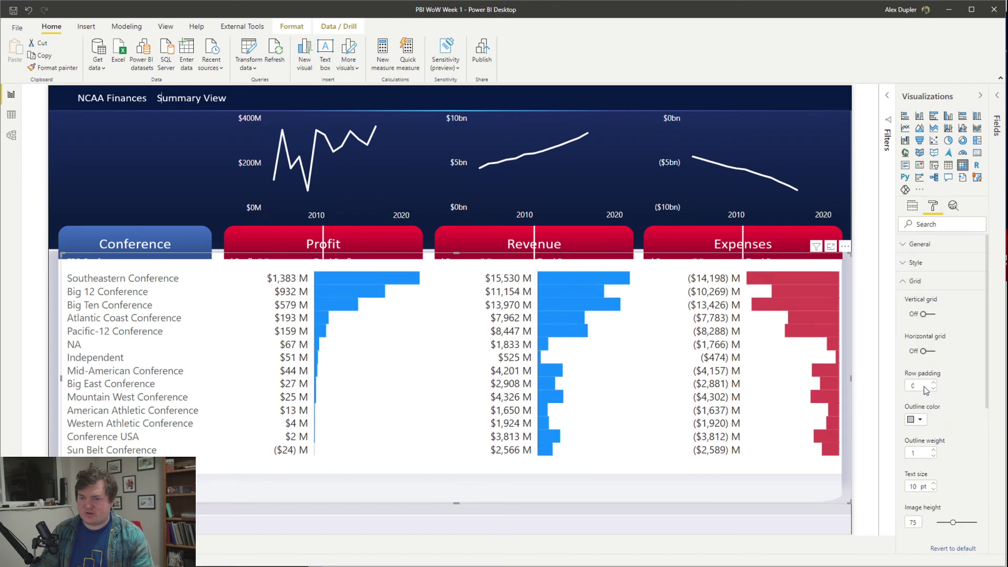
left_click(933, 383)
scroll(945, 410, "down", 4)
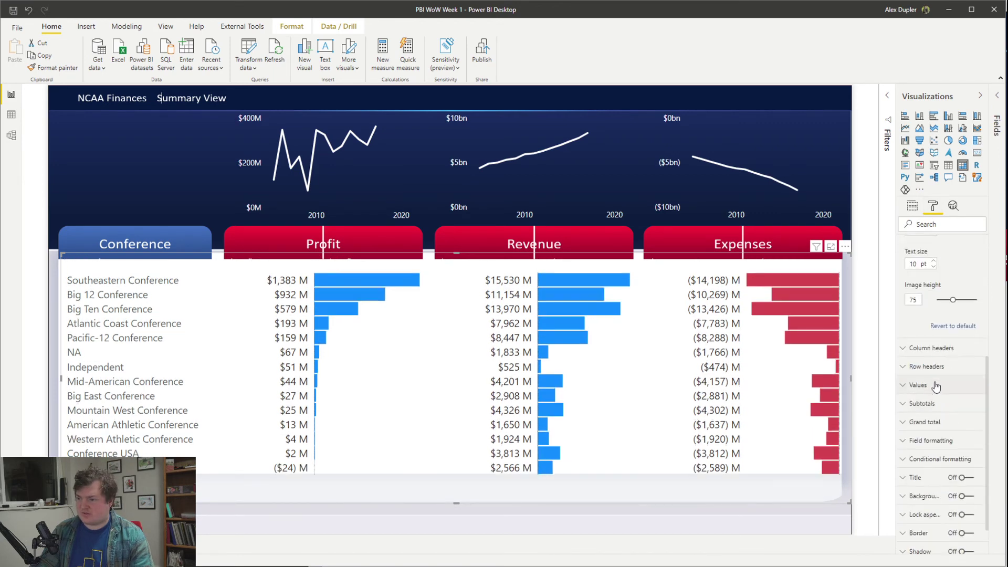
scroll(939, 391, "up", 4)
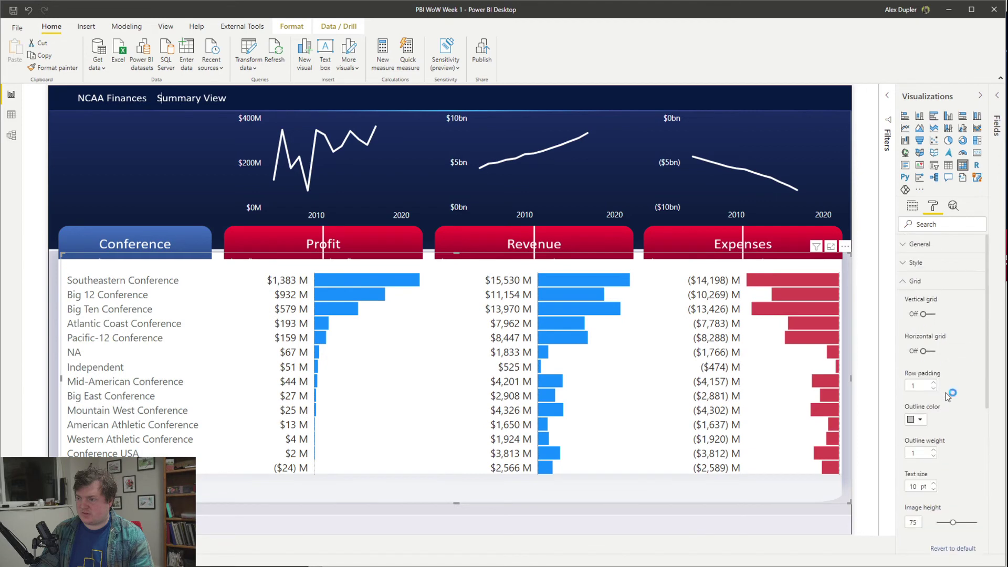
Step: Set the text size of the conference matrix's values to 11 pt
left_click(934, 284)
left_click(924, 336)
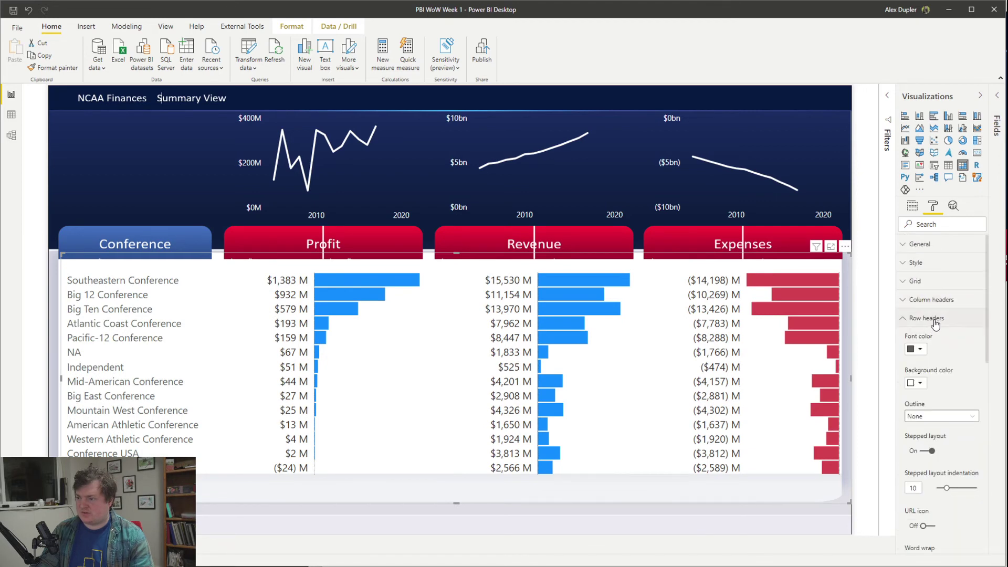
scroll(942, 418, "down", 5)
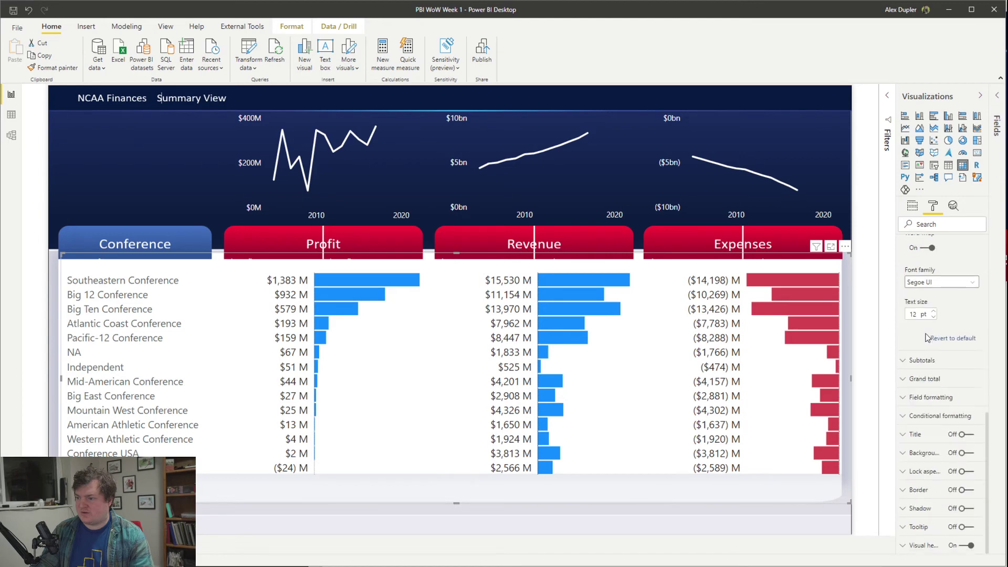
left_click(932, 317)
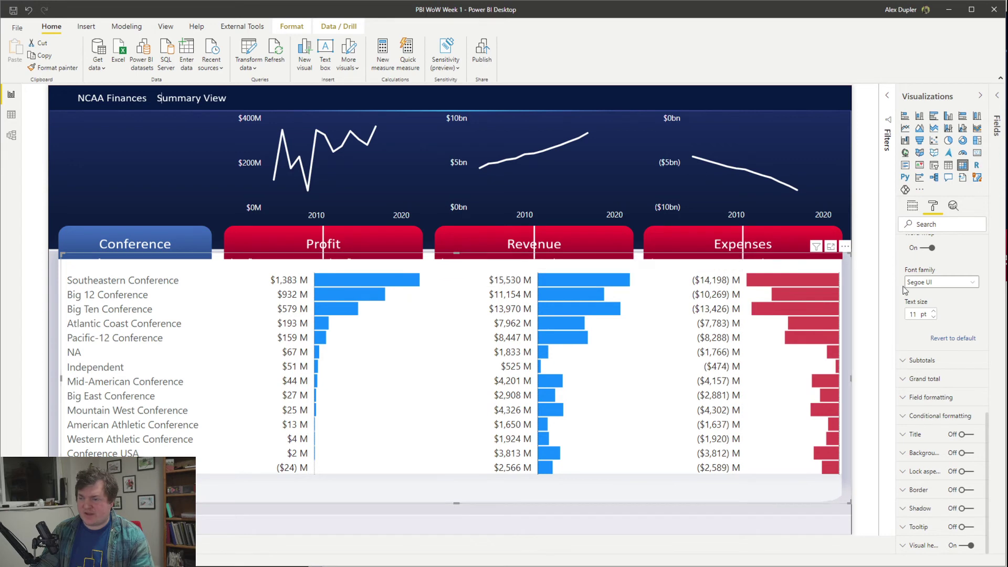
Step: Reduce the text size of the conference matrix's column headers to the minimum of 8 pt
scroll(931, 318, "up", 4)
scroll(939, 317, "up", 4)
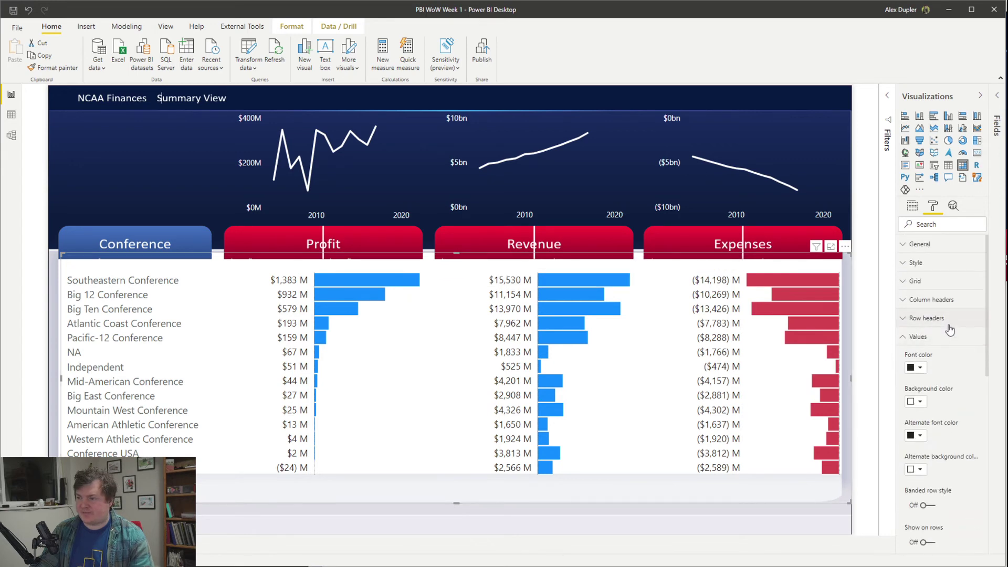
left_click(942, 299)
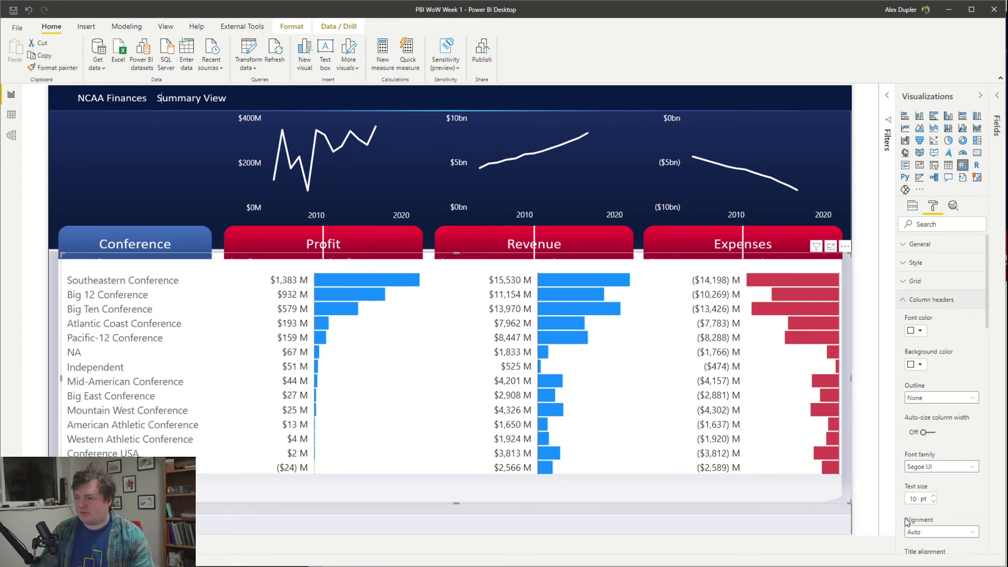
left_click(932, 502)
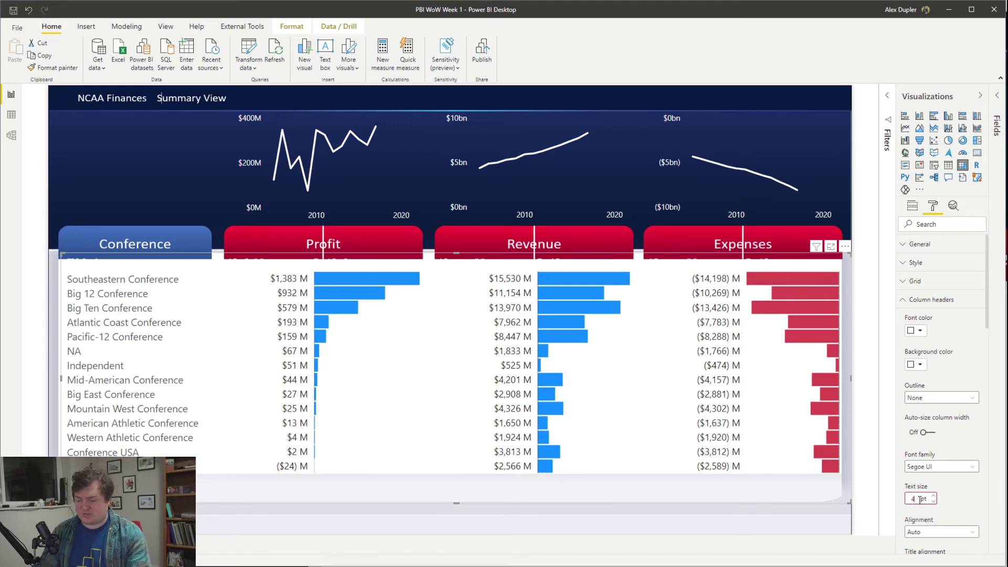
type("4")
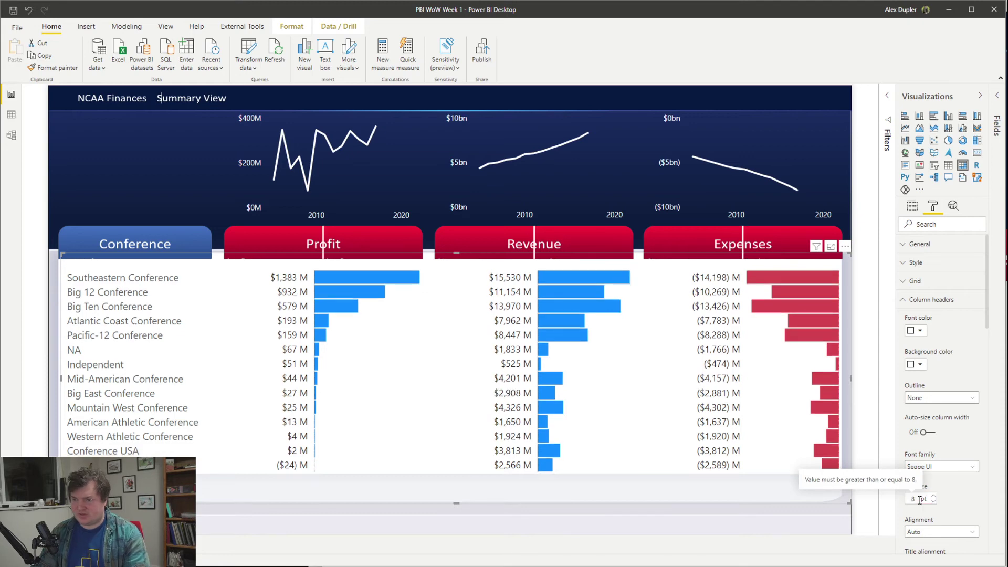
key("Return")
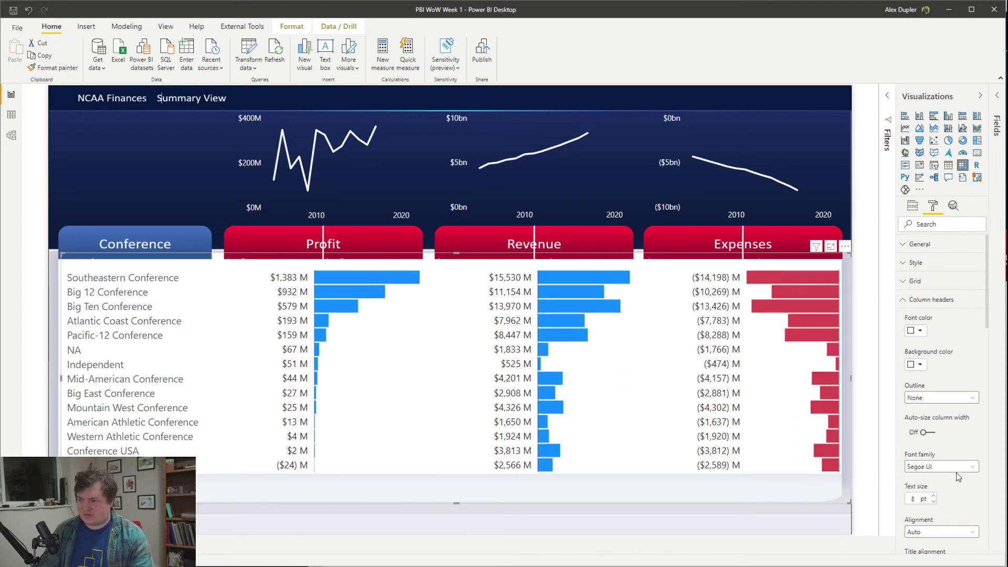
scroll(950, 420, "down", 4)
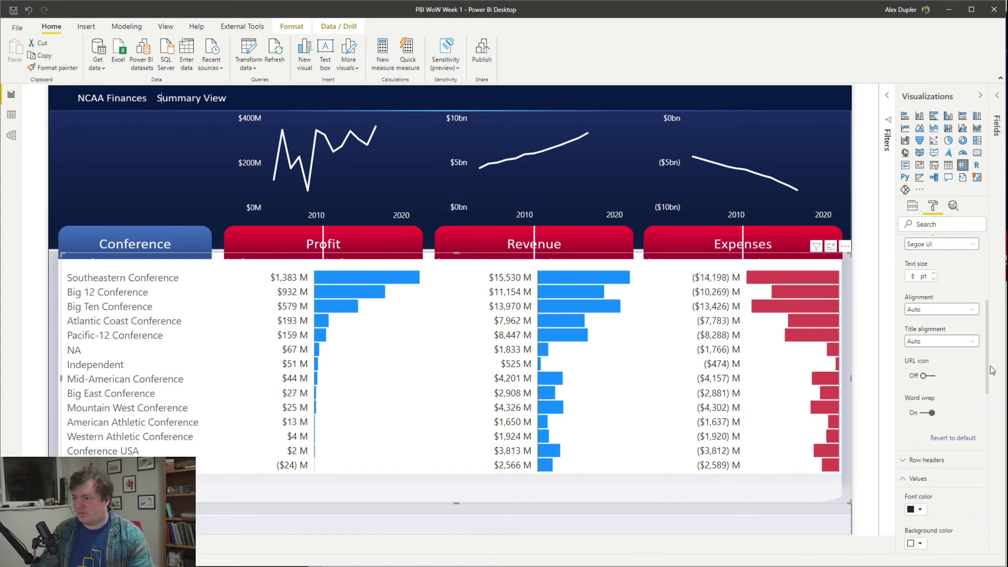
scroll(951, 405, "up", 4)
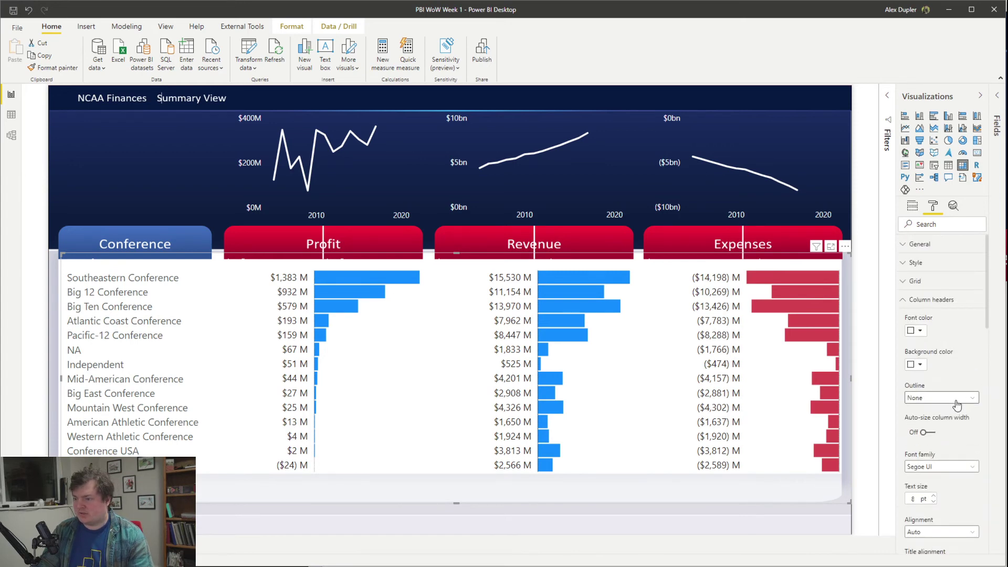
Step: Nudge the conference matrix slightly downward beneath the header shapes, leaving no conference row selected
left_click(428, 251)
left_click(426, 289)
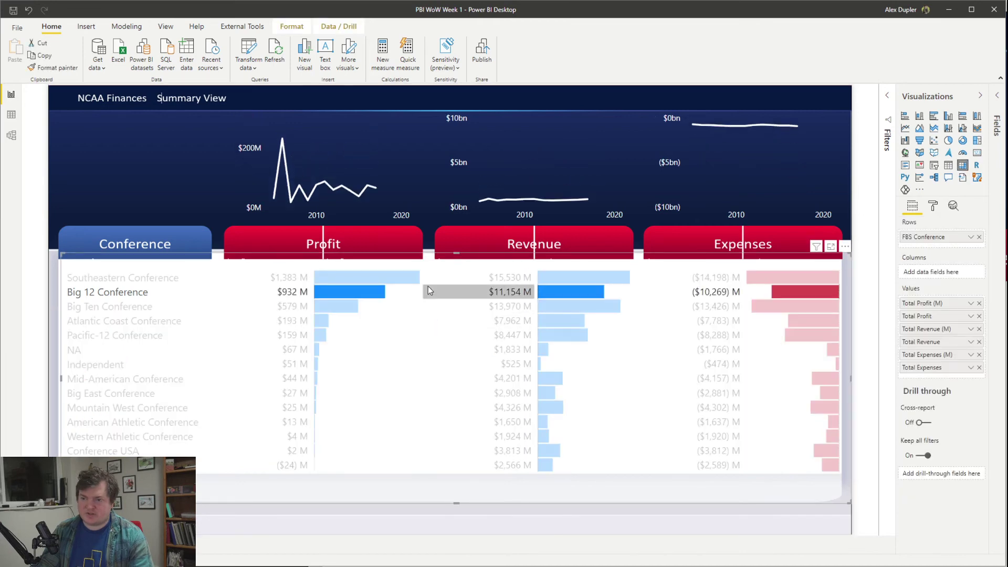
left_click(427, 287)
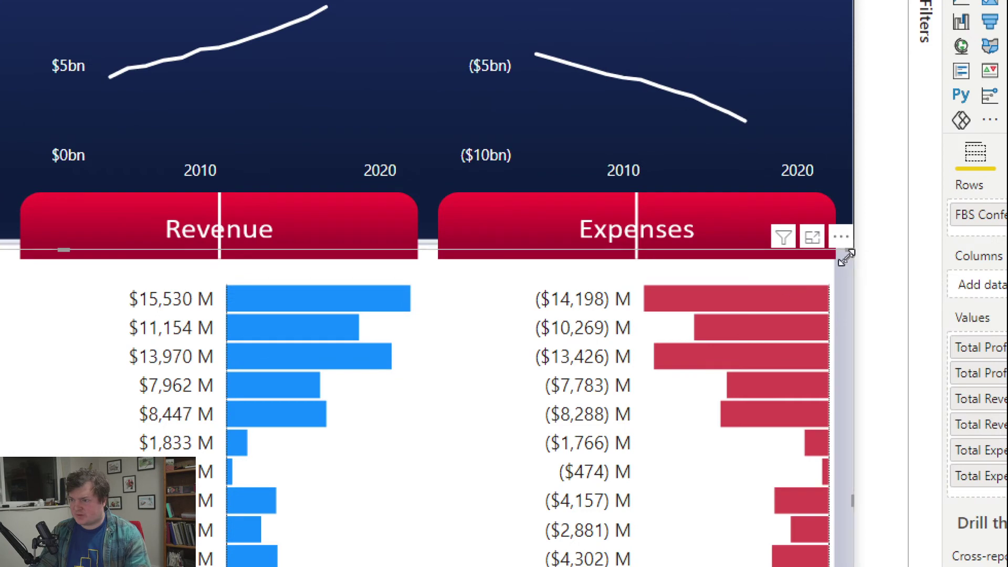
left_click_drag(835, 268, 836, 268)
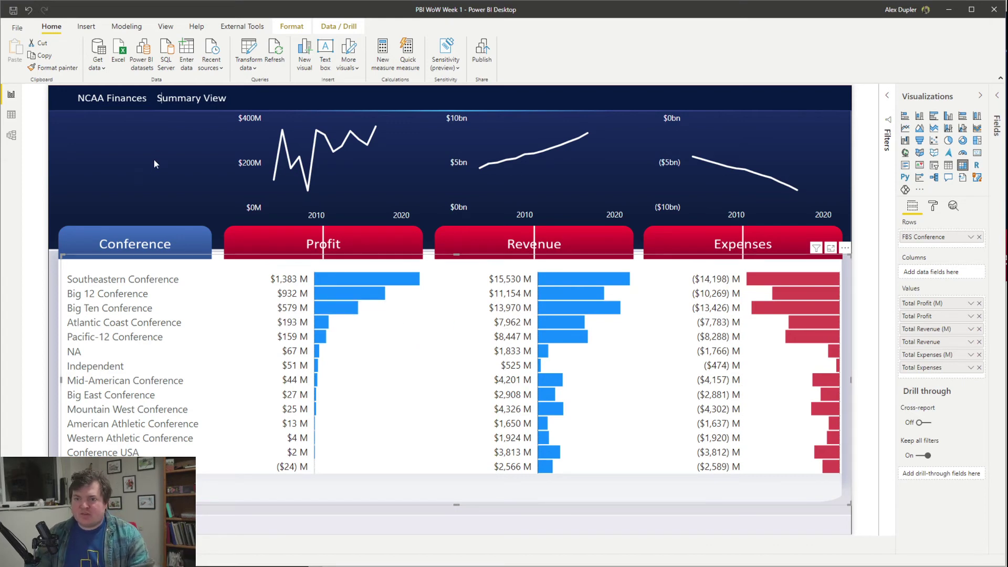
Step: Add a slicer in the empty area above the Conference header and populate it with Date from the Date (Dim) table
left_click(160, 102)
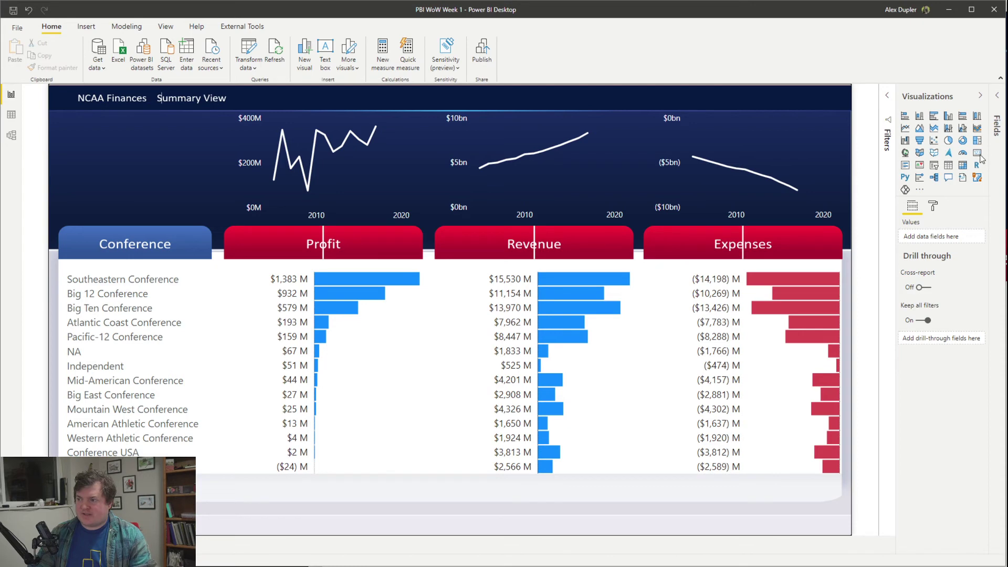
left_click(935, 167)
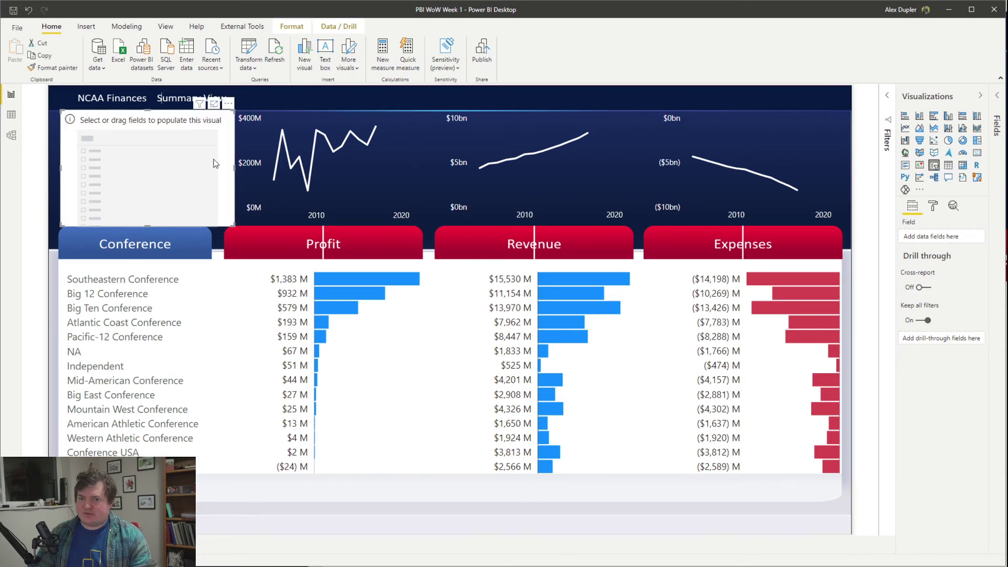
left_click(1000, 97)
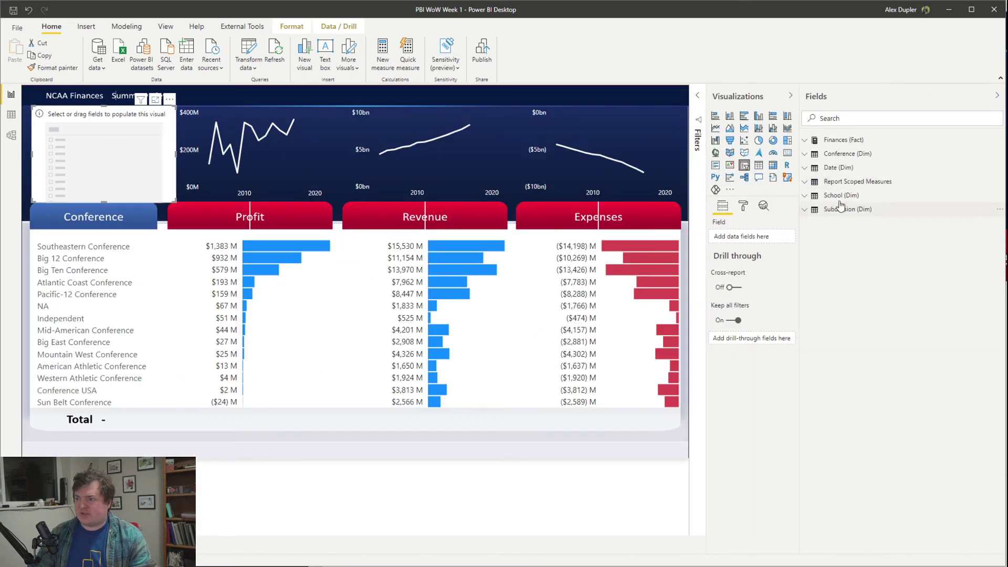
left_click(837, 167)
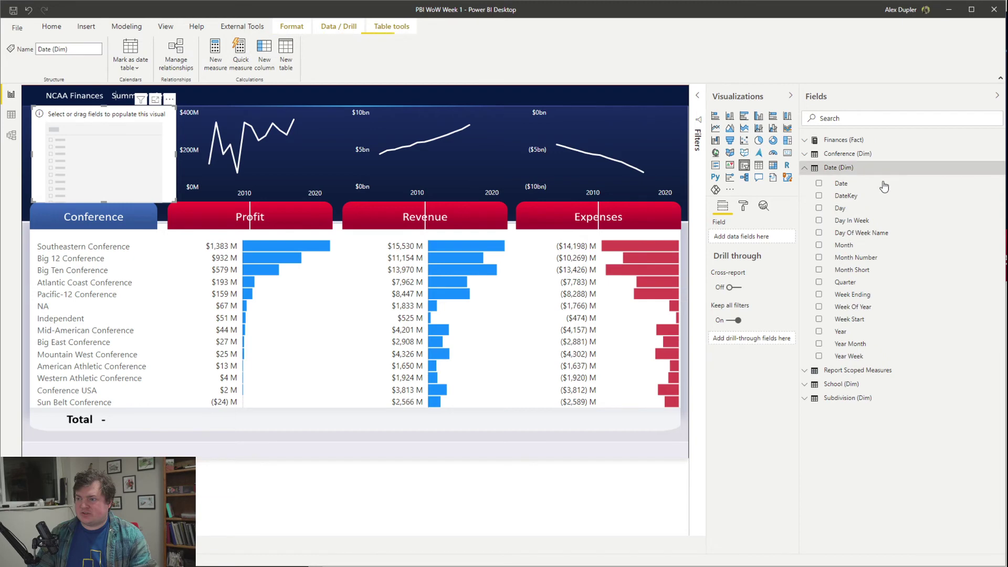
left_click(821, 187)
left_click(819, 184)
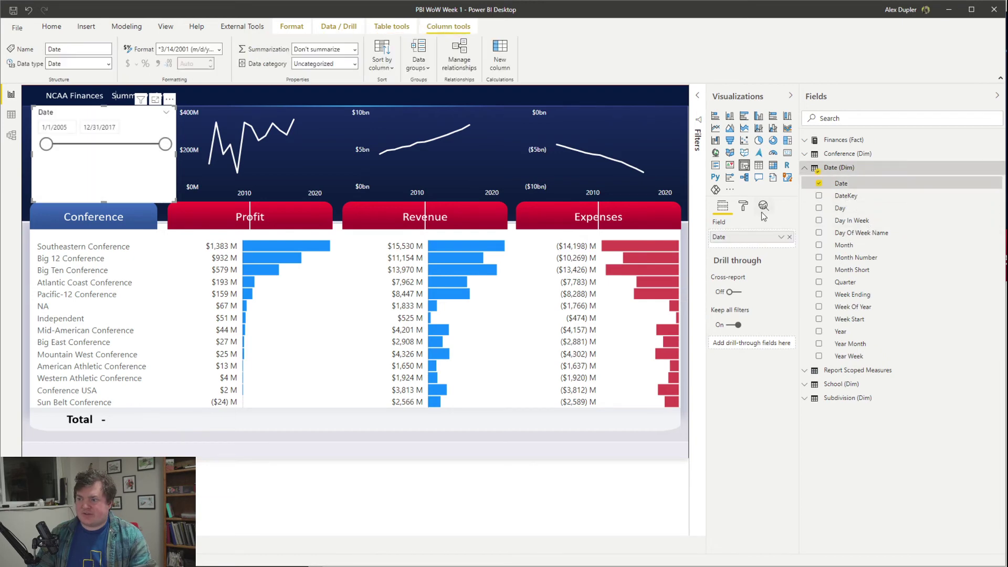
Step: Examine the date slicer's type options and the formatting settings of its date inputs and slicer header
left_click(167, 113)
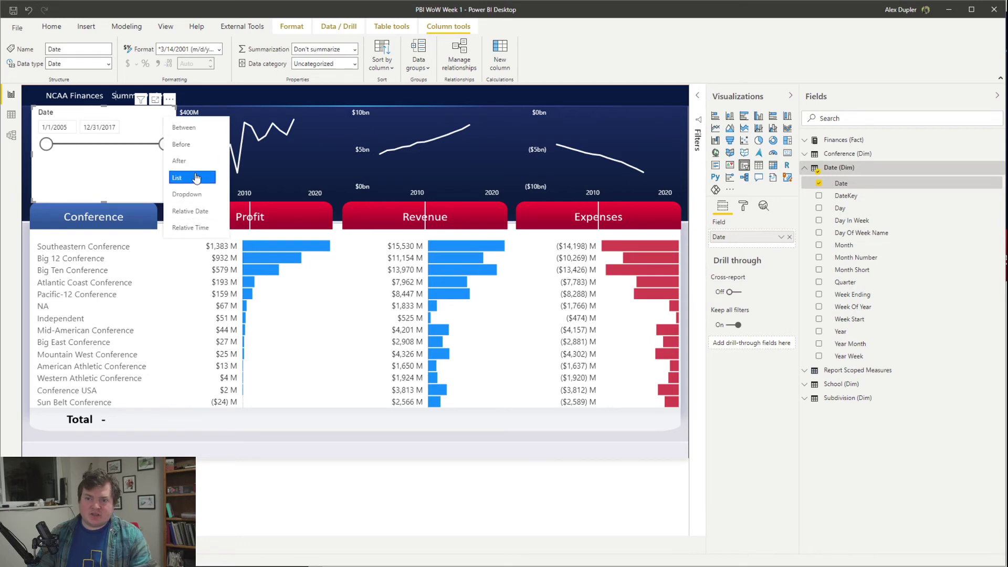
left_click(139, 134)
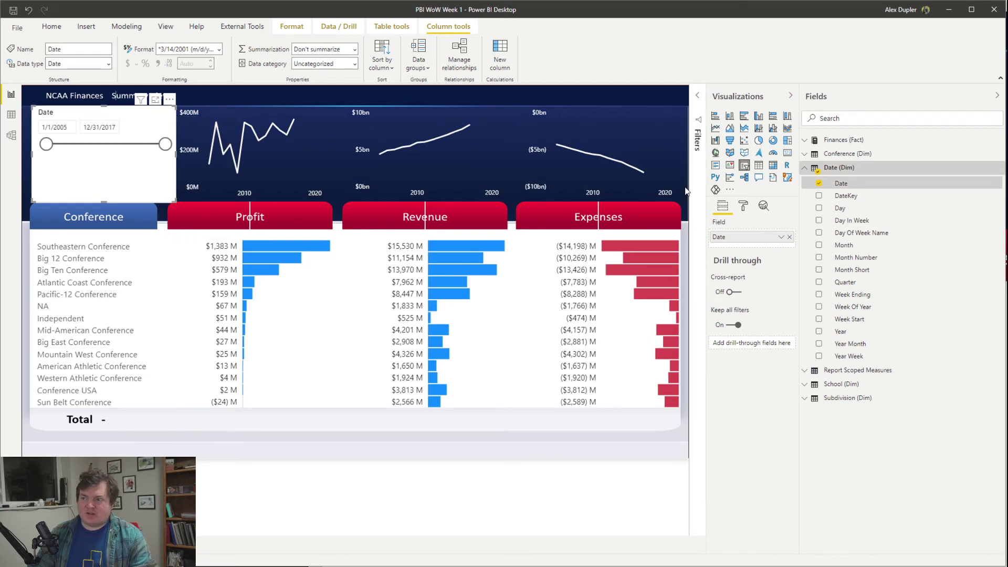
left_click(744, 206)
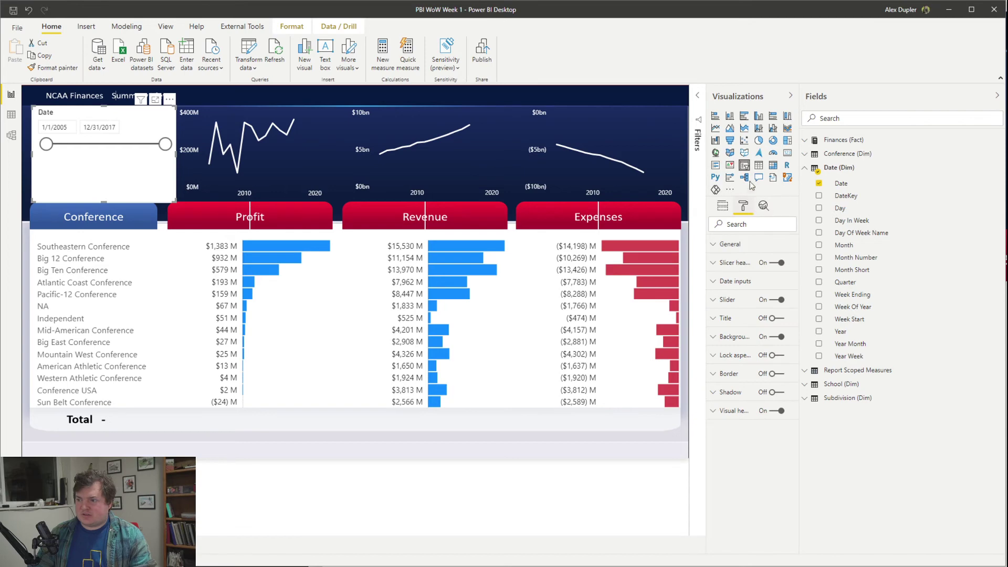
left_click(749, 282)
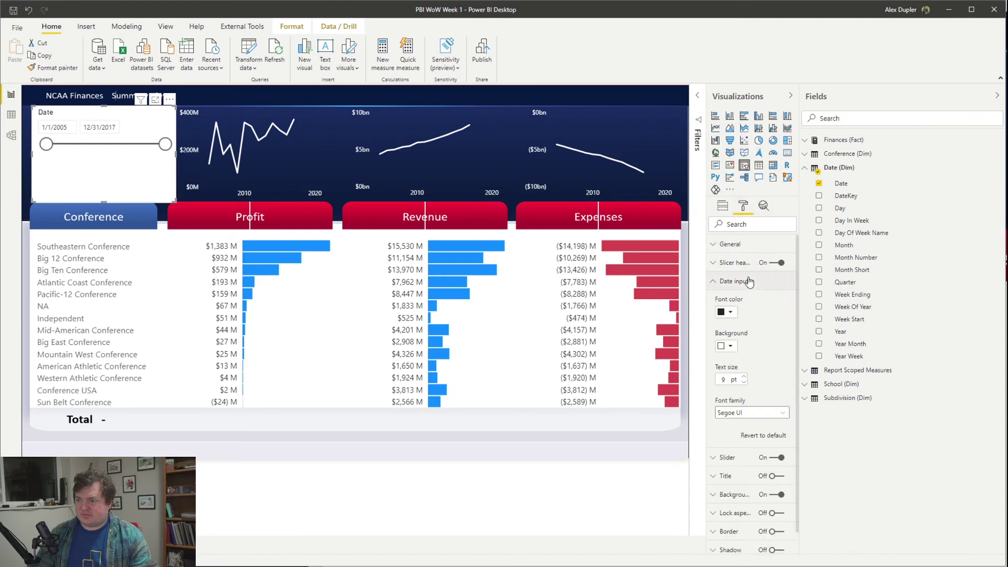
left_click(746, 264)
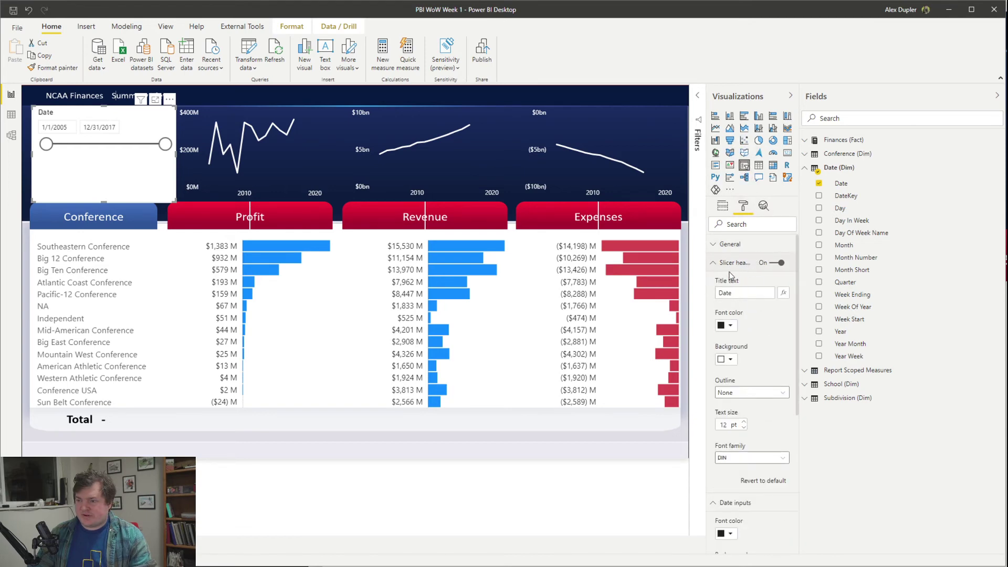
left_click(748, 266)
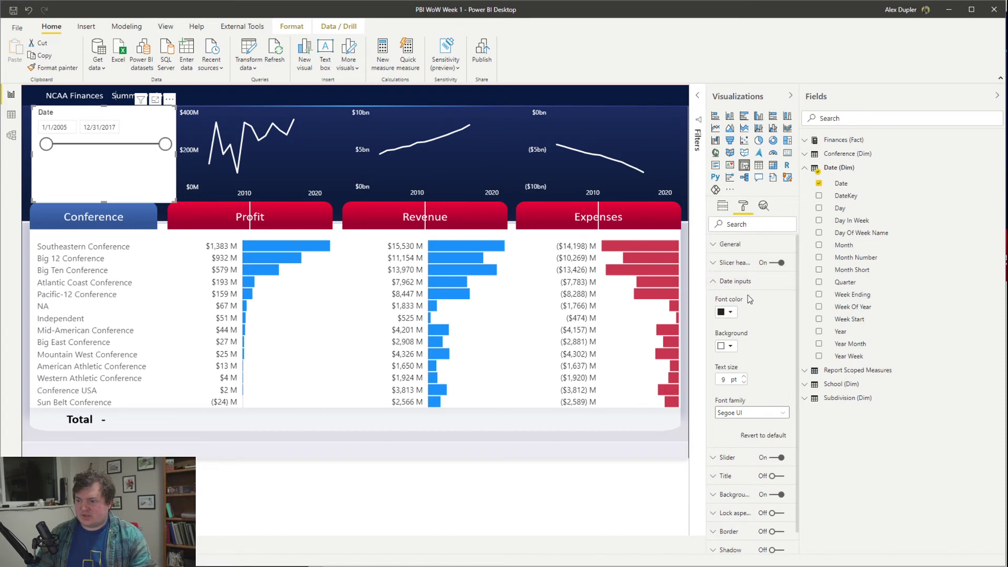
left_click(738, 282)
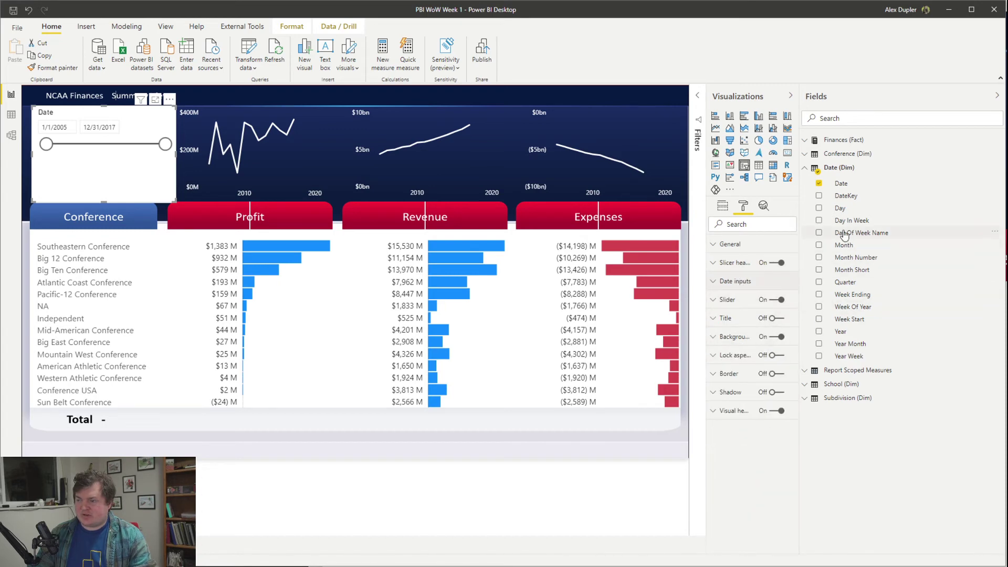
Step: Set the display format of the Date column to 2001 (yyyy)
left_click(843, 183)
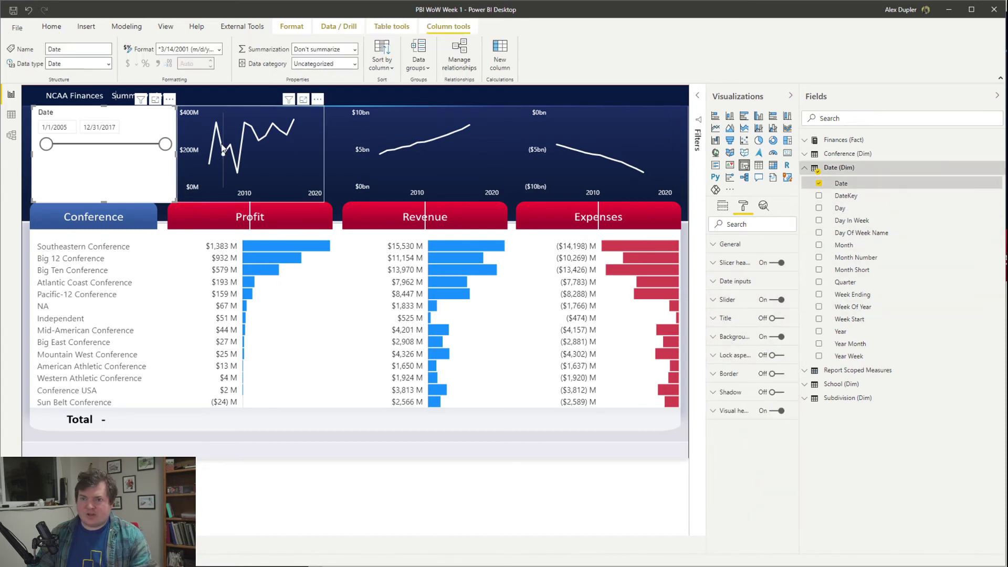
left_click(220, 50)
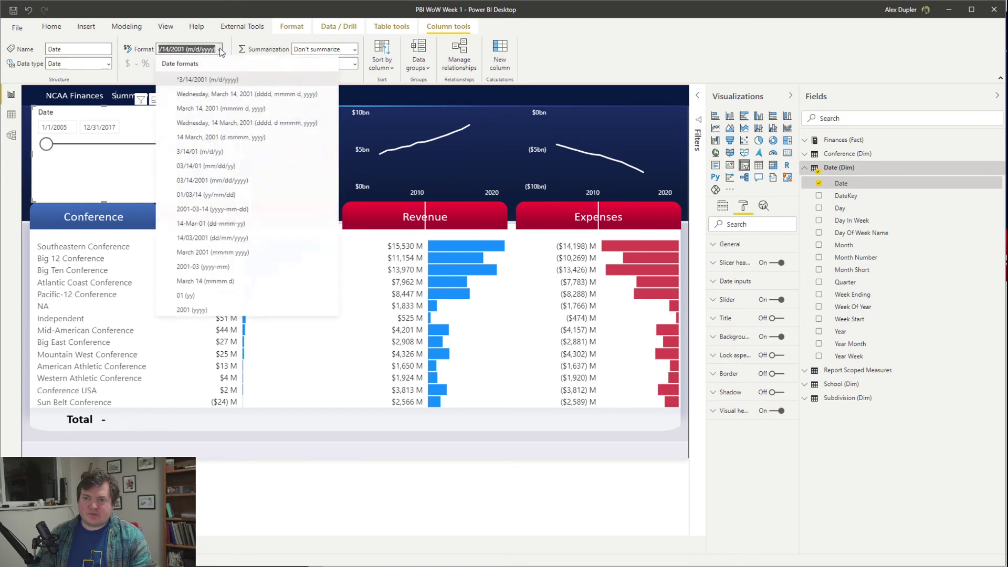
left_click(213, 313)
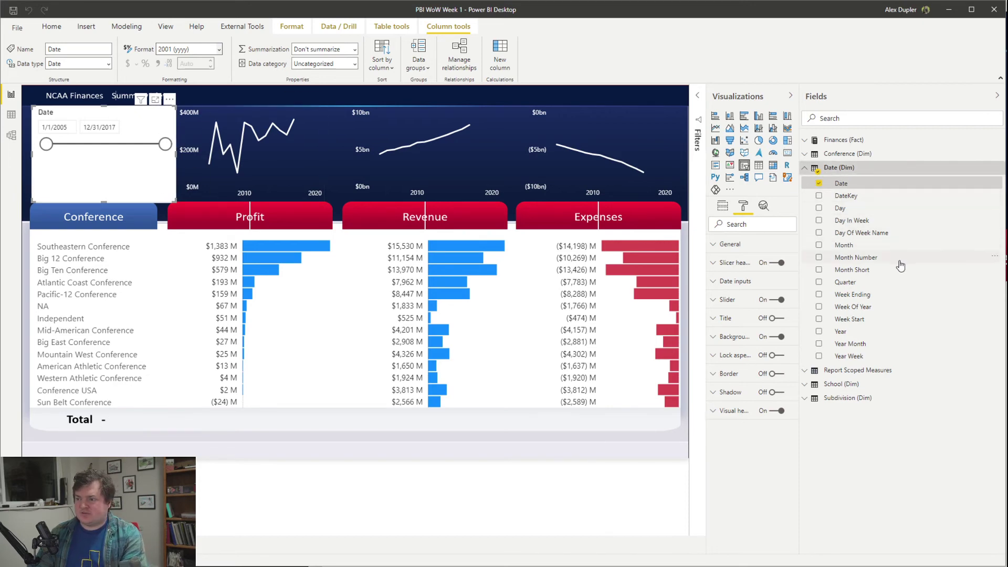
Step: Add Year from the Date (Dim) table to the slicer and set the Date column's display format to *3/14/2001
left_click(819, 332)
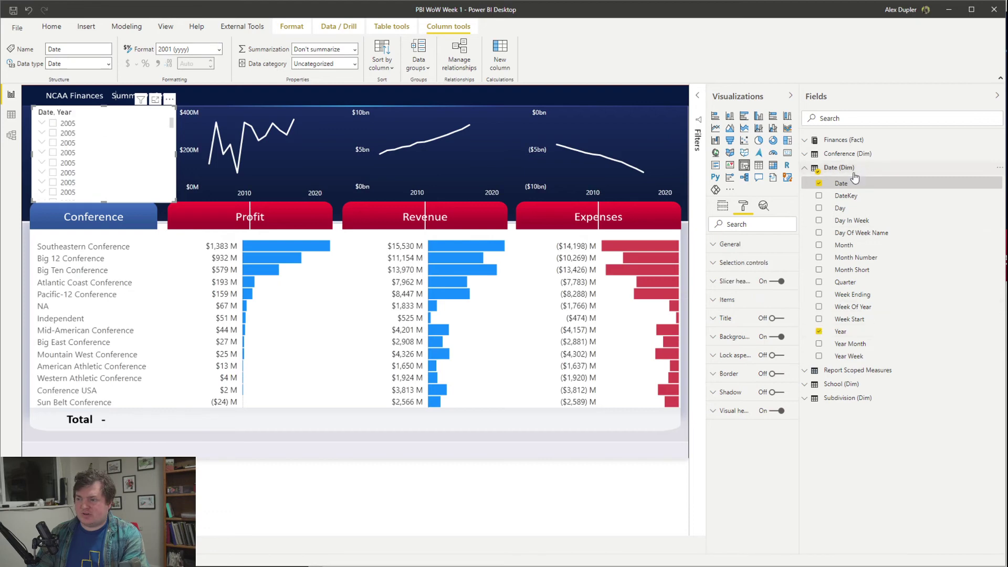
left_click(223, 51)
left_click(212, 79)
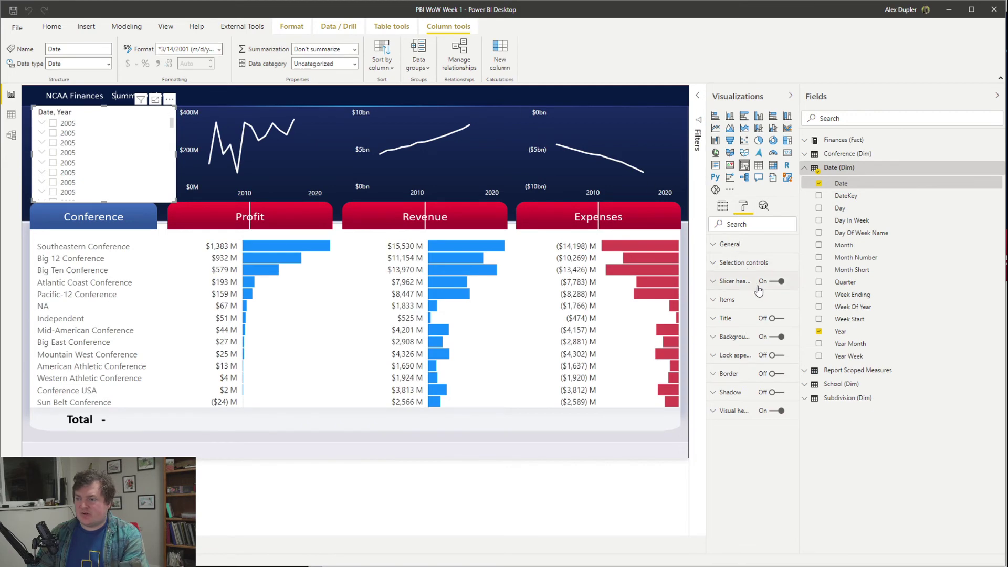
Step: Examine the type options, selection controls, general settings and header settings of the Date and Year slicer
left_click(169, 116)
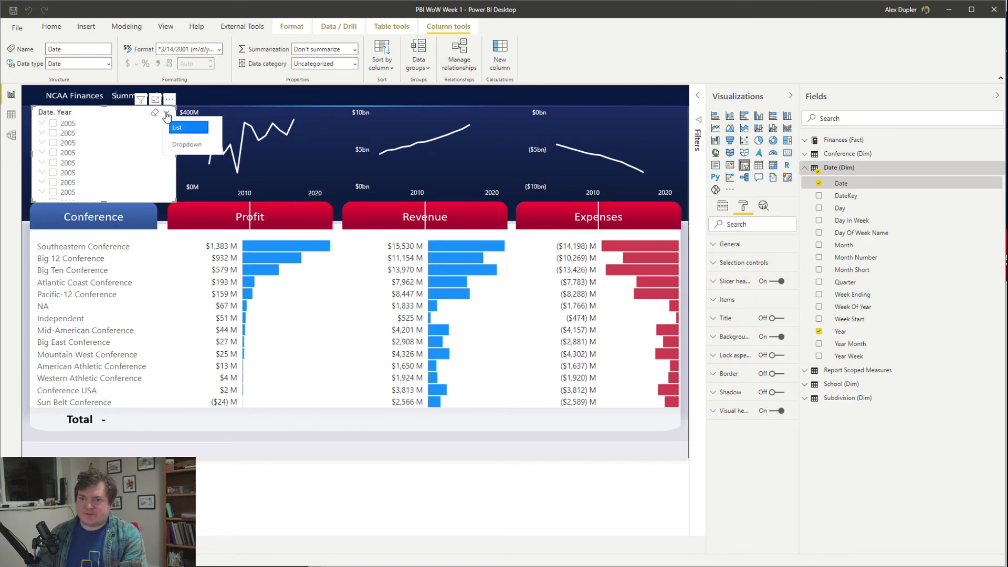
left_click(192, 129)
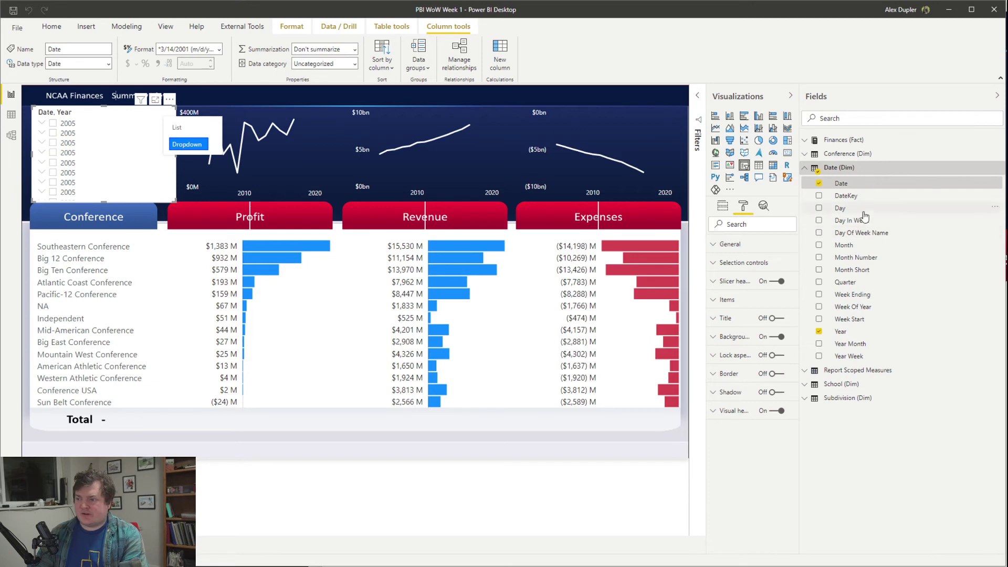
left_click(856, 333)
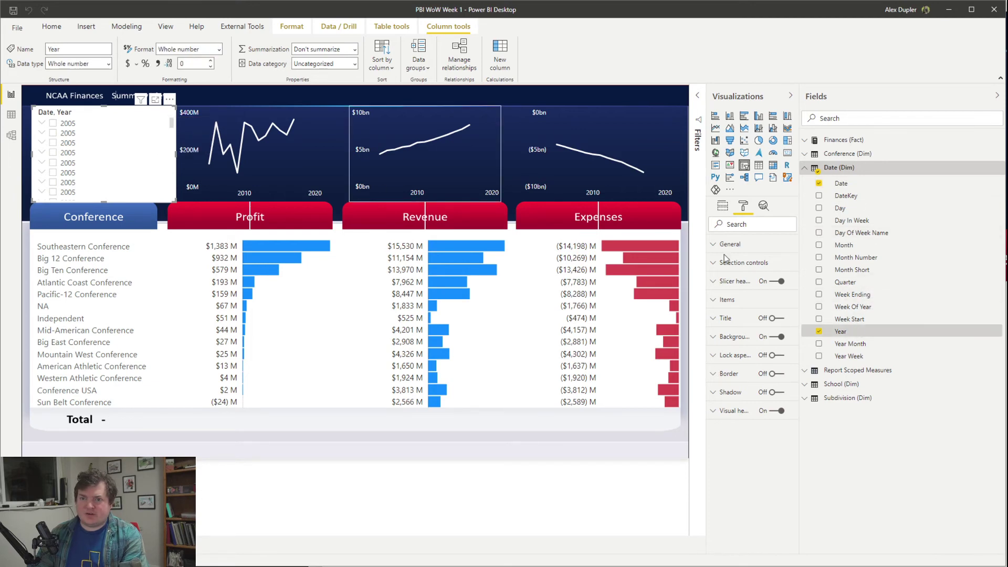
left_click(745, 263)
left_click(745, 263)
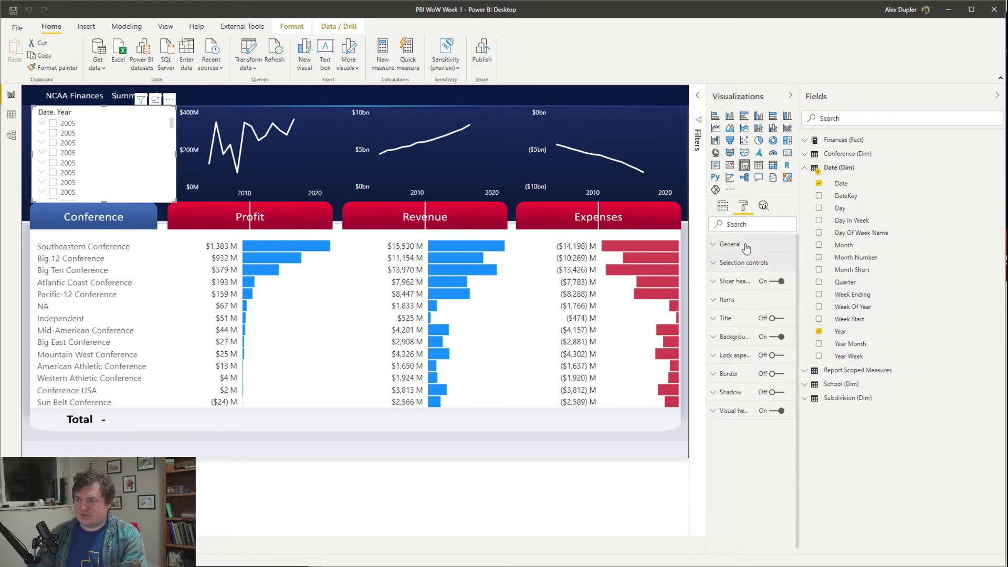
left_click(748, 246)
left_click(748, 245)
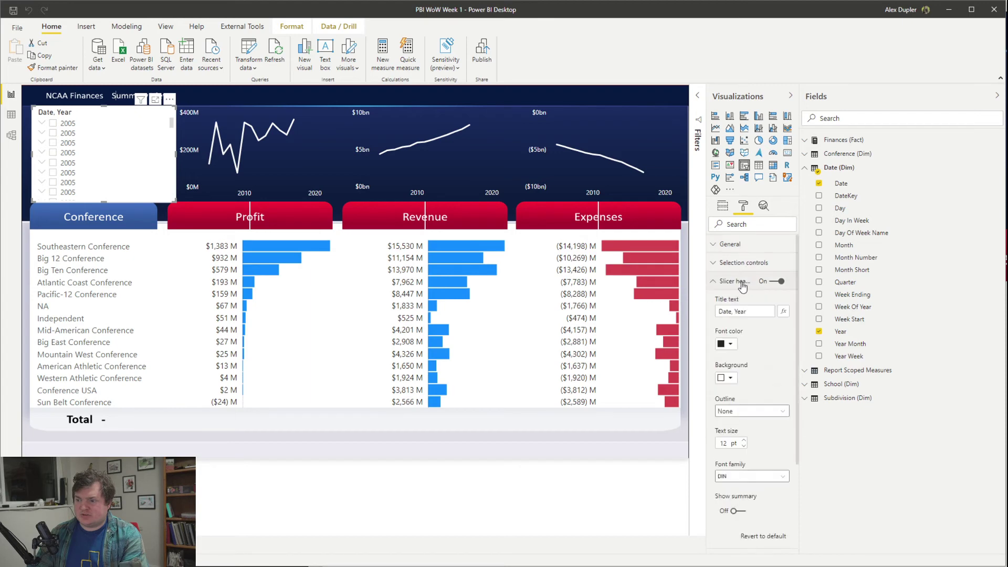
Step: Switch the Date and Year slicer to the Dropdown type and check the entries in its list
left_click(170, 113)
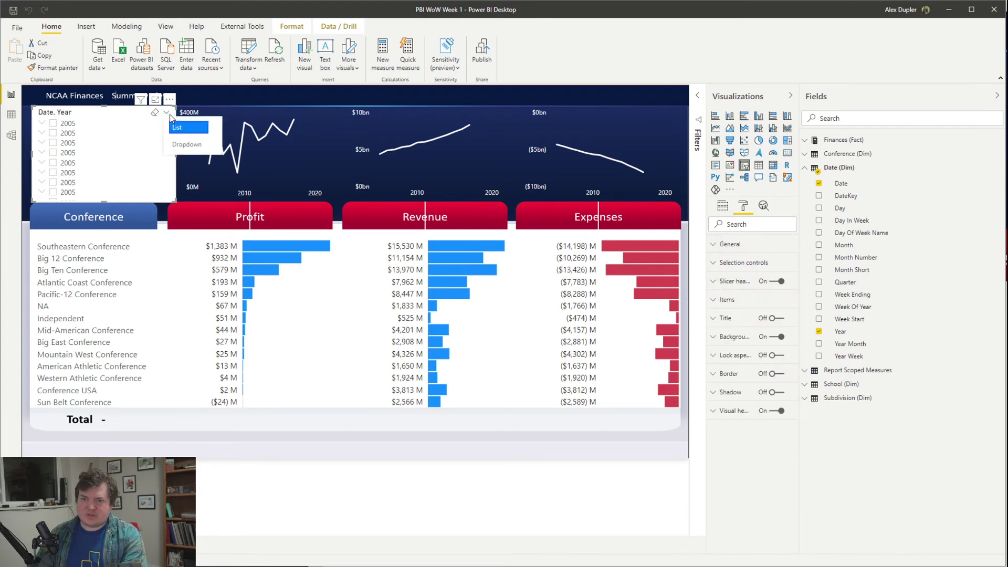
left_click(182, 145)
left_click(164, 128)
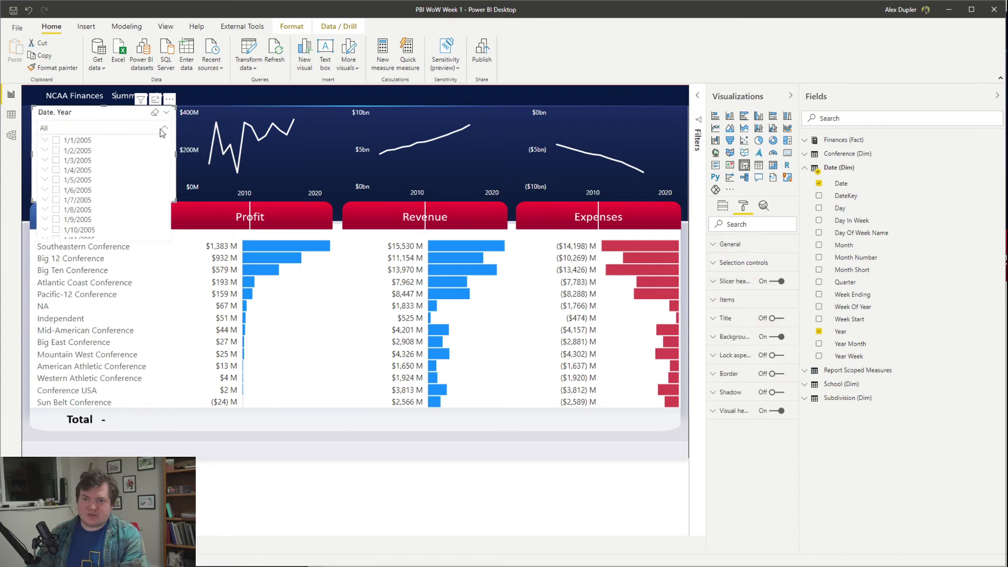
left_click(164, 128)
Step: Remove Date from the slicer's fields so that it uses only Year
left_click(169, 99)
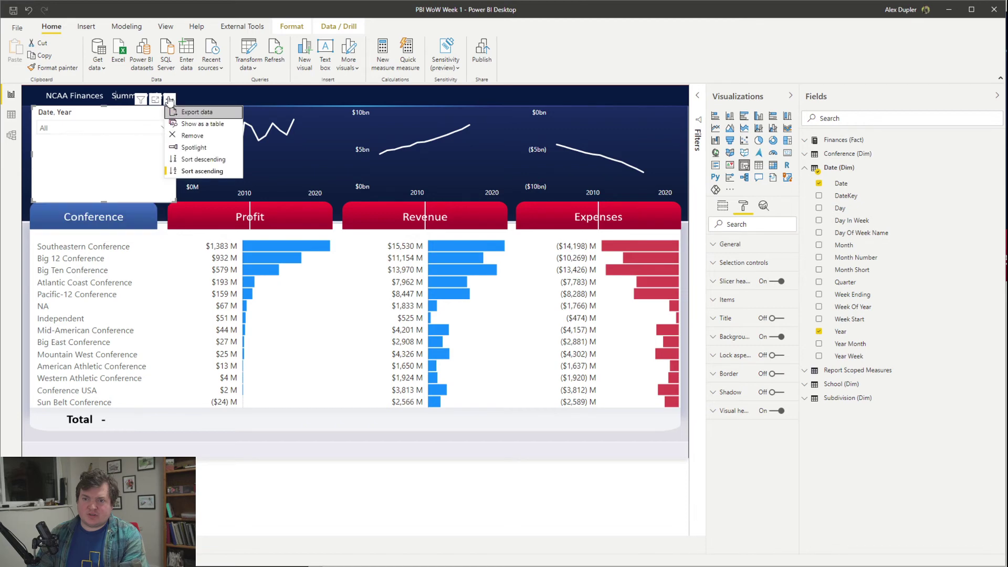
left_click(863, 332)
left_click(722, 208)
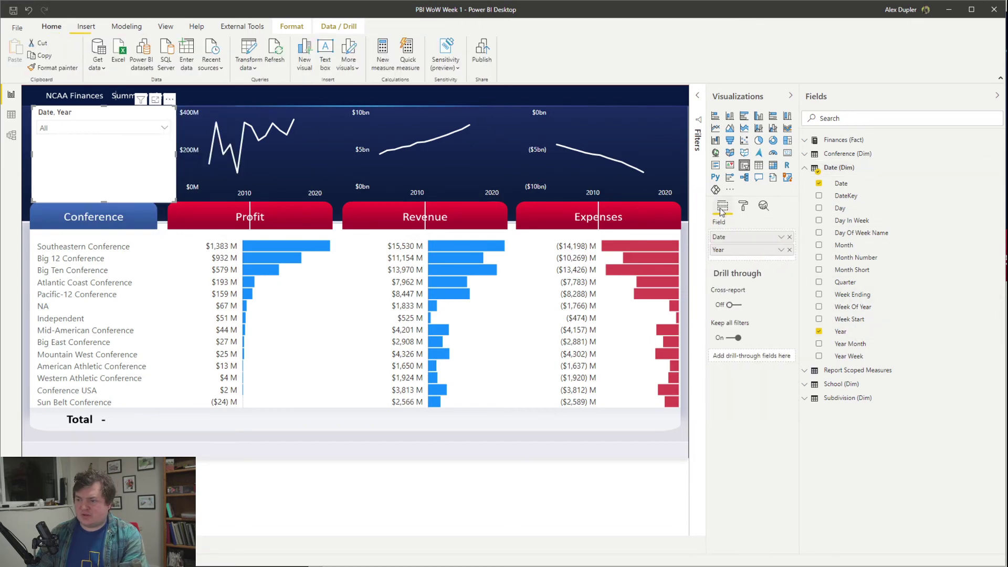
left_click(789, 237)
Step: Change the Year slicer's type to Between
left_click(169, 99)
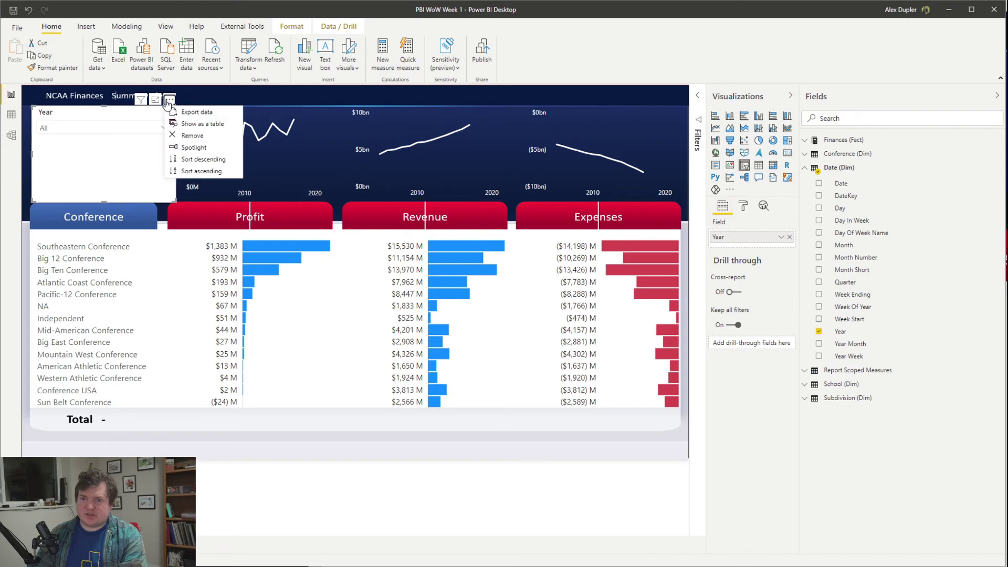
key("Escape")
left_click_drag(159, 121, 162, 121)
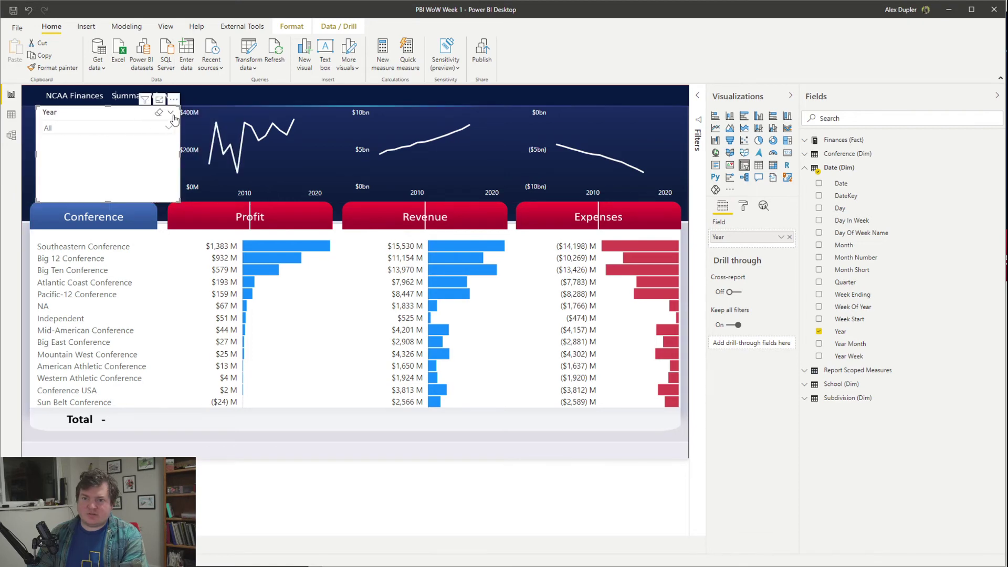
left_click(169, 126)
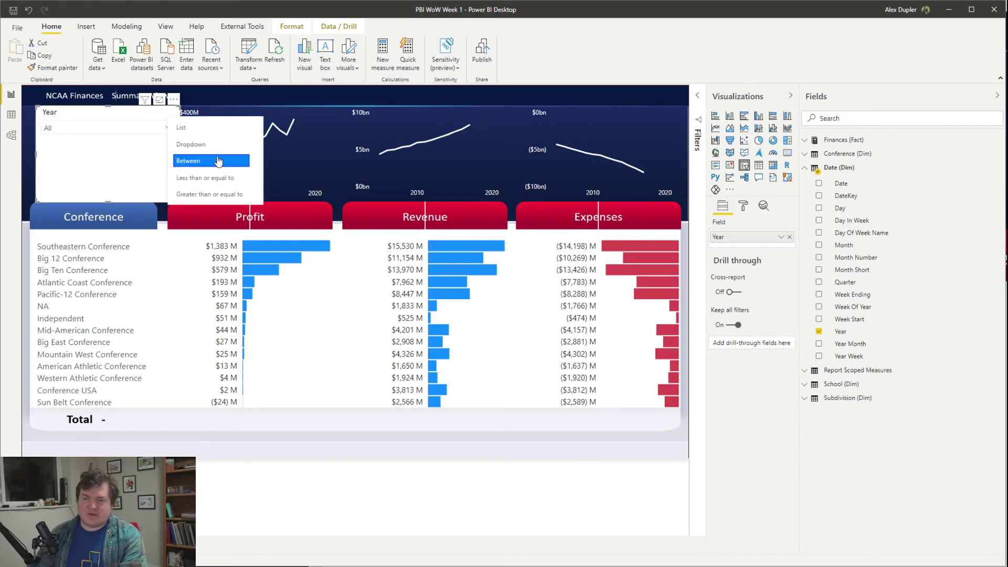
left_click(218, 161)
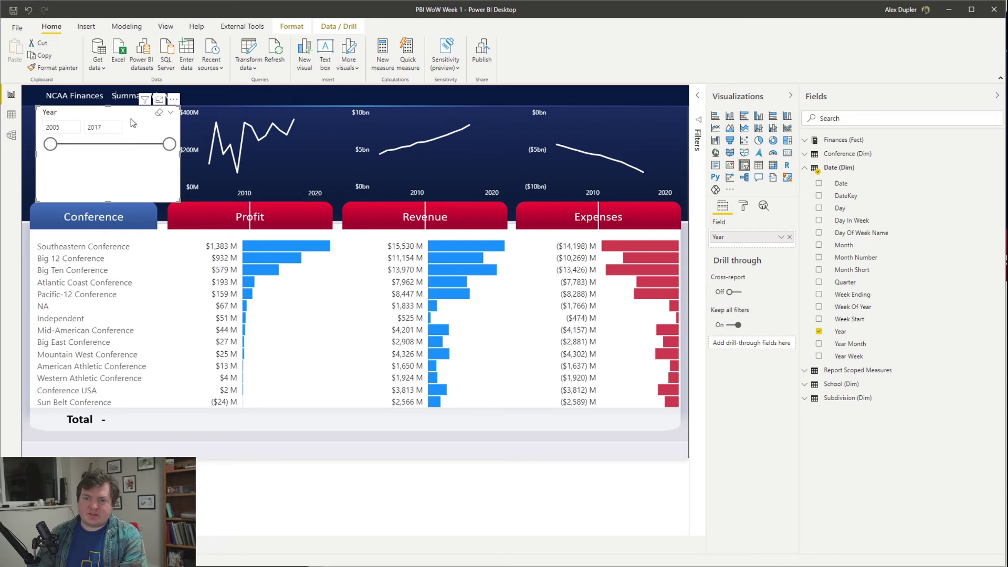
Step: Turn off the Year slicer's background and set the font color of its numeric inputs to white
left_click(743, 207)
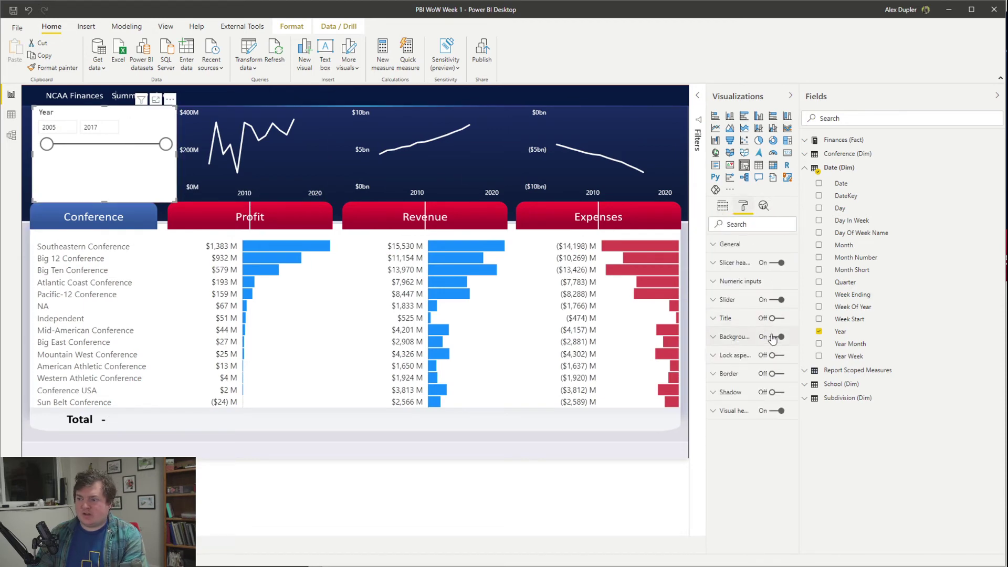
left_click(773, 337)
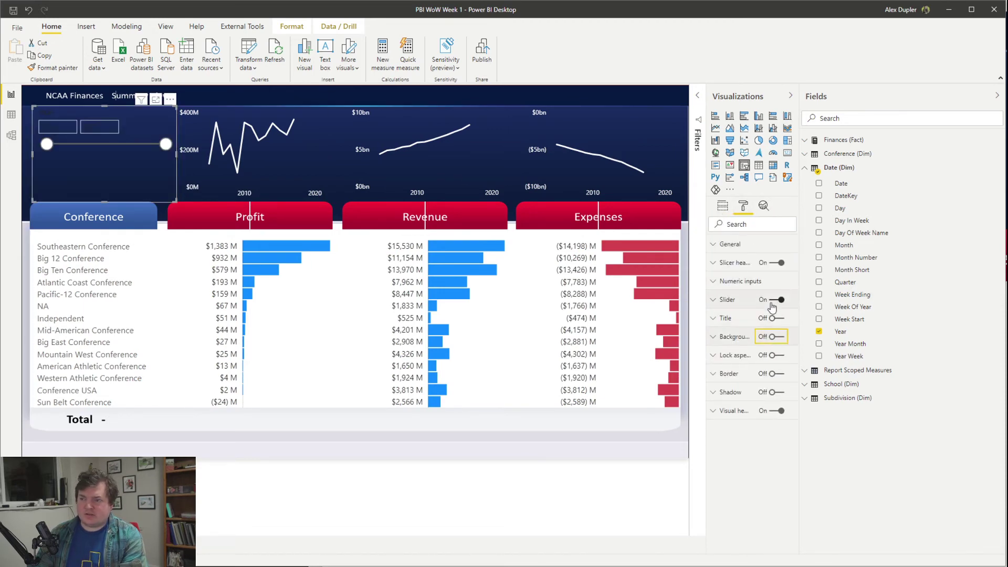
left_click(739, 281)
left_click(729, 314)
left_click(726, 325)
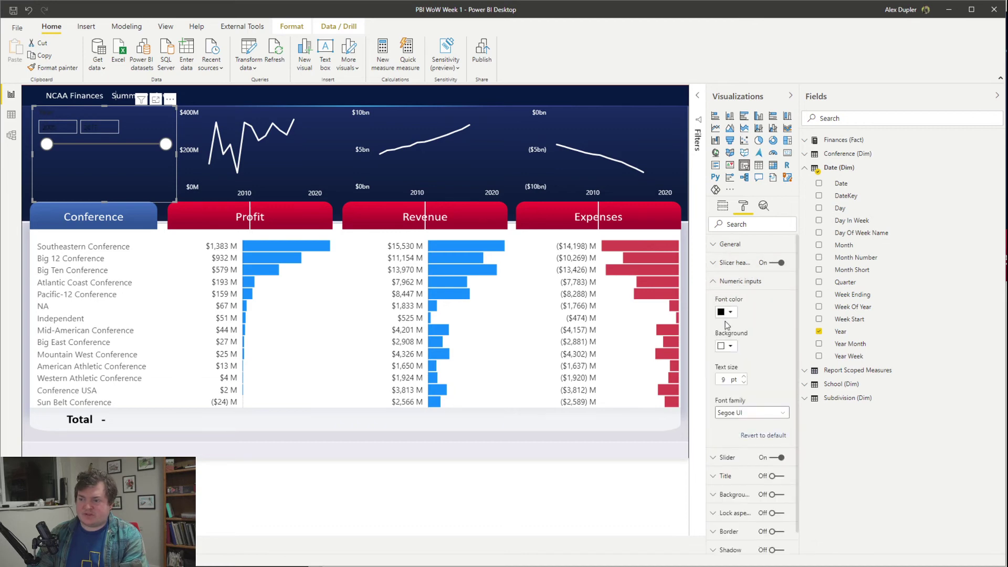
left_click(729, 314)
left_click(718, 337)
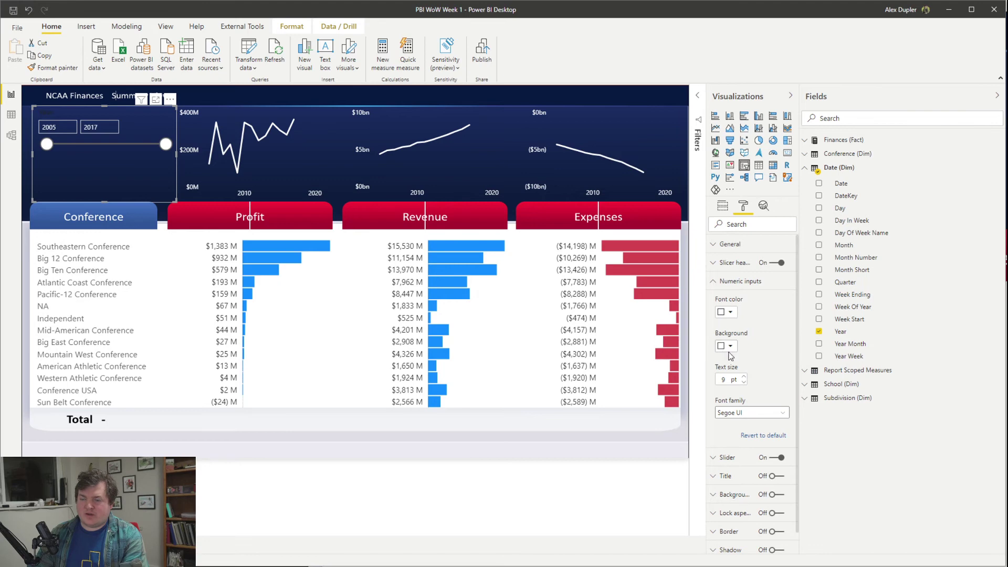
Step: Turn off the Year slicer's header
left_click(739, 283)
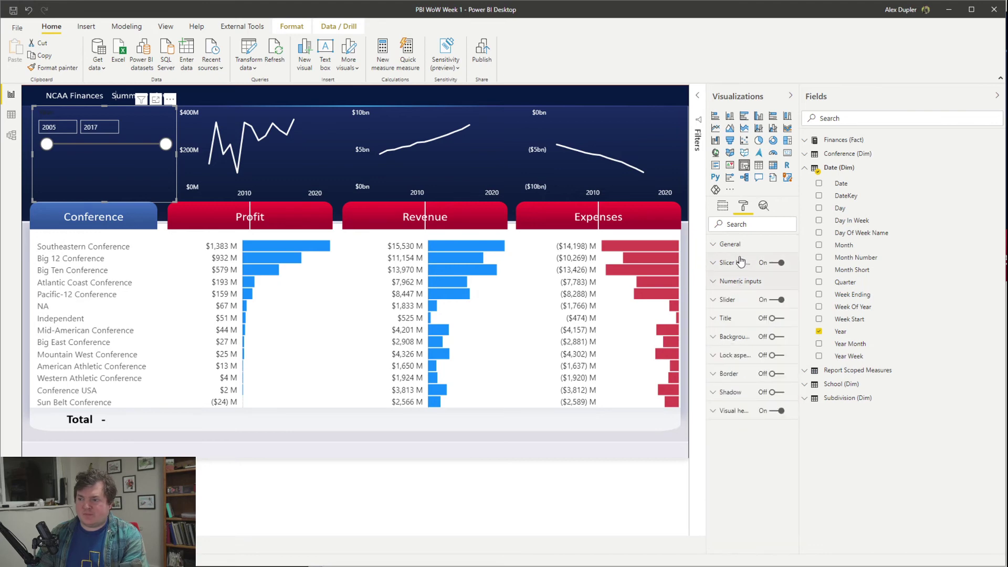
left_click(741, 262)
left_click(775, 263)
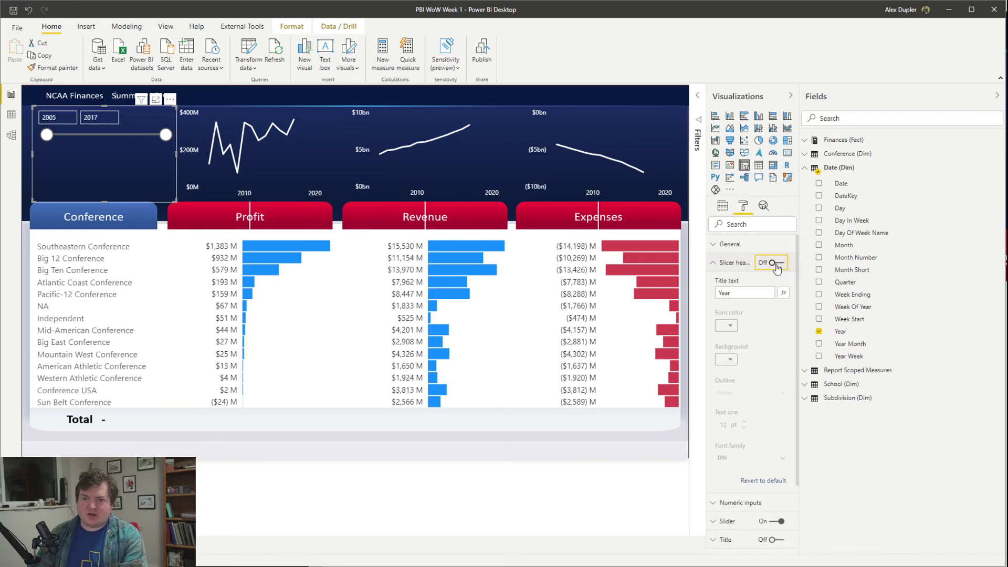
left_click(736, 265)
Step: Set the text size of the Year slicer's numeric inputs to 15 pt
left_click(740, 281)
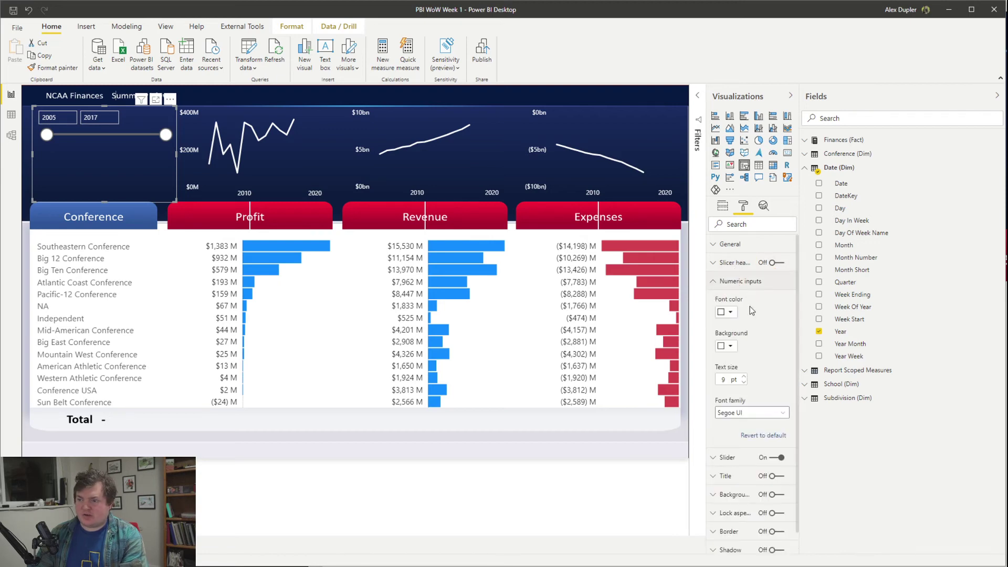
left_click(744, 379)
left_click(743, 379)
left_click(742, 379)
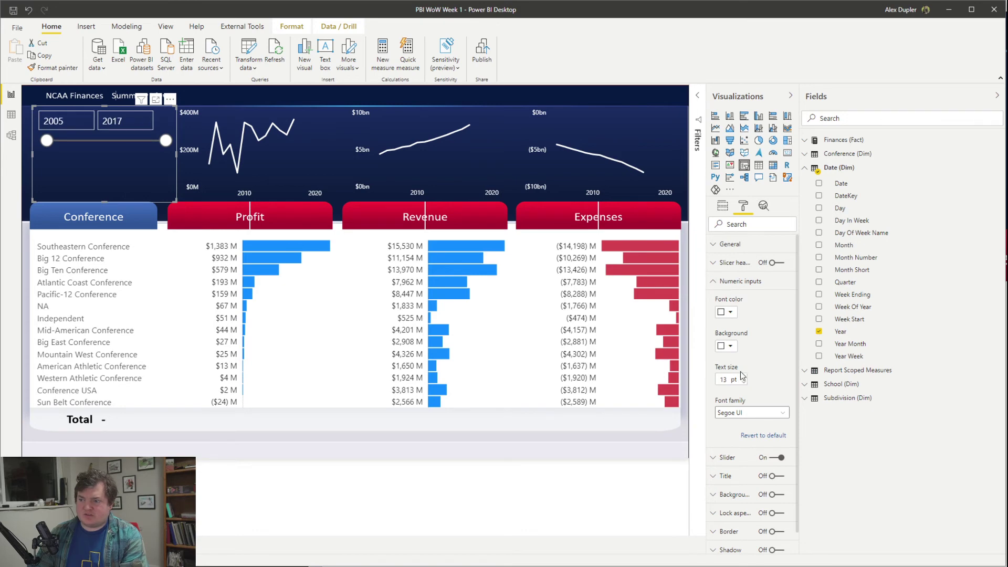
left_click(743, 377)
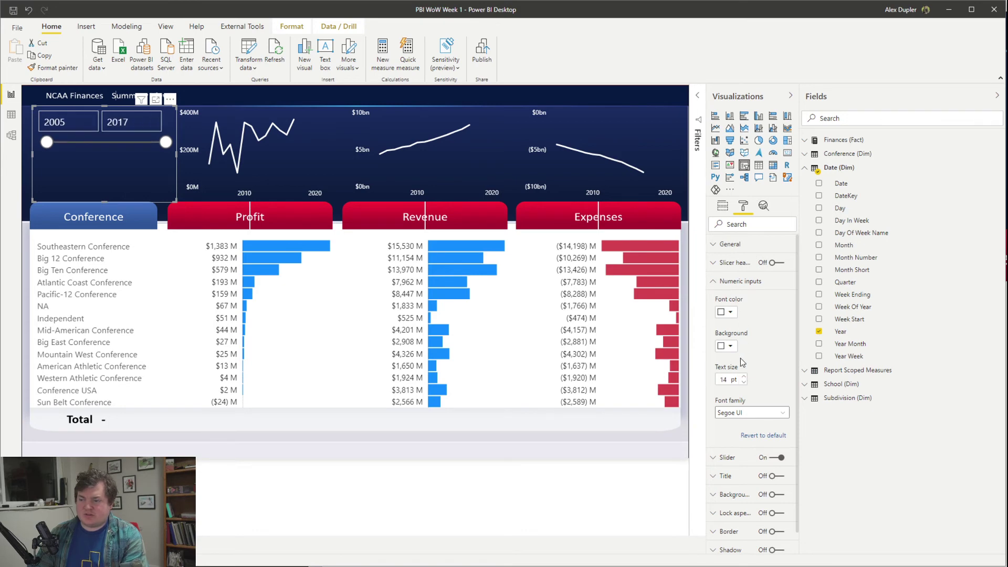
left_click(743, 377)
left_click(743, 378)
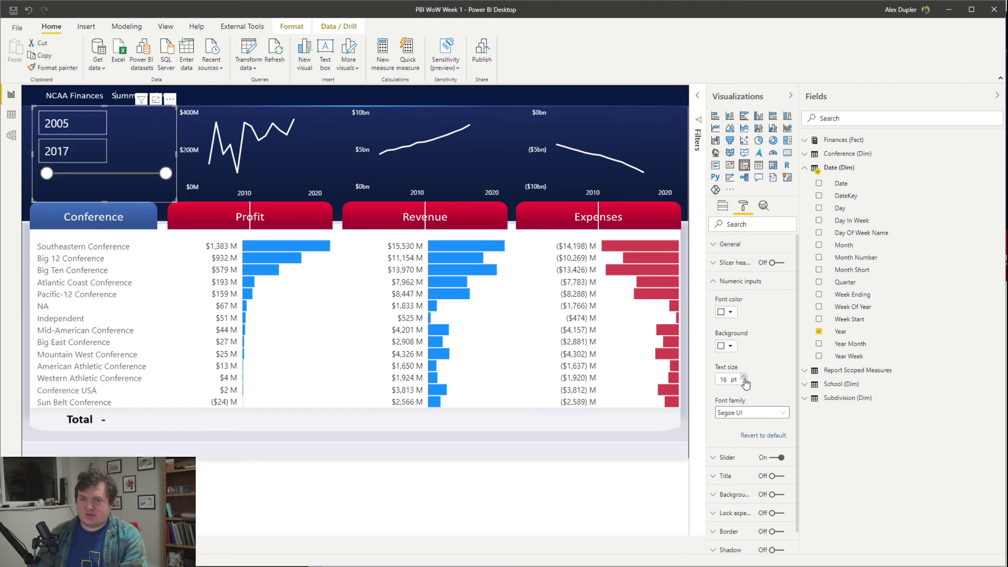
left_click(743, 382)
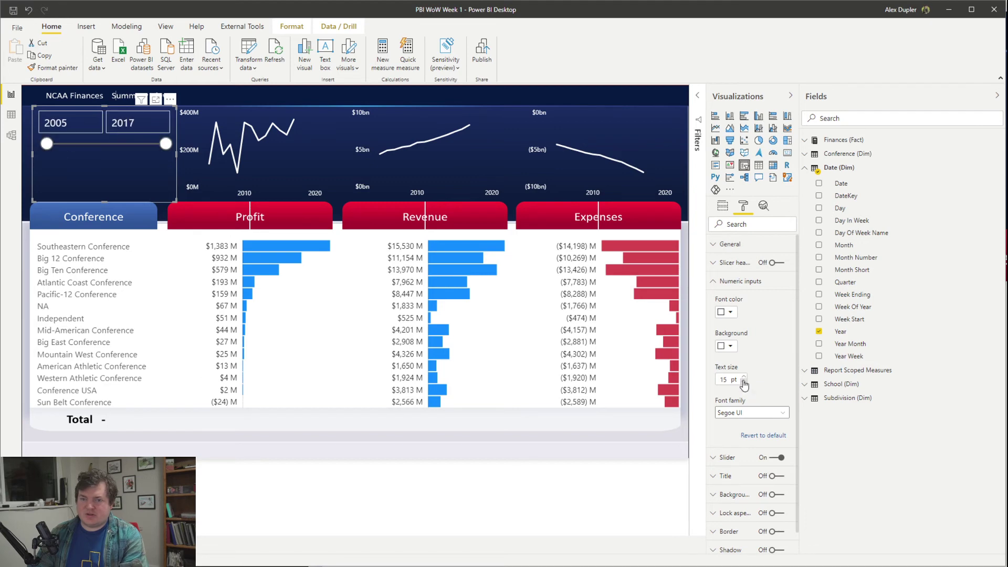
left_click(745, 281)
Step: Set the color of the Year slicer's slider to white
left_click(735, 300)
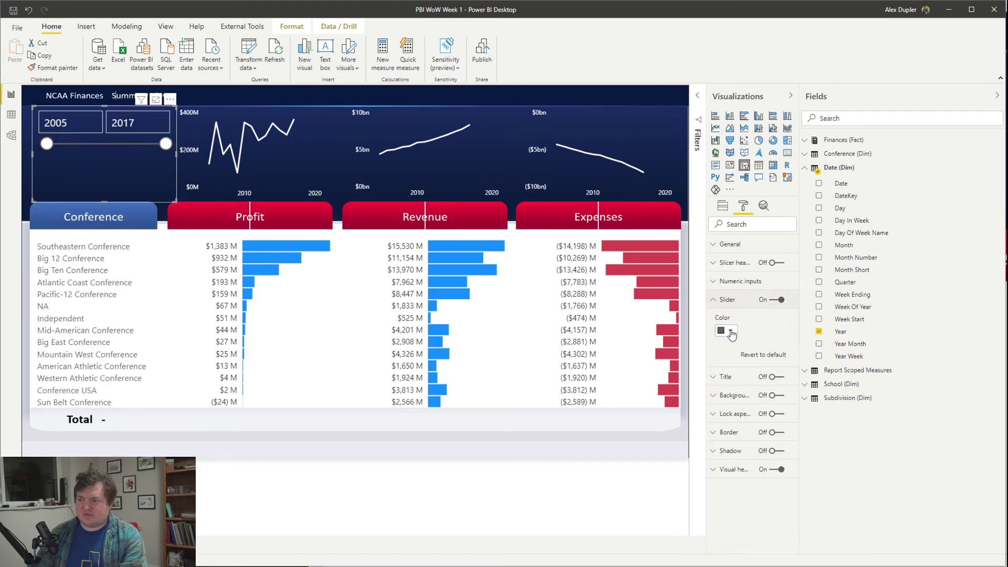
left_click(731, 332)
left_click(722, 355)
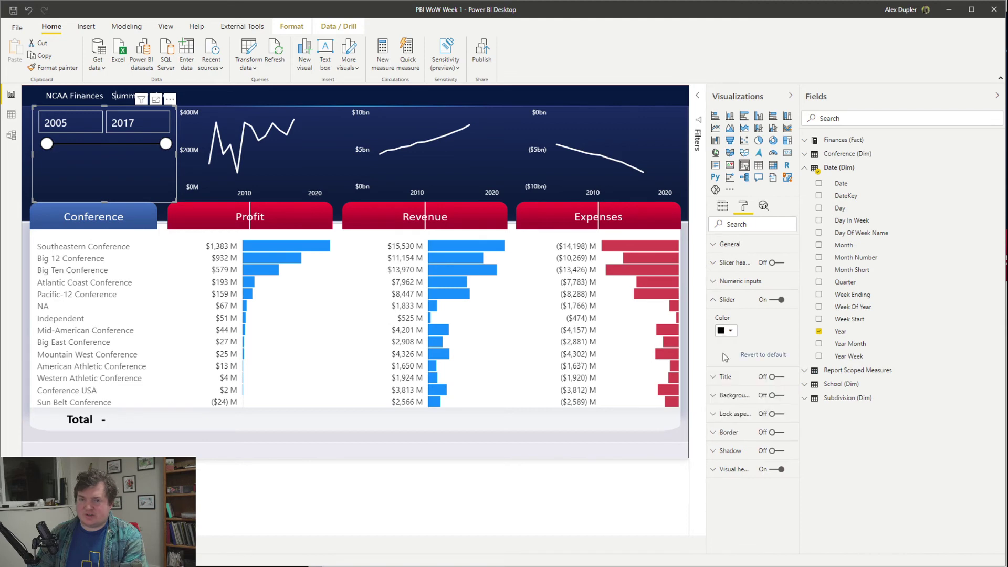
left_click(731, 331)
left_click(713, 357)
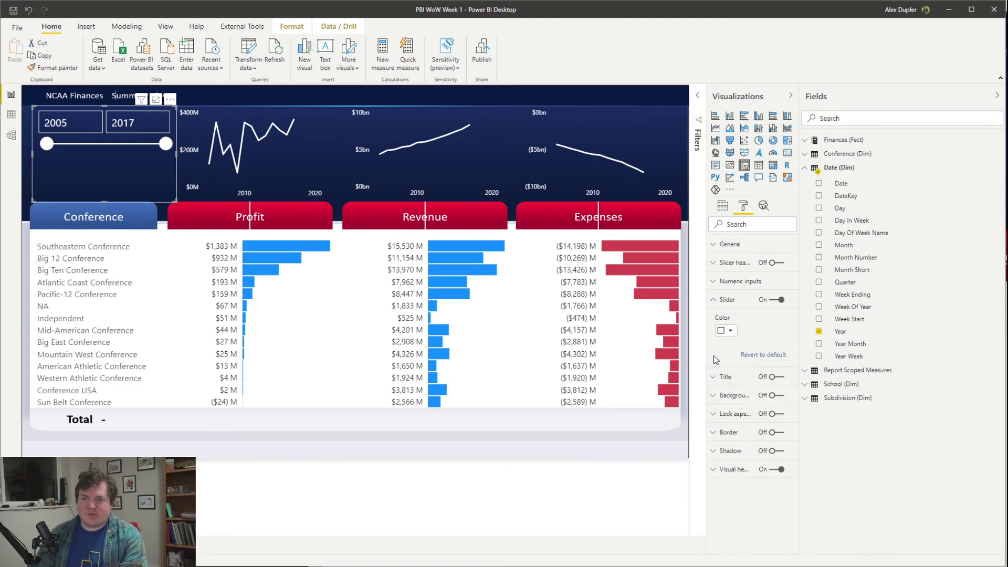
Step: Narrow the Year slicer to fit within the width of the Conference header and set its numeric inputs' text size to 11 pt
mouse_move(105, 171)
left_mouse_down()
mouse_move(268, 165)
mouse_move(135, 156)
mouse_move(111, 169)
left_mouse_up()
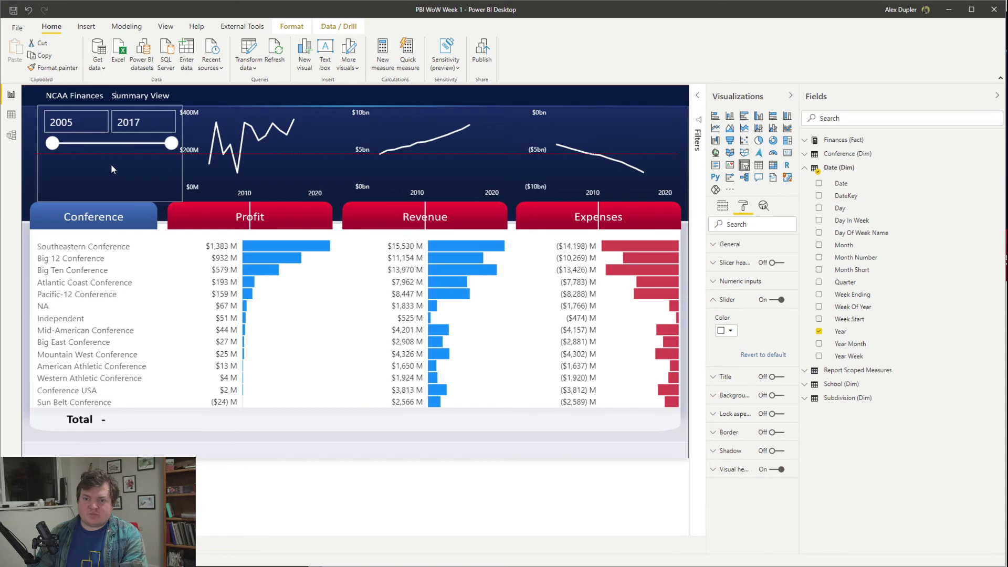
left_click_drag(183, 154, 150, 156)
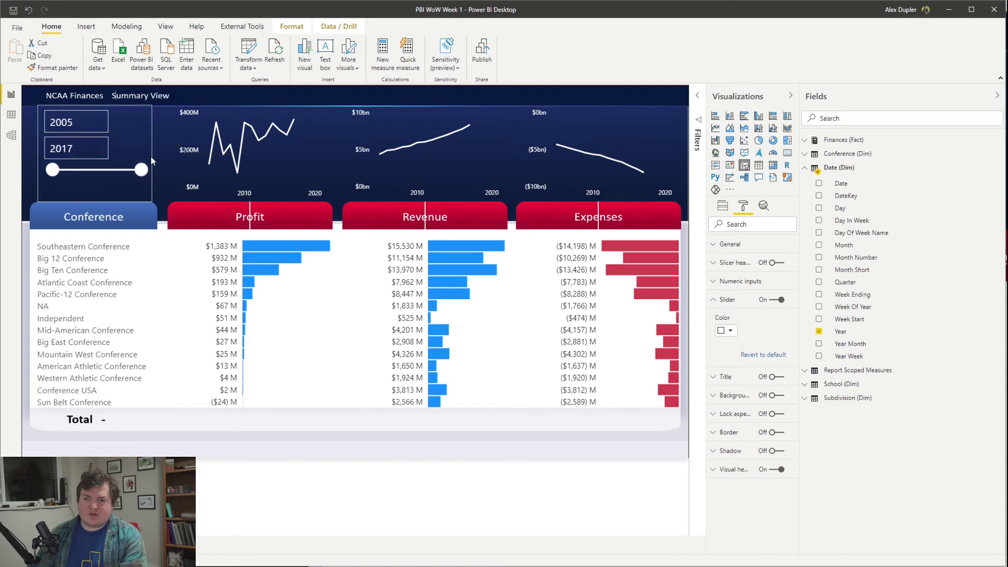
left_click(739, 281)
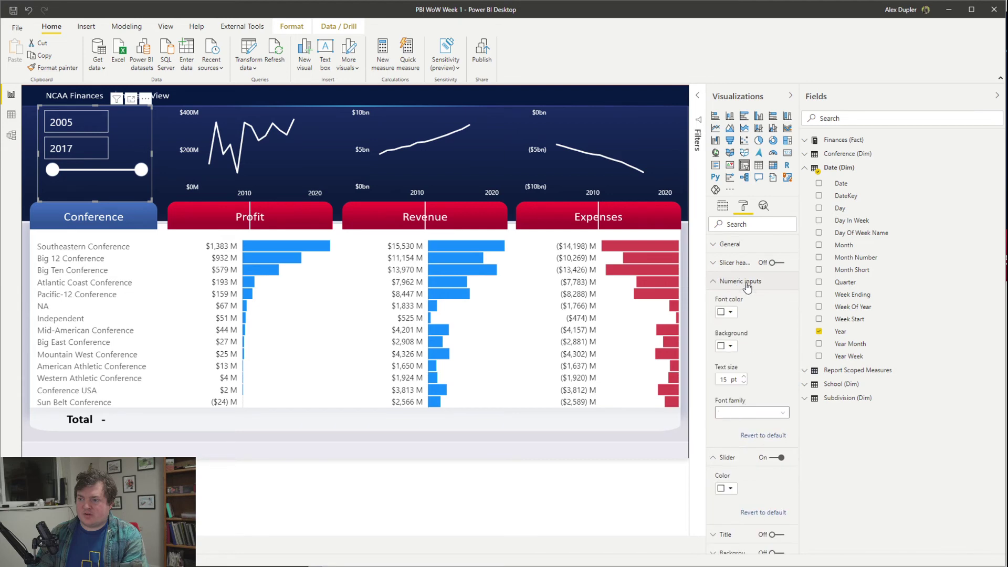
left_click(743, 382)
left_click(743, 382)
left_click(742, 382)
left_click(742, 382)
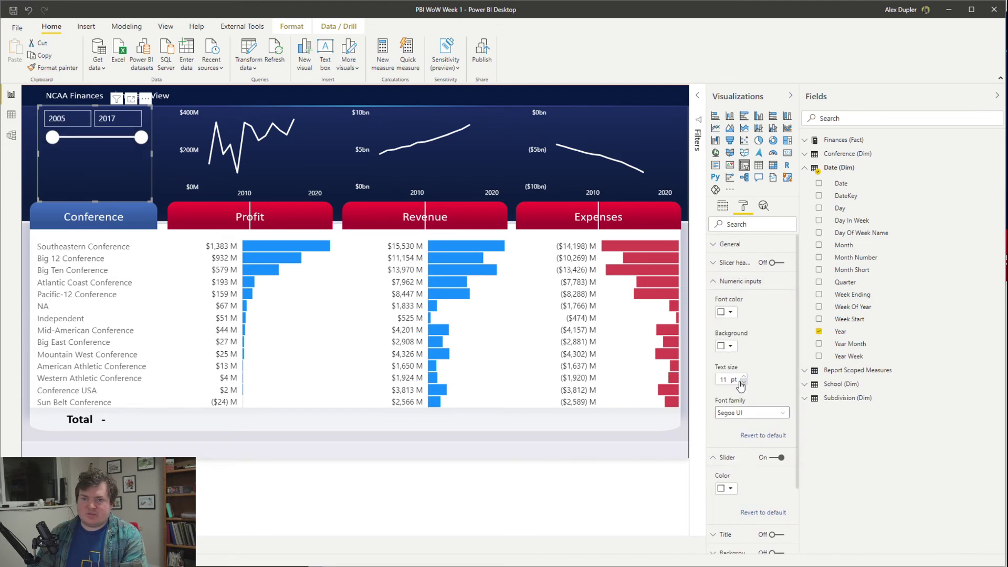
Step: Reduce the Year slicer's height from its upper and lower edges so it fits closely around the year boxes and slider
left_click_drag(100, 106, 108, 132)
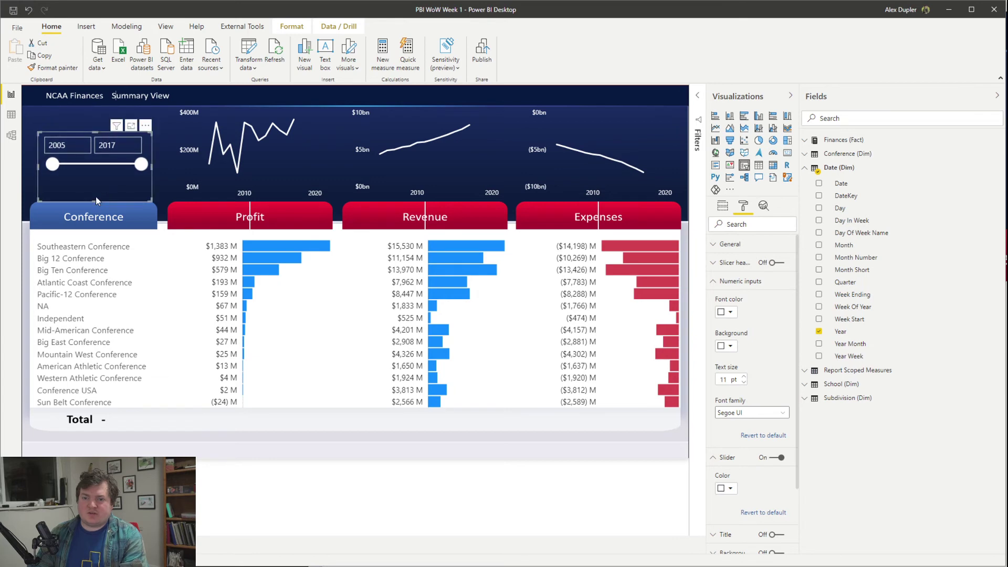
left_click_drag(95, 197, 94, 178)
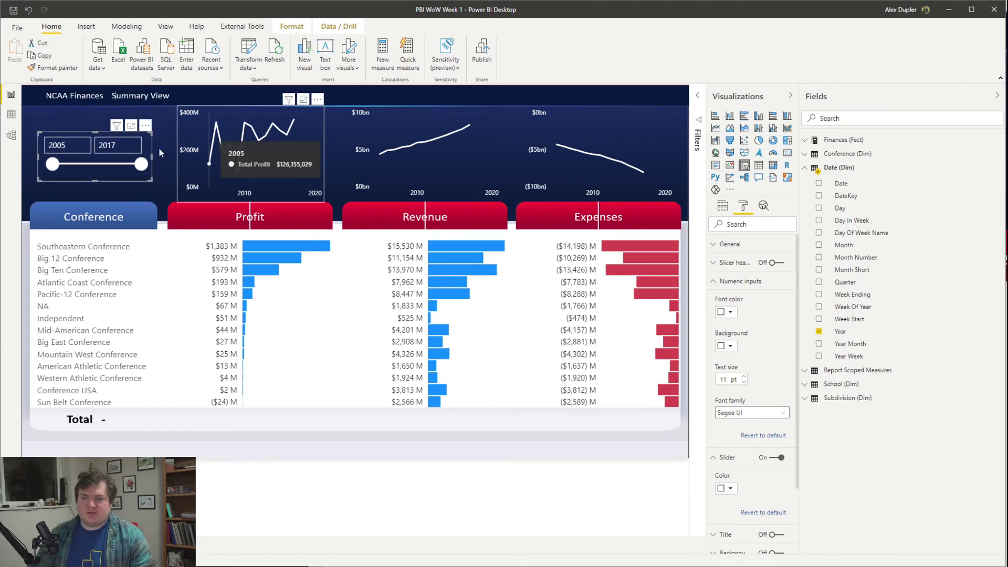
Step: Align the Year slicer and the Profit, Revenue and Expenses line charts to each other's middle
left_click(252, 152, "ctrl")
left_click(425, 152, "ctrl")
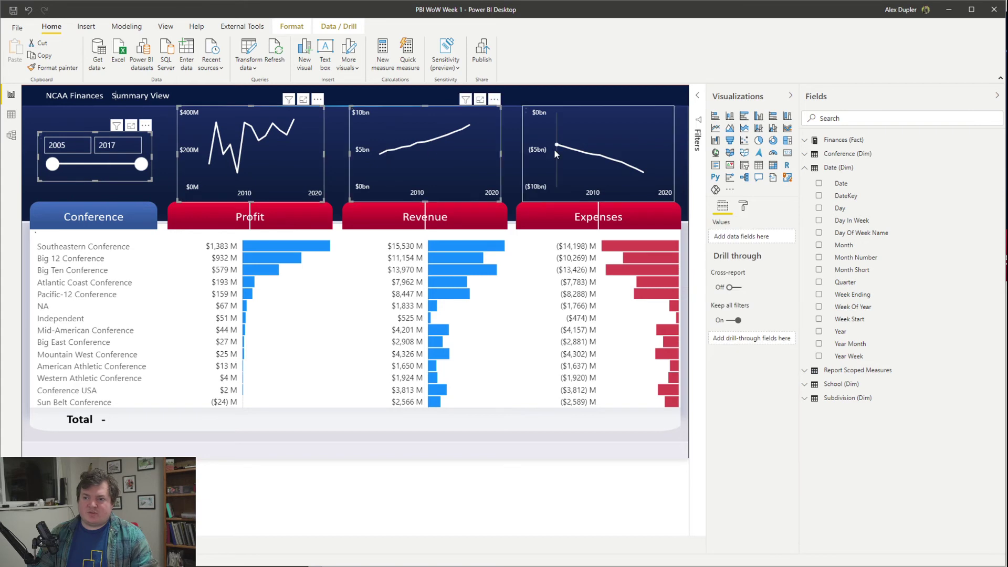
left_click(559, 149, "ctrl")
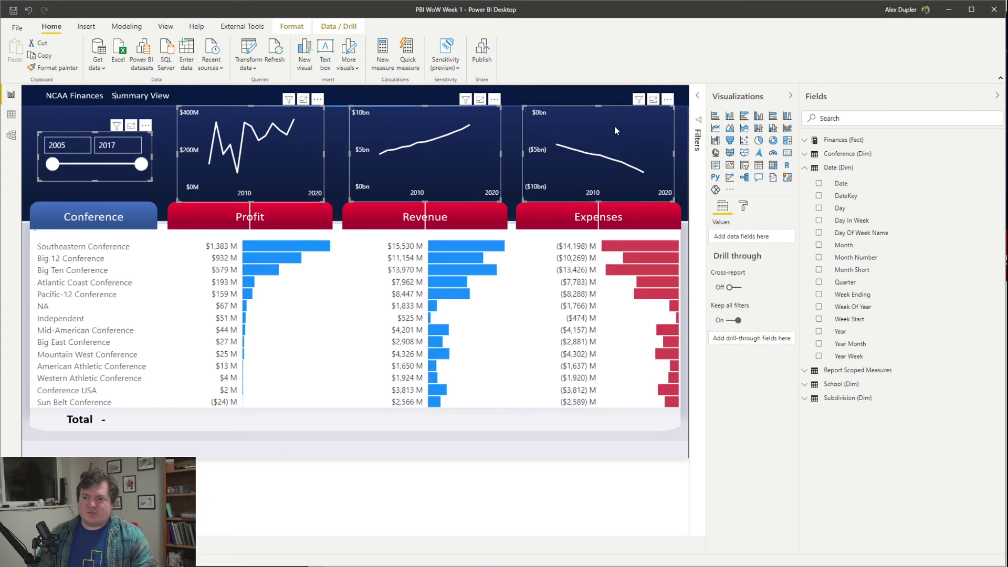
left_click(291, 27)
left_click(223, 52)
left_click(266, 154)
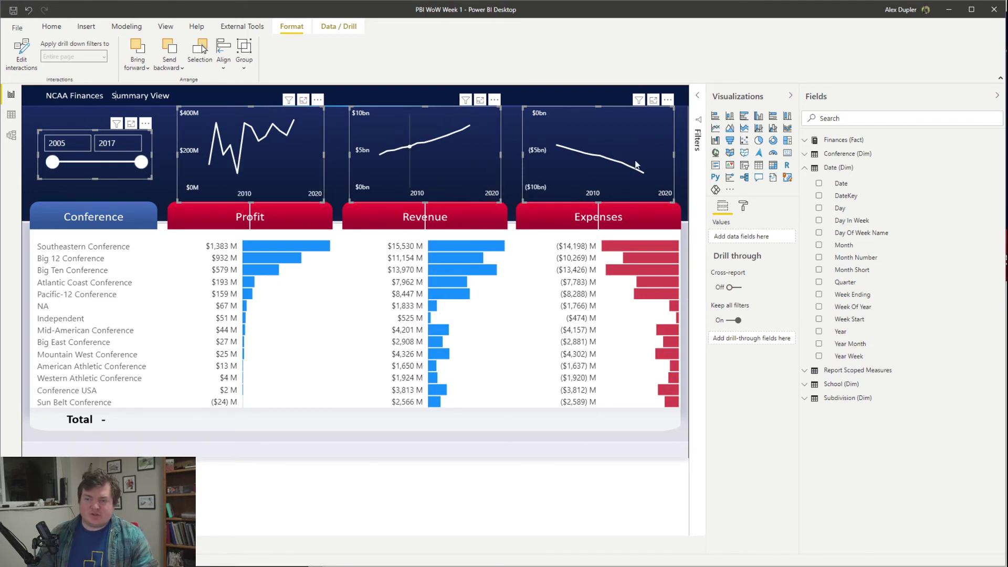
Step: Nudge the Profit, Revenue and Expenses line charts slightly upward together
left_click(211, 181)
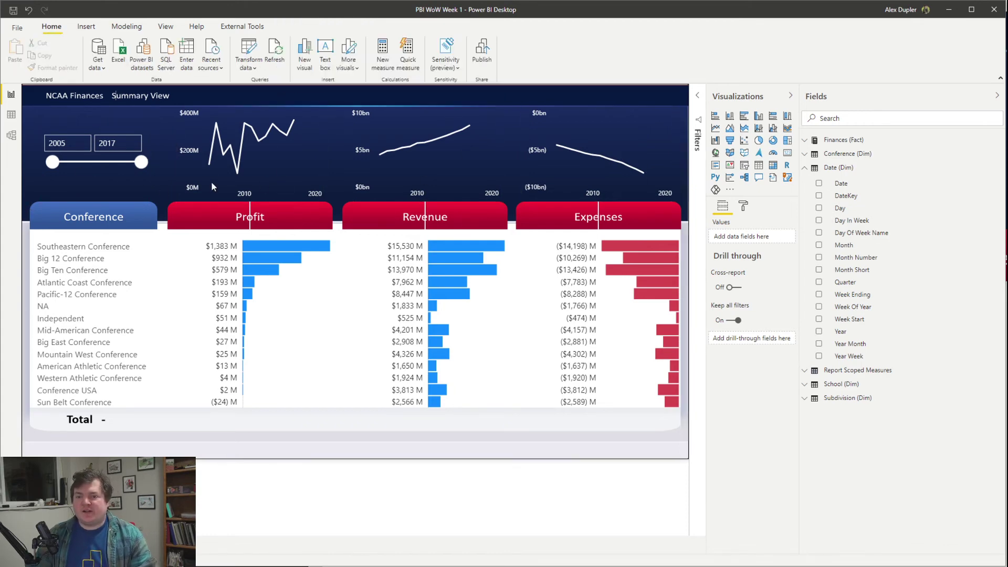
left_click(417, 178, "ctrl")
left_click(646, 198, "ctrl")
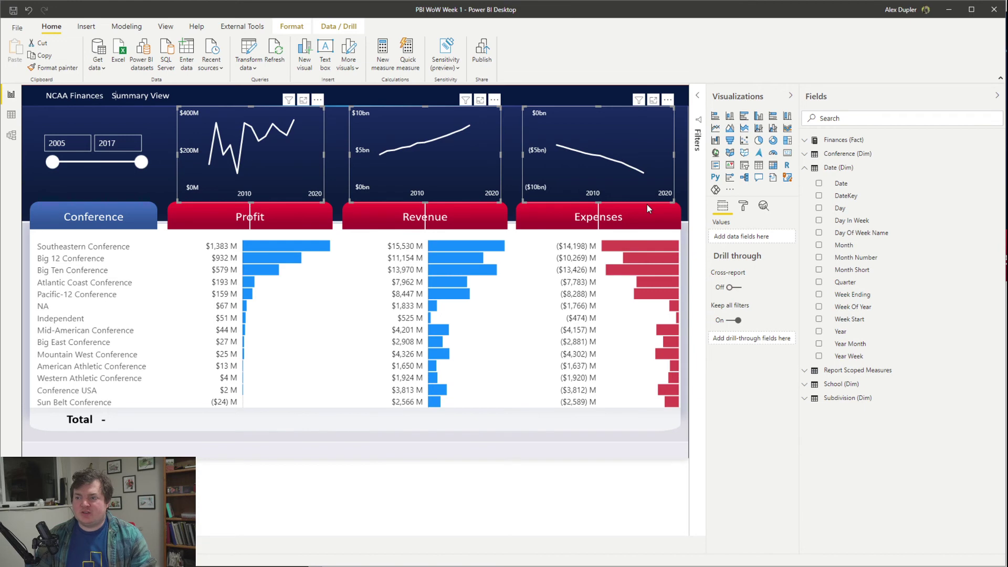
key("Up")
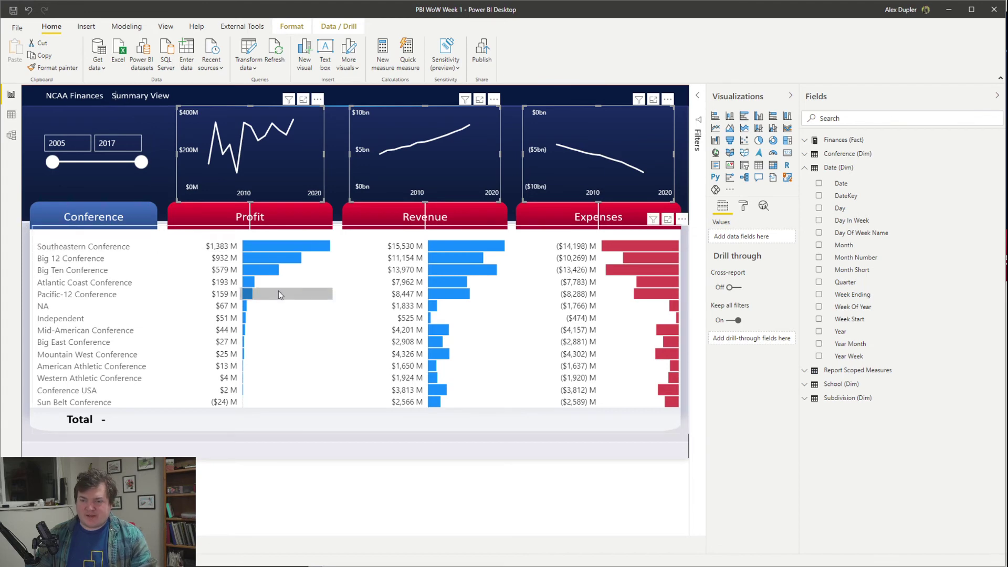
Step: Try the Year slicer by lowering its end year to 2014, and restore the end year to 2017
mouse_move(278, 292)
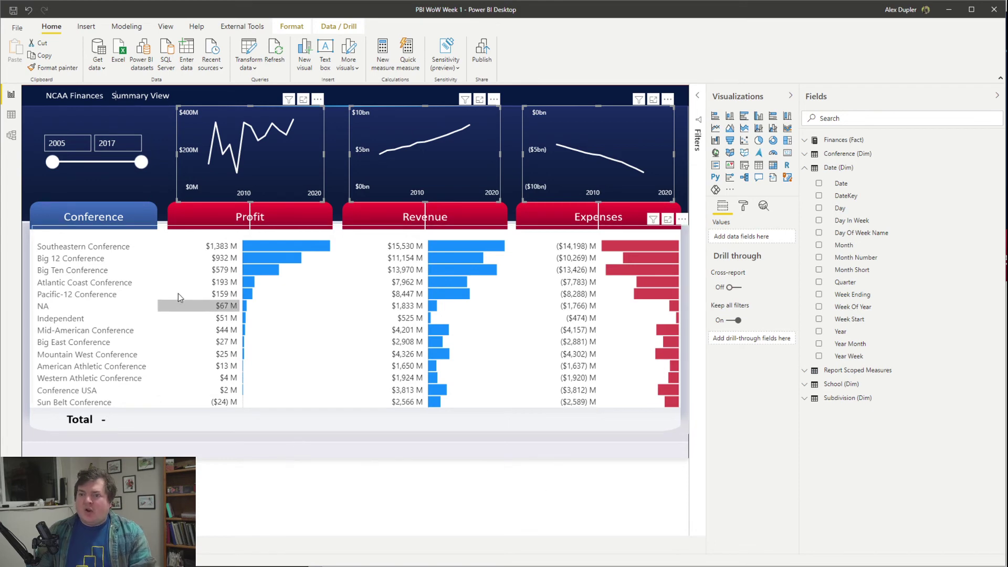
double_click(107, 142)
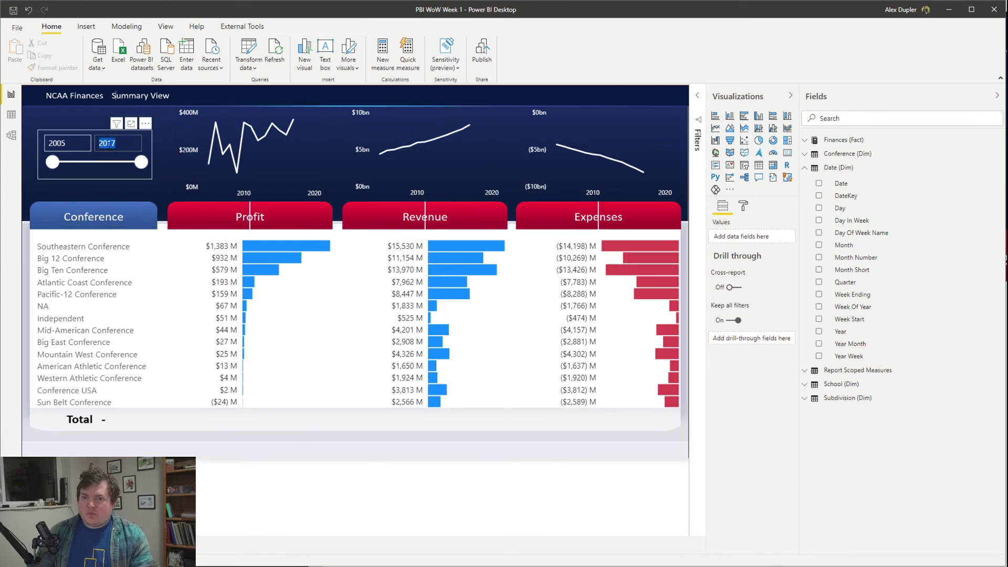
left_click(121, 163)
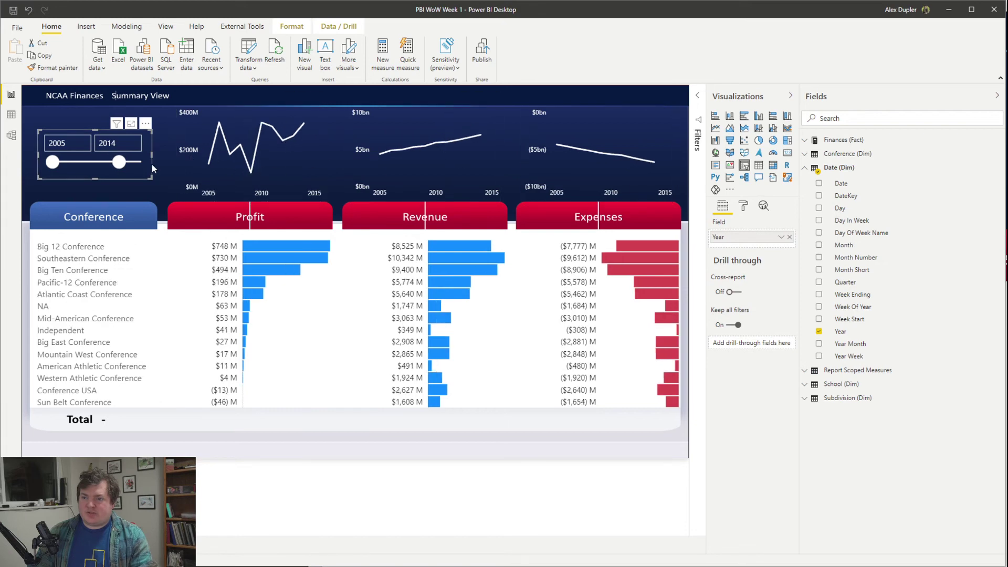
left_click_drag(117, 163, 190, 169)
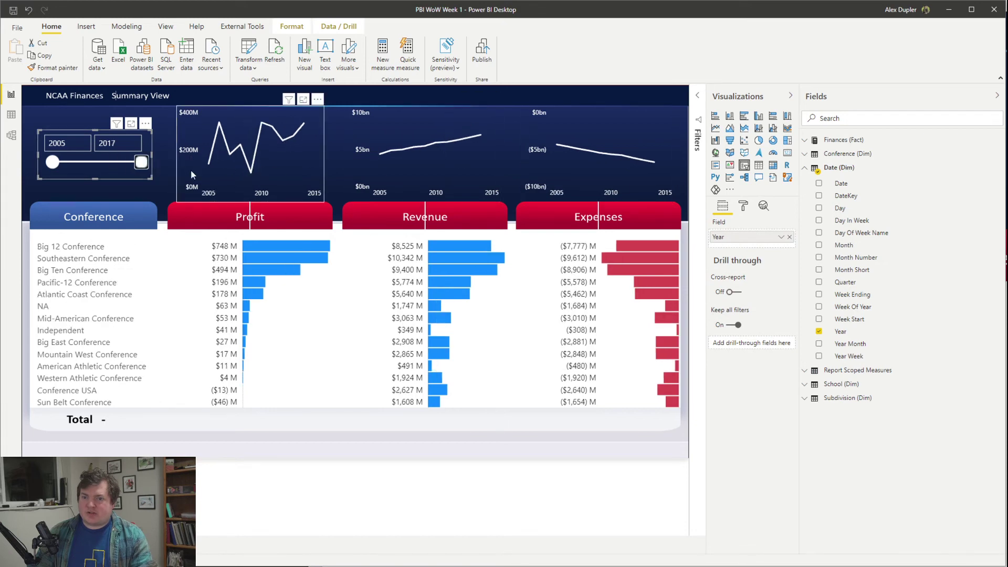
Step: Edit the Year slicer's interactions so it does not filter the Profit, Revenue and Expenses line charts
left_click(146, 124)
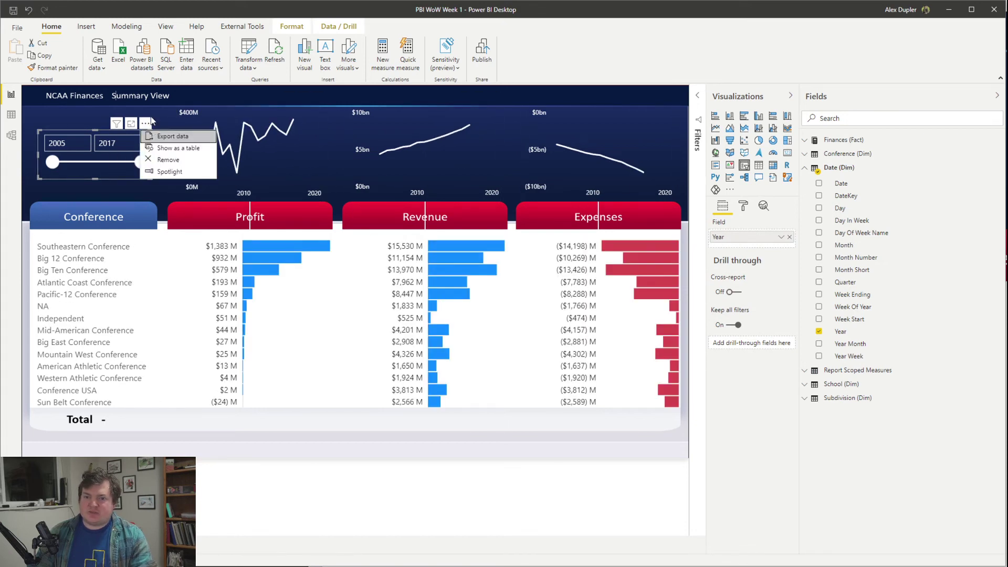
left_click(291, 26)
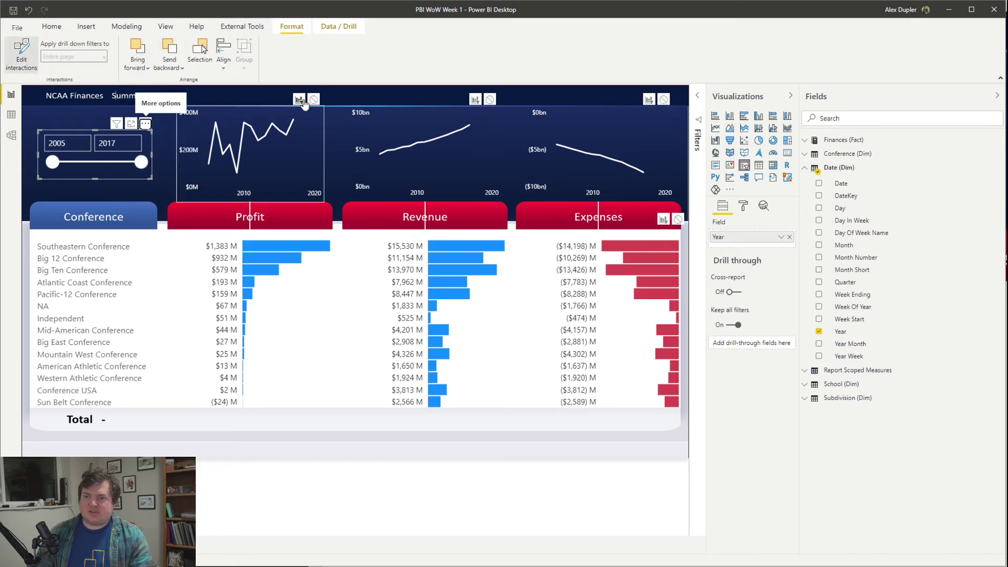
left_click(313, 100)
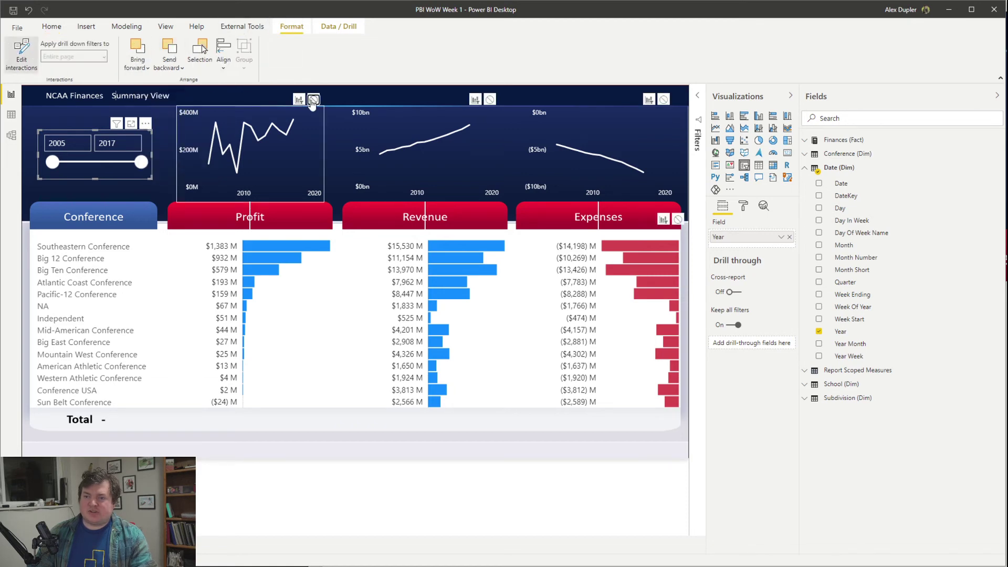
left_click(490, 99)
left_click(663, 100)
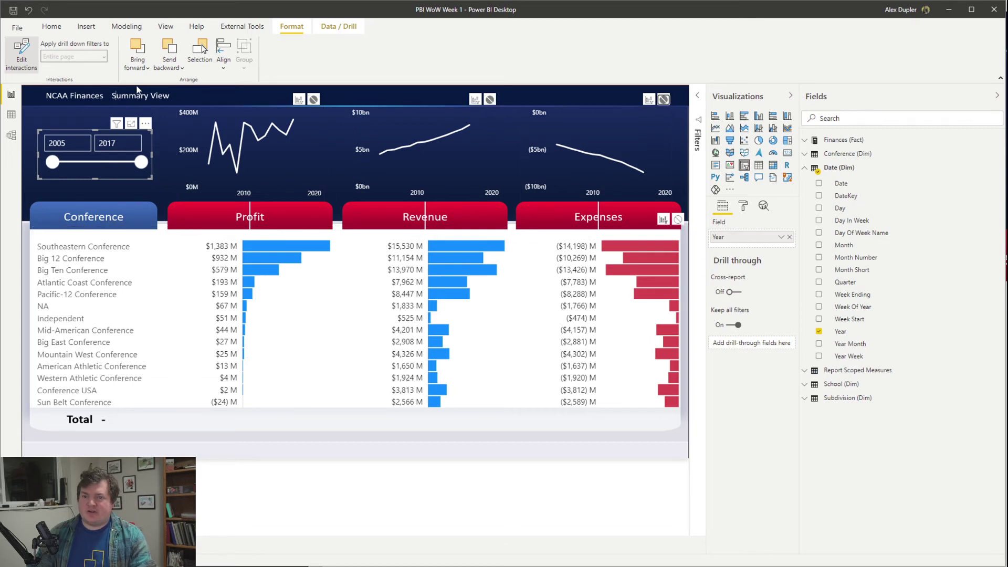
left_click(21, 53)
Step: Set the Profit and Expenses line charts' interactions to None on each of the other line charts
left_click(296, 136)
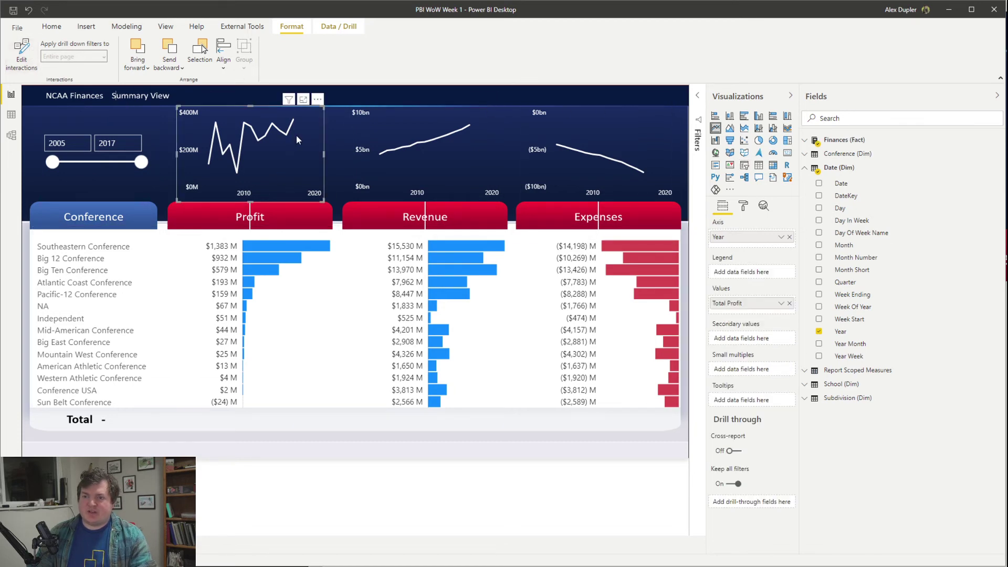
left_click(22, 53)
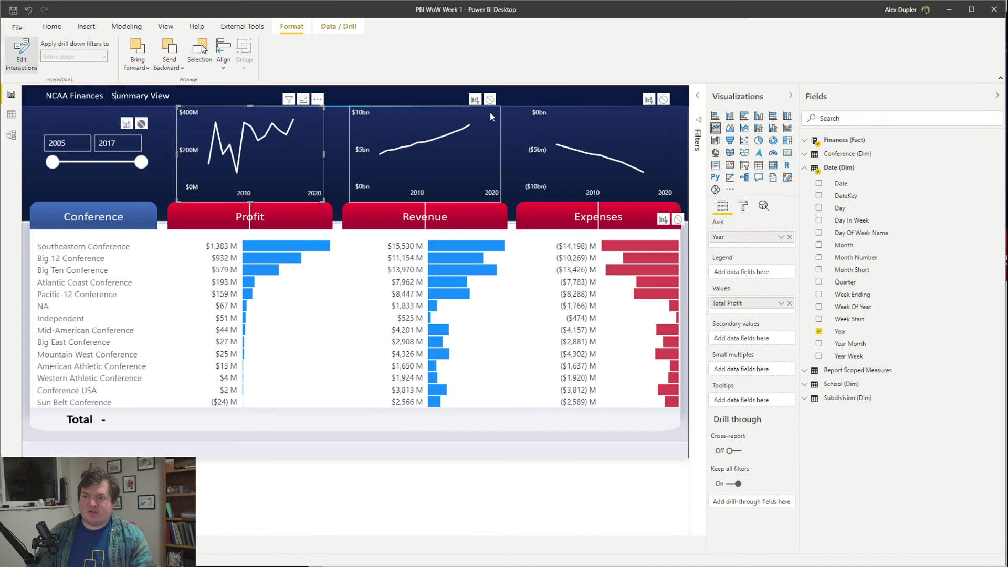
left_click(669, 102)
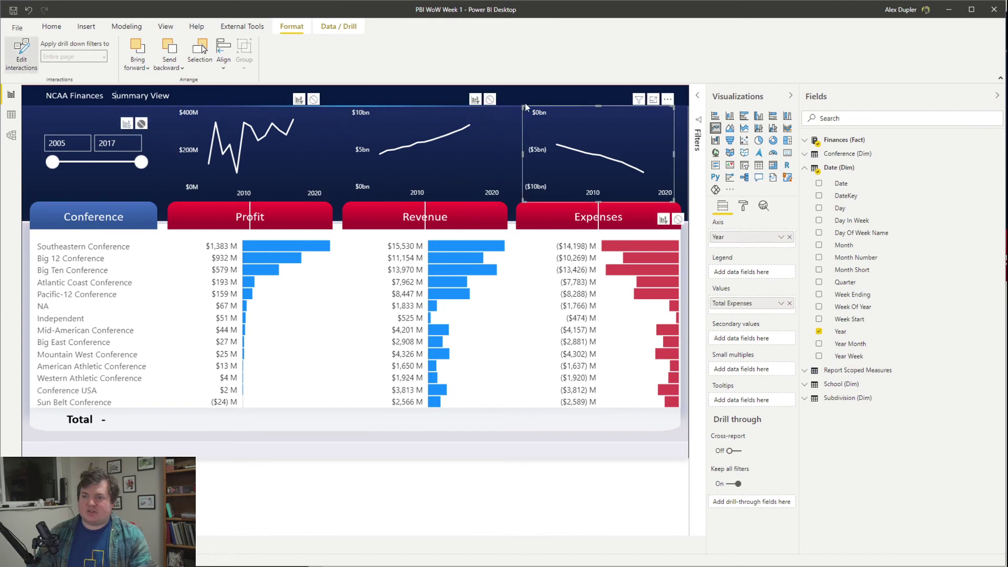
left_click(489, 100)
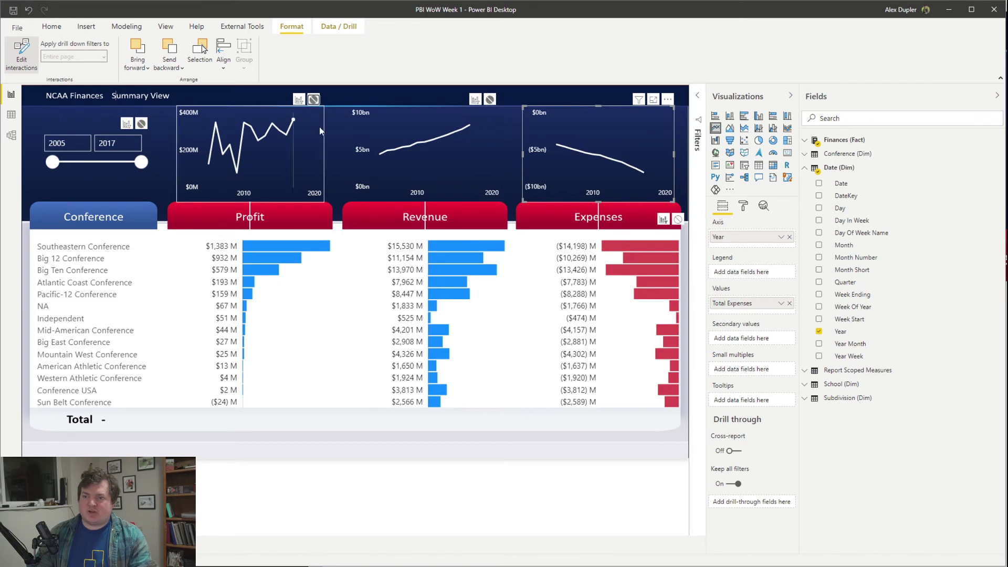
Step: Check how selecting the Profit and Expenses line charts affects the other visuals
left_click(319, 128)
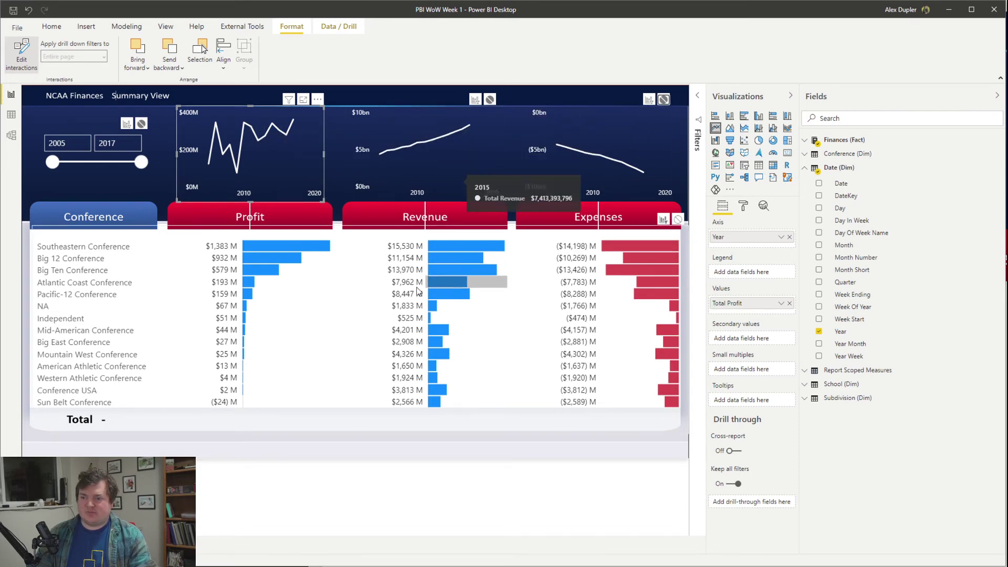
left_click(282, 135)
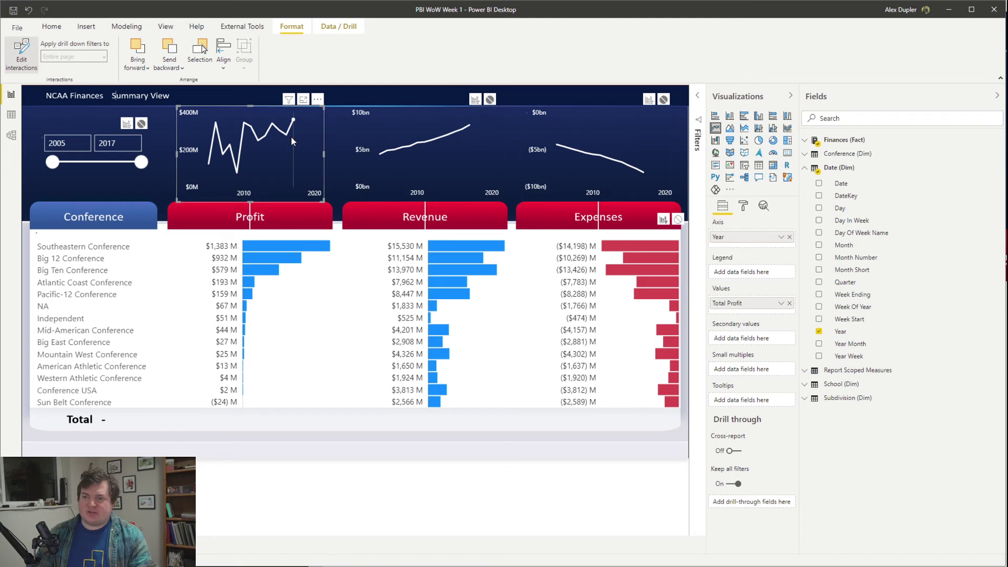
left_click(631, 129)
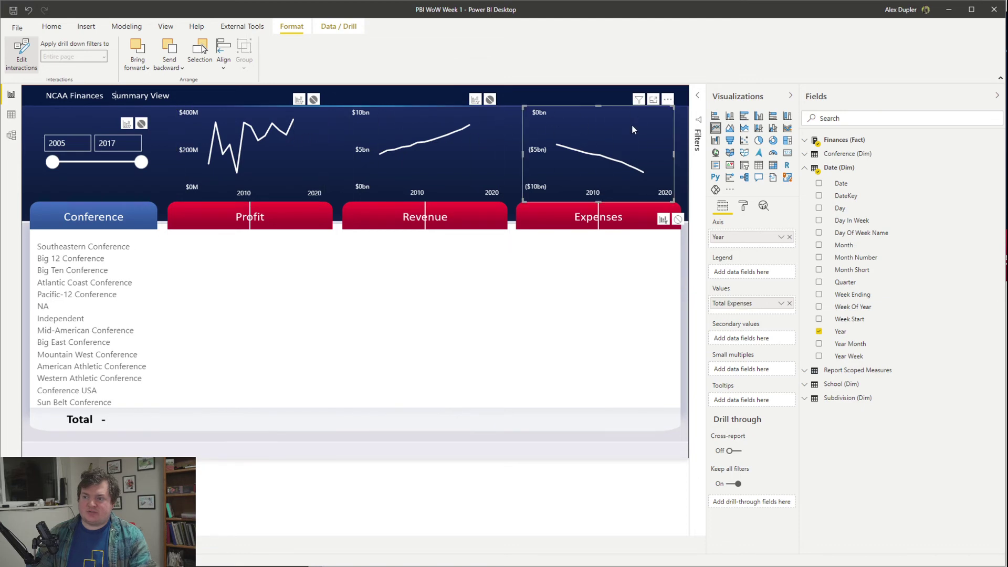
Step: Set the Revenue line chart's interactions to None on the Profit and Expenses line charts
left_click(387, 127)
left_click(313, 100)
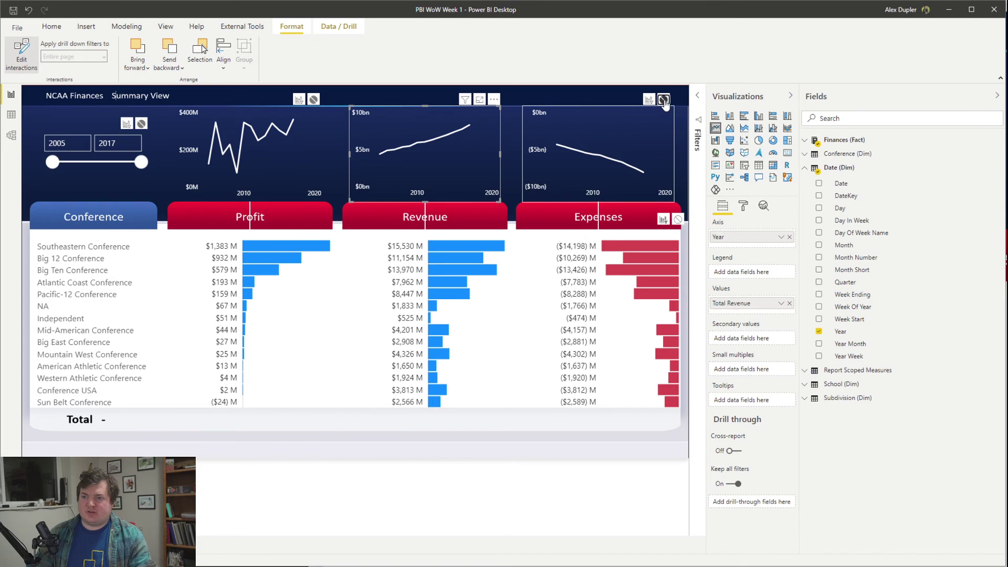
left_click(663, 100)
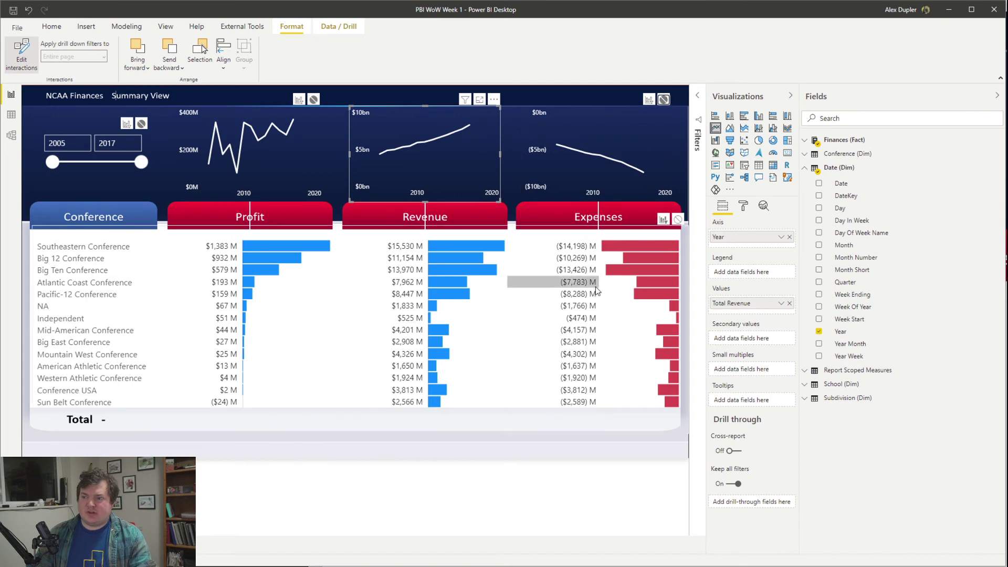
Step: Test cross-filtering with the matrix's Atlantic Coast Conference row and the Year slicer, restoring the unfiltered matrix and the 2005–2017 range
left_click(286, 283)
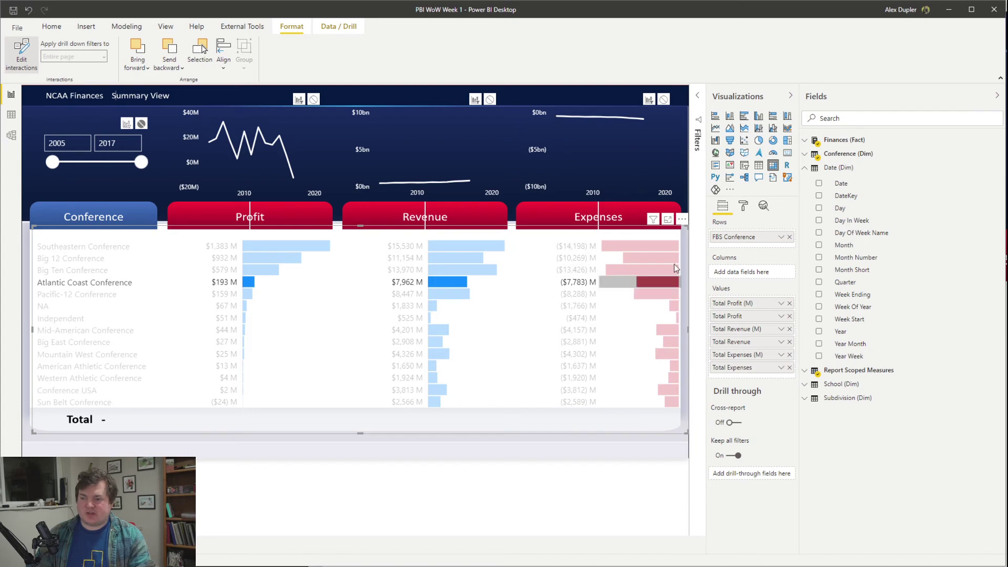
left_click(288, 289)
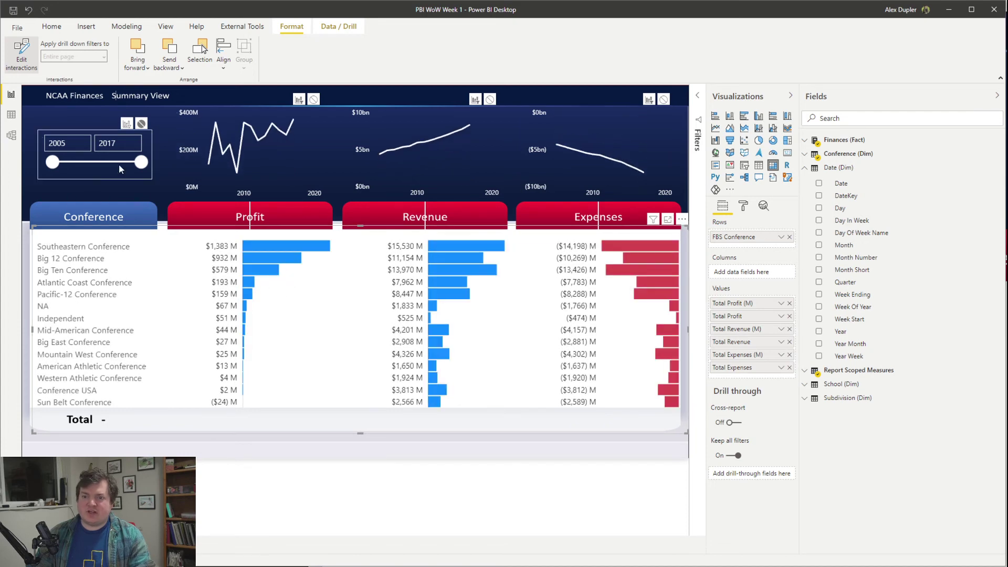
left_click_drag(107, 165, 141, 162)
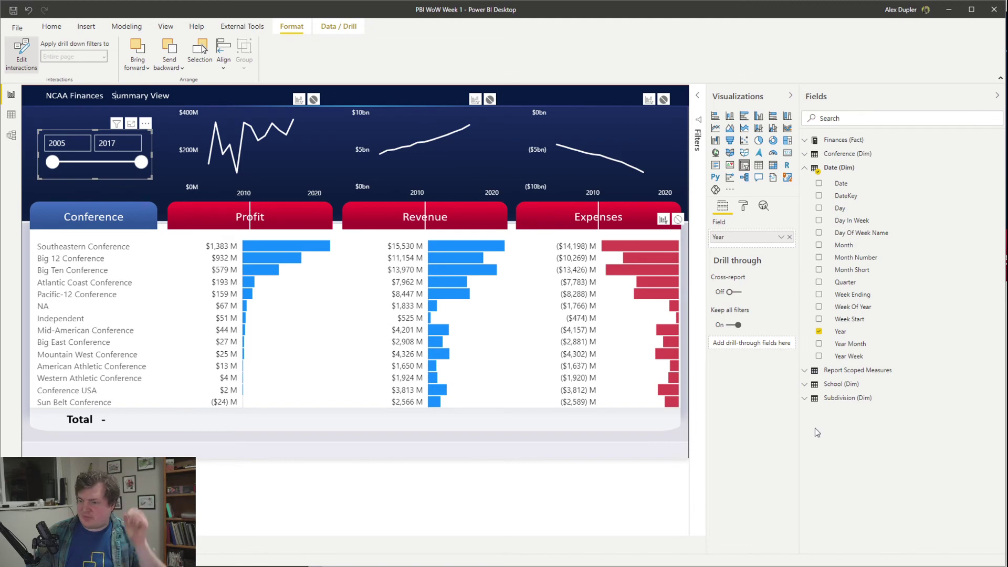
Step: Turn off interaction editing for the report page
left_click(514, 439)
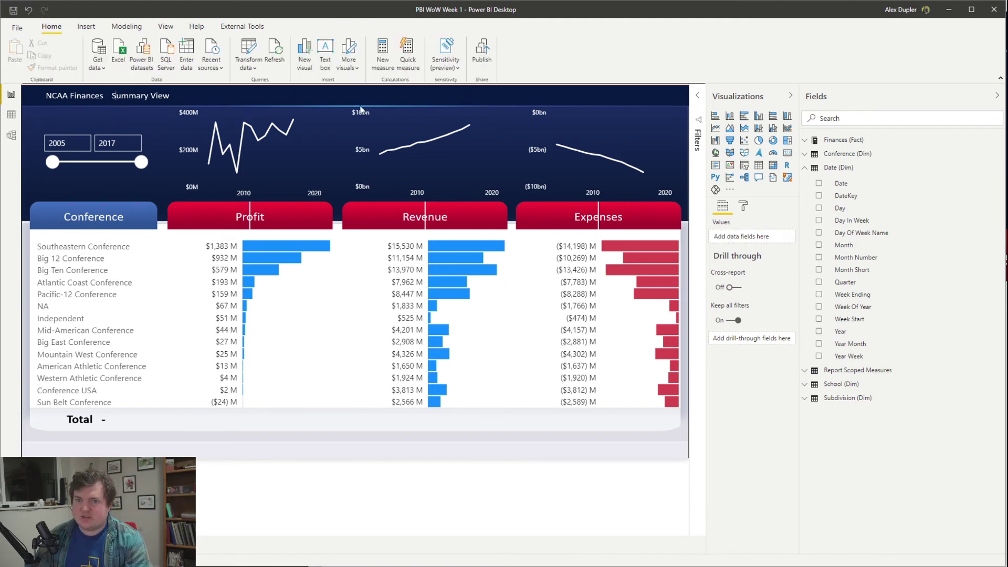
left_click(97, 138)
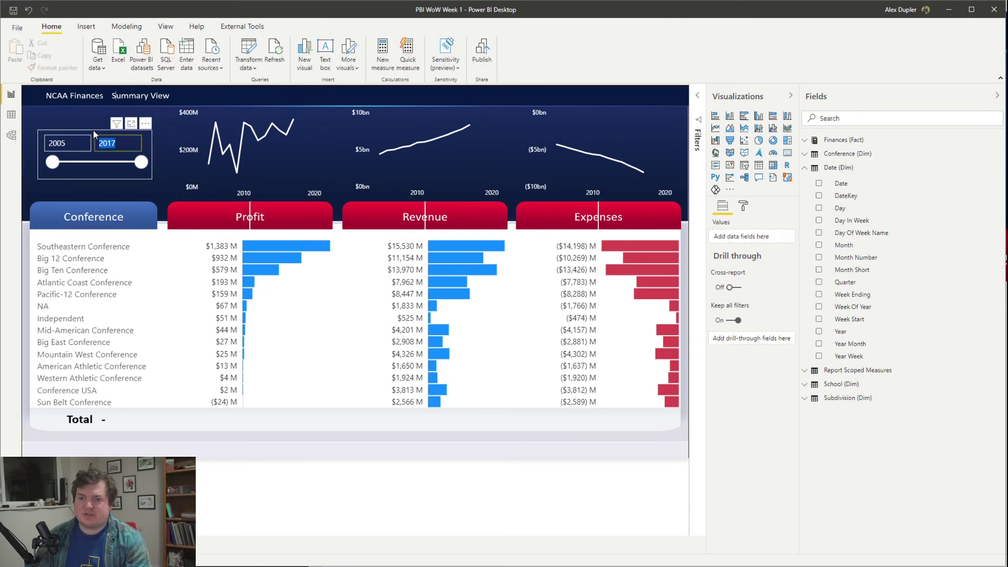
left_click(242, 26)
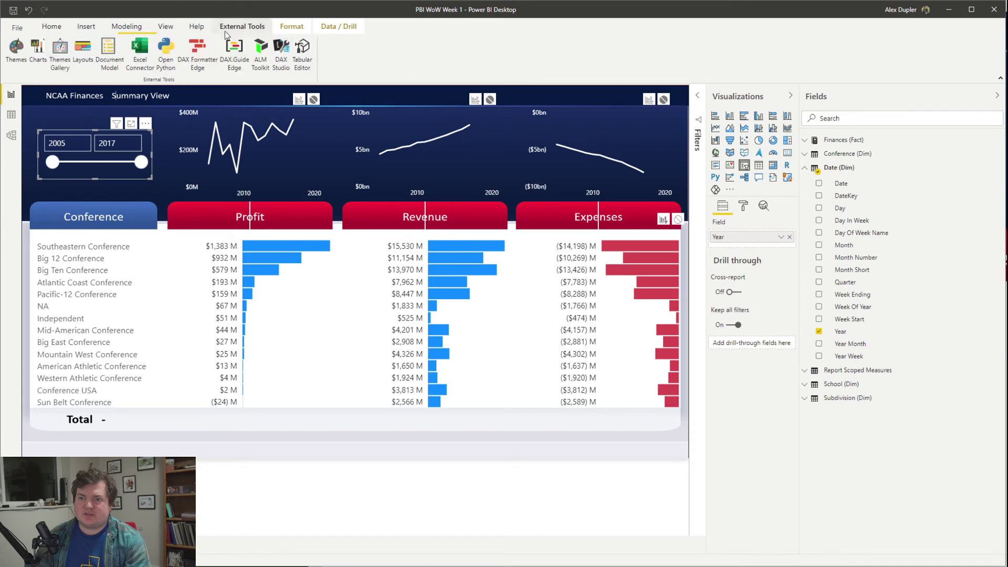
left_click(291, 27)
left_click(21, 52)
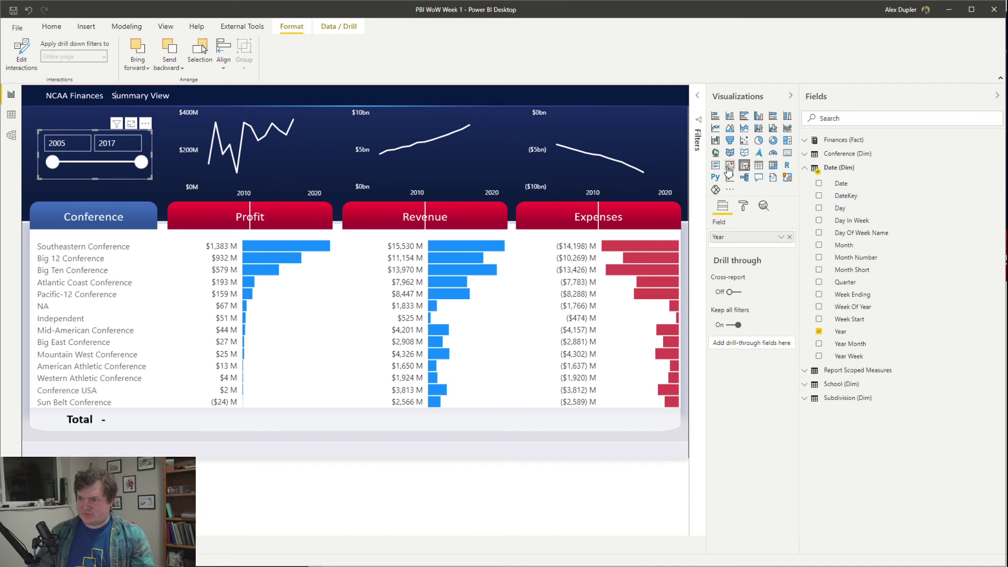
left_click(716, 166)
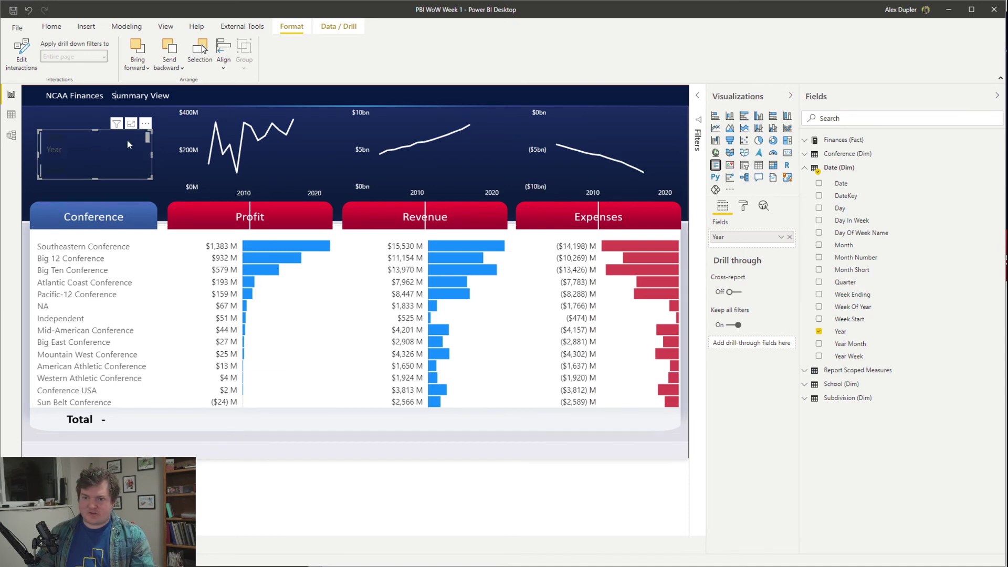
left_click(200, 448)
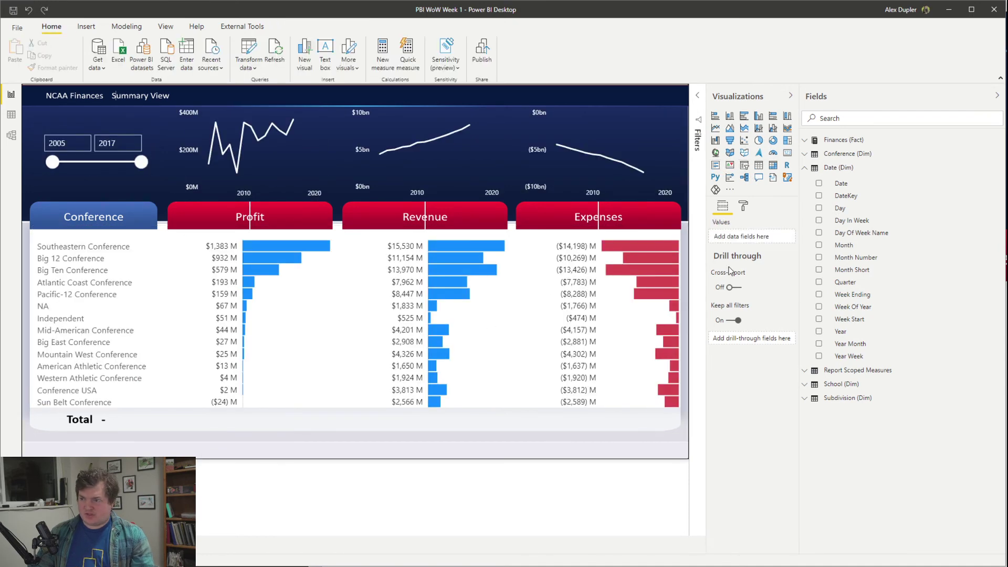
left_click(714, 166)
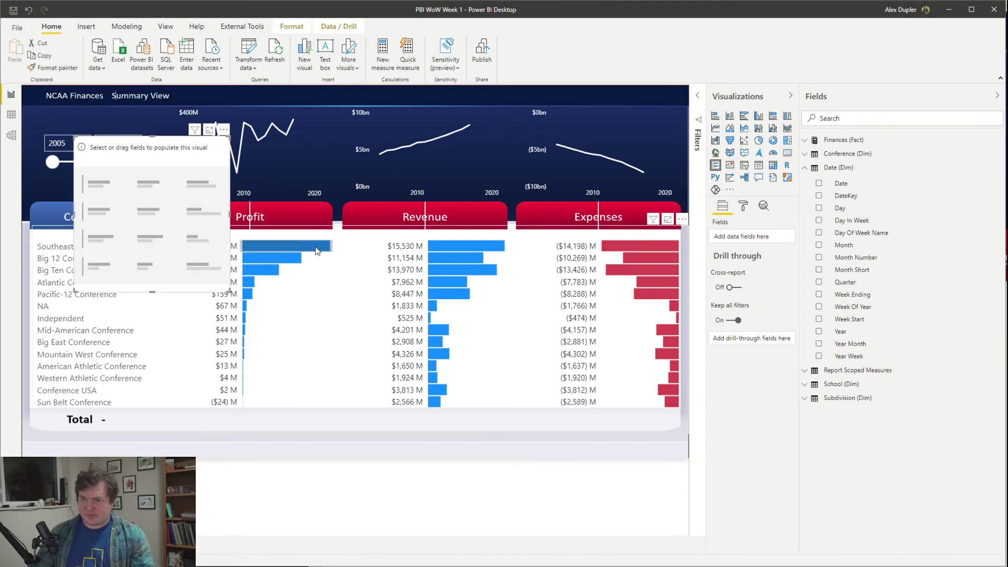
left_click_drag(231, 291, 591, 408)
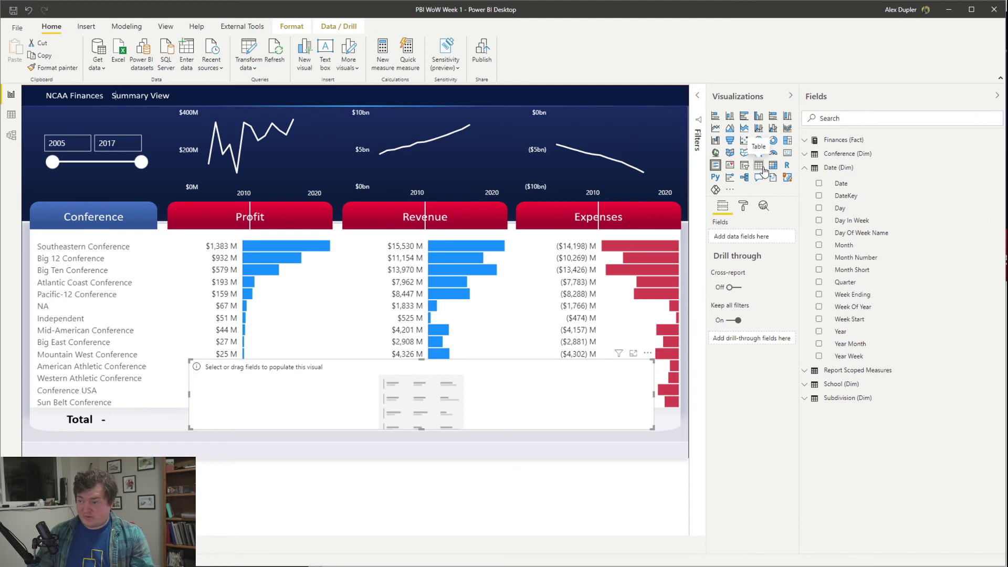
key("Delete")
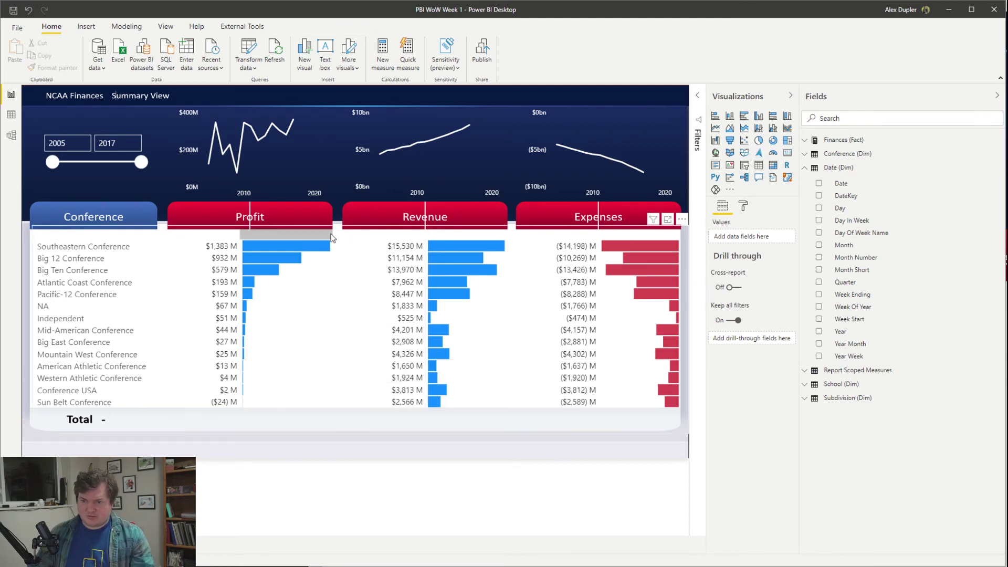
Step: Duplicate the conference matrix, remove FBS Conference from the copy's rows, and place the narrowed copy over the matrix's first row
left_click_drag(344, 231, 356, 330)
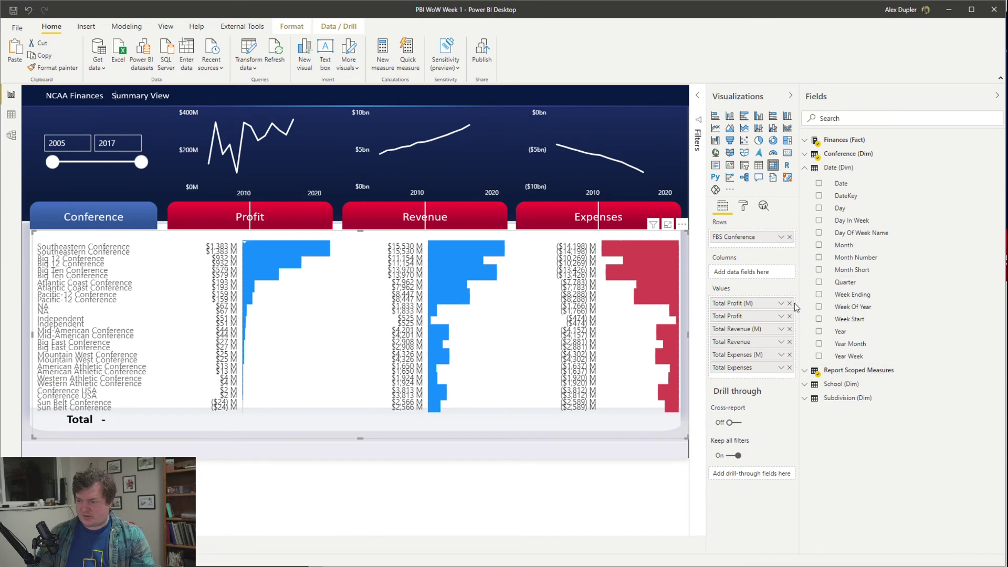
left_click(789, 237)
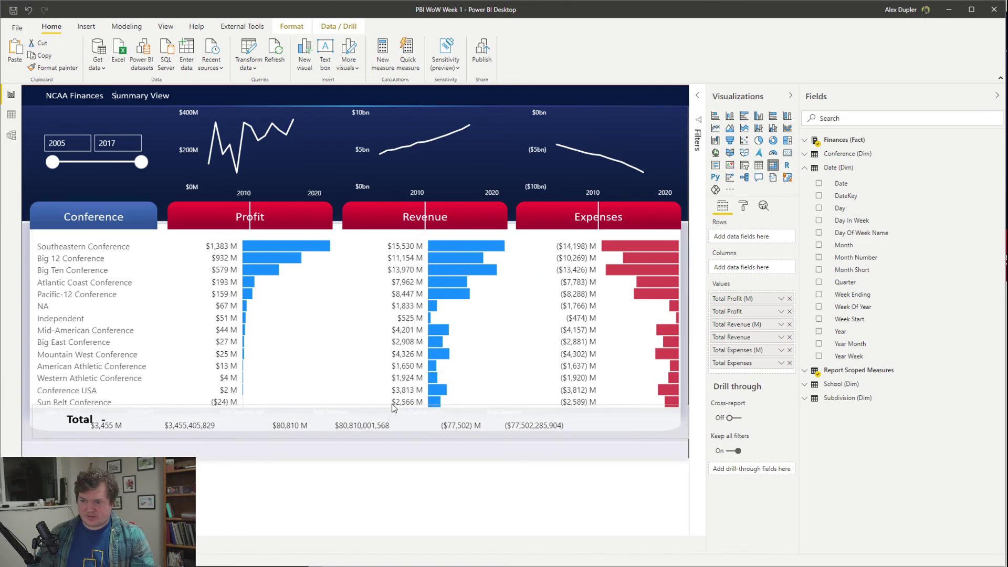
left_click(36, 425)
left_click_drag(33, 419, 148, 417)
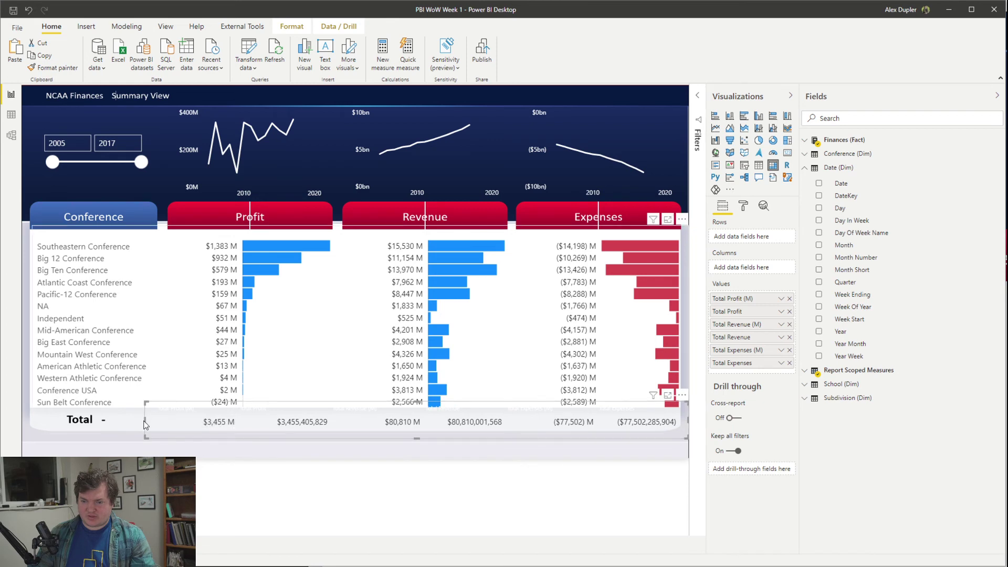
left_click(144, 424)
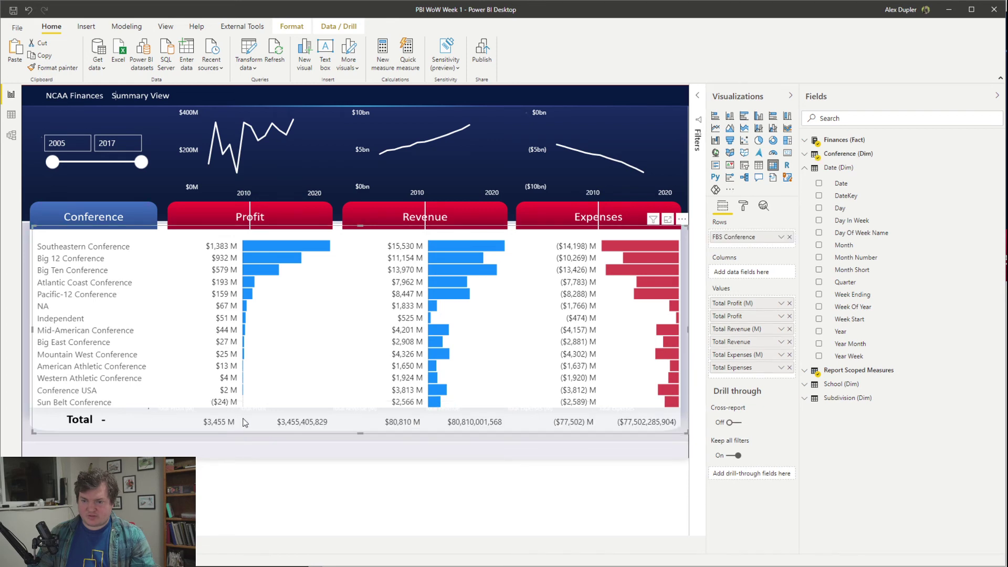
left_click(320, 425)
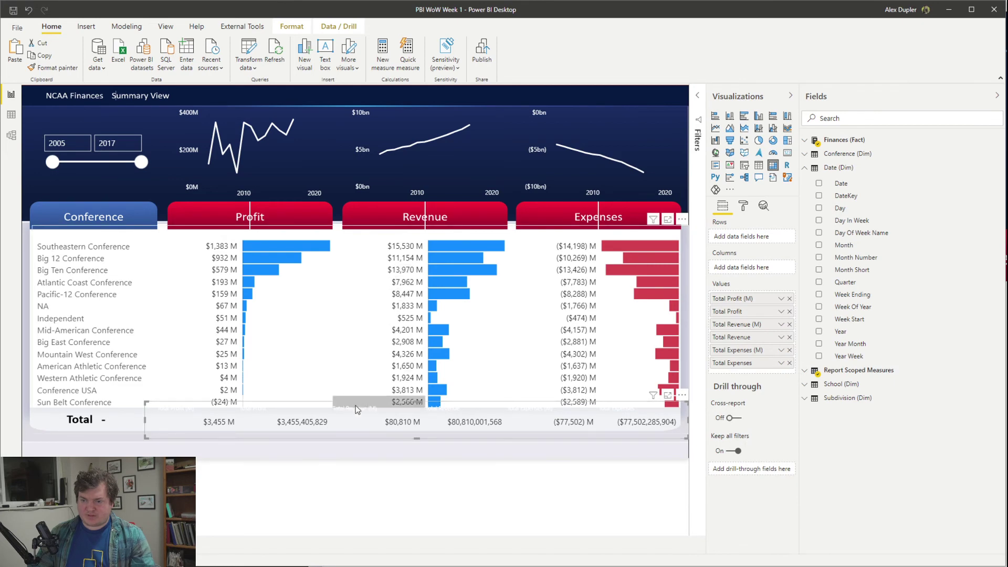
left_click_drag(323, 408, 315, 231)
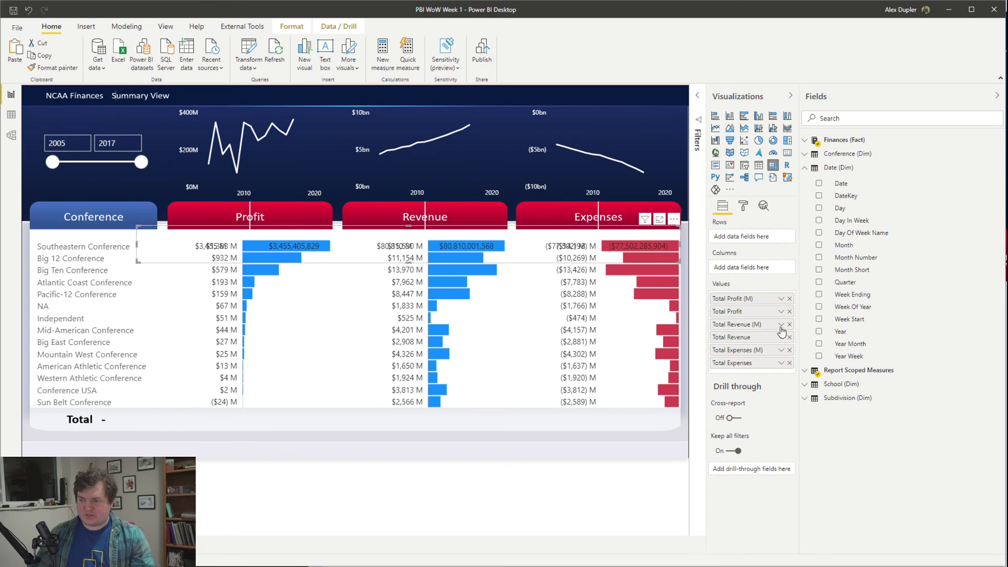
Step: Rename the Total Profit (M) value to "_" for the copied totals matrix only
left_click(780, 299)
left_click(829, 321)
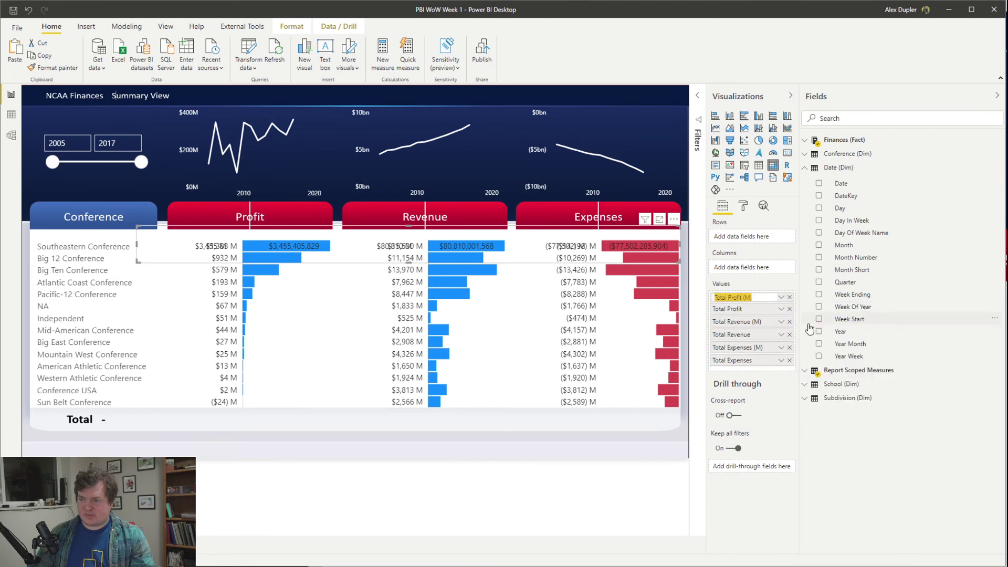
key("Escape")
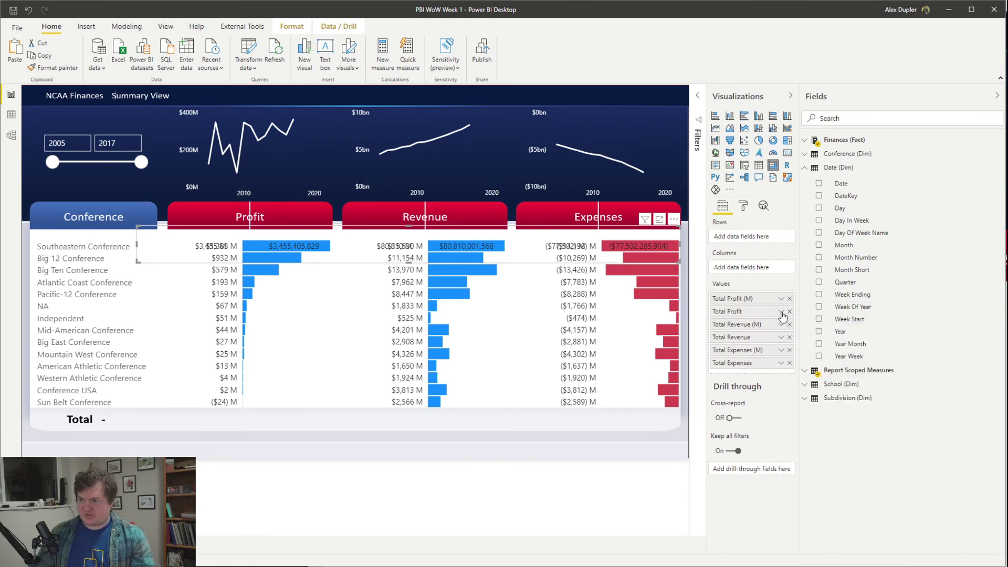
left_click(781, 299)
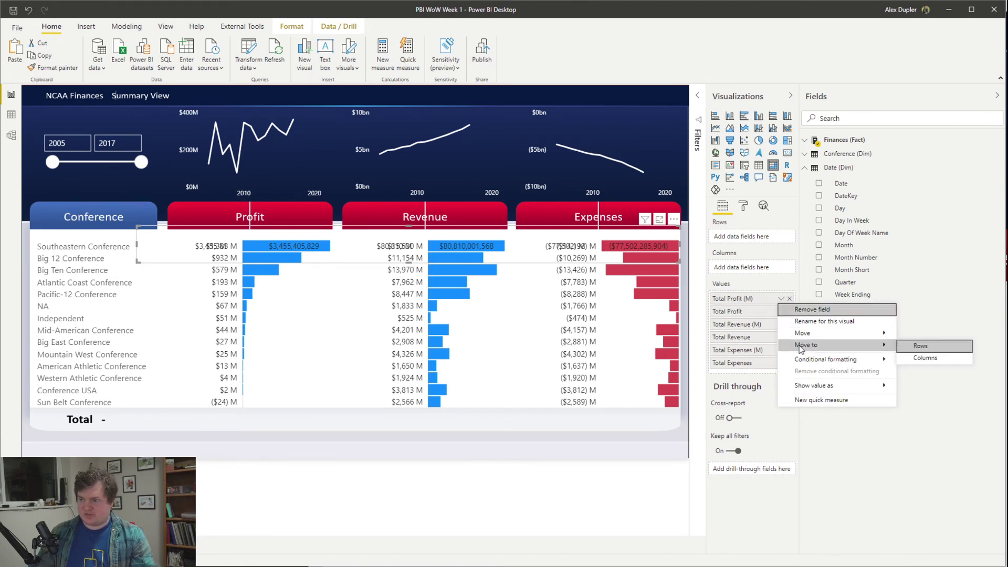
left_click(828, 324)
key("Escape")
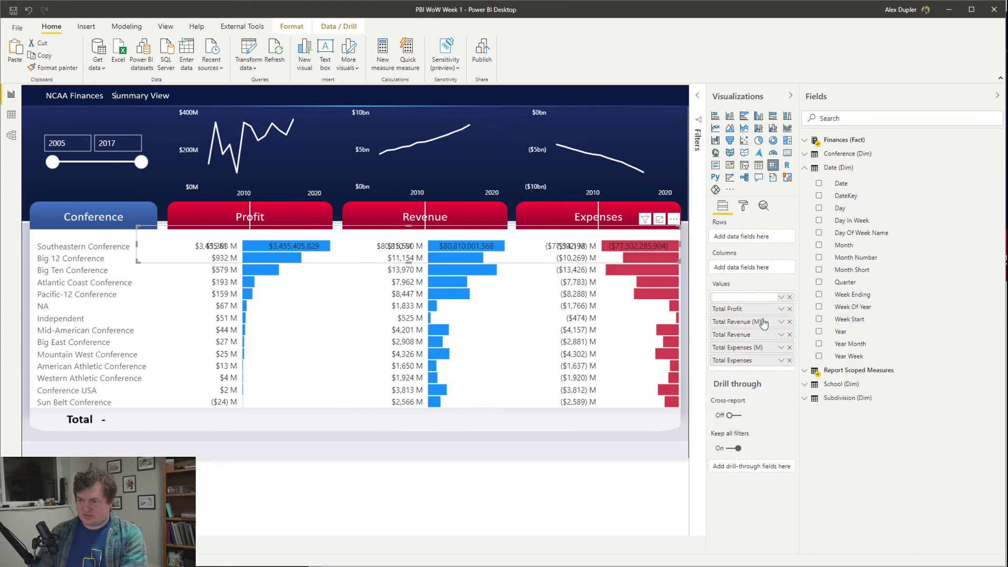
left_click(780, 299)
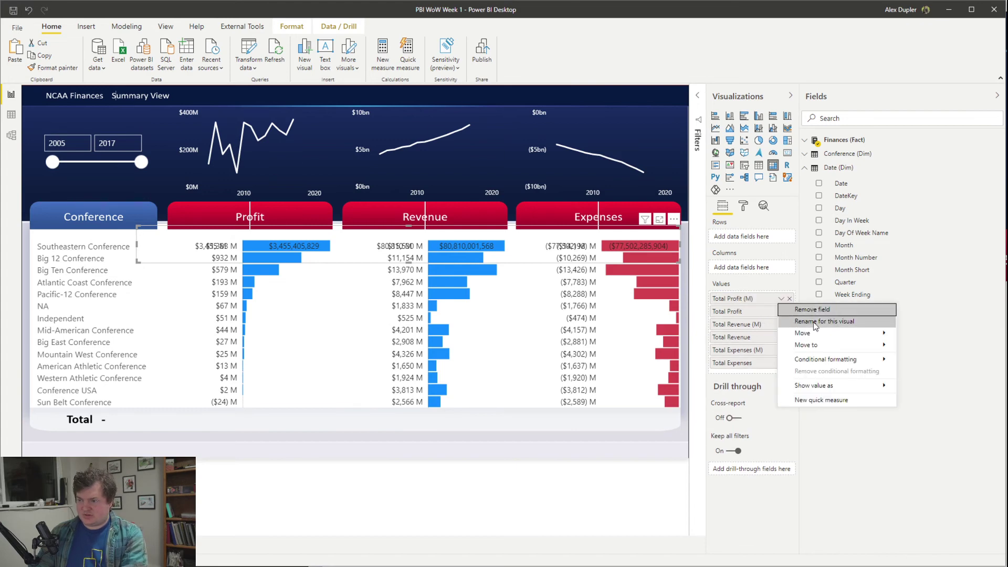
left_click(813, 322)
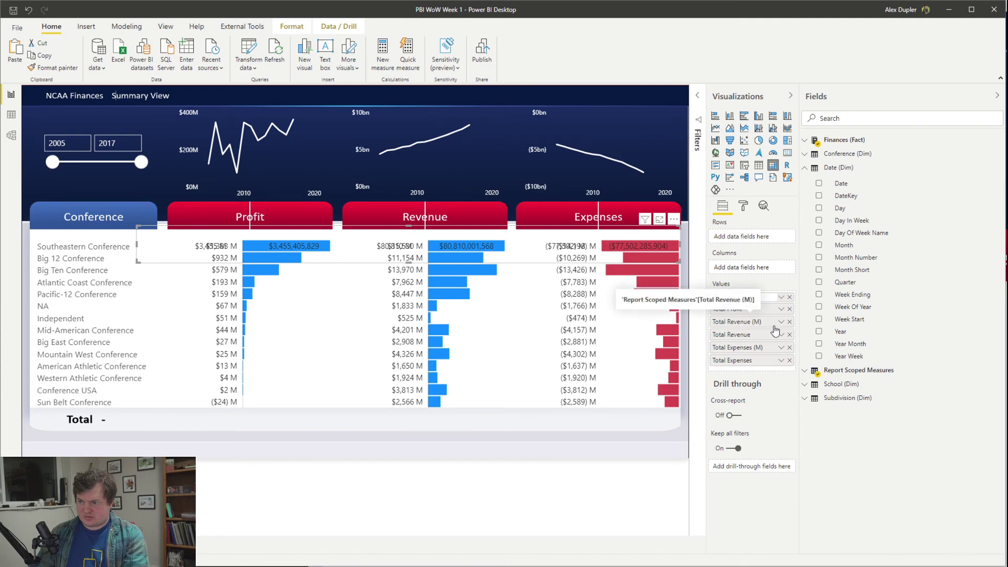
key("BackSpace")
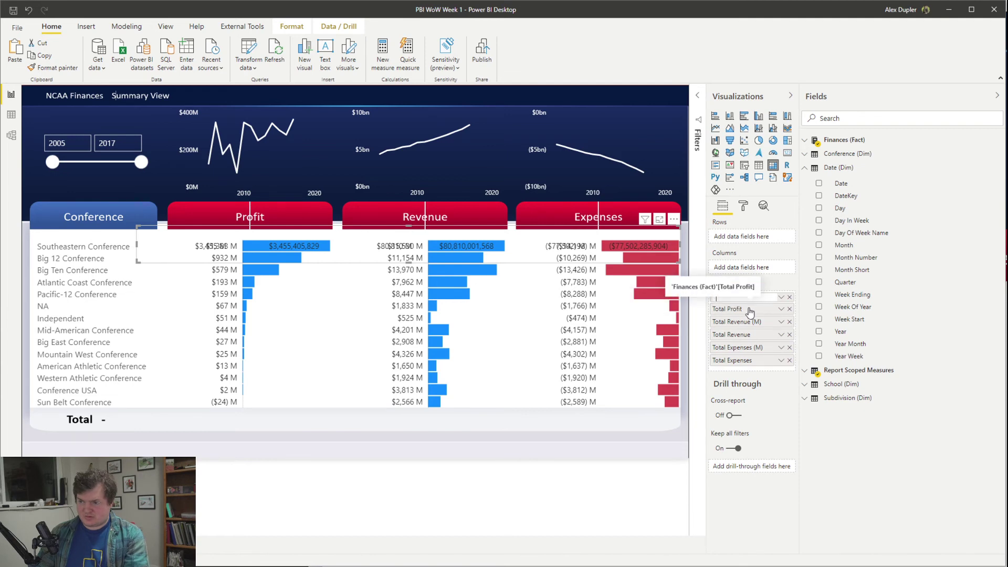
type("_")
key("Return")
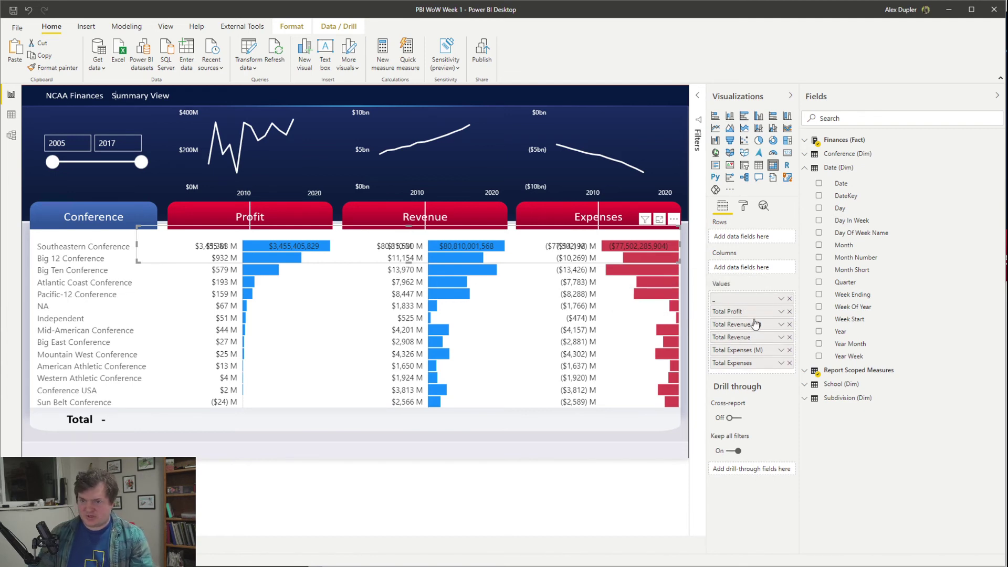
Step: Undo the renaming of the Total Profit (M) value in the copied totals matrix
left_click(783, 312)
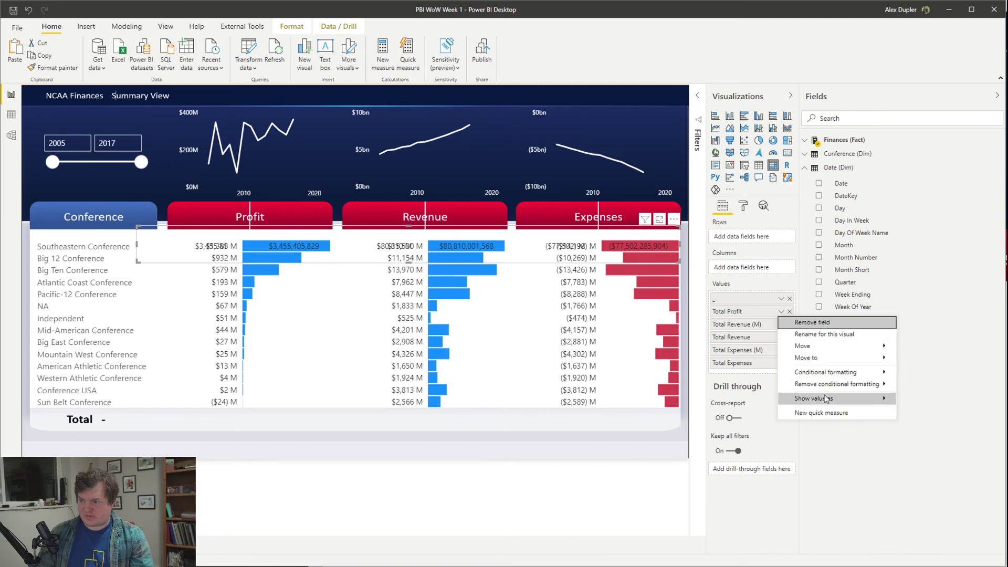
left_click(785, 299)
left_click(782, 298)
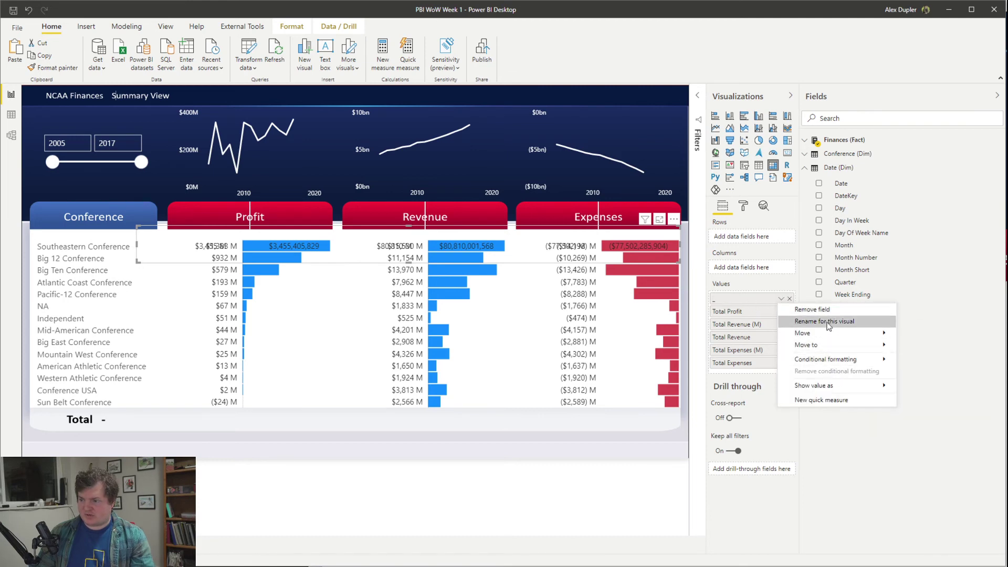
left_click(780, 298)
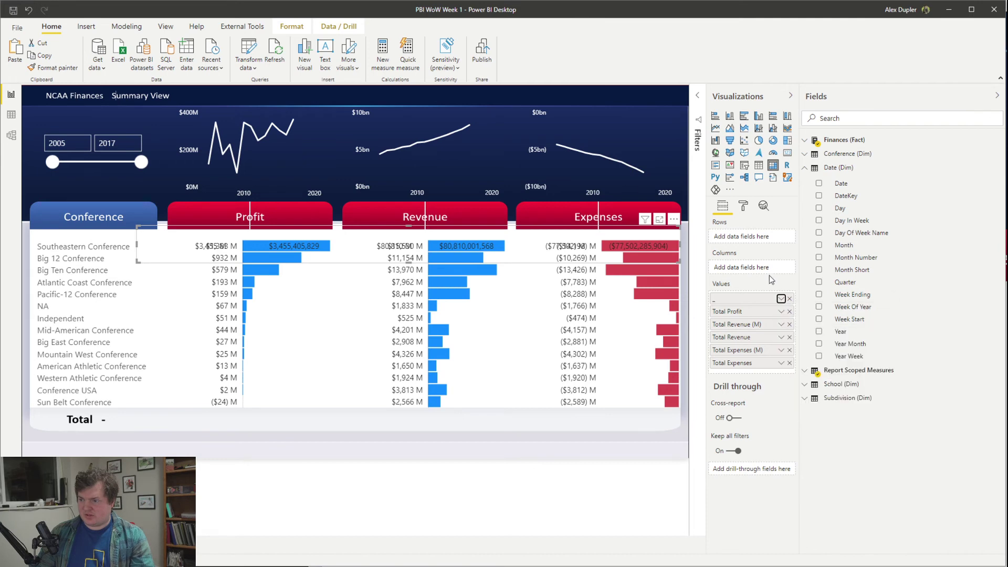
key("Return")
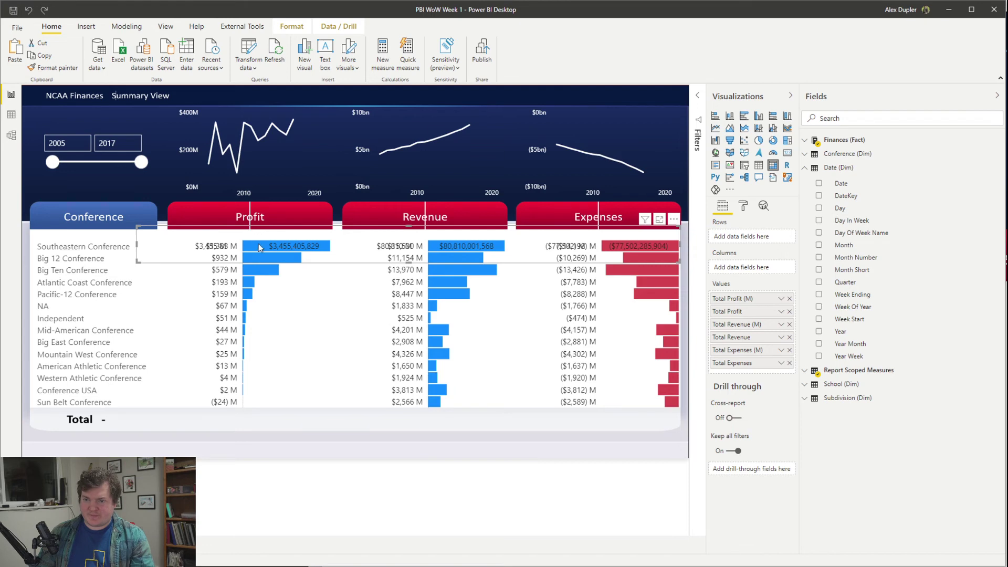
Step: Move the conference matrix below the totals copy and check the copy's data bar settings for Total Profit and Total Revenue
left_click(362, 330)
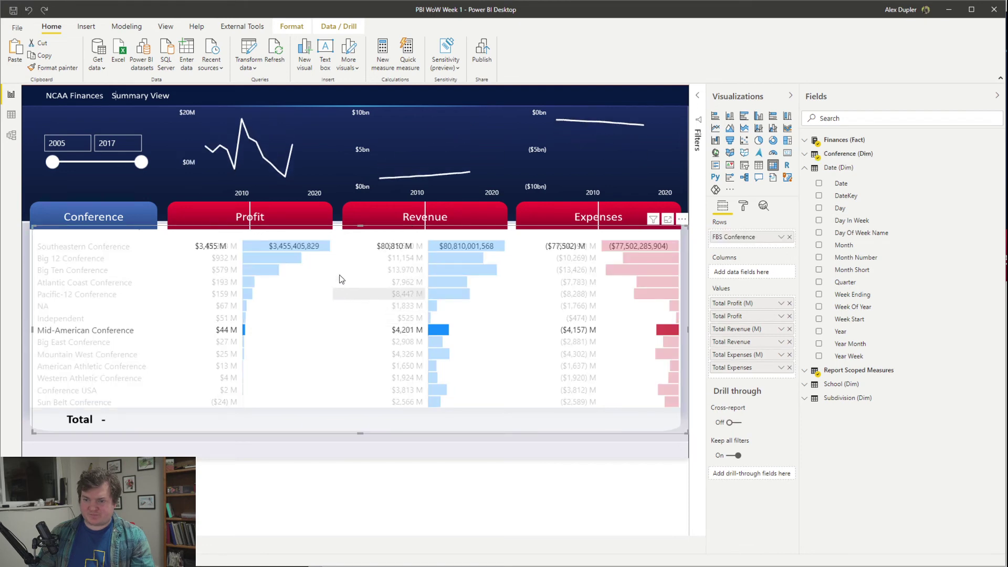
left_click(362, 240)
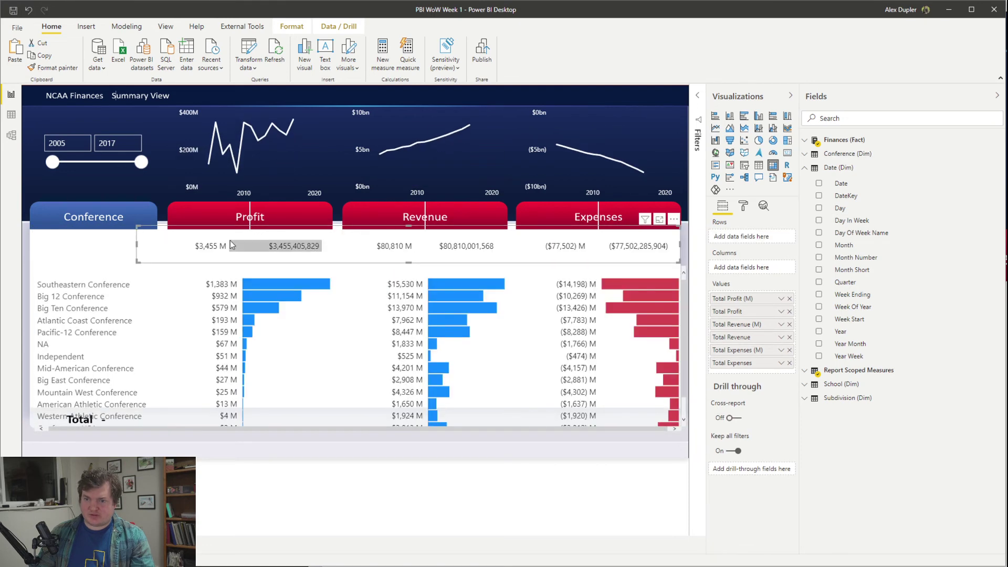
left_click(781, 312)
mouse_move(823, 385)
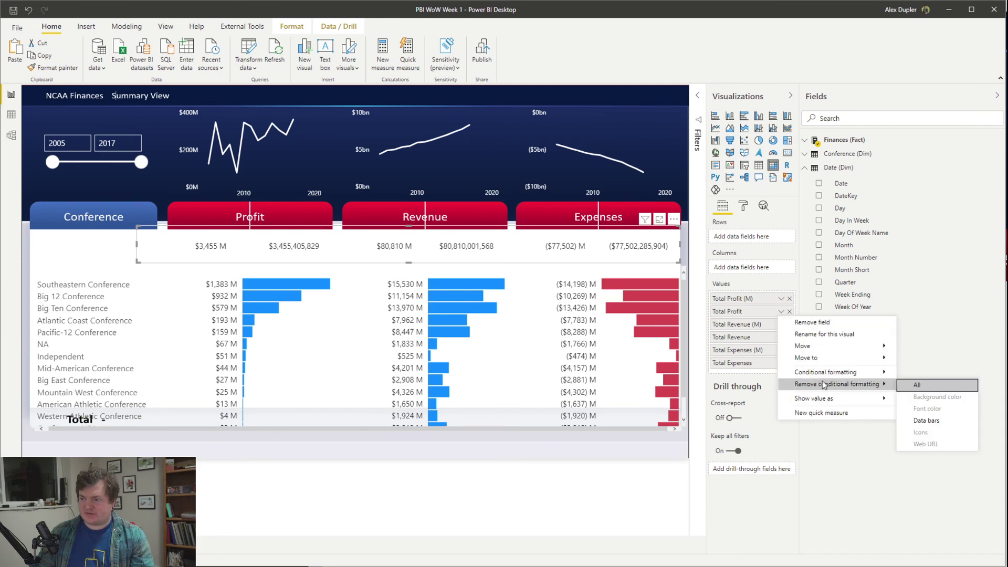
mouse_move(858, 374)
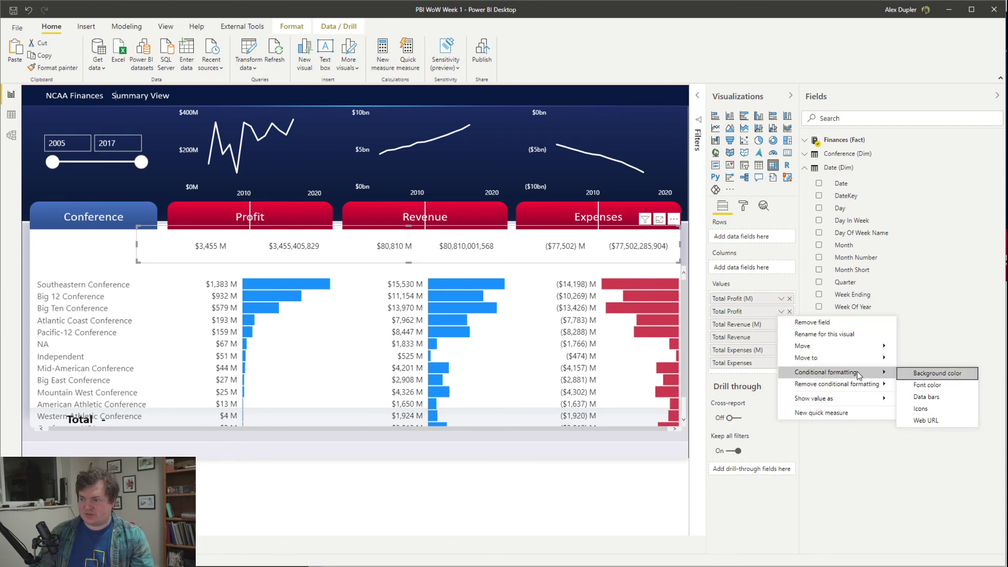
left_click(927, 397)
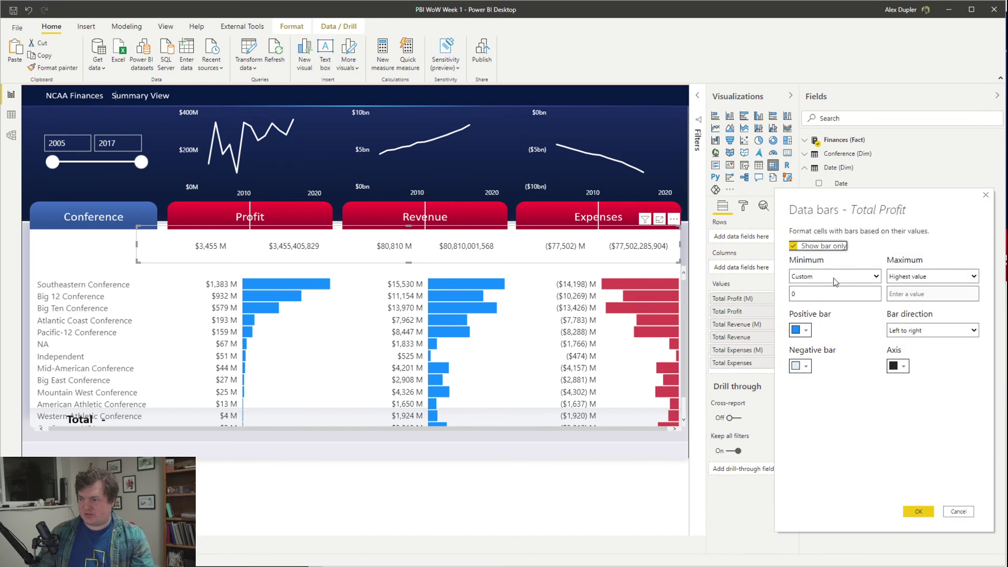
left_click(911, 513)
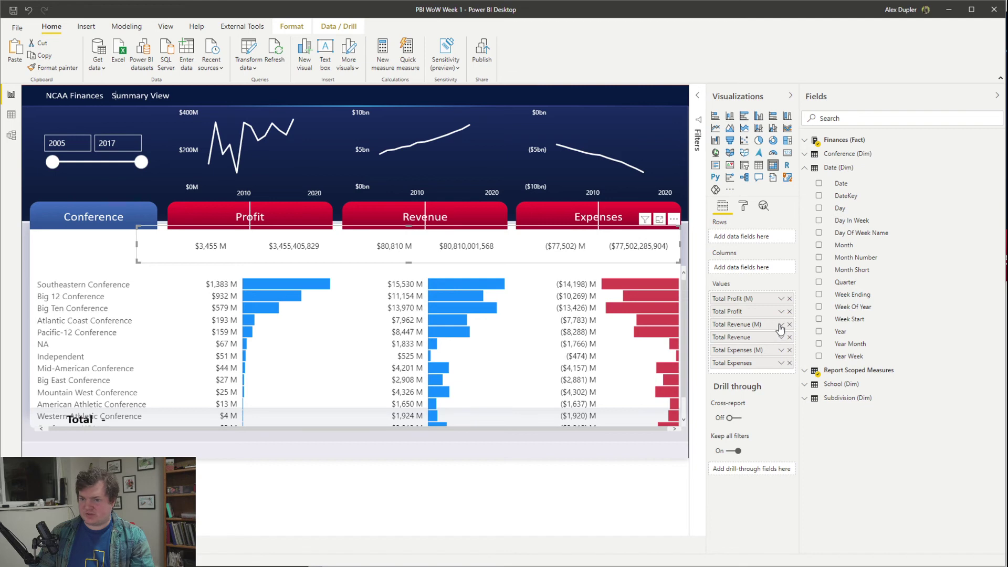
left_click(781, 341)
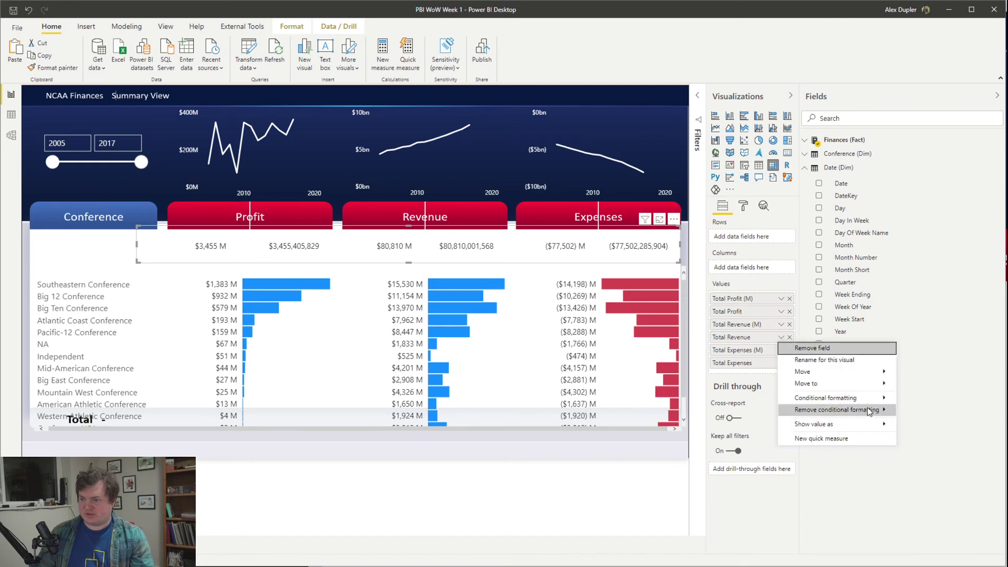
mouse_move(871, 398)
left_click(940, 422)
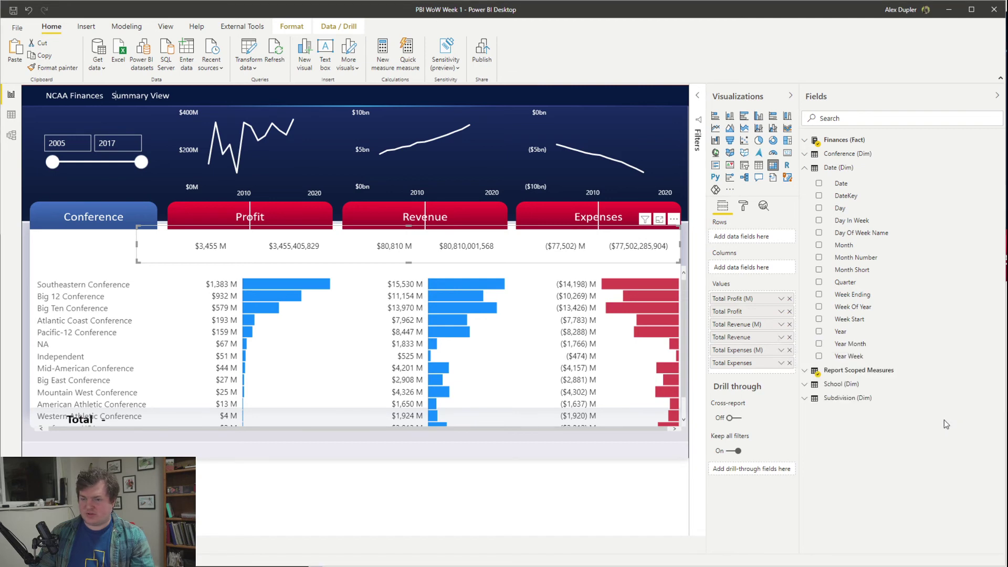
left_click(916, 511)
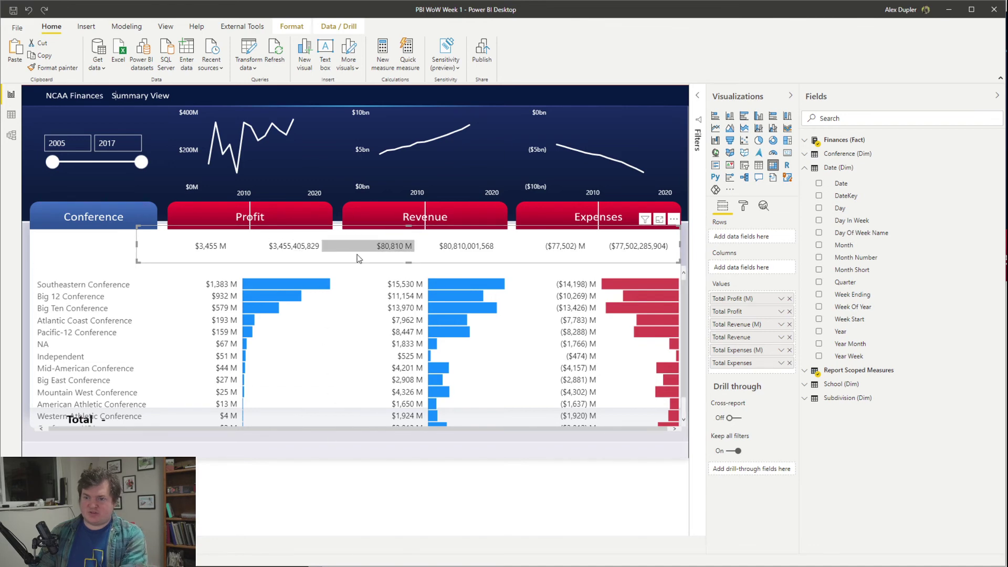
Step: Delete the copied totals matrix and move the conference matrix back up directly beneath the column headings
key("Delete")
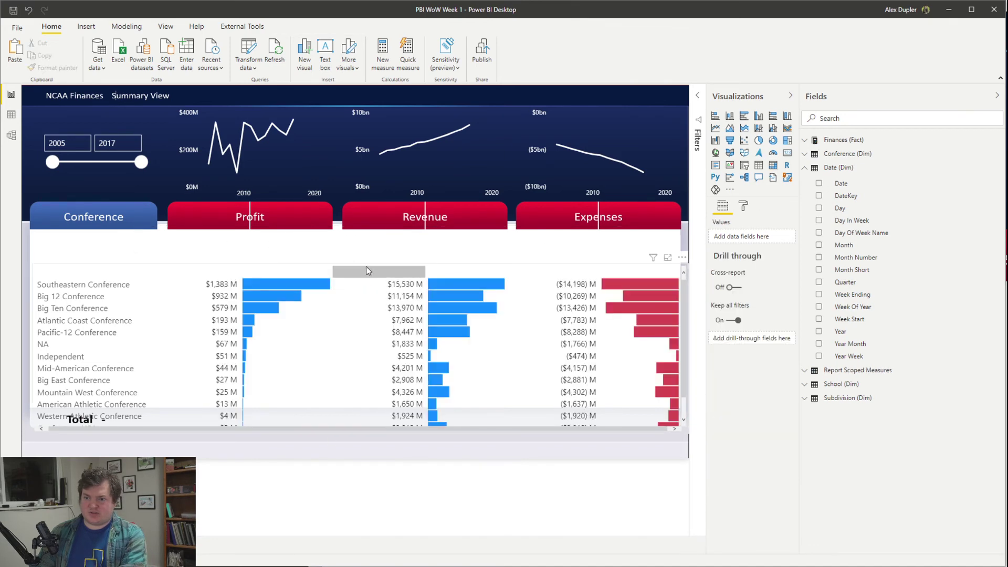
left_click(366, 269)
left_click_drag(367, 269, 369, 232)
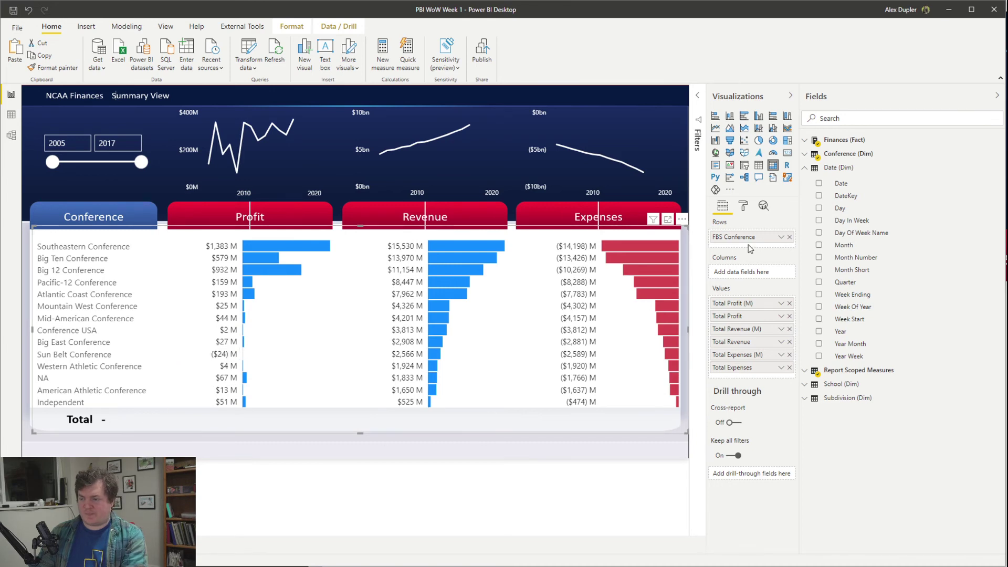
left_click(387, 489)
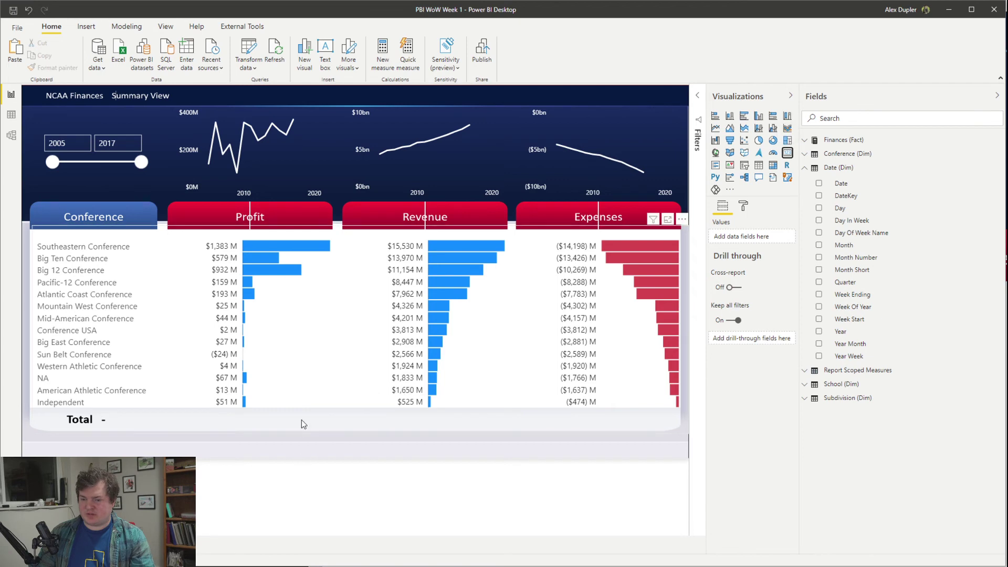
Step: Add a multi-row card with the measures Total Expenses (M), Total Profit (M) and Total Revenue (M)
left_click(715, 165)
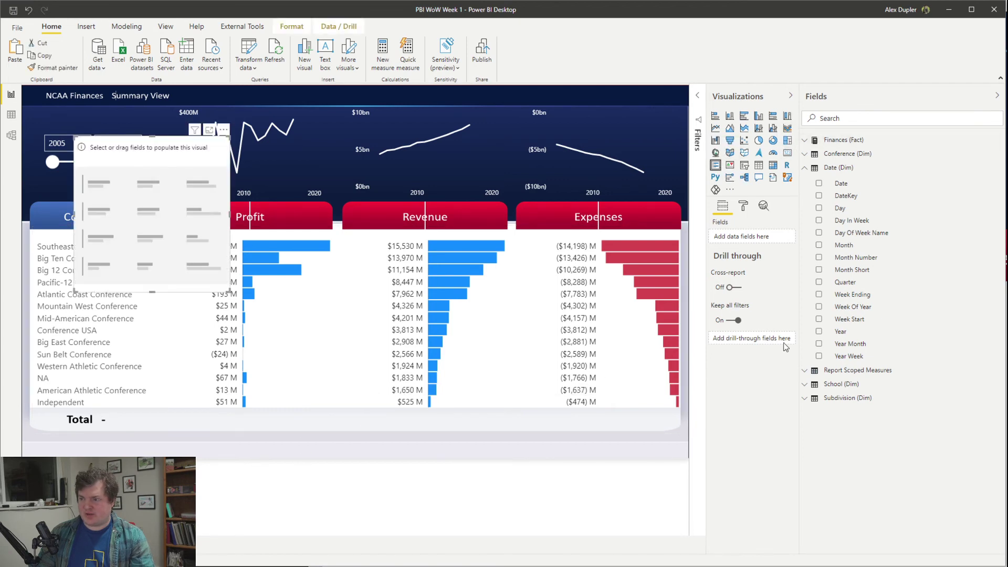
left_click(809, 372)
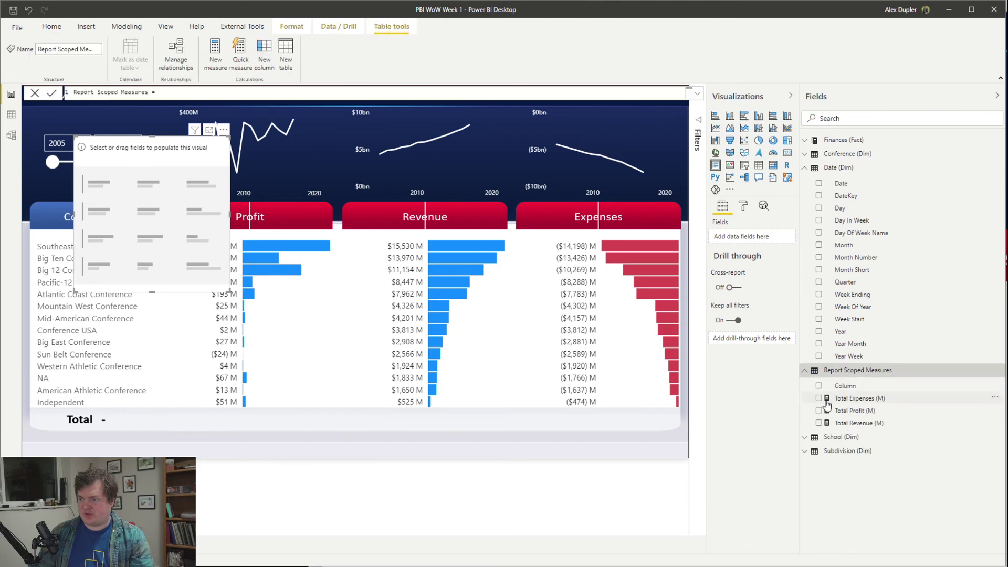
left_click(819, 398)
left_click(818, 411)
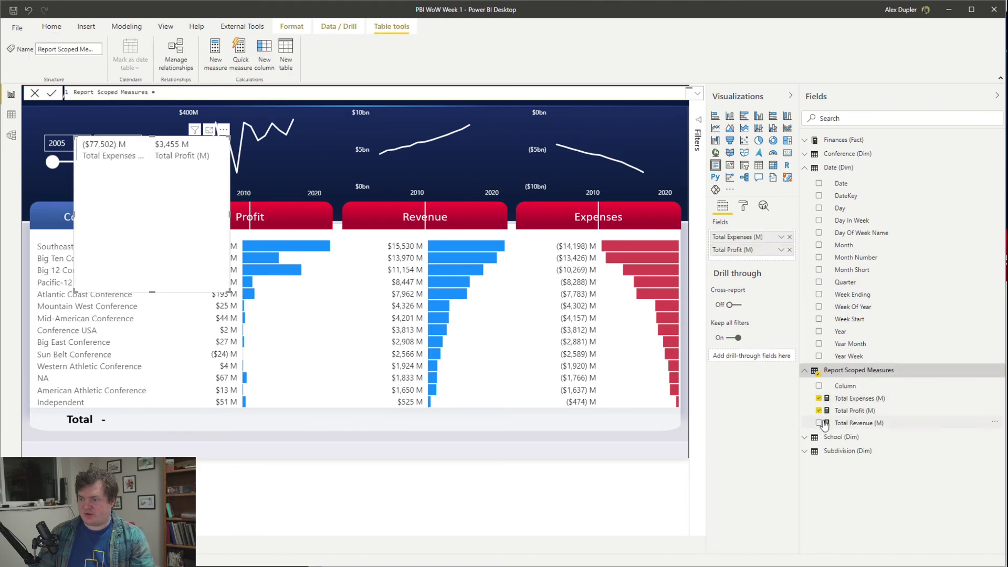
left_click(820, 423)
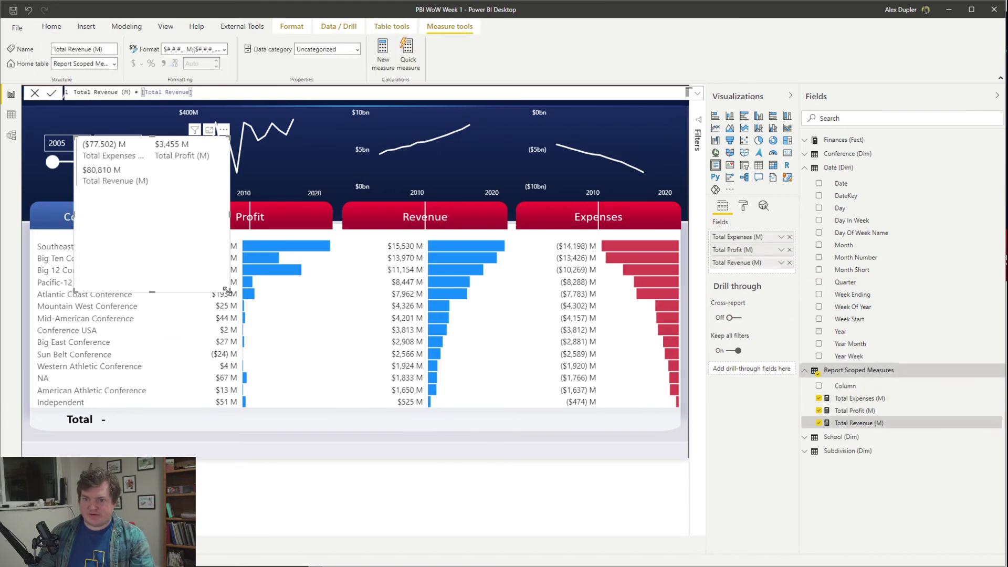
Step: Place the multi-row card across the Total row and turn off its background and category labels
left_click_drag(398, 306, 646, 431)
left_click(742, 205)
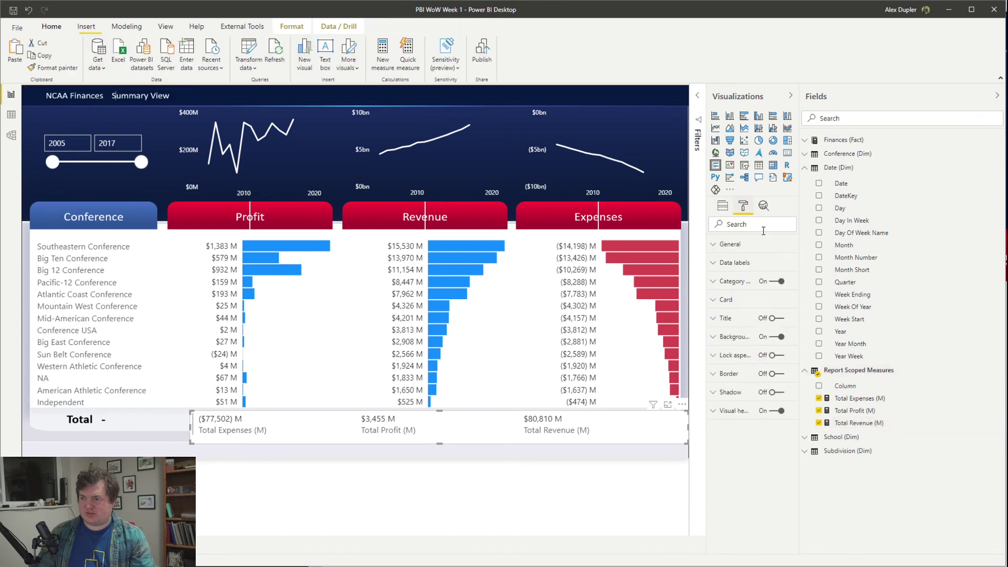
left_click(781, 337)
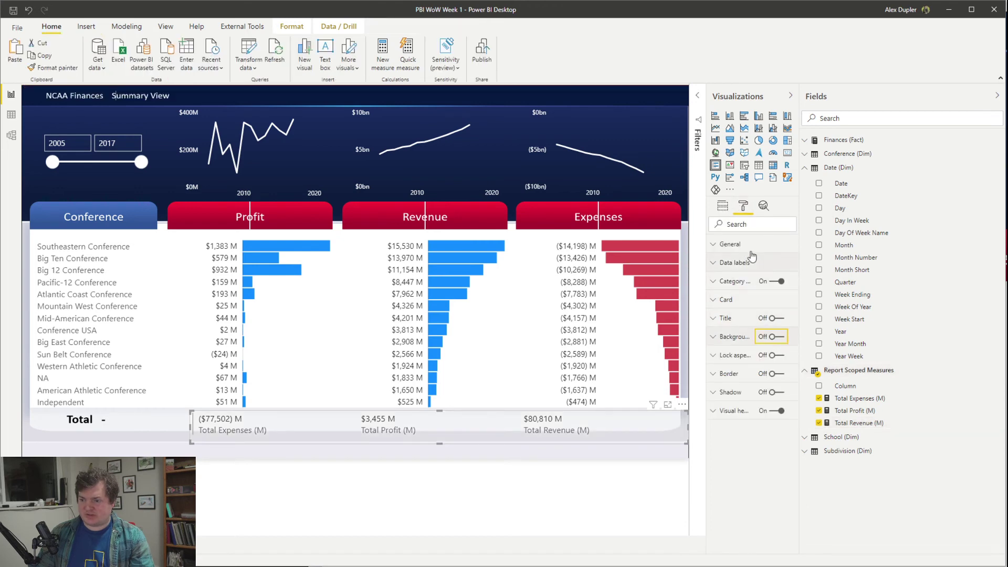
left_click(773, 282)
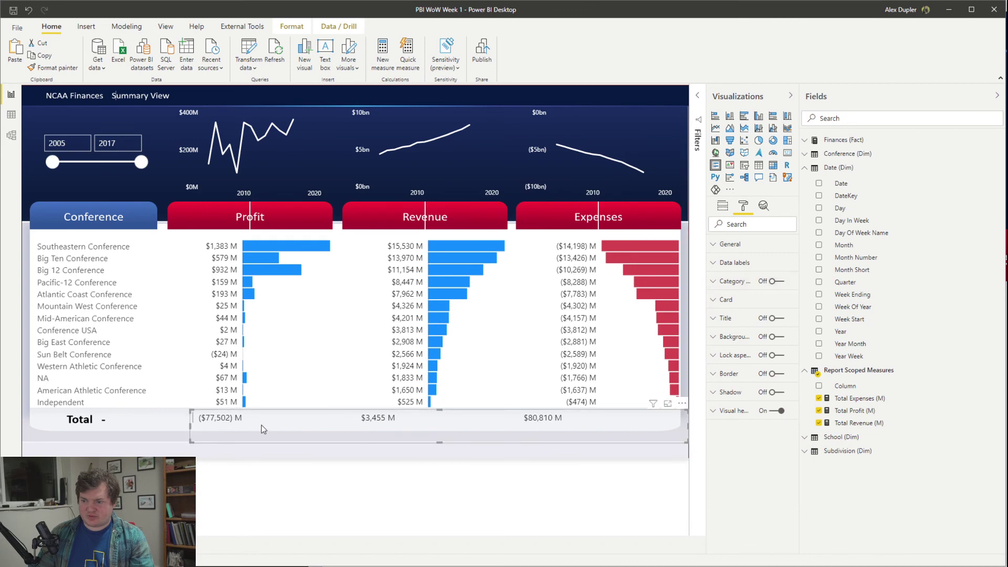
Step: Turn off the bar in the multi-row card's card formatting
left_click(743, 265)
left_click(745, 265)
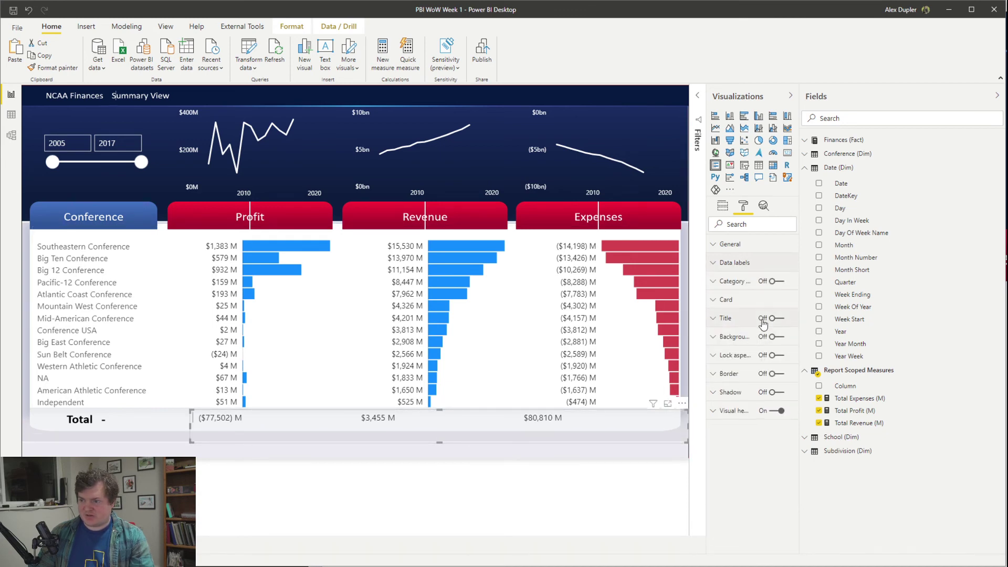
left_click(743, 299)
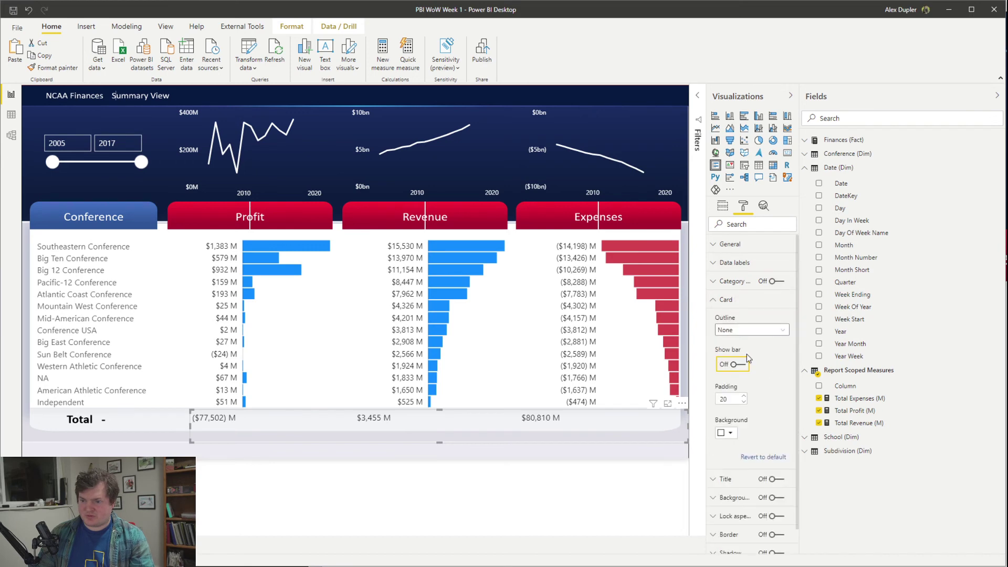
left_click(734, 304)
Step: Set the multi-row card's data labels to Segoe (Bold) at 15 pt
left_click(744, 264)
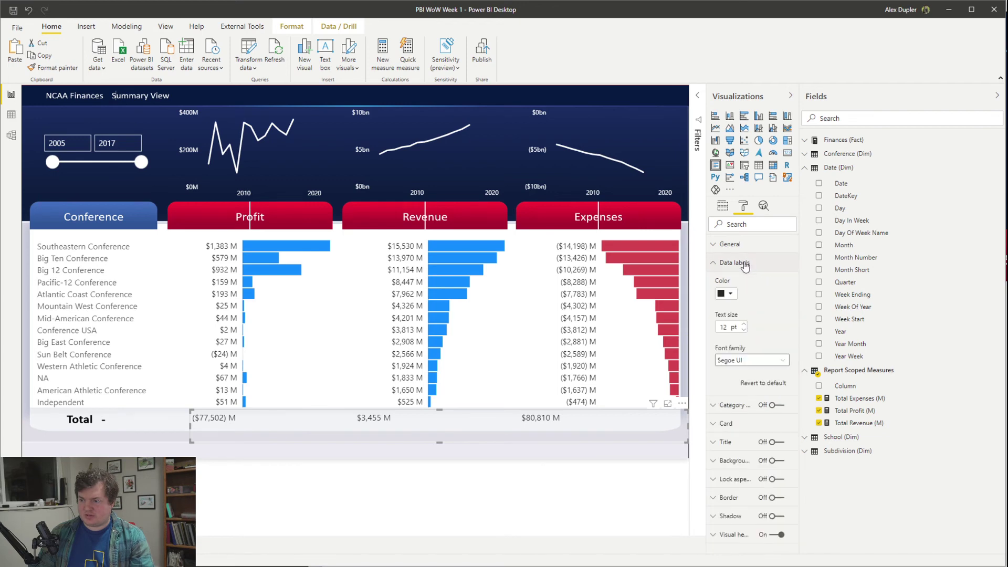
left_click(751, 360)
scroll(748, 446, "down", 3)
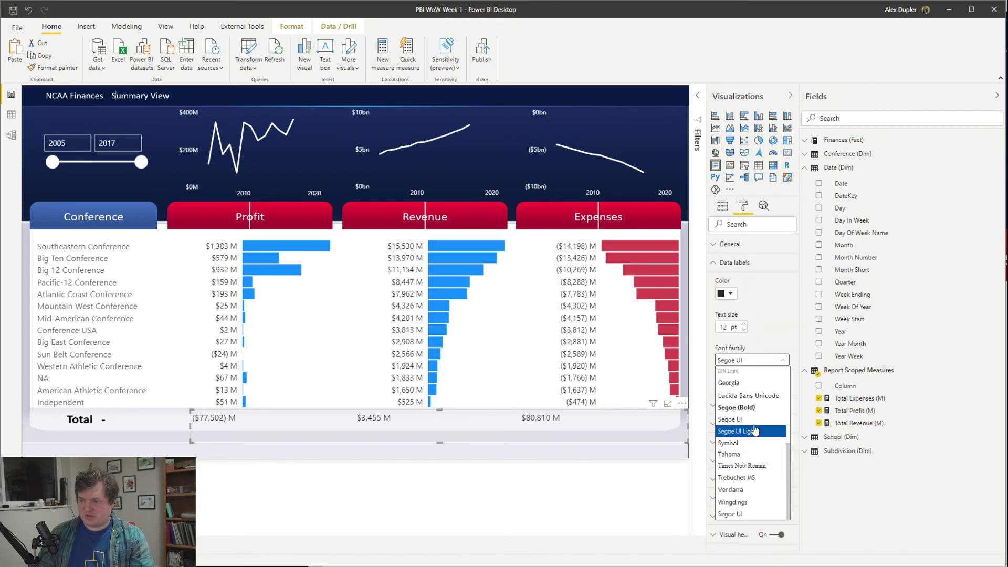
left_click(755, 408)
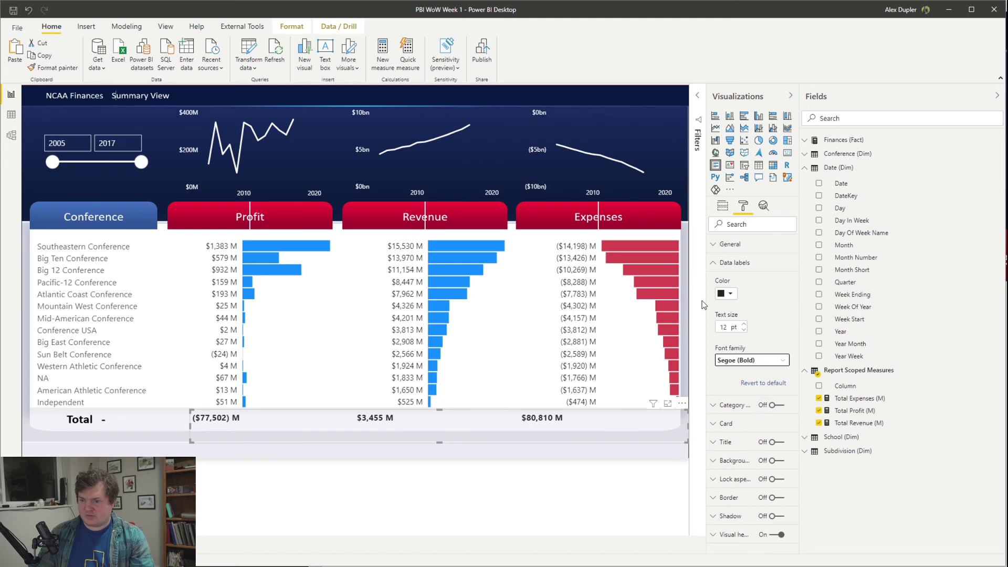
left_click(743, 324)
left_click(744, 325)
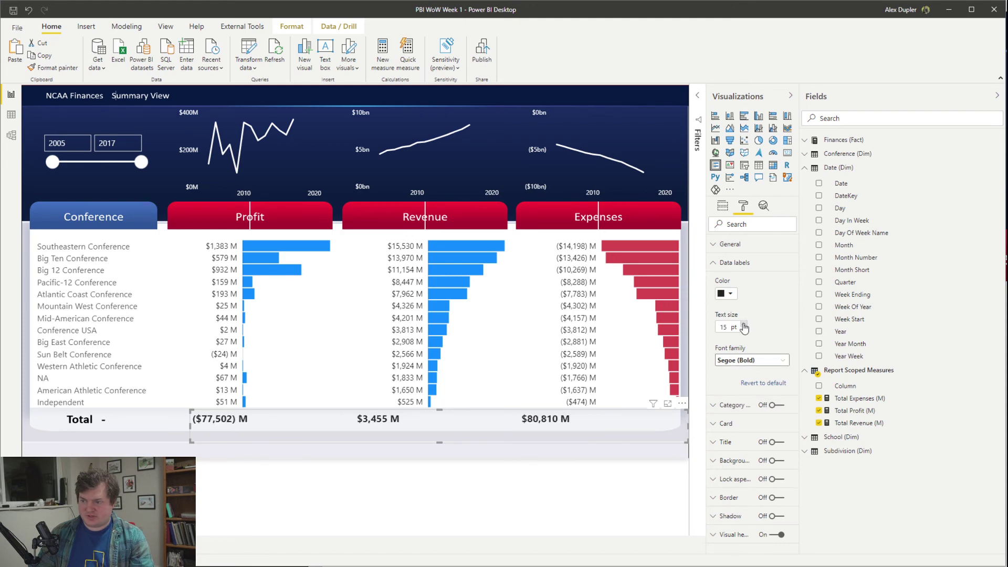
left_click(744, 324)
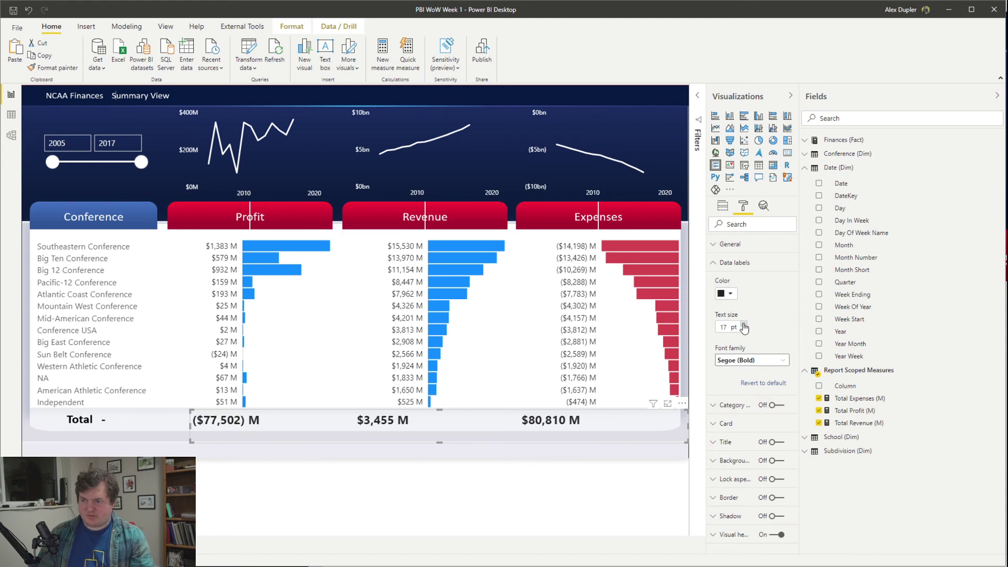
left_click(744, 324)
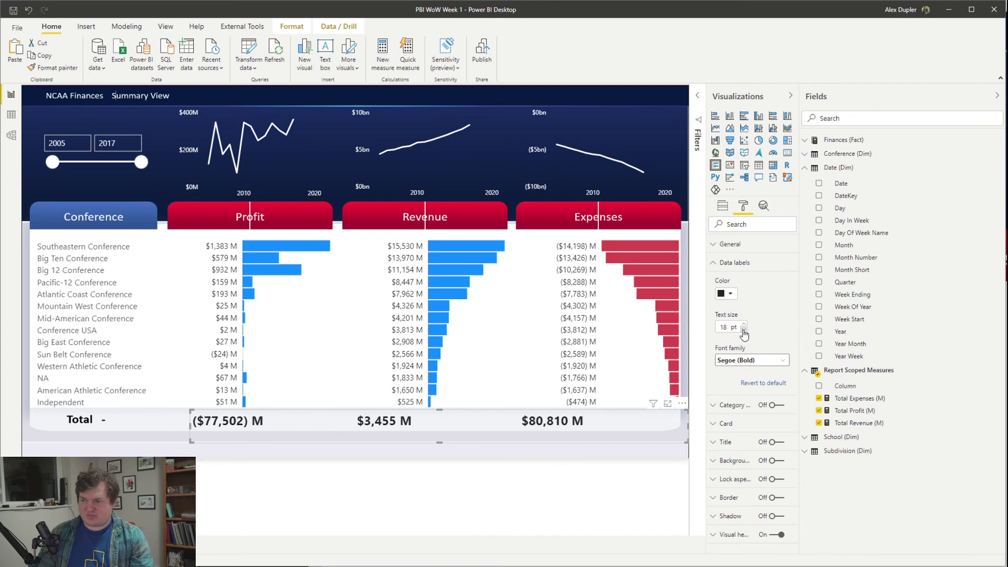
left_click(744, 329)
left_click(744, 330)
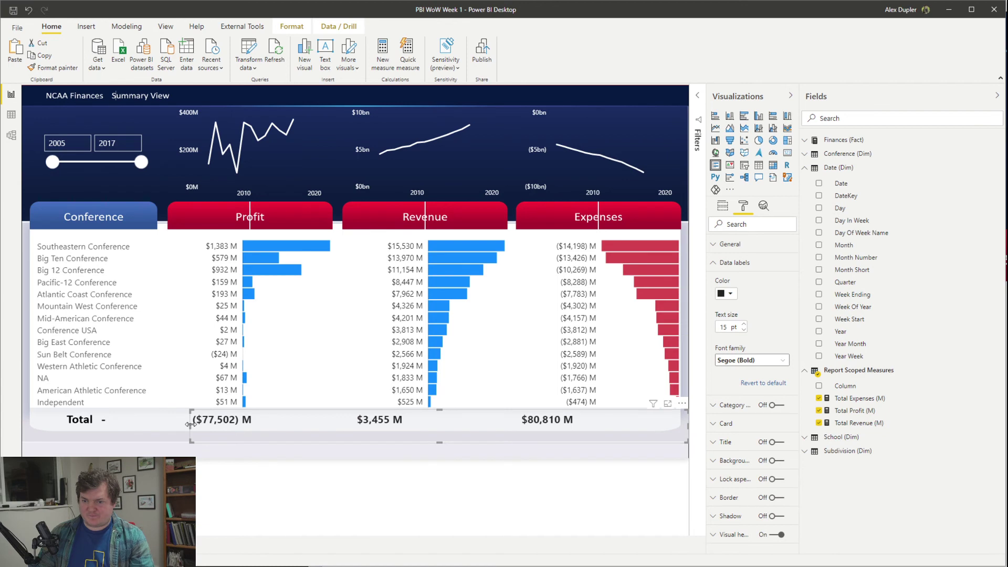
Step: Narrow the multi-row card so its first value sits under the Profit column, and check its formatting for spacing options
left_click_drag(190, 424, 223, 422)
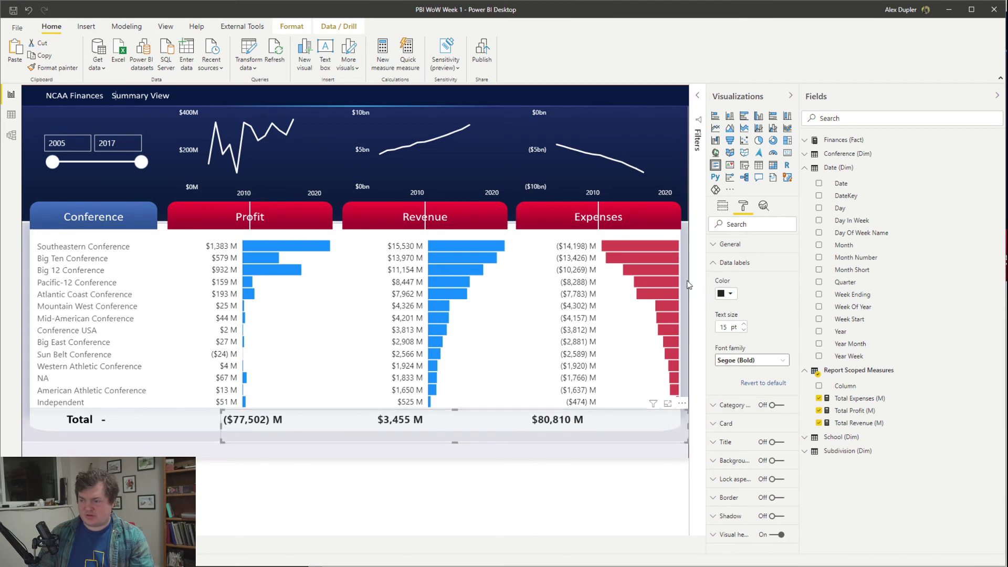
left_click(725, 261)
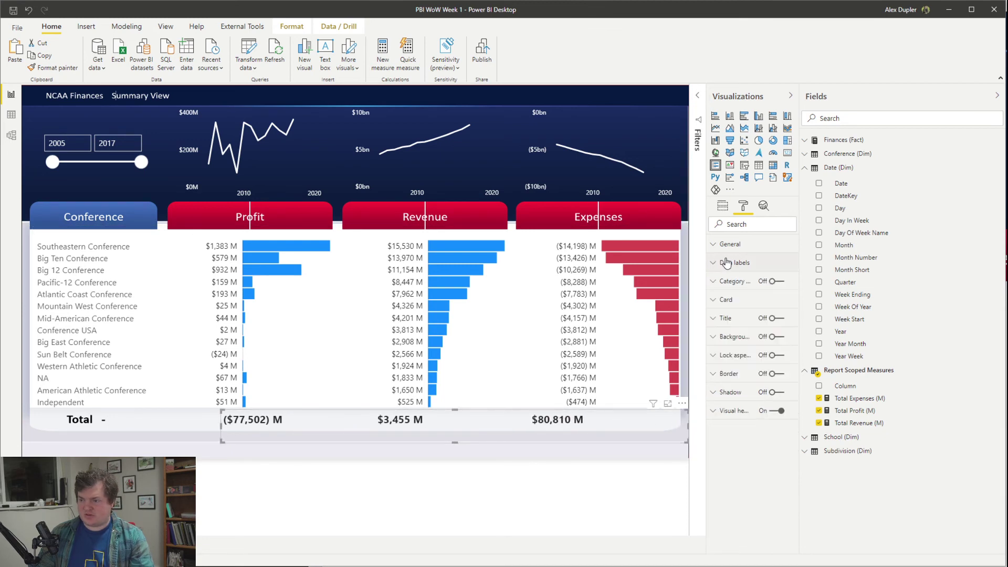
left_click(731, 304)
left_click(726, 300)
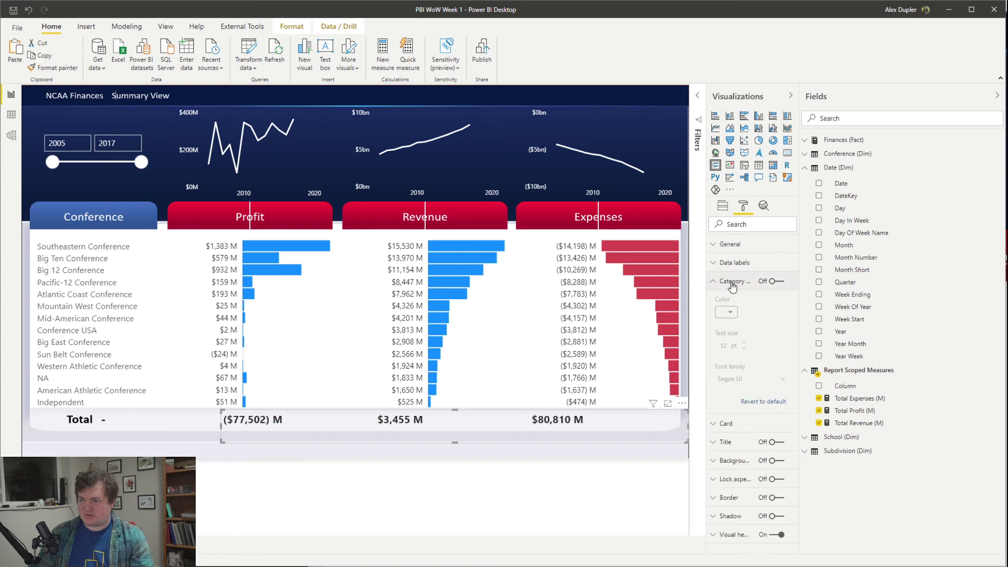
left_click(736, 263)
left_click(735, 248)
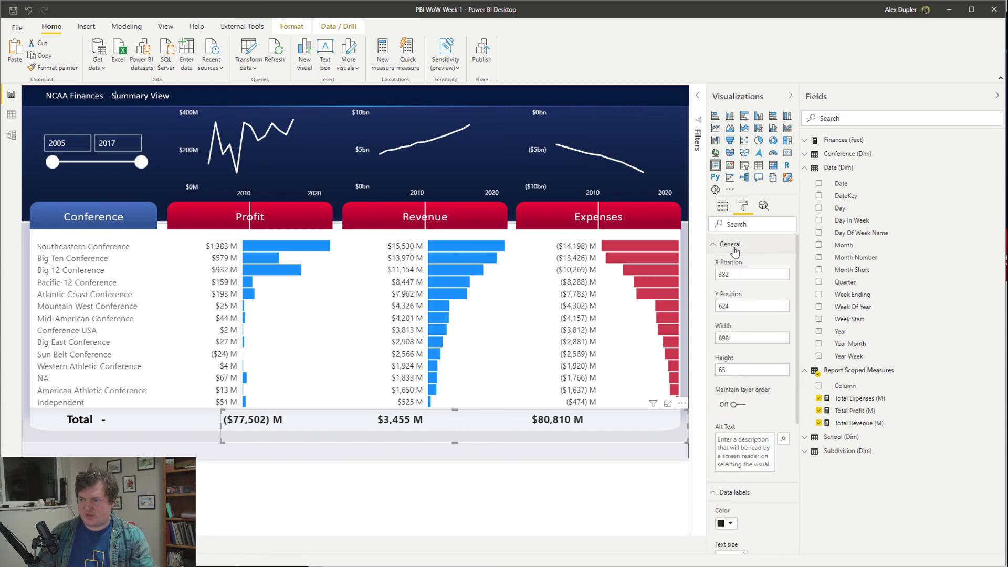
left_click(735, 248)
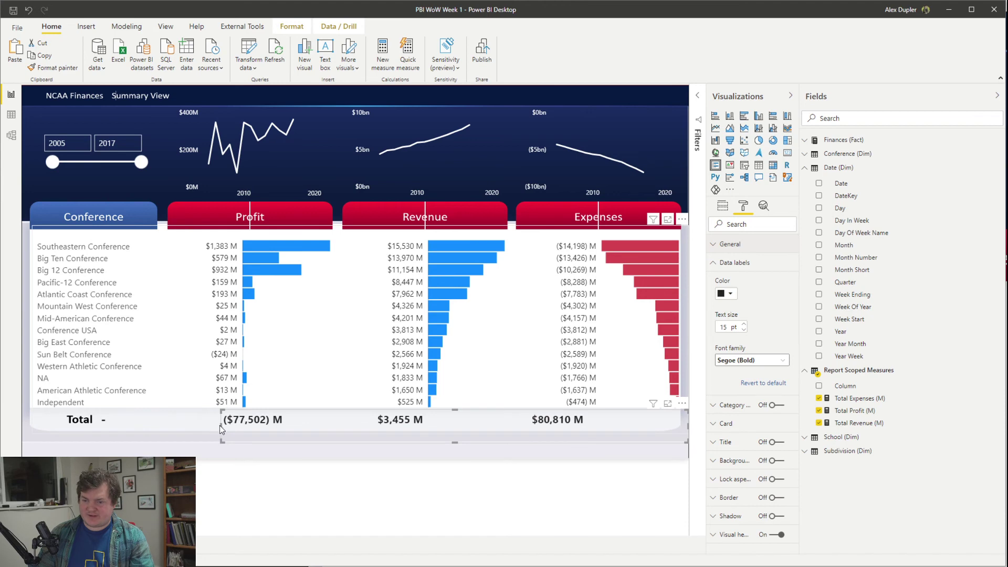
mouse_move(219, 425)
left_mouse_down()
mouse_move(231, 426)
mouse_move(203, 424)
mouse_move(229, 423)
left_mouse_up()
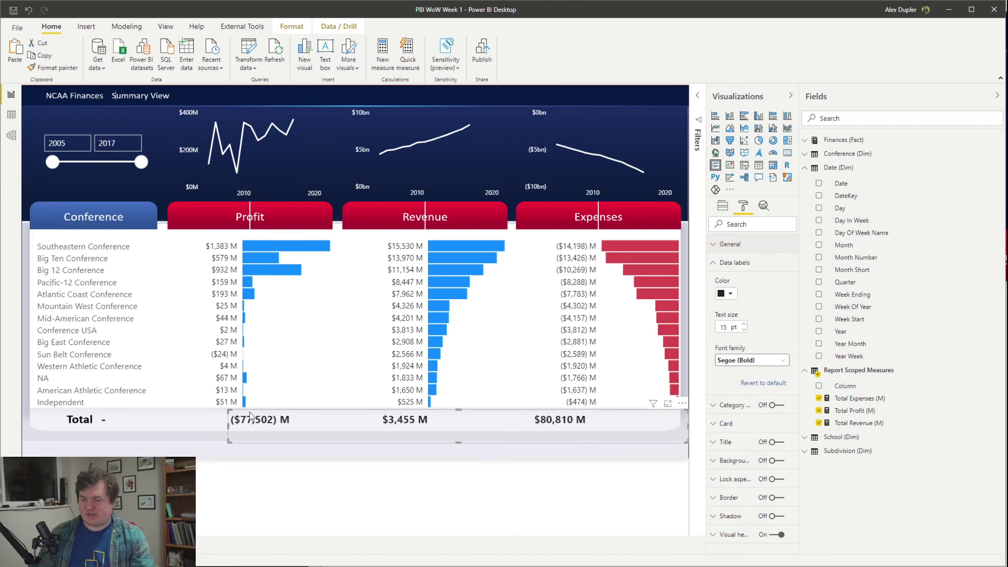
Step: Convert the multi-row card to a single-value card and remove Total Expenses (M) from it
left_click(790, 155)
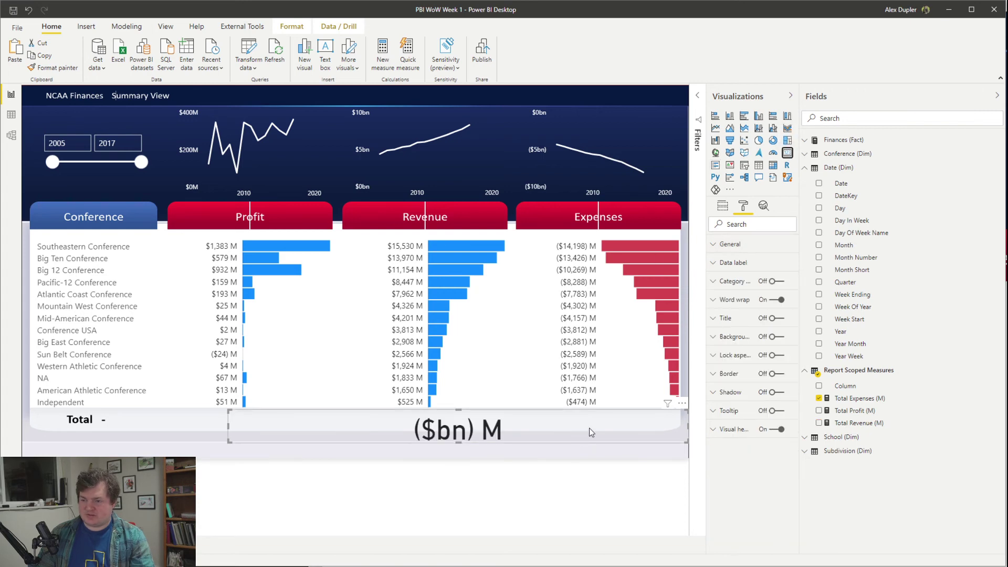
left_click(724, 207)
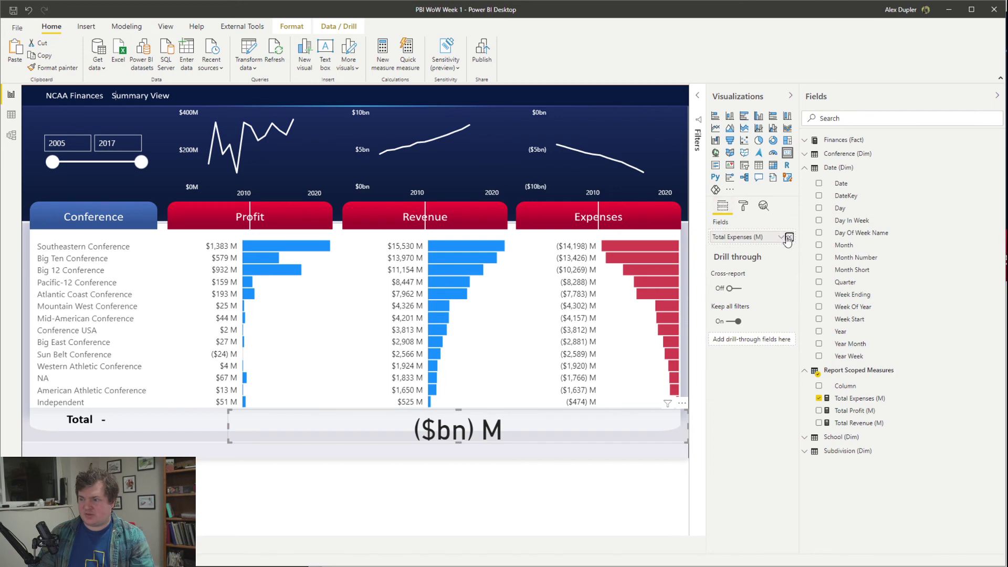
left_click(788, 237)
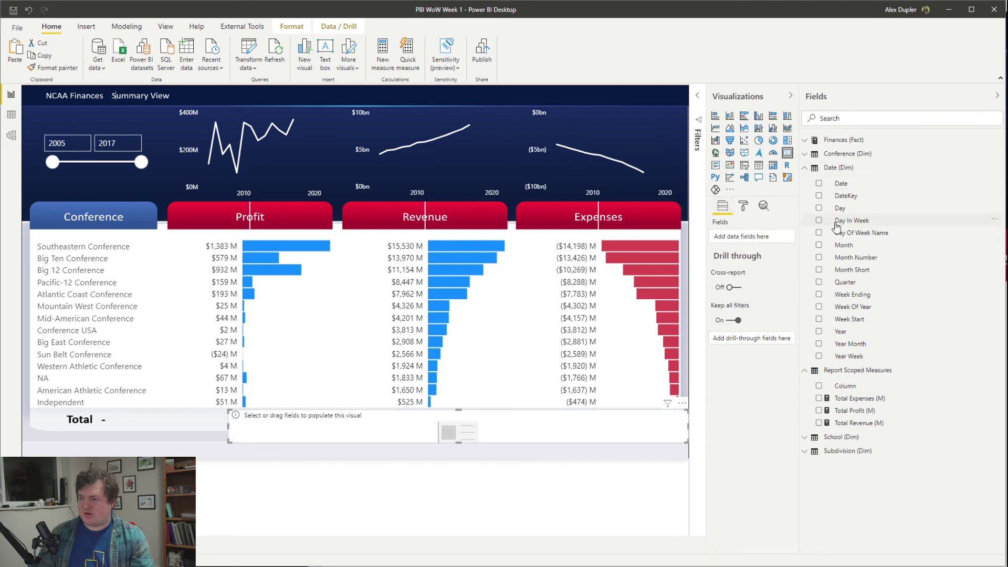
Step: Add the Total Expenses measure from Finances (Fact) to the empty card
left_click(810, 155)
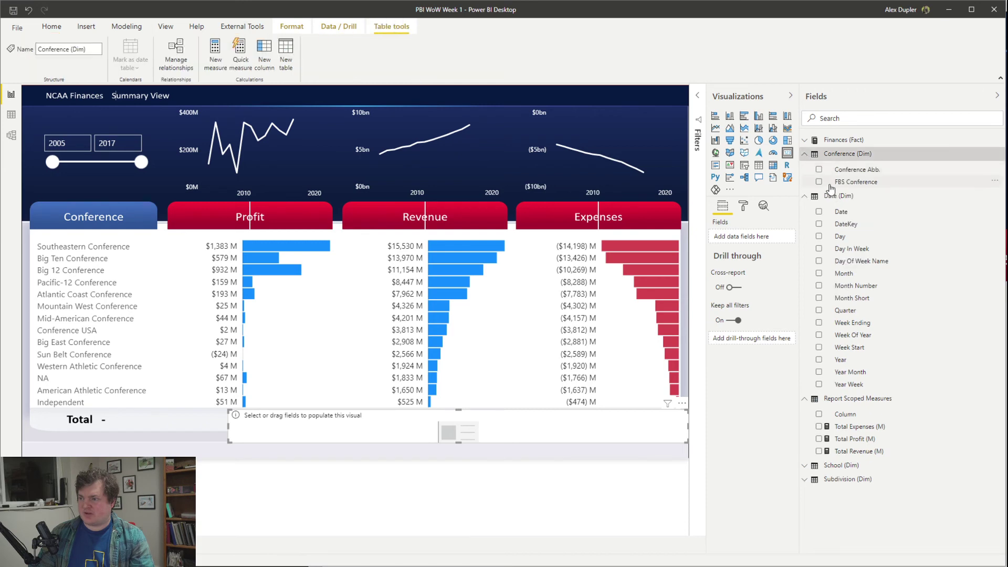
left_click(804, 154)
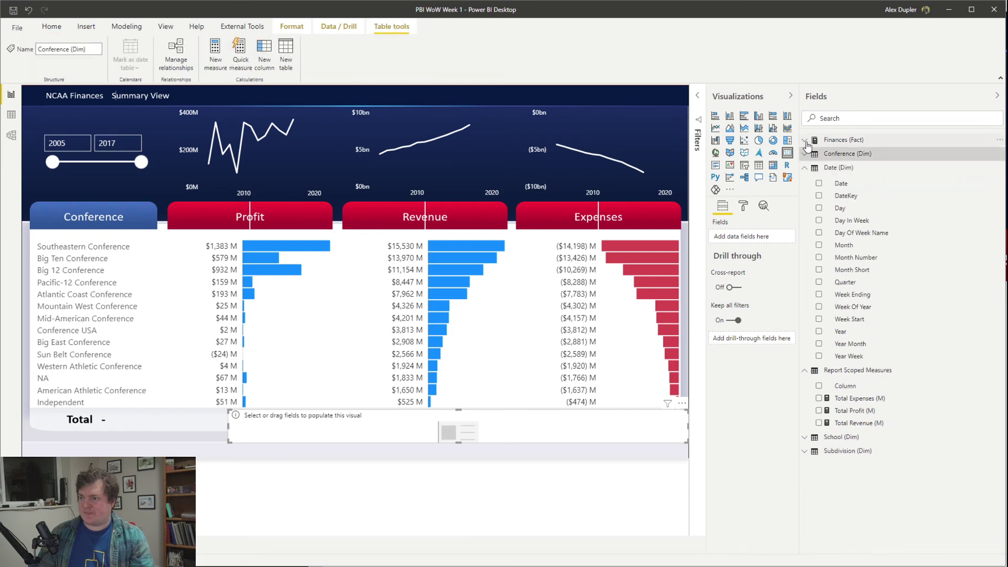
left_click(804, 140)
left_click(818, 440)
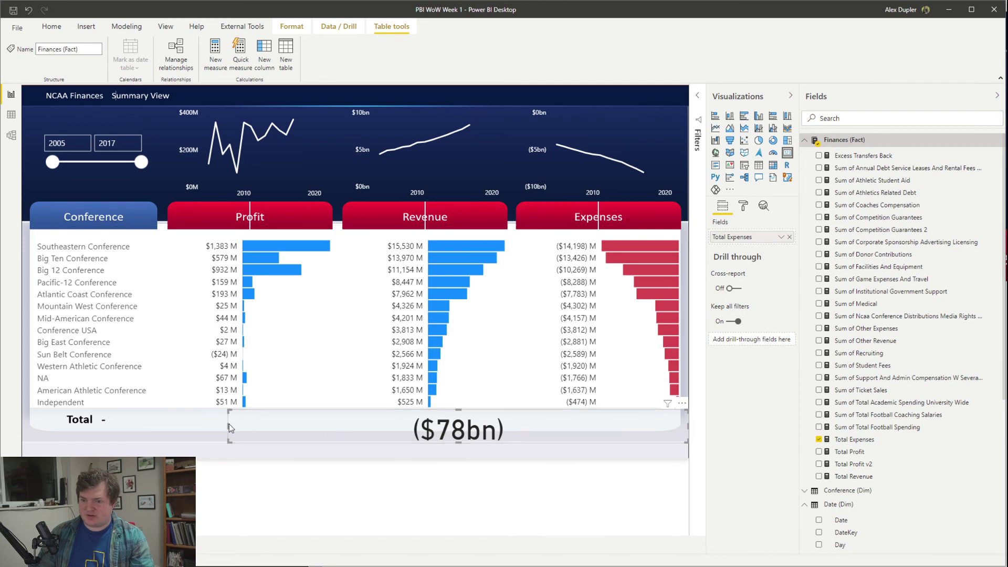
Step: Narrow the card to the width of the Expenses column and set its data label text size to 18 pt
left_click_drag(259, 428, 519, 429)
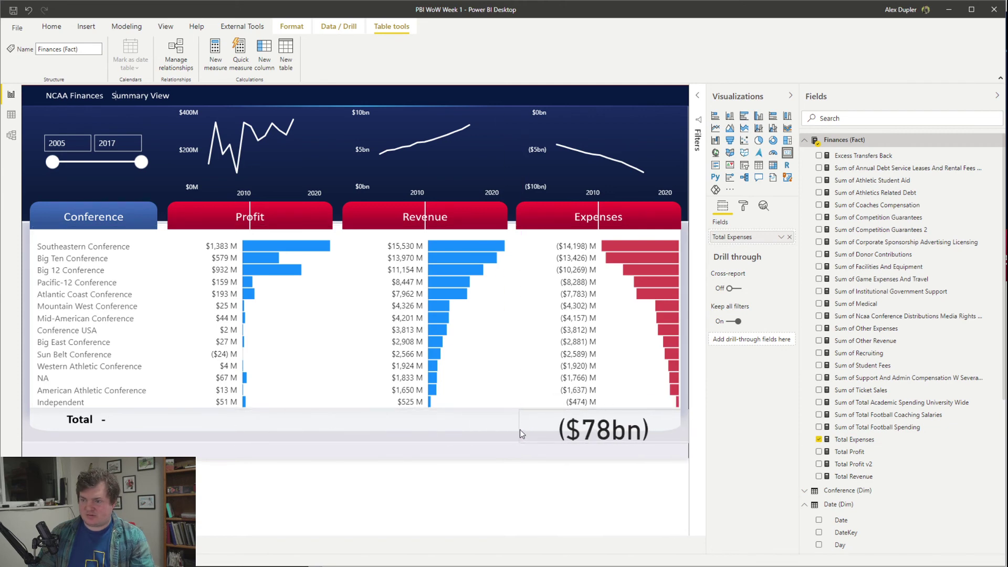
left_click(743, 206)
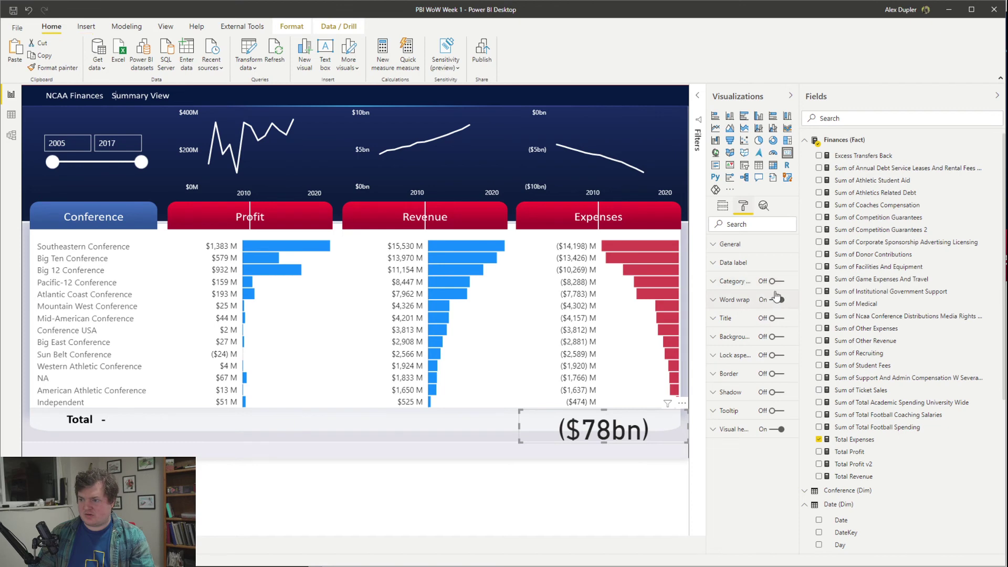
left_click(738, 263)
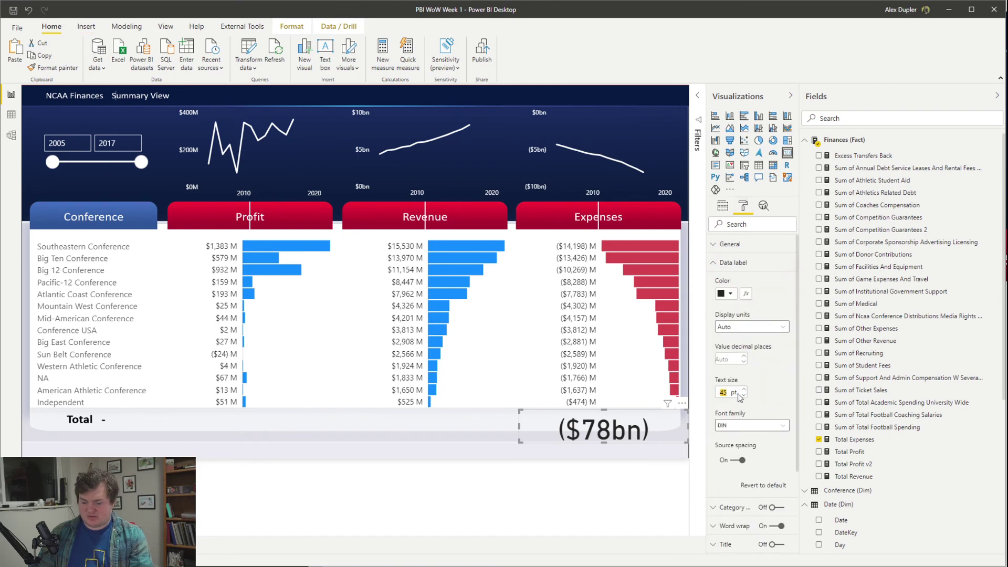
type("18")
key("Return")
Step: Shrink the card and place it beneath the Expenses figures in the Total row, with display units set to None
left_click_drag(606, 429, 620, 425)
mouse_move(619, 420)
left_mouse_down()
mouse_move(645, 416)
mouse_move(618, 417)
left_mouse_up()
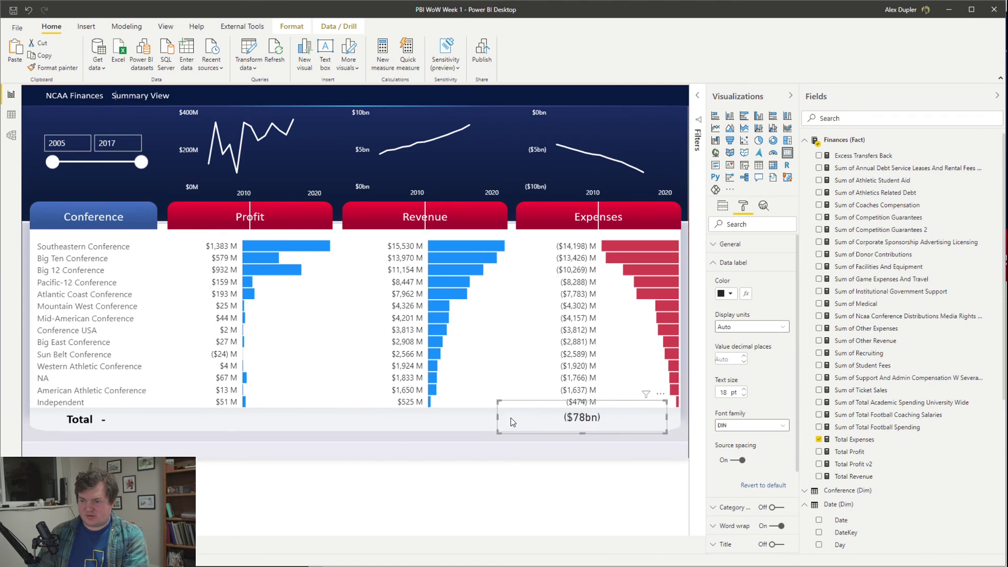
left_click_drag(498, 418, 580, 423)
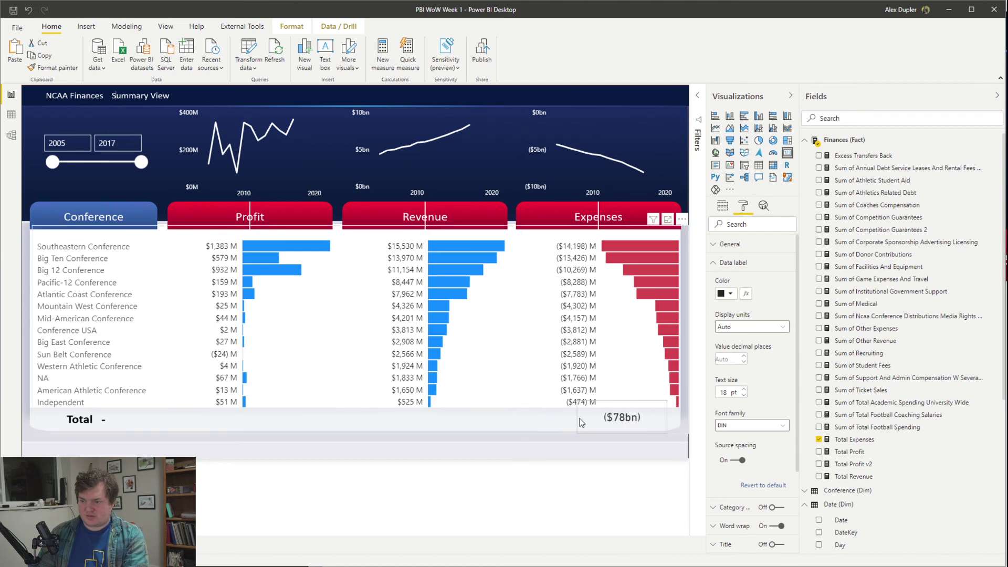
left_click_drag(644, 420, 602, 422)
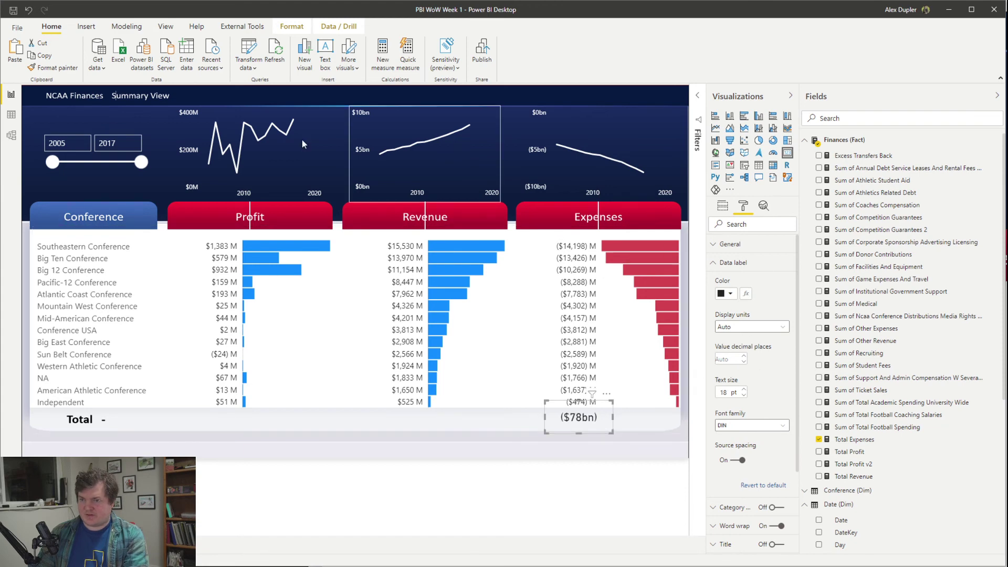
left_click(758, 326)
left_click(744, 351)
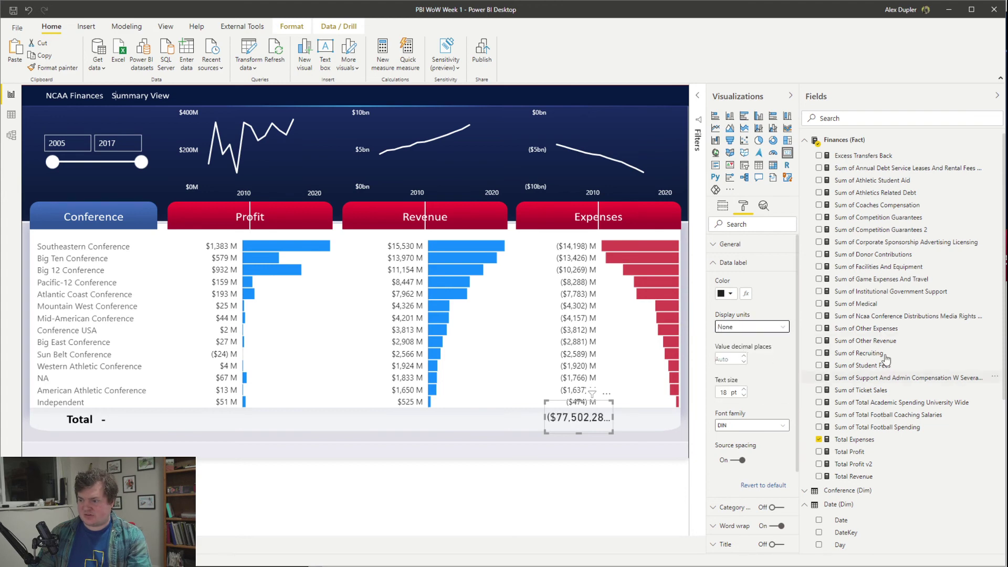
Step: Try to add the Total Expenses (M) measure to the card, and remove the extra copy from the conference matrix values
scroll(874, 455, "down", 5)
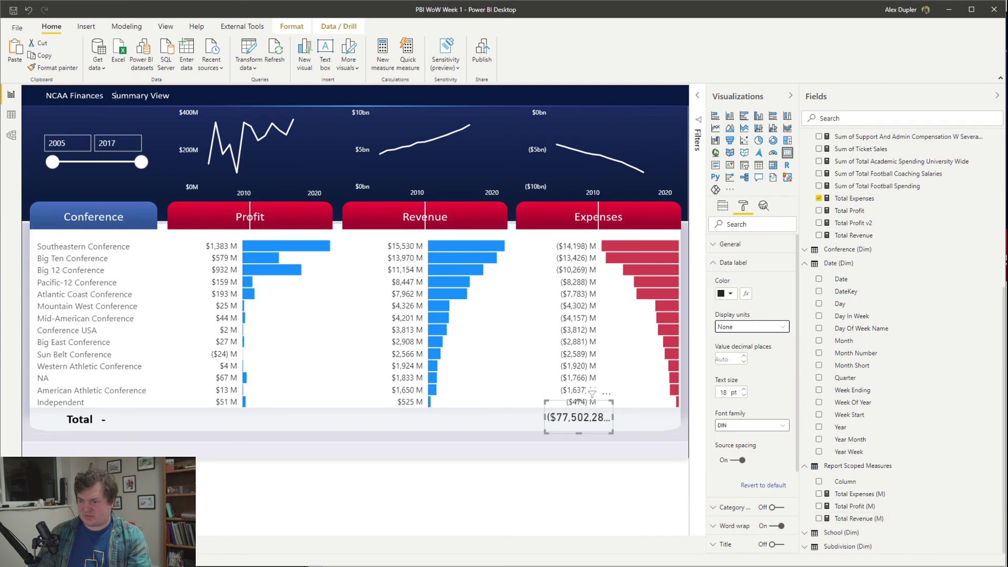
left_click_drag(872, 498, 596, 425)
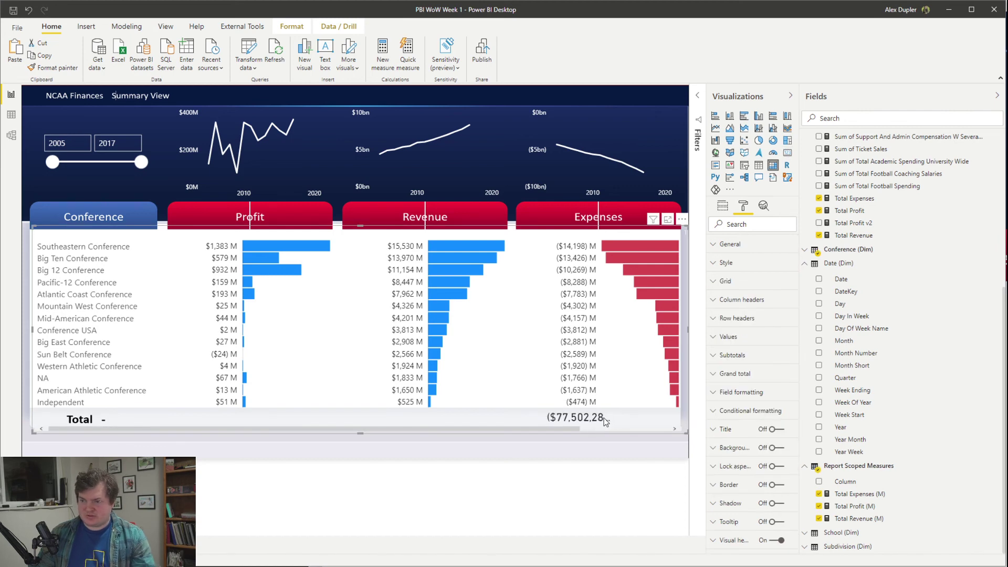
left_click(722, 207)
left_click(789, 381)
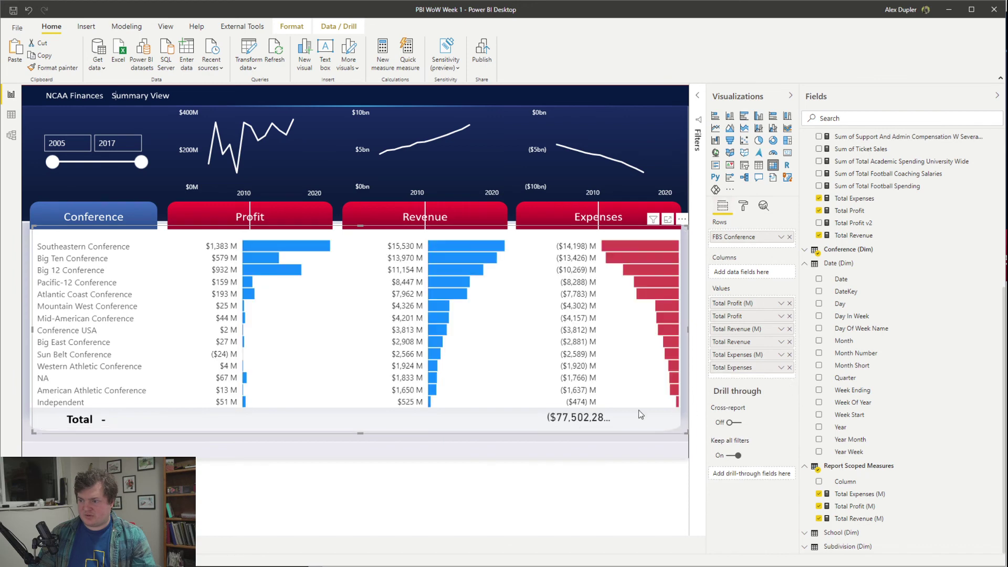
Step: Replace the measure in the Expenses total card with Total Expenses (M) and widen the card to fit the figure
left_click(594, 423)
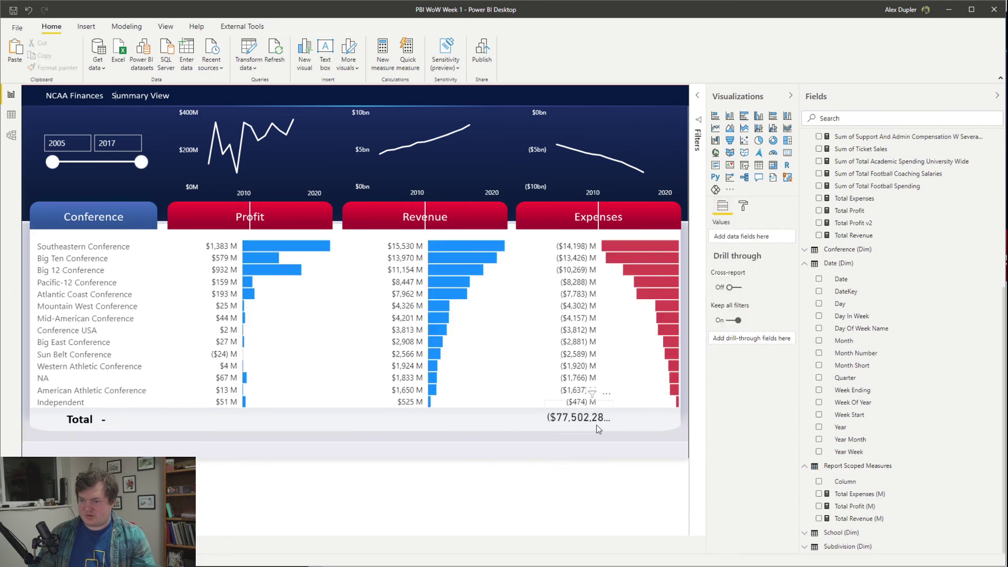
left_click_drag(871, 495, 752, 241)
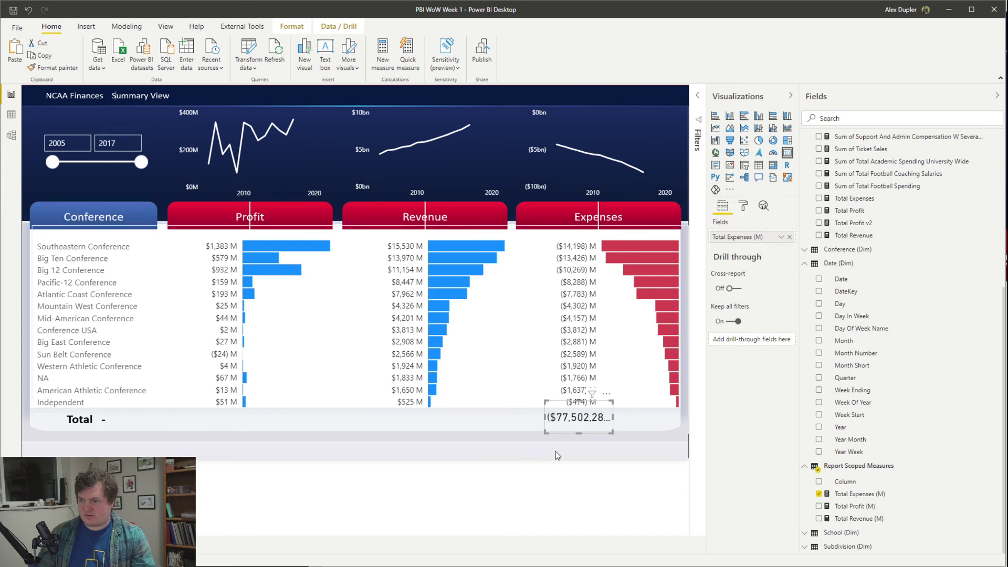
left_click_drag(544, 416, 494, 419)
Step: Try the Auto, None and Thousands display units on the Expenses total card's data label, and set them to Millions
left_click(742, 207)
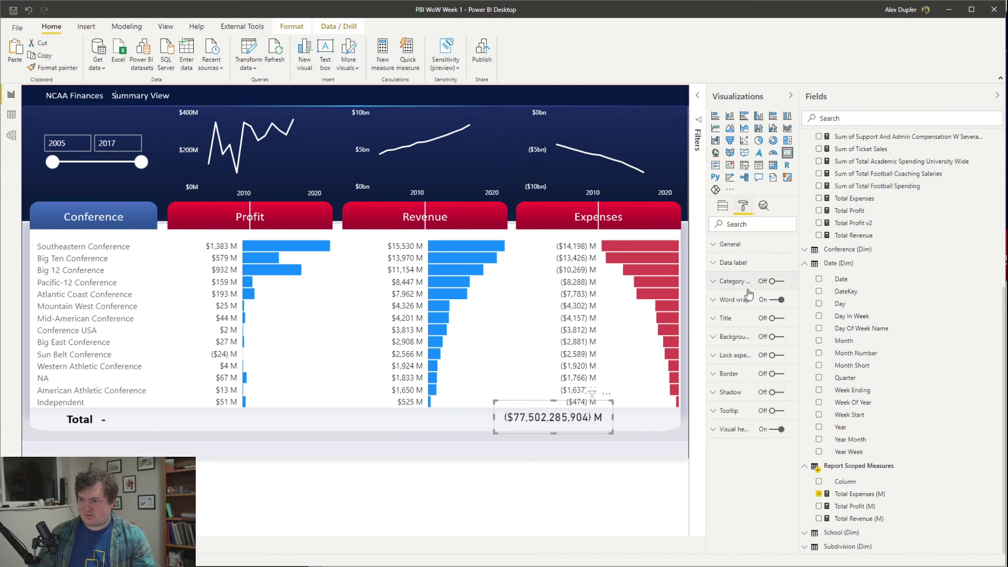
left_click(744, 263)
left_click(750, 328)
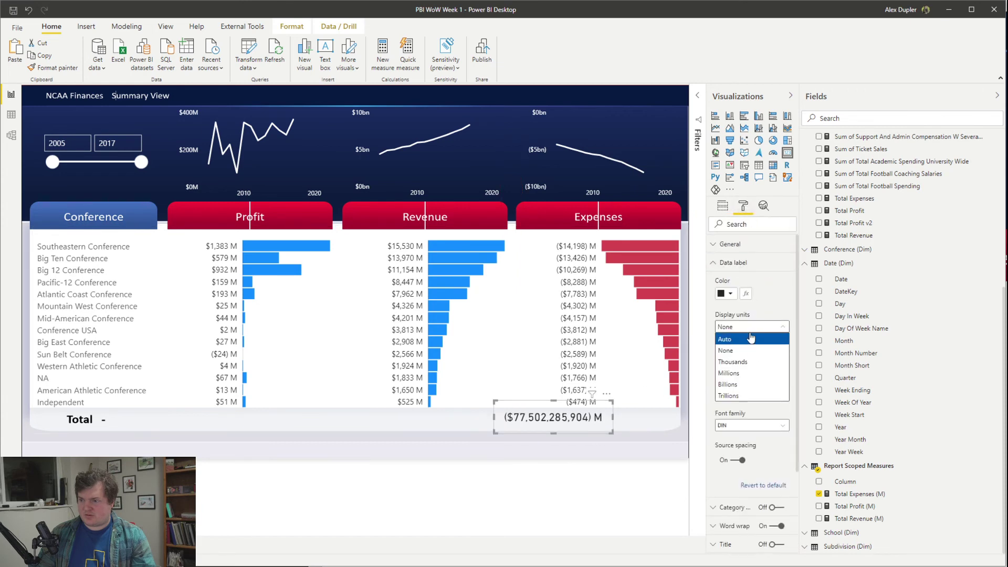
left_click(748, 334)
left_click(749, 327)
left_click(749, 339)
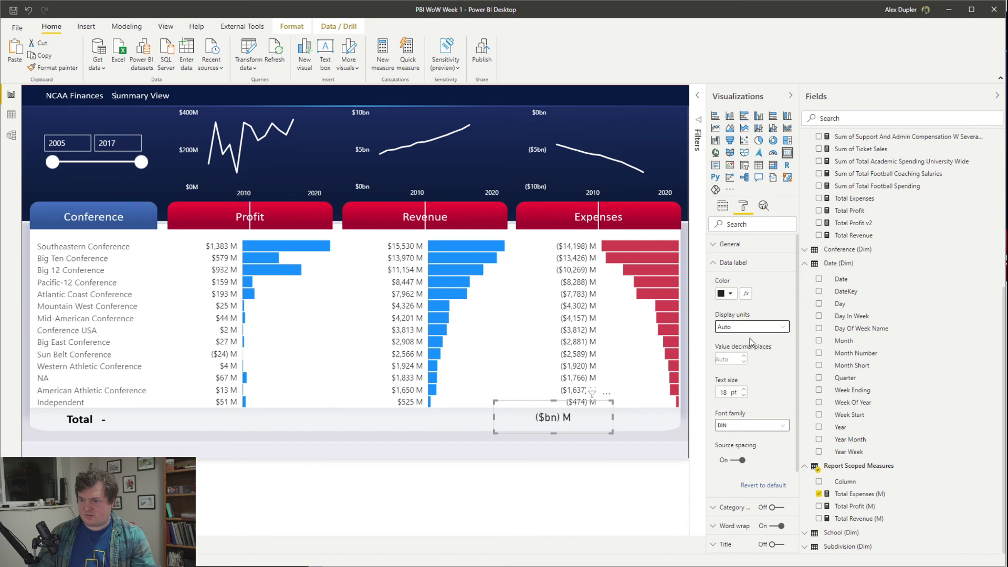
left_click(749, 327)
left_click(749, 352)
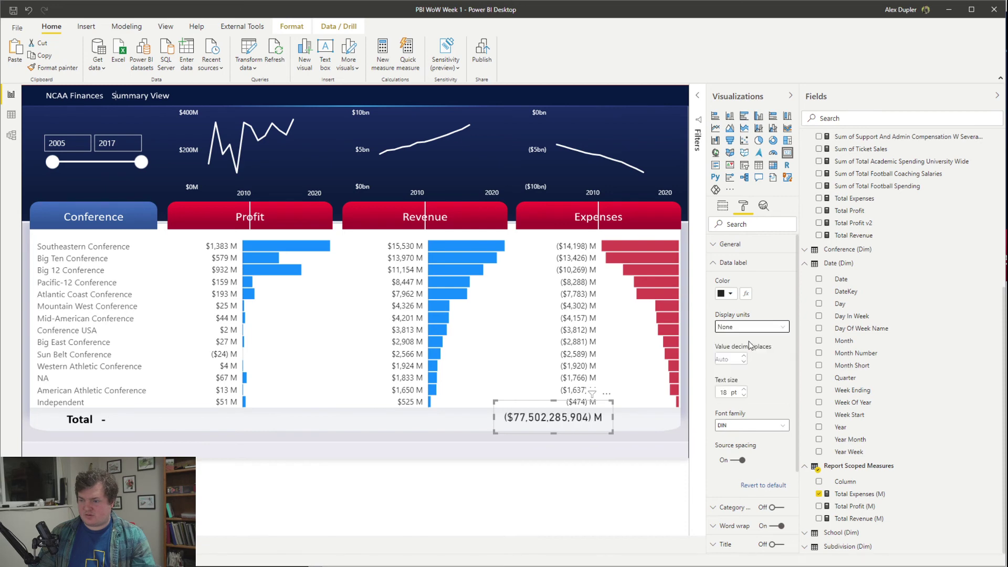
left_click(750, 328)
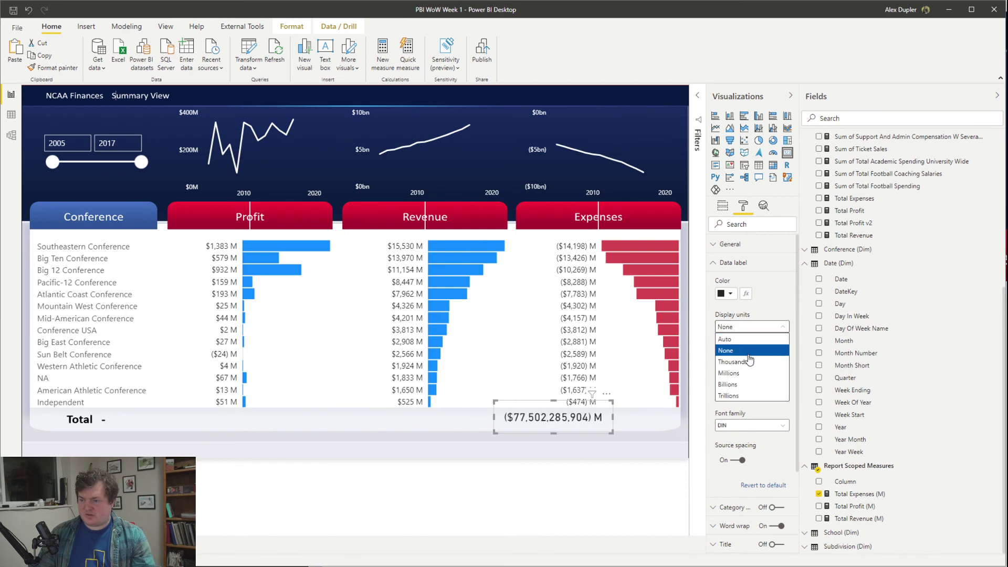
left_click(748, 362)
left_click(753, 327)
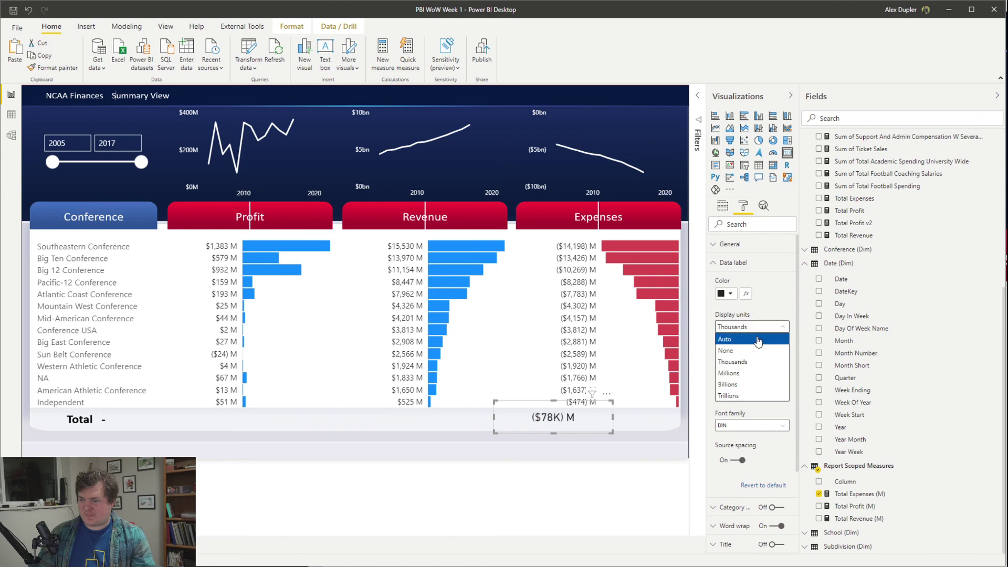
left_click(745, 373)
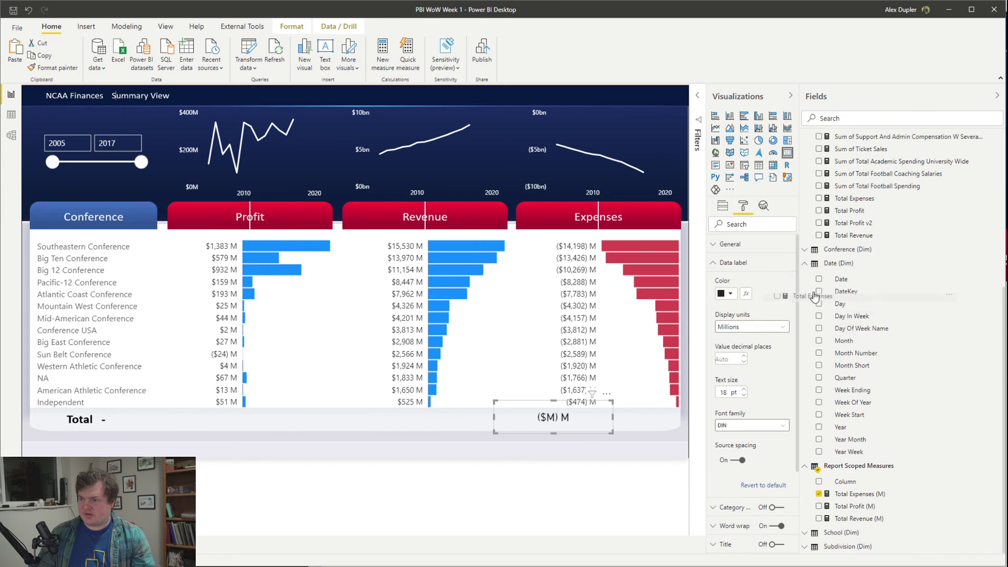
Step: Replace the Expenses total card's measure with Total Expenses from Finances (Fact) and narrow the card to fit its figure
left_click_drag(856, 199, 871, 219)
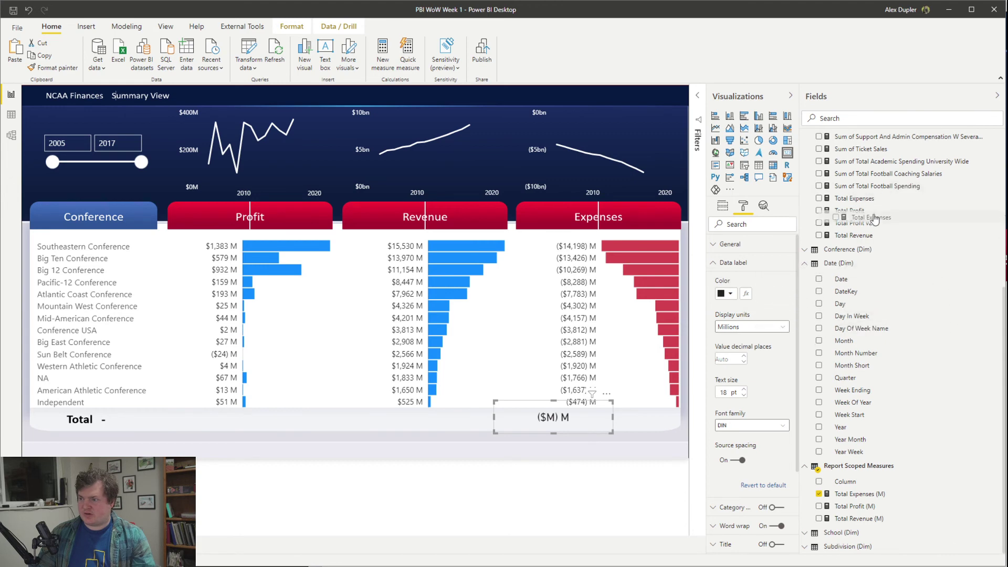
left_click(819, 203)
left_click(723, 206)
left_click_drag(850, 202, 766, 244)
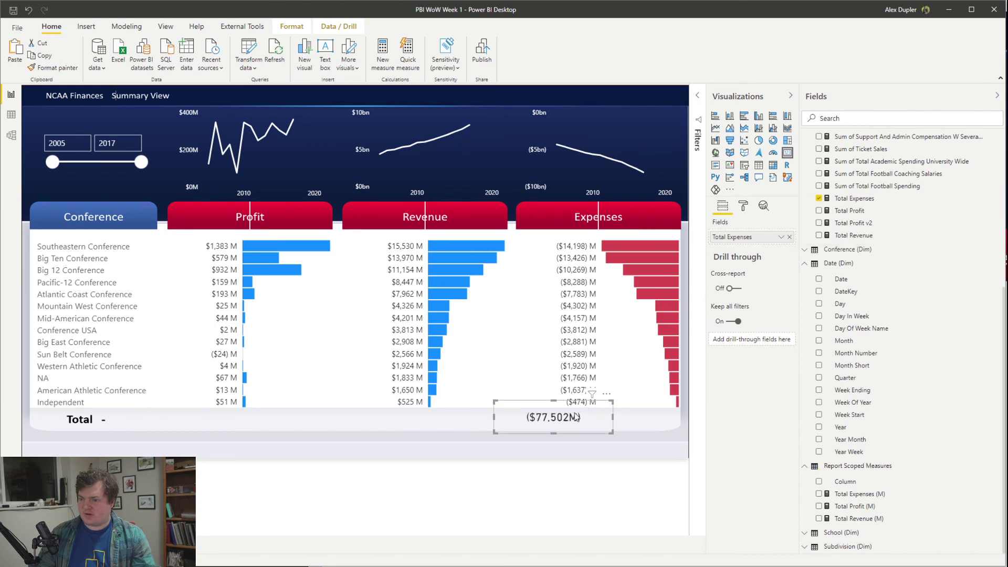
left_click_drag(550, 424, 588, 417)
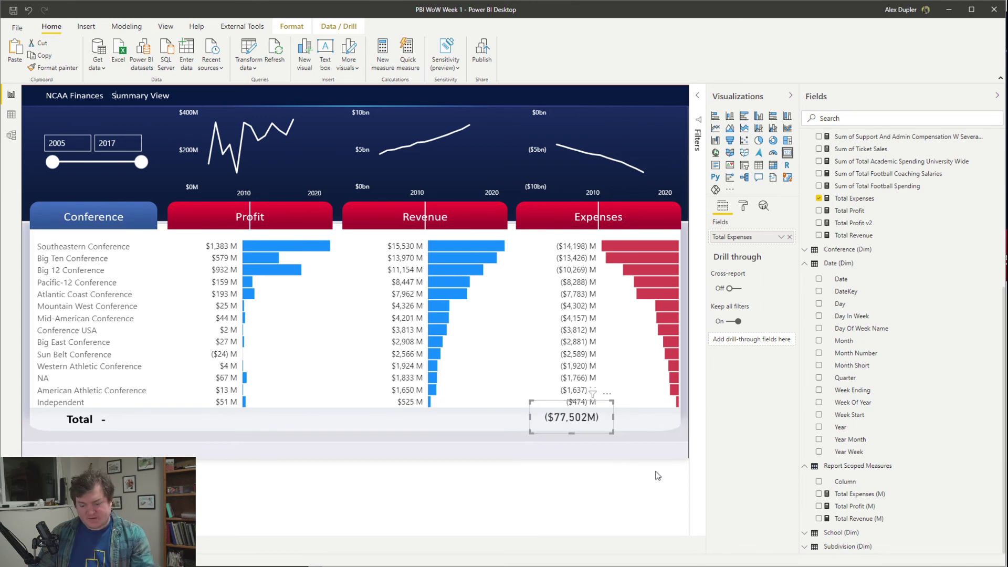
Step: Duplicate the Expenses total card beneath the Revenue column and replace its measure with Total Revenue from Finances (Fact)
left_click_drag(590, 419, 415, 419)
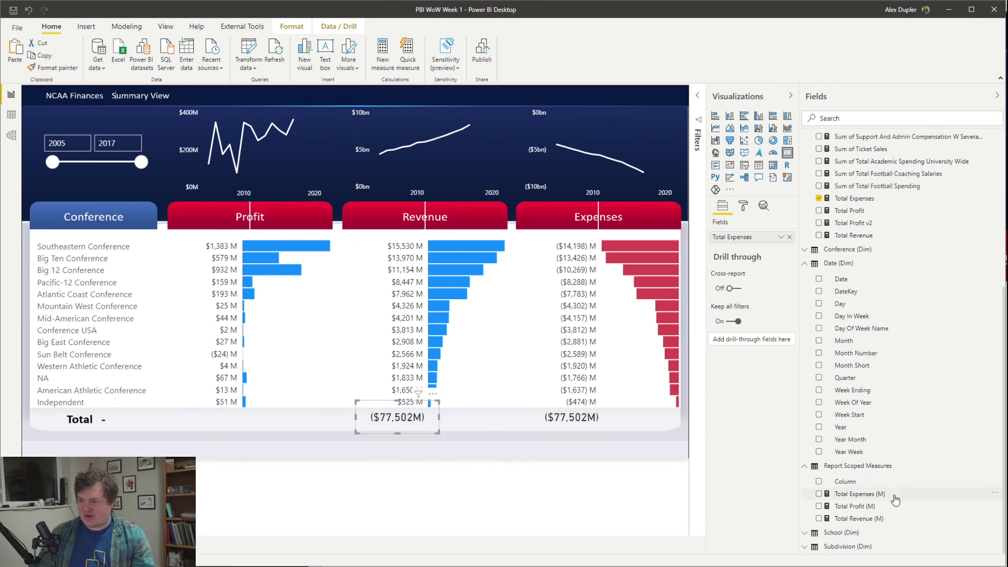
left_click(862, 520)
left_click_drag(862, 519, 761, 242)
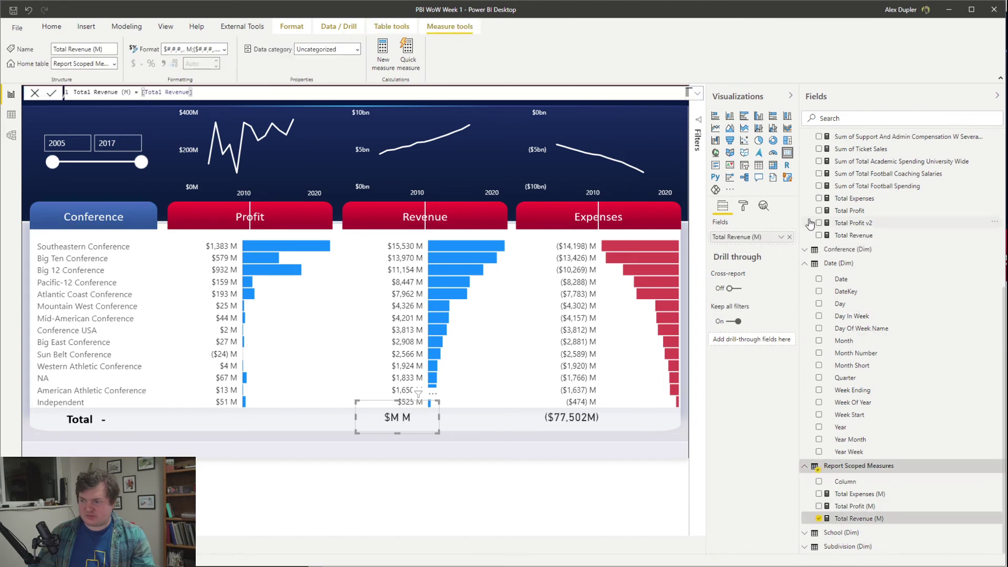
left_click_drag(856, 234, 755, 239)
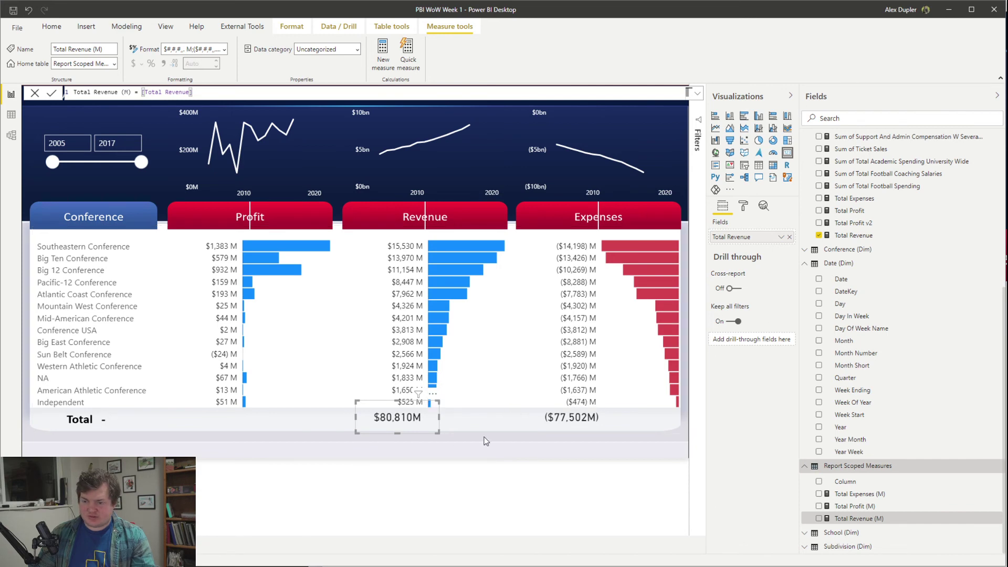
Step: Duplicate the Revenue total card beneath the Profit column and replace its measure with Total Profit
left_click(411, 429)
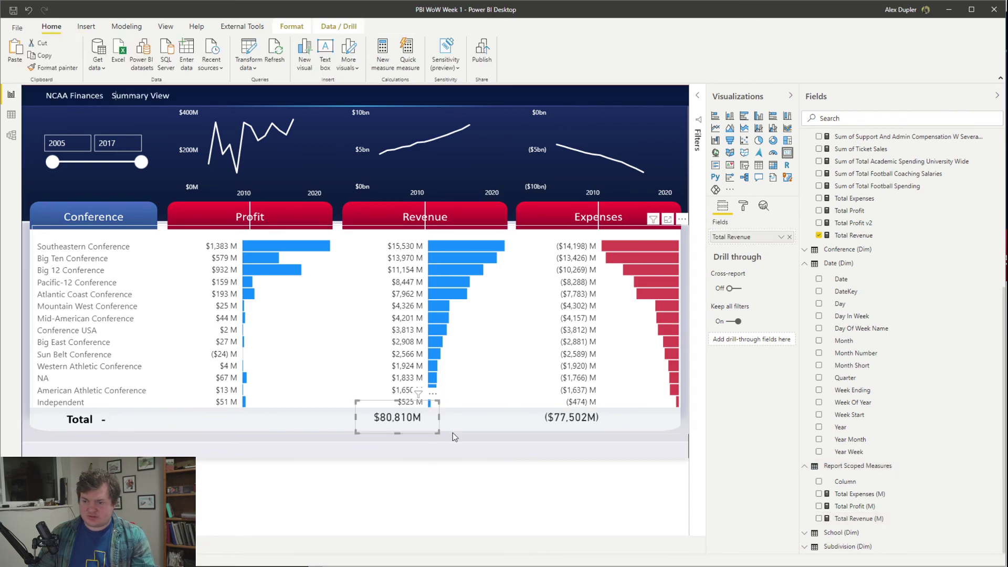
left_click_drag(428, 420, 244, 420)
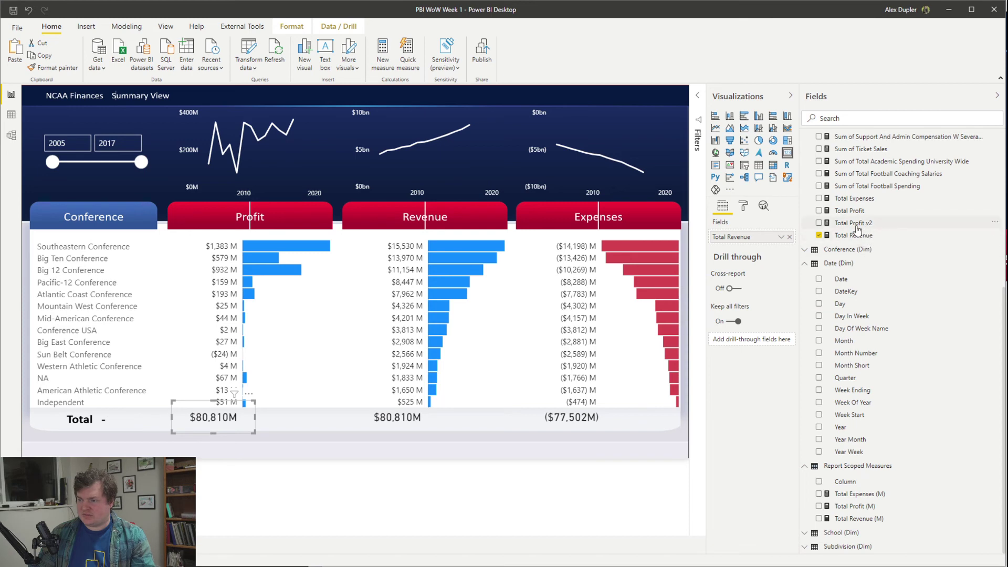
left_click_drag(816, 229, 773, 238)
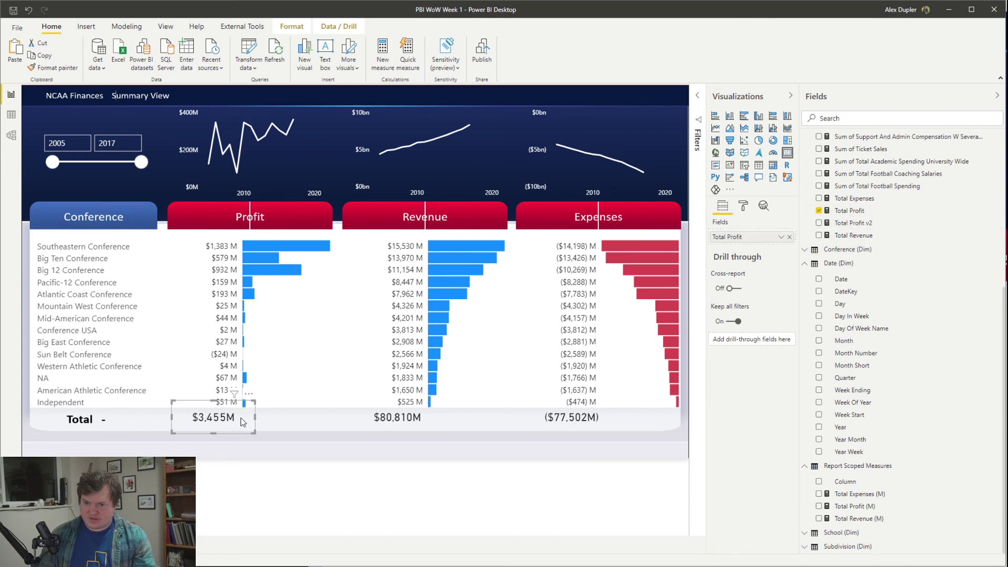
Step: Nudge the Profit and Revenue total cards slightly to the right to line up with the figures above them
left_click_drag(218, 416, 225, 414)
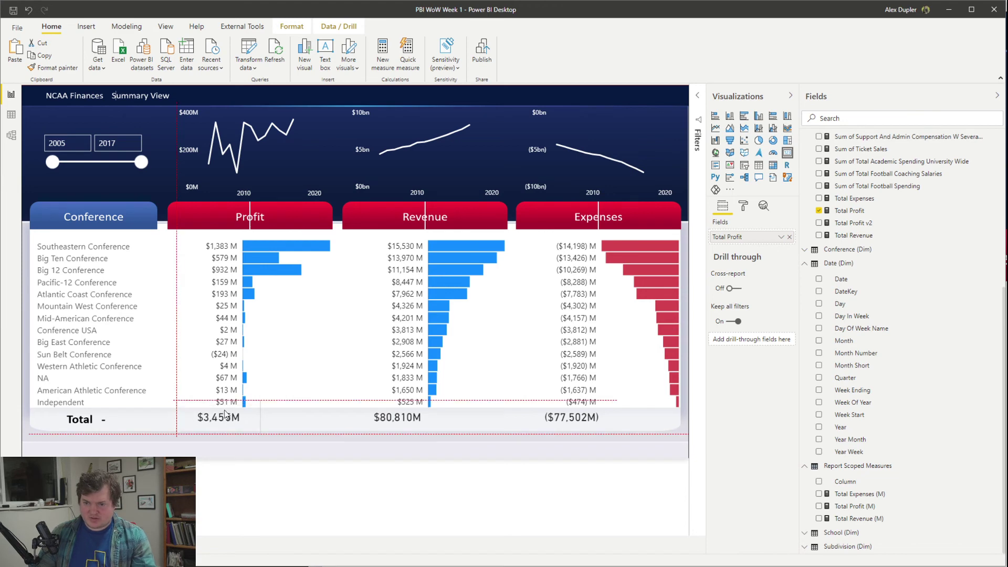
left_click(412, 419)
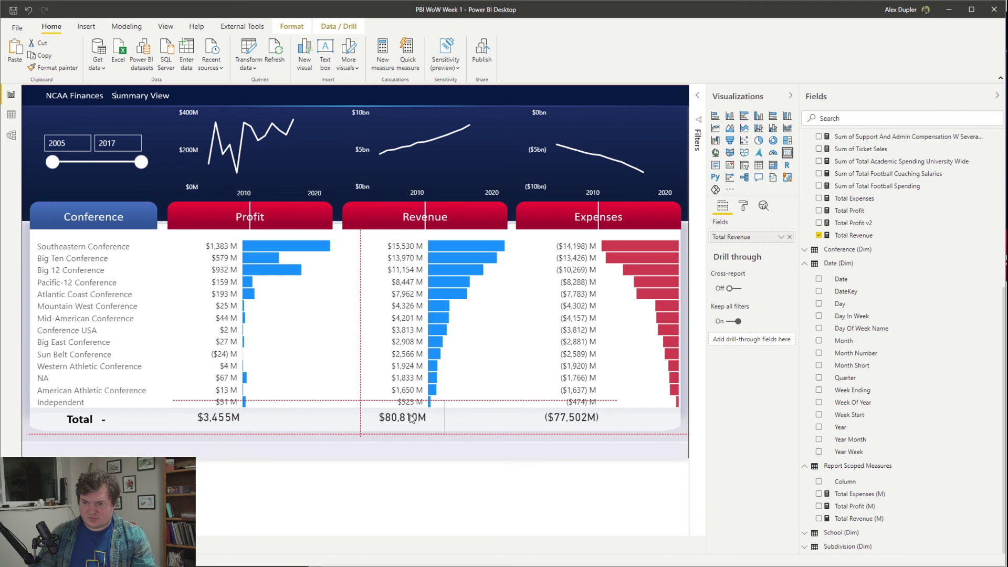
left_click(334, 476)
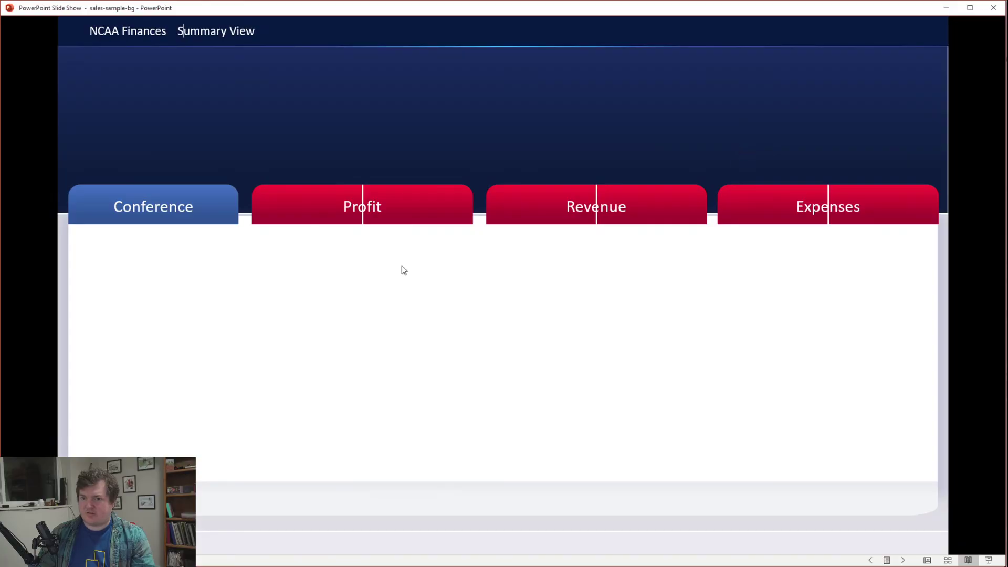
Step: In PowerPoint, delete the divider lines from the slide's Profit, Revenue and Expenses headings and open the title text for editing
left_click(362, 194)
key("Left")
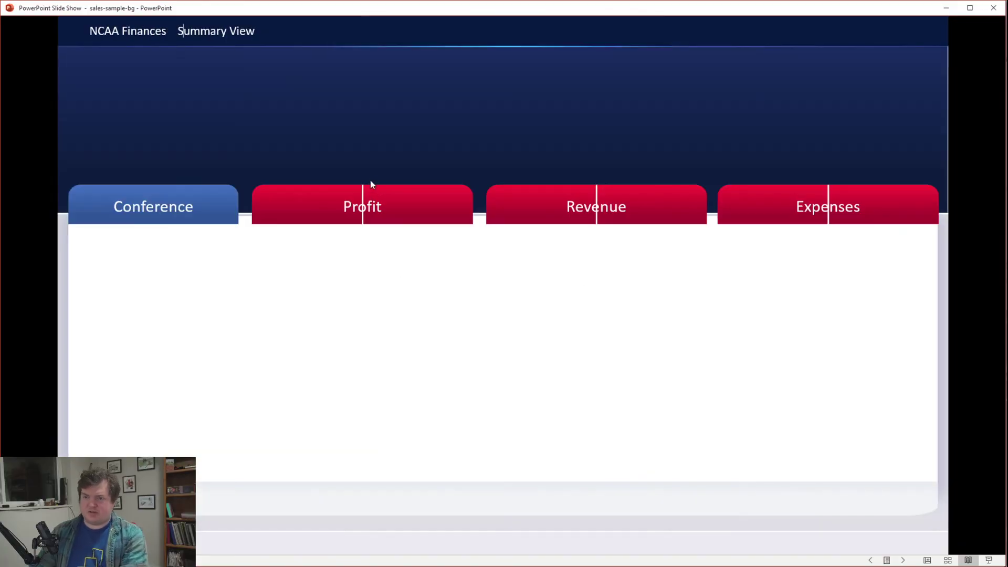
key("Escape")
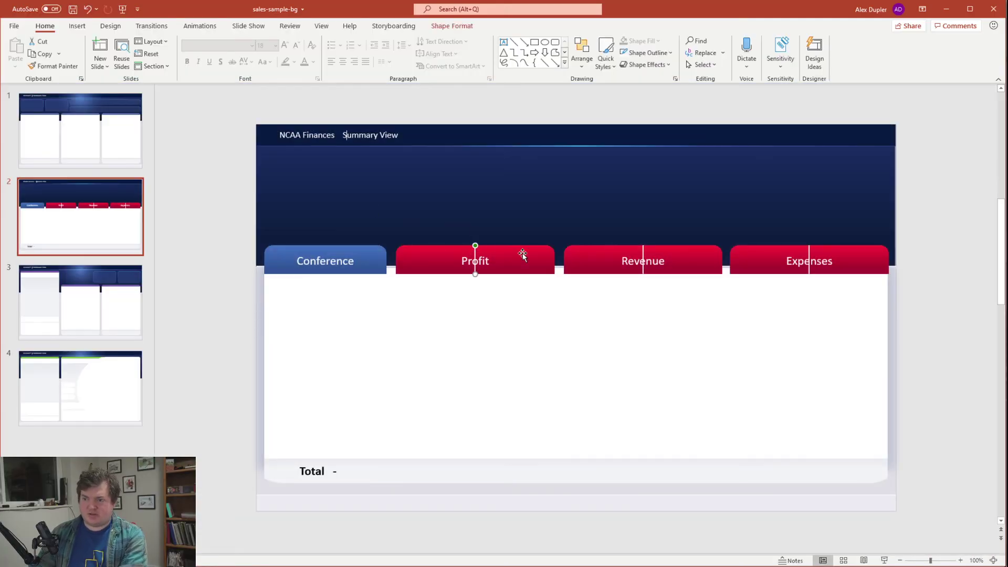
left_click(809, 255)
left_click(346, 136)
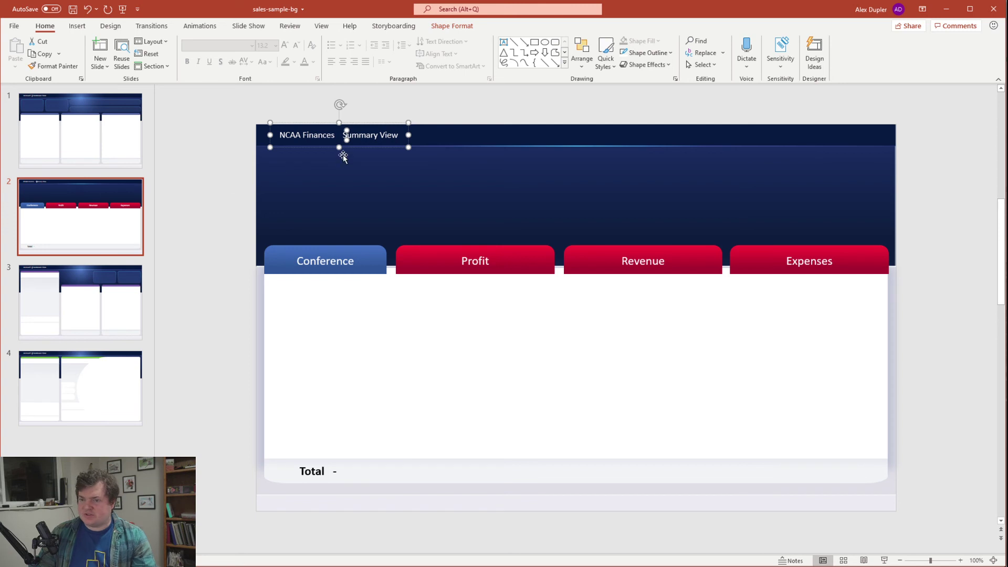
left_click(327, 135)
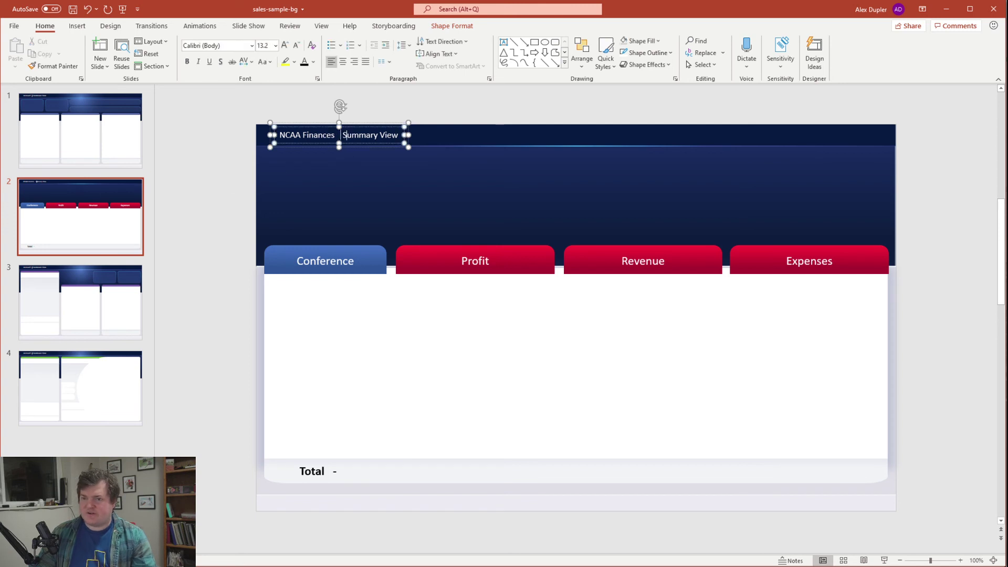
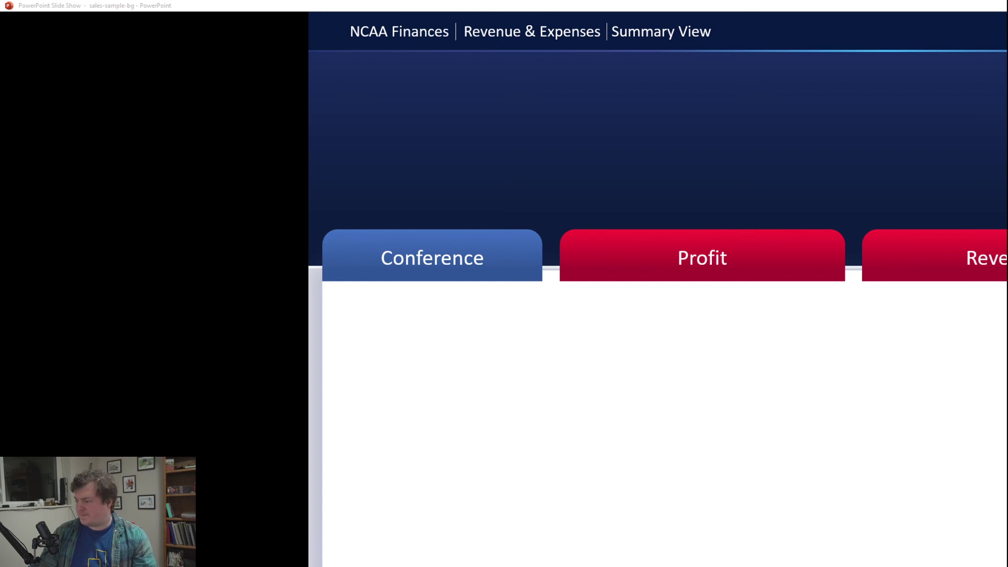
Step: Capture the updated slide as a PNG, replacing the existing slide show image on the Desktop, and open the saved image to check it
key("Print")
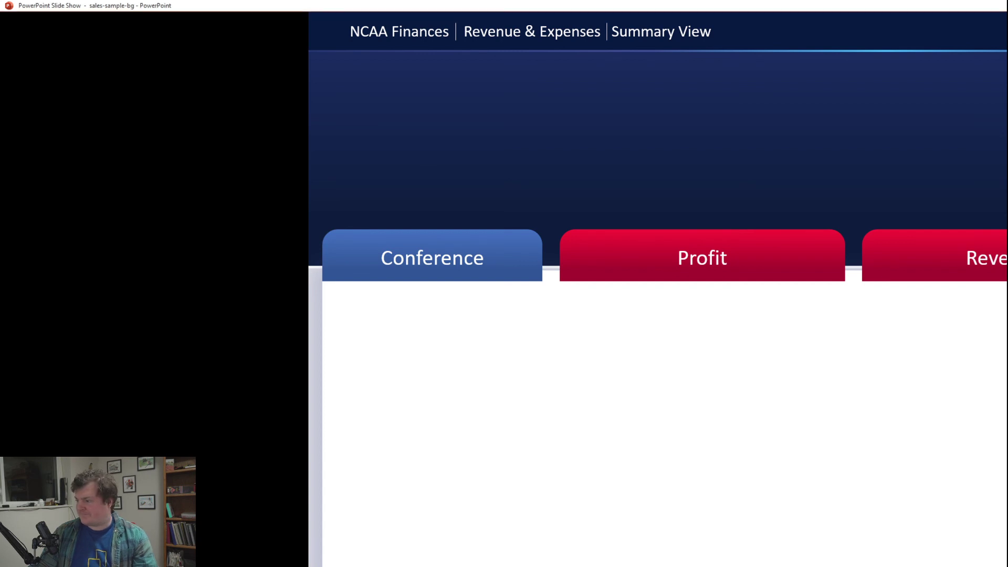
left_click(166, 110)
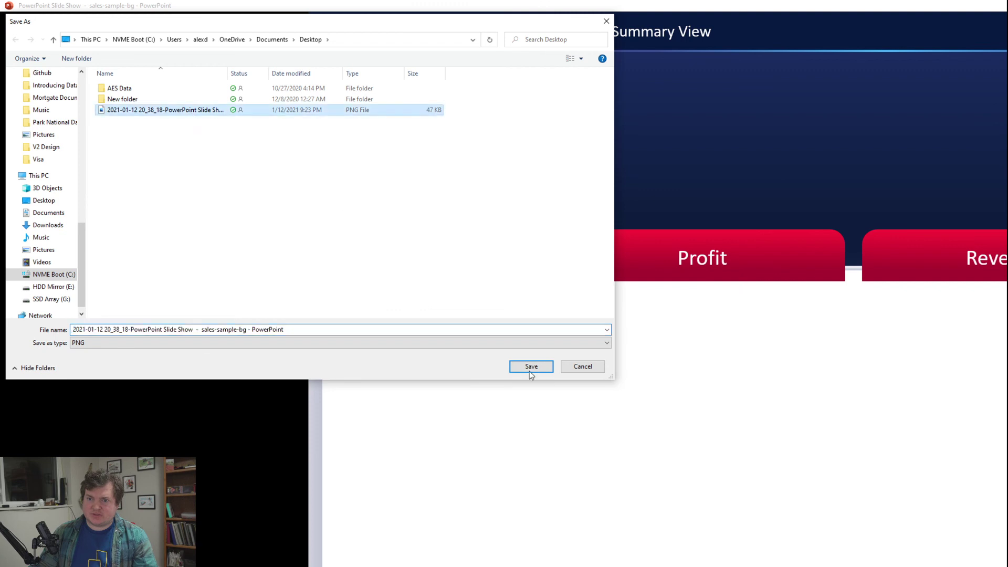
left_click(526, 342)
left_click(527, 360)
left_click(537, 370)
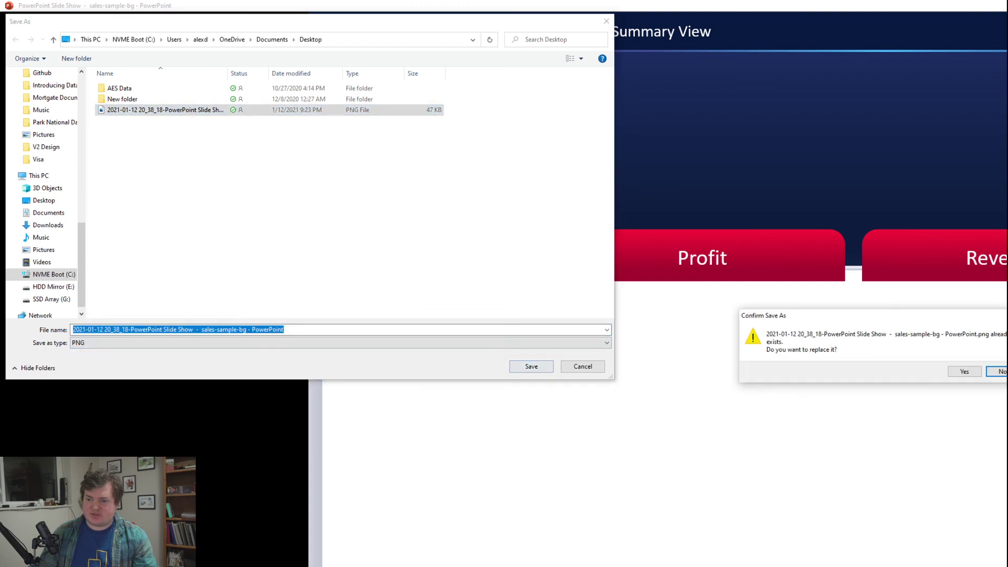
left_click(966, 372)
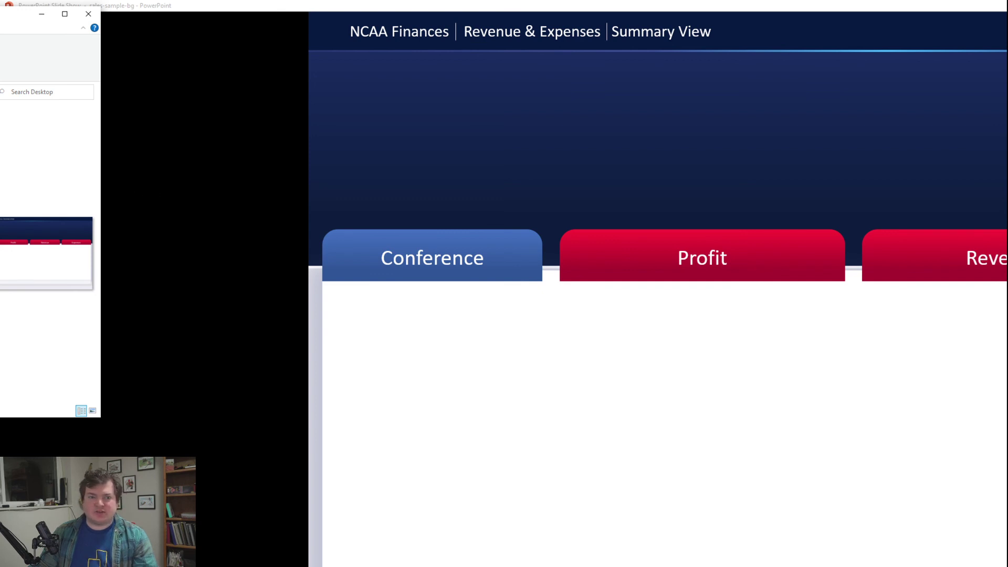
key("Return")
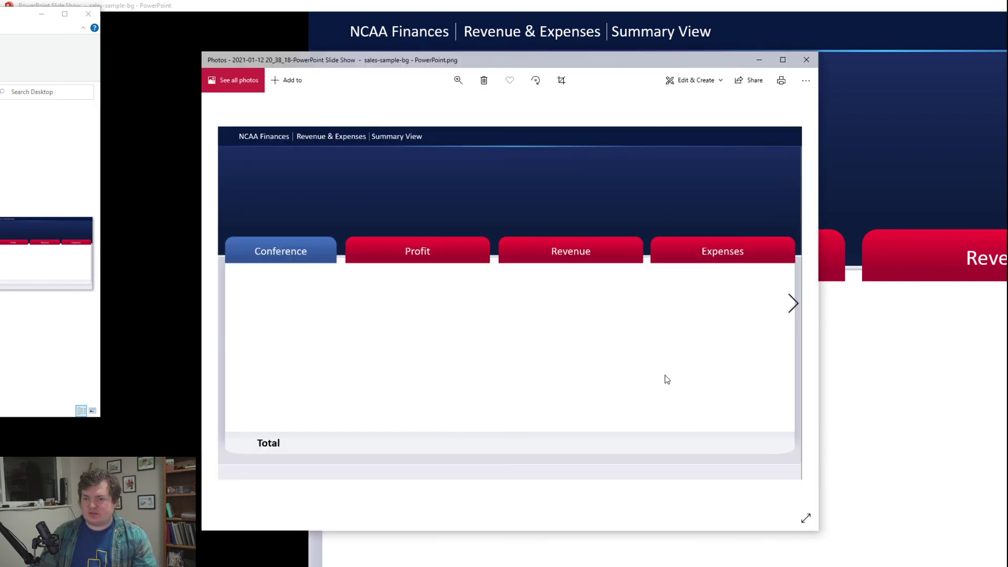
left_click(806, 59)
Step: Switch to Power BI Desktop and replace the page background with the new PowerPoint slide show PNG, setting its image fit to Fit
key("alt+Tab")
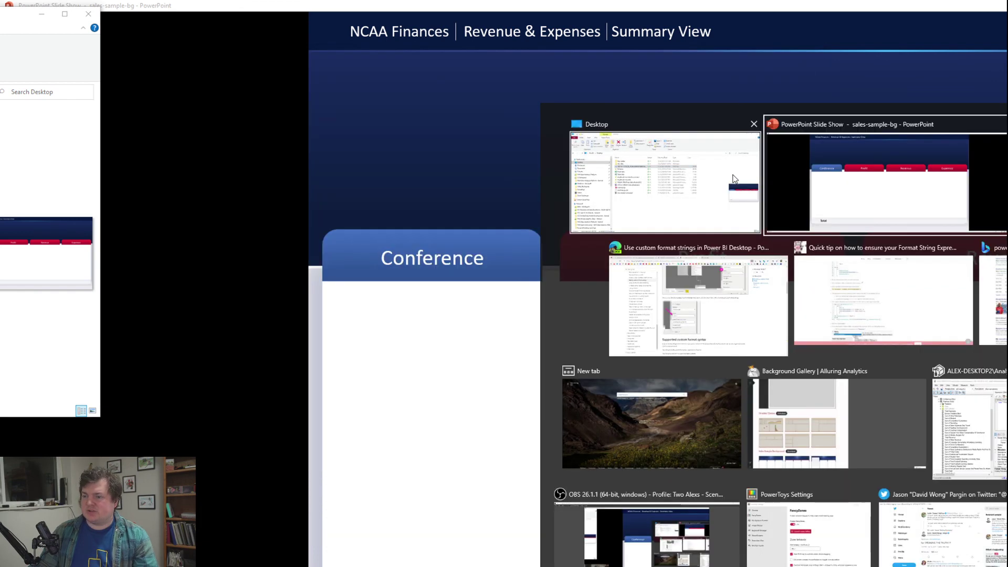
key("alt+Tab")
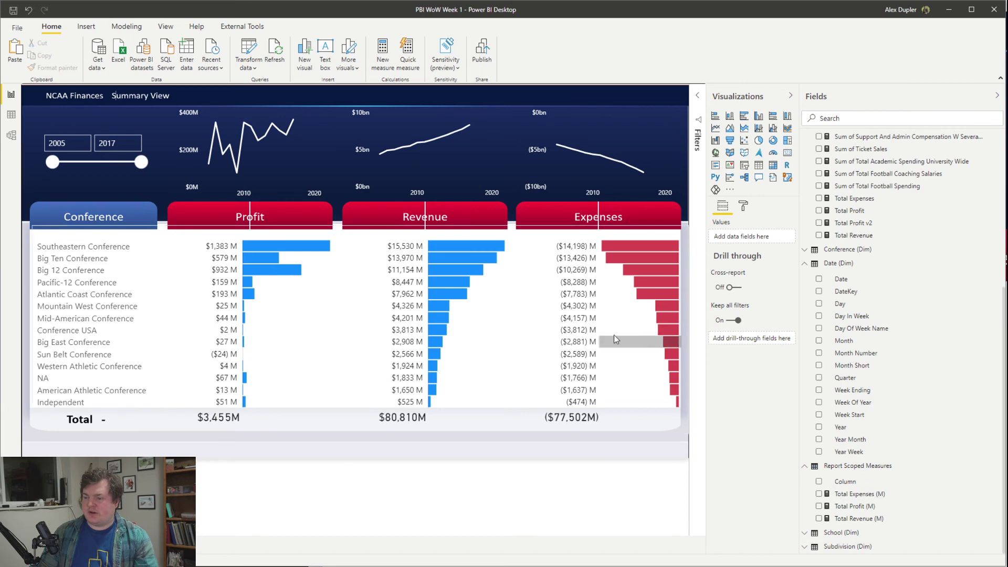
left_click(746, 206)
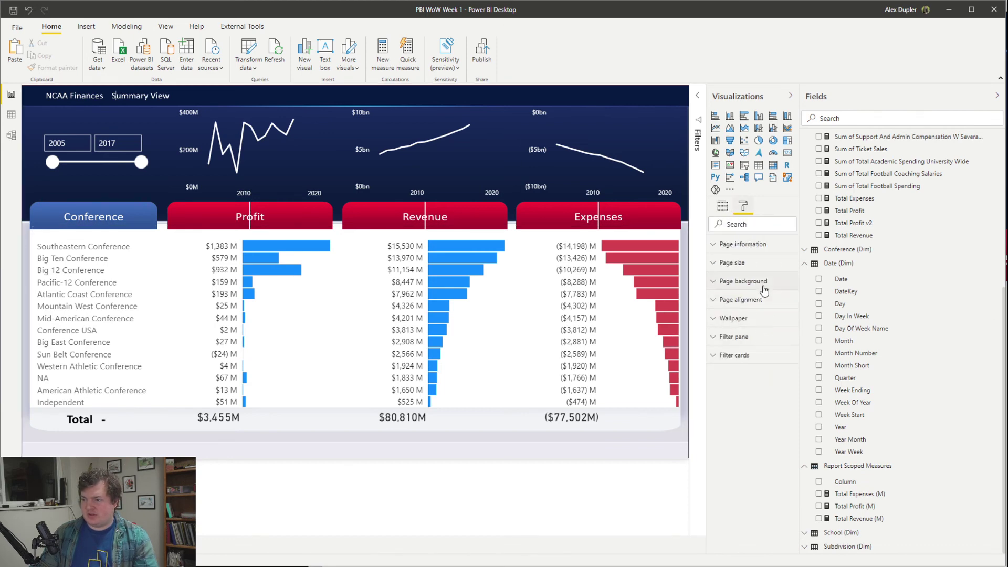
left_click(745, 299)
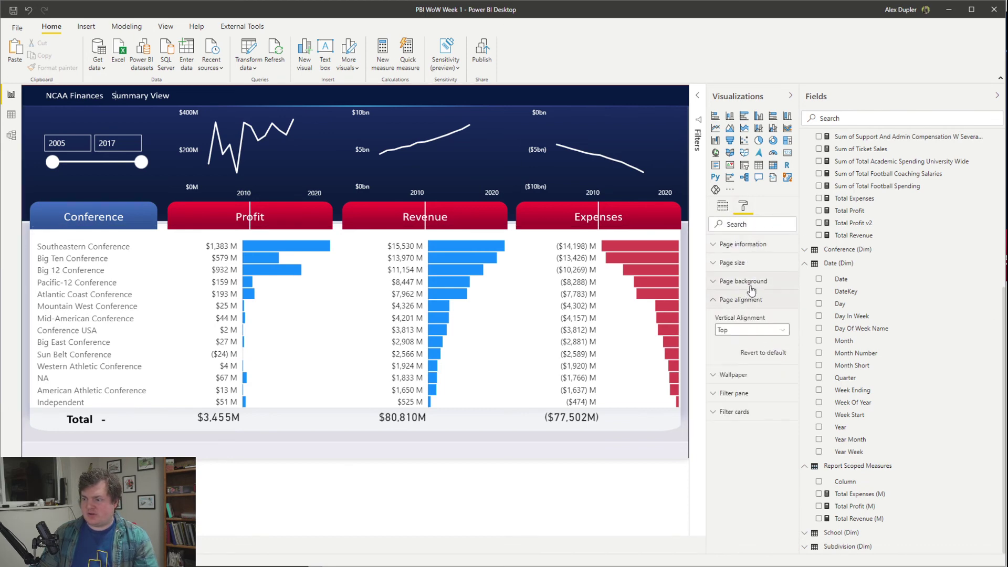
left_click(750, 282)
left_click(784, 374)
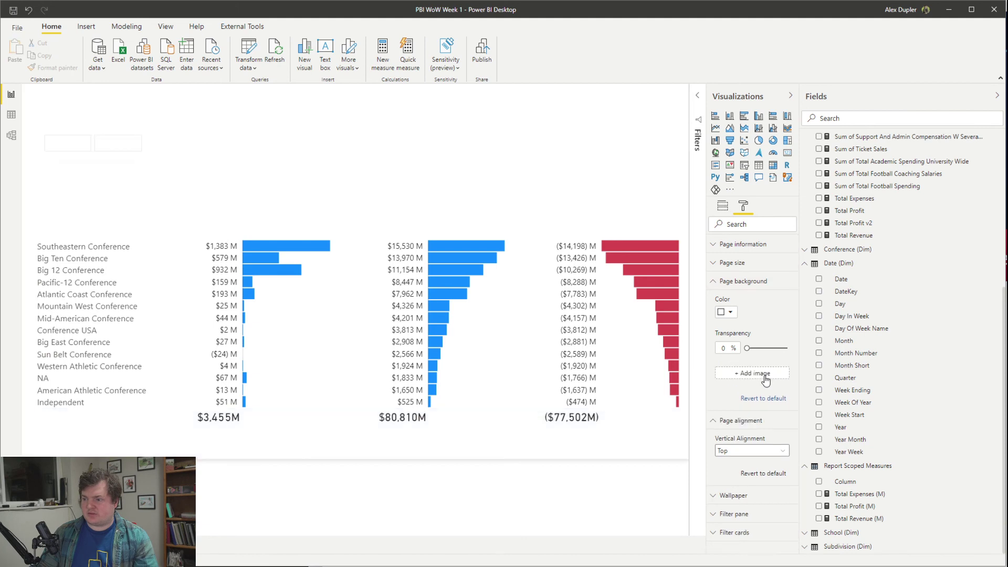
left_click(754, 373)
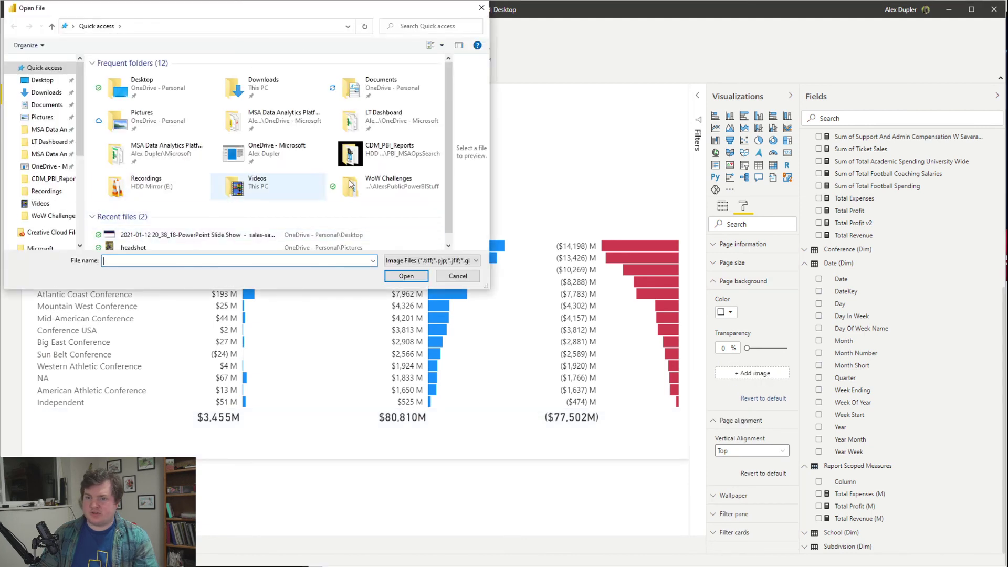
double_click(177, 235)
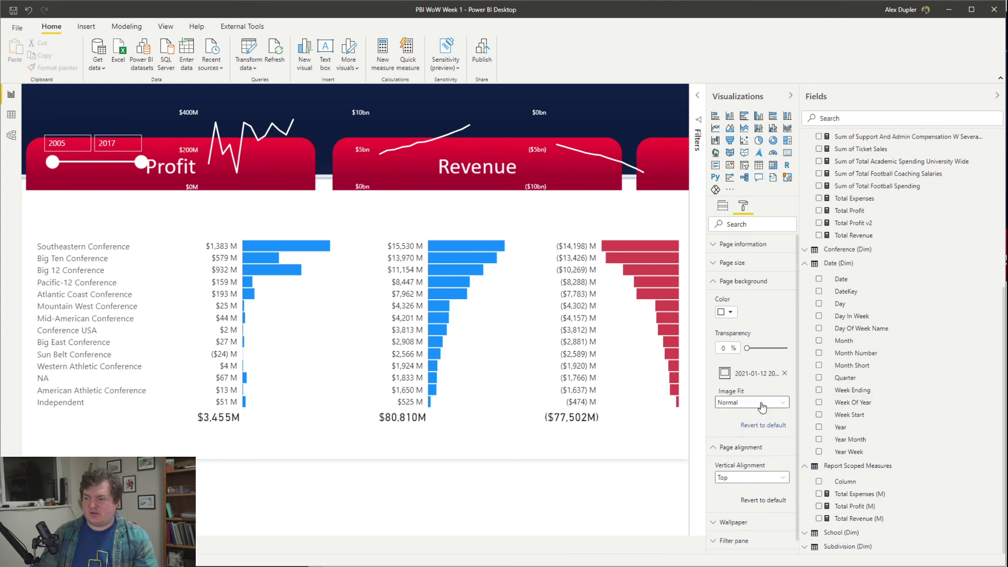
left_click(751, 403)
left_click(748, 420)
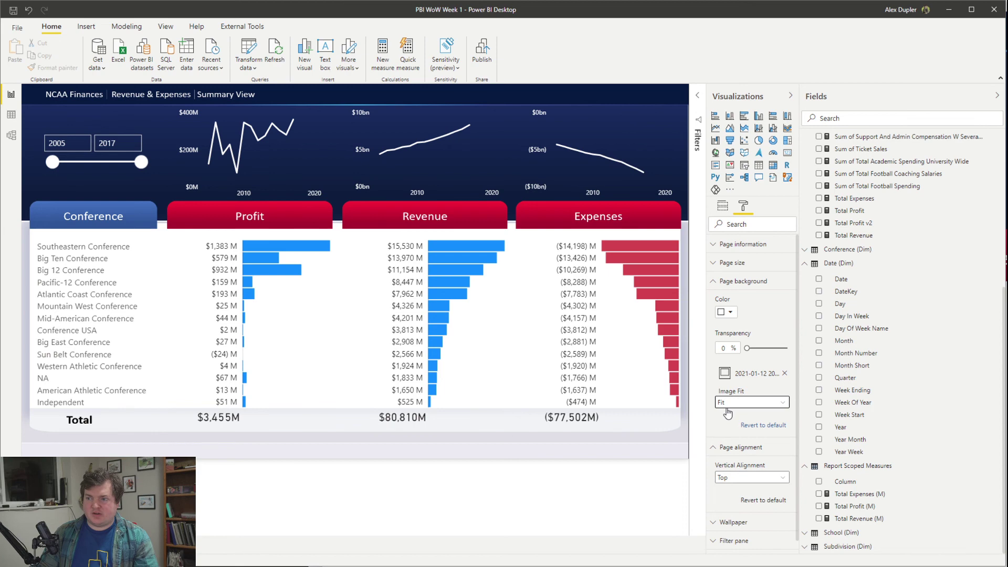
Step: Return from page formatting to the field settings and collapse the Visualizations and Fields panes to enlarge the report page
left_click(722, 206)
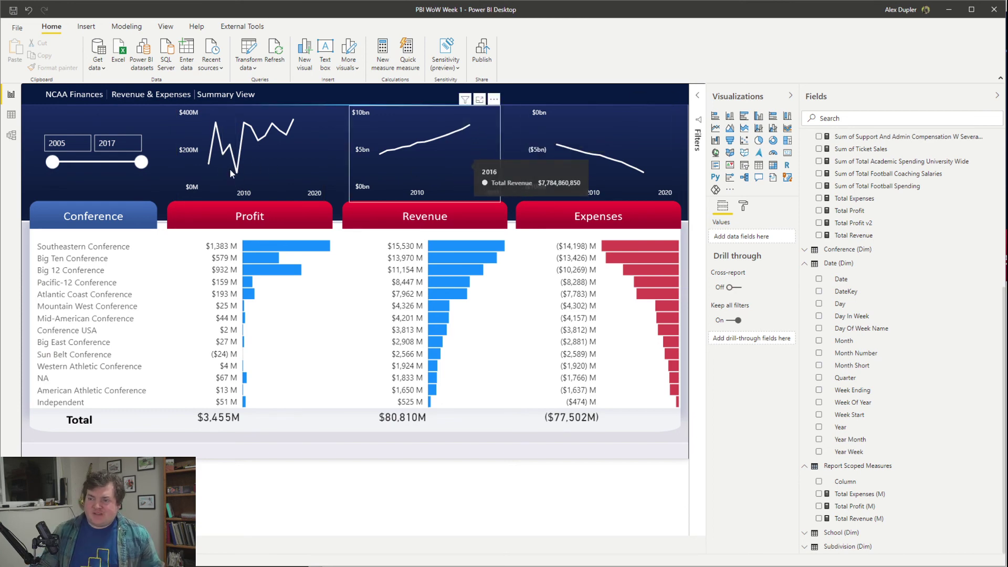
left_click(320, 159)
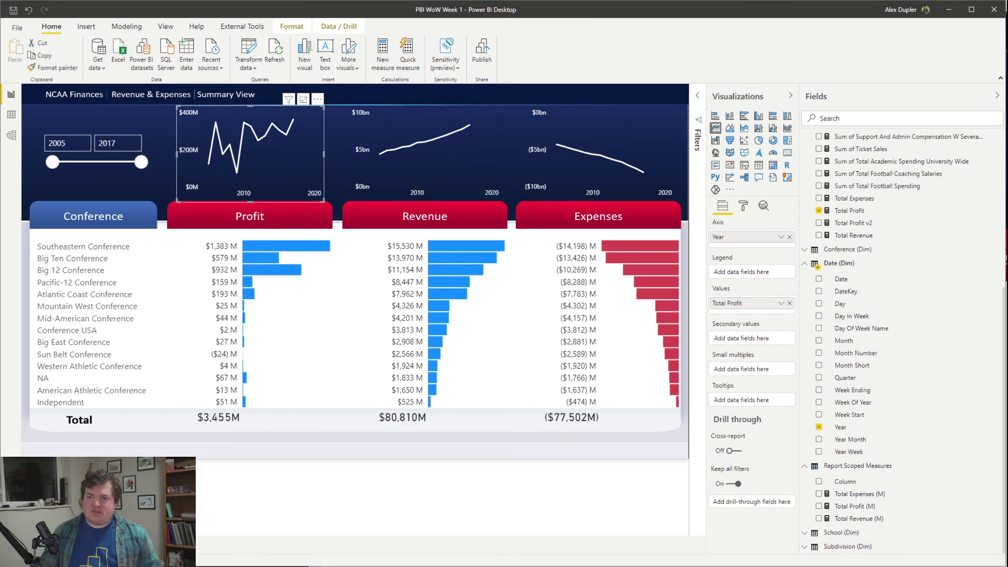
left_click(341, 509)
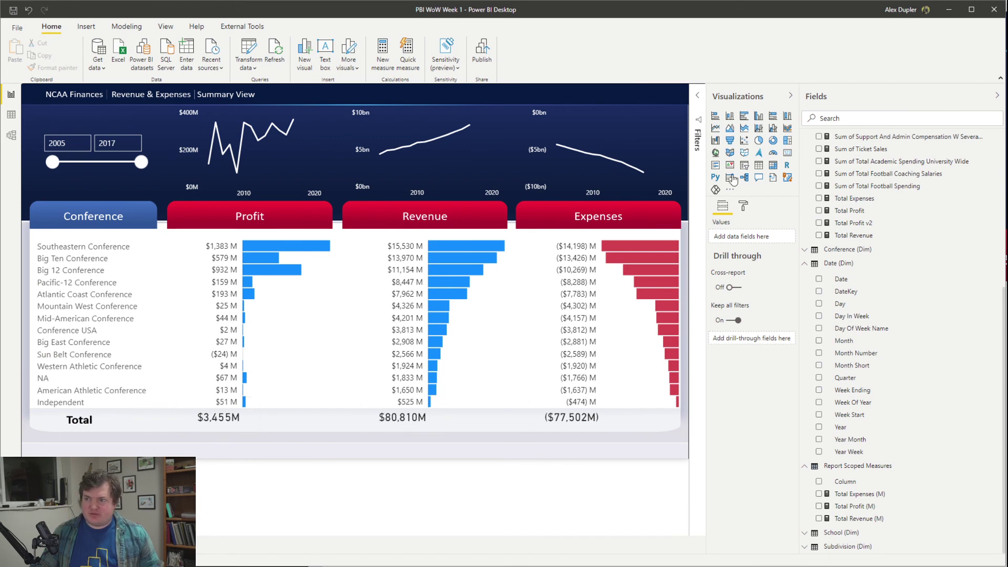
left_click(790, 95)
left_click(996, 95)
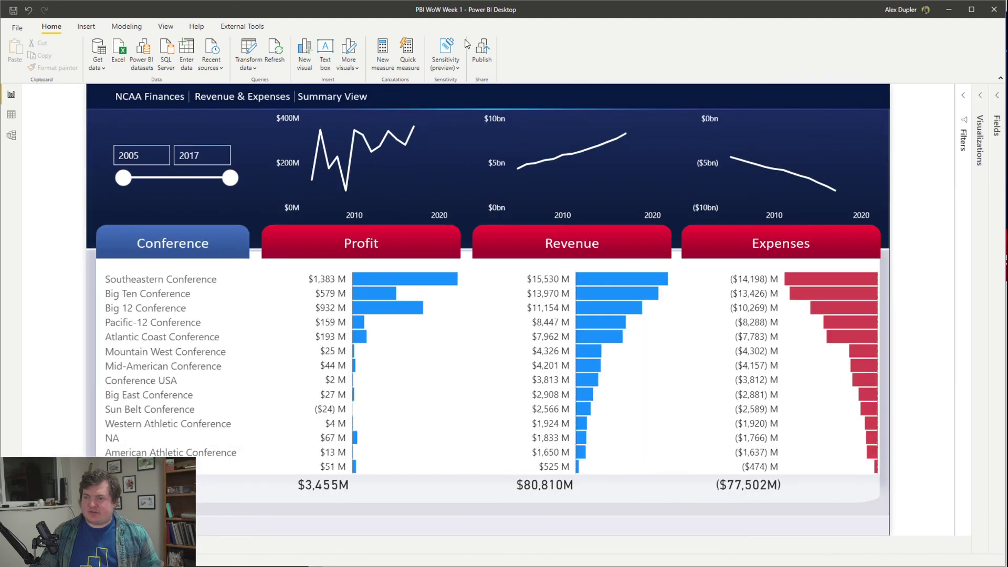
Step: Cancel the publish attempt and save the report as PBI WoW Week 2 in the WoW Week 2 folder under WoW Challenges
left_click(481, 47)
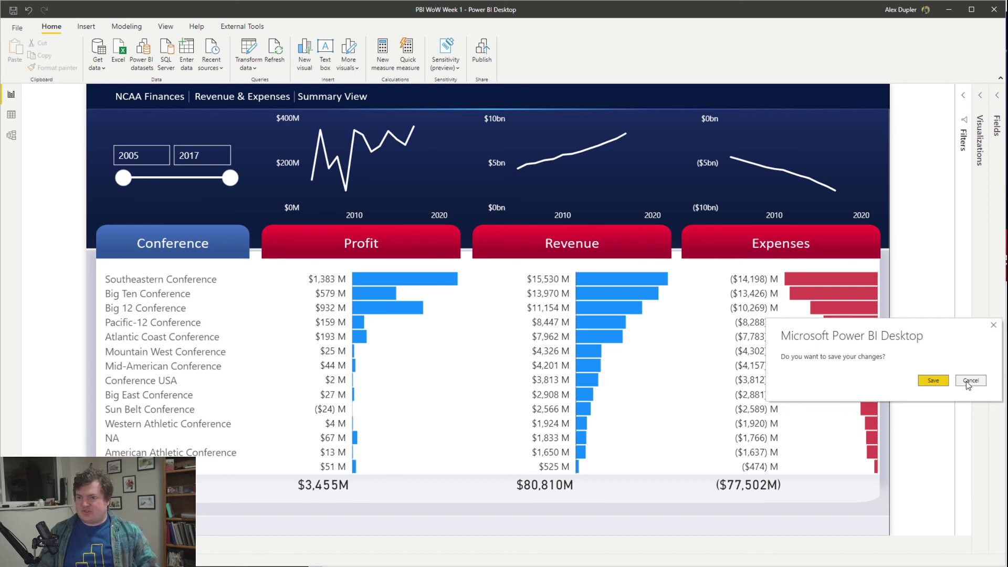
left_click(970, 381)
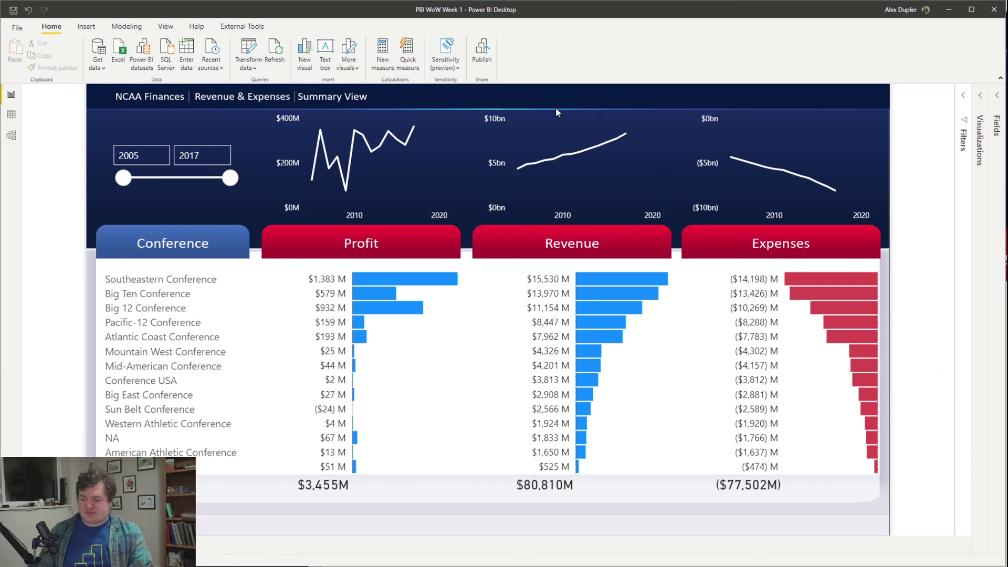
key("ctrl+s")
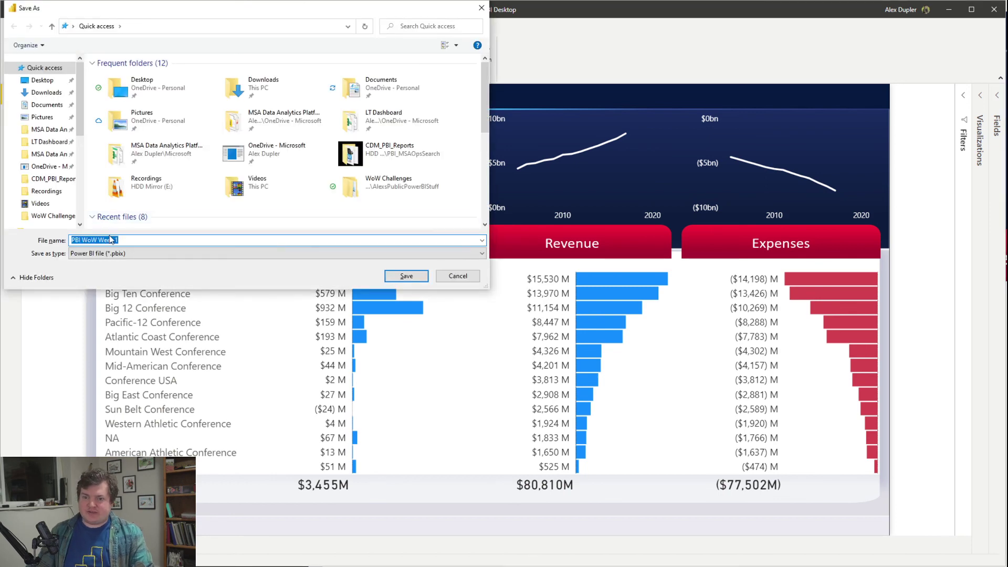
left_click(129, 240)
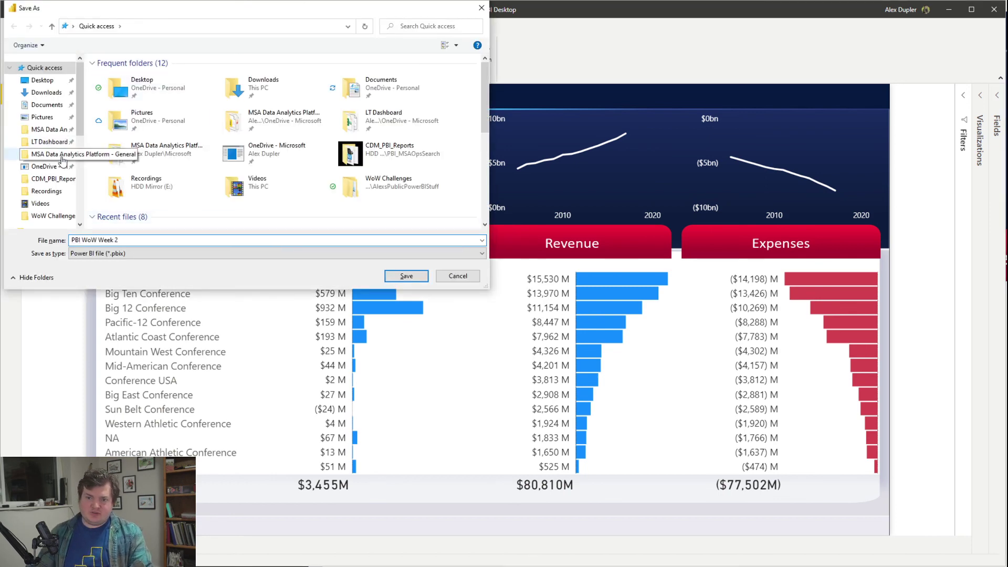
scroll(44, 181, "down", 10)
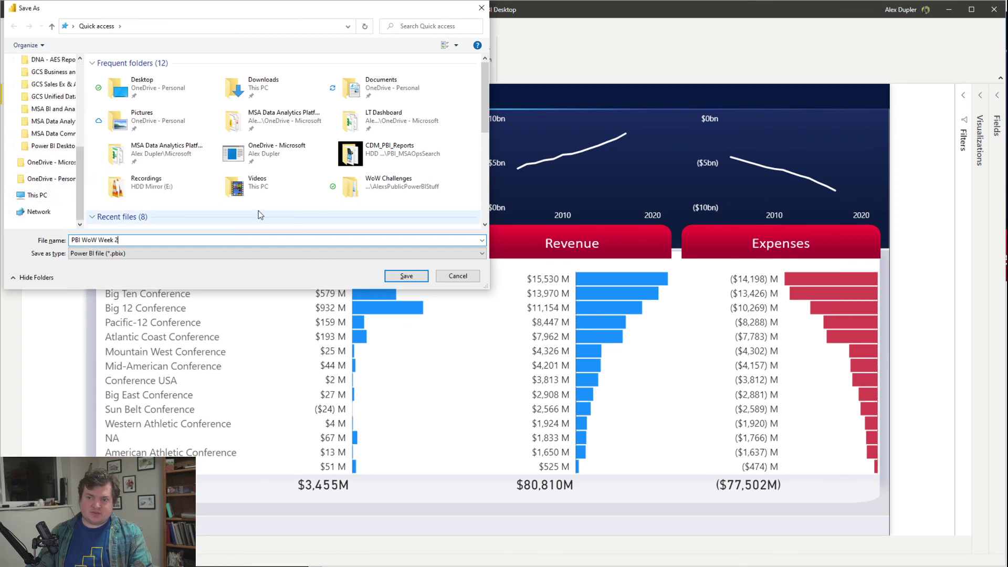
double_click(418, 189)
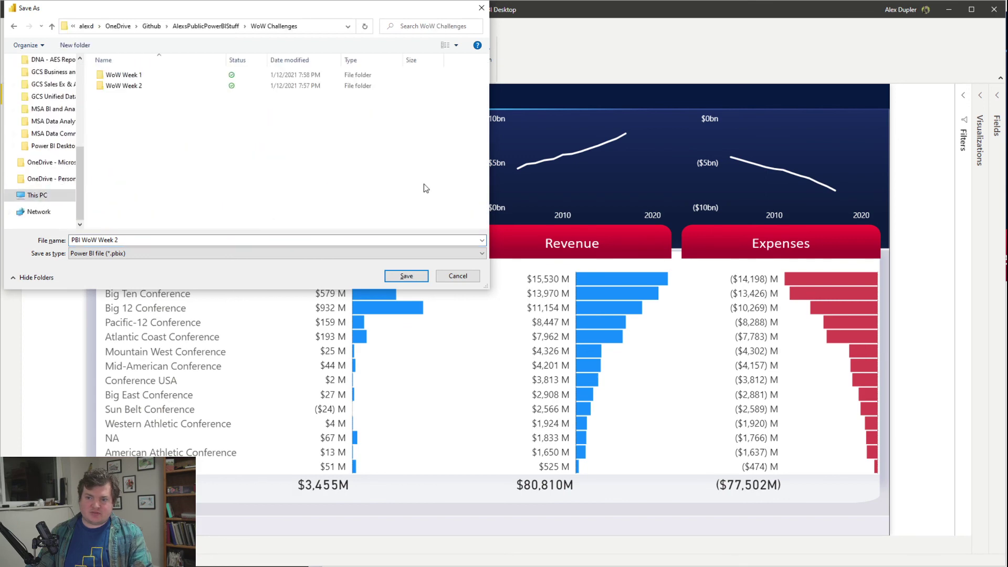
double_click(124, 85)
left_click(407, 276)
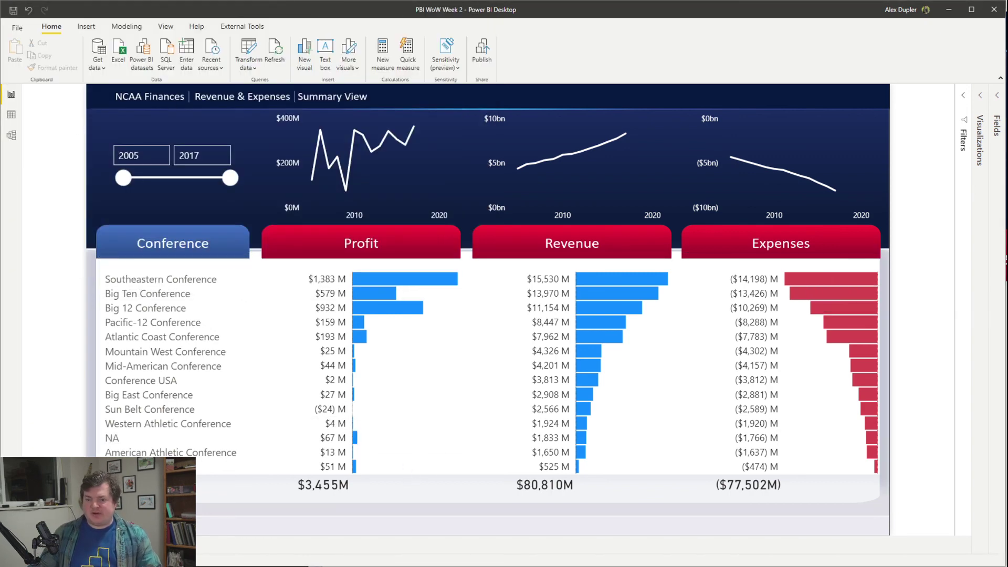
Step: Restore both side panes and replace Total Profit (M) and Total Profit in the conference matrix with two Total Profit v2 values
left_click(980, 97)
left_click(994, 100)
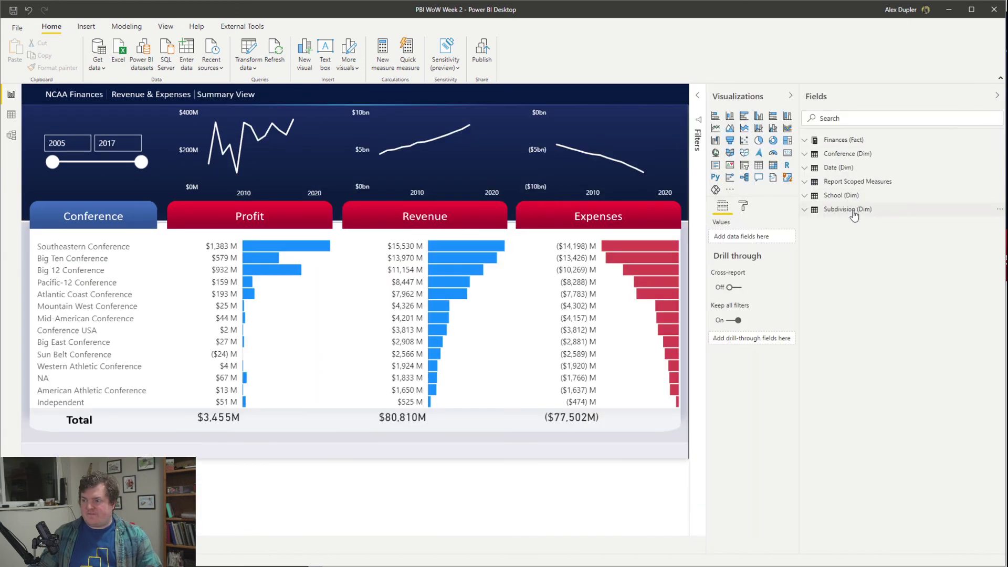
left_click(805, 142)
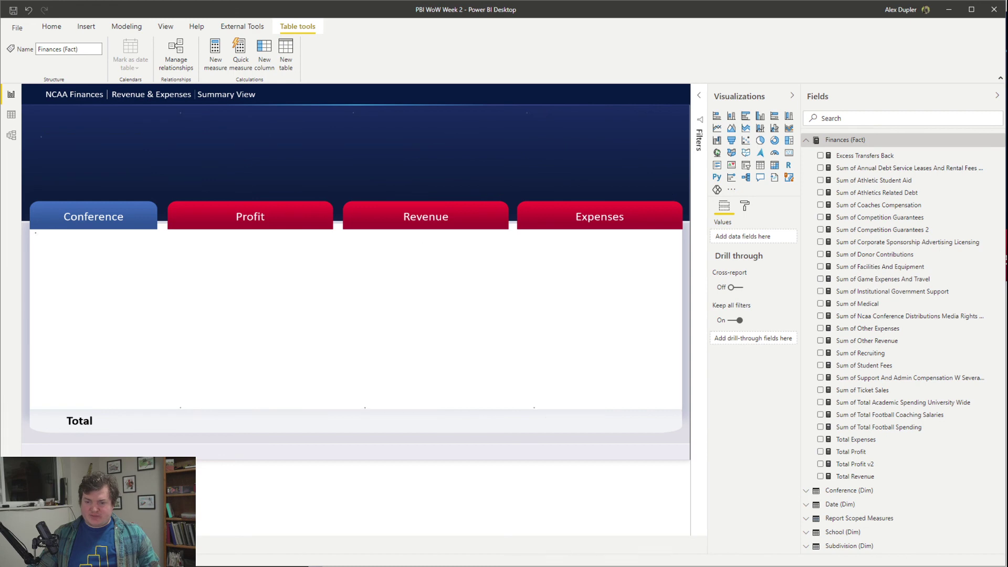
left_click(366, 345)
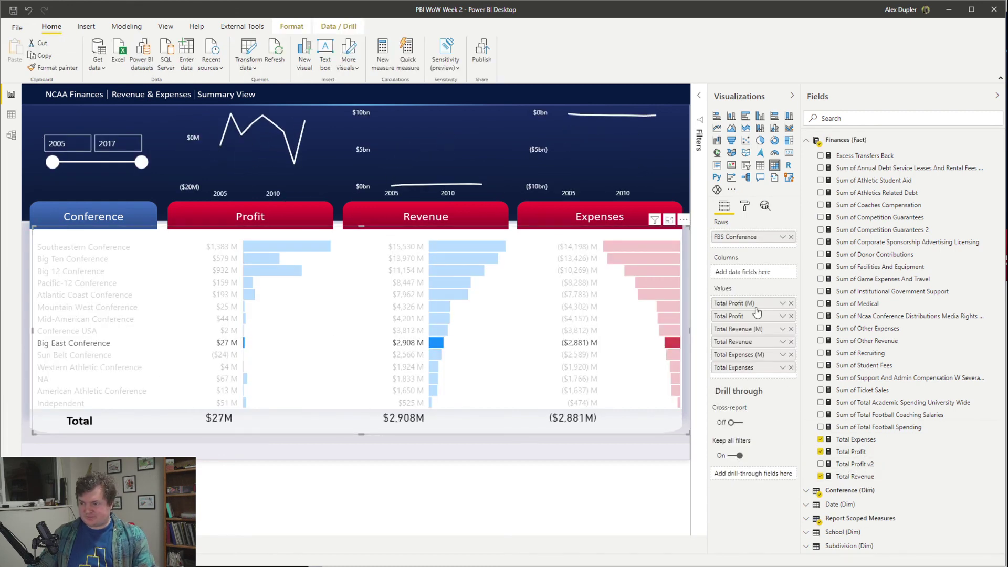
left_click_drag(853, 465, 769, 310)
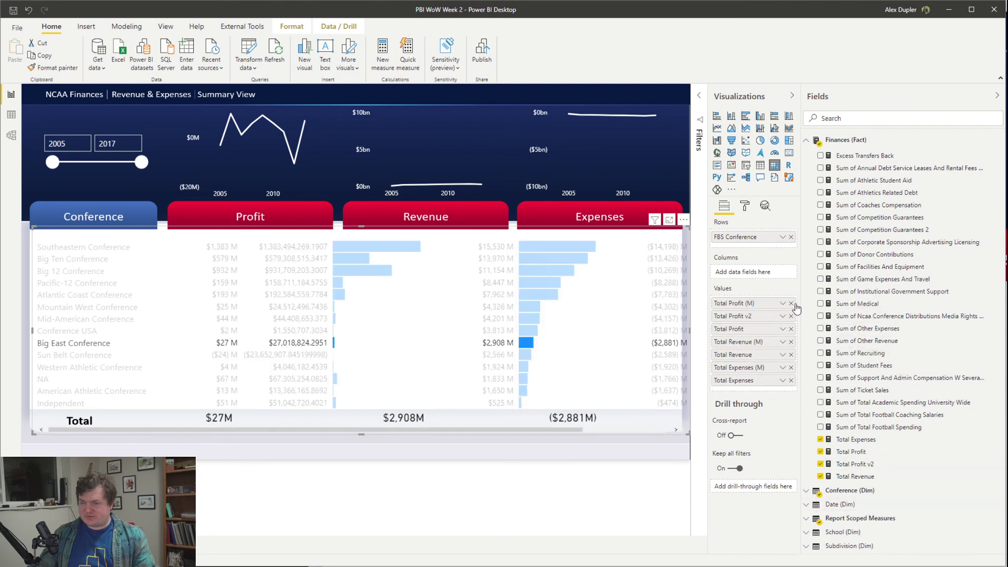
left_click(791, 303)
left_click_drag(866, 465, 781, 308)
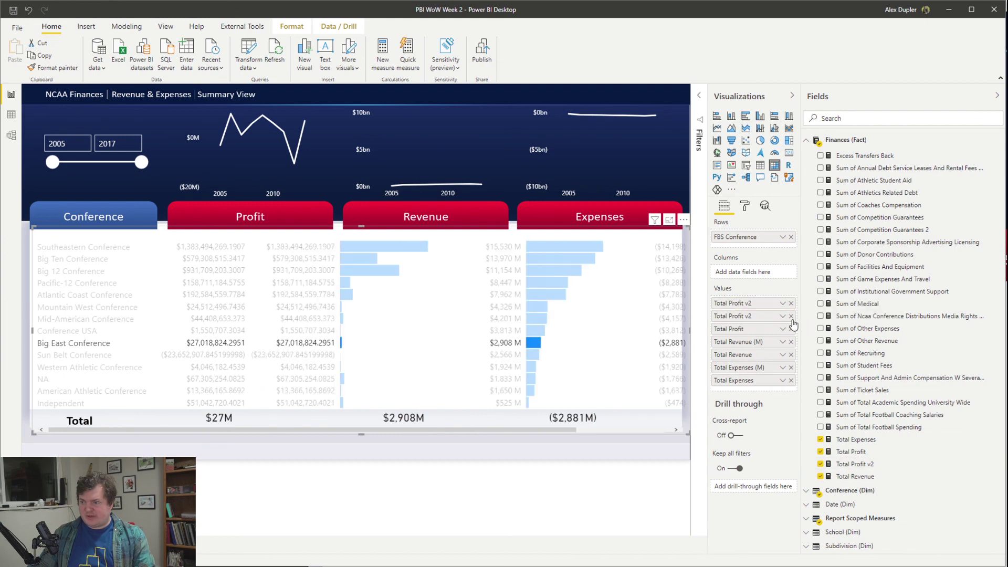
left_click(791, 329)
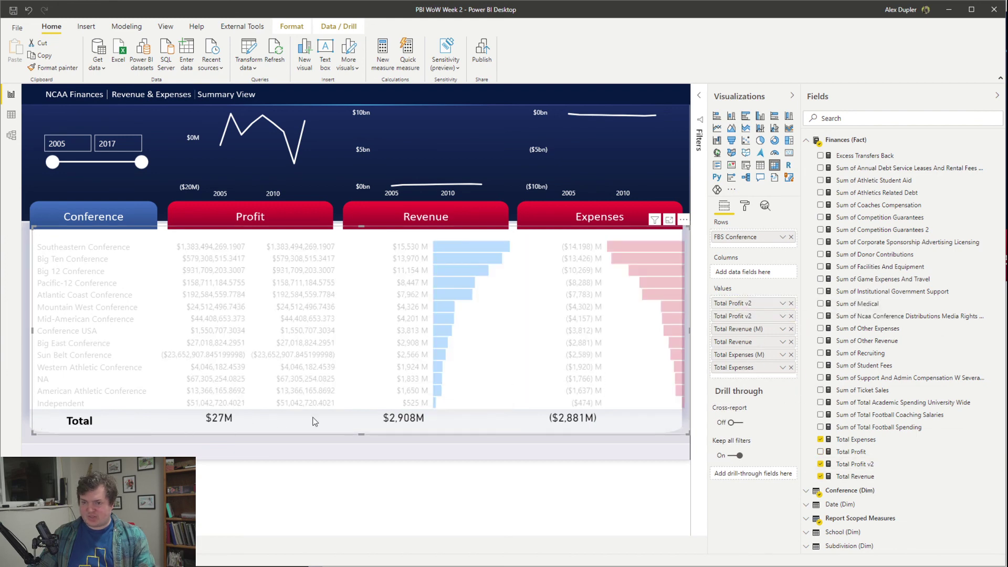
Step: Replace Total Profit with Total Profit v2 in the Total row's profit card and the Profit line chart
left_click(229, 452)
left_click(226, 428)
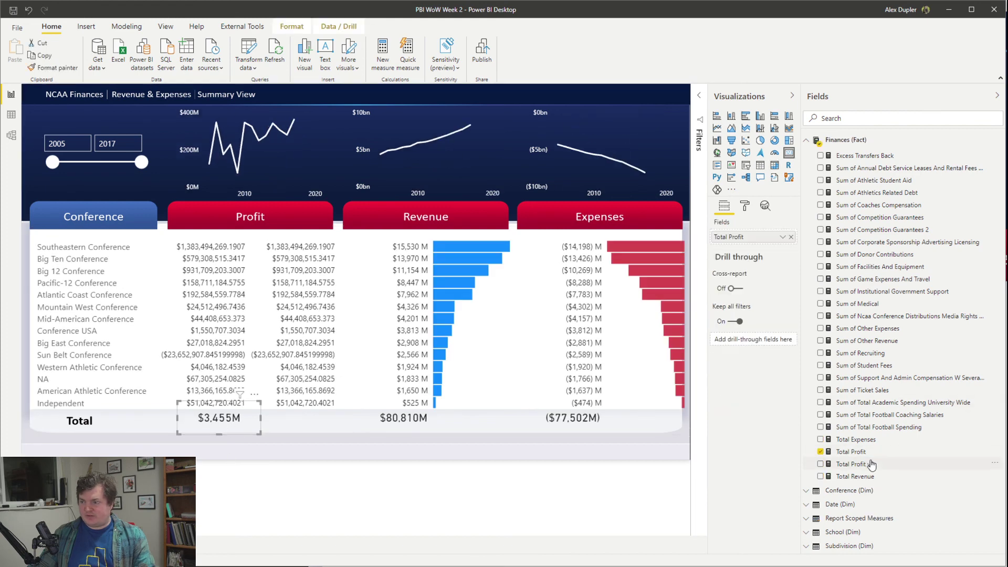
left_click_drag(861, 462, 751, 239)
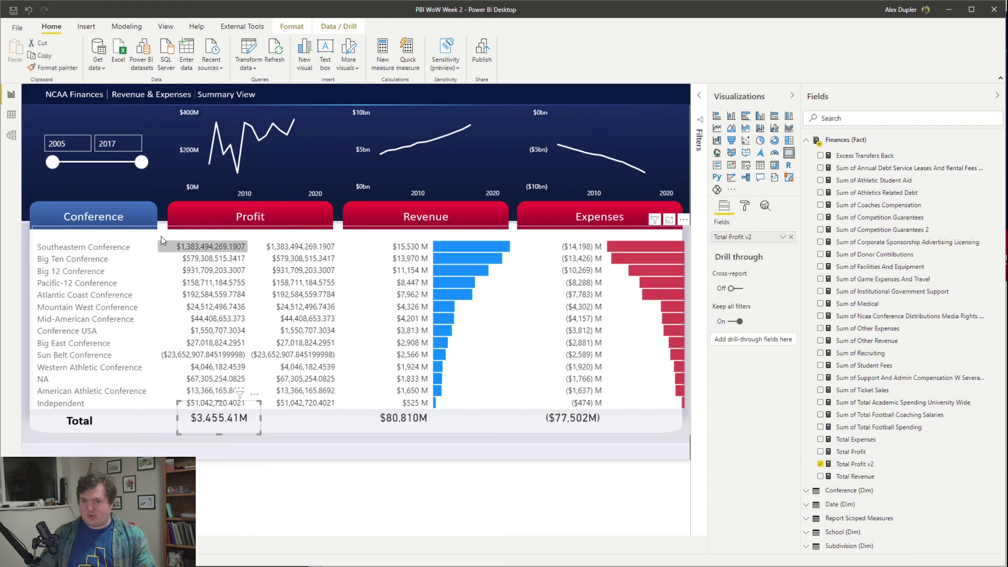
left_click(210, 173)
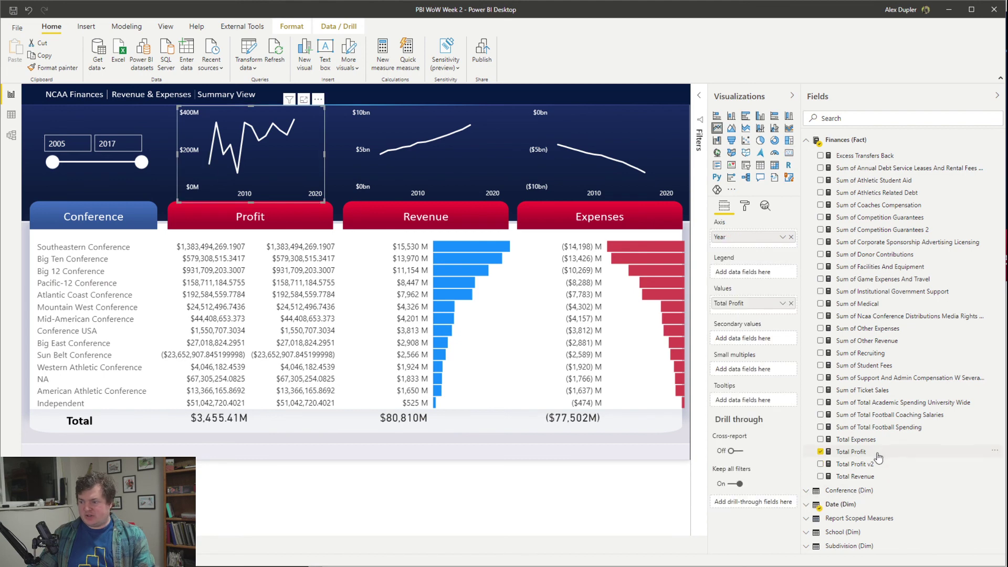
left_click_drag(864, 464, 764, 312)
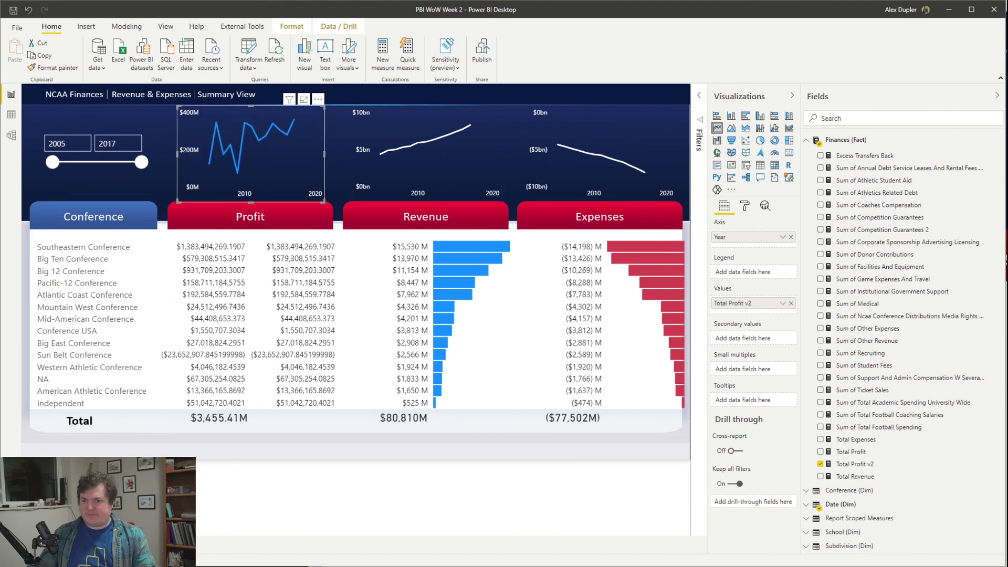
Step: In File Explorer, browse to WoW Challenges > WoW Week 2 and open the PBI WoW Week 2 report in Power BI Desktop
left_click(272, 547)
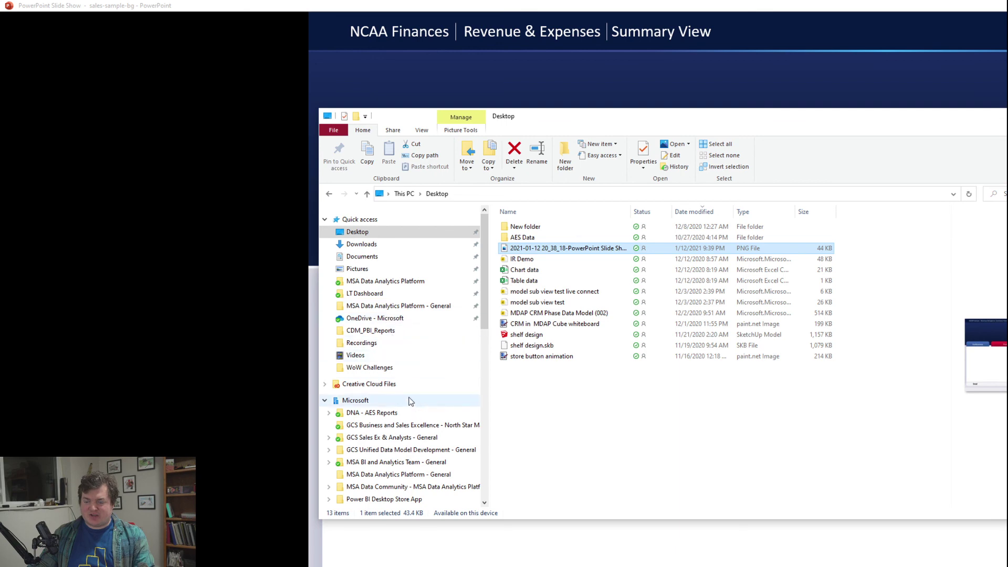
left_click(433, 367)
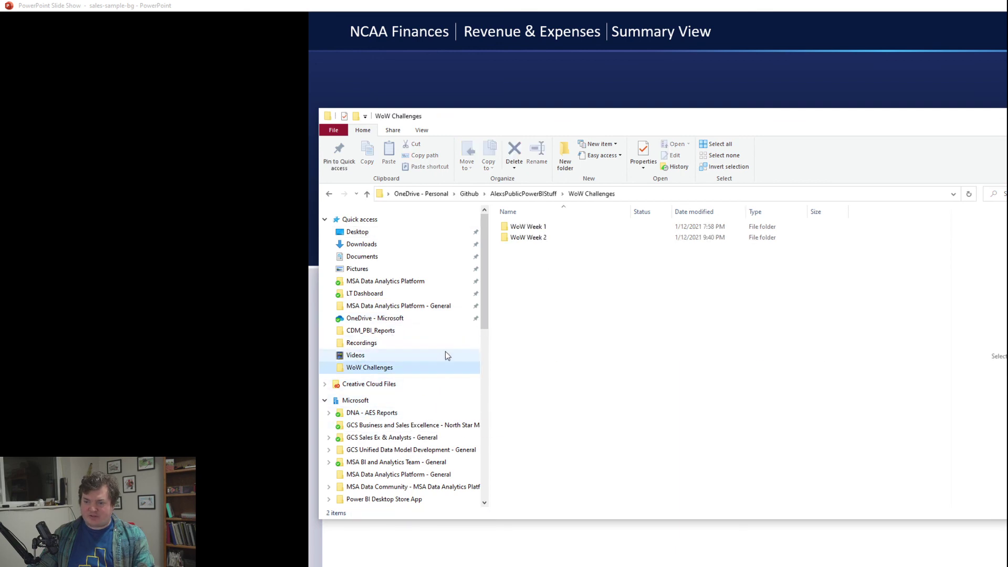
double_click(547, 231)
key("alt+Left")
double_click(547, 235)
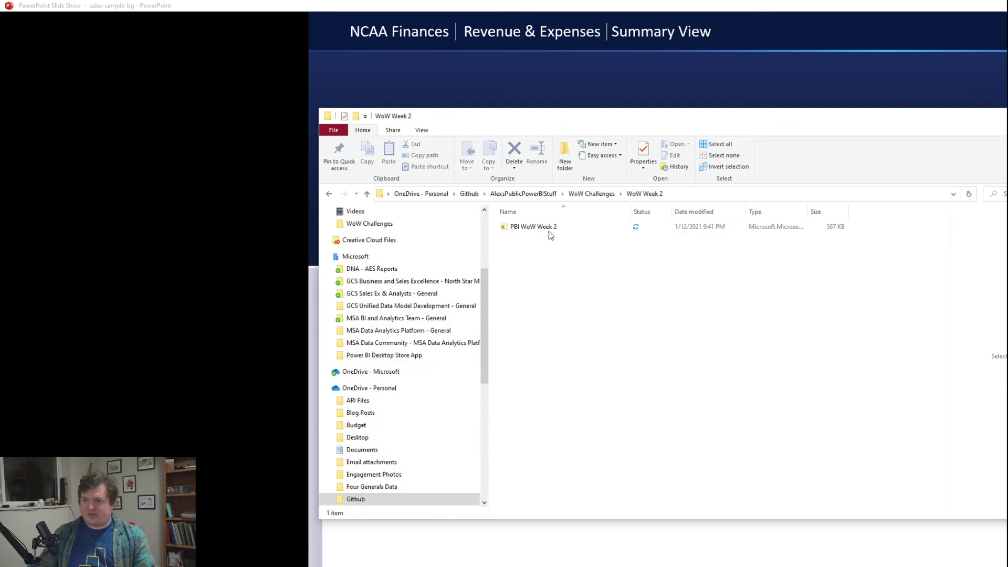
left_click(549, 231)
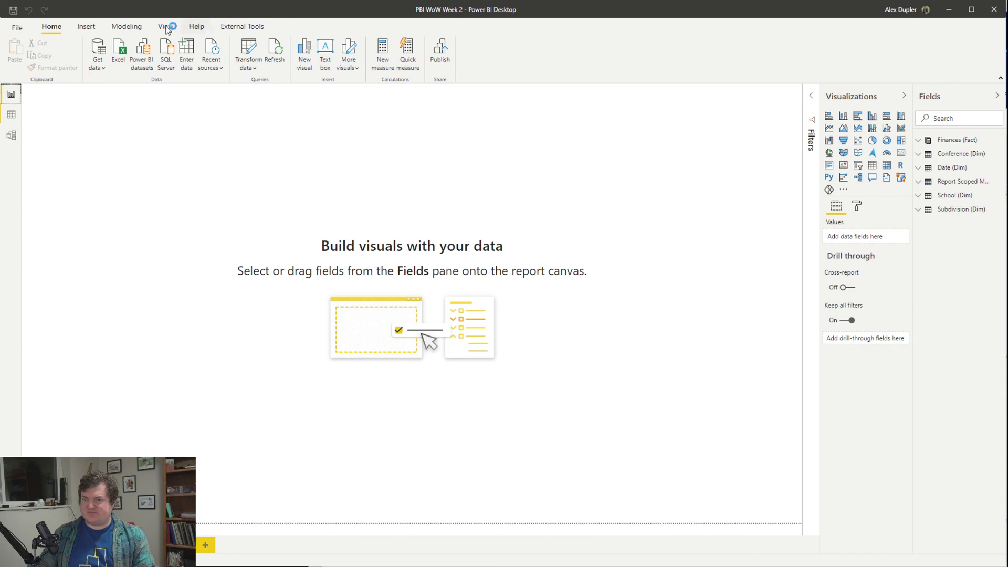
Step: Start a Performance analyzer recording and load the NCAA Finances summary page that uses the original Total Profit measure
left_click(166, 27)
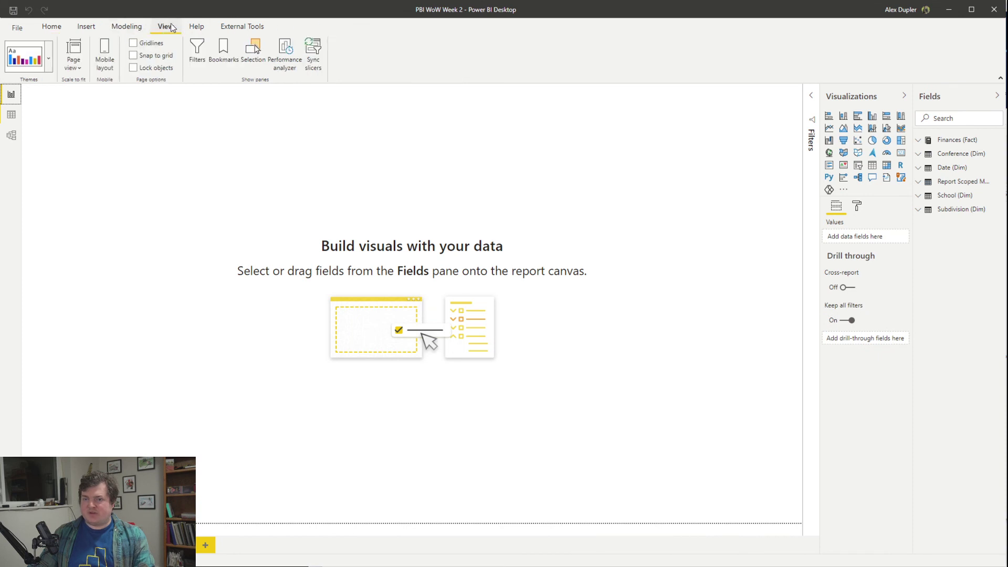
left_click(297, 57)
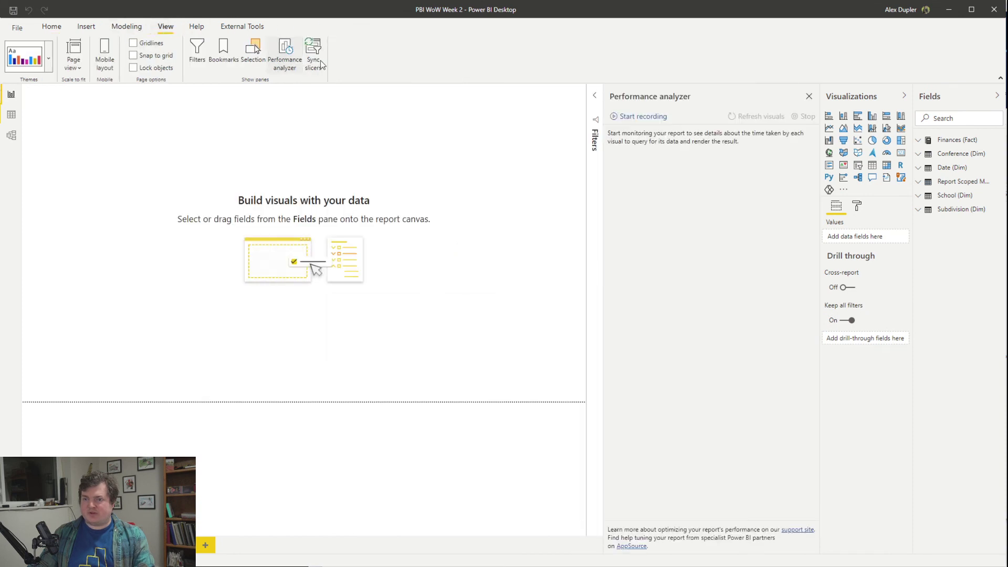
left_click(653, 118)
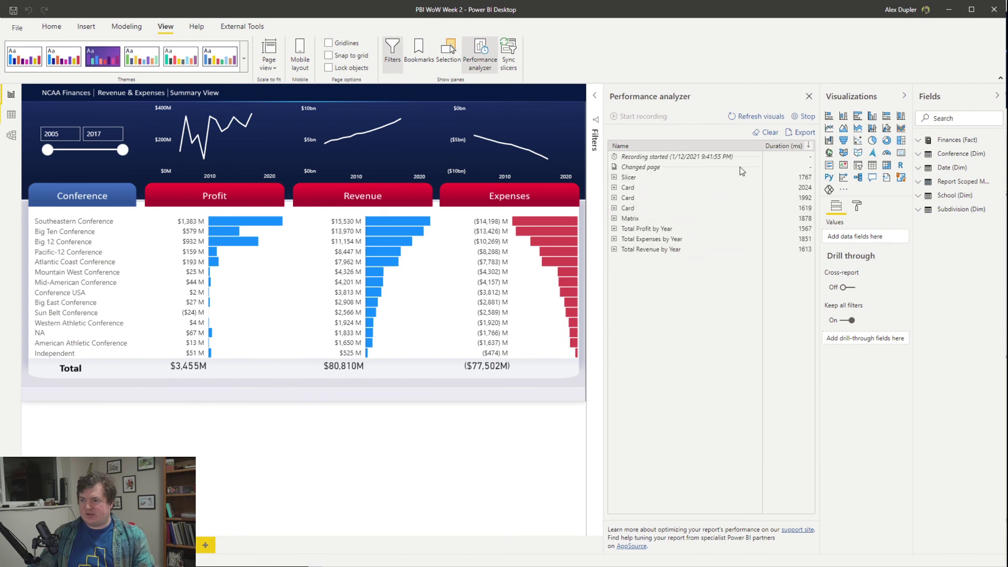
Step: Examine the DAX query, visual display and other durations of the Total Profit by Year chart and the matrix
left_click(613, 229)
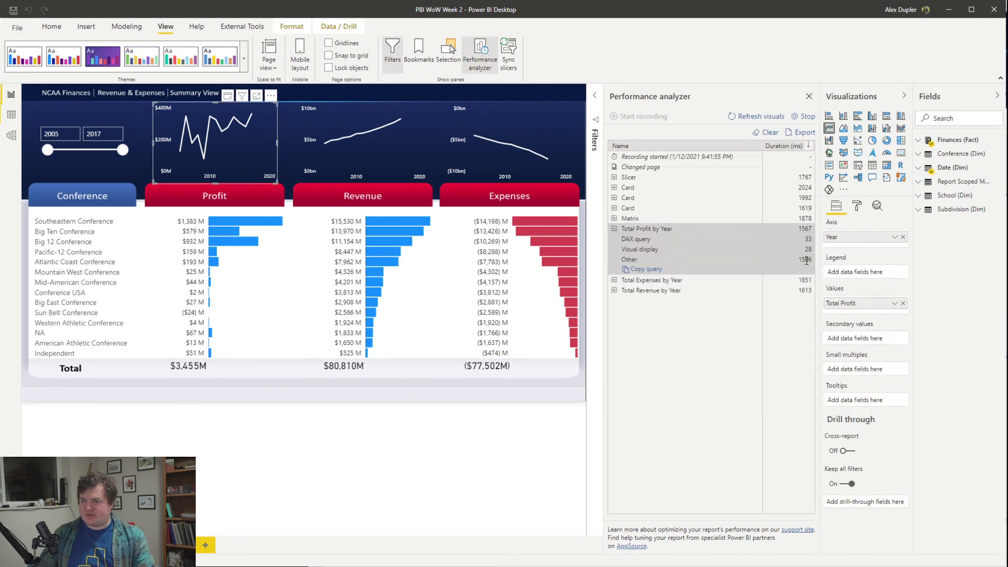
left_click(613, 229)
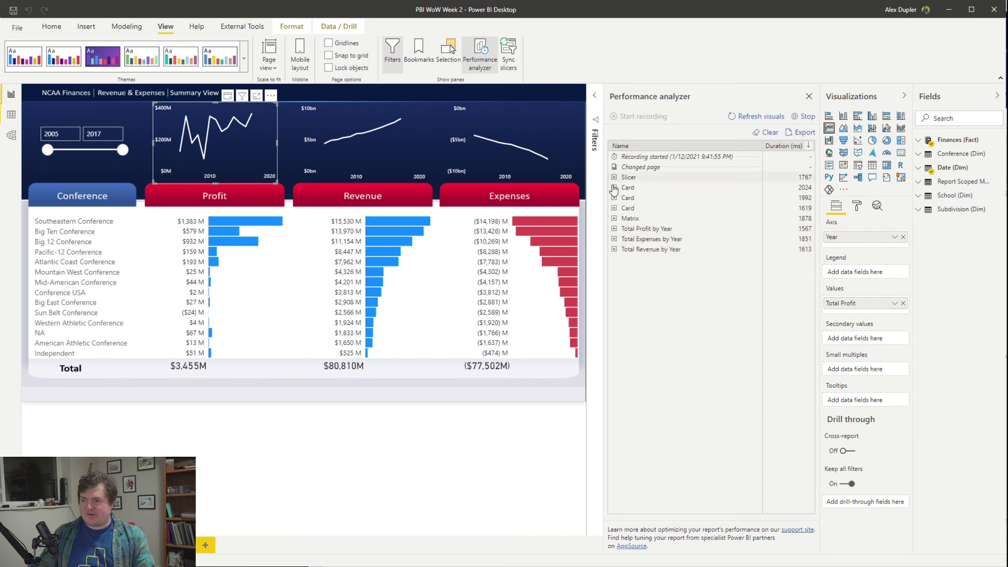
left_click(614, 219)
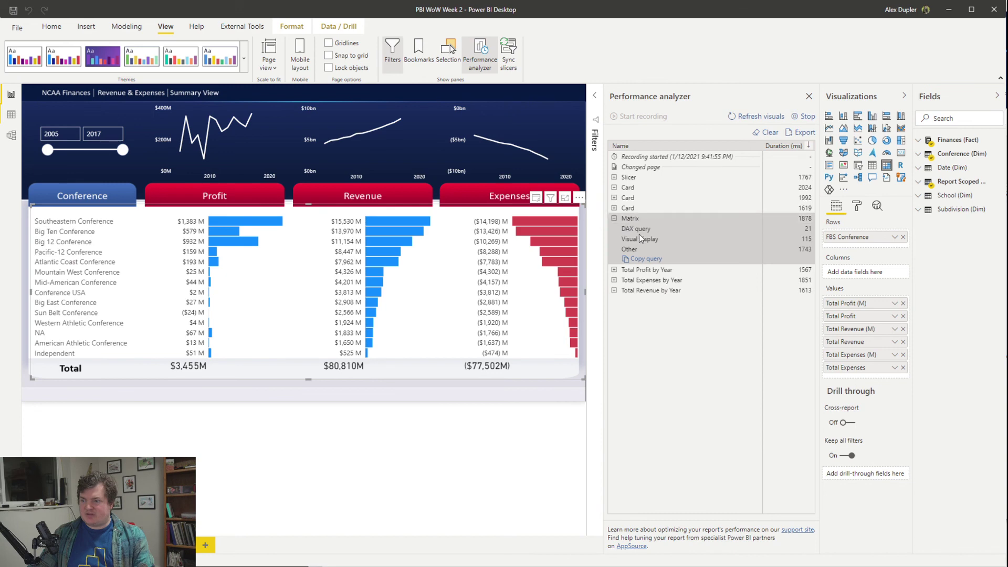
left_click(614, 219)
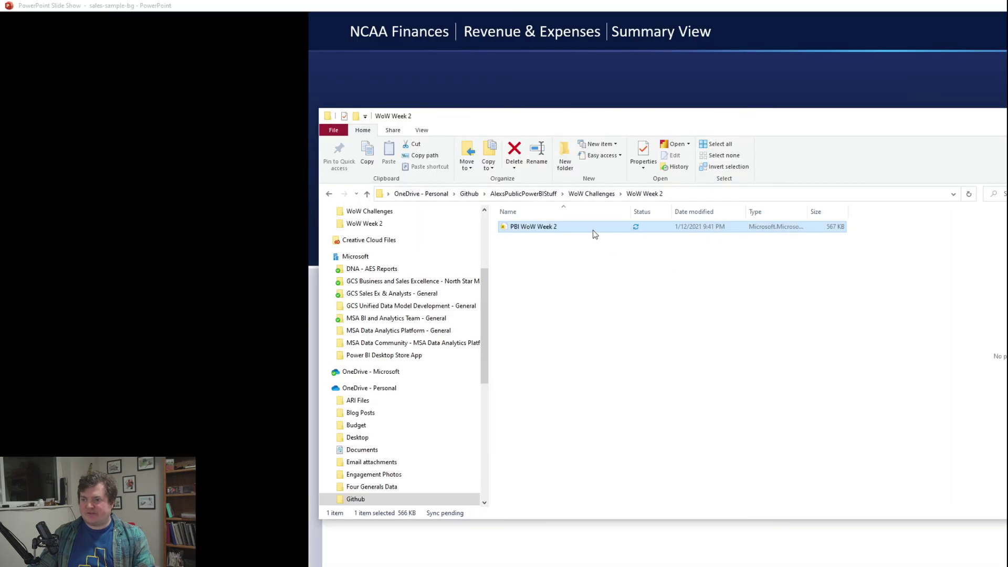
Step: Reopen the PBI WoW Week 2 report from File Explorer and start a new Performance analyzer recording
double_click(593, 230)
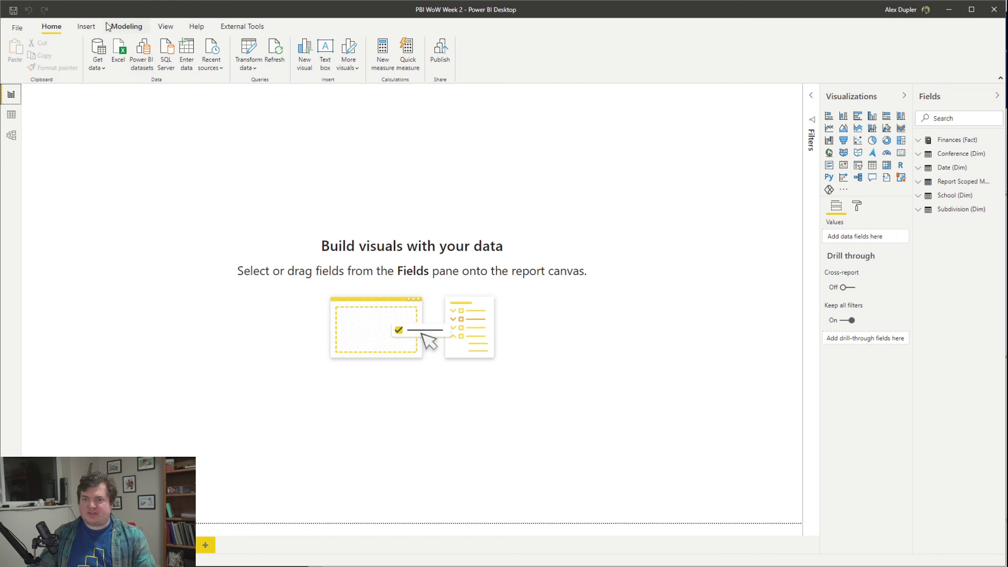
left_click(165, 26)
left_click(281, 55)
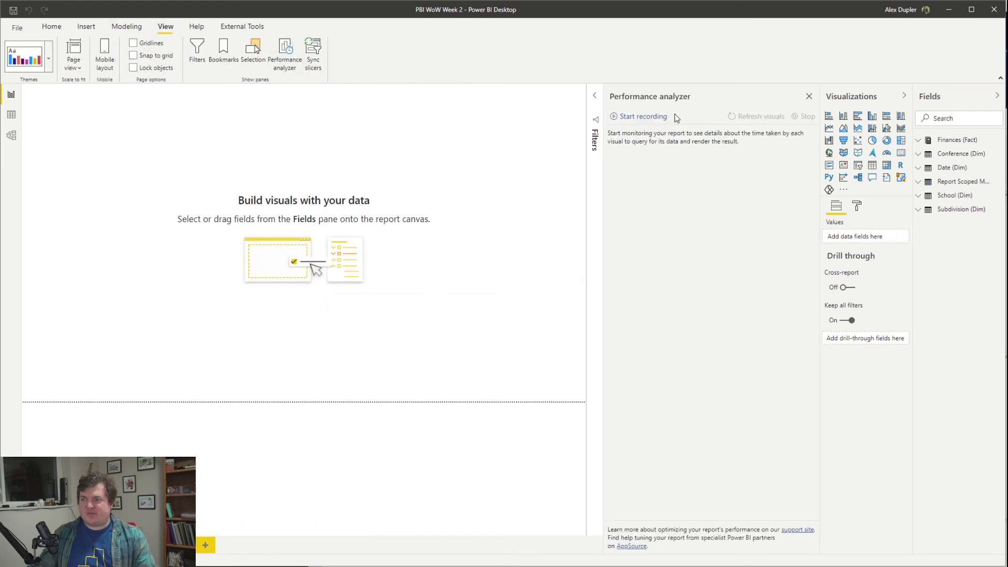
left_click(640, 119)
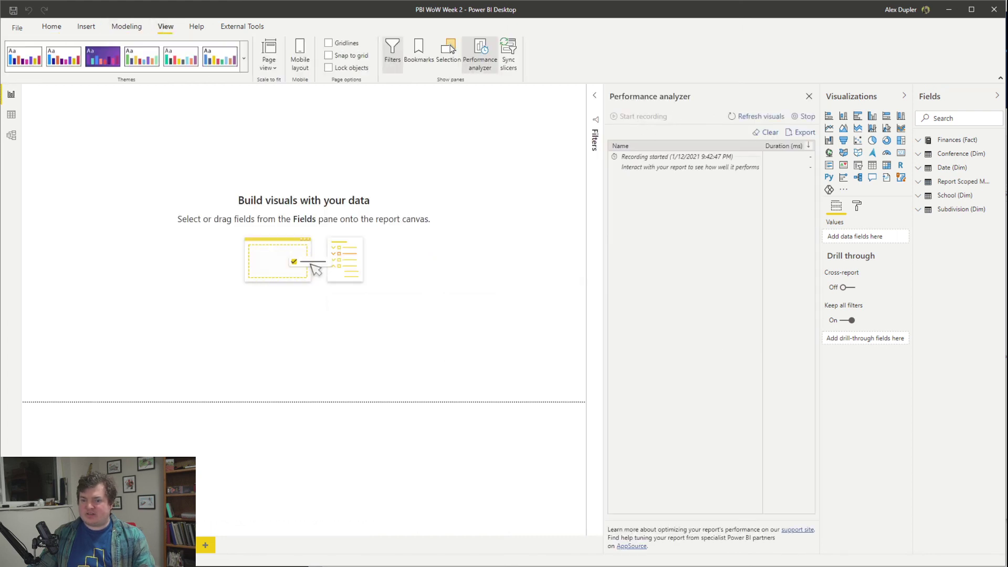
Step: Load the Total Profit v2 page and examine the durations of its matrix and Total Profit v2 by Year chart
left_click(105, 545)
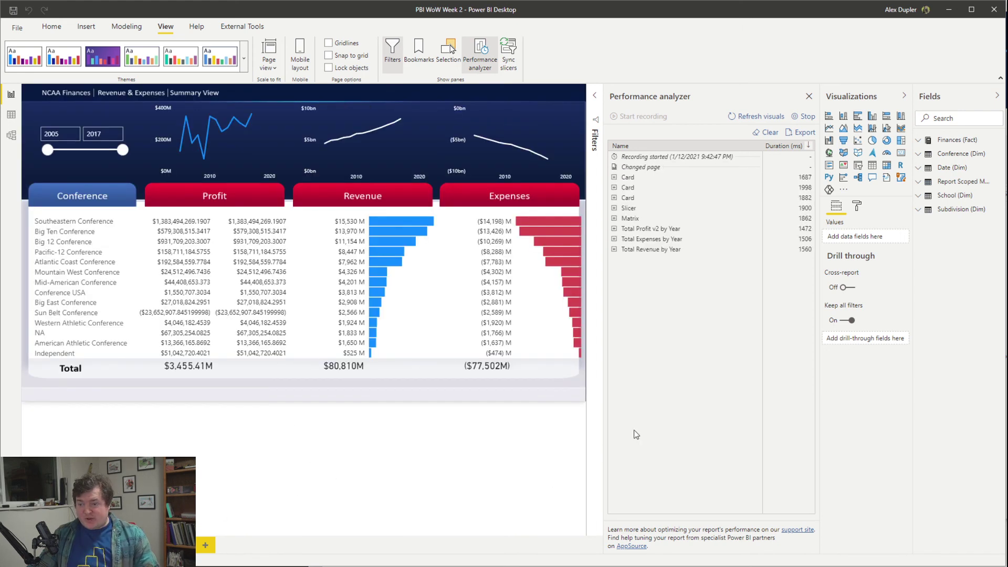
left_click(613, 218)
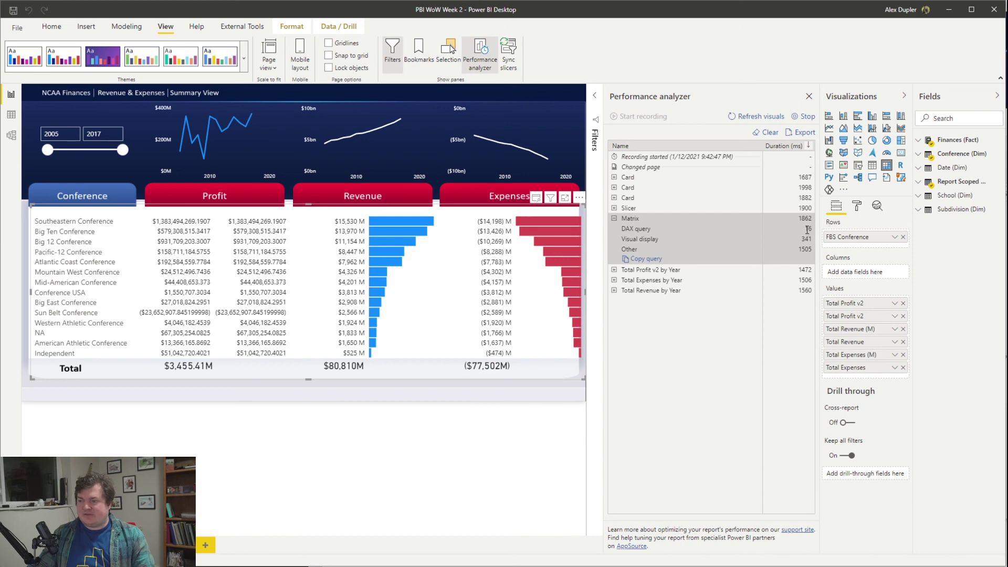
left_click(617, 270)
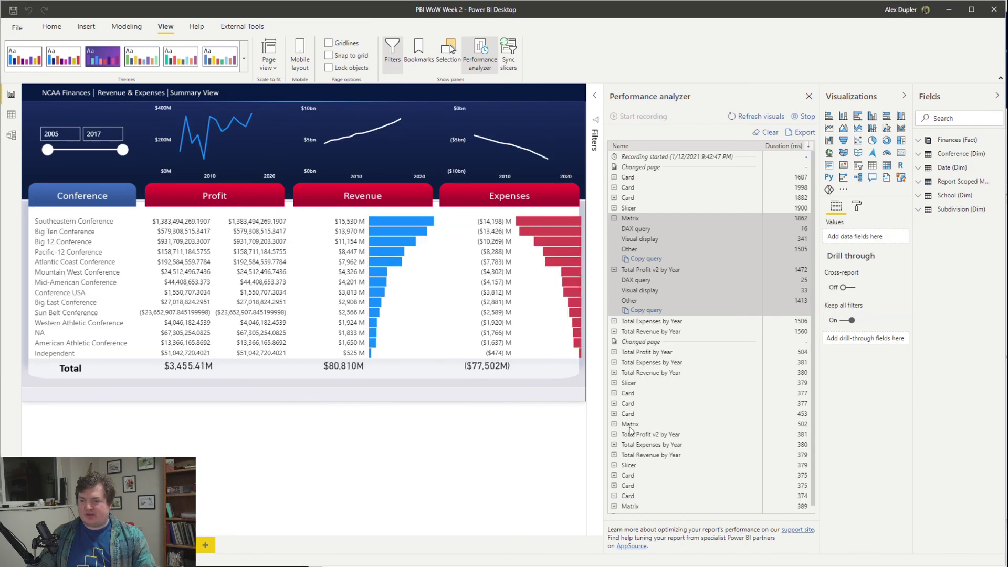
Step: Delete the Total Profit v2 page and the blank page, and stop and close Performance analyzer
key("Delete")
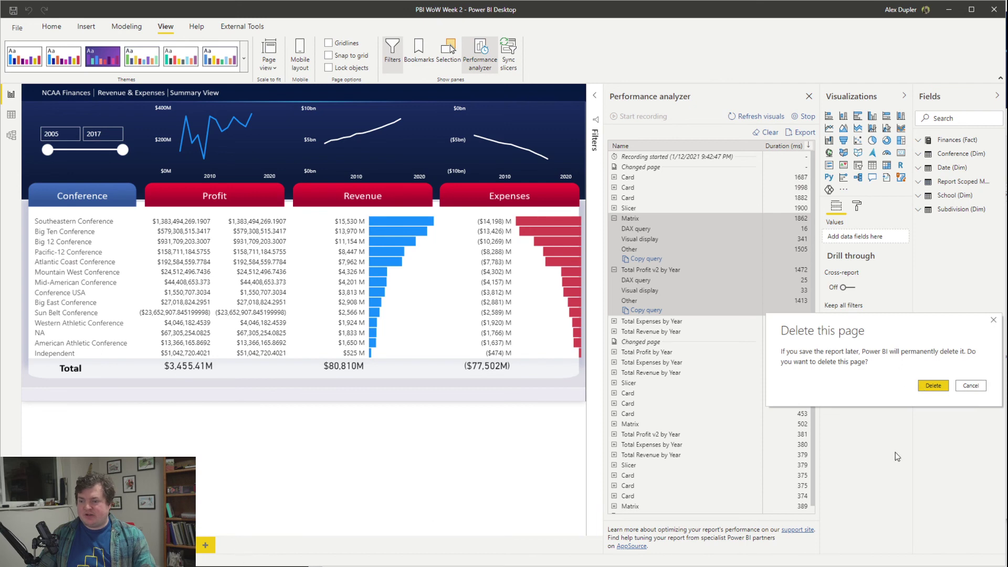
left_click(930, 387)
left_click(803, 117)
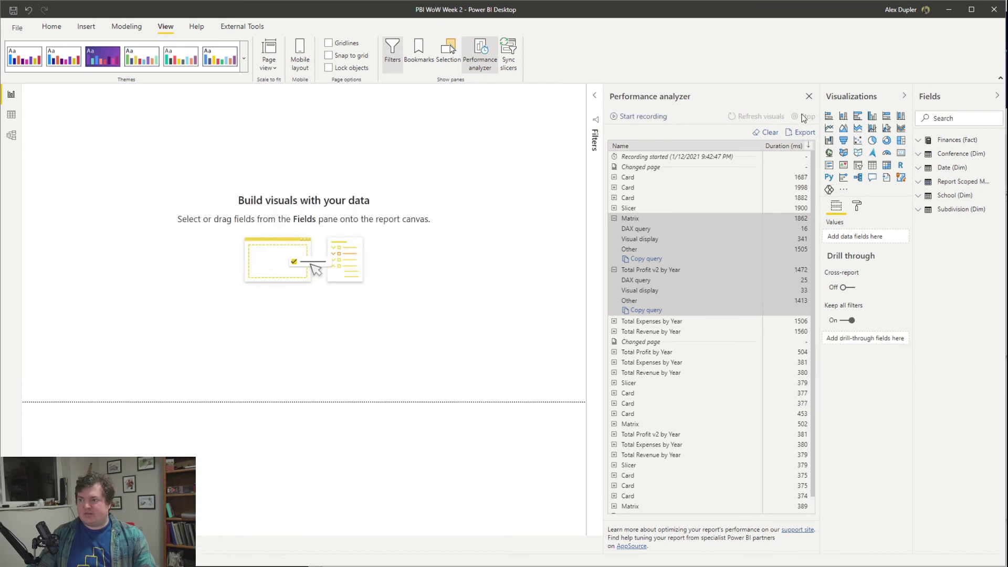
left_click(808, 96)
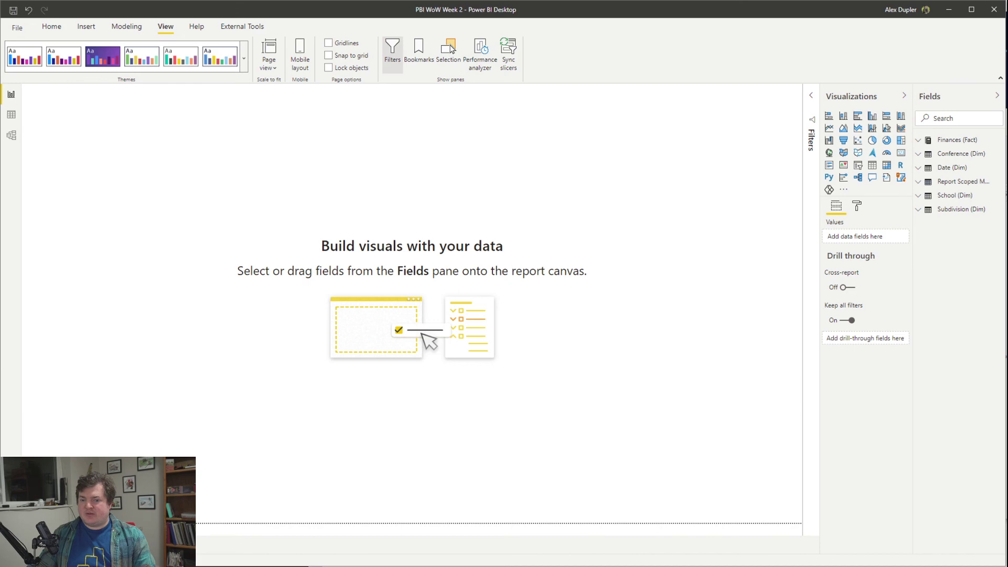
key("Delete")
left_click(930, 386)
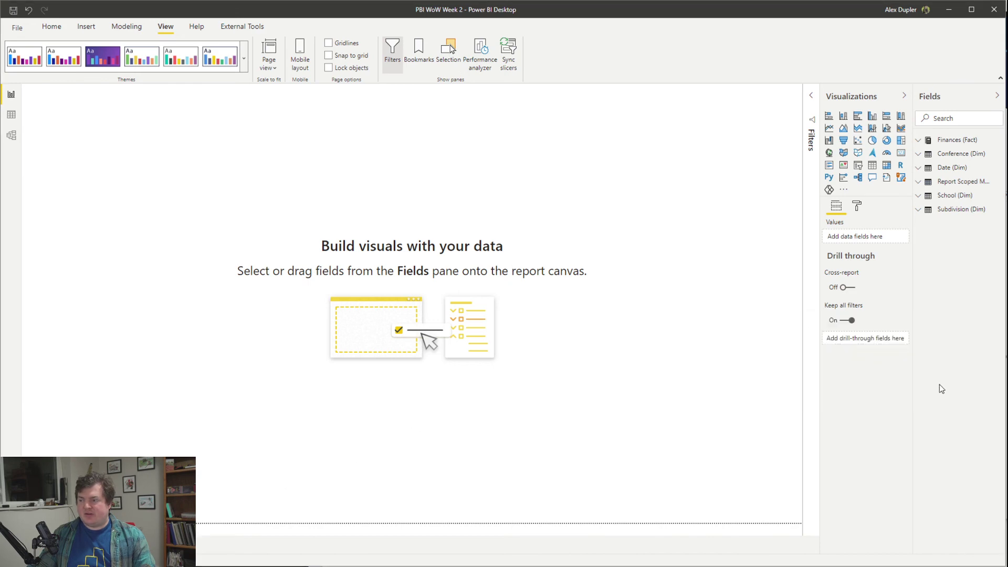
Step: Widen the field list and copy the full formula of the Total Profit v2 measure in Finances (Fact)
left_click(924, 141)
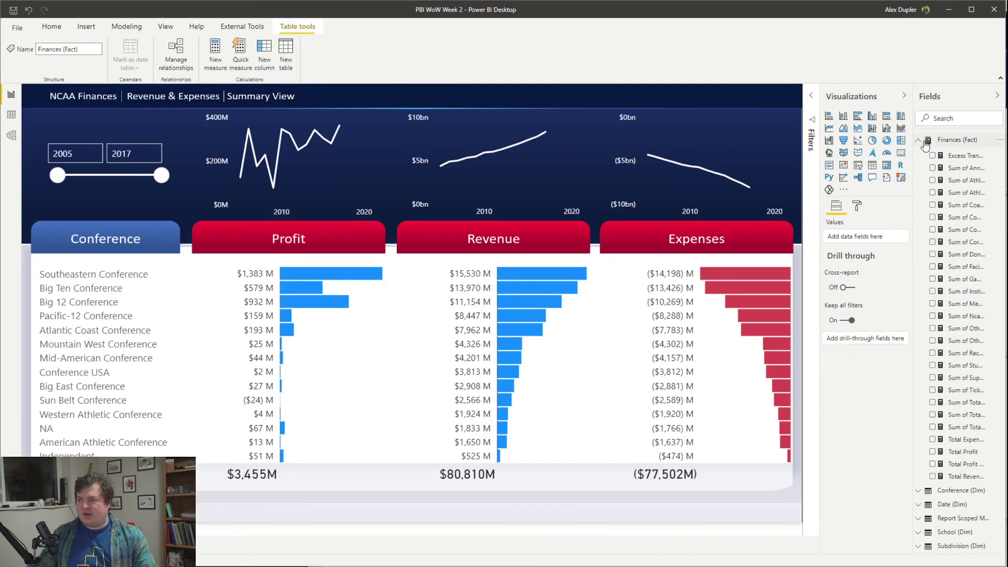
left_click_drag(914, 447, 839, 444)
left_click(899, 464)
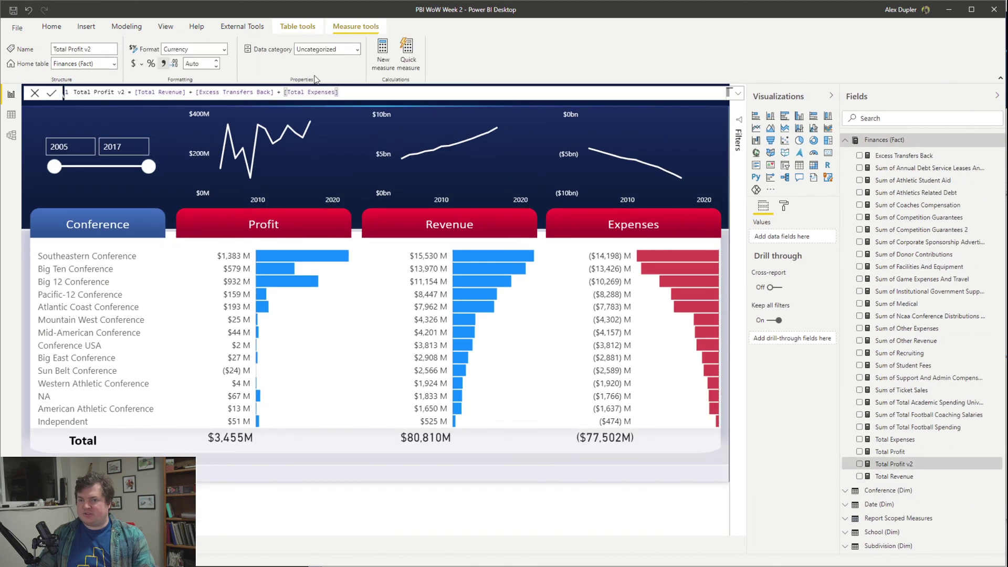
triple_click(374, 90)
key("ctrl+c")
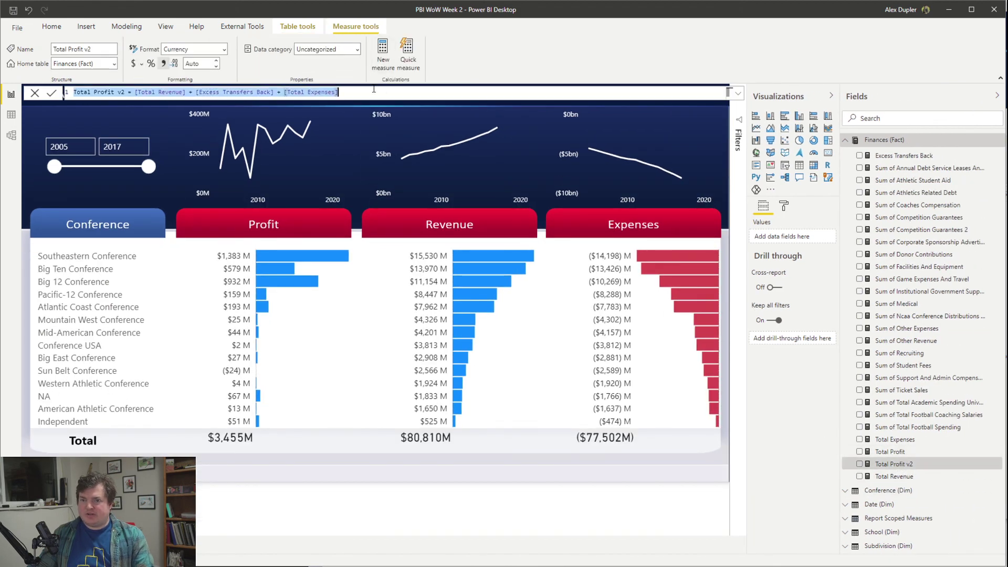
Step: Redefine the Total Profit measure as Total Profit = [Total Revenue] + [Excess Transfers Back] + [Total Expenses]
left_click(908, 453)
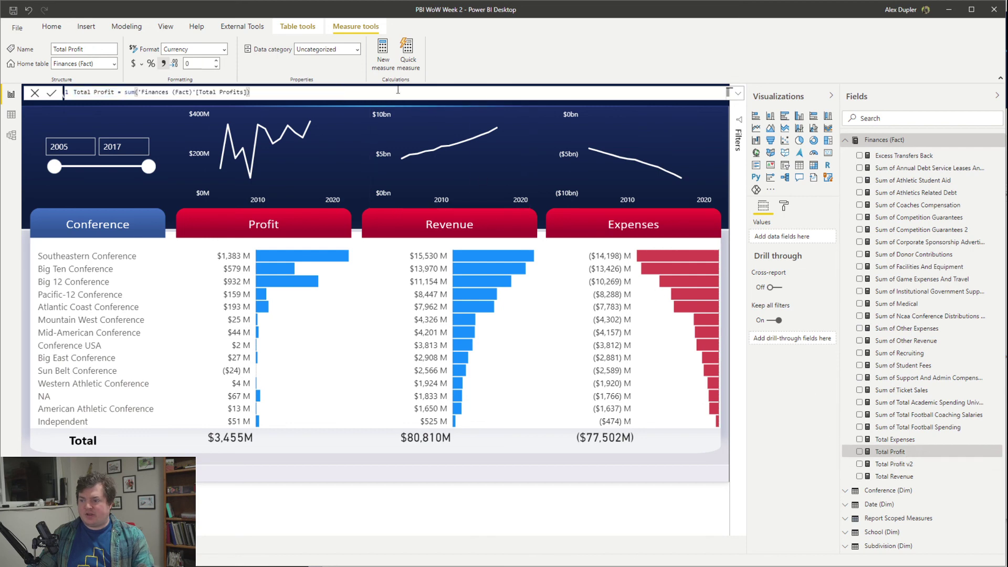
triple_click(343, 90)
key("ctrl+v")
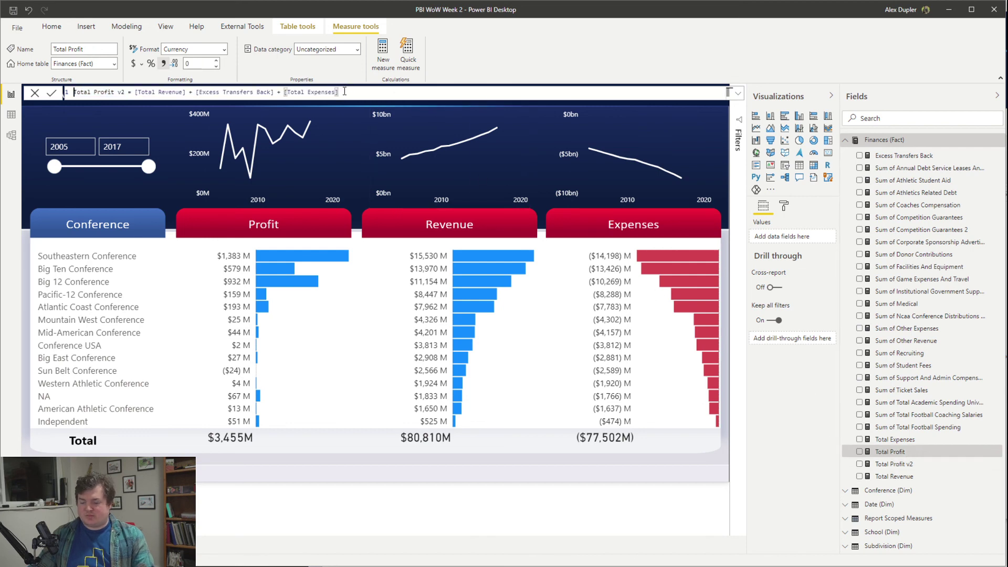
key("Home")
key("Right")
key("Right")
key("Right")
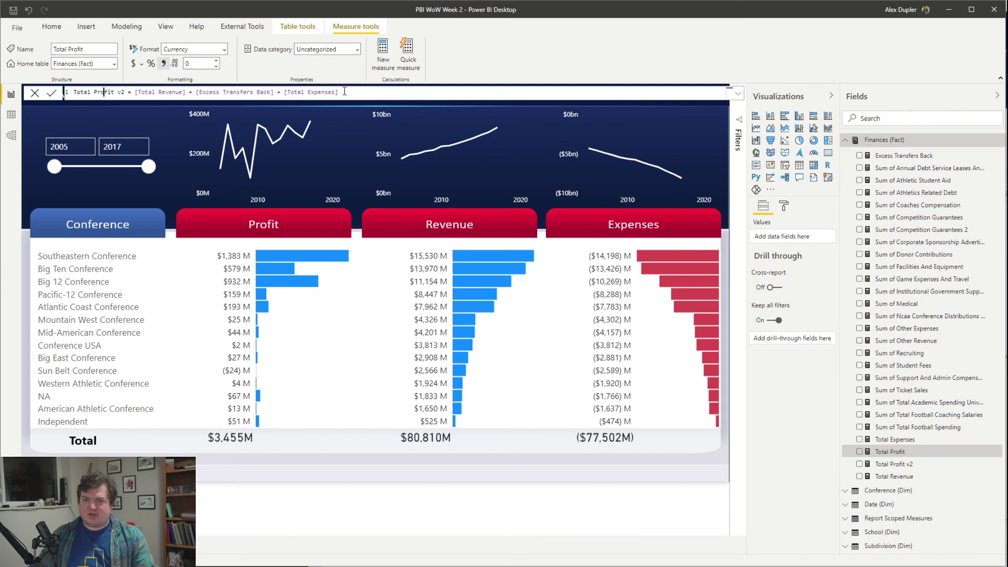
key("Delete")
key("Delete")
key("Delete")
key("Delete")
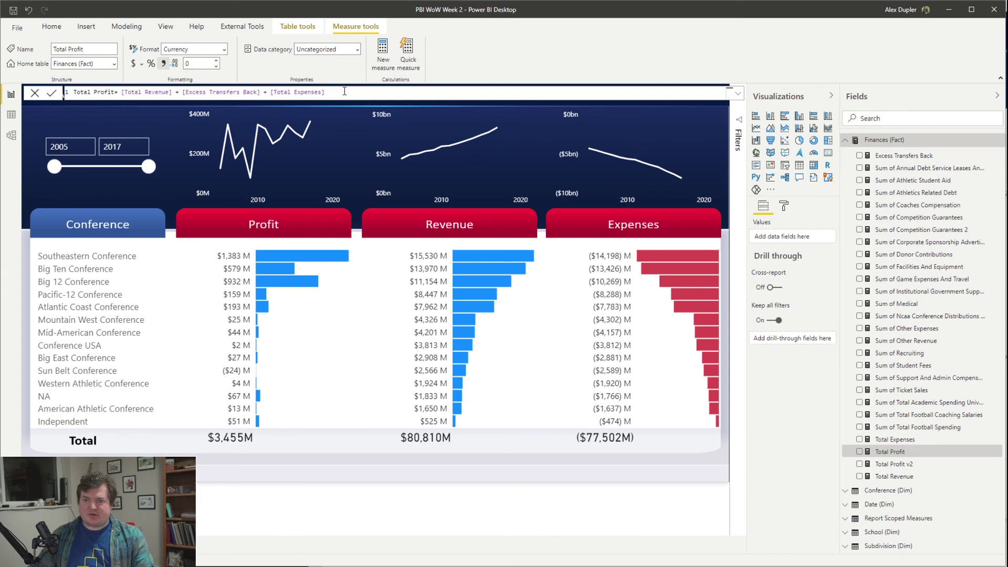
key("End")
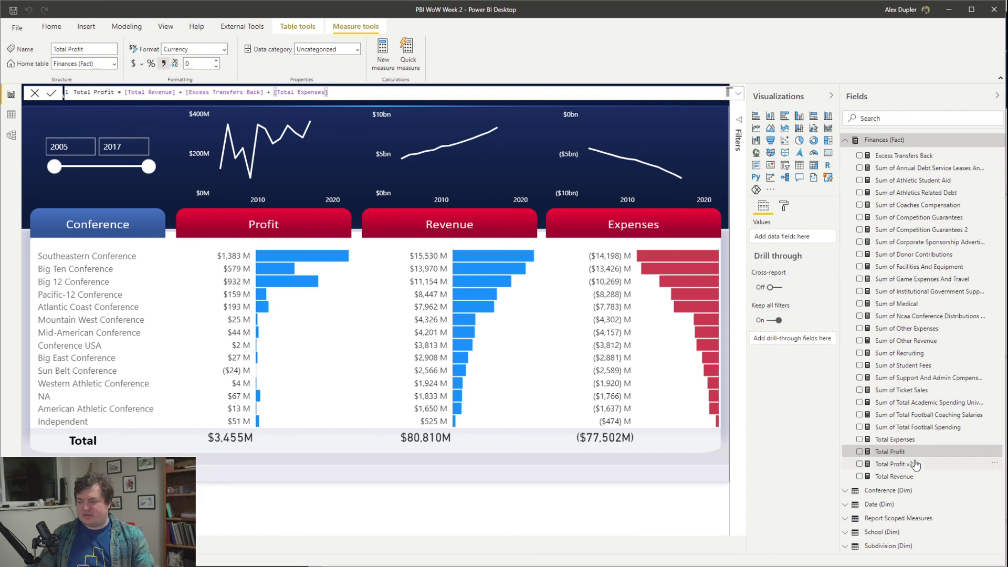
Step: Delete the Total Profit v2 measure from the Finances (Fact) table
left_click(915, 464)
right_click(915, 464)
left_click(922, 381)
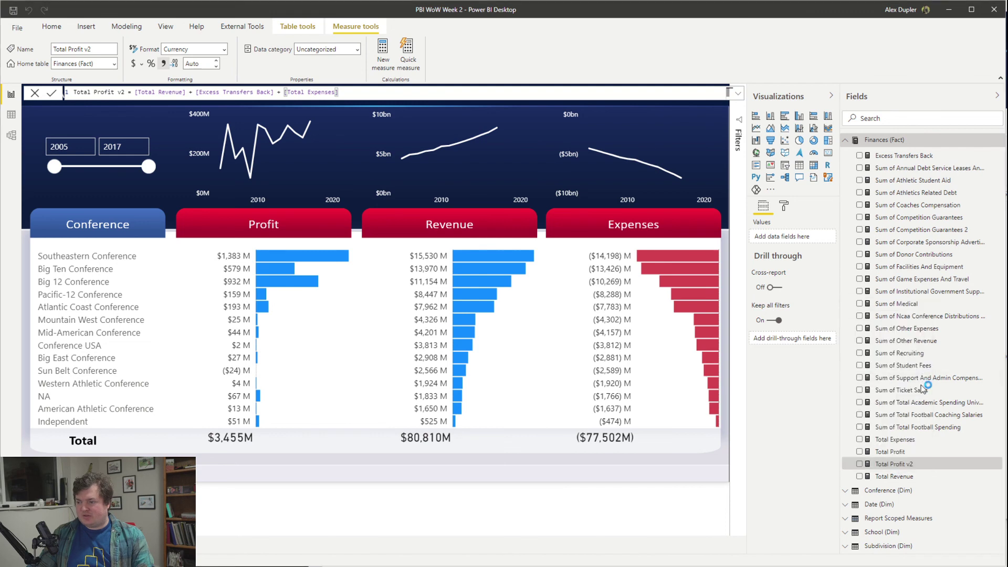
left_click(934, 380)
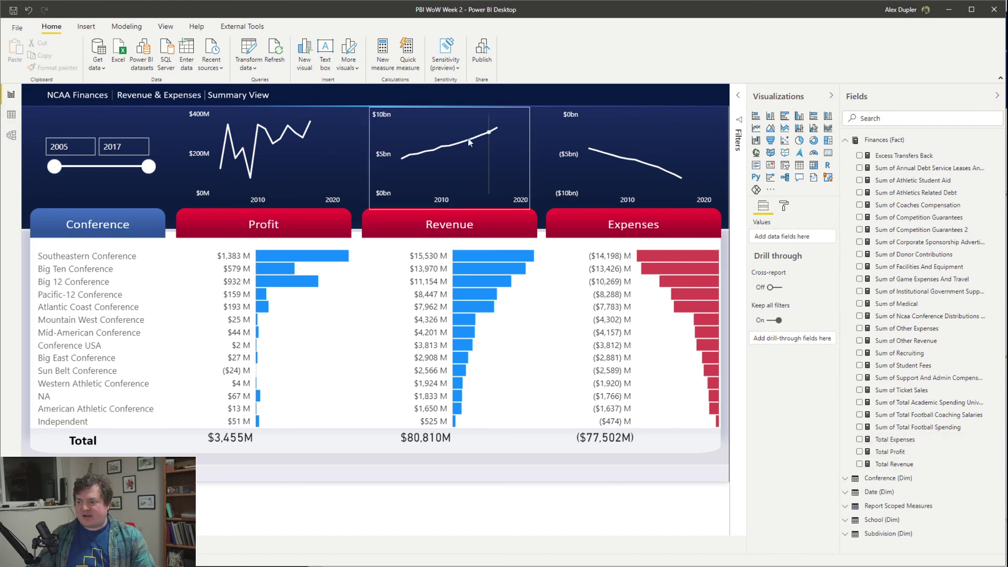
Step: Open the model in DAX Studio, run the VertiPaq Analyzer metrics and enlarge the results area
left_click(242, 27)
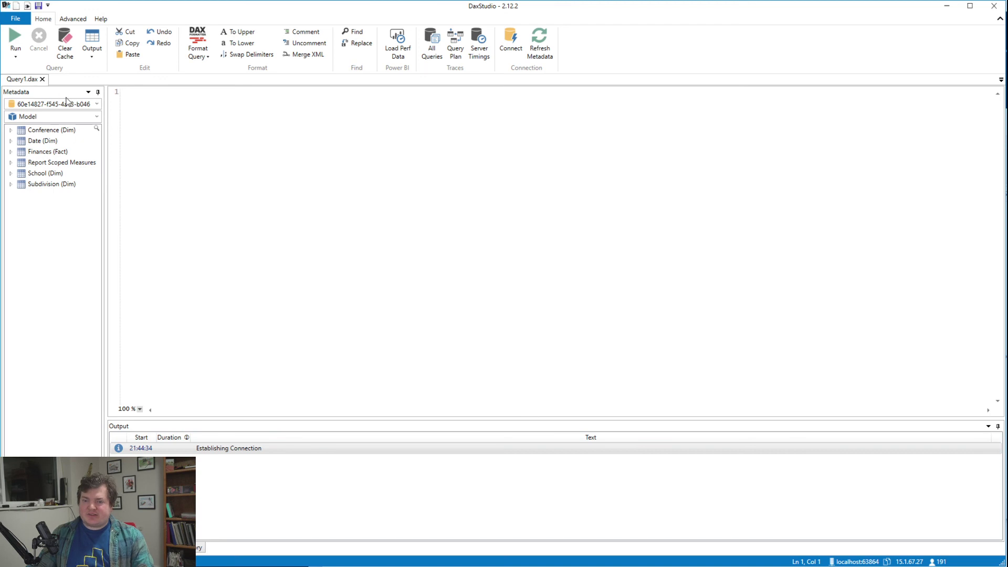
left_click(72, 19)
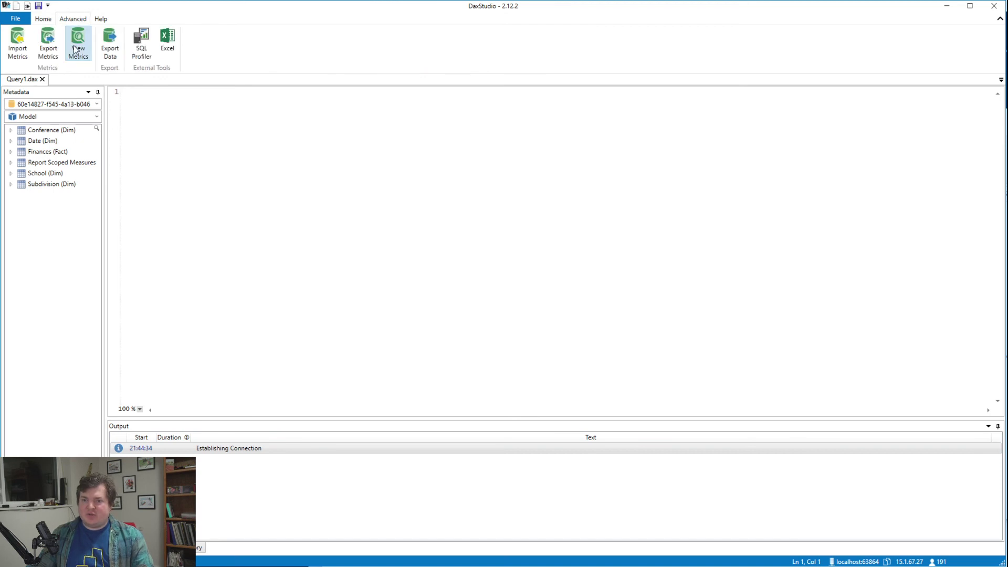
left_click(76, 49)
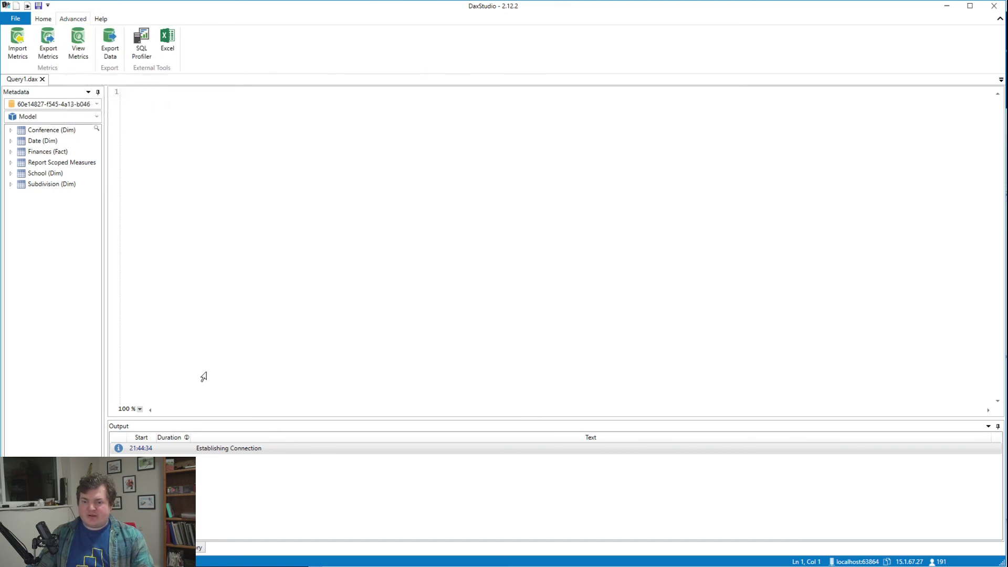
left_click_drag(284, 422, 247, 254)
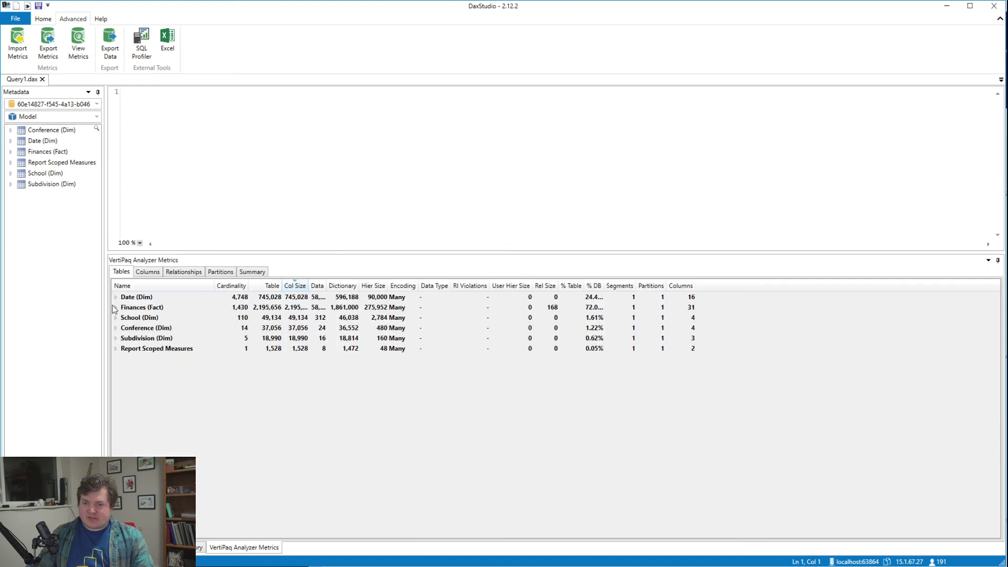
Step: Widen the Col Size and % DB columns and examine the School (Dim) and Finances (Fact) storage details
left_click_drag(308, 286, 366, 286)
left_click_drag(668, 286, 720, 286)
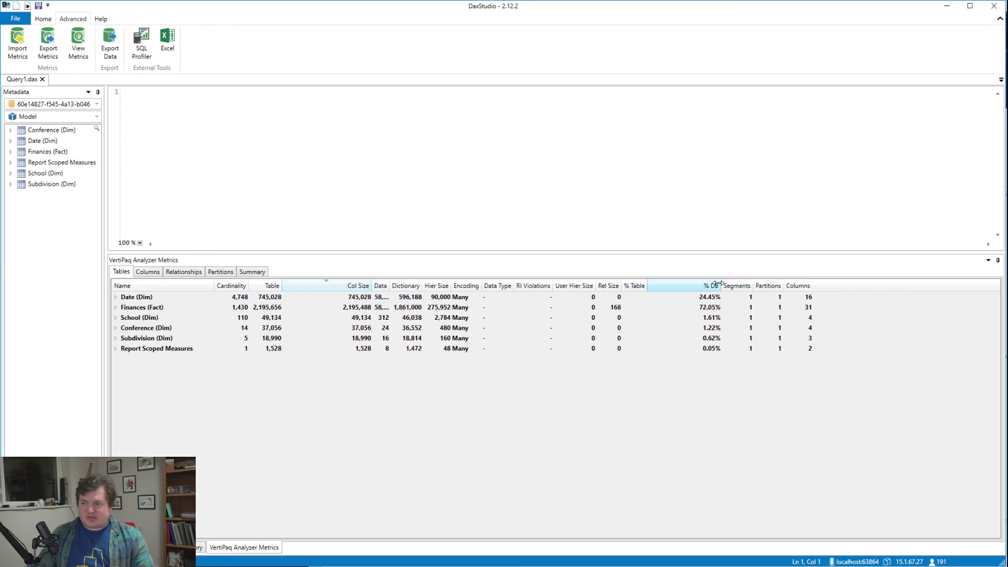
double_click(712, 316)
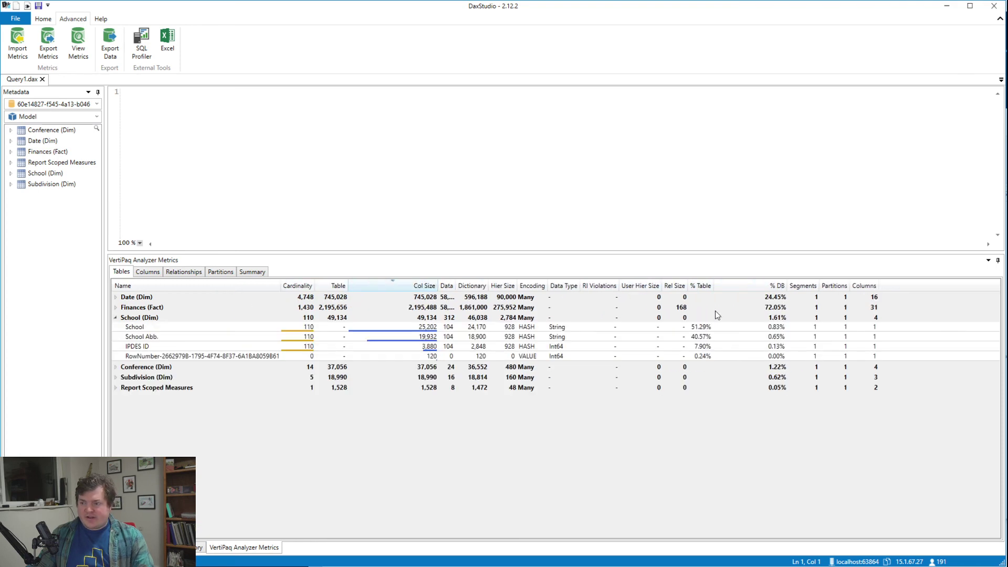
double_click(140, 318)
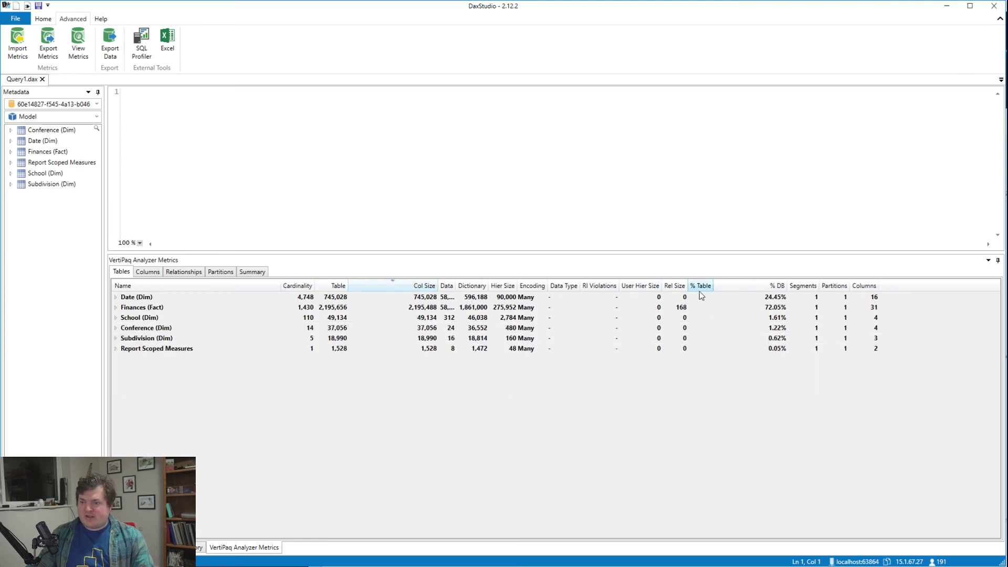
left_click(116, 308)
left_click(116, 308)
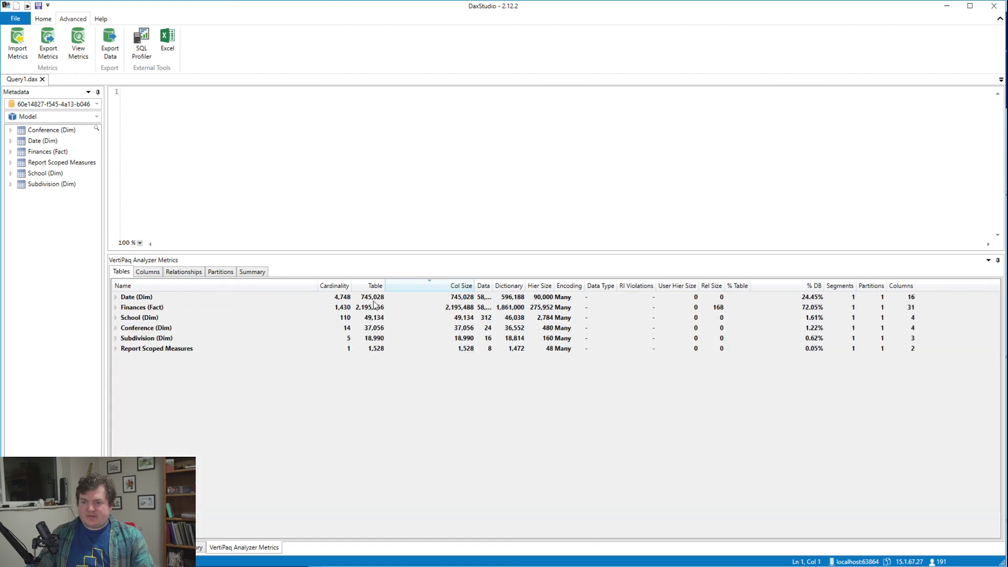
Step: Examine the column sizes and cardinality of every column in the Finances (Fact) table
left_click(116, 308)
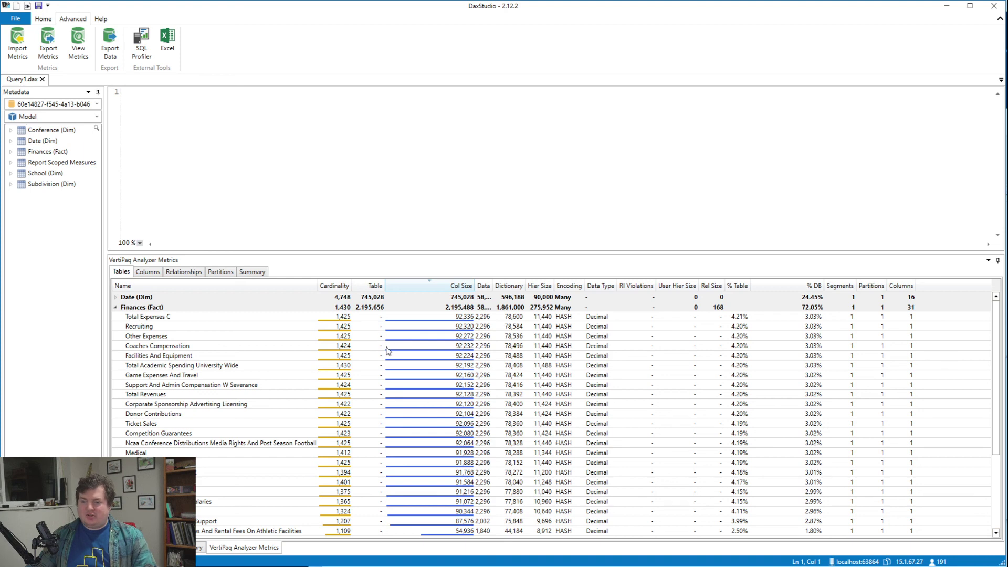
scroll(145, 325, "down", 4)
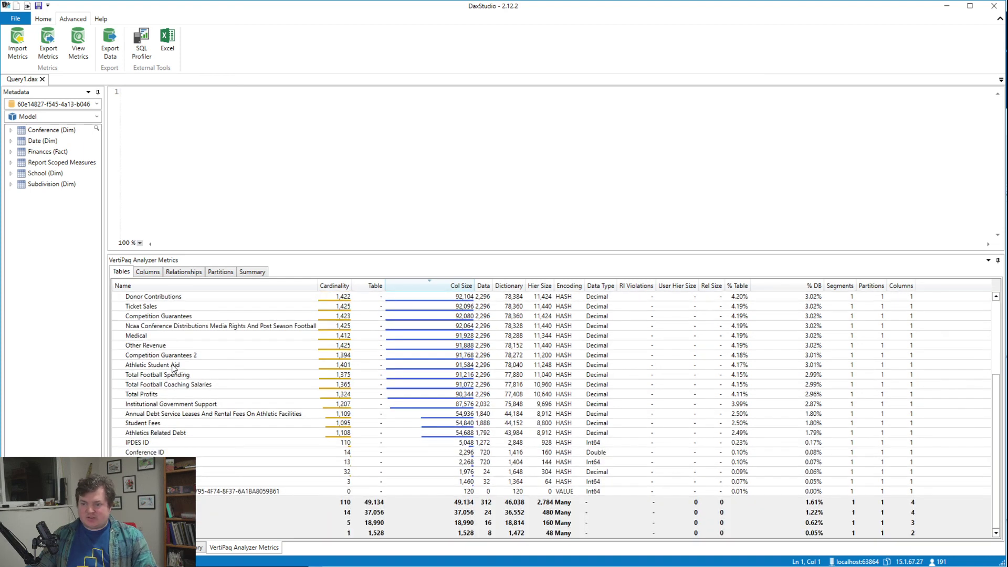
scroll(168, 356, "up", 4)
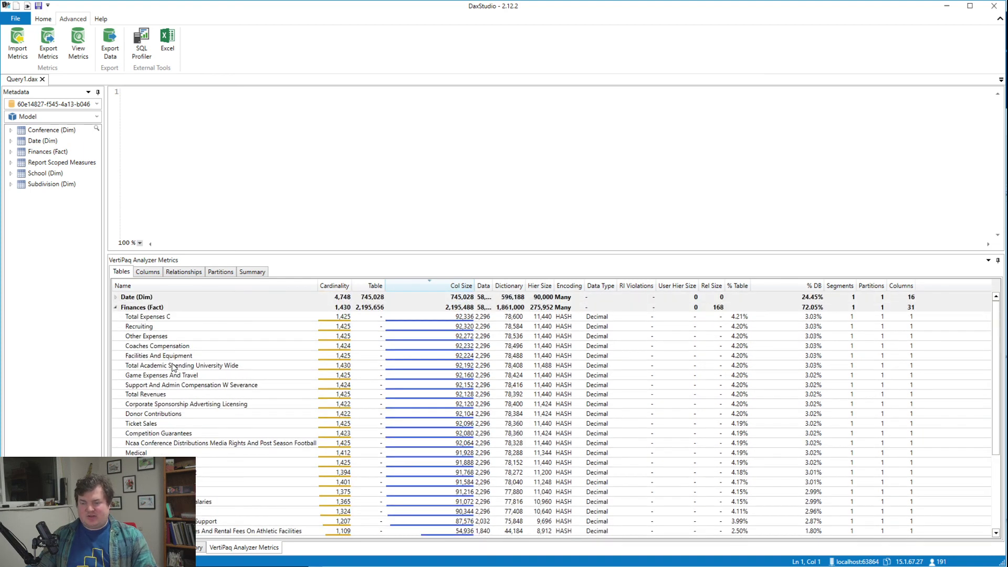
left_click(116, 309)
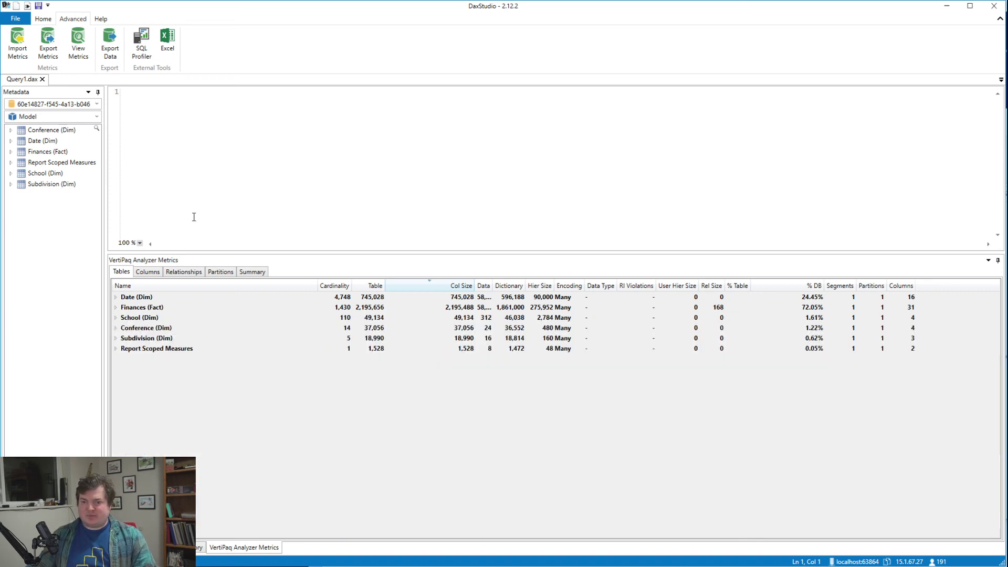
Step: Close DAX Studio and check the size of the PBI WoW Week 2 file in File Explorer
left_click(993, 6)
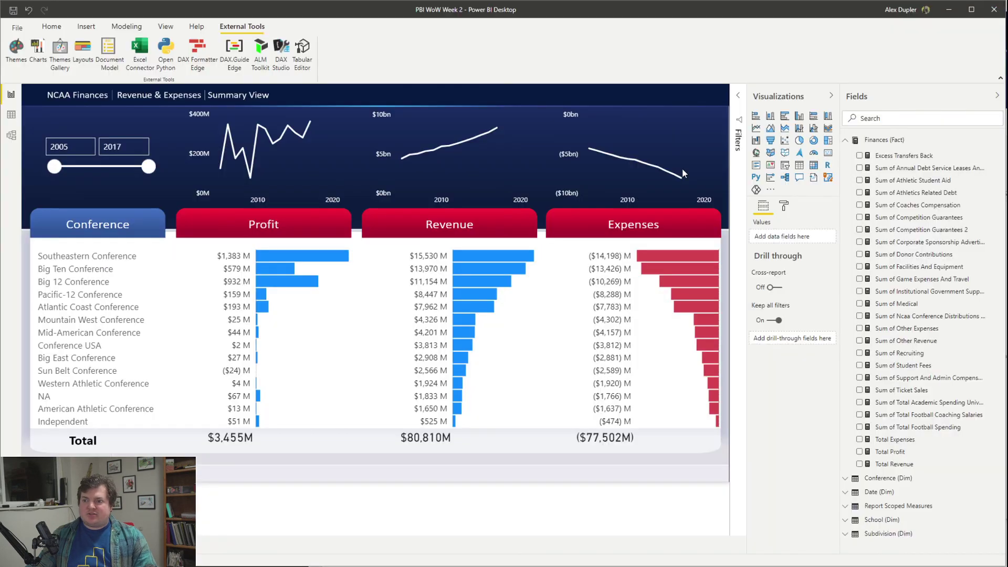
key("alt+Tab")
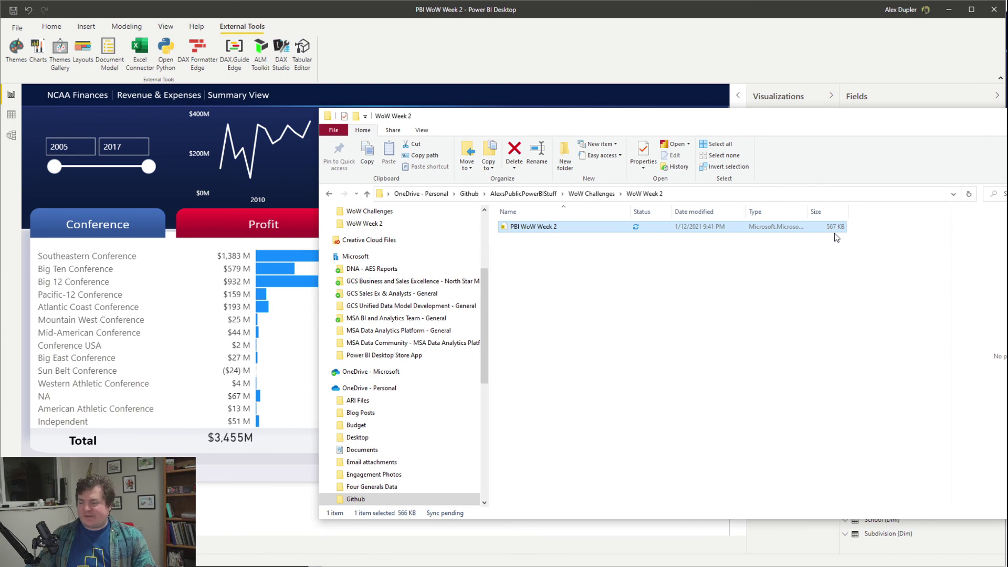
left_click(466, 21)
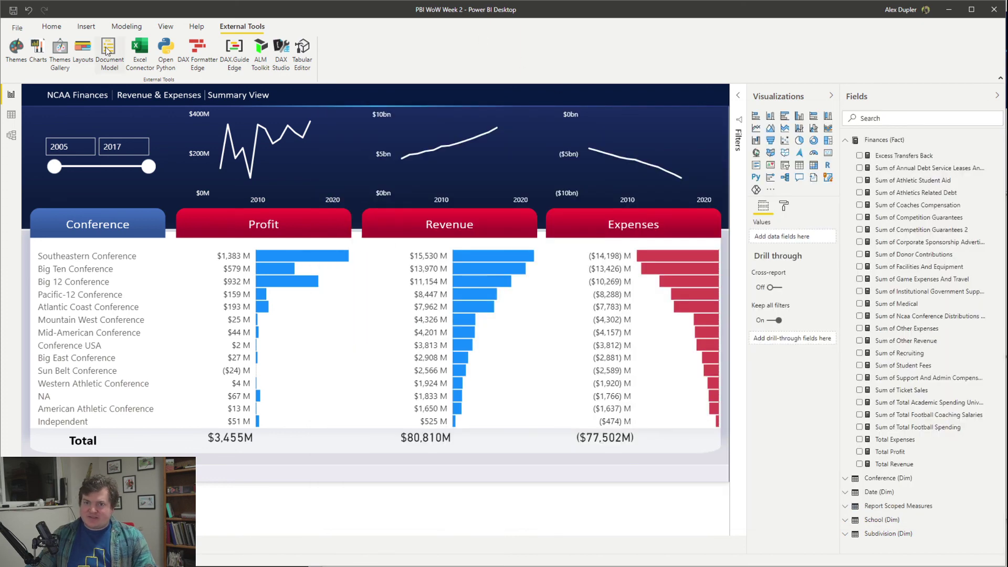
Step: Open the Finances (Fact) query in Power Query Editor and delete its Added Custom step that calculates Total Profits
left_click(52, 26)
left_click(249, 50)
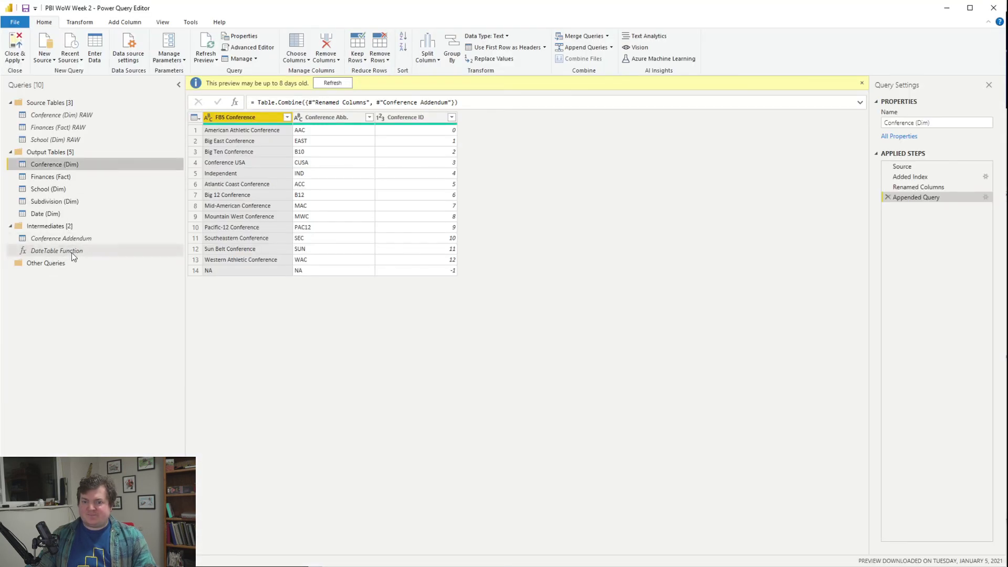
left_click(108, 123)
left_click(77, 175)
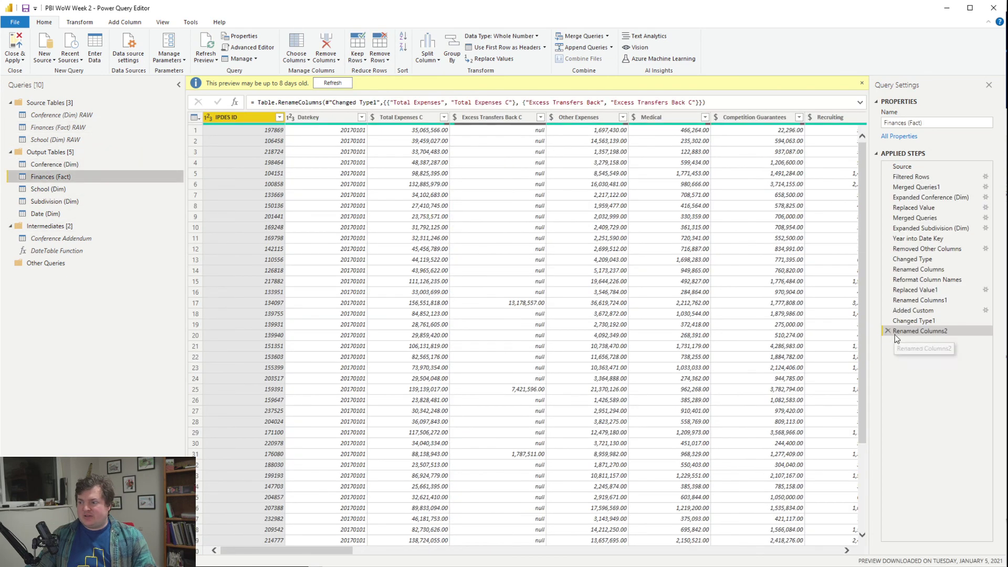
left_click(892, 310)
left_click(887, 311)
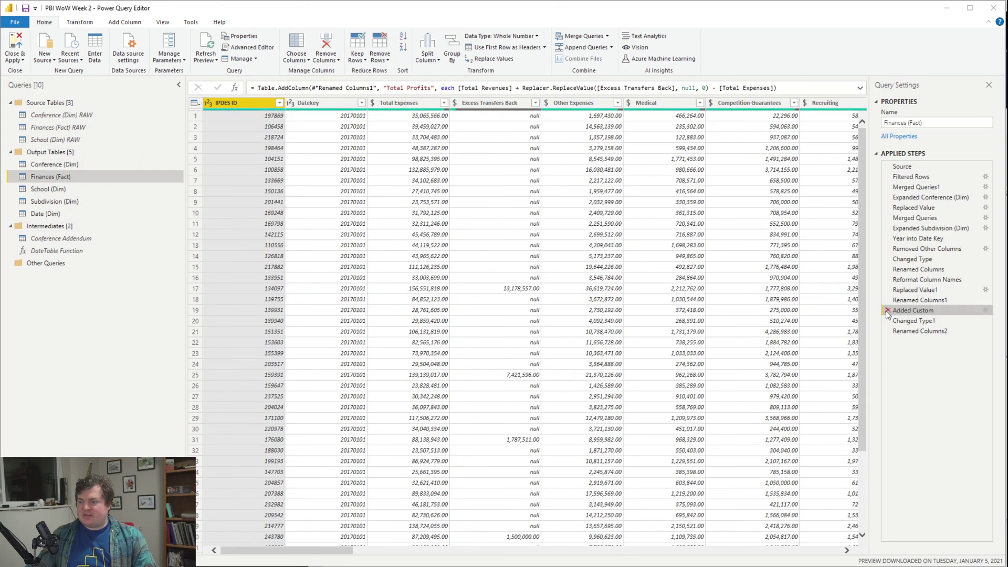
key("Return")
left_click_drag(899, 311, 902, 314)
Step: Delete the Changed Type1 step from the Finances (Fact) query and apply the query changes to the report
left_click(904, 321)
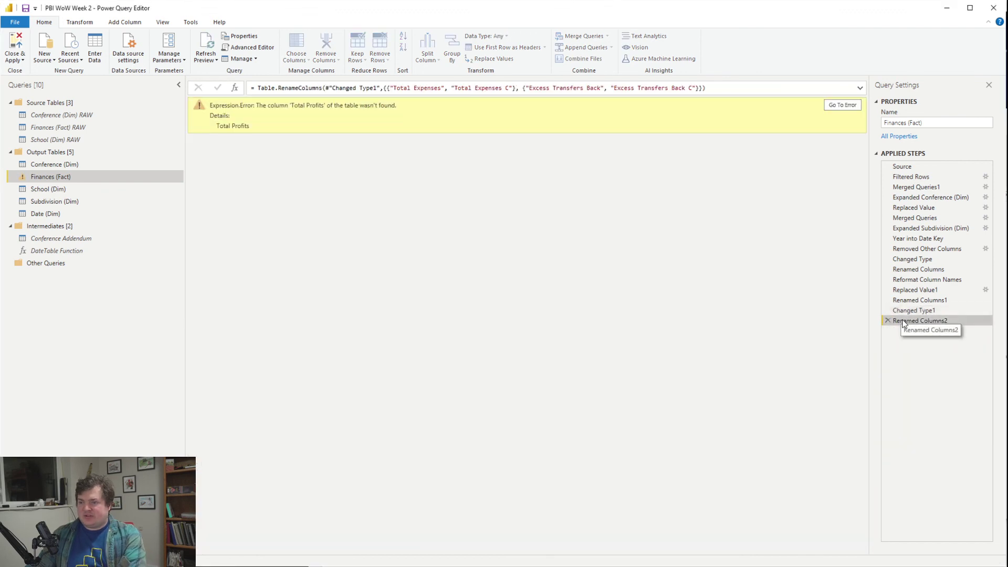
left_click(895, 311)
left_click(887, 310)
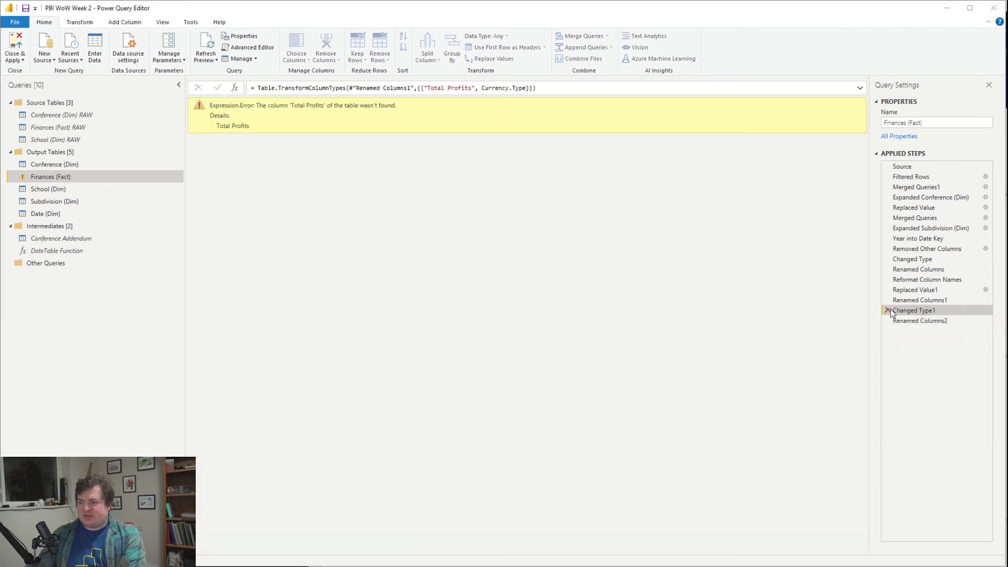
key("Return")
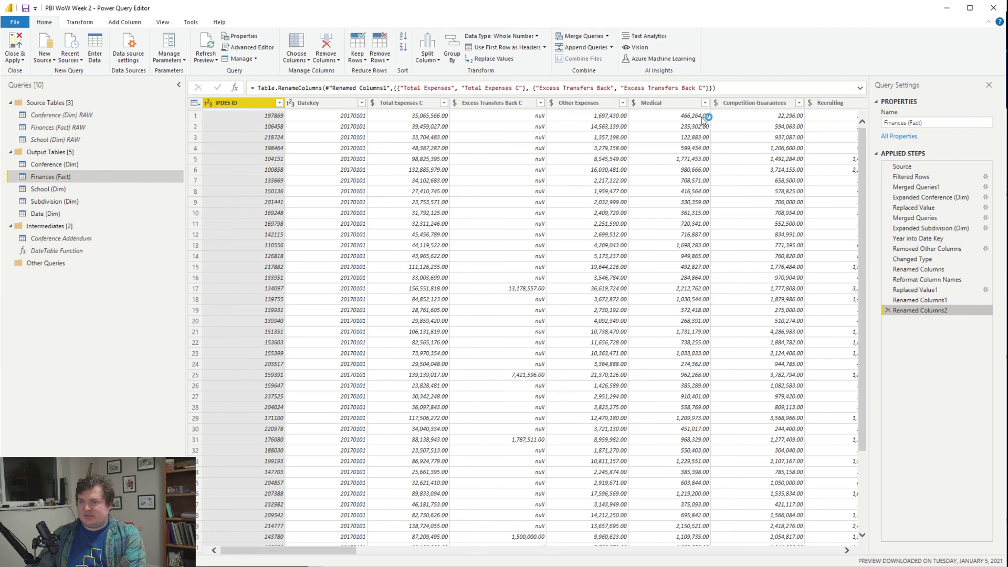
left_click(14, 46)
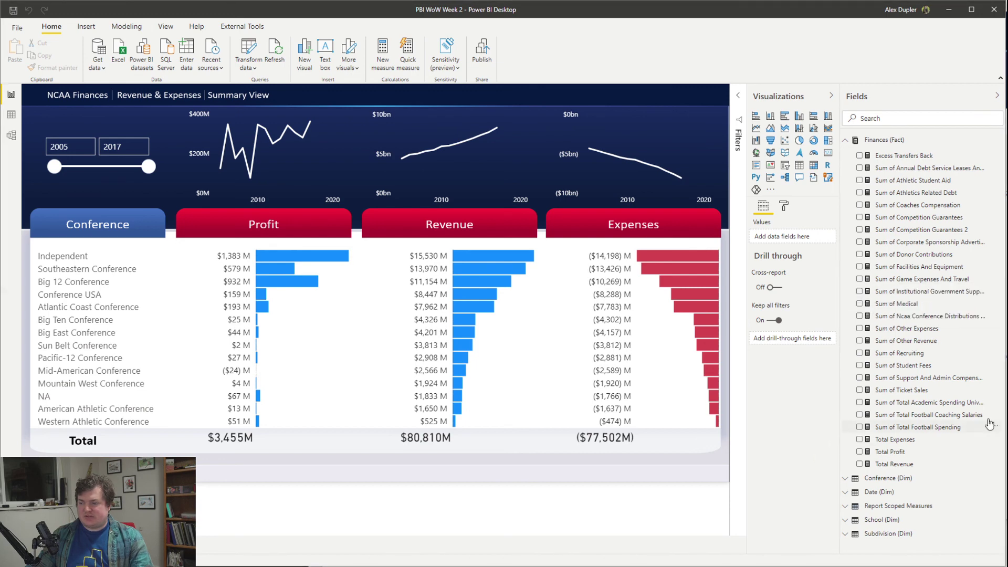
Step: Check the PBI WoW Week 2 file size again in File Explorer and divide 548 by 567 in Calculator
key("alt+Tab")
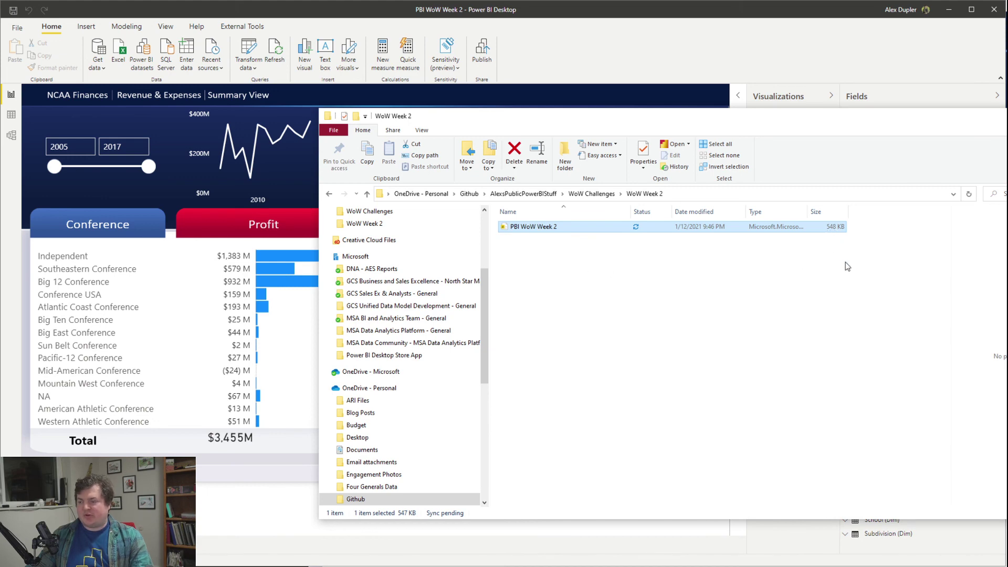
key("super")
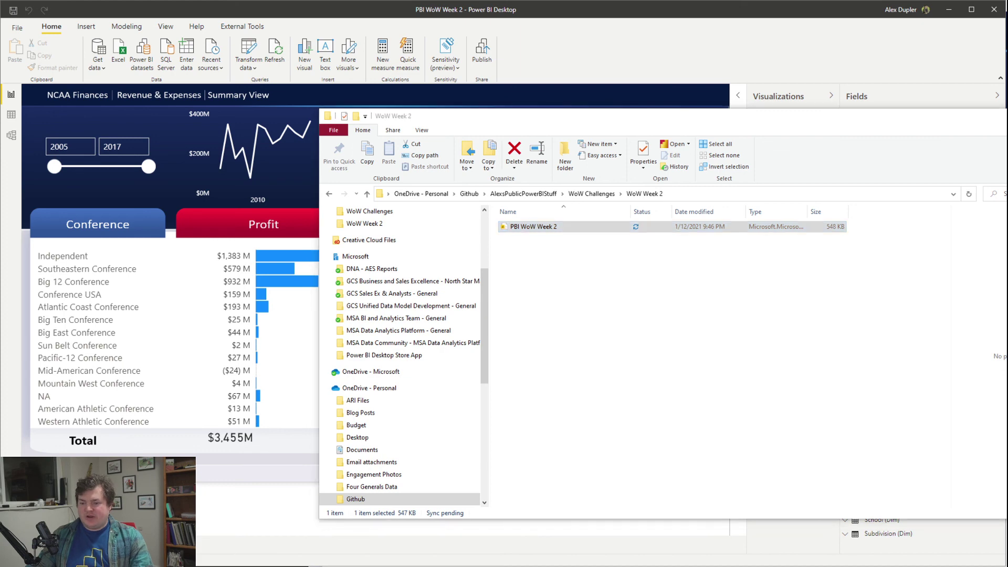
type("calc")
key("Return")
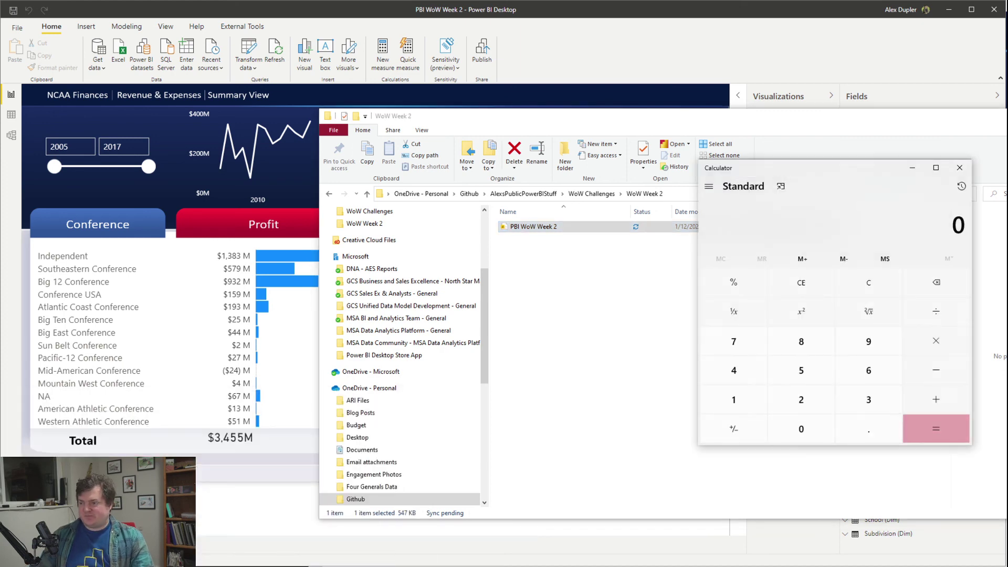
type("5")
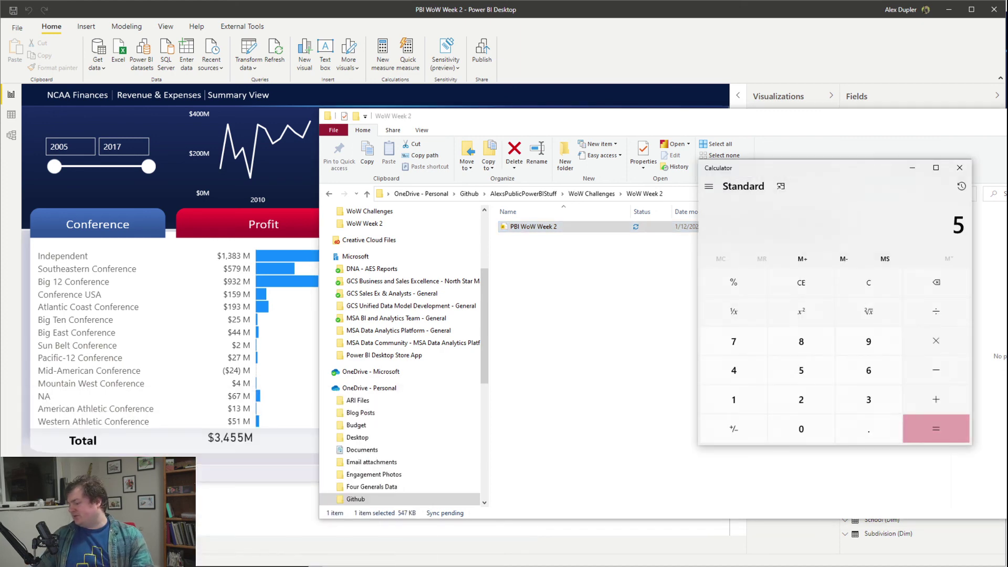
type("48")
key("asterisk")
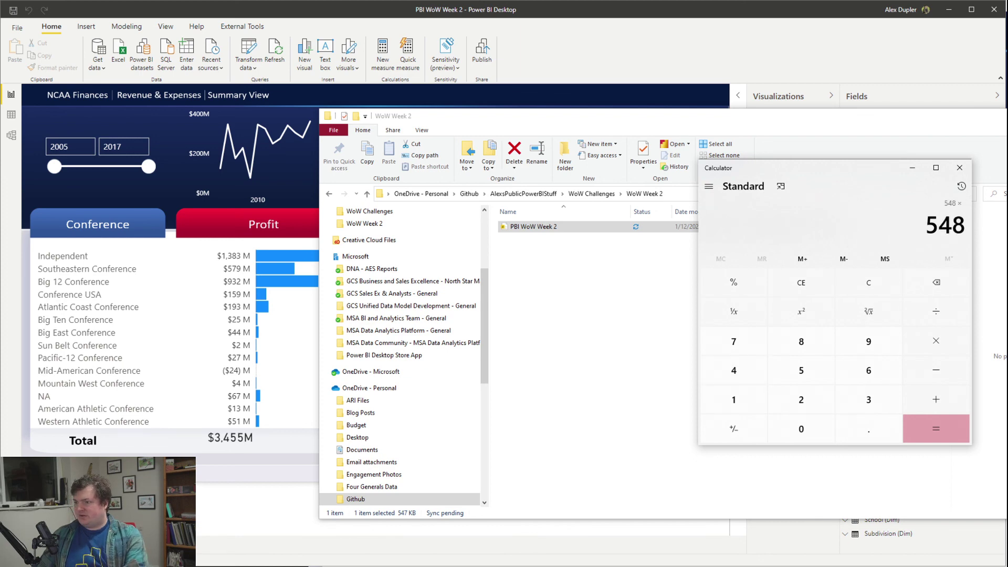
key("slash")
type("567")
key("Return")
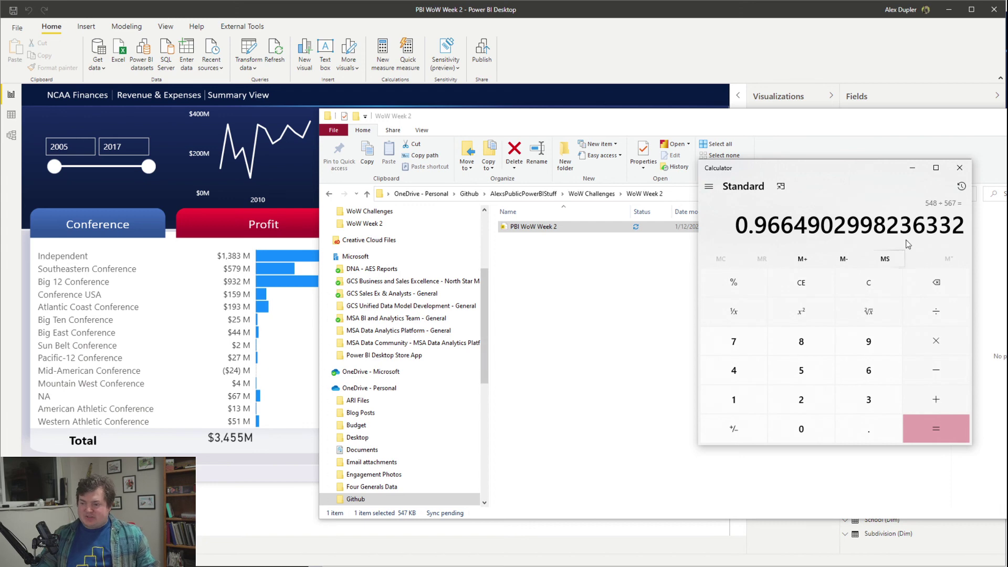
left_click(960, 169)
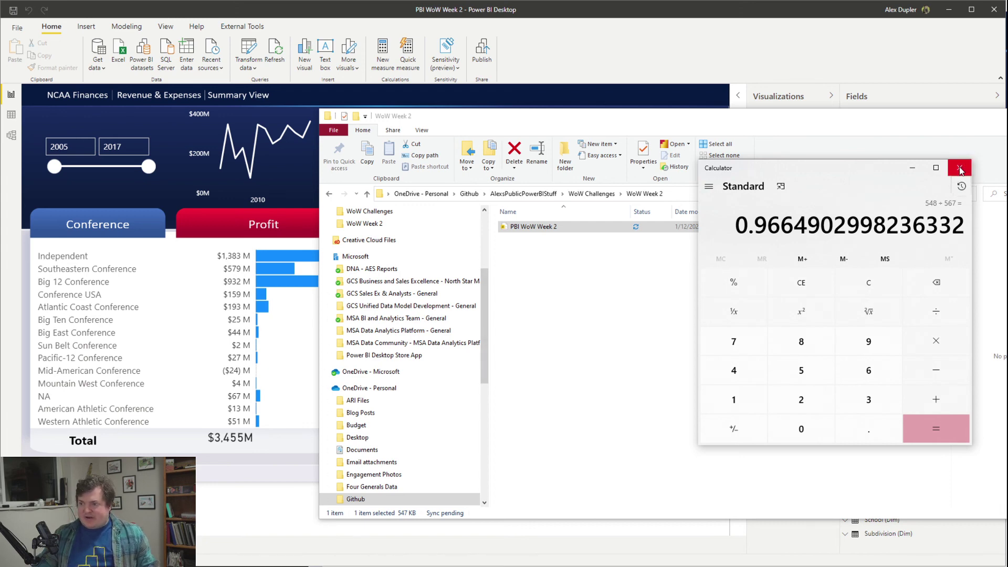
left_click(747, 47)
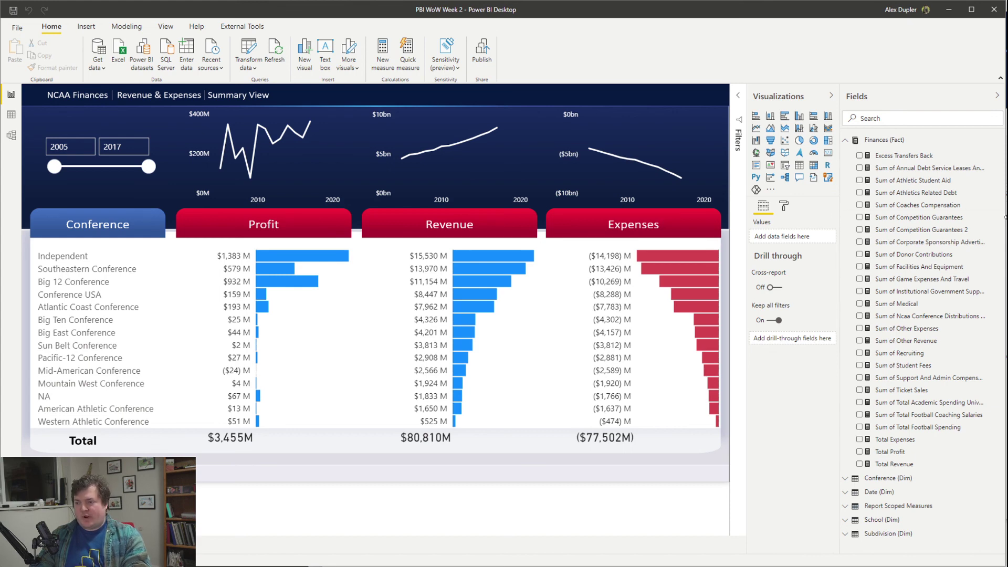
key("alt+Tab")
key("alt+Tab")
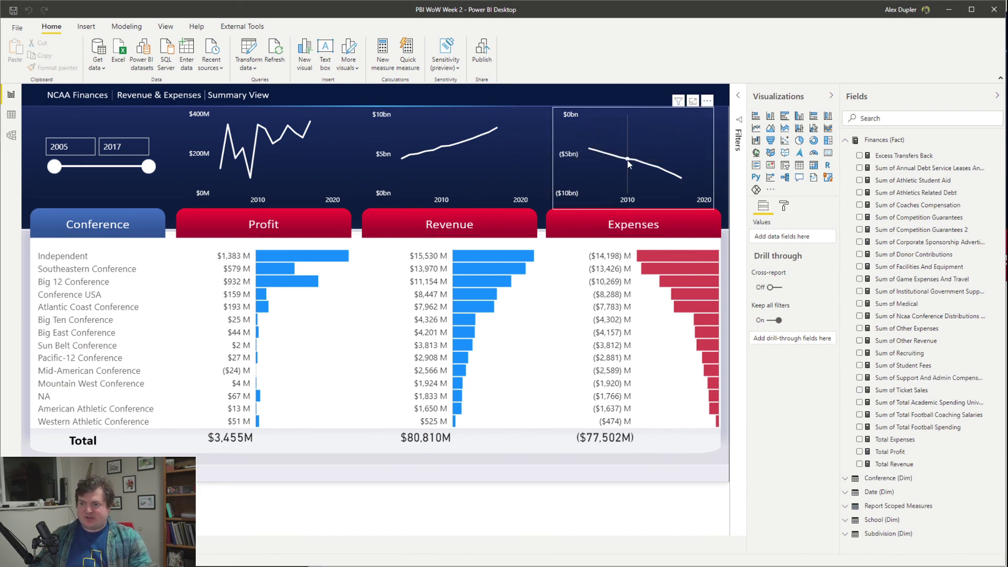
mouse_move(630, 163)
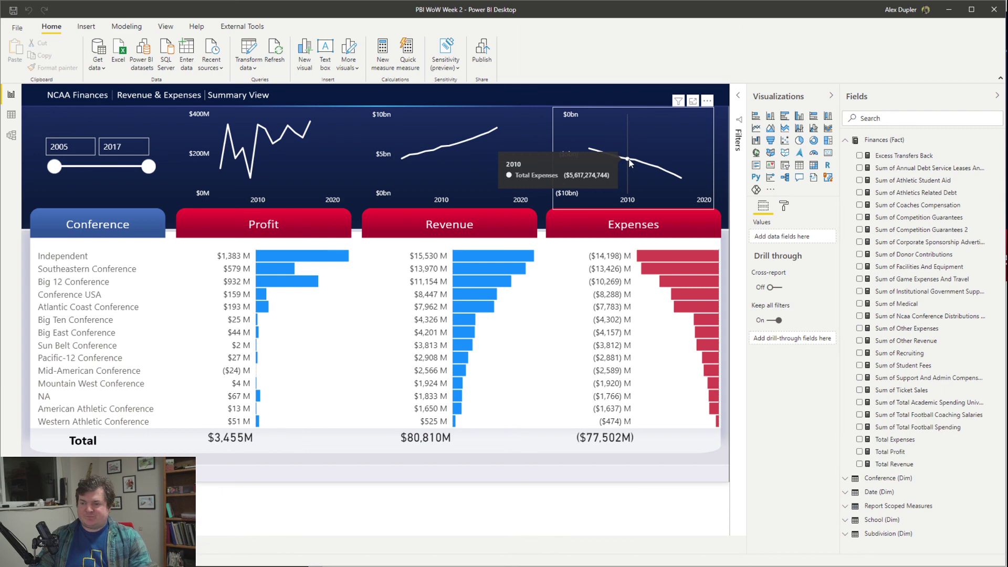
mouse_move(248, 150)
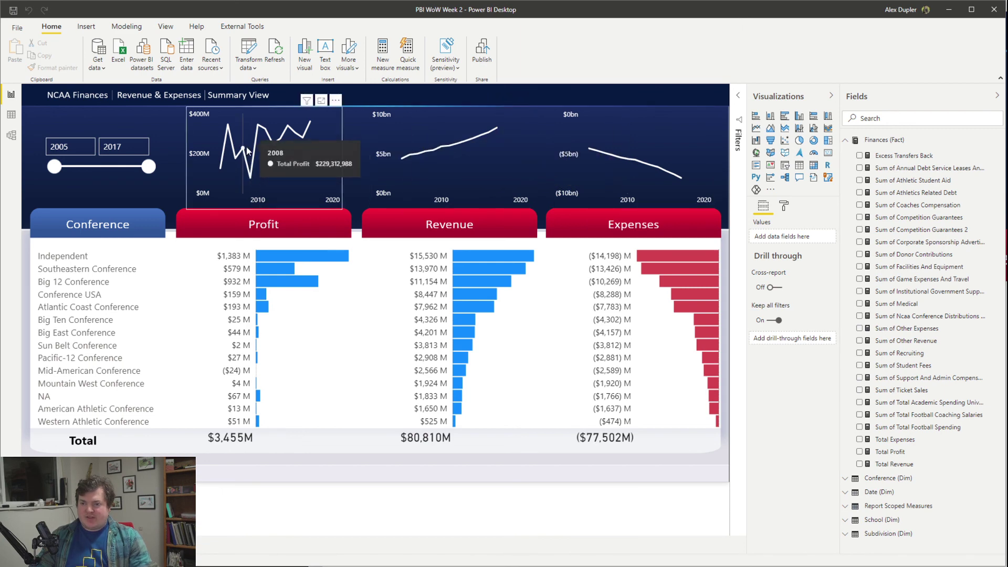